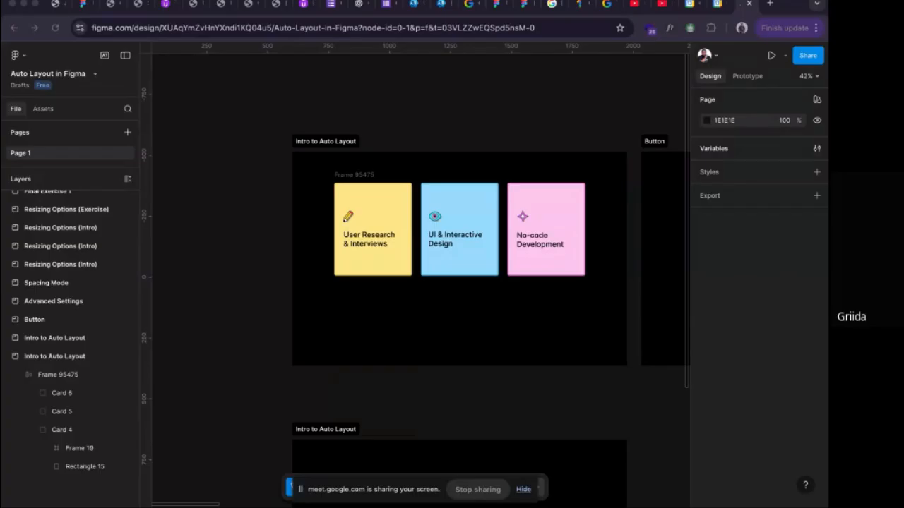
Add a text reading "Auto" and "Layout" on two lines in the empty canvas above the first Intro to Auto Layout section.
{"action": "scroll", "coordinate": [526, 386], "scroll_direction": "down", "scroll_amount": 1}
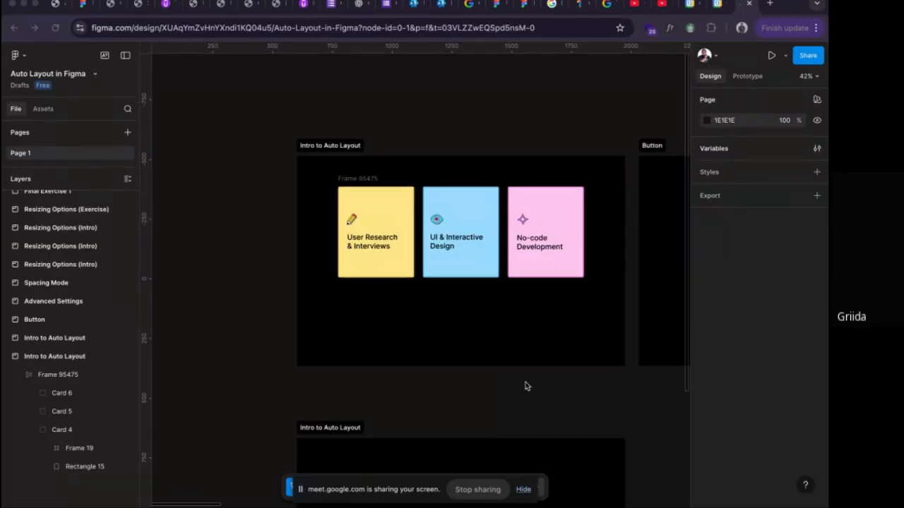
{"action": "scroll", "coordinate": [480, 275], "scroll_direction": "up", "scroll_amount": 1}
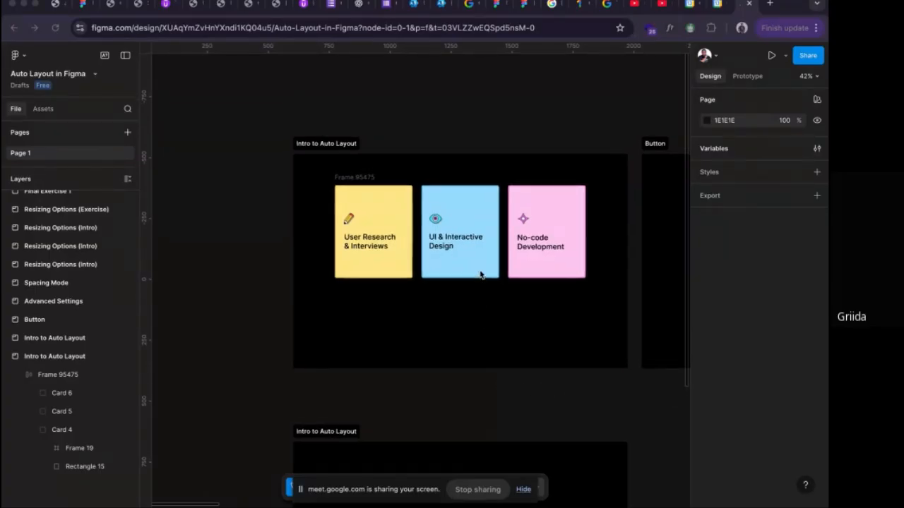
{"action": "left_click_drag", "start_coordinate": [486, 140], "coordinate": [475, 337]}
{"action": "key", "text": "t"}
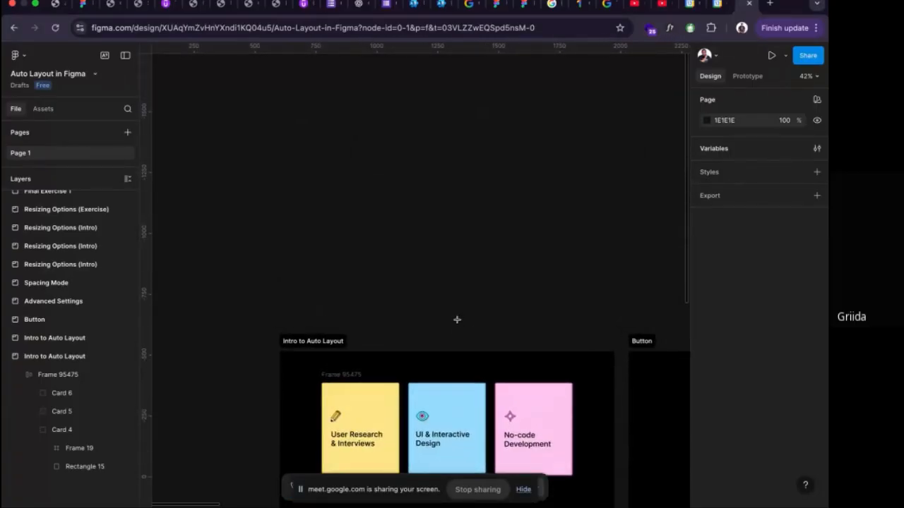
{"action": "left_click", "coordinate": [350, 198]}
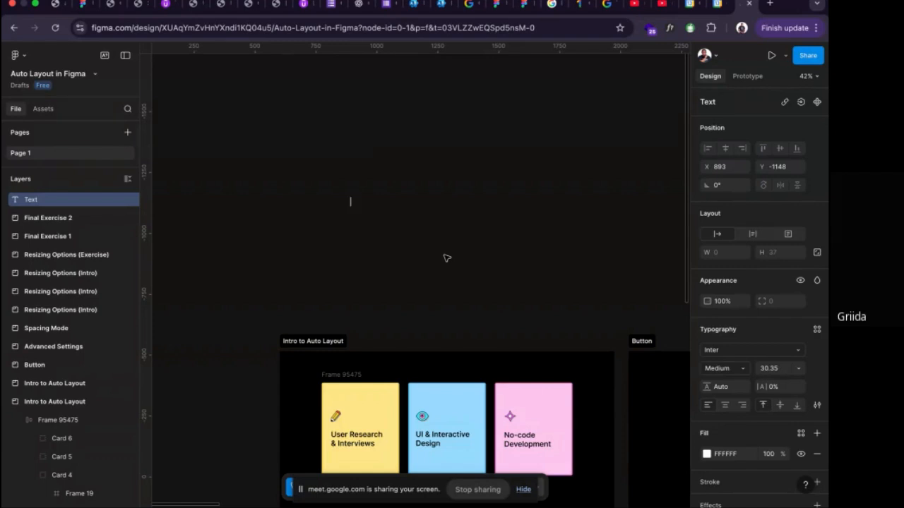
{"action": "type", "text": "Aou"}
{"action": "key", "text": "BackSpace"}
{"action": "key", "text": "BackSpace"}
{"action": "type", "text": "uto"}
{"action": "key", "text": "Escape"}
{"action": "key", "text": "Return"}
{"action": "type", "text": "Layout"}
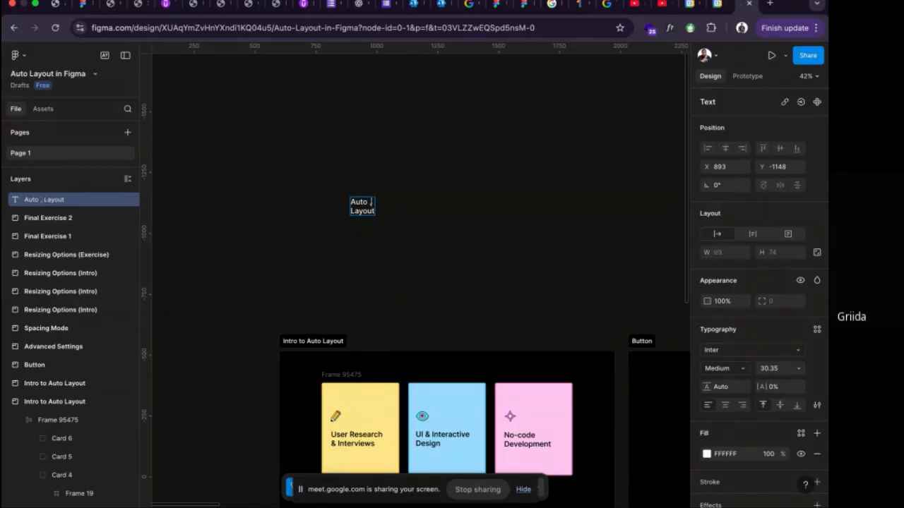
Extend the text's first line to "Automatic" and finish editing it.
{"action": "type", "text": "matic"}
{"action": "key", "text": "Escape"}
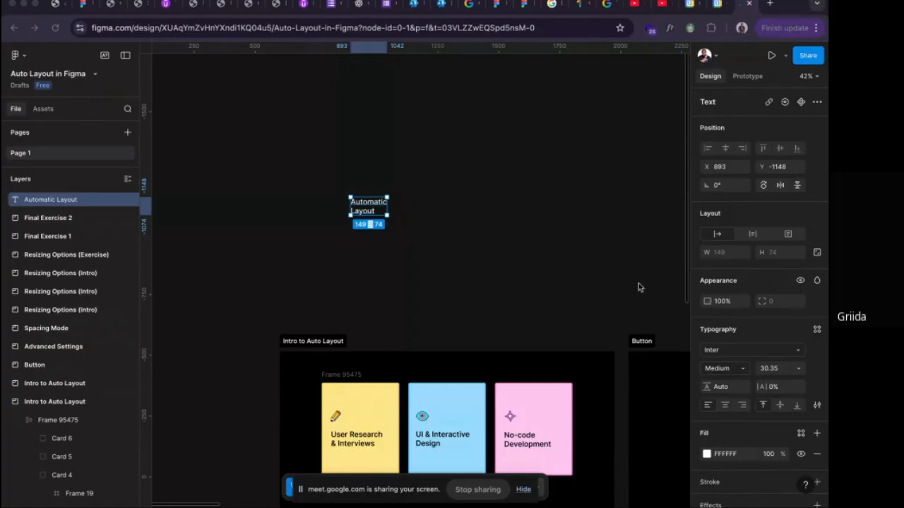
Draw a frame about 533 × 829 beside the "Automatic Layout" text, then delete it.
{"action": "scroll", "coordinate": [746, 319], "scroll_direction": "down", "scroll_amount": 1}
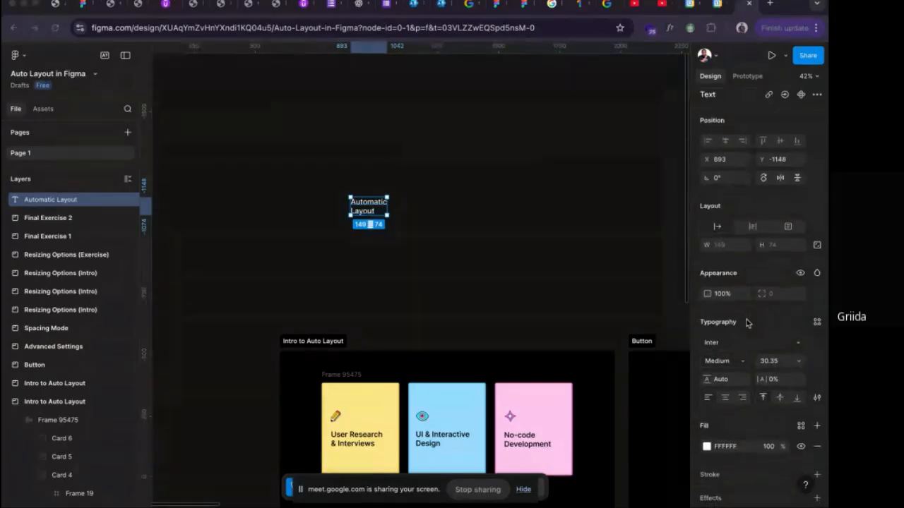
{"action": "scroll", "coordinate": [746, 319], "scroll_direction": "down", "scroll_amount": 3}
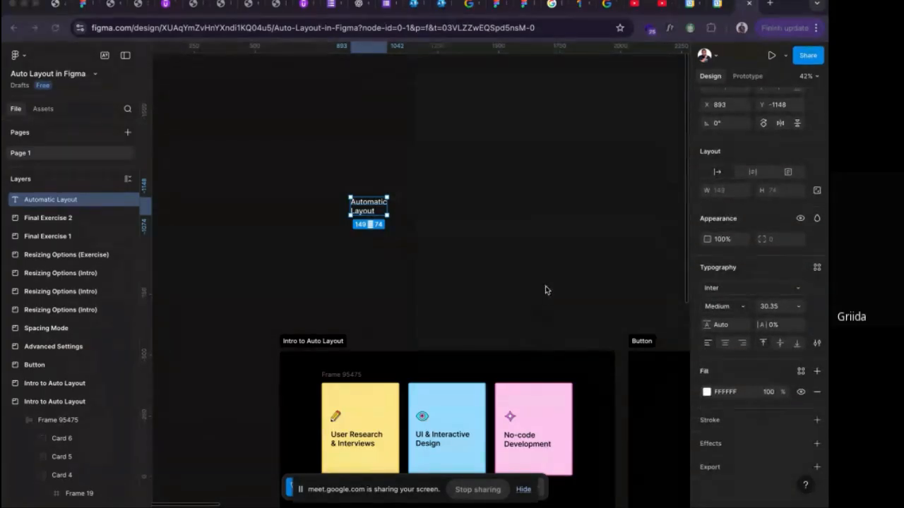
{"action": "left_click", "coordinate": [510, 169]}
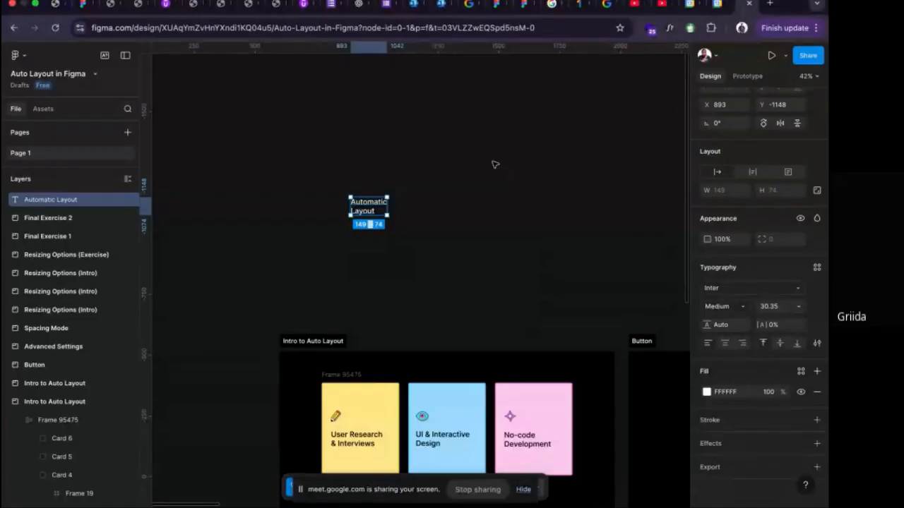
{"action": "key", "text": "f"}
{"action": "mouse_move", "coordinate": [468, 156]}
{"action": "left_mouse_down"}
{"action": "mouse_move", "coordinate": [565, 259]}
{"action": "mouse_move", "coordinate": [599, 358]}
{"action": "left_mouse_up"}
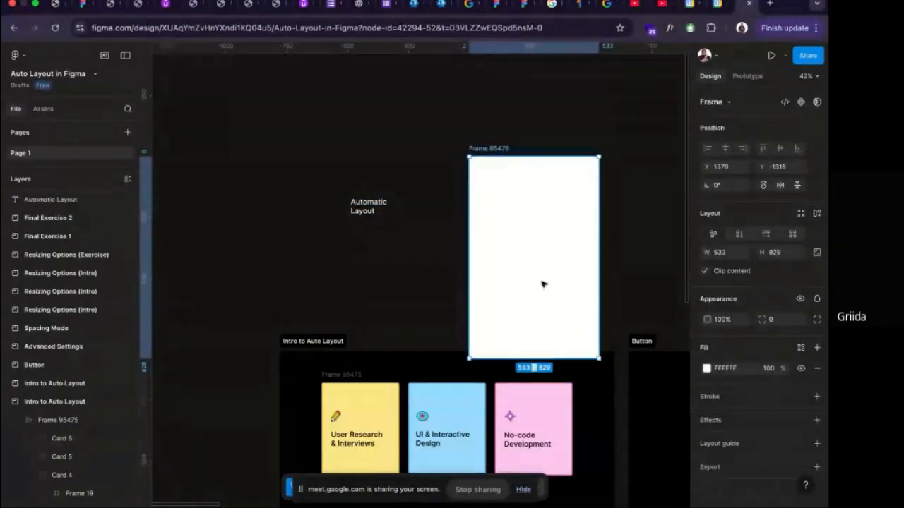
{"action": "left_click_drag", "start_coordinate": [567, 241], "coordinate": [550, 203]}
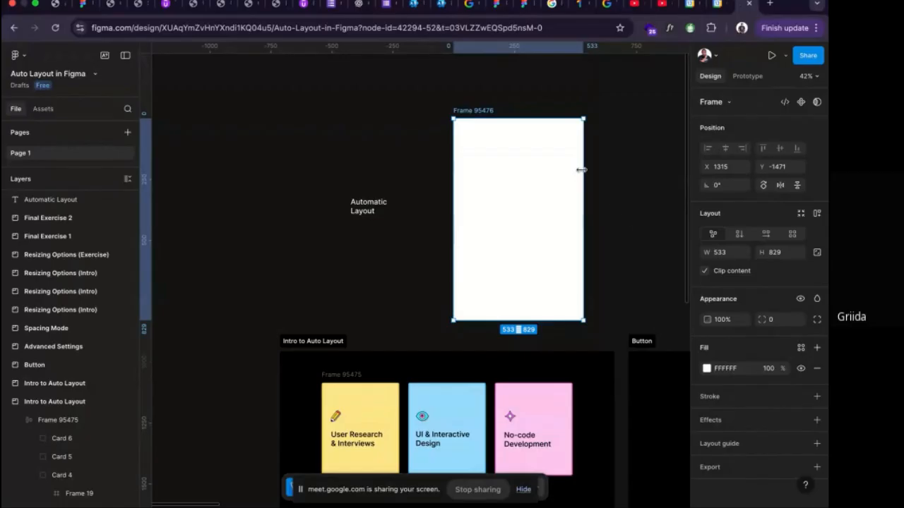
{"action": "key", "text": "Delete"}
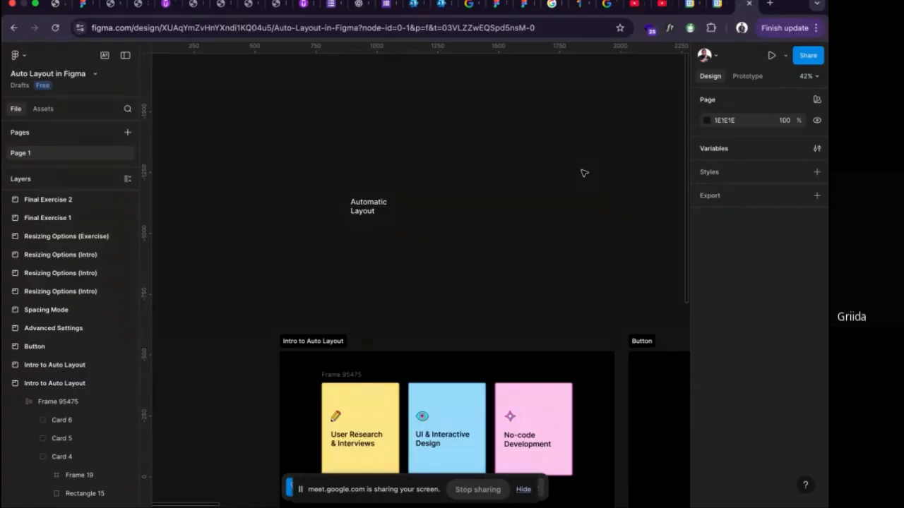
Delete the "Automatic Layout" text from the canvas.
{"action": "scroll", "coordinate": [438, 236], "scroll_direction": "down", "scroll_amount": 1}
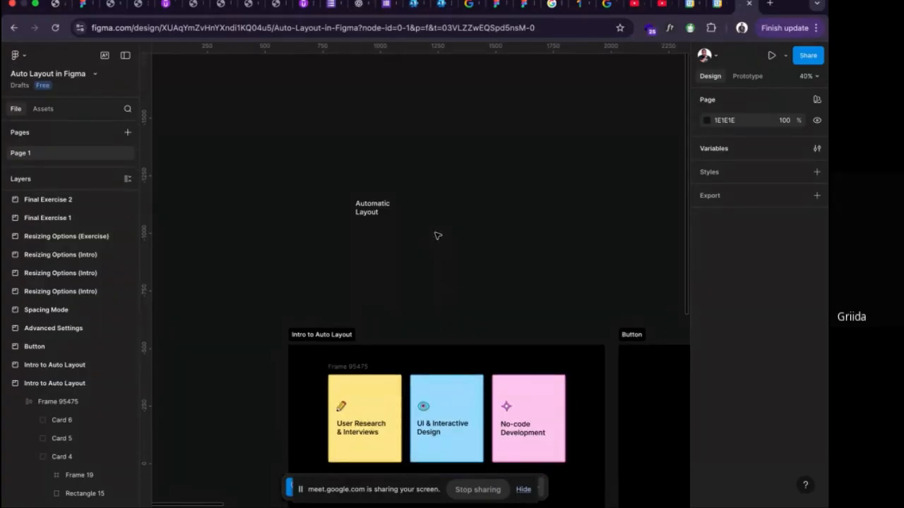
{"action": "left_click_drag", "start_coordinate": [425, 244], "coordinate": [415, 180]}
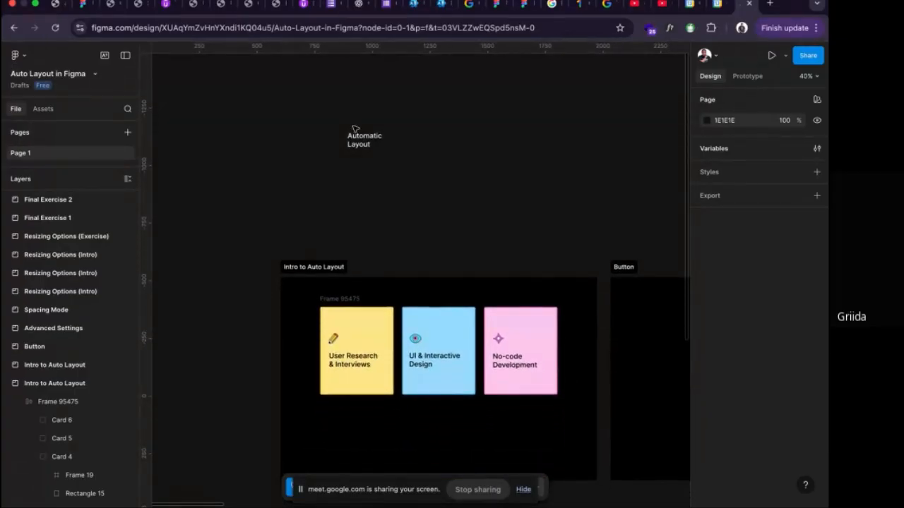
{"action": "left_click_drag", "start_coordinate": [346, 123], "coordinate": [405, 195]}
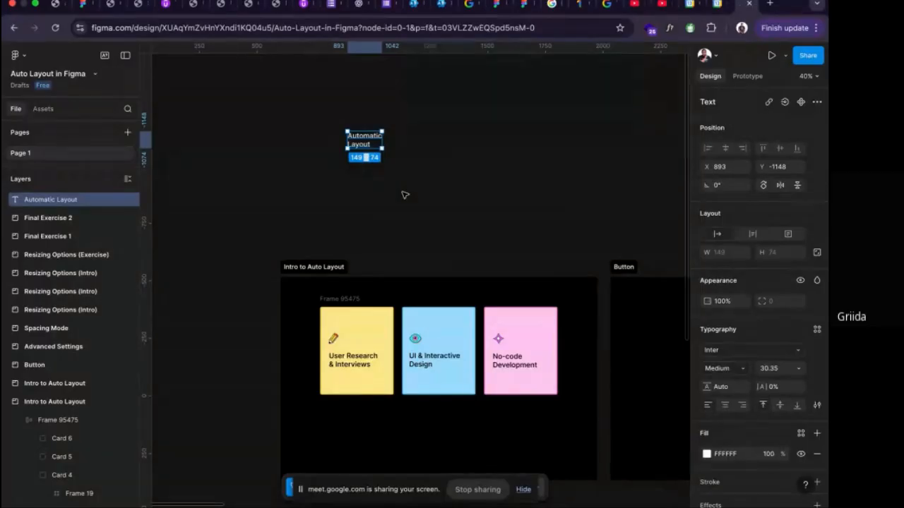
{"action": "key", "text": "Delete"}
Ungroup the frame holding the three cards in the first Intro to Auto Layout section and select the yellow card.
{"action": "scroll", "coordinate": [403, 196], "scroll_direction": "down", "scroll_amount": 3}
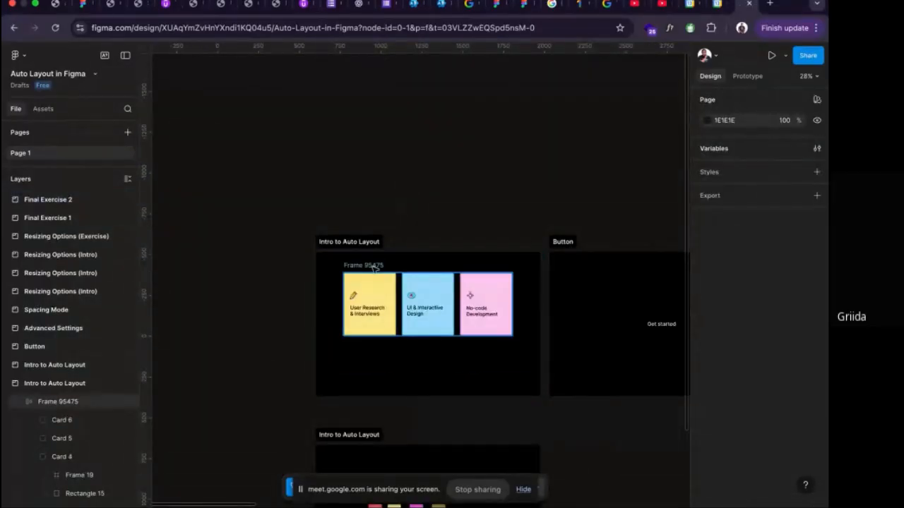
{"action": "left_click", "coordinate": [374, 267]}
{"action": "right_click", "coordinate": [374, 265]}
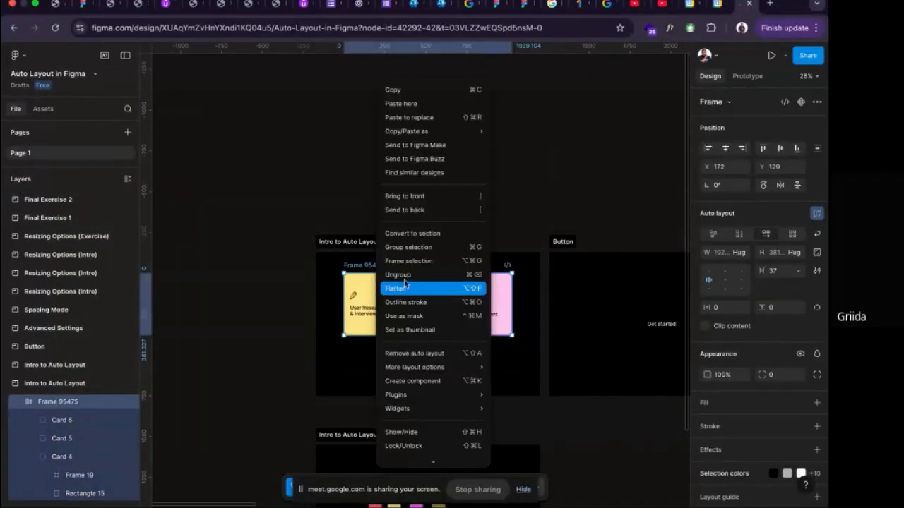
{"action": "left_click", "coordinate": [399, 275]}
{"action": "left_click", "coordinate": [389, 297]}
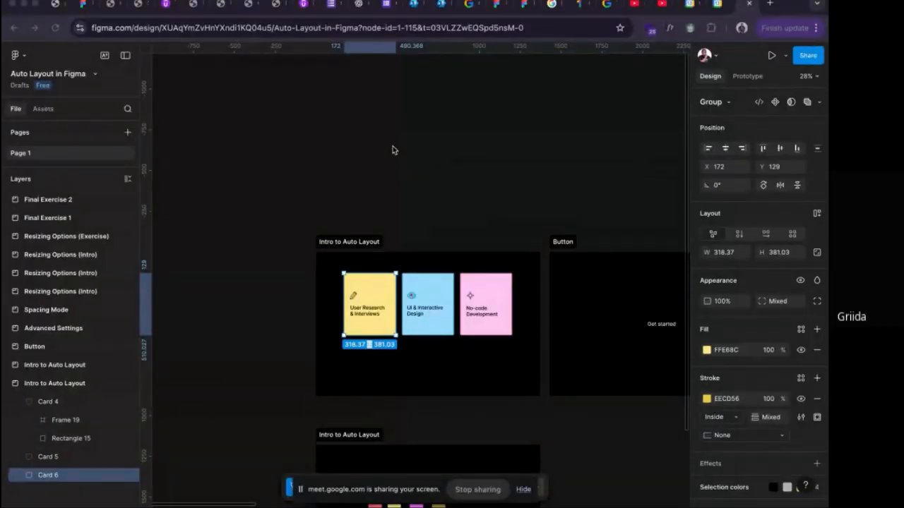
Create an iPhone 16 Pro preset frame and resize it to about 465 × 374.
{"action": "key", "text": "f"}
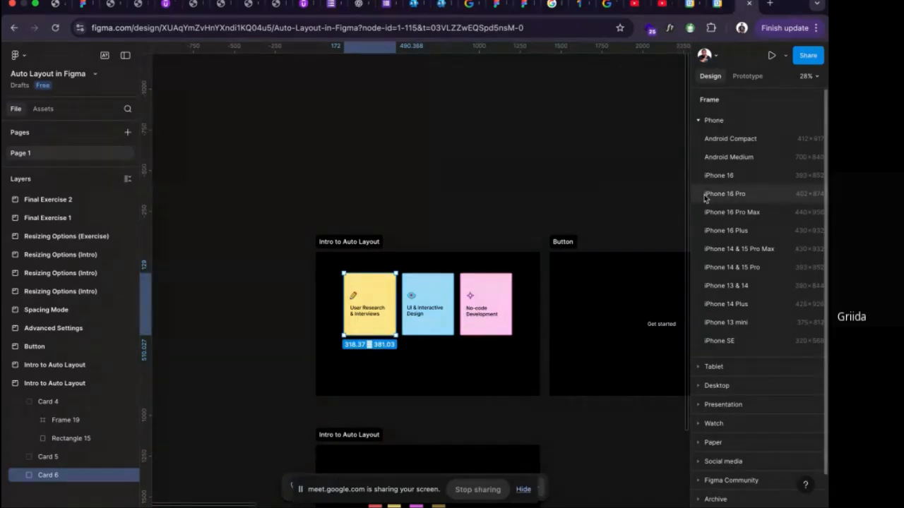
{"action": "left_click", "coordinate": [733, 197]}
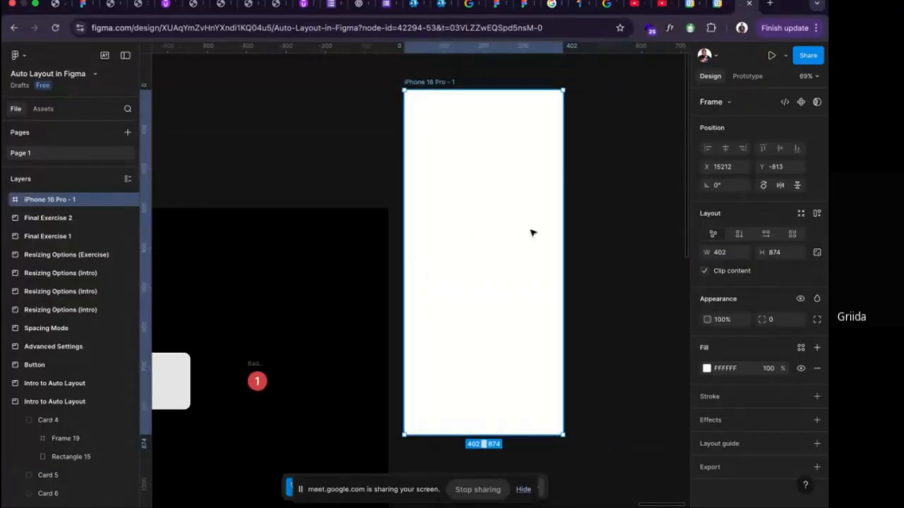
{"action": "left_click_drag", "start_coordinate": [516, 91], "coordinate": [528, 286]}
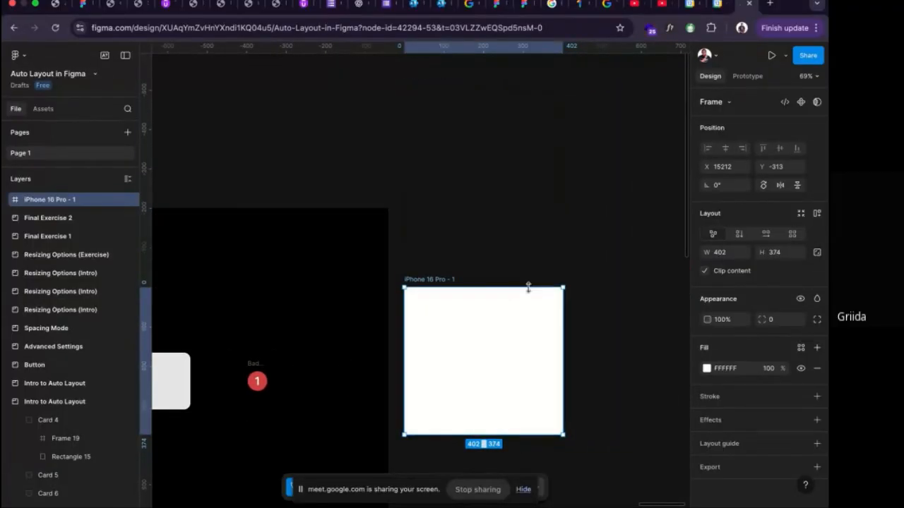
{"action": "left_click_drag", "start_coordinate": [561, 390], "coordinate": [588, 369]}
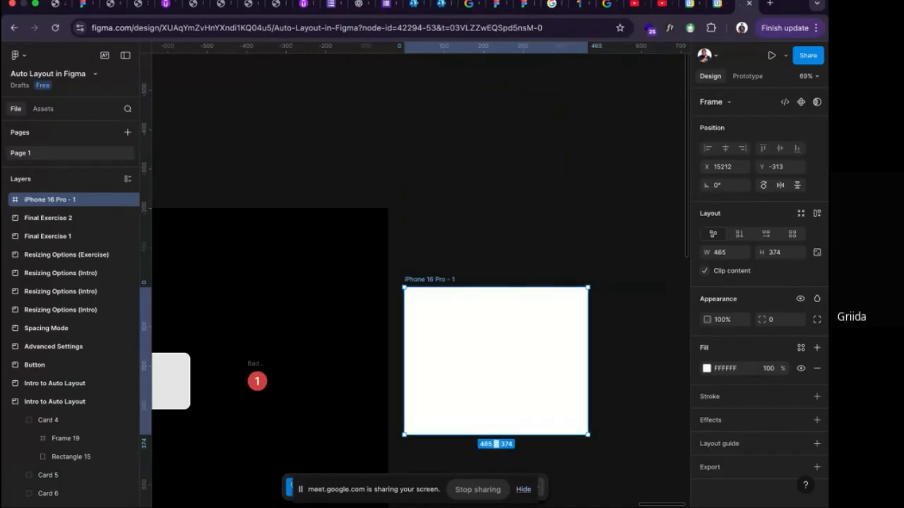
Delete the resized iPhone 16 Pro frame.
{"action": "key", "text": "super+Tab"}
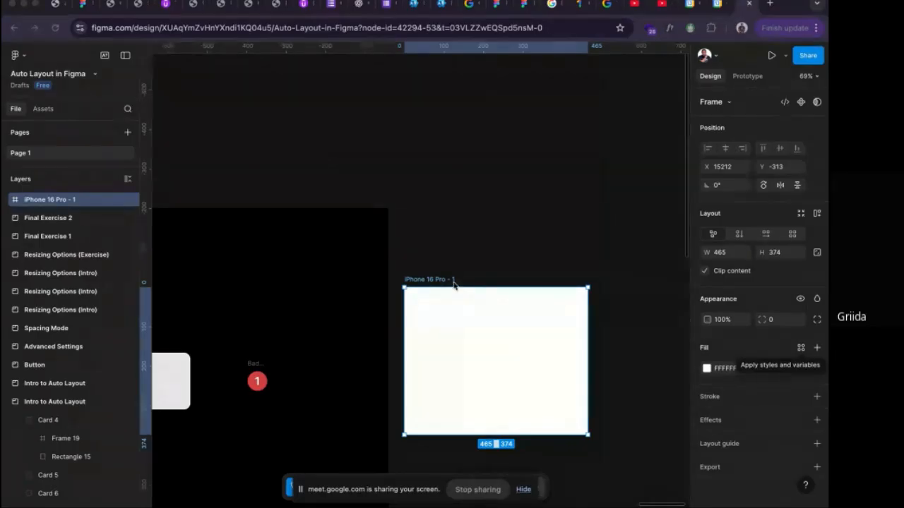
{"action": "key", "text": "Delete"}
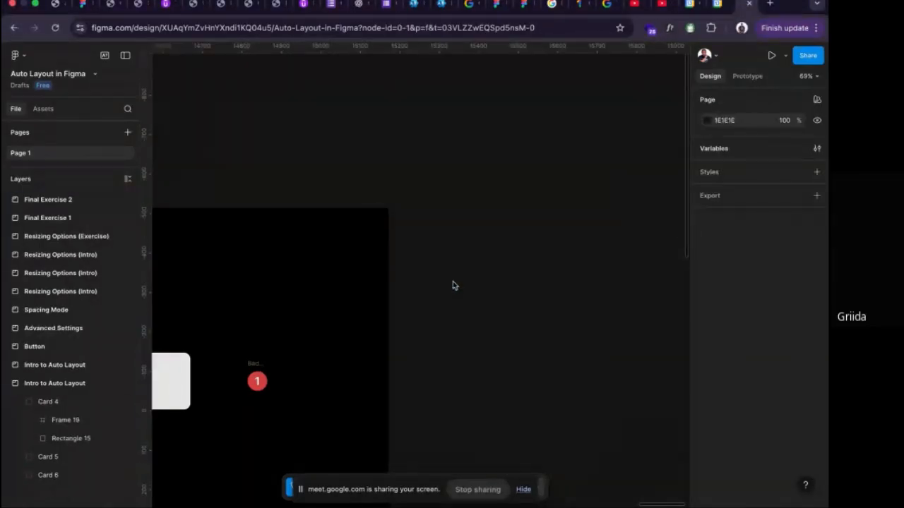
Stagger the cards vertically: lower the yellow card to about Y 335, lower the blue card less, and raise the pink card to about Y 112.
{"action": "scroll", "coordinate": [454, 285], "scroll_direction": "down", "scroll_amount": 5}
{"action": "scroll", "coordinate": [486, 286], "scroll_direction": "left", "scroll_amount": 20}
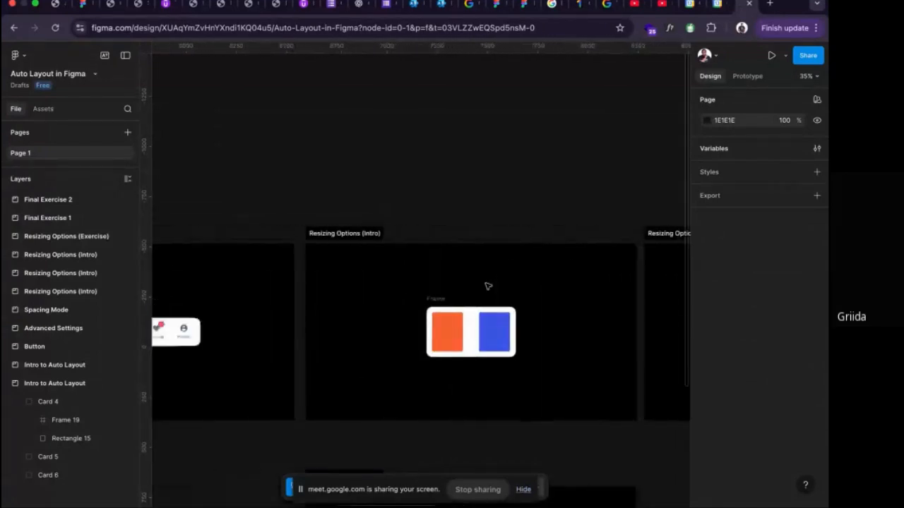
{"action": "scroll", "coordinate": [487, 286], "scroll_direction": "left", "scroll_amount": 20}
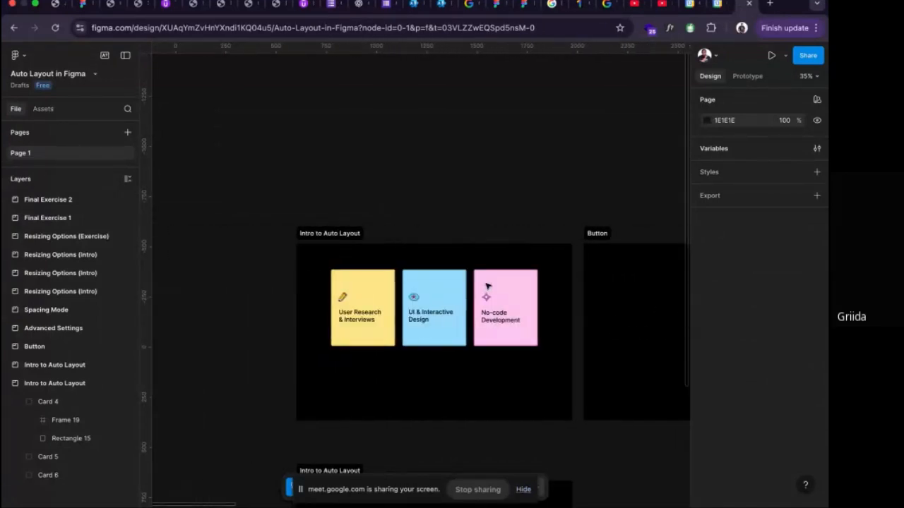
{"action": "left_click_drag", "start_coordinate": [391, 295], "coordinate": [435, 349]}
{"action": "left_click", "coordinate": [436, 326]}
{"action": "left_click", "coordinate": [485, 317]}
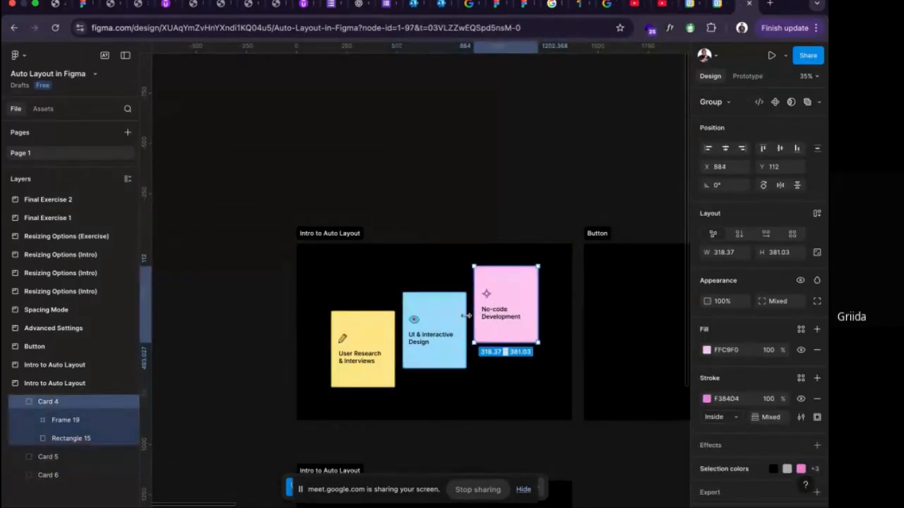
Select the yellow, blue and pink cards together in the first Intro to Auto Layout section.
{"action": "scroll", "coordinate": [415, 322], "scroll_direction": "up", "scroll_amount": 3}
{"action": "scroll", "coordinate": [414, 322], "scroll_direction": "down", "scroll_amount": 1}
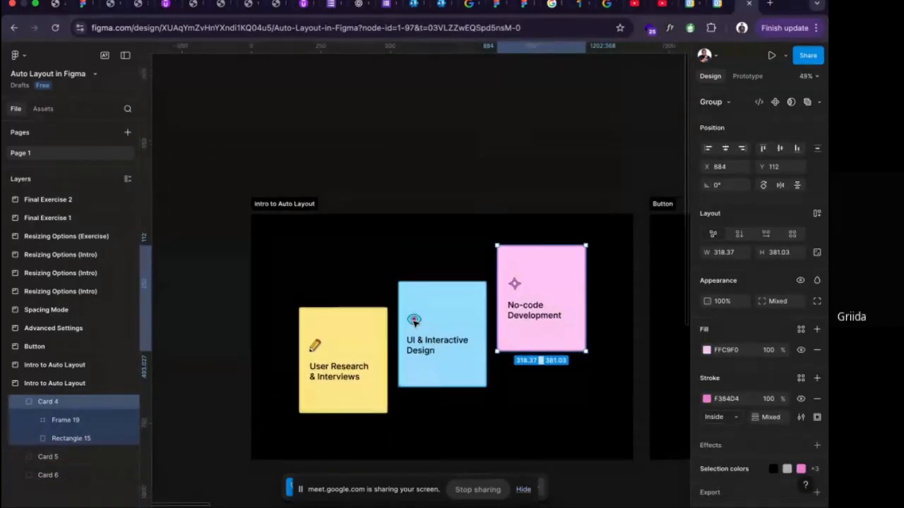
{"action": "scroll", "coordinate": [415, 323], "scroll_direction": "right", "scroll_amount": 3}
{"action": "scroll", "coordinate": [415, 323], "scroll_direction": "left", "scroll_amount": 2}
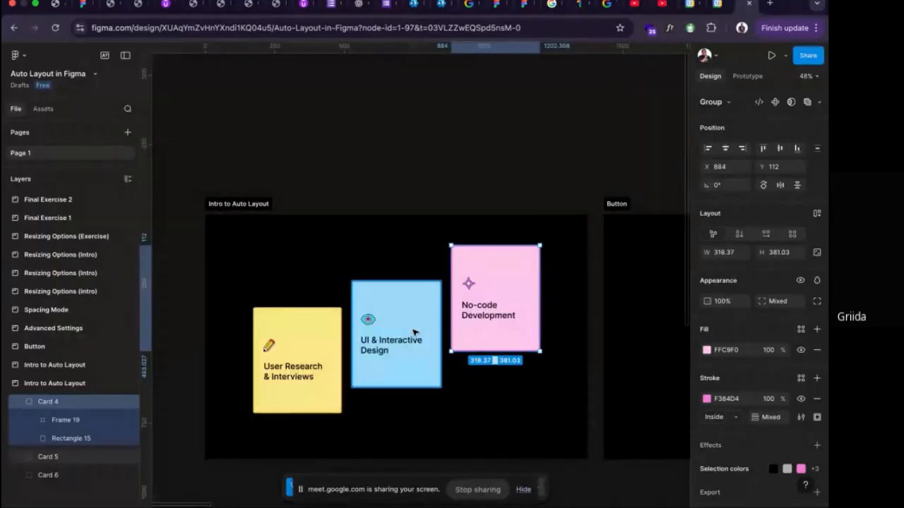
{"action": "left_click", "coordinate": [322, 351]}
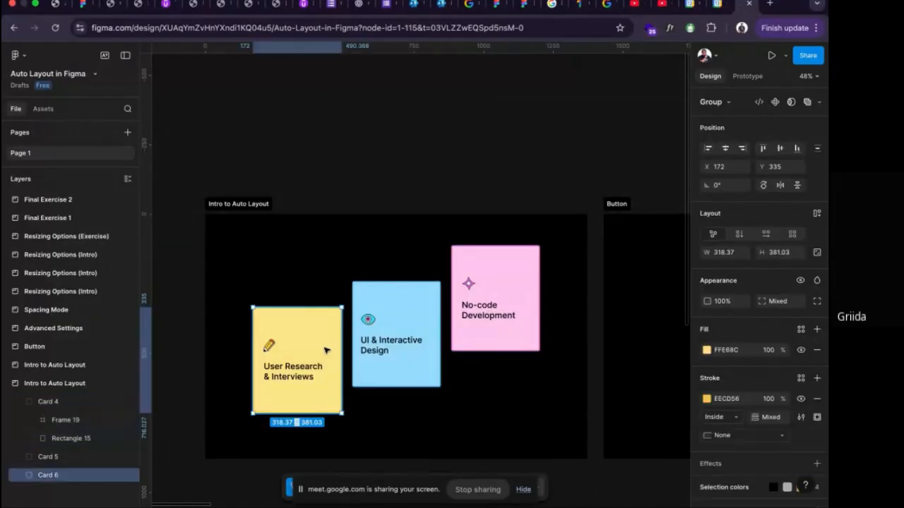
{"action": "left_click", "coordinate": [395, 347], "text": "shift"}
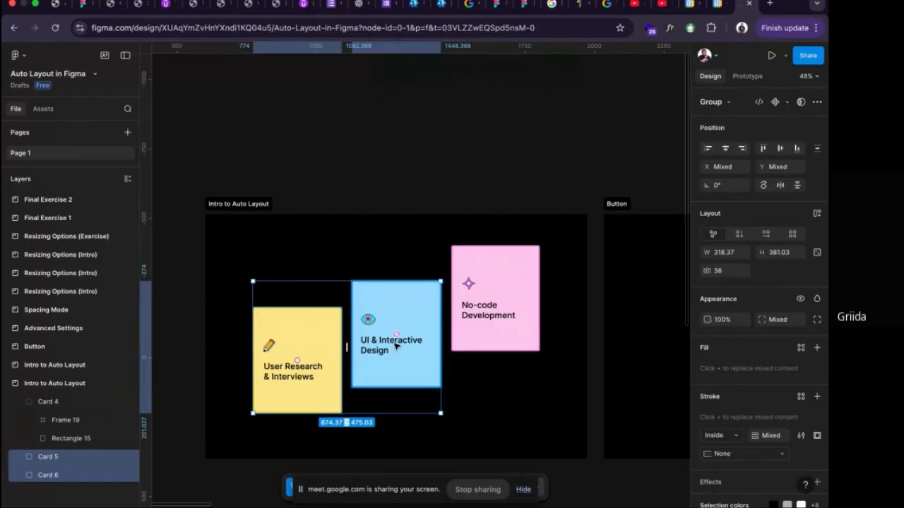
{"action": "left_click", "coordinate": [492, 325], "text": "shift"}
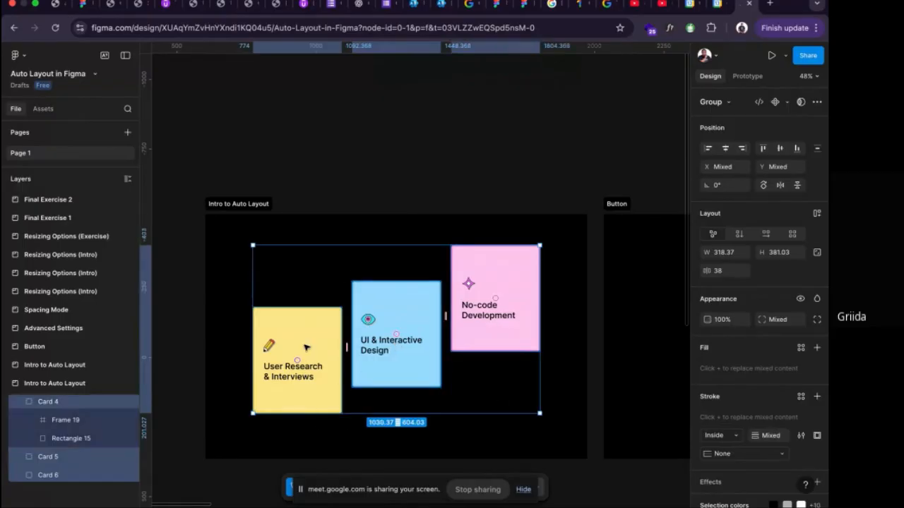
Set the browser's page zoom to 110%.
{"action": "left_click", "coordinate": [816, 27]}
{"action": "left_click", "coordinate": [784, 311]}
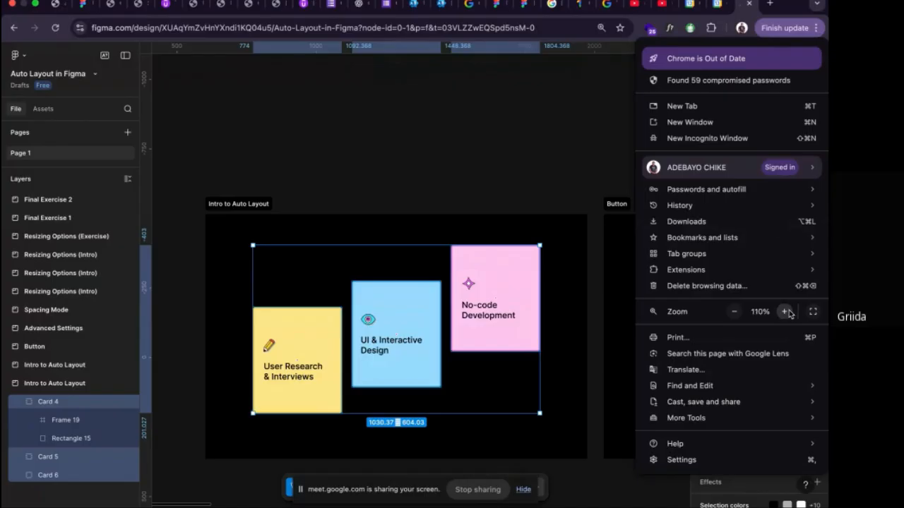
{"action": "left_click", "coordinate": [785, 312]}
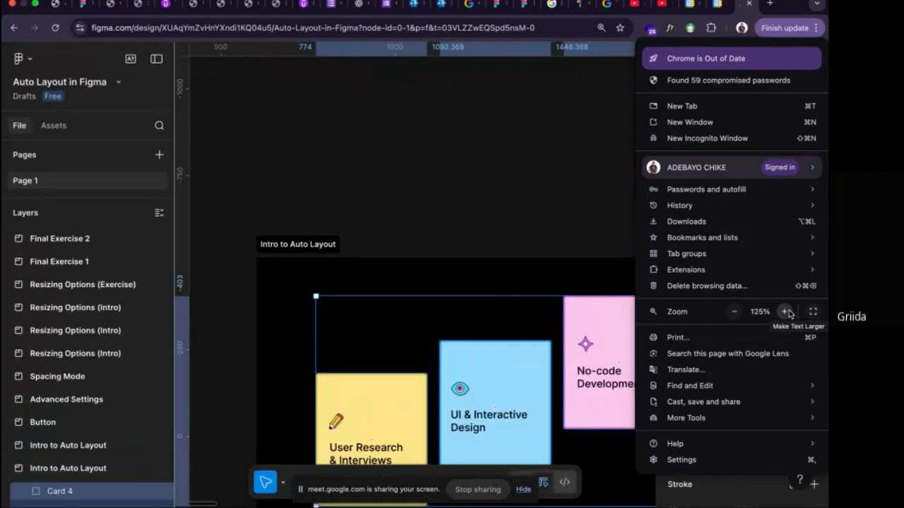
{"action": "left_click", "coordinate": [733, 312]}
{"action": "left_click", "coordinate": [560, 219]}
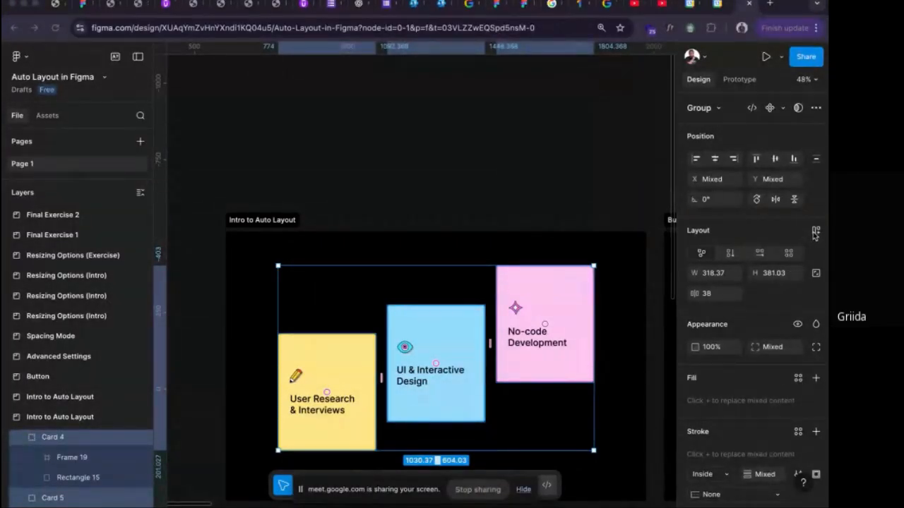
{"action": "left_click", "coordinate": [803, 235]}
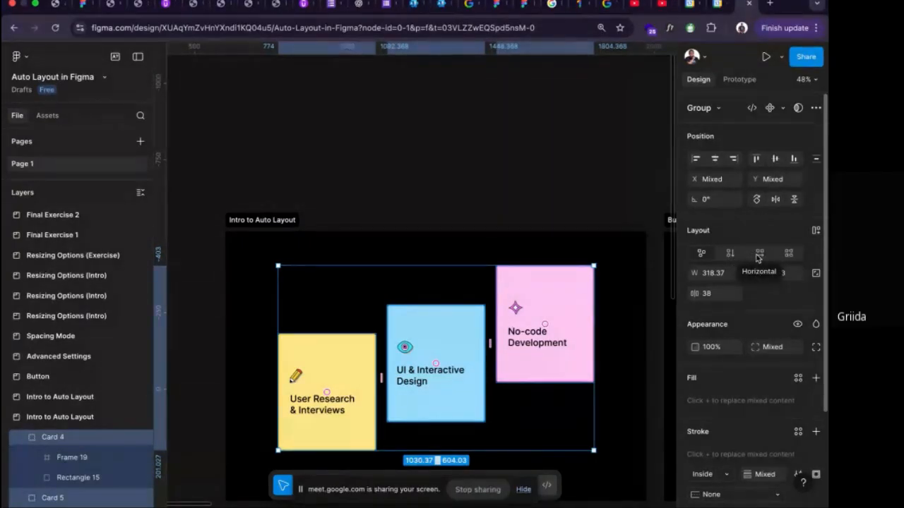
{"action": "left_click", "coordinate": [758, 254]}
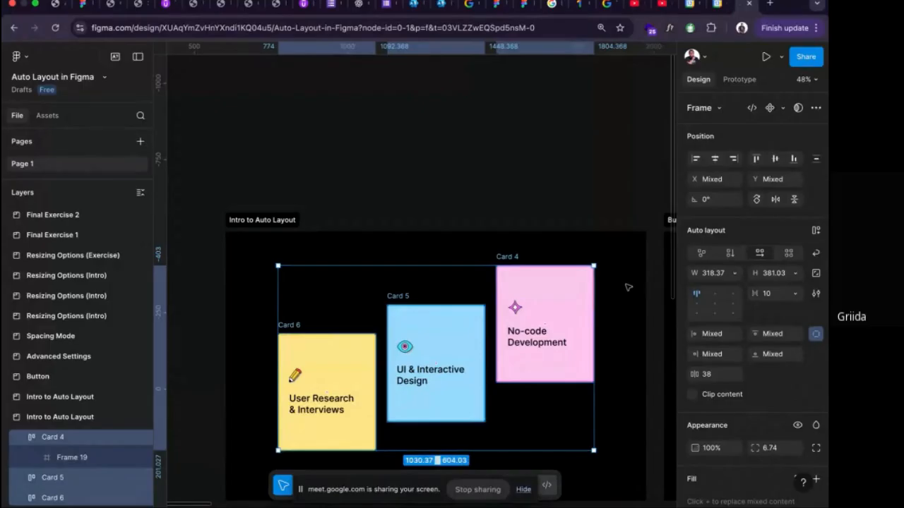
{"action": "key", "text": "ctrl+z"}
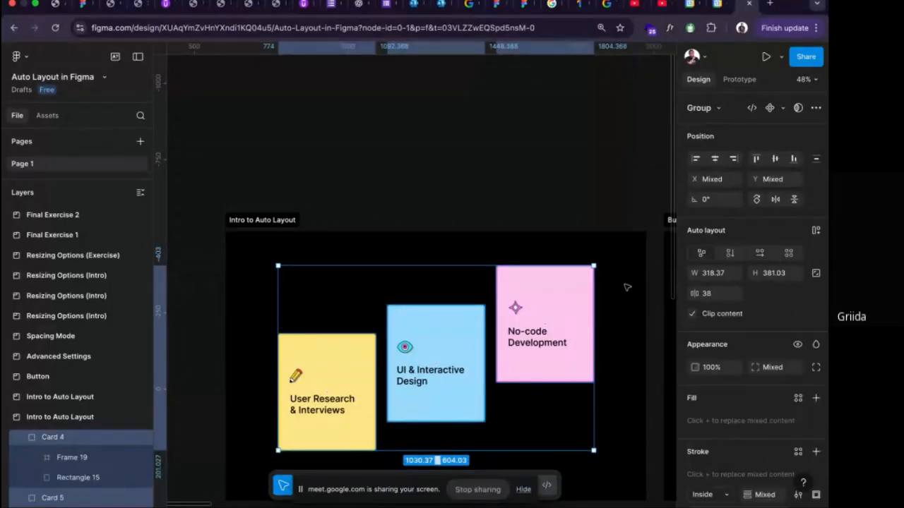
Wrap the three selected cards together in a single auto layout frame.
{"action": "left_click", "coordinate": [816, 232]}
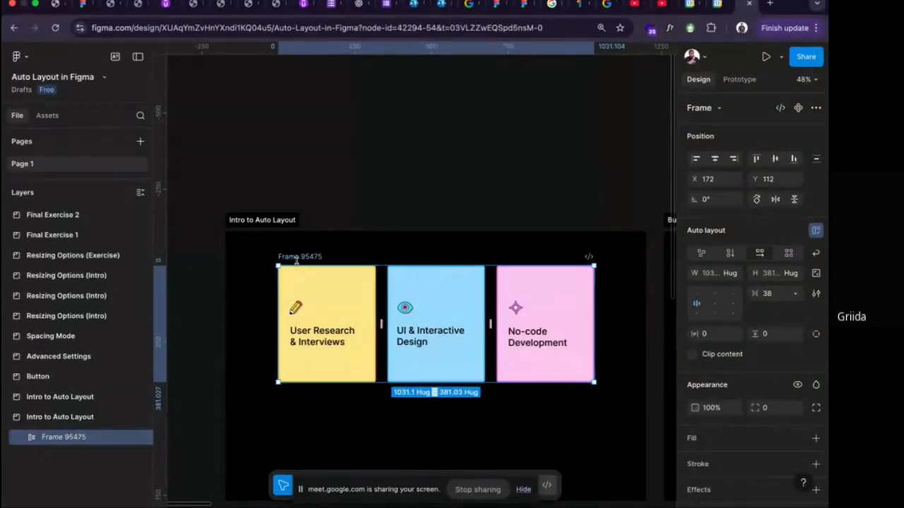
{"action": "scroll", "coordinate": [303, 259], "scroll_direction": "up", "scroll_amount": 1}
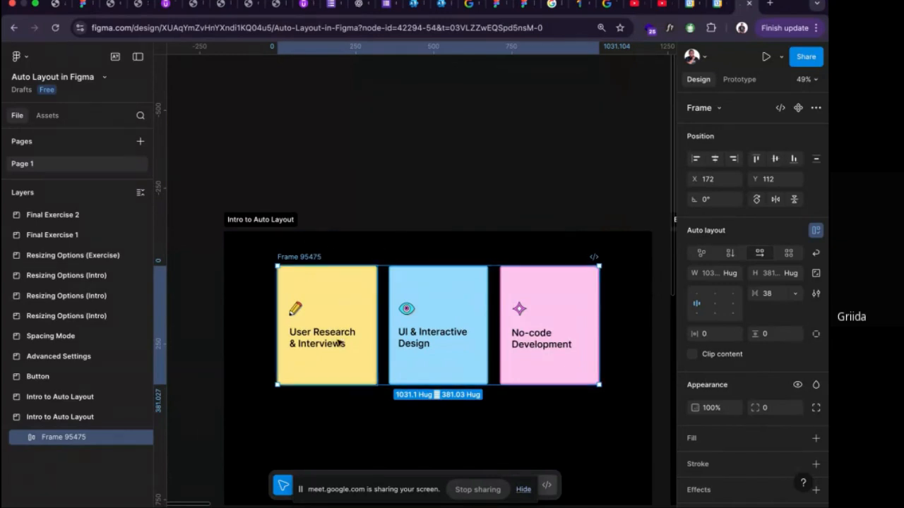
{"action": "scroll", "coordinate": [330, 291], "scroll_direction": "down", "scroll_amount": 1}
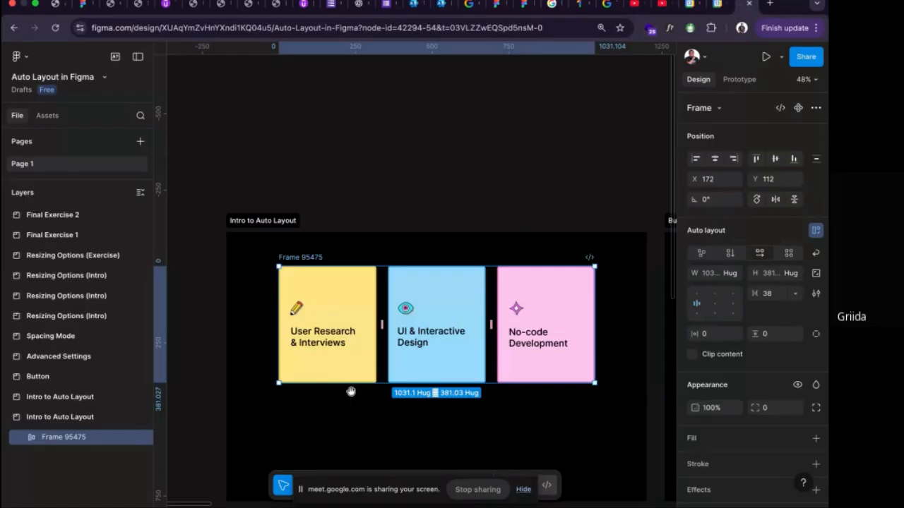
{"action": "left_click_drag", "start_coordinate": [350, 392], "coordinate": [353, 283]}
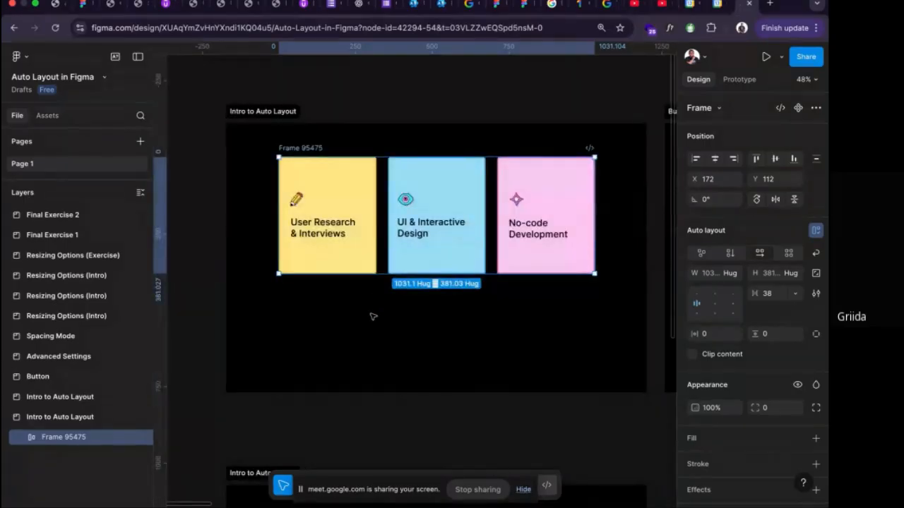
Hide the screen-sharing notice that covers the drawing tools.
{"action": "left_click", "coordinate": [520, 491]}
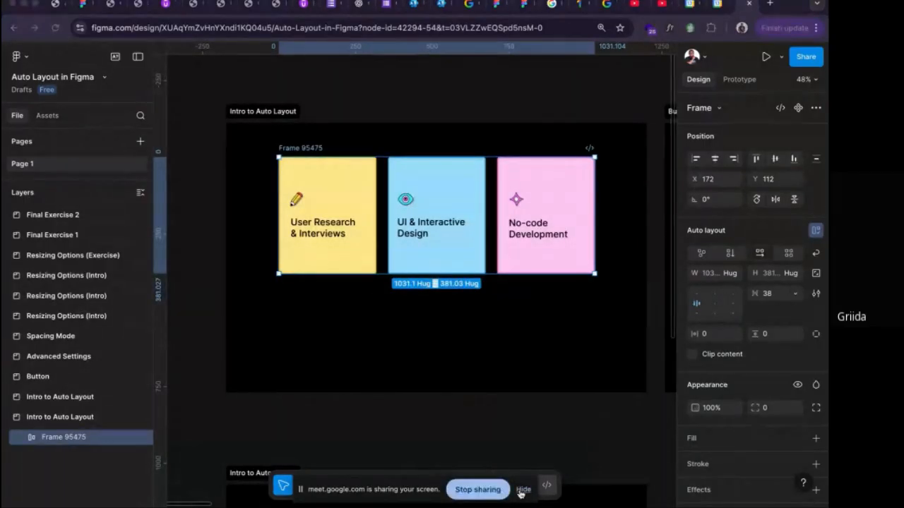
{"action": "left_click", "coordinate": [521, 489]}
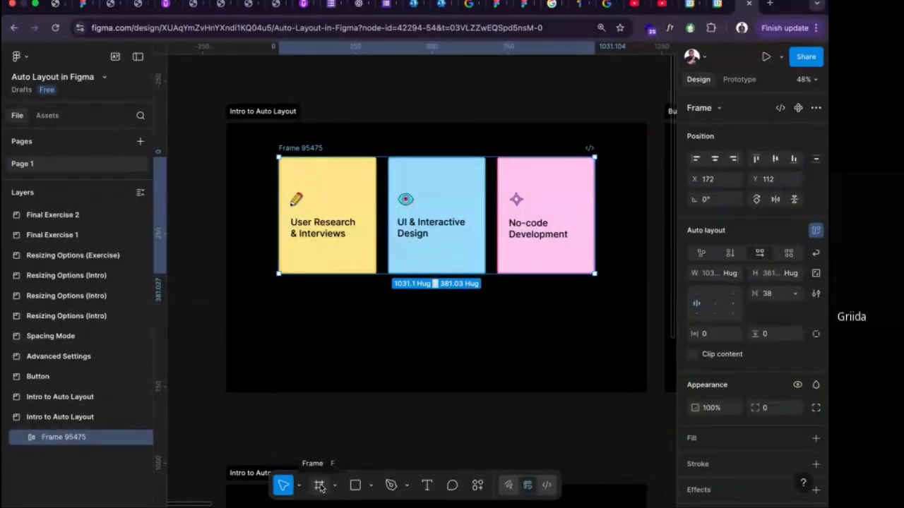
Draw a frame about 1027 wide below the card row, place it at X 172, Y 562, and extend its height to about 281.
{"action": "left_click", "coordinate": [319, 485]}
{"action": "left_click_drag", "start_coordinate": [280, 302], "coordinate": [595, 375]}
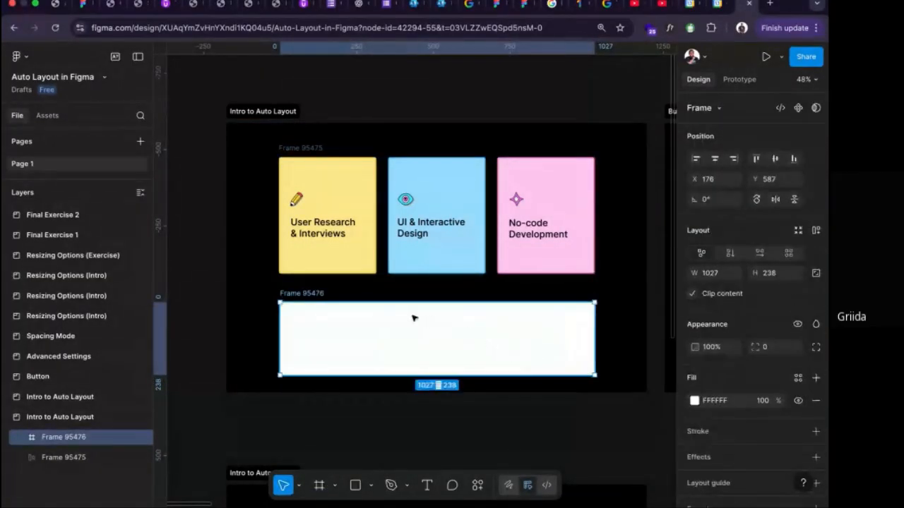
{"action": "left_click_drag", "start_coordinate": [414, 318], "coordinate": [411, 310]}
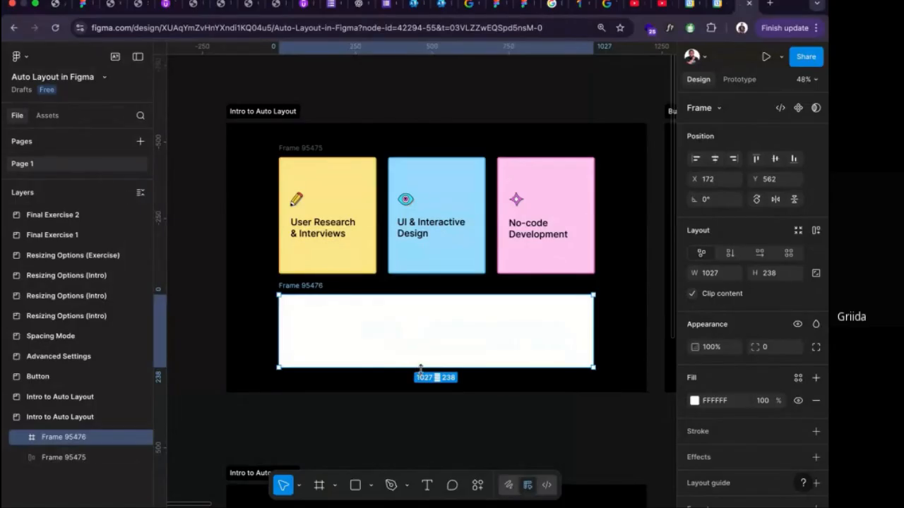
{"action": "left_click_drag", "start_coordinate": [420, 368], "coordinate": [420, 383]}
Extend the first Intro to Auto Layout section downward and increase the white frame's height to about 404.
{"action": "scroll", "coordinate": [291, 170], "scroll_direction": "down", "scroll_amount": 2}
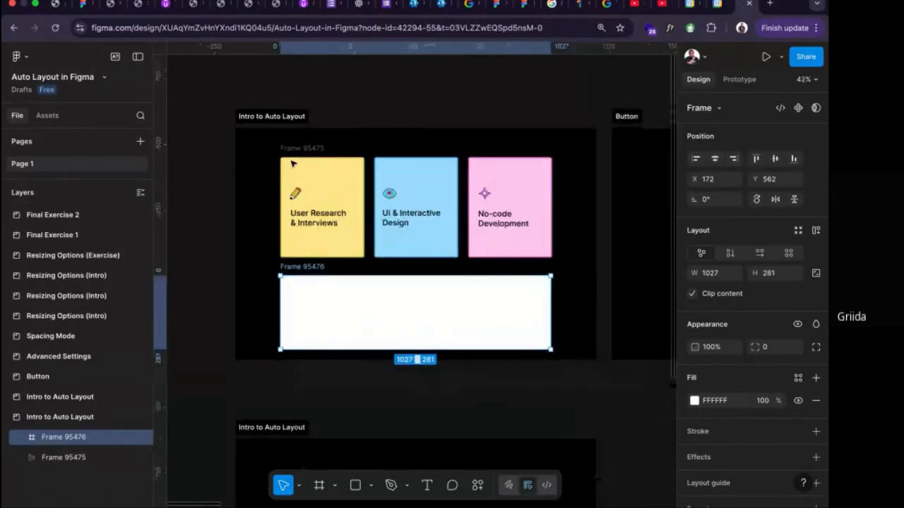
{"action": "left_click", "coordinate": [286, 117]}
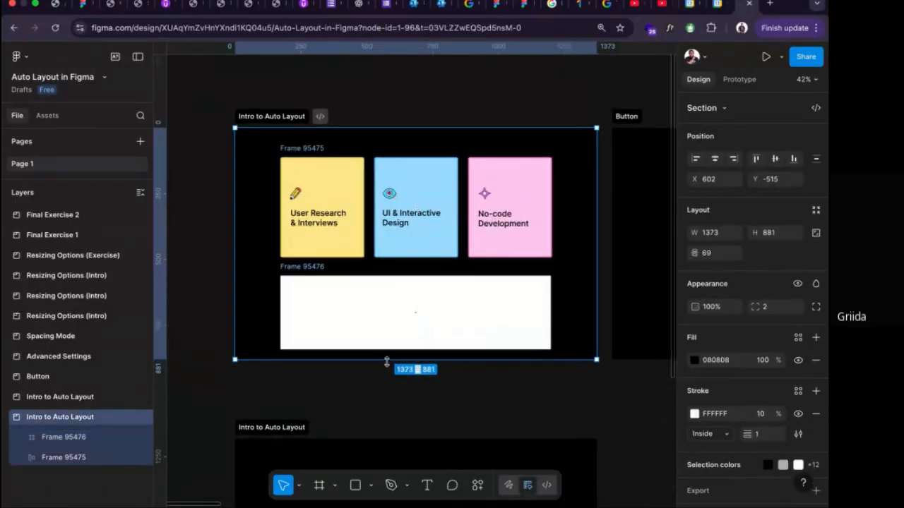
{"action": "left_click_drag", "start_coordinate": [386, 362], "coordinate": [388, 416]}
{"action": "left_click", "coordinate": [383, 317]}
{"action": "left_click_drag", "start_coordinate": [382, 350], "coordinate": [384, 384]}
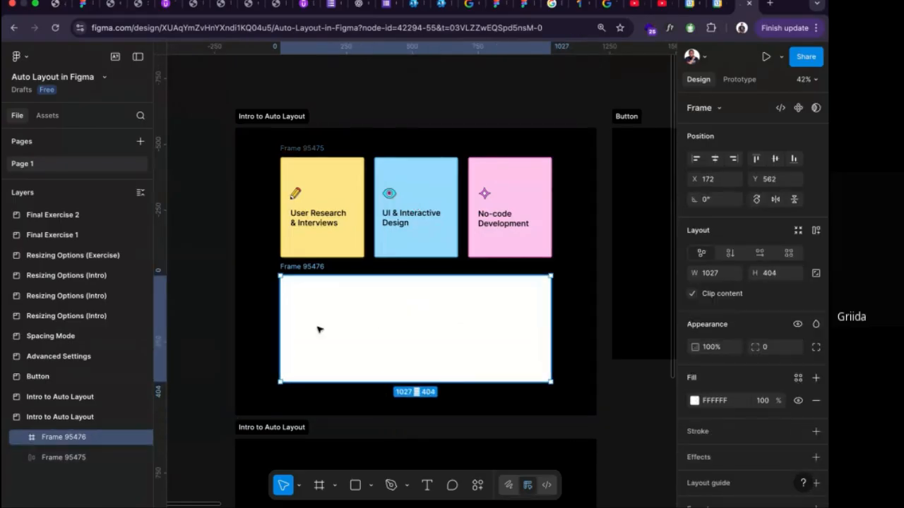
Place copies of the yellow, blue and pink cards side by side inside the white frame.
{"action": "left_click", "coordinate": [293, 207]}
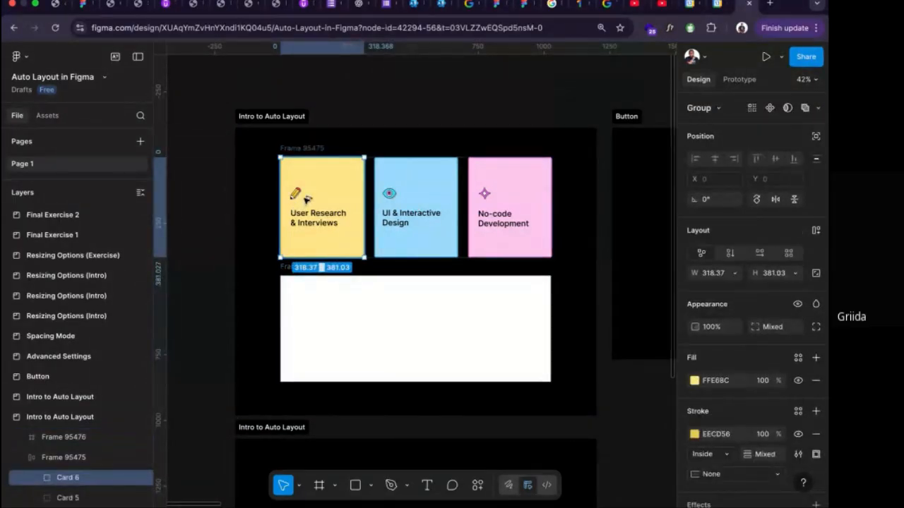
{"action": "left_click_drag", "start_coordinate": [307, 201], "coordinate": [314, 322]}
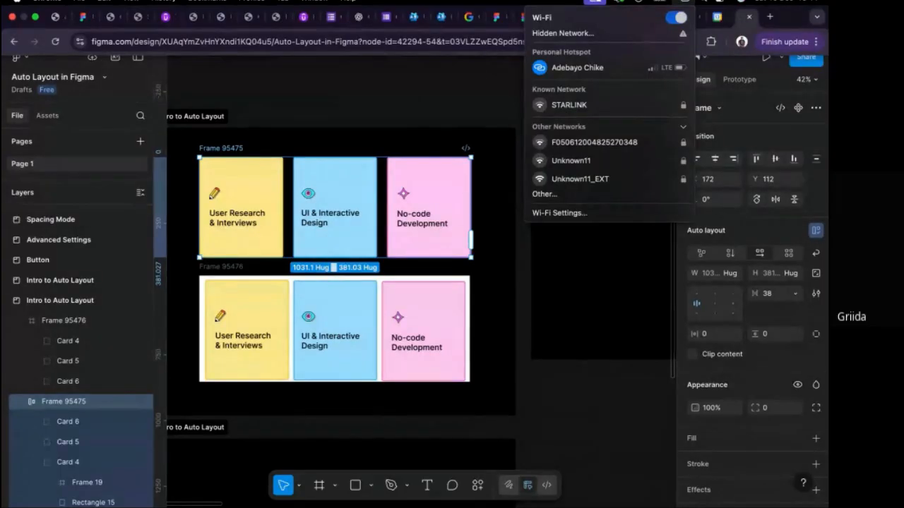
{"action": "left_click", "coordinate": [559, 211]}
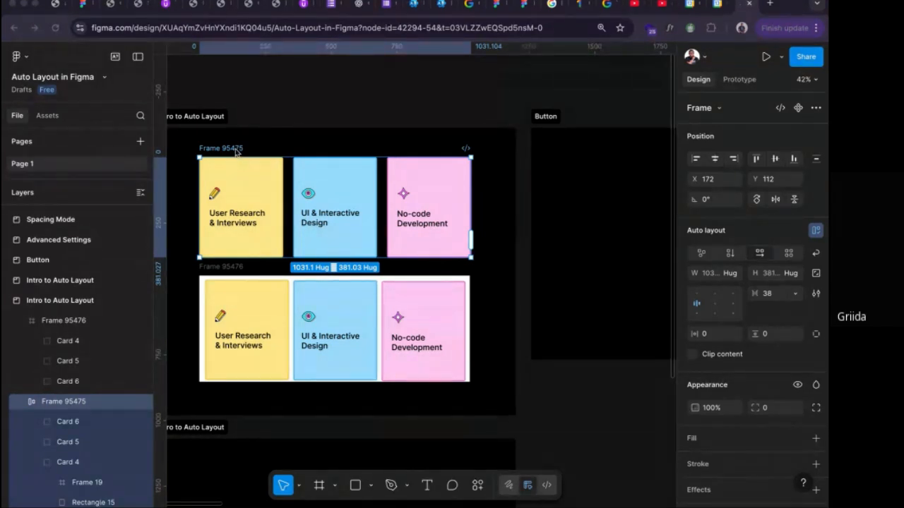
Remove the white fill from the lower frame holding the card copies.
{"action": "left_click", "coordinate": [226, 267]}
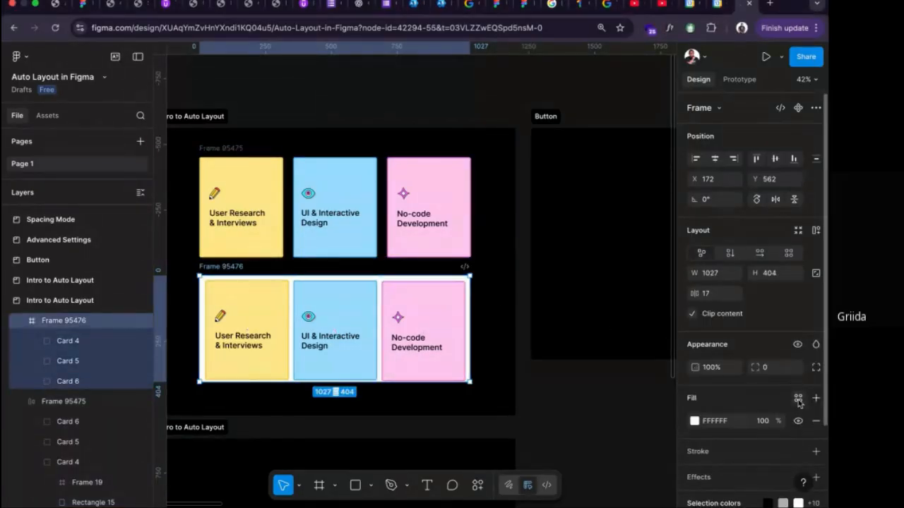
{"action": "left_click", "coordinate": [816, 421]}
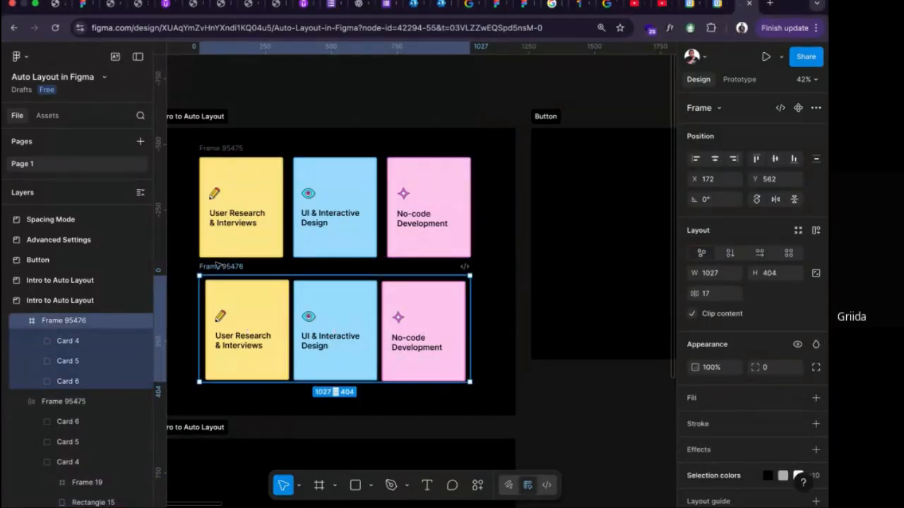
{"action": "scroll", "coordinate": [218, 267], "scroll_direction": "left", "scroll_amount": 2}
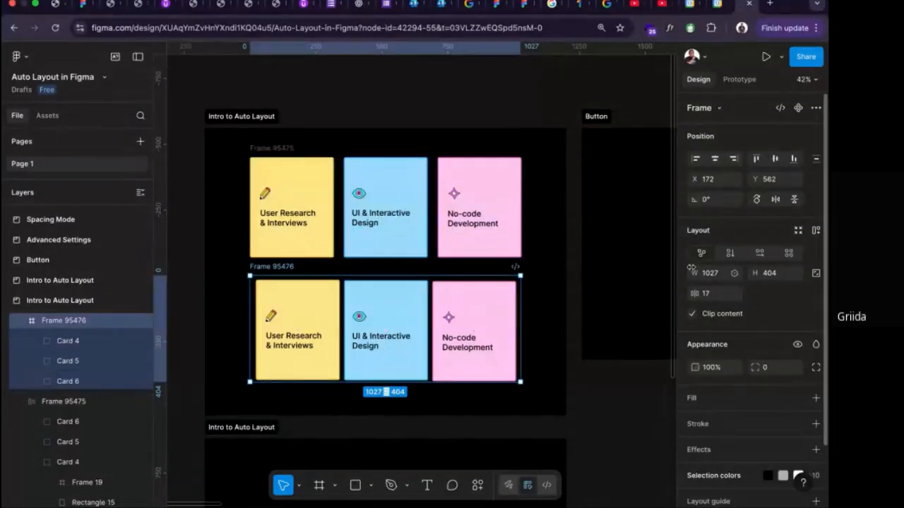
Try vertical and horizontal auto layout on the lower frame, returning it to free-form layout after each.
{"action": "left_click", "coordinate": [732, 254]}
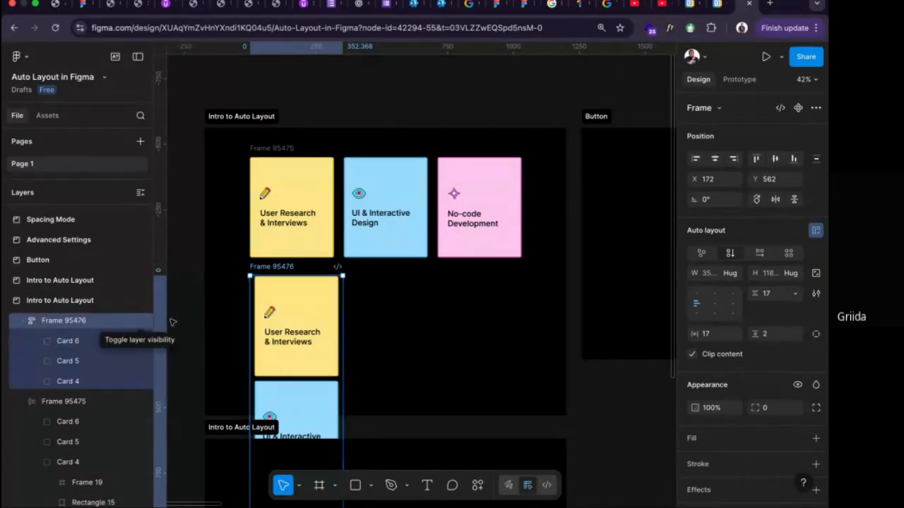
{"action": "left_click", "coordinate": [702, 254]}
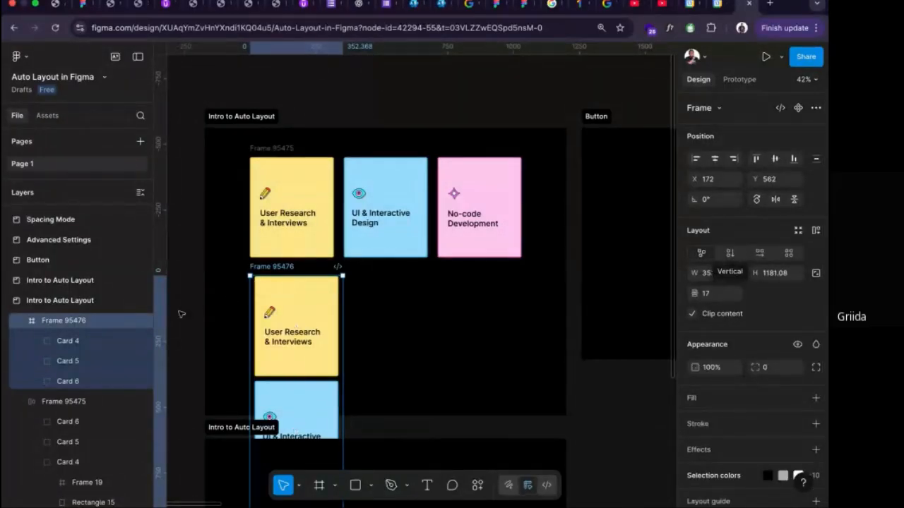
{"action": "left_click", "coordinate": [759, 254]}
{"action": "left_click", "coordinate": [701, 254]}
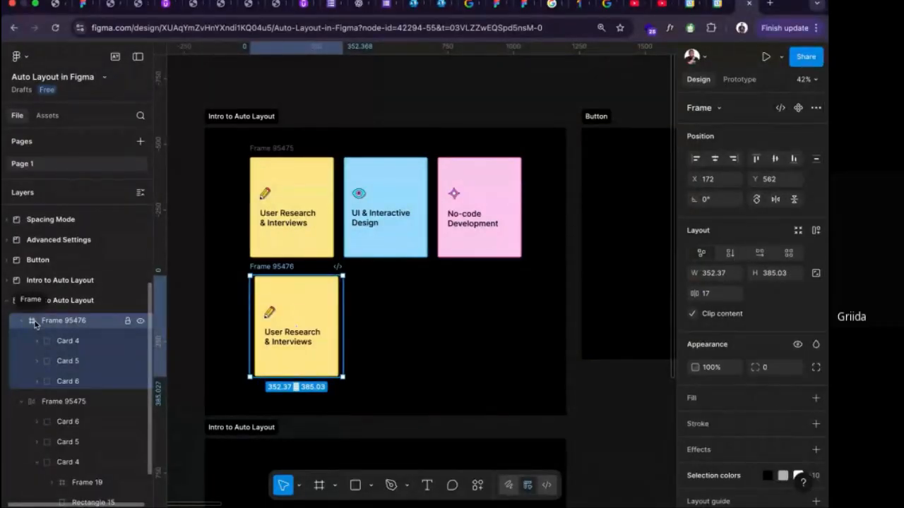
{"action": "scroll", "coordinate": [34, 353], "scroll_direction": "down", "scroll_amount": 1}
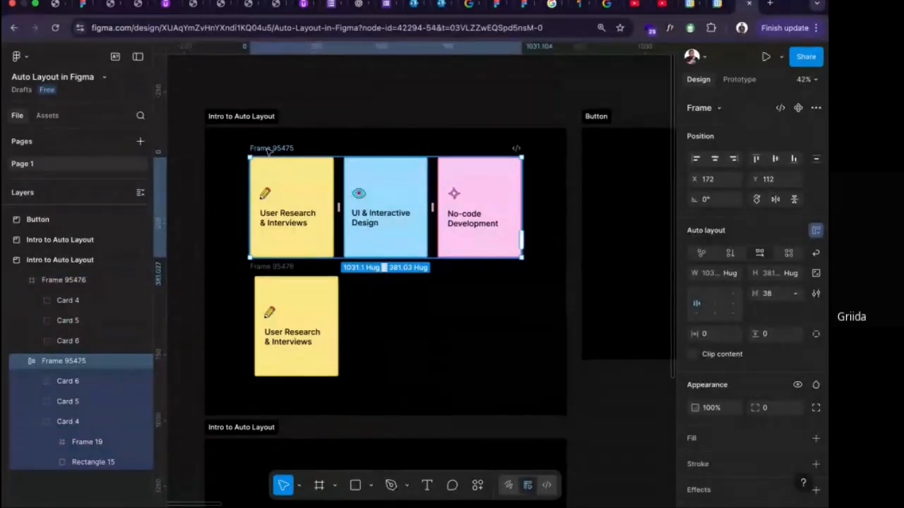
Widen the lower frame to about 1046 and select the upper auto layout frame to compare their layout settings.
{"action": "left_click", "coordinate": [269, 271]}
{"action": "left_click_drag", "start_coordinate": [344, 313], "coordinate": [523, 317]}
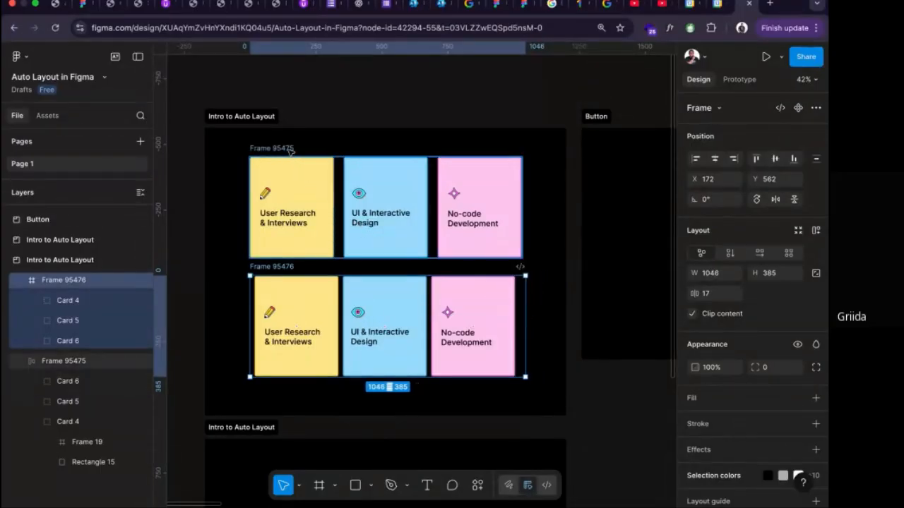
{"action": "left_click", "coordinate": [401, 156]}
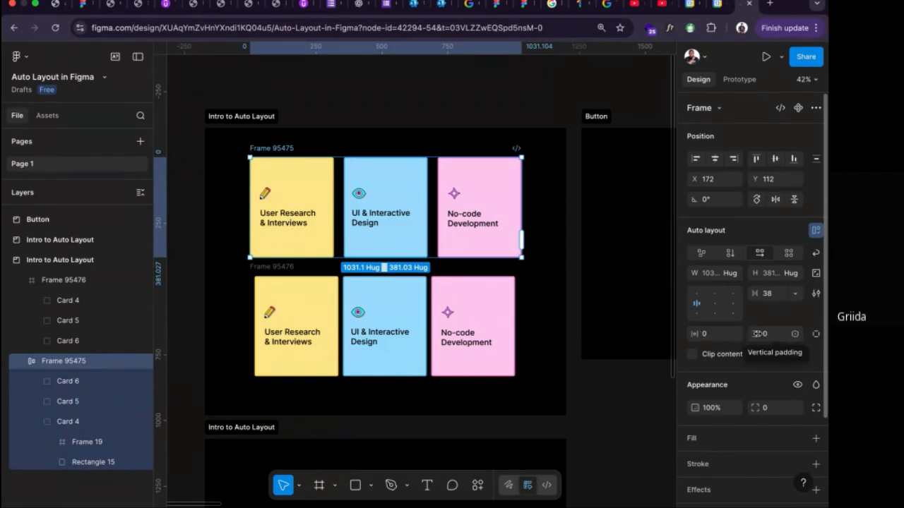
Delete the lower frame together with its three card copies.
{"action": "left_click", "coordinate": [257, 268]}
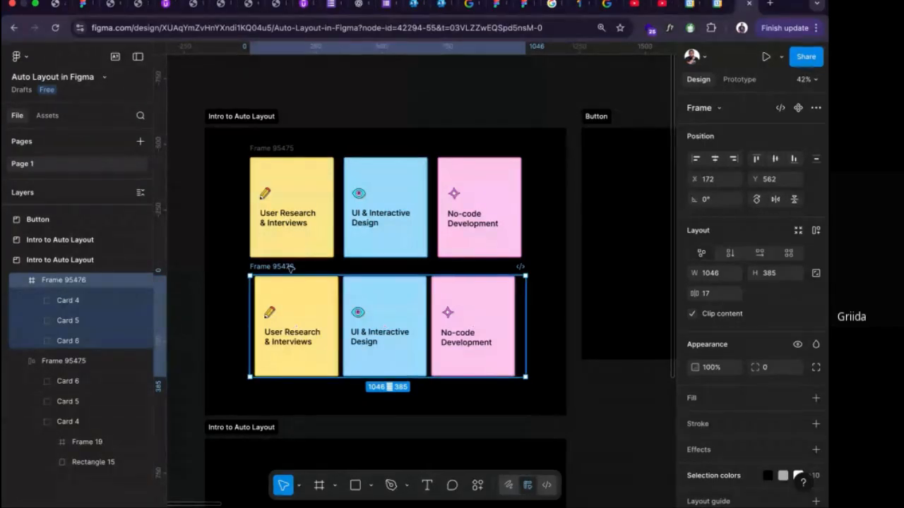
{"action": "key", "text": "Delete"}
{"action": "scroll", "coordinate": [344, 252], "scroll_direction": "down", "scroll_amount": 1}
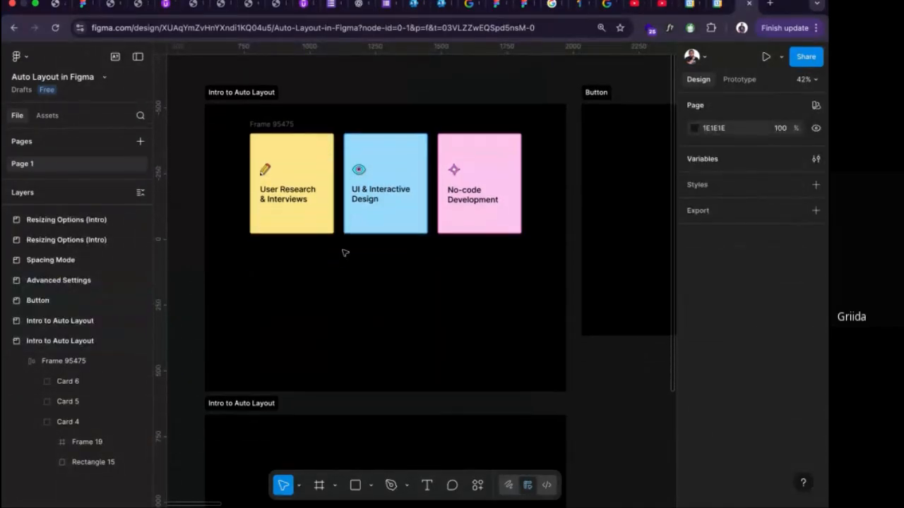
Wrap the A, B, C and D squares of the second Intro to Auto Layout section in one auto layout frame.
{"action": "scroll", "coordinate": [343, 252], "scroll_direction": "down", "scroll_amount": 5}
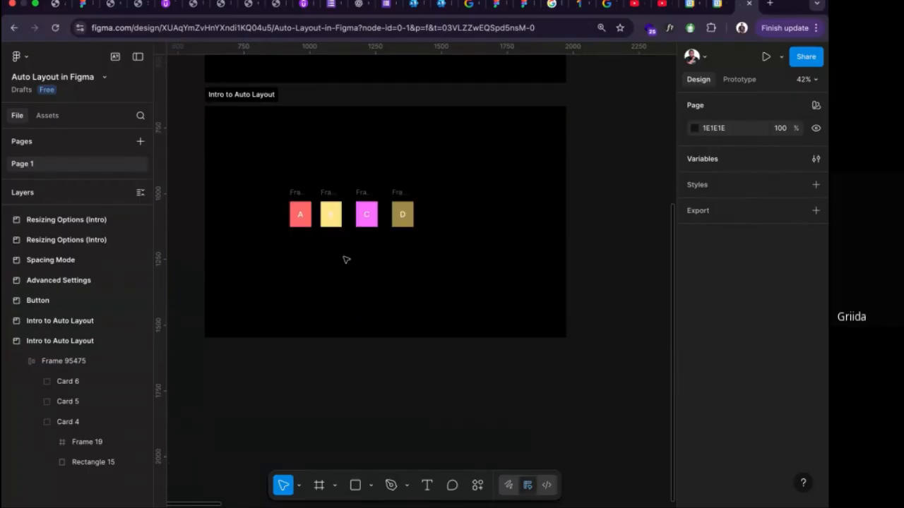
{"action": "scroll", "coordinate": [343, 258], "scroll_direction": "up", "scroll_amount": 3}
{"action": "scroll", "coordinate": [365, 260], "scroll_direction": "right", "scroll_amount": 2}
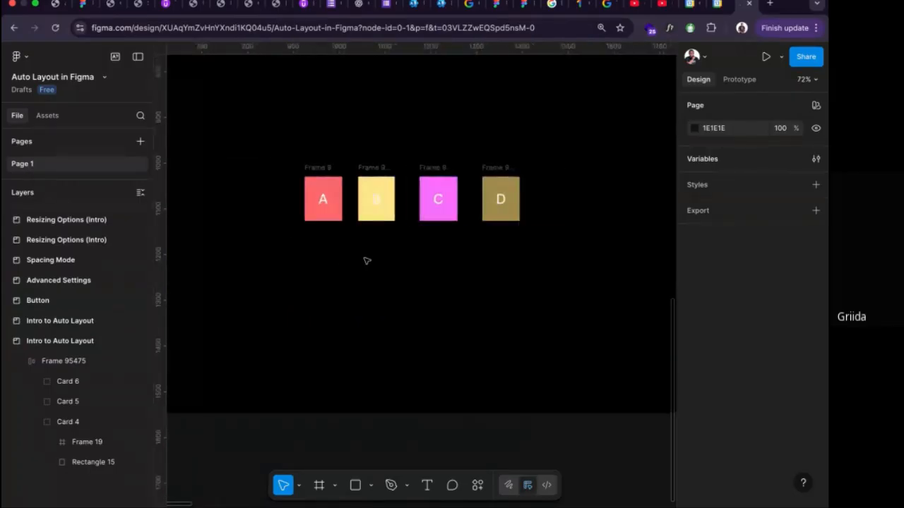
{"action": "scroll", "coordinate": [365, 261], "scroll_direction": "up", "scroll_amount": 1}
{"action": "left_click_drag", "start_coordinate": [278, 174], "coordinate": [541, 271]}
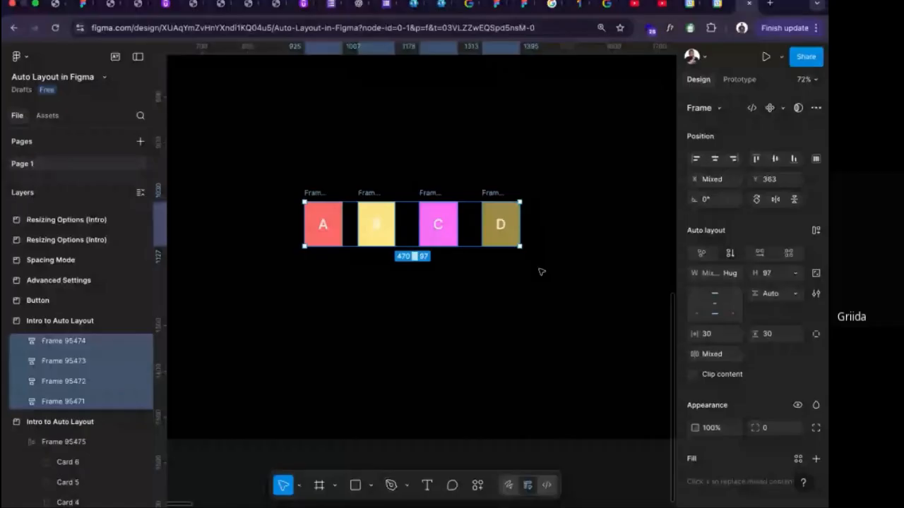
{"action": "key", "text": "shift+a"}
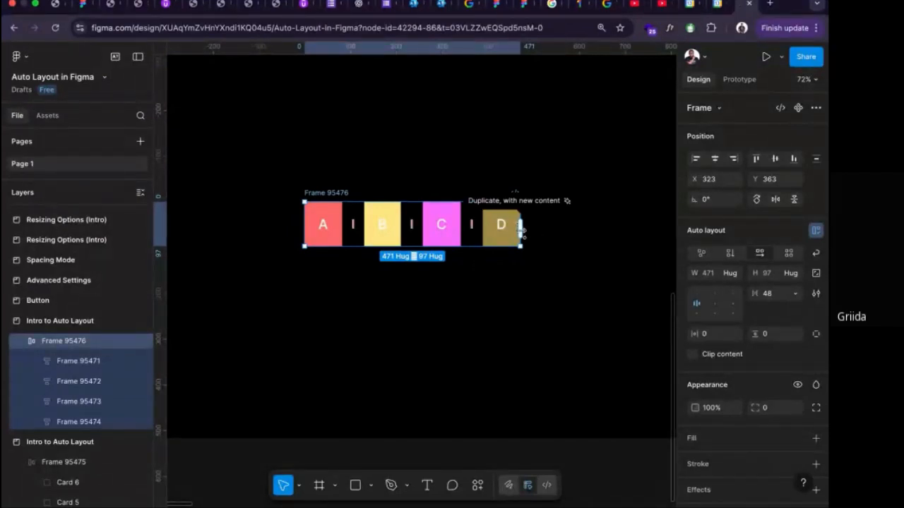
Try extending the A–D row with two more squares using Duplicate, with new content, and undo the duplication.
{"action": "left_click_drag", "start_coordinate": [521, 228], "coordinate": [657, 226]}
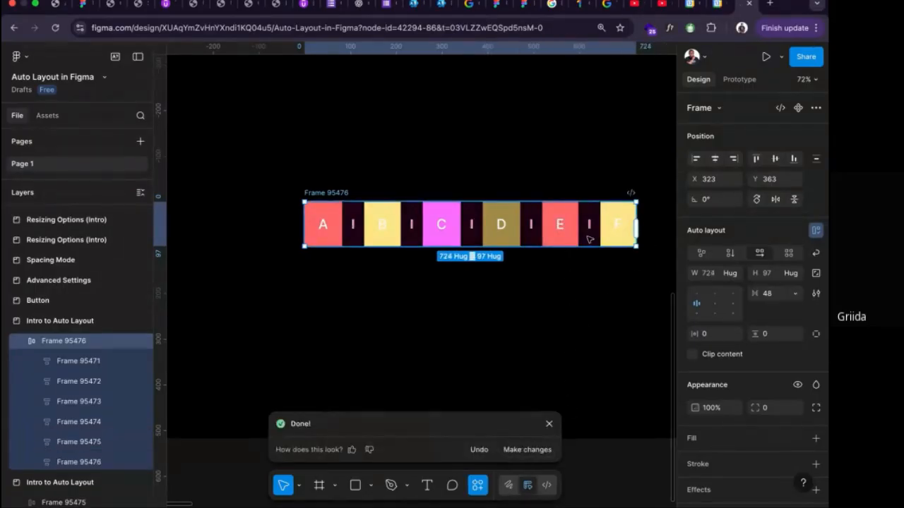
{"action": "key", "text": "ctrl+z"}
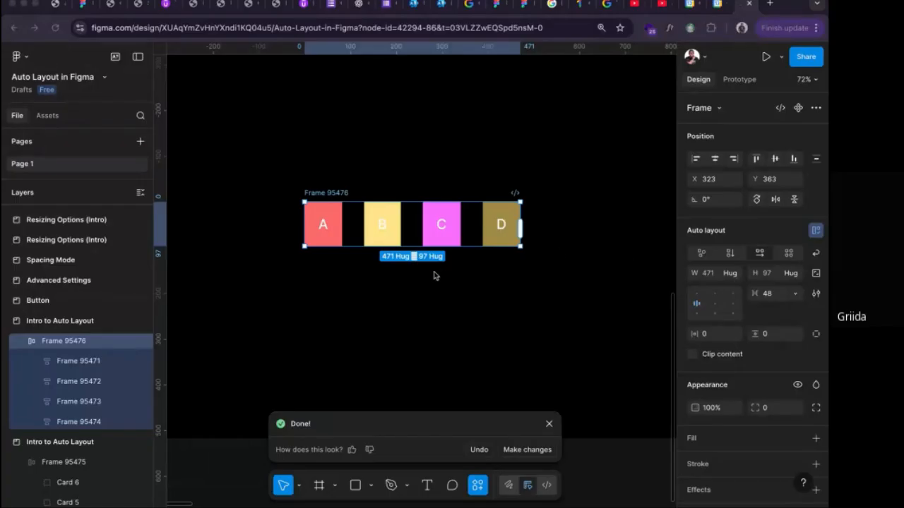
{"action": "scroll", "coordinate": [442, 231], "scroll_direction": "up", "scroll_amount": 3}
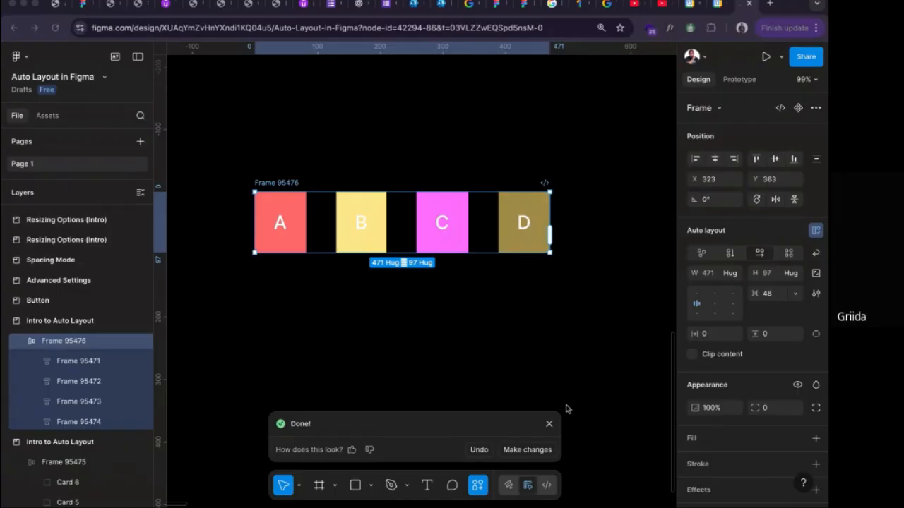
Rename the layers of the four colored squares in the auto layout frame as A, B, C and D to match their letters.
{"action": "left_click", "coordinate": [523, 226]}
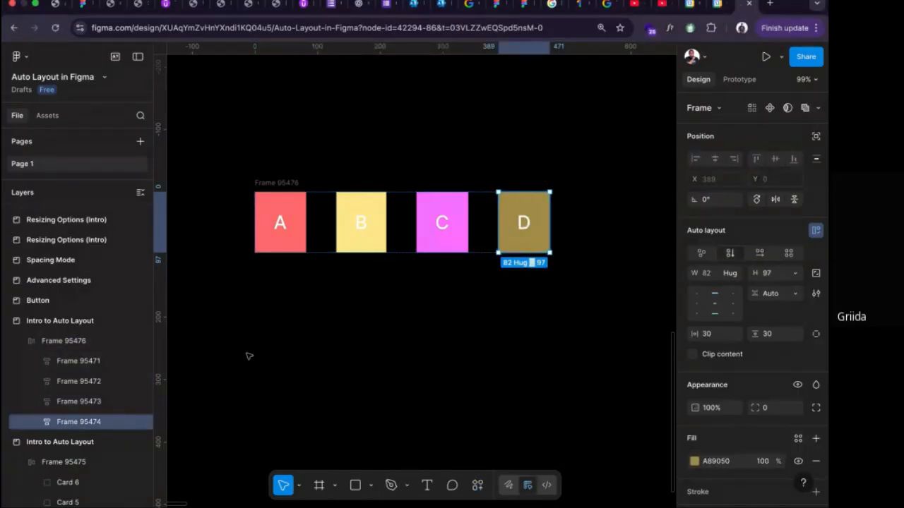
{"action": "left_click", "coordinate": [78, 364]}
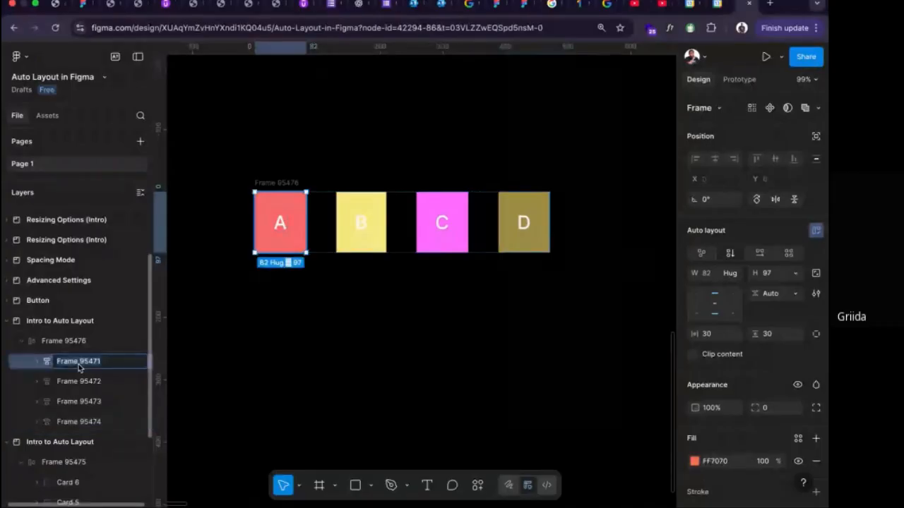
{"action": "double_click", "coordinate": [79, 365]}
{"action": "type", "text": "A"}
{"action": "left_click", "coordinate": [75, 381]}
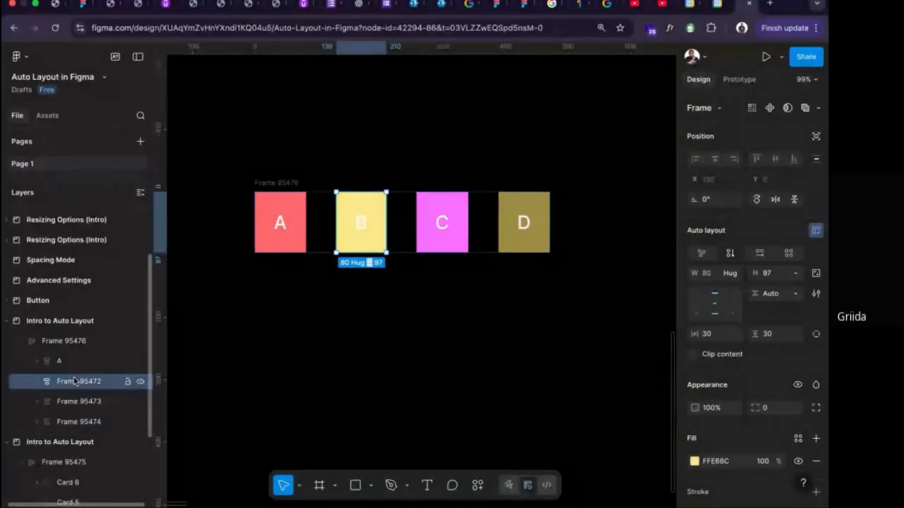
{"action": "double_click", "coordinate": [75, 381]}
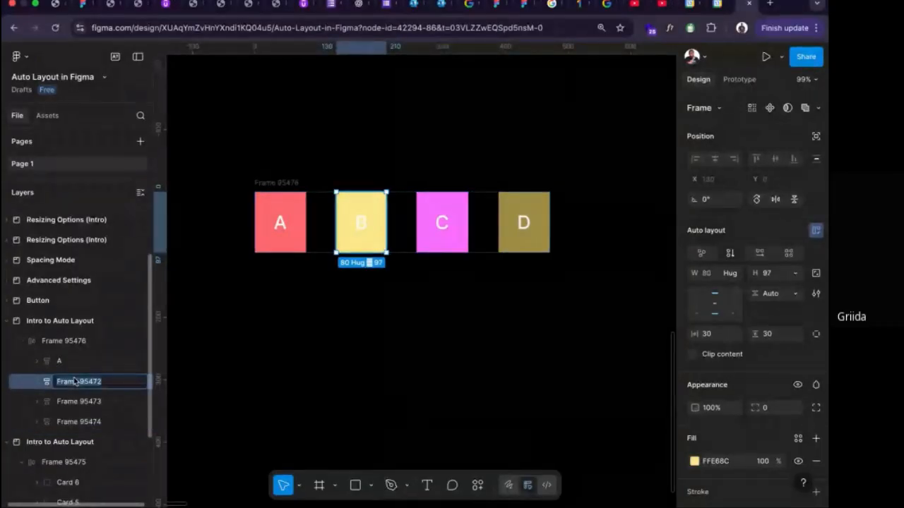
{"action": "type", "text": "B"}
{"action": "left_click", "coordinate": [75, 401]}
{"action": "double_click", "coordinate": [76, 401]}
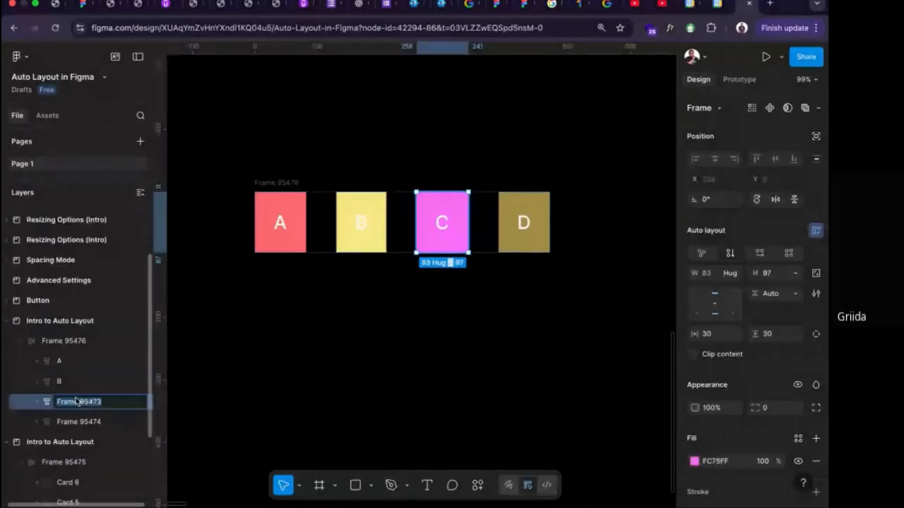
{"action": "type", "text": "C"}
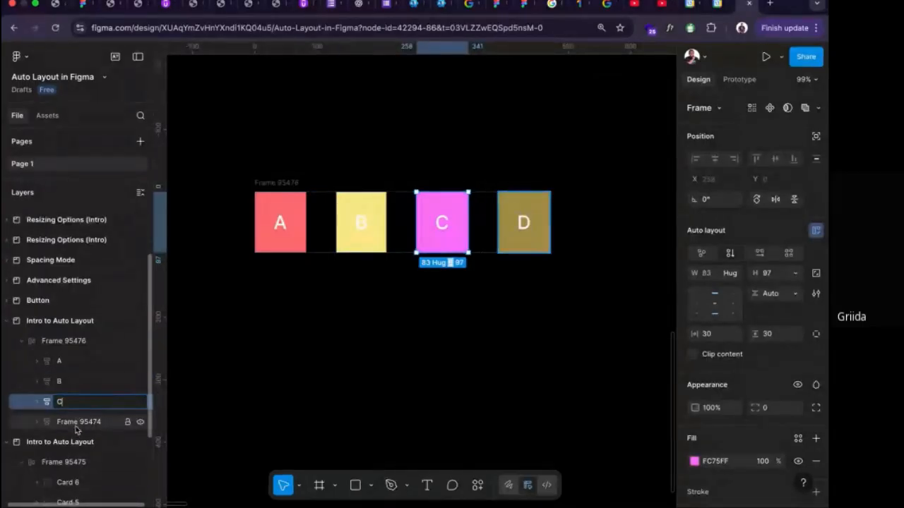
{"action": "double_click", "coordinate": [76, 423]}
{"action": "type", "text": "D"}
{"action": "left_click", "coordinate": [264, 410]}
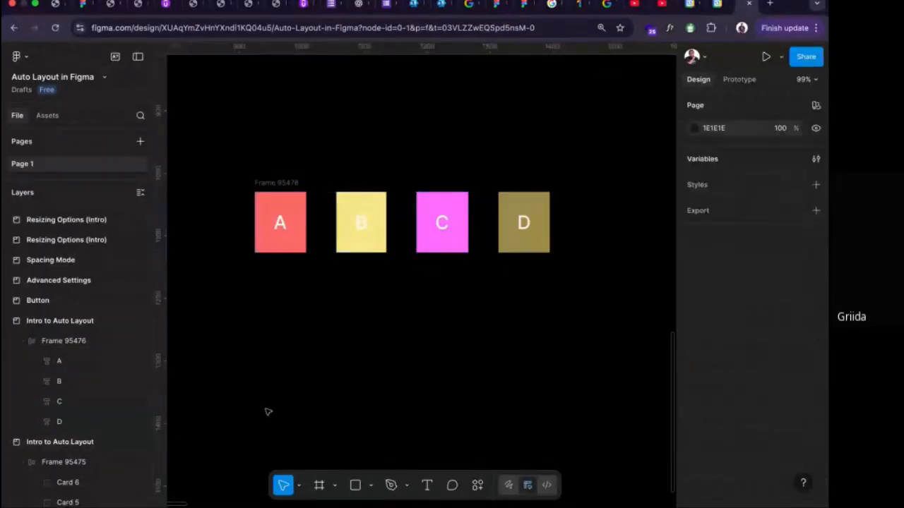
Minimize and restore the interface, and select the A–D frame to see how the side panels behave.
{"action": "scroll", "coordinate": [84, 366], "scroll_direction": "down", "scroll_amount": 2}
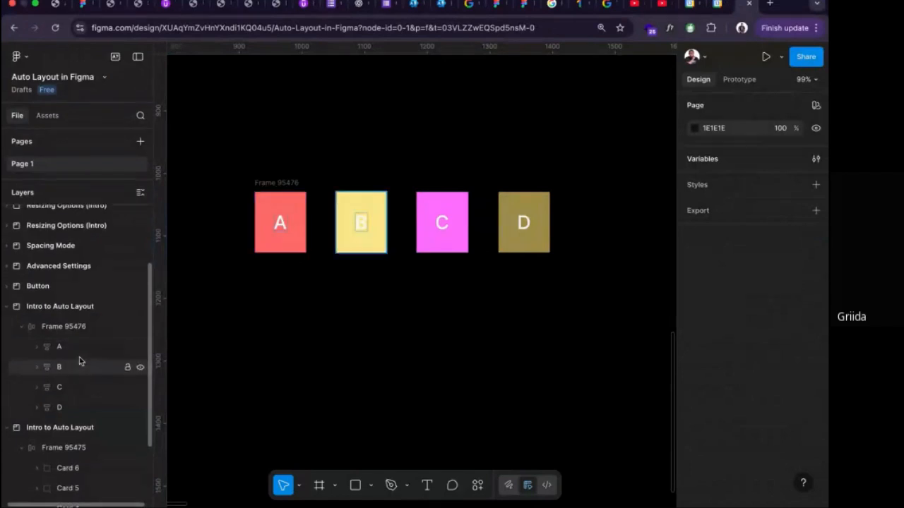
{"action": "scroll", "coordinate": [71, 396], "scroll_direction": "down", "scroll_amount": 1}
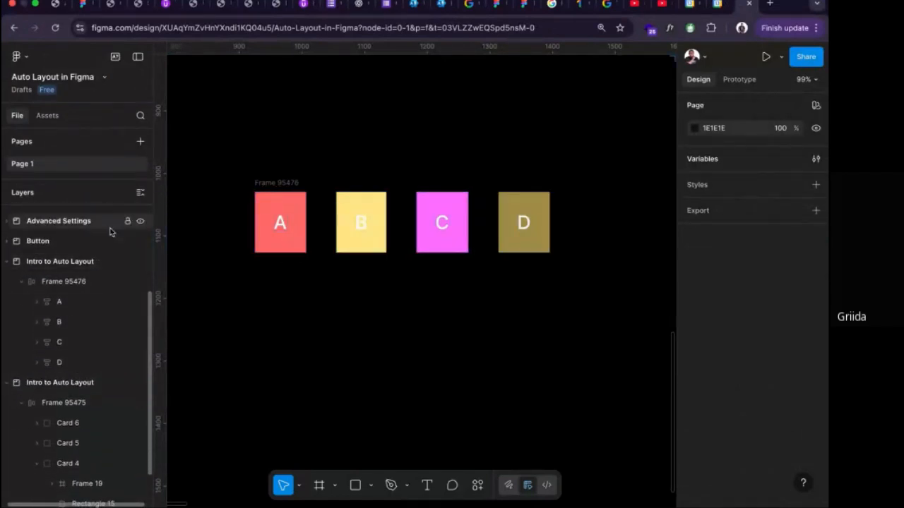
{"action": "left_click", "coordinate": [139, 59]}
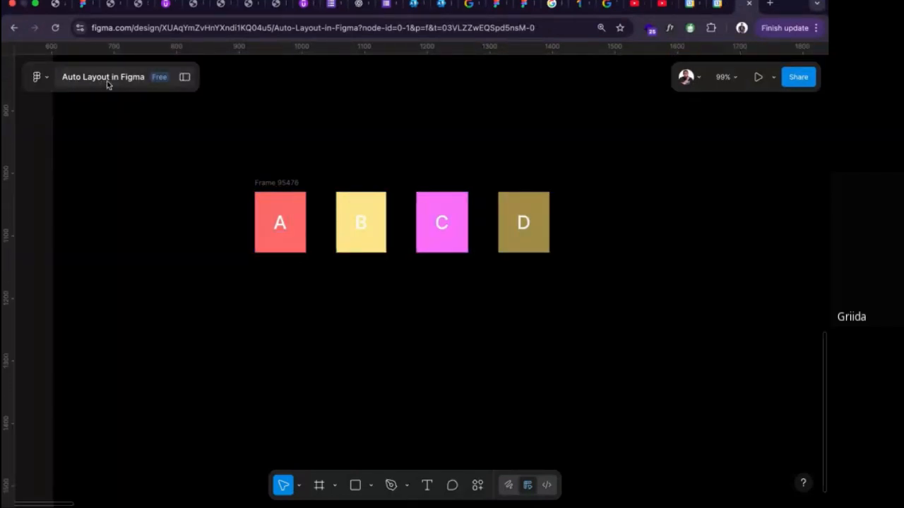
{"action": "key", "text": "shift+backslash"}
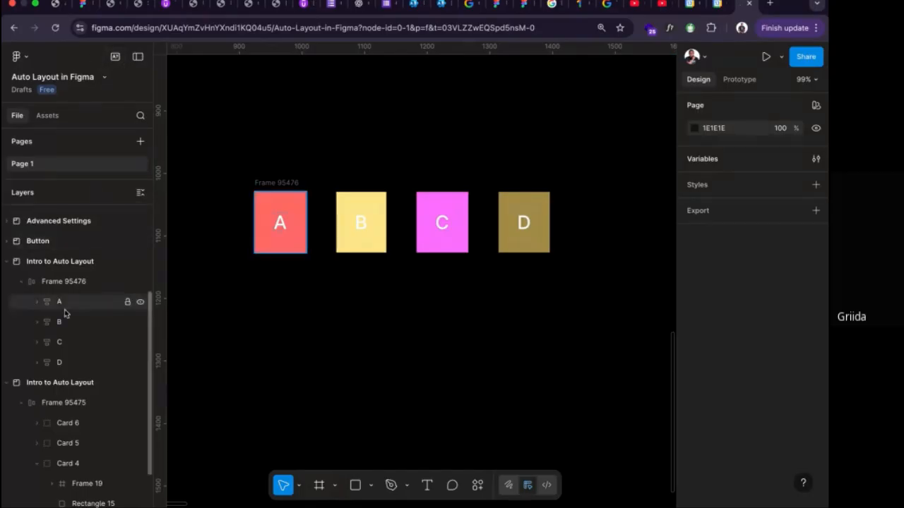
{"action": "scroll", "coordinate": [63, 311], "scroll_direction": "down", "scroll_amount": 1}
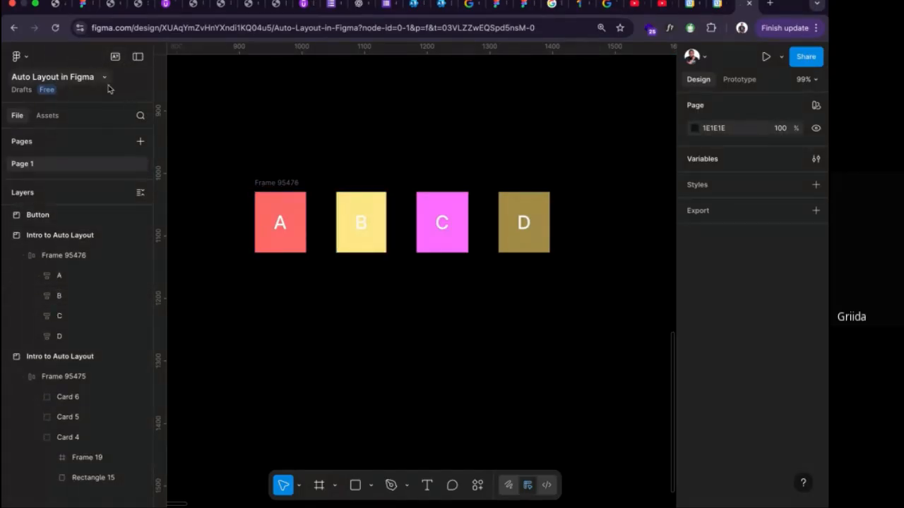
{"action": "left_click", "coordinate": [138, 57]}
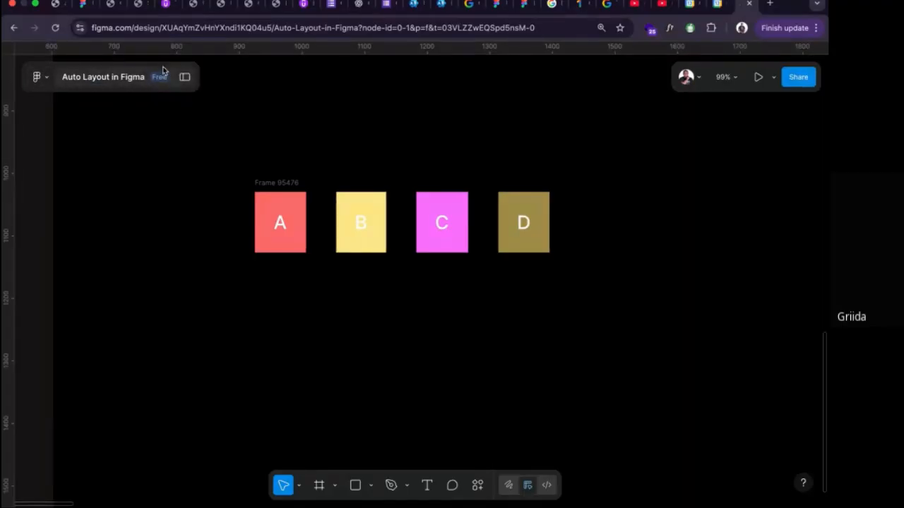
{"action": "left_click", "coordinate": [269, 185]}
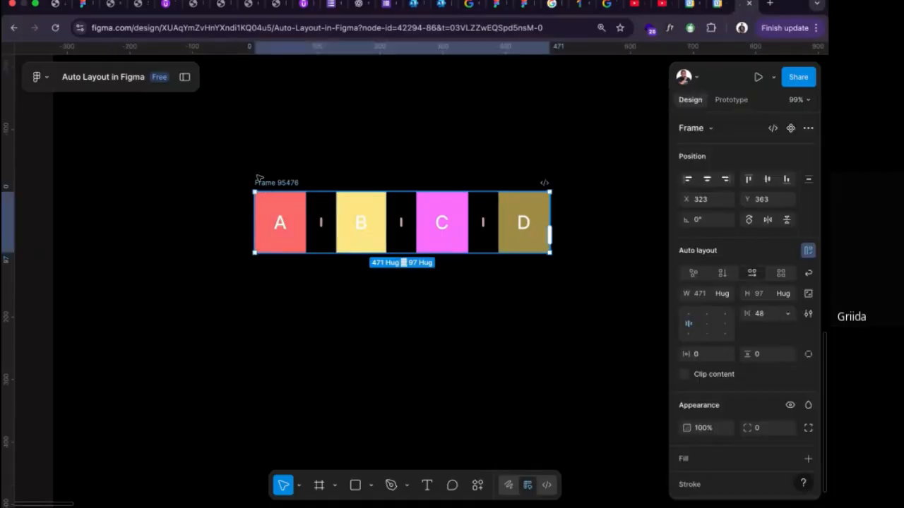
{"action": "left_click", "coordinate": [185, 78]}
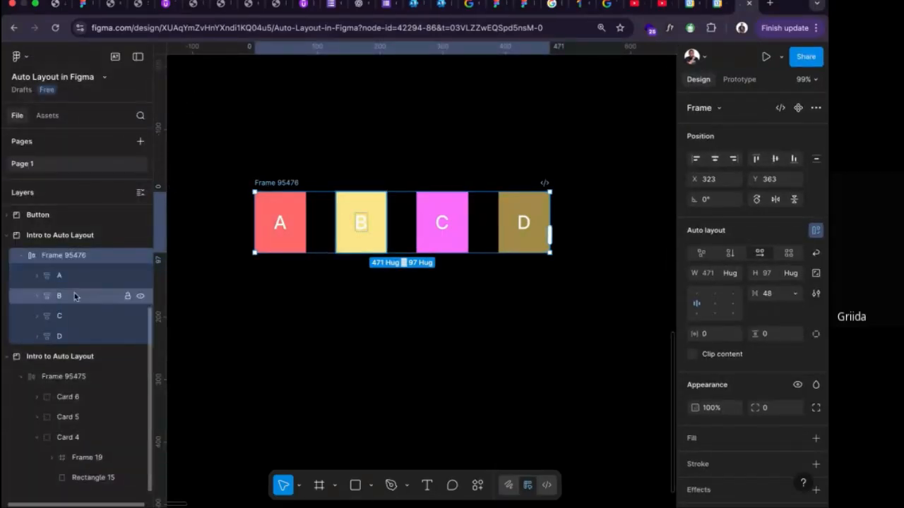
Reorder square D within the auto layout row, moving it to the first position and back to the last.
{"action": "left_click", "coordinate": [516, 227]}
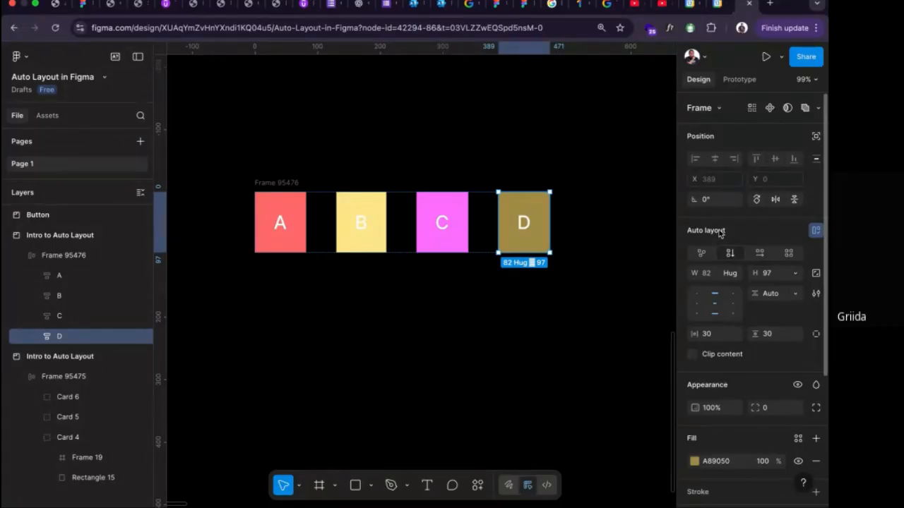
{"action": "key", "text": "Left"}
{"action": "key", "text": "Left"}
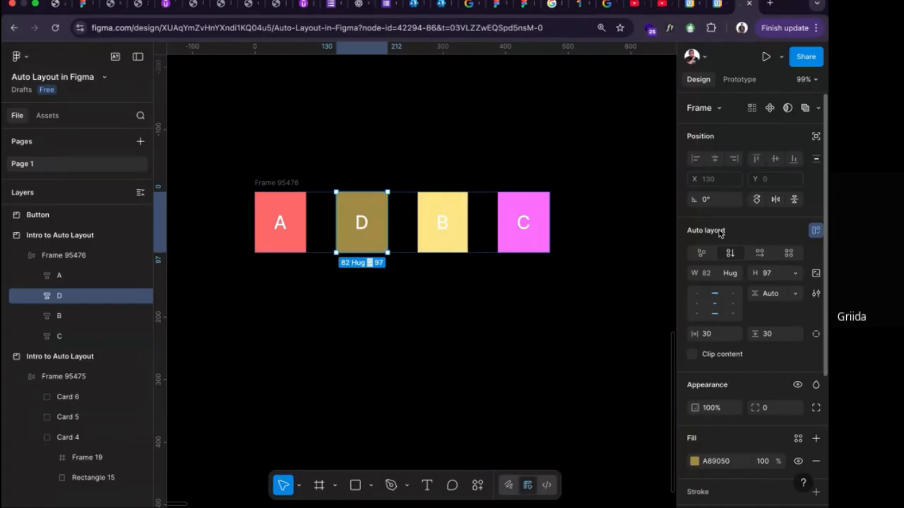
{"action": "key", "text": "Right"}
{"action": "key", "text": "Left"}
{"action": "key", "text": "Left"}
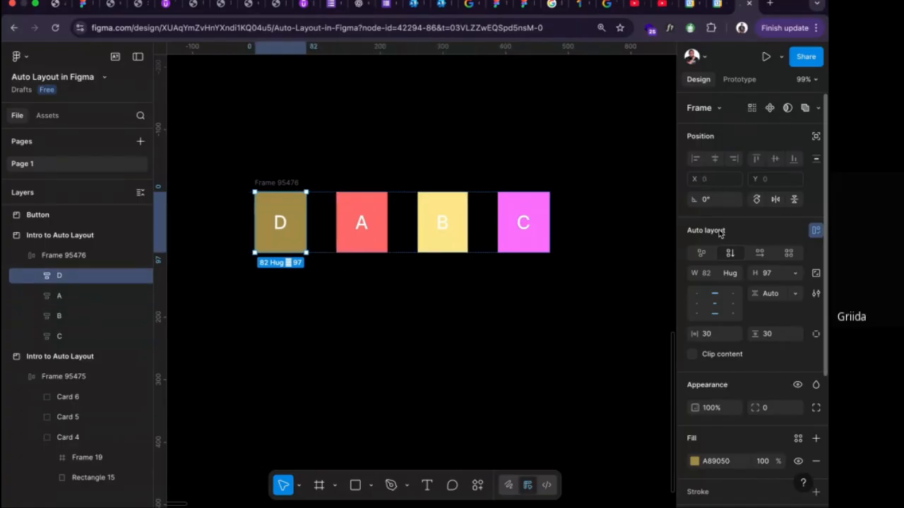
{"action": "key", "text": "Right"}
{"action": "key", "text": "Right"}
{"action": "key", "text": "Right"}
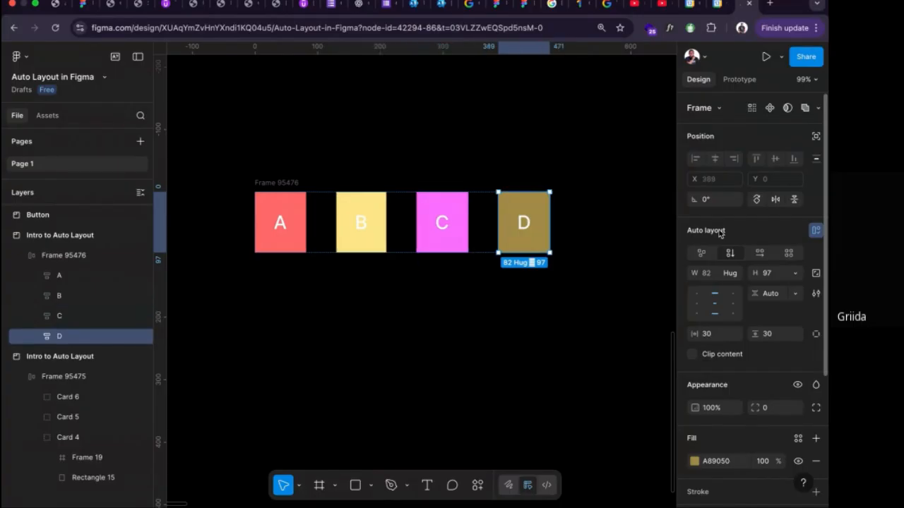
{"action": "left_click", "coordinate": [496, 297]}
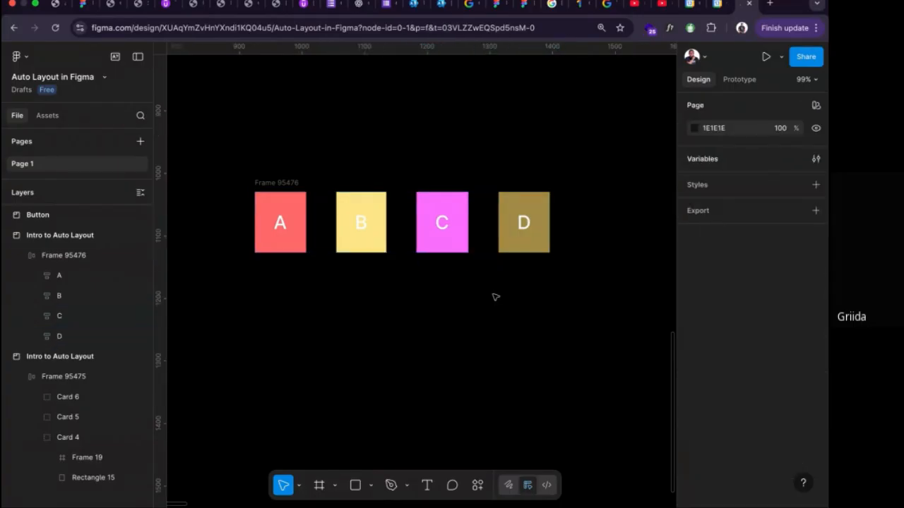
Switch the A–D frame's layout to Freeform.
{"action": "left_click", "coordinate": [281, 184]}
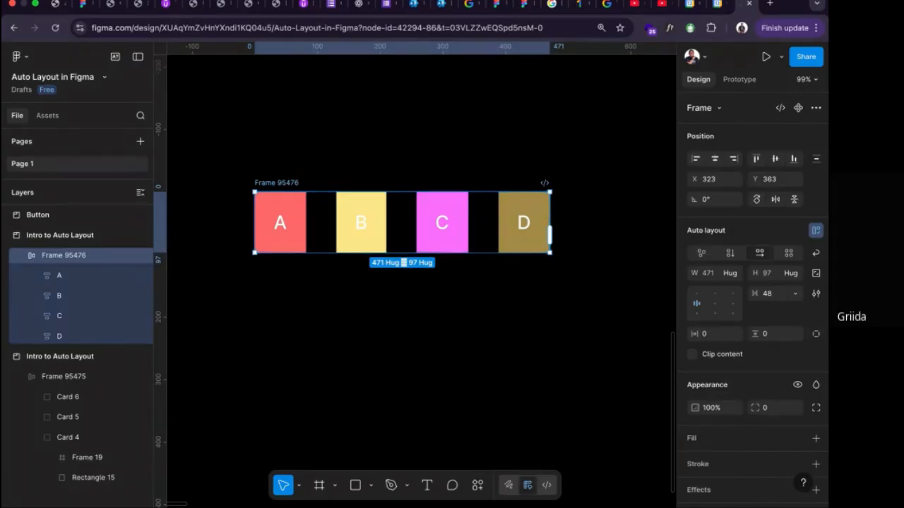
{"action": "scroll", "coordinate": [745, 260], "scroll_direction": "down", "scroll_amount": 3}
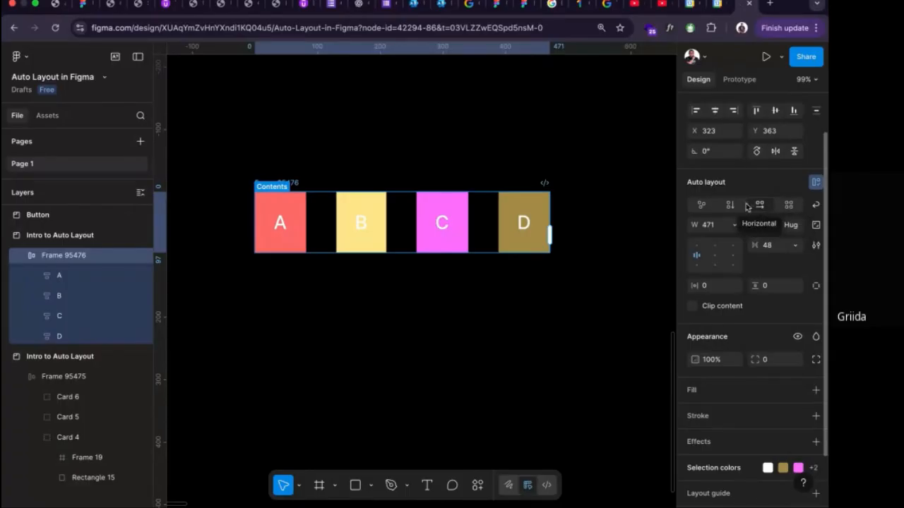
{"action": "left_click", "coordinate": [702, 206]}
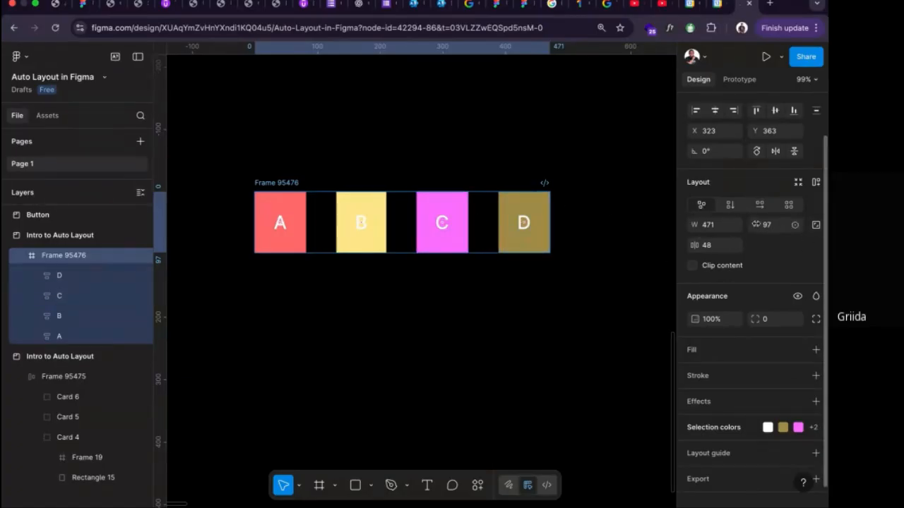
Try the frame's Horizontal and Vertical flows, and move the vertical column to X 434, Y 198.
{"action": "left_click", "coordinate": [760, 205]}
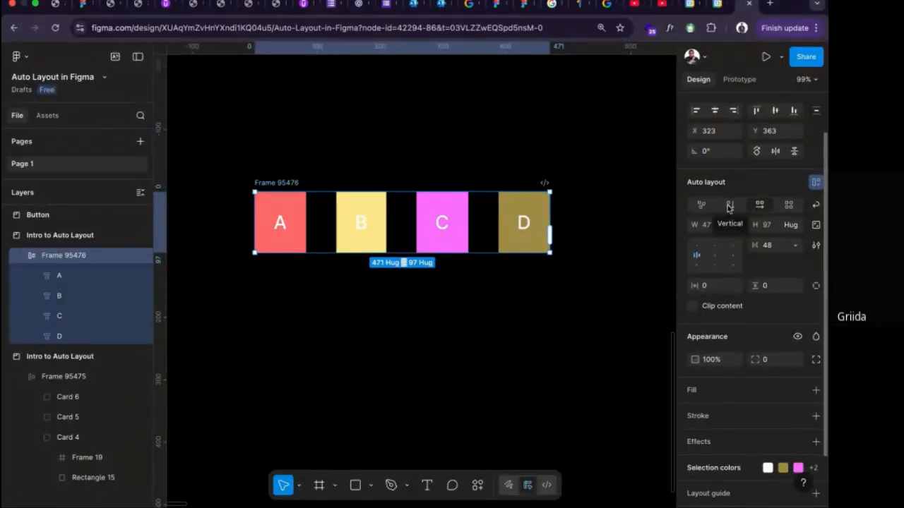
{"action": "left_click", "coordinate": [729, 205]}
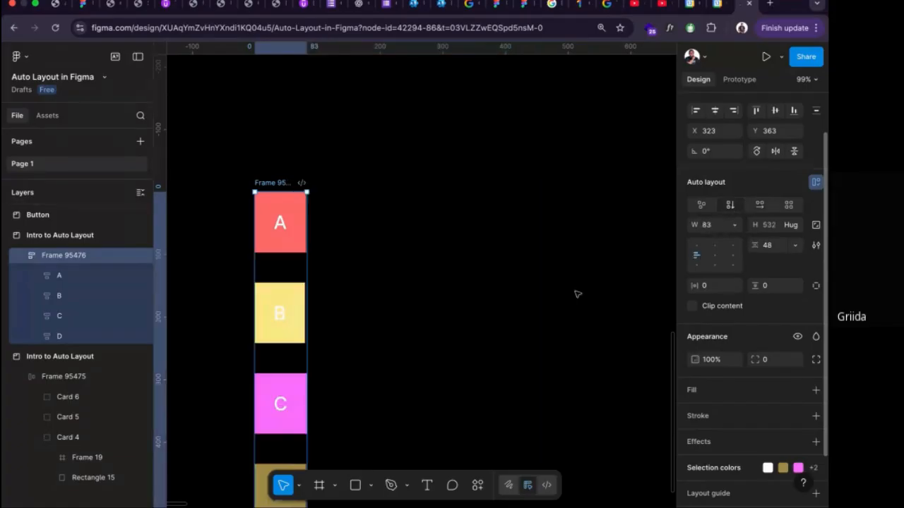
{"action": "scroll", "coordinate": [551, 275], "scroll_direction": "down", "scroll_amount": 5}
{"action": "scroll", "coordinate": [523, 258], "scroll_direction": "up", "scroll_amount": 5}
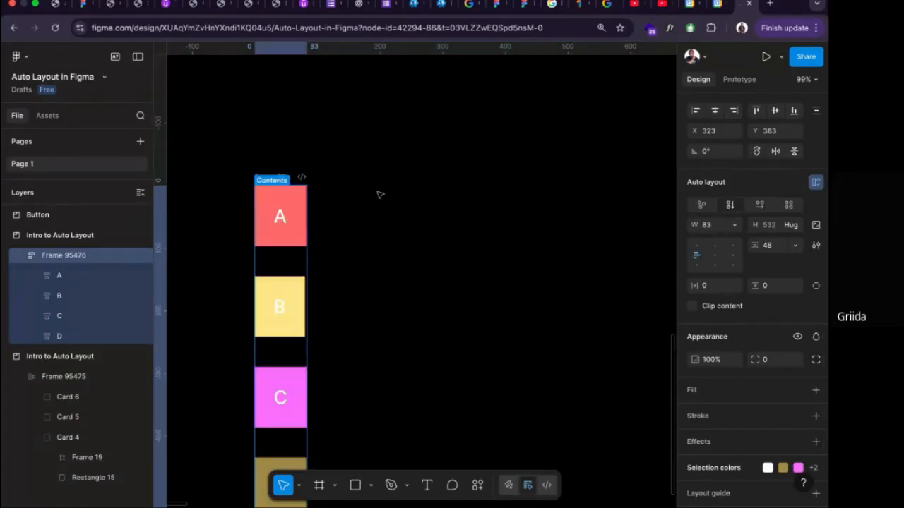
{"action": "left_click_drag", "start_coordinate": [287, 173], "coordinate": [356, 75]}
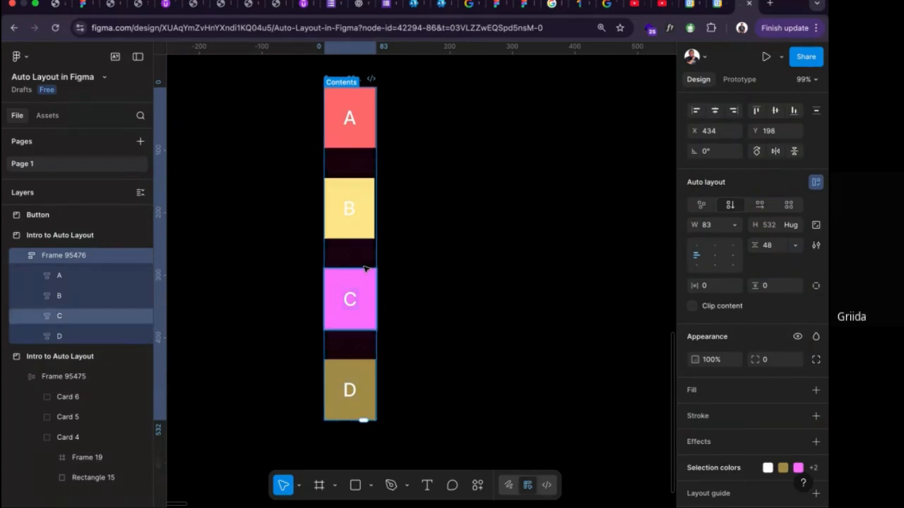
{"action": "scroll", "coordinate": [363, 269], "scroll_direction": "up", "scroll_amount": 1}
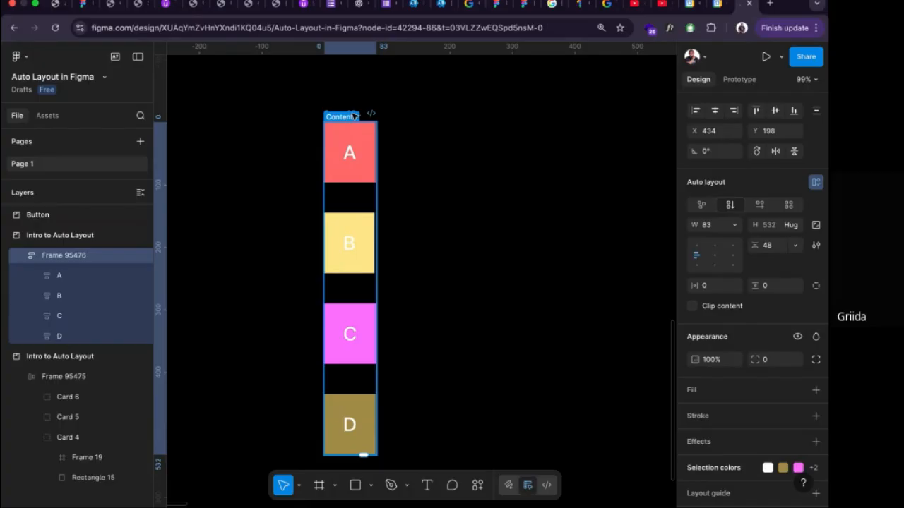
Undo the column's move and the flow changes back to the Freeform layout.
{"action": "key", "text": "super+z"}
{"action": "key", "text": "super+z"}
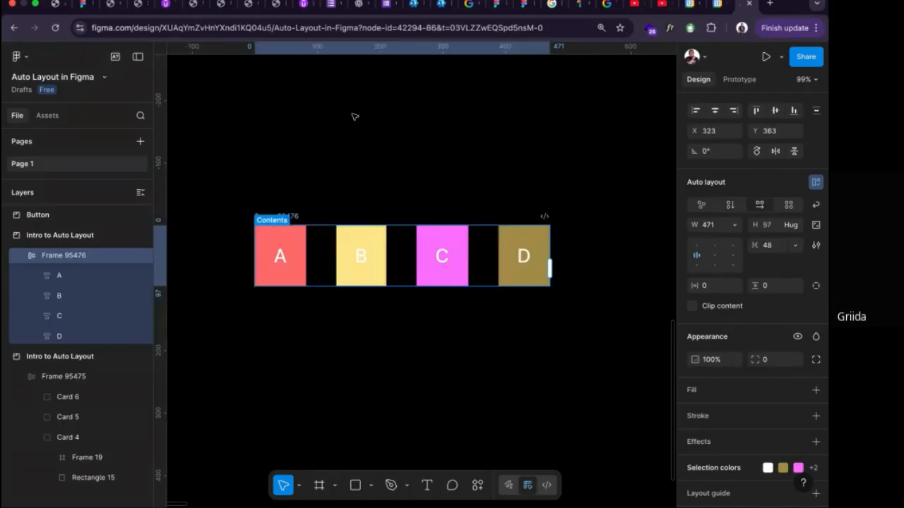
{"action": "key", "text": "super+z"}
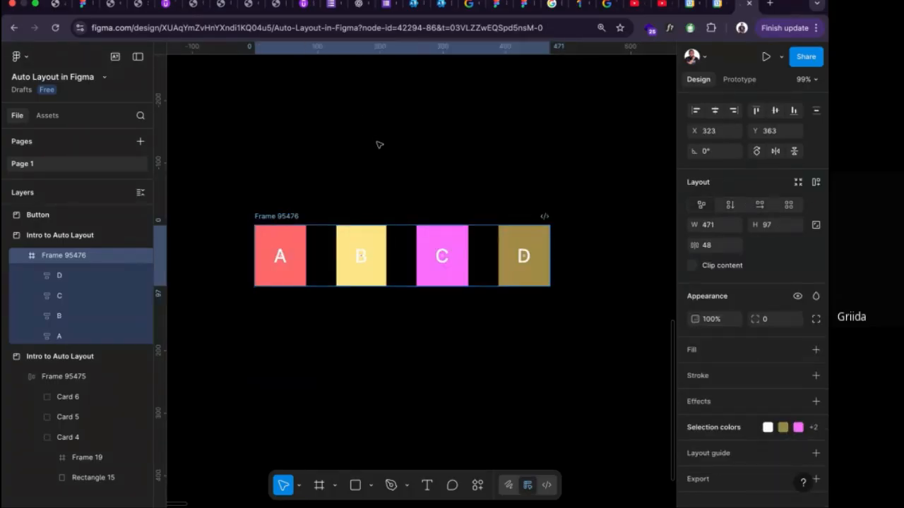
Ungroup the Freeform A–D frame into four separate squares and clear the selection.
{"action": "right_click", "coordinate": [285, 216]}
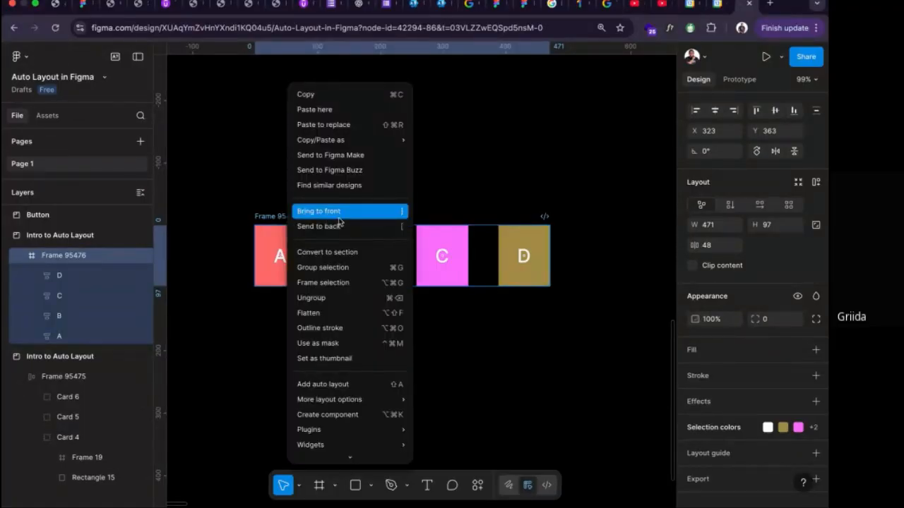
{"action": "left_click", "coordinate": [334, 299]}
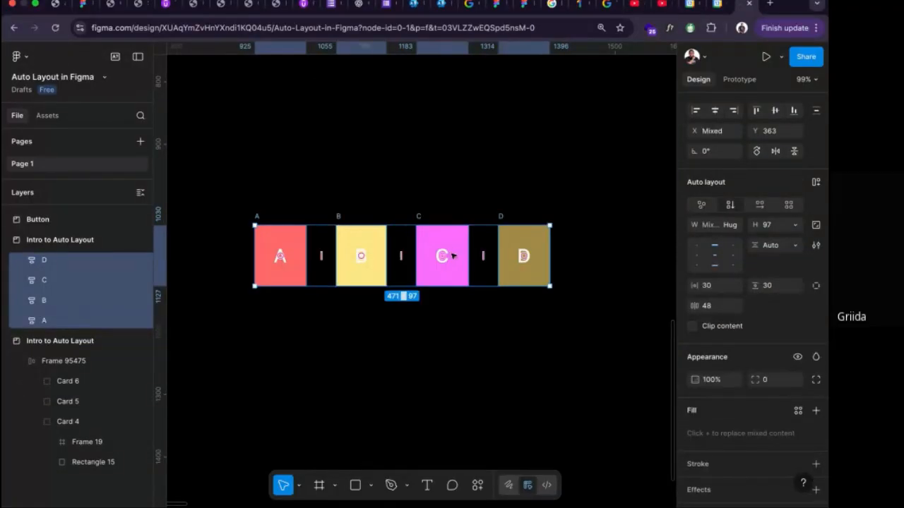
{"action": "scroll", "coordinate": [452, 255], "scroll_direction": "down", "scroll_amount": 1}
{"action": "left_click", "coordinate": [467, 327]}
Stack the separate squares by hand in one column at X 323, with C above A, and D and B below it.
{"action": "left_click_drag", "start_coordinate": [535, 226], "coordinate": [321, 316]}
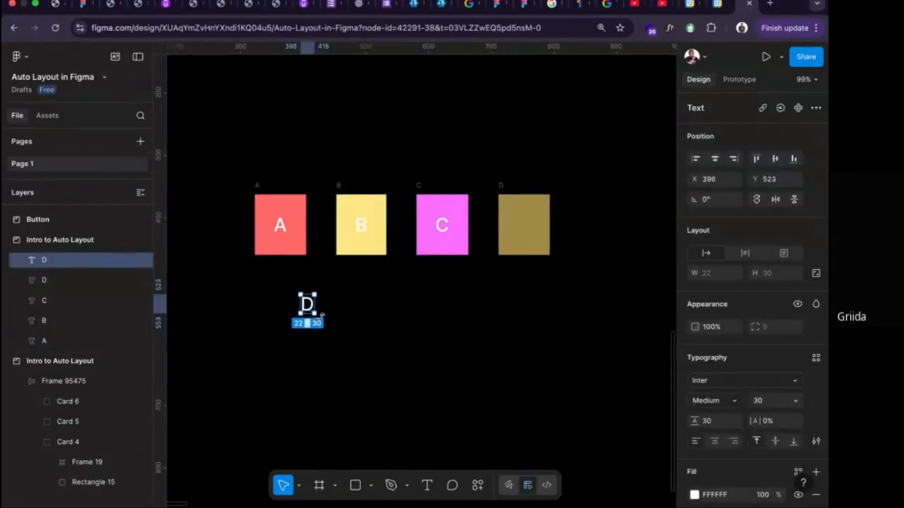
{"action": "key", "text": "ctrl+z"}
{"action": "left_click", "coordinate": [501, 186]}
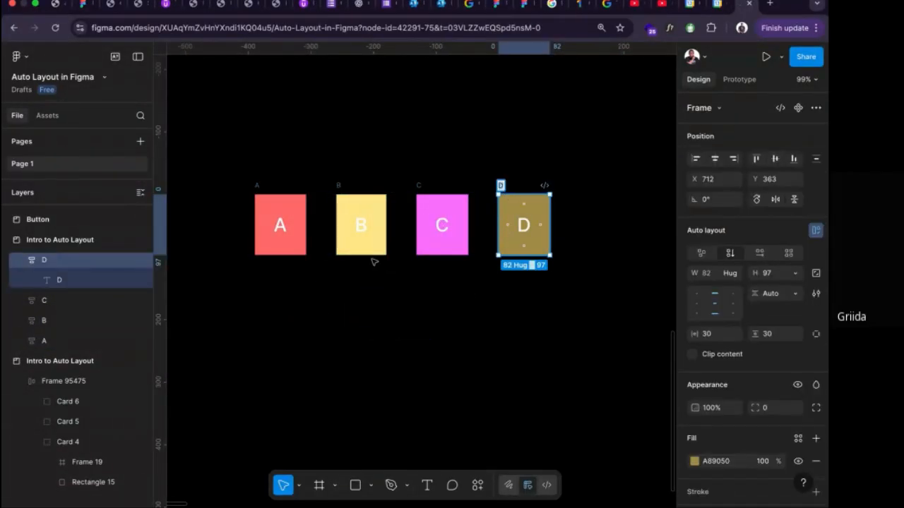
{"action": "left_click", "coordinate": [547, 177]}
{"action": "left_click", "coordinate": [500, 188]}
{"action": "left_click_drag", "start_coordinate": [501, 187], "coordinate": [257, 285]}
{"action": "left_click_drag", "start_coordinate": [338, 185], "coordinate": [258, 367]}
{"action": "left_click_drag", "start_coordinate": [420, 186], "coordinate": [261, 102]}
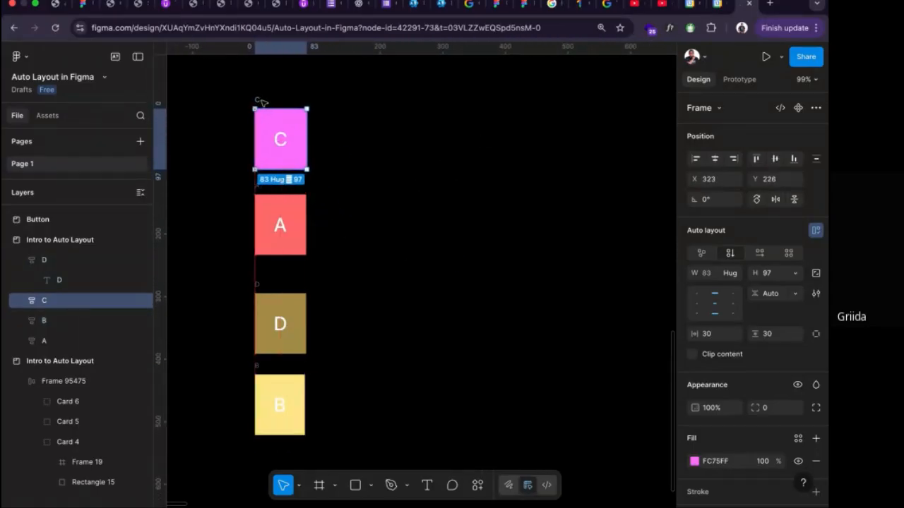
Wrap the hand-stacked column of squares C, A, D and B in one auto layout frame.
{"action": "left_click_drag", "start_coordinate": [221, 74], "coordinate": [332, 446]}
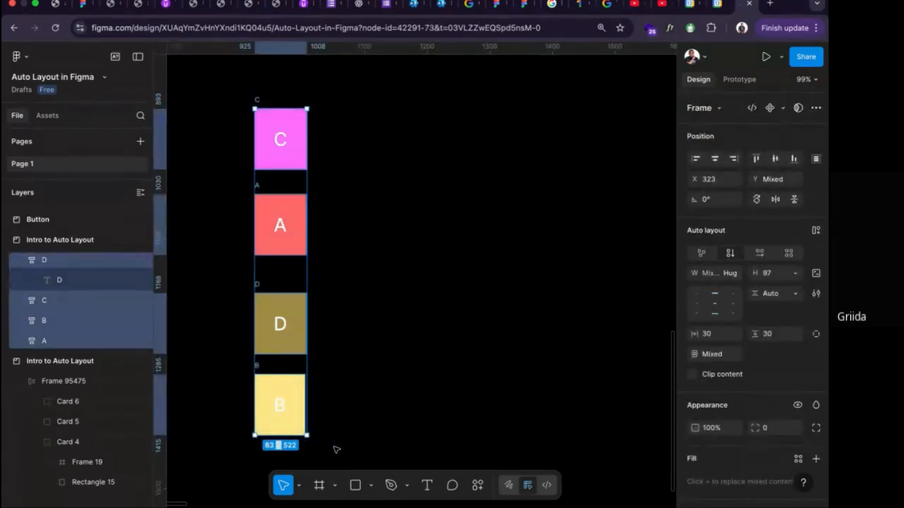
{"action": "key", "text": "shift+a"}
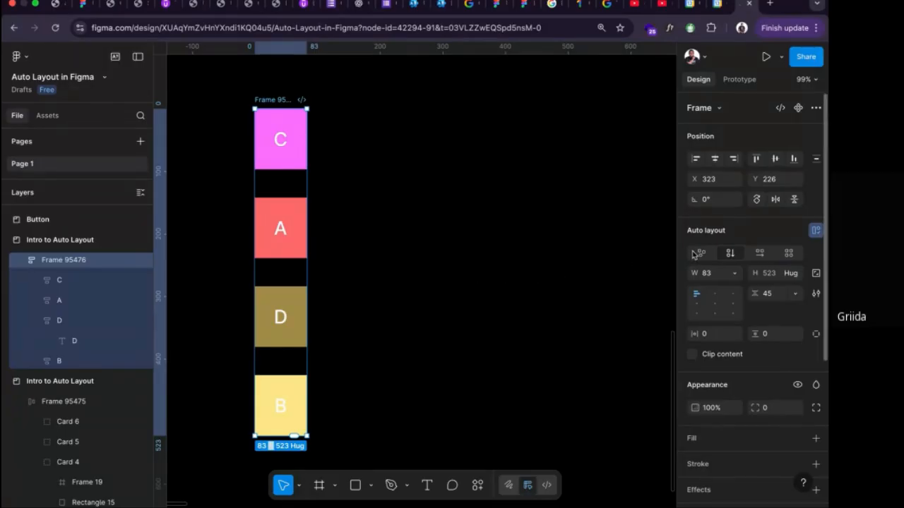
Undo the auto layout and the hand stacking, returning squares A–D to a horizontal row inside one Freeform frame.
{"action": "key", "text": "super+z"}
{"action": "key", "text": "super+z"}
{"action": "key", "text": "super+z"}
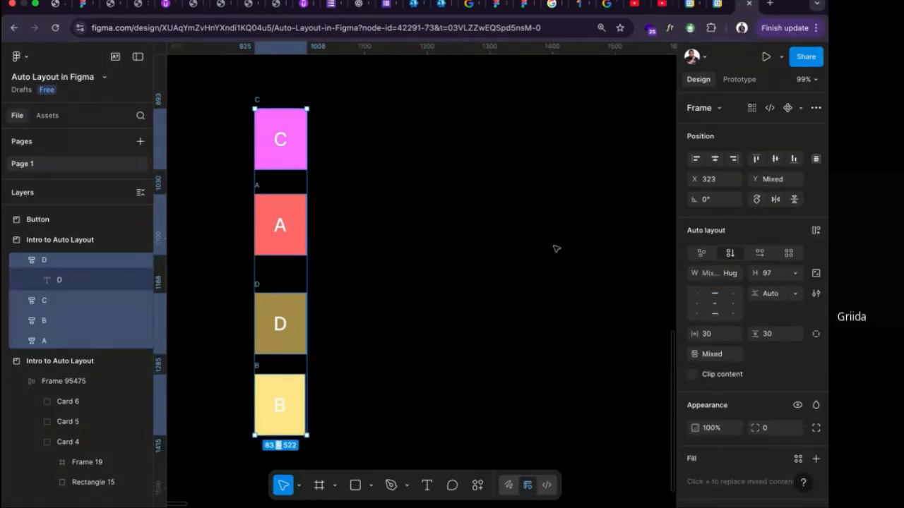
{"action": "key", "text": "super+z"}
{"action": "key", "text": "super+z"}
{"action": "key", "text": "super+z"}
{"action": "key", "text": "super+z"}
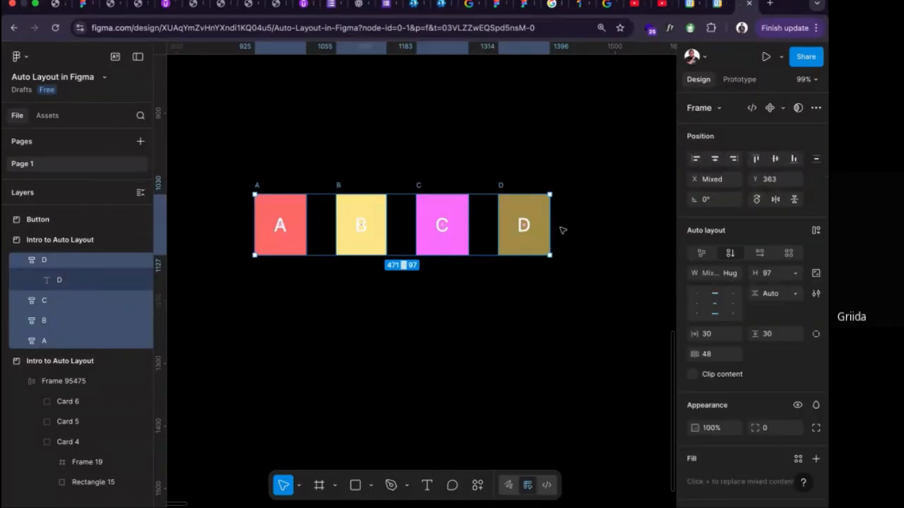
{"action": "key", "text": "super+alt+g"}
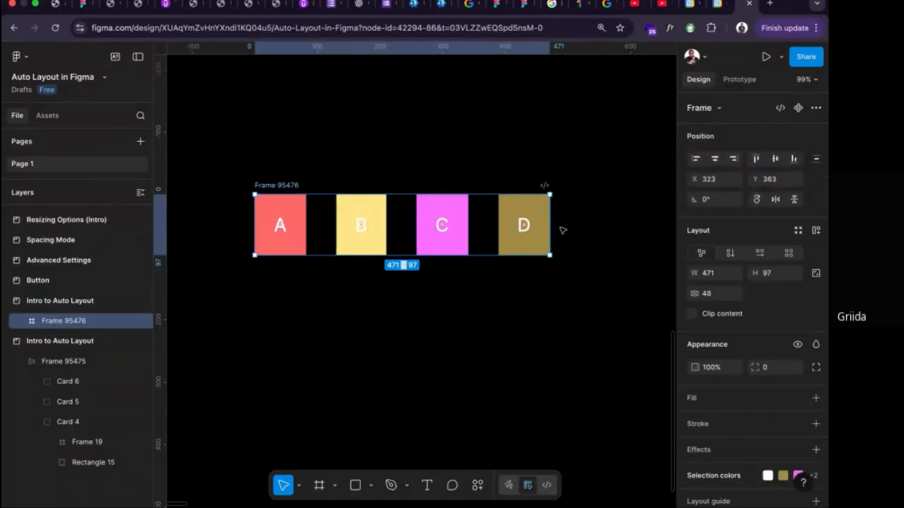
Try the A–D frame's Vertical, Horizontal and Grid flows, and finish on Horizontal.
{"action": "left_click", "coordinate": [732, 254]}
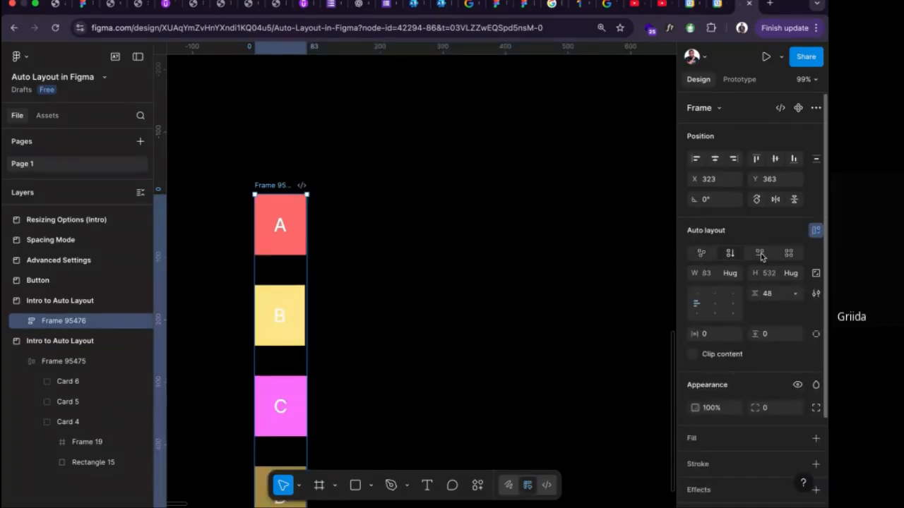
{"action": "left_click", "coordinate": [759, 255]}
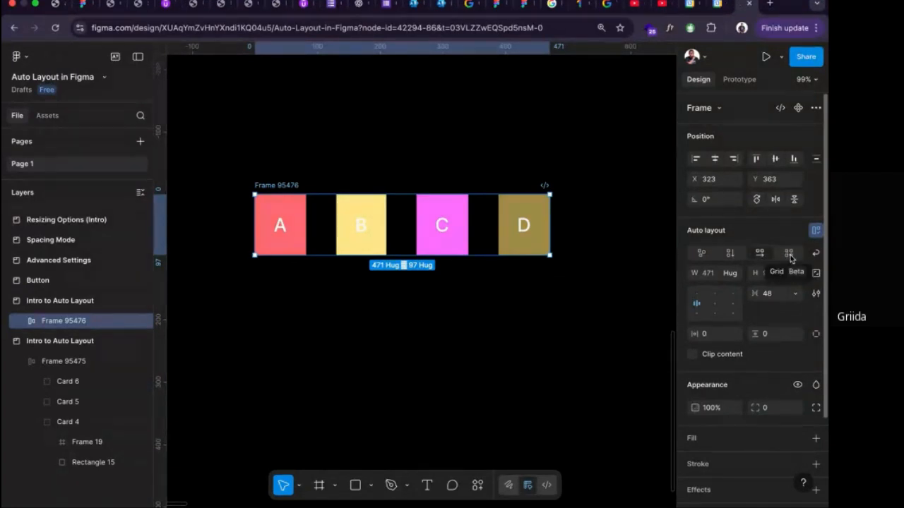
{"action": "left_click", "coordinate": [790, 254]}
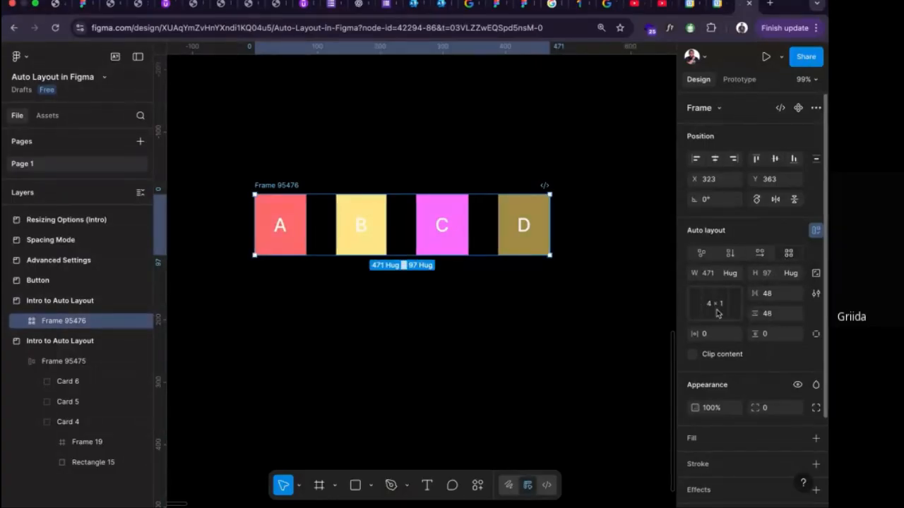
{"action": "left_click", "coordinate": [735, 256]}
{"action": "left_click", "coordinate": [759, 252]}
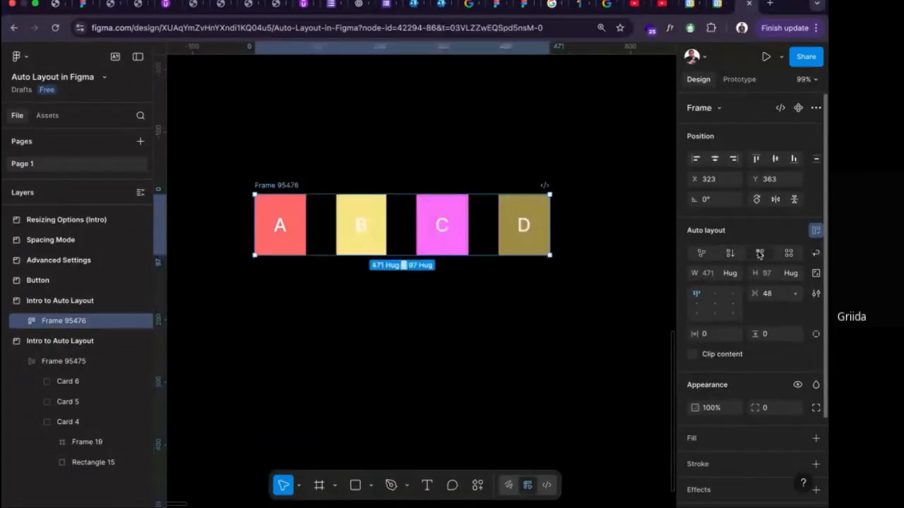
Set the A–D frame's width resizing to Fixed width (471).
{"action": "left_click", "coordinate": [733, 277]}
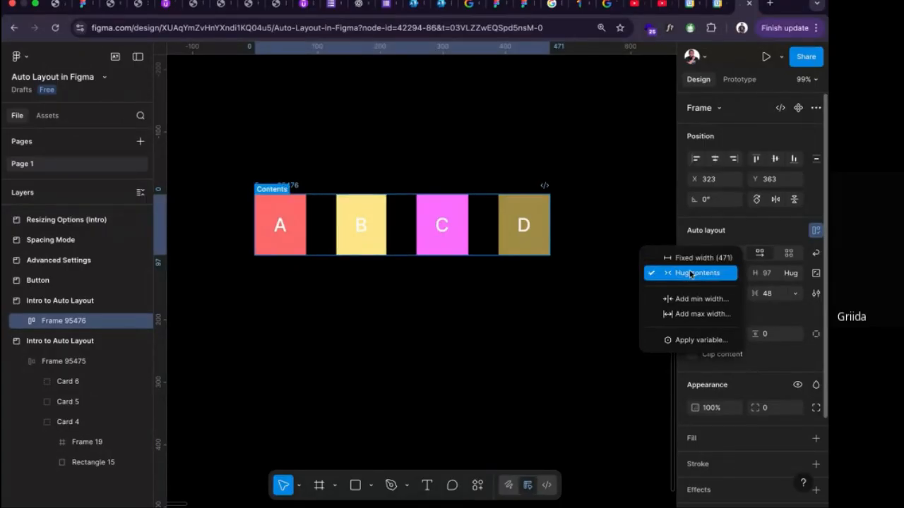
{"action": "left_click", "coordinate": [624, 294]}
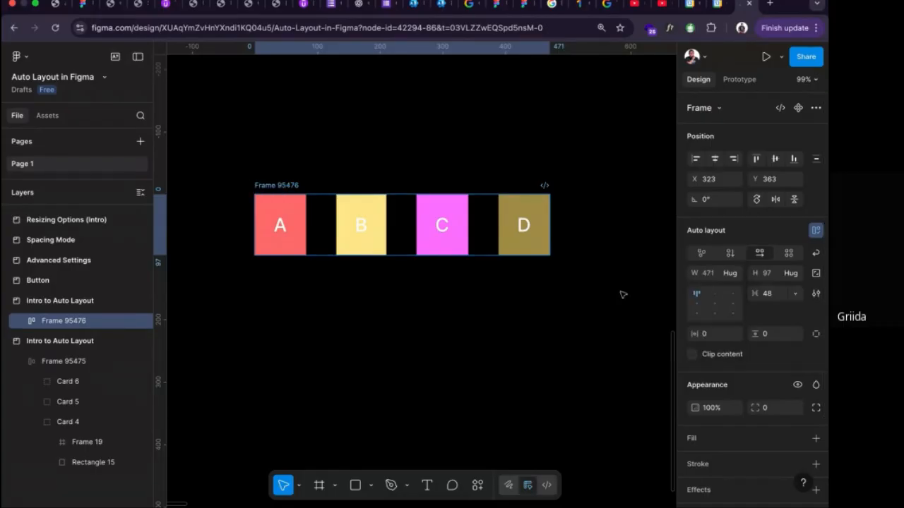
{"action": "left_click", "coordinate": [731, 277]}
{"action": "left_click", "coordinate": [702, 263]}
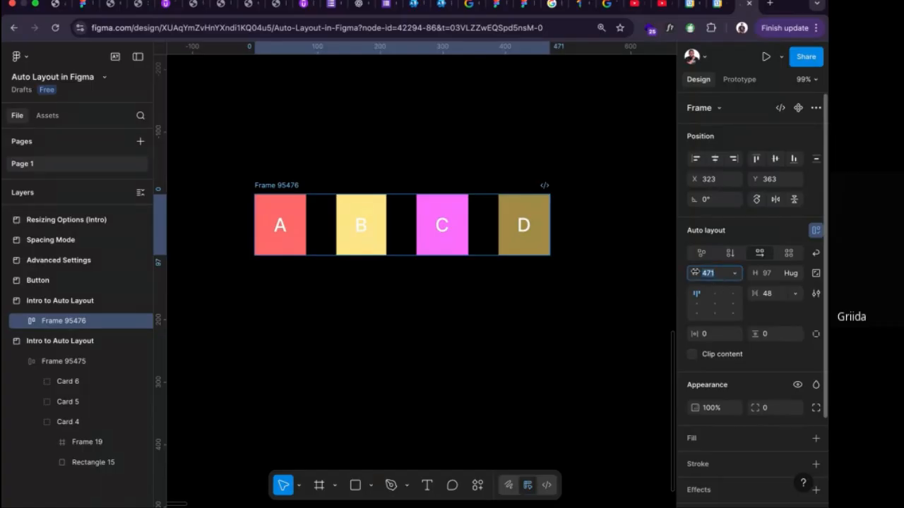
Widen square C so the row overflows the fixed-width frame, and enable Clip content on the frame.
{"action": "left_click", "coordinate": [452, 240]}
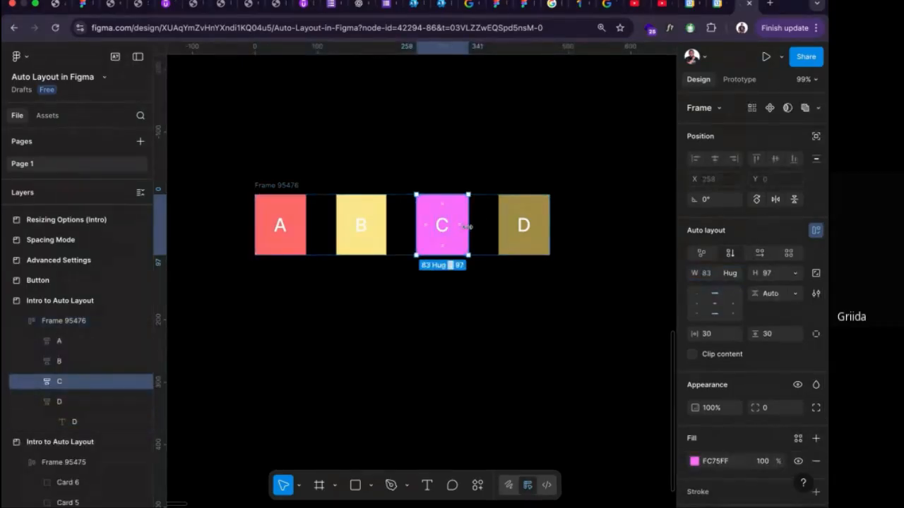
{"action": "left_click_drag", "start_coordinate": [469, 226], "coordinate": [509, 226]}
{"action": "left_click", "coordinate": [276, 185]}
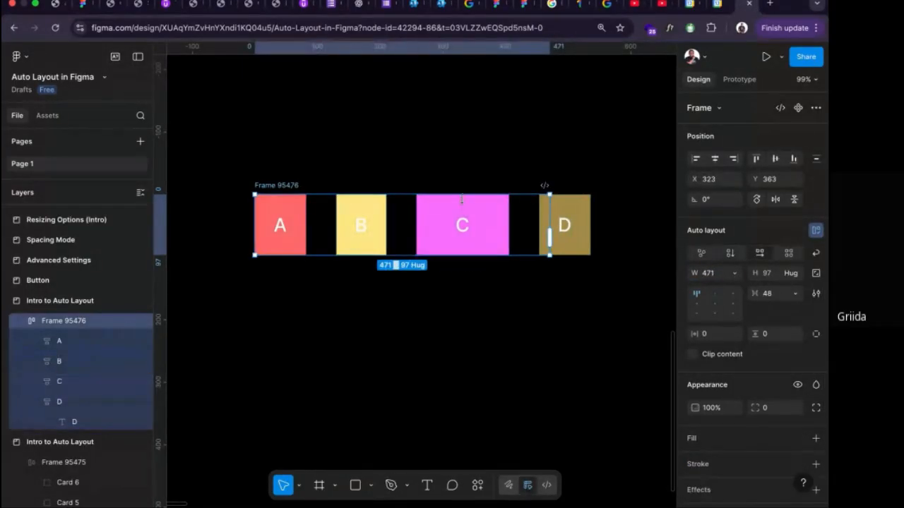
{"action": "left_click", "coordinate": [693, 353]}
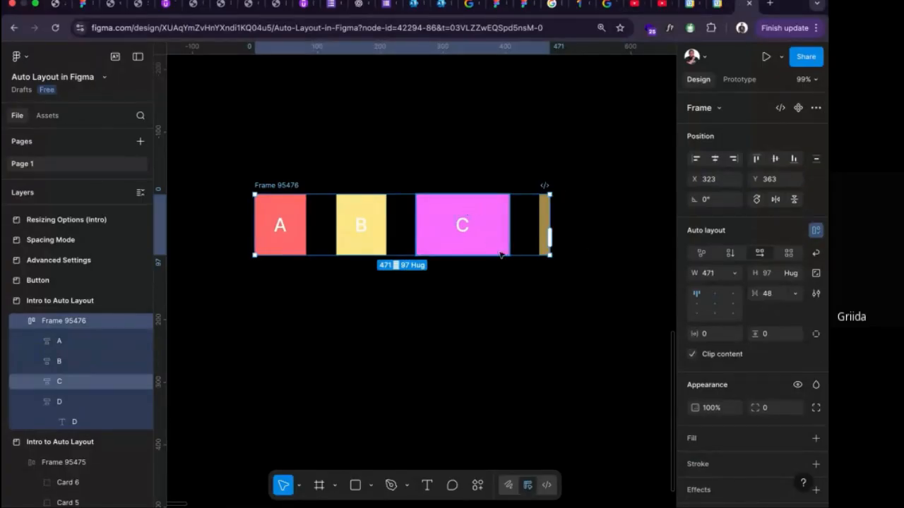
Widen square B to 201 inside the clipped frame and clear the selection.
{"action": "left_click", "coordinate": [452, 231]}
{"action": "left_click", "coordinate": [363, 228]}
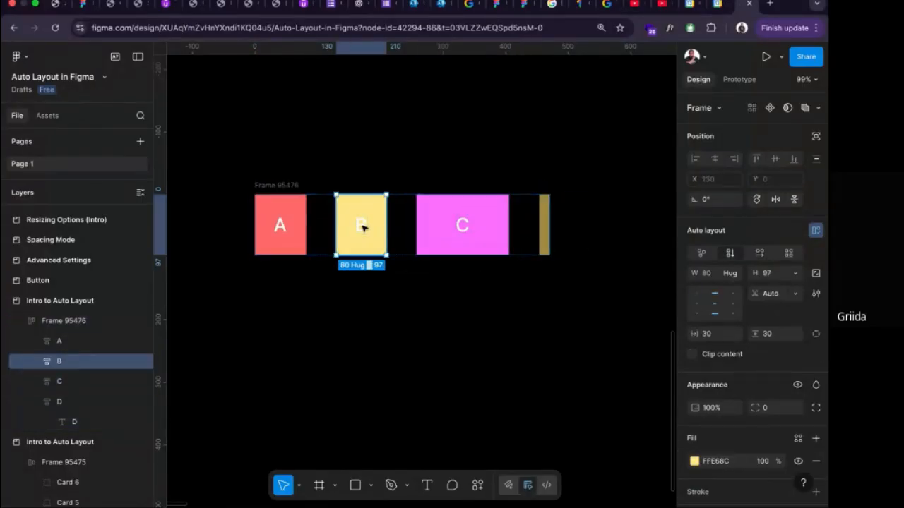
{"action": "left_click_drag", "start_coordinate": [384, 229], "coordinate": [463, 232]}
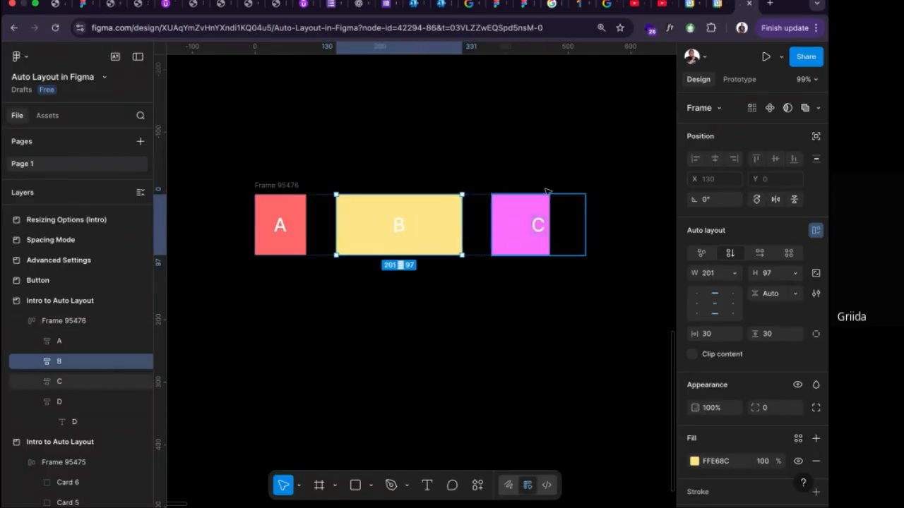
{"action": "left_click", "coordinate": [536, 315]}
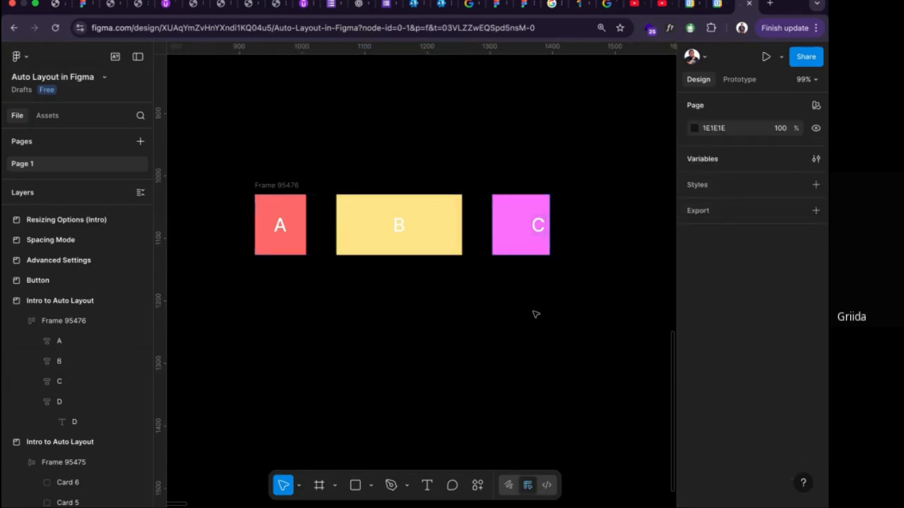
Set the A–D frame's width resizing to Hug contents.
{"action": "left_click", "coordinate": [285, 184]}
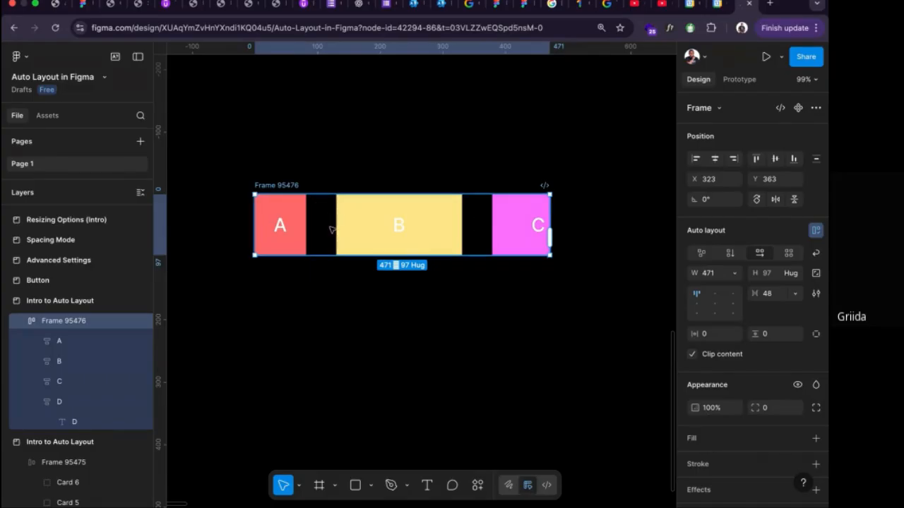
{"action": "scroll", "coordinate": [338, 238], "scroll_direction": "right", "scroll_amount": 2}
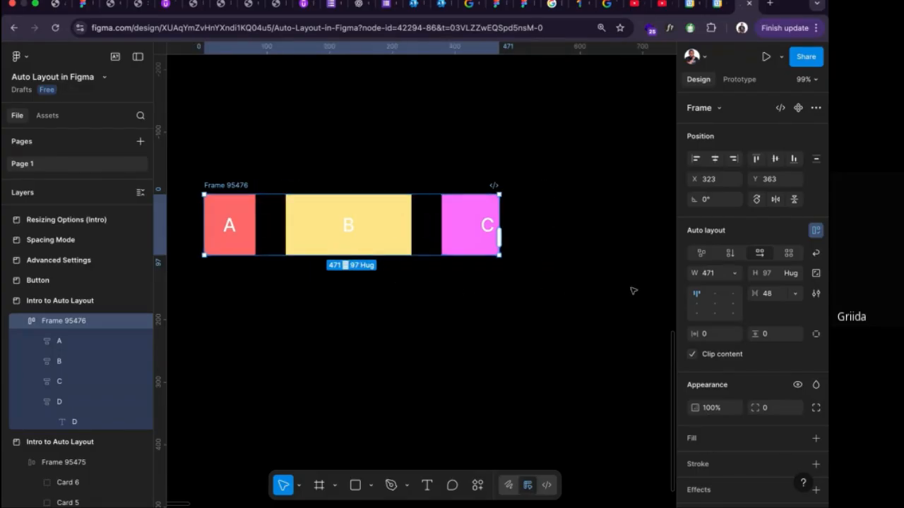
{"action": "left_click", "coordinate": [733, 274]}
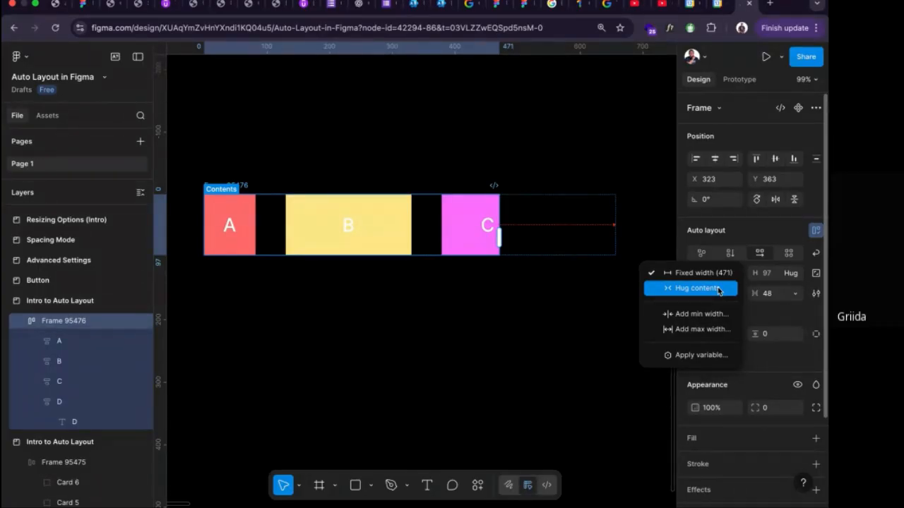
{"action": "left_click", "coordinate": [719, 291]}
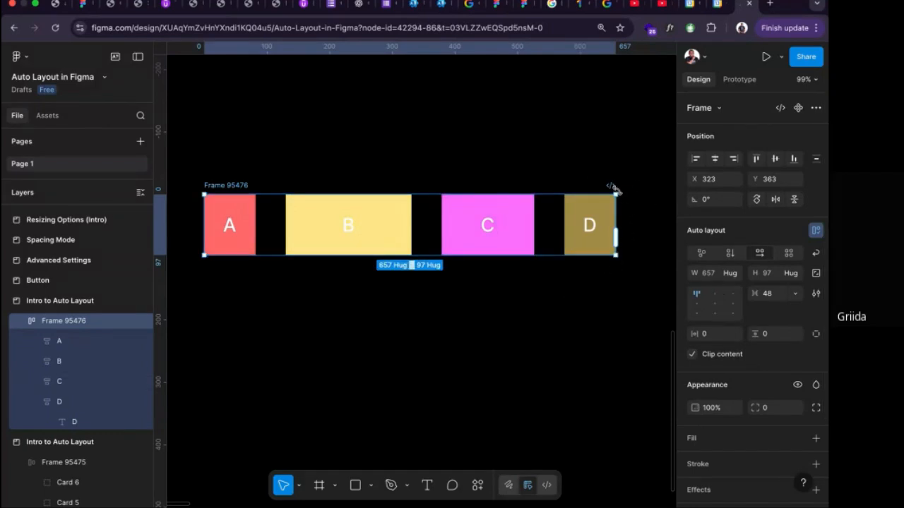
Narrow square B to a width of 91 and square C to a width of 85.
{"action": "left_click", "coordinate": [408, 224]}
{"action": "left_click_drag", "start_coordinate": [412, 221], "coordinate": [342, 223]}
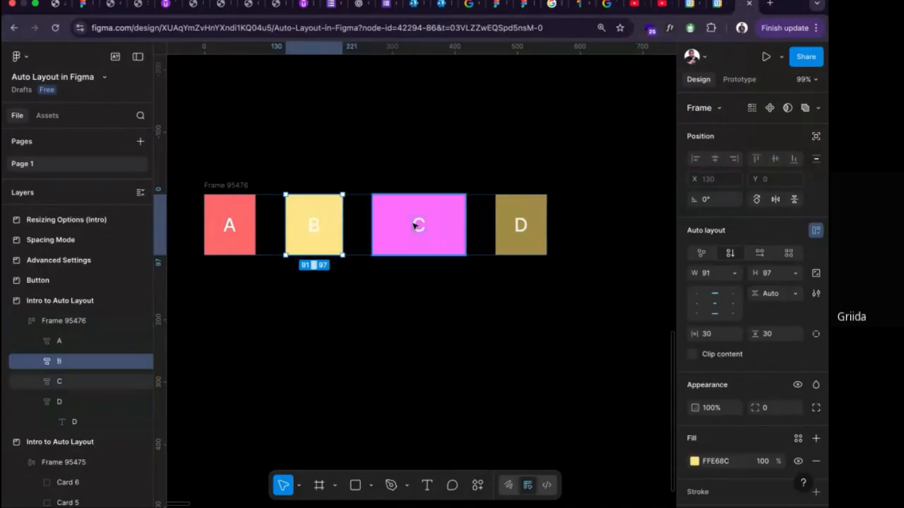
{"action": "left_click", "coordinate": [415, 224]}
{"action": "left_click_drag", "start_coordinate": [466, 221], "coordinate": [423, 222]}
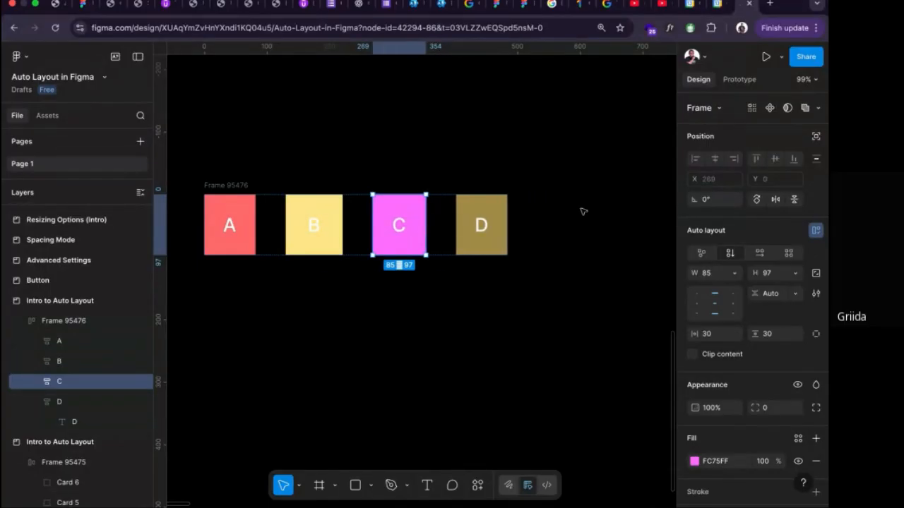
Try to set square C's height resizing to Fill container.
{"action": "left_click", "coordinate": [795, 274]}
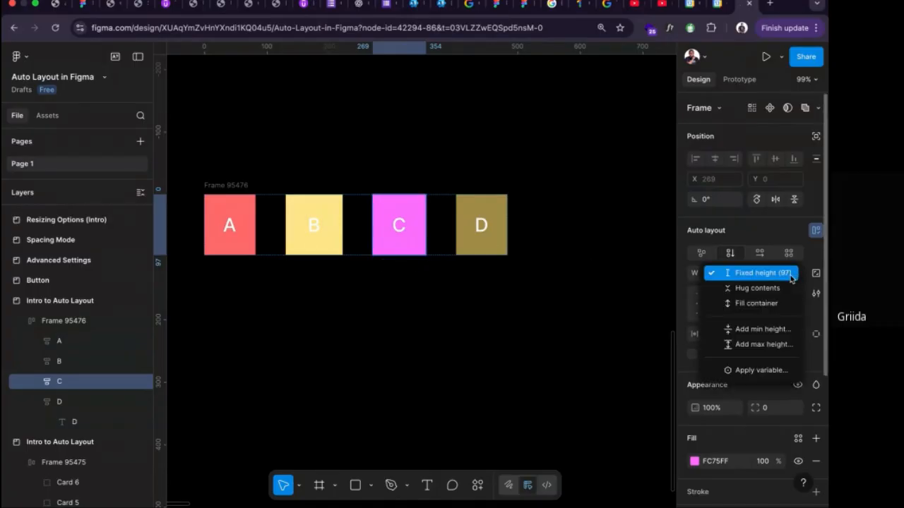
{"action": "left_click", "coordinate": [757, 303]}
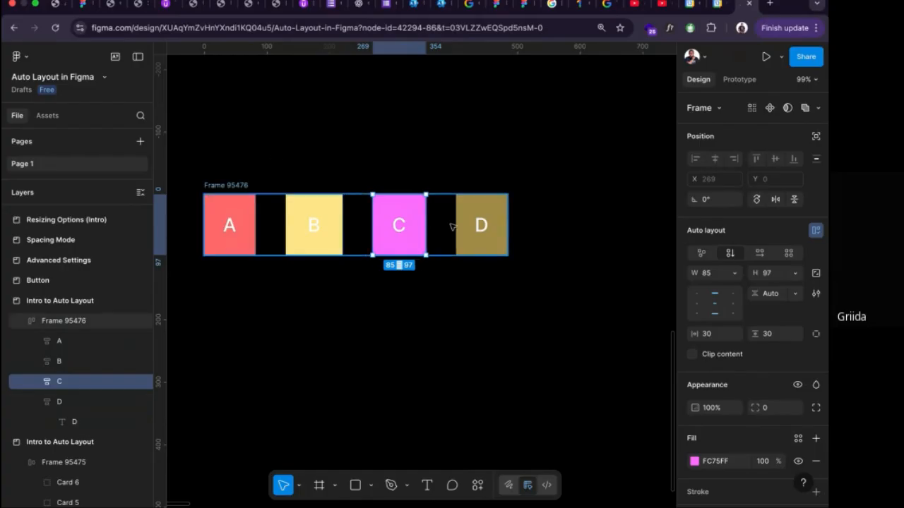
Switch the A–D frame to a fixed height of 60, and resize its height back to 97.
{"action": "left_click", "coordinate": [230, 184]}
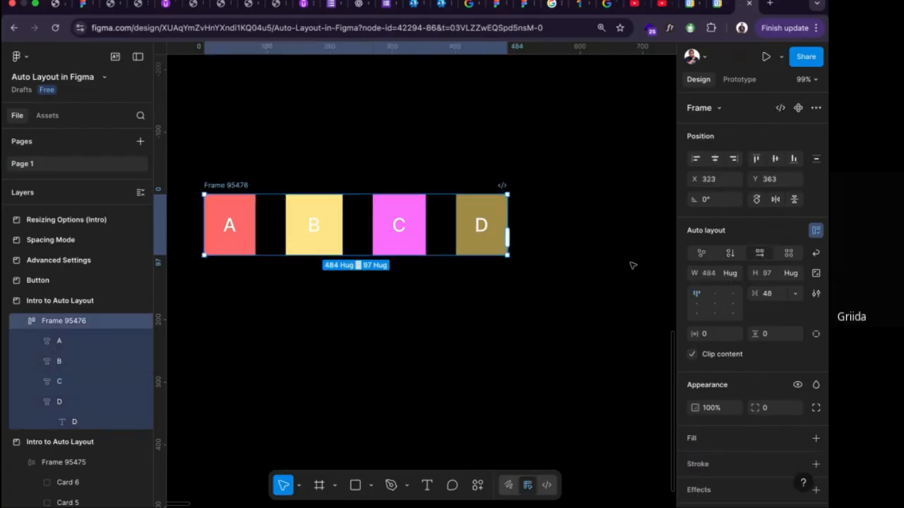
{"action": "left_click", "coordinate": [792, 273]}
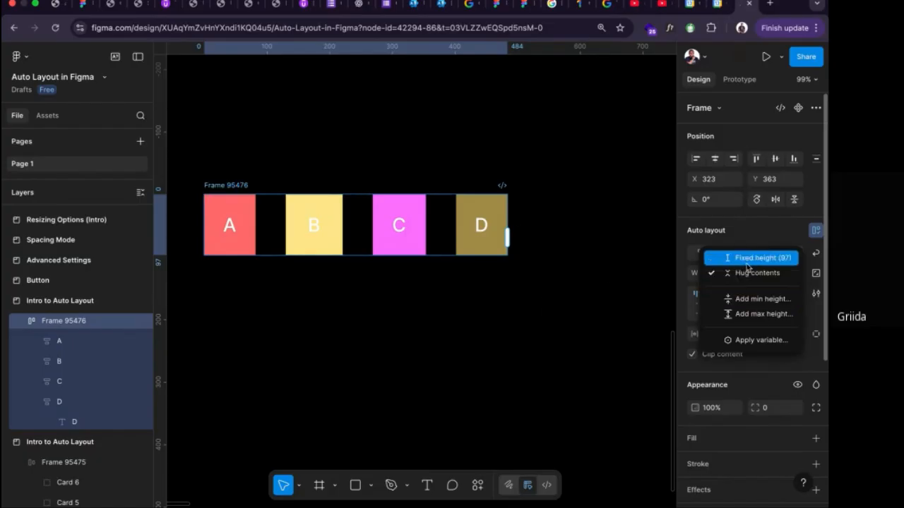
{"action": "left_click", "coordinate": [747, 262]}
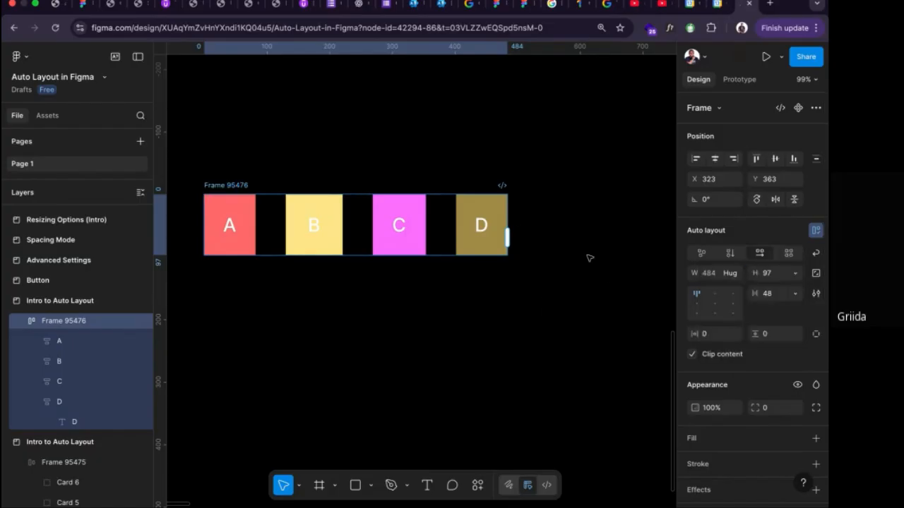
{"action": "left_click", "coordinate": [772, 277]}
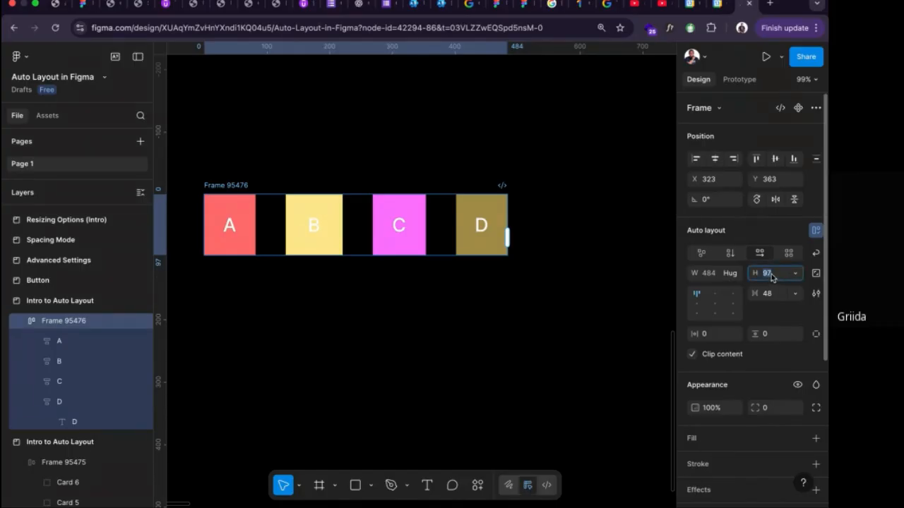
{"action": "type", "text": "60"}
{"action": "key", "text": "Return"}
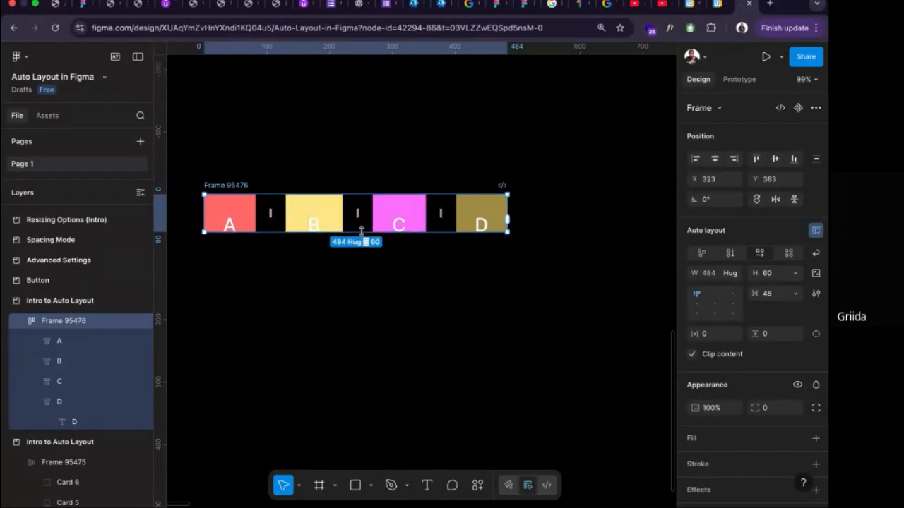
{"action": "left_click_drag", "start_coordinate": [361, 231], "coordinate": [378, 255]}
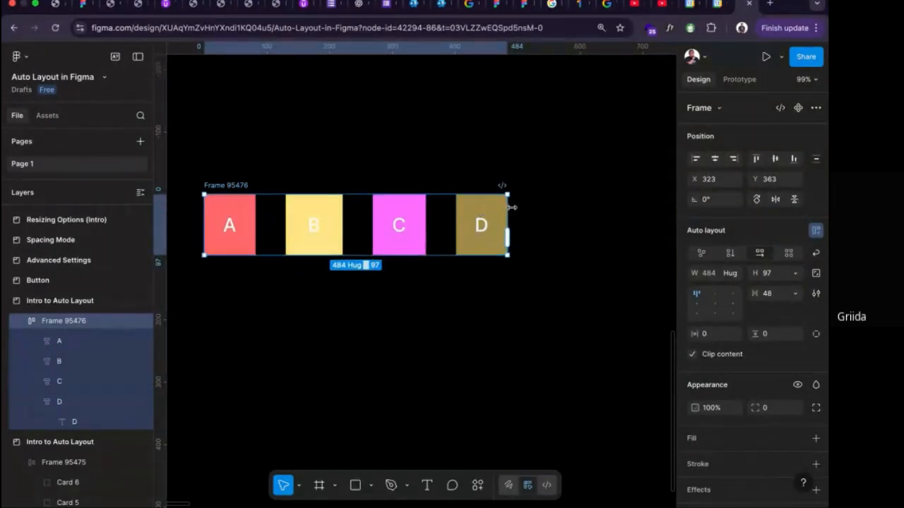
Stretch the A–D frame to a width of 694, and return its width resizing to Hug contents.
{"action": "left_click_drag", "start_coordinate": [508, 206], "coordinate": [641, 212]}
{"action": "left_click", "coordinate": [733, 273]}
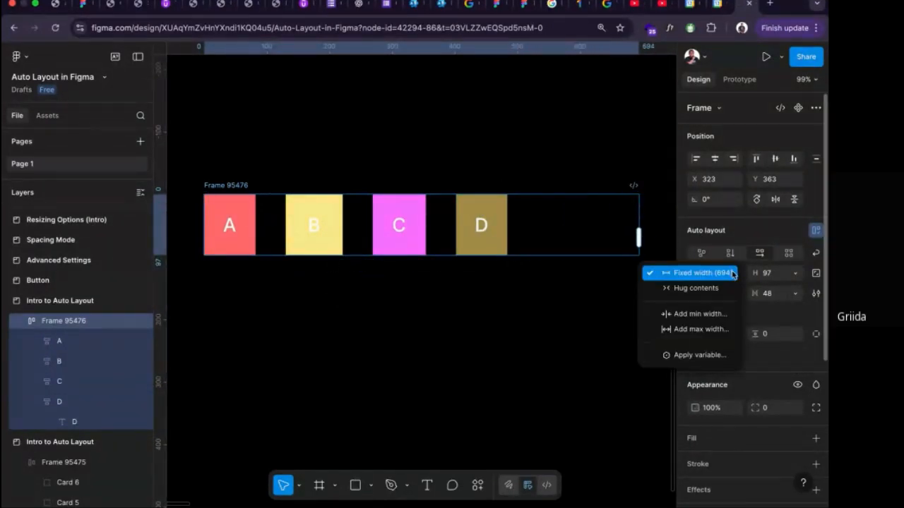
{"action": "left_click", "coordinate": [697, 288]}
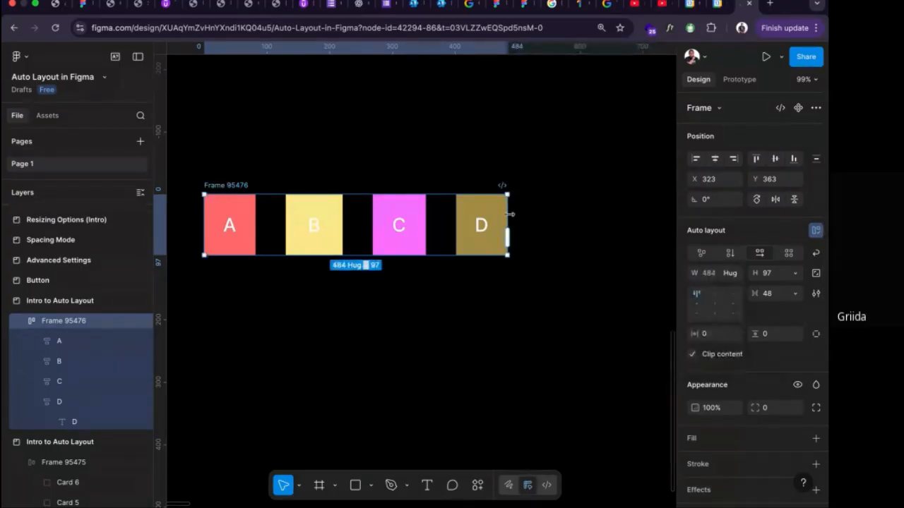
Stretch the A–D frame to widths of 681 and 616, returning its width resizing to Hug contents each time.
{"action": "left_click_drag", "start_coordinate": [510, 213], "coordinate": [630, 212]}
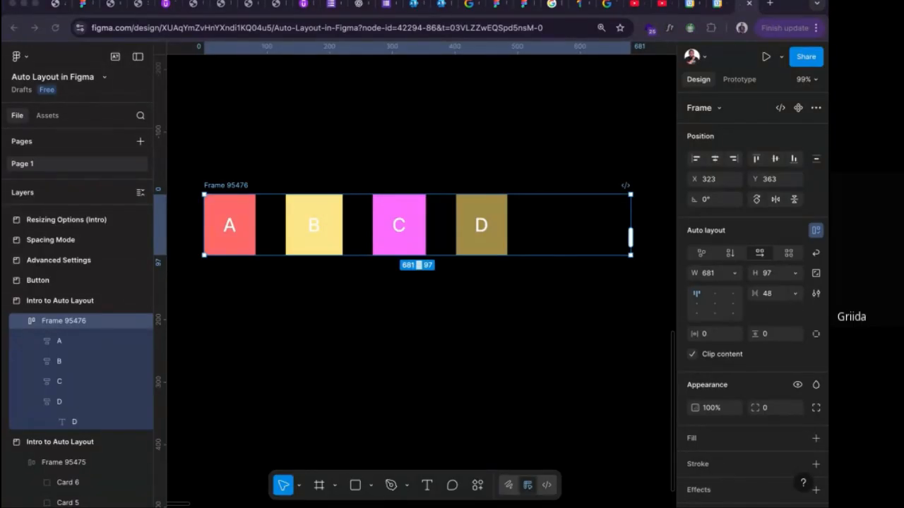
{"action": "left_click", "coordinate": [733, 275]}
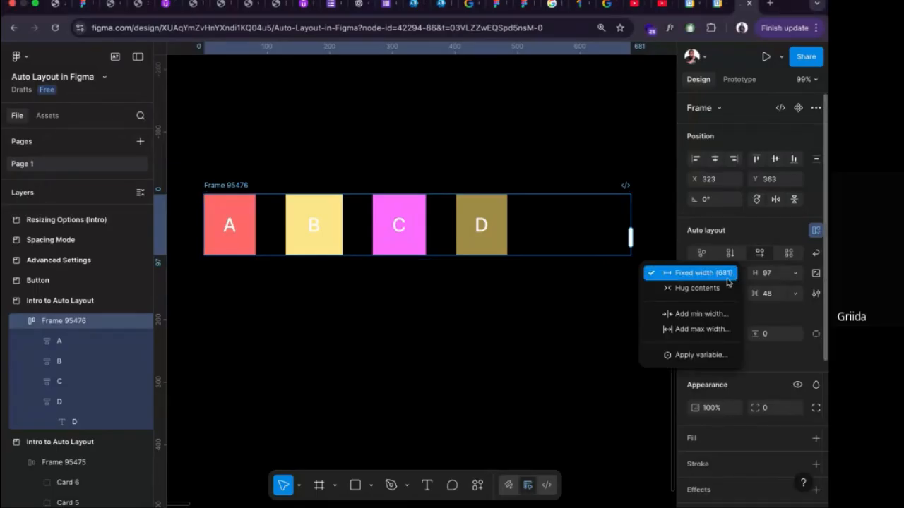
{"action": "left_click", "coordinate": [690, 289]}
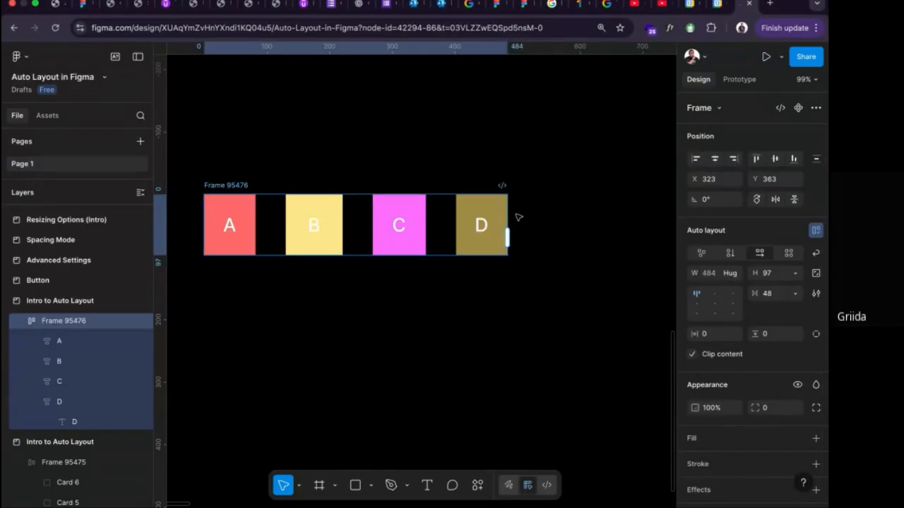
{"action": "left_click_drag", "start_coordinate": [515, 215], "coordinate": [590, 215]}
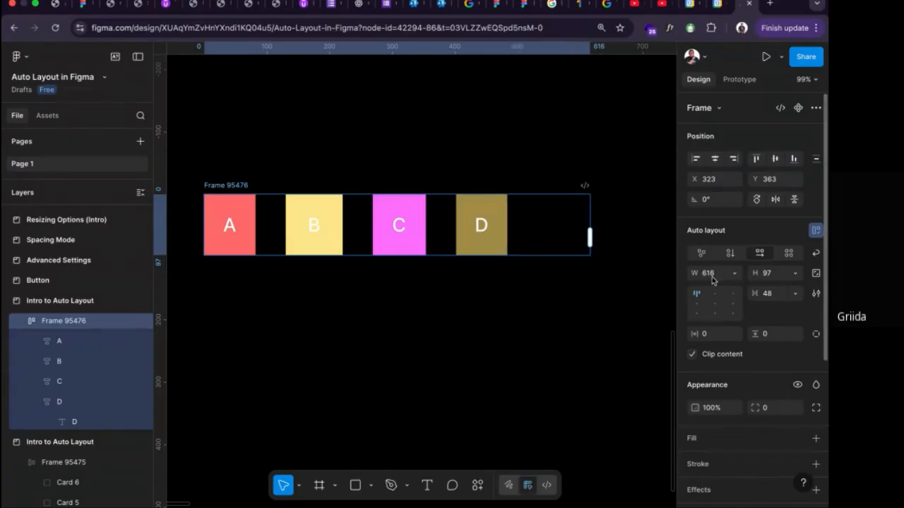
{"action": "left_click", "coordinate": [725, 275]}
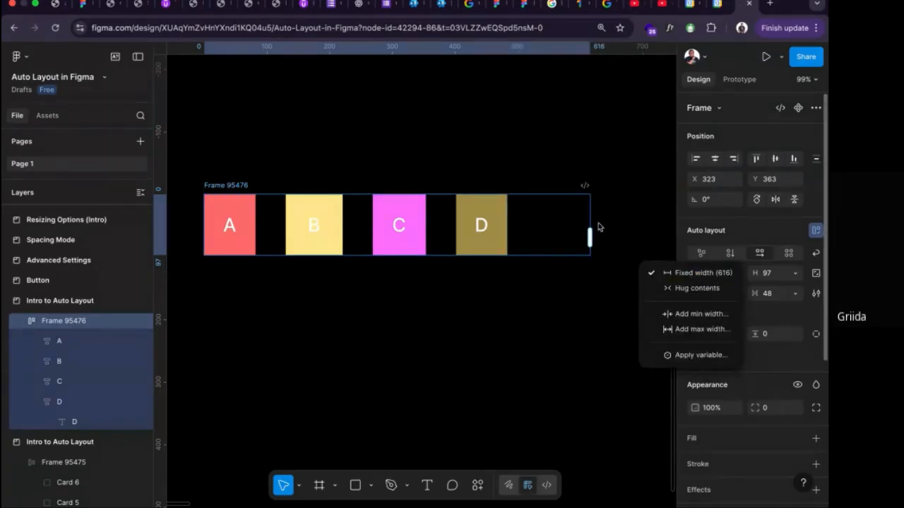
{"action": "left_click", "coordinate": [692, 288]}
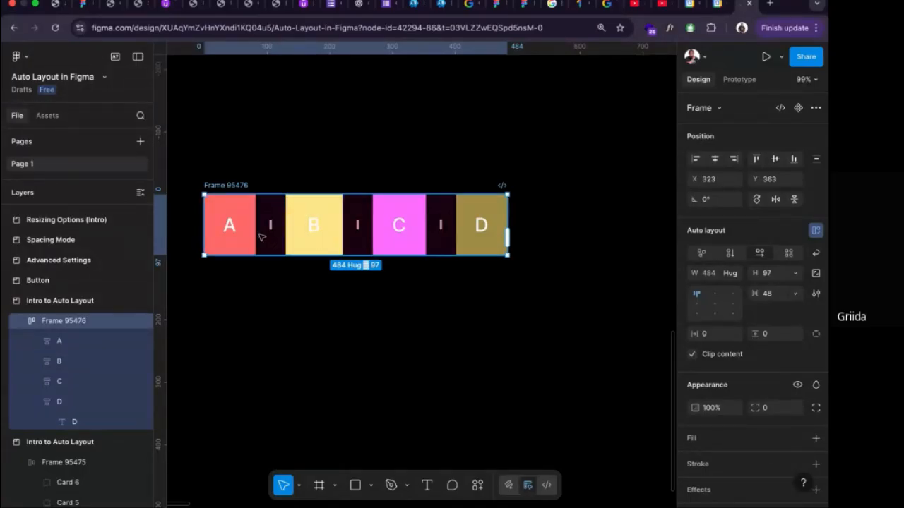
Examine the width resizing options available for square A inside the A–D frame.
{"action": "left_click", "coordinate": [243, 236]}
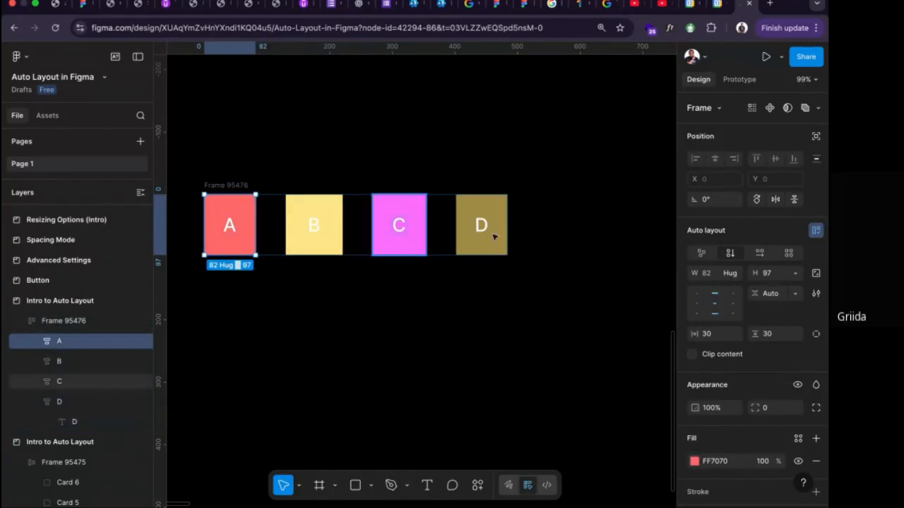
{"action": "left_click", "coordinate": [735, 276]}
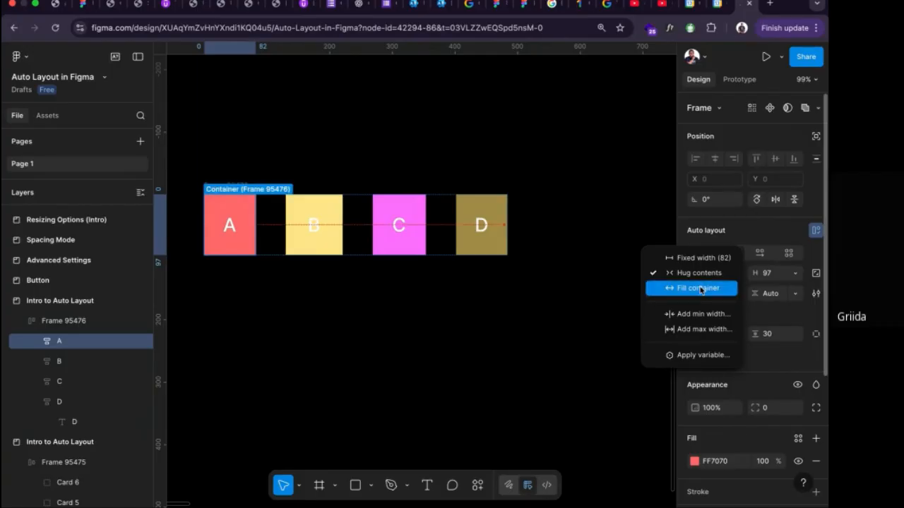
{"action": "left_click", "coordinate": [424, 312]}
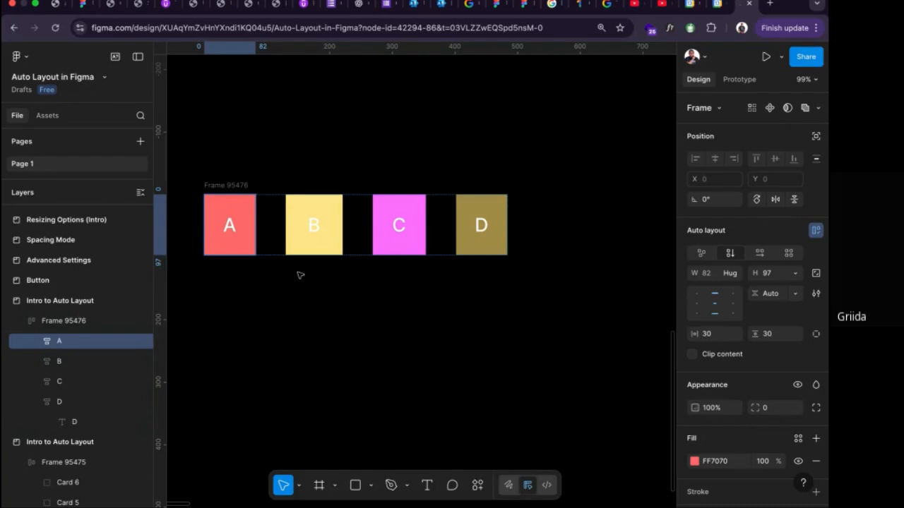
{"action": "left_click", "coordinate": [737, 274]}
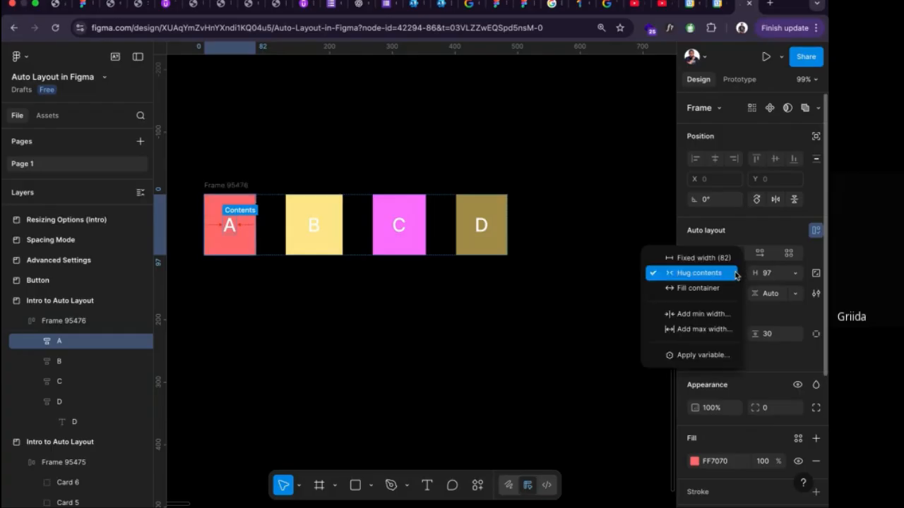
{"action": "left_click", "coordinate": [394, 237]}
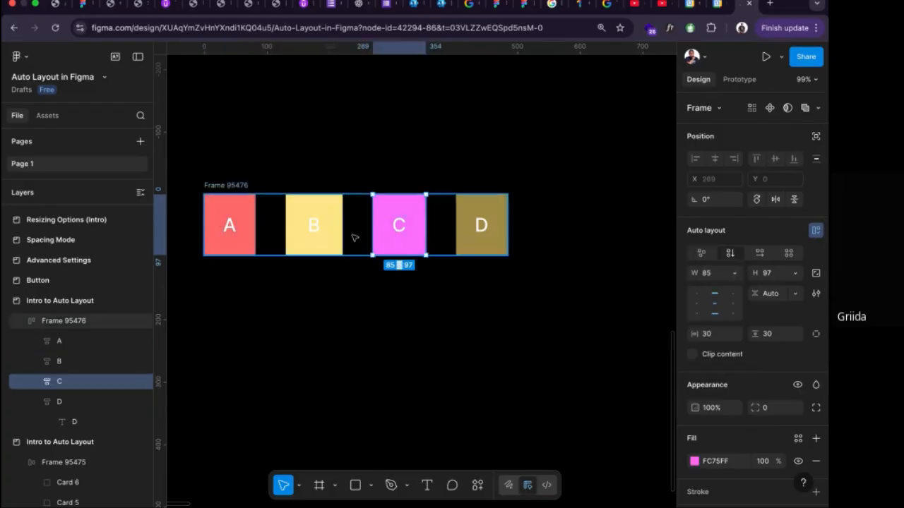
Duplicate the A–D frame below the original and delete squares B, C and D from the copy.
{"action": "left_click", "coordinate": [247, 187]}
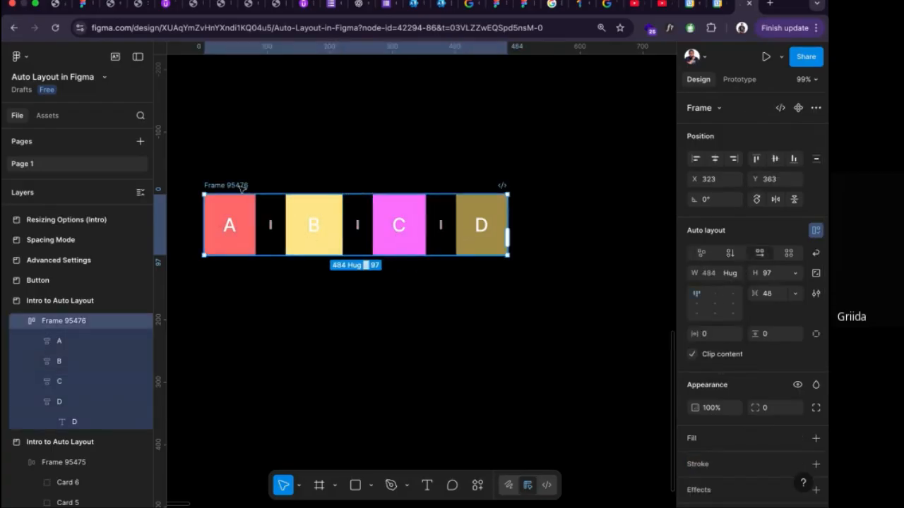
{"action": "left_click_drag", "start_coordinate": [240, 187], "coordinate": [262, 293]}
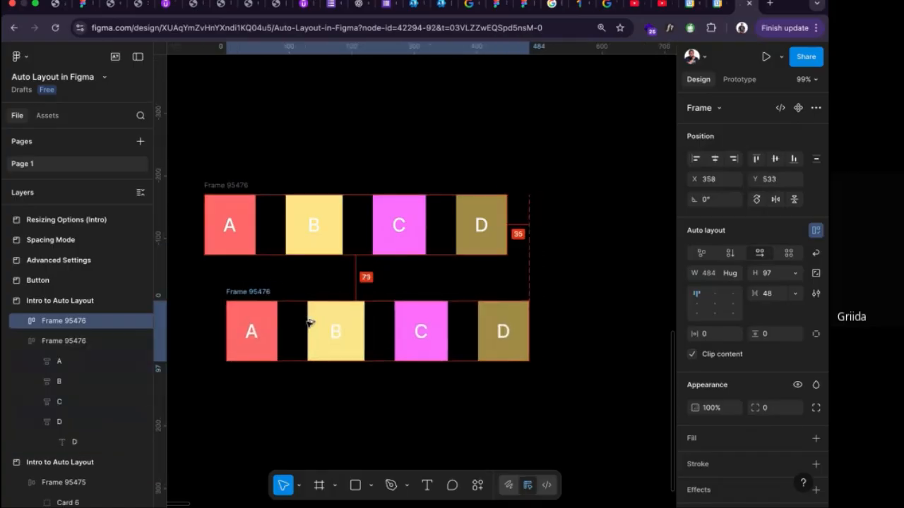
{"action": "left_click", "coordinate": [343, 331]}
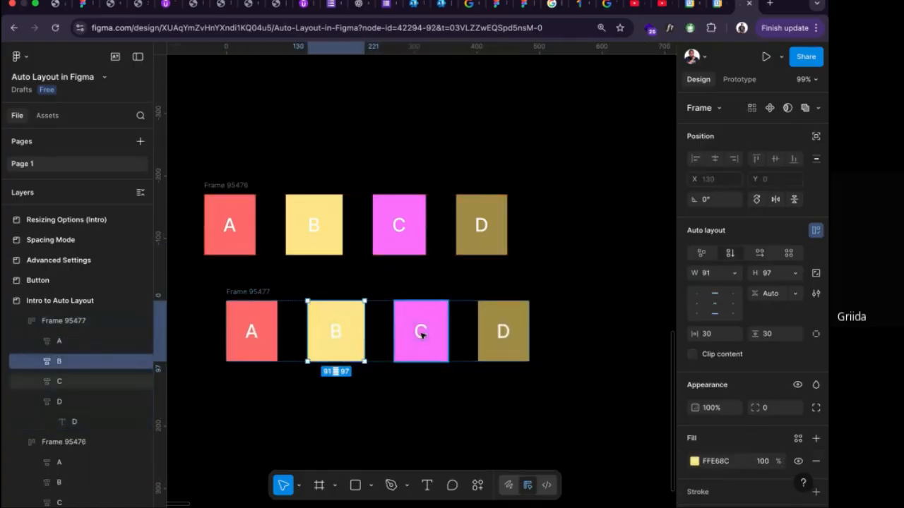
{"action": "left_click", "coordinate": [420, 330], "text": "shift"}
{"action": "left_click", "coordinate": [503, 332], "text": "shift"}
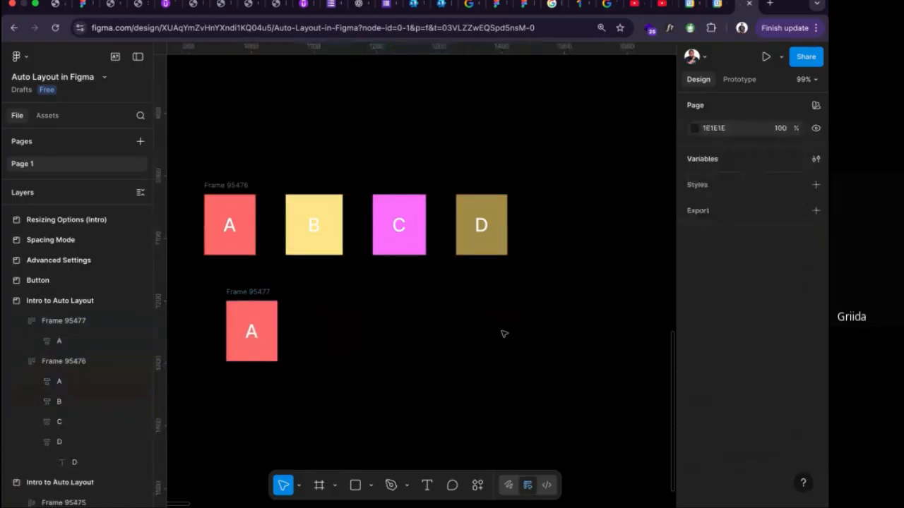
{"action": "key", "text": "Delete"}
Enlarge the duplicate frame to about 529 × 175 and move it to X 347, Y 504.
{"action": "left_click", "coordinate": [262, 292]}
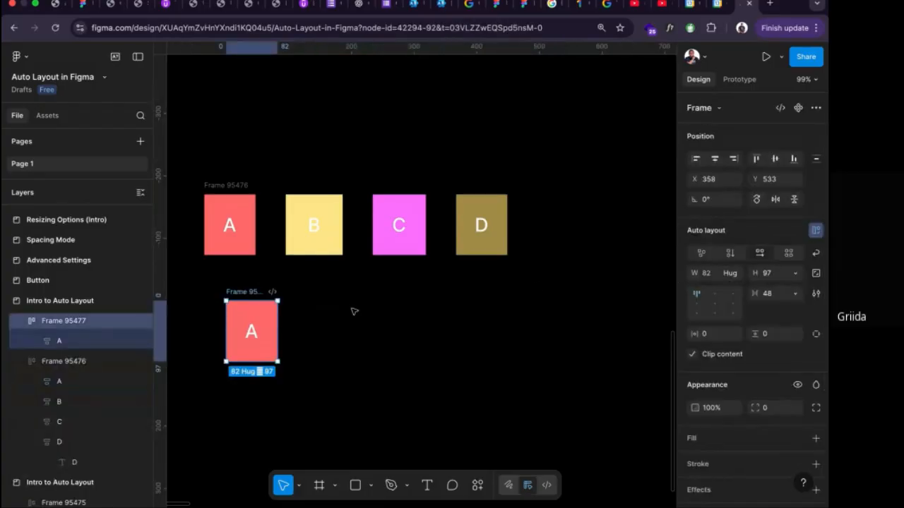
{"action": "left_click_drag", "start_coordinate": [278, 321], "coordinate": [556, 315]}
{"action": "left_click_drag", "start_coordinate": [460, 361], "coordinate": [449, 409]}
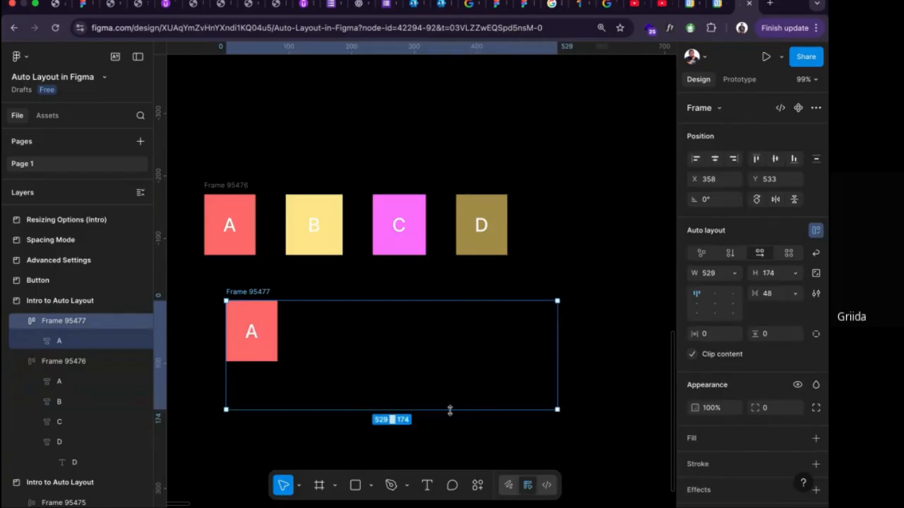
{"action": "left_click_drag", "start_coordinate": [317, 317], "coordinate": [310, 298]}
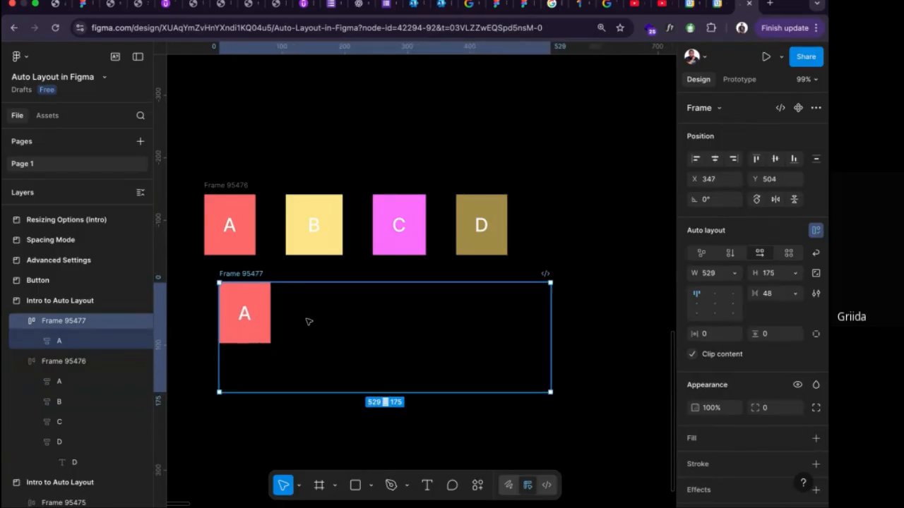
Set the width of square A in the duplicate frame to Fill container, and return it to Hug contents.
{"action": "left_click", "coordinate": [265, 319]}
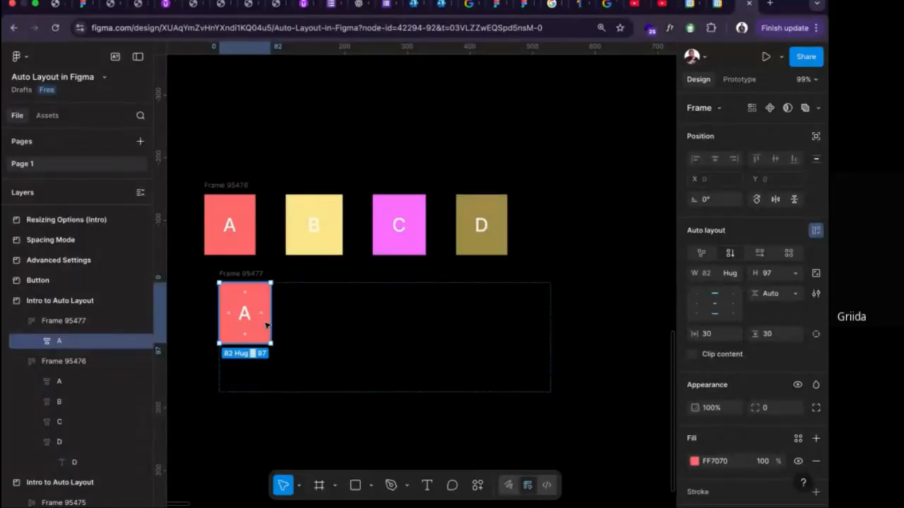
{"action": "left_click", "coordinate": [734, 276]}
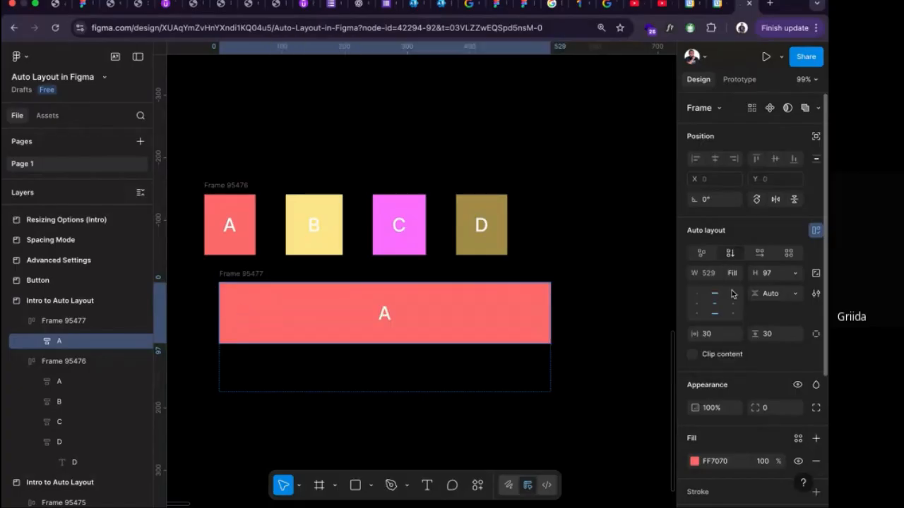
{"action": "left_click", "coordinate": [731, 288]}
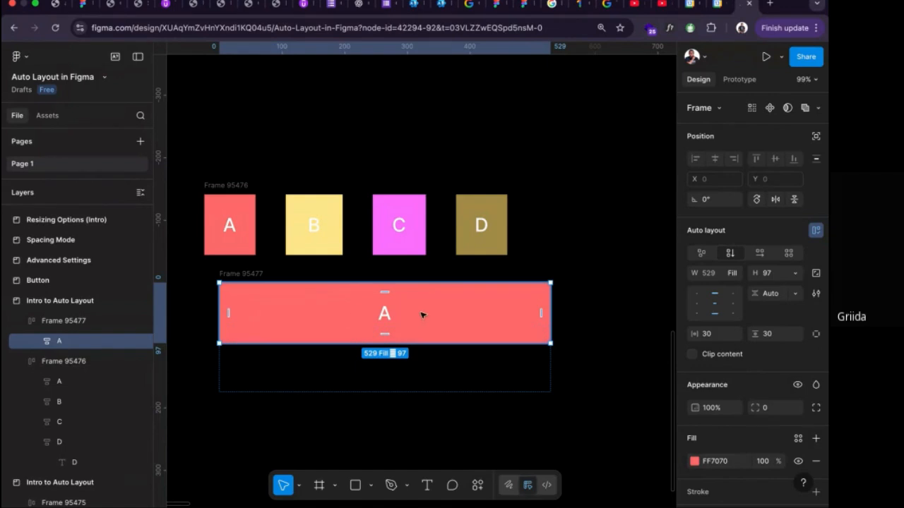
{"action": "left_click", "coordinate": [732, 274]}
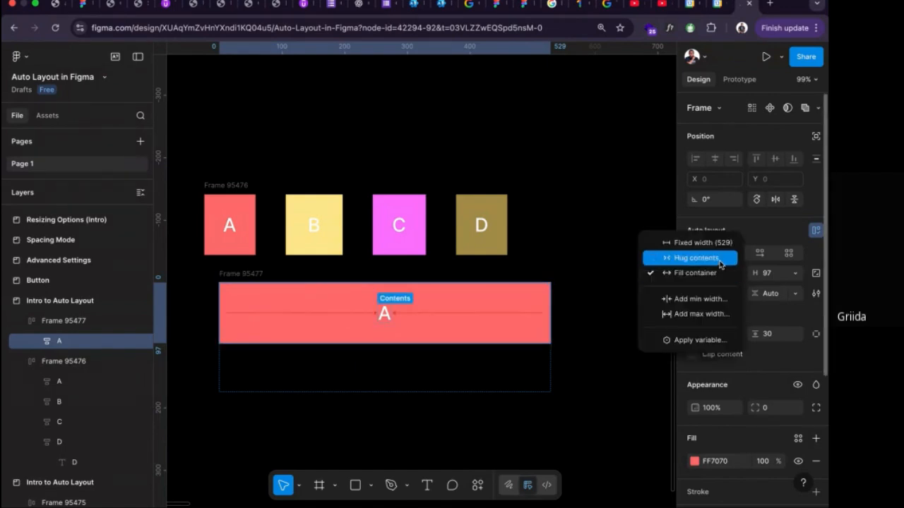
{"action": "left_click", "coordinate": [719, 258]}
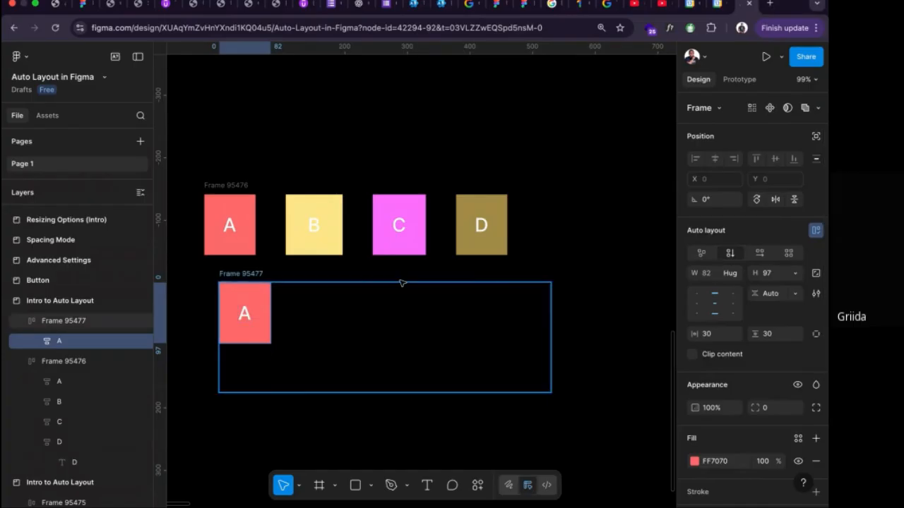
{"action": "left_click", "coordinate": [730, 273]}
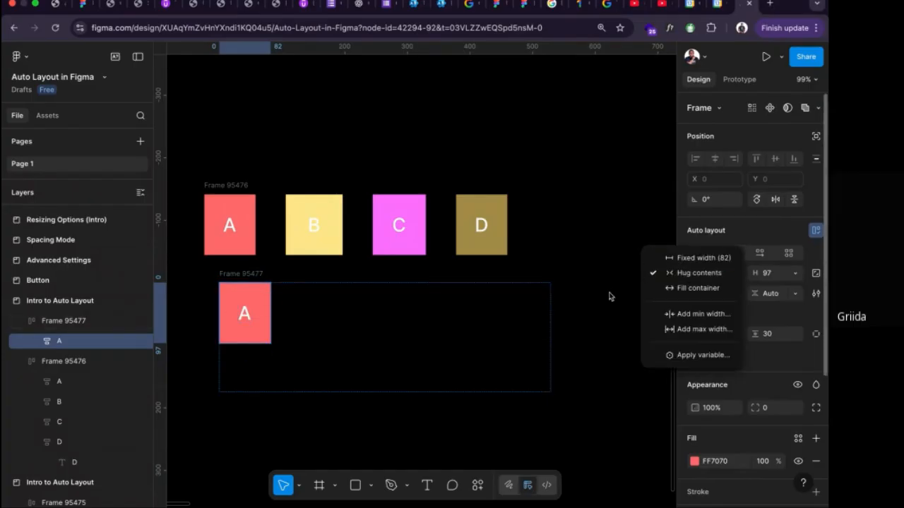
{"action": "left_click", "coordinate": [266, 325]}
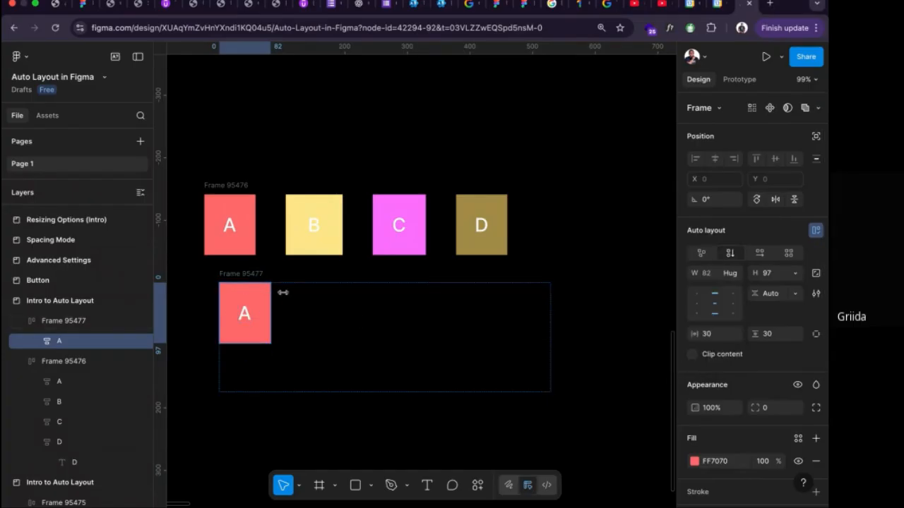
Move square B from the upper frame into the lower one beside A, and set A's width to Fill container.
{"action": "left_click_drag", "start_coordinate": [325, 236], "coordinate": [316, 309]}
{"action": "left_click", "coordinate": [266, 319]}
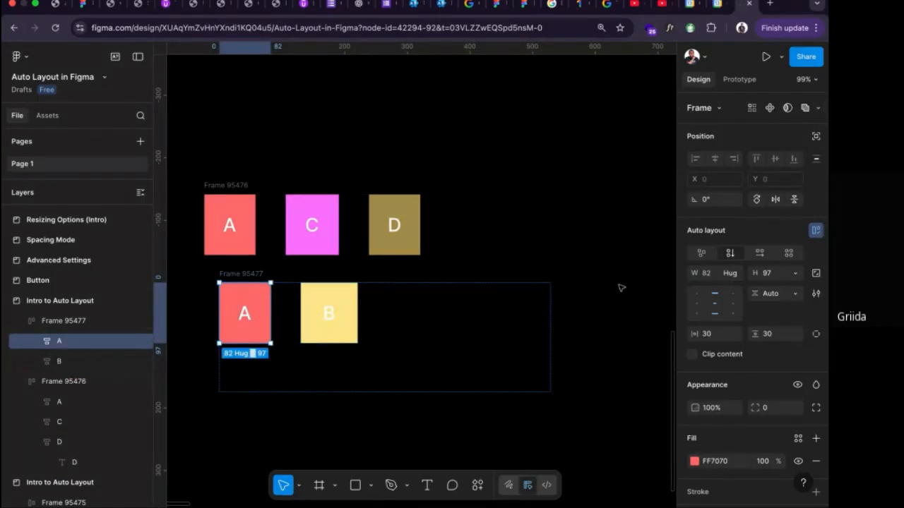
{"action": "left_click", "coordinate": [733, 274]}
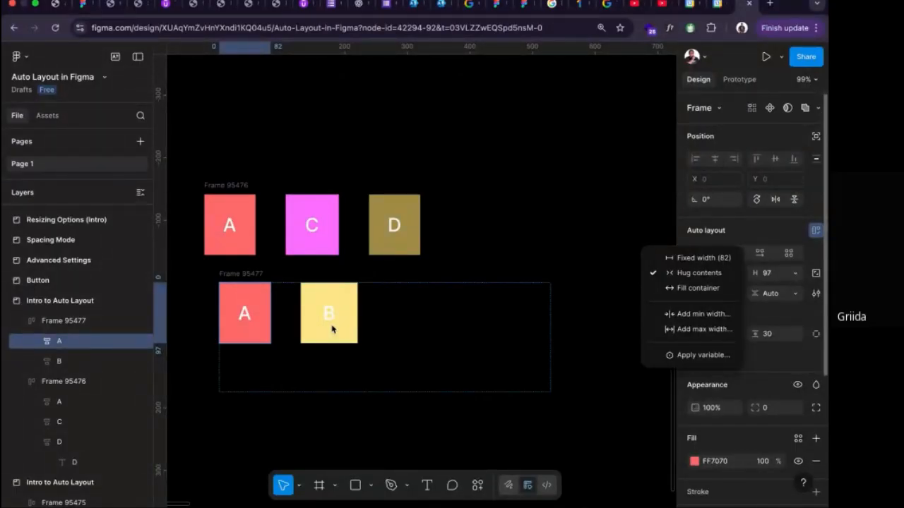
{"action": "left_click", "coordinate": [676, 288]}
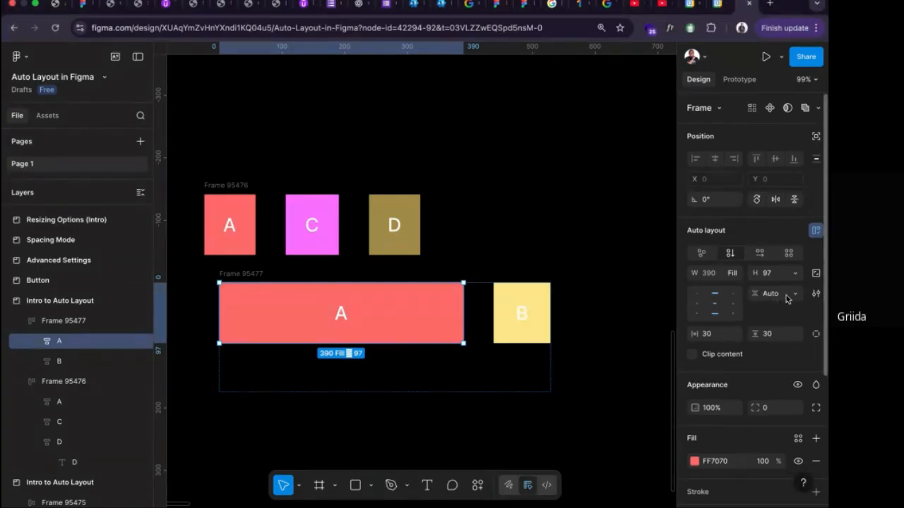
Align the lower square A's content to its right edge, restore the centre alignment, and check its gap options.
{"action": "left_click", "coordinate": [735, 309]}
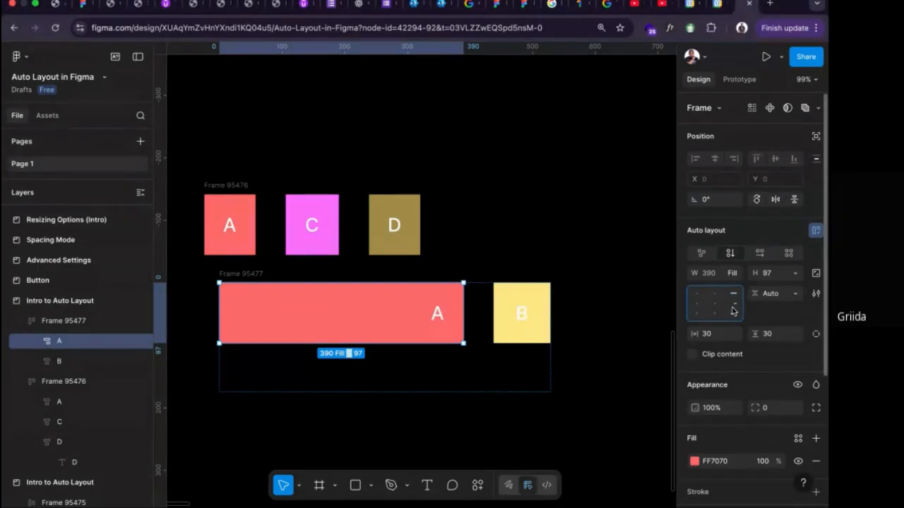
{"action": "left_click", "coordinate": [715, 305]}
{"action": "left_click", "coordinate": [795, 298]}
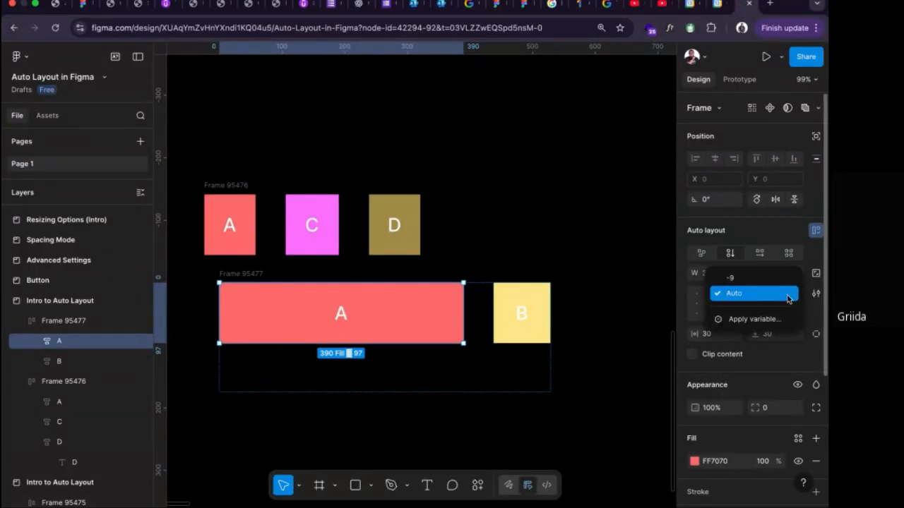
{"action": "left_click", "coordinate": [788, 300]}
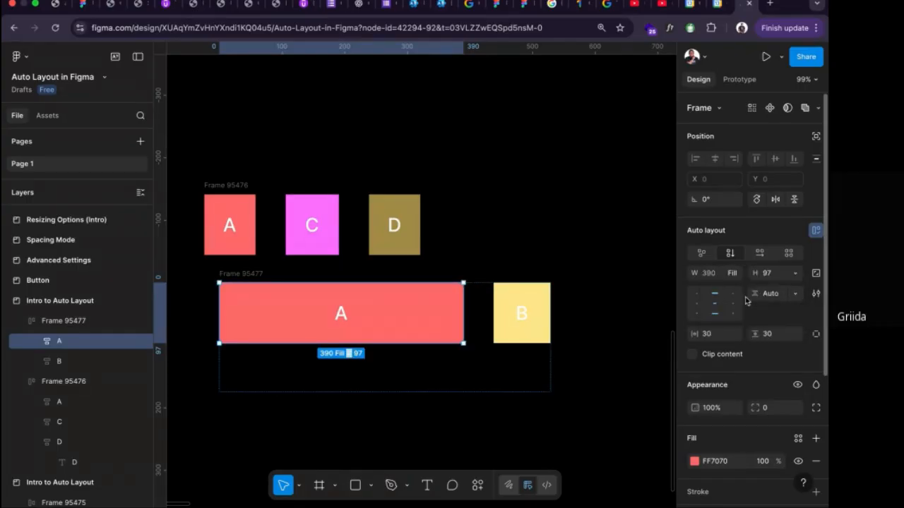
Reduce the lower frame's height to 97 and set the width of its square A to Hug contents.
{"action": "left_click", "coordinate": [496, 391]}
{"action": "left_click_drag", "start_coordinate": [495, 390], "coordinate": [497, 346]}
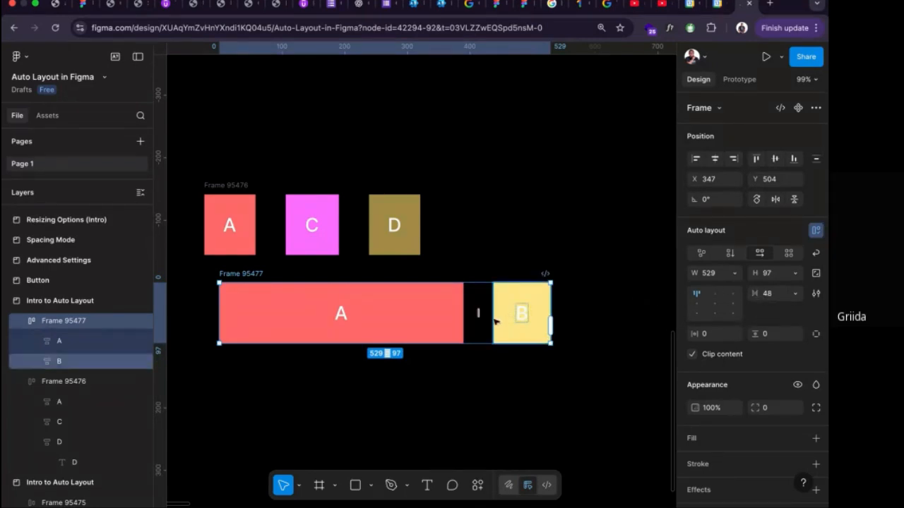
{"action": "left_click", "coordinate": [453, 315]}
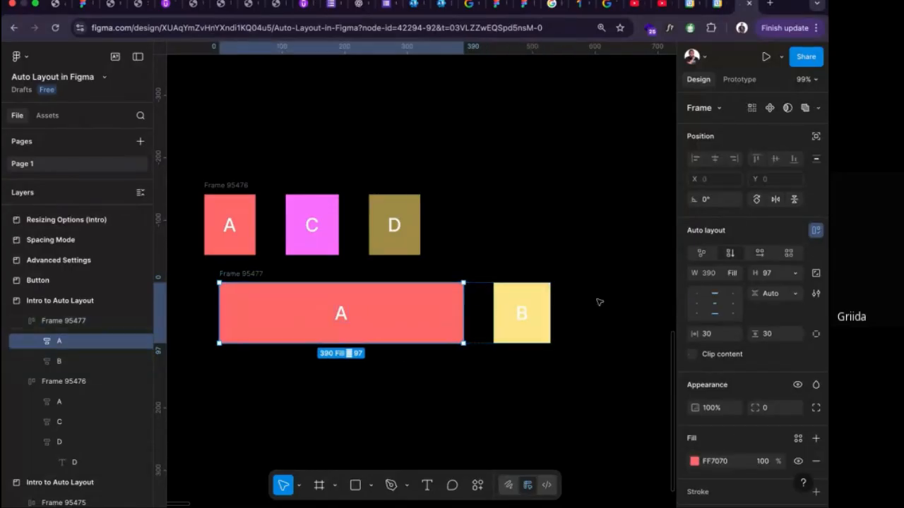
{"action": "left_click", "coordinate": [734, 274]}
{"action": "left_click", "coordinate": [695, 258]}
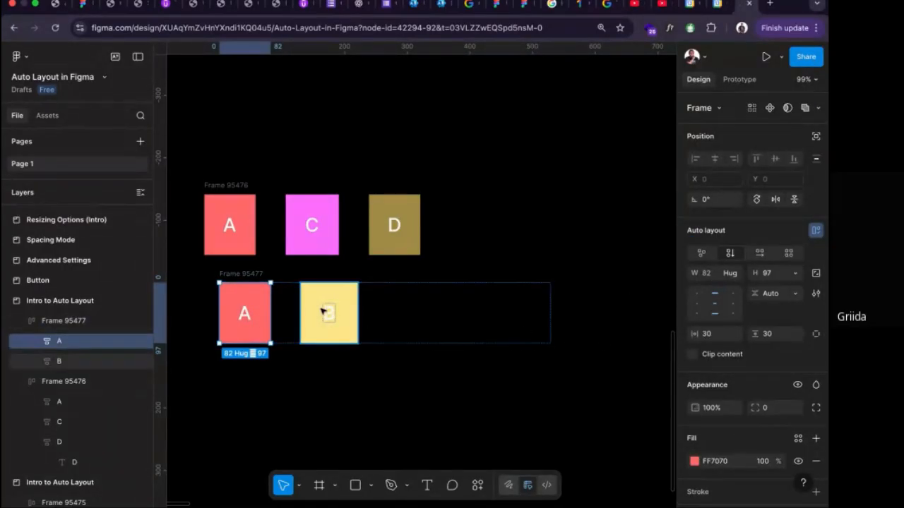
Move squares C and D from the upper frame into the lower frame, placing them after square B.
{"action": "left_click", "coordinate": [308, 216]}
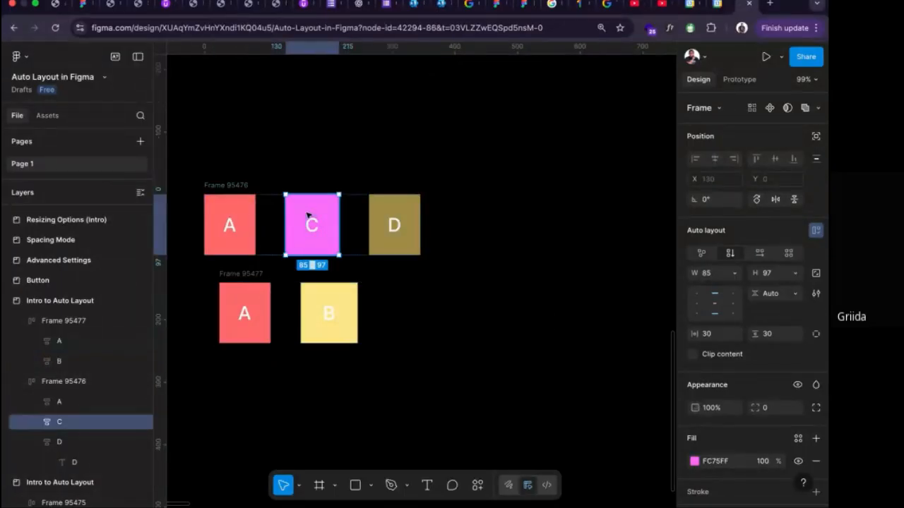
{"action": "left_click_drag", "start_coordinate": [308, 219], "coordinate": [381, 303]}
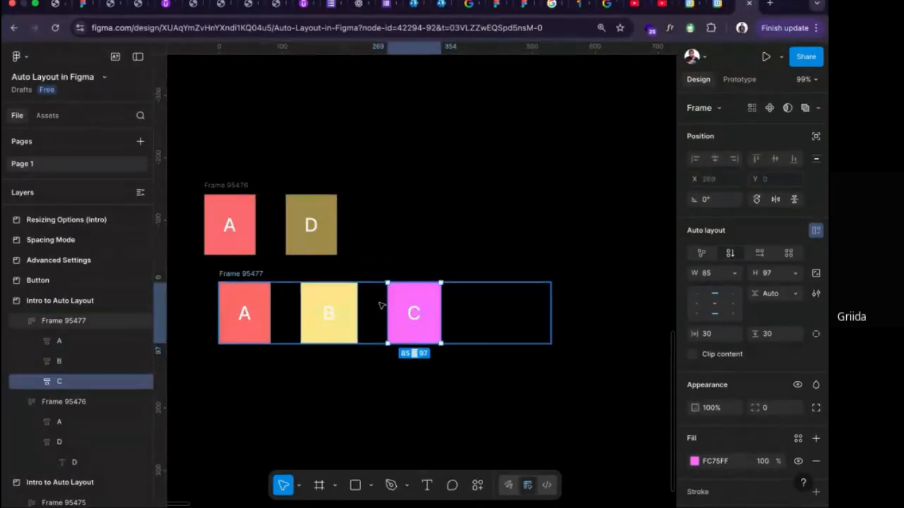
{"action": "left_click_drag", "start_coordinate": [309, 224], "coordinate": [523, 309]}
Set the lower frame's width to Hug contents.
{"action": "left_click", "coordinate": [264, 282]}
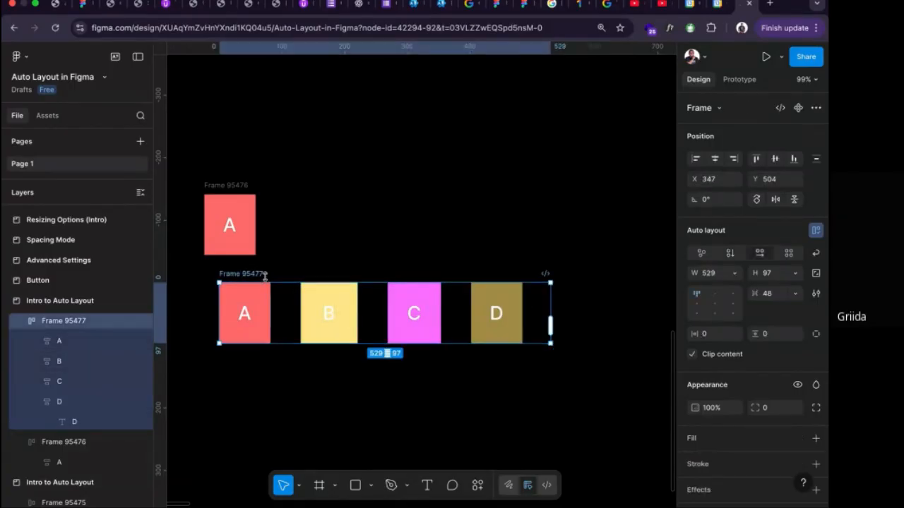
{"action": "left_click", "coordinate": [734, 273]}
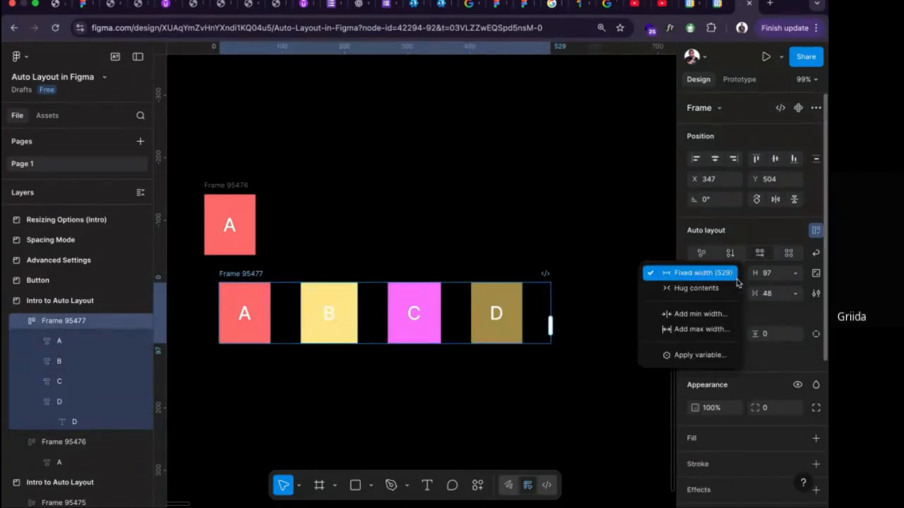
{"action": "left_click", "coordinate": [671, 286]}
{"action": "left_click", "coordinate": [319, 373]}
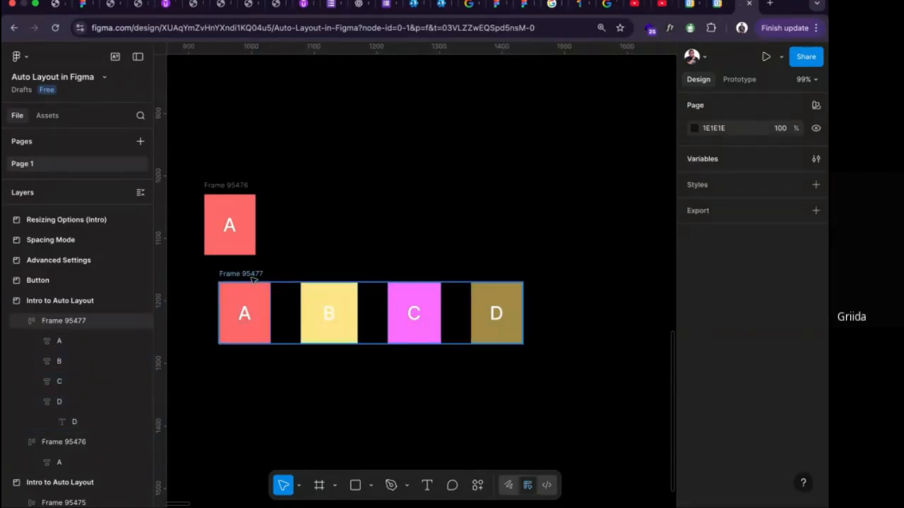
{"action": "left_click", "coordinate": [343, 320]}
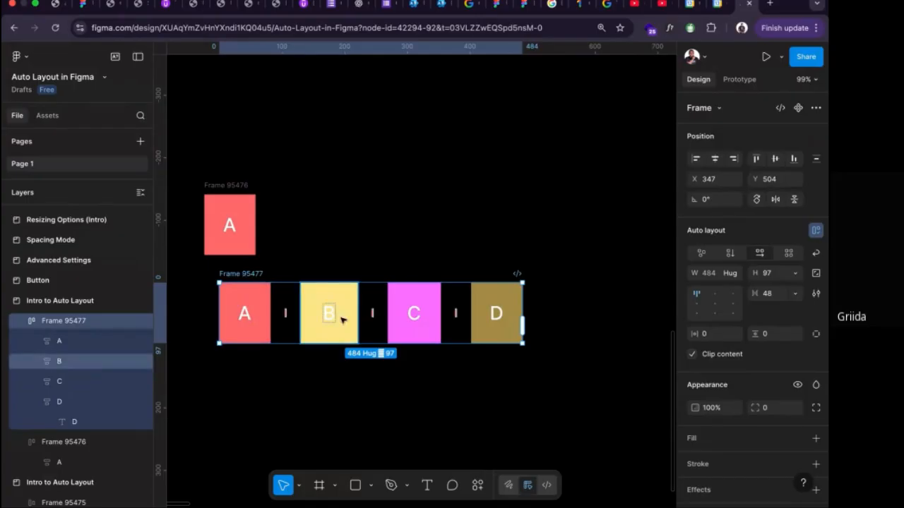
{"action": "left_click", "coordinate": [266, 314]}
{"action": "key", "text": "alt"}
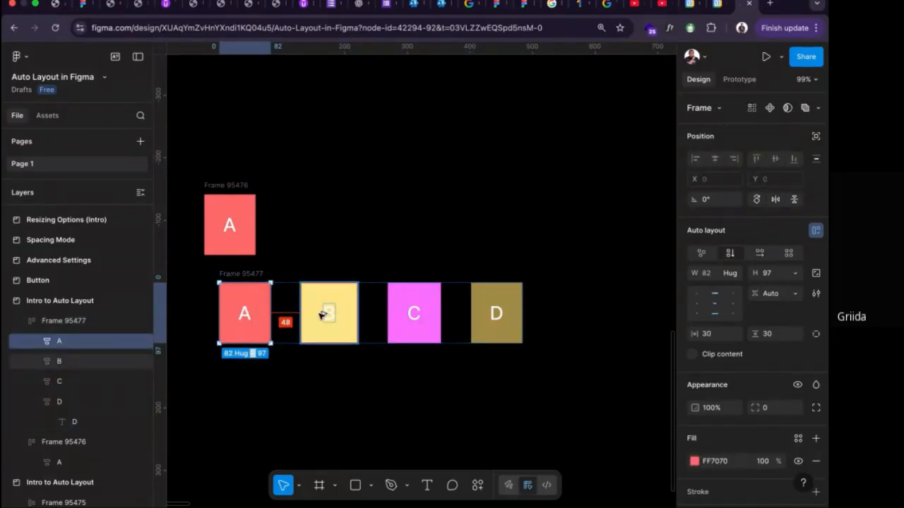
Widen the lower frame to 646 and set the gap between its squares to Auto.
{"action": "left_click", "coordinate": [248, 276]}
{"action": "left_click_drag", "start_coordinate": [554, 297], "coordinate": [655, 296]}
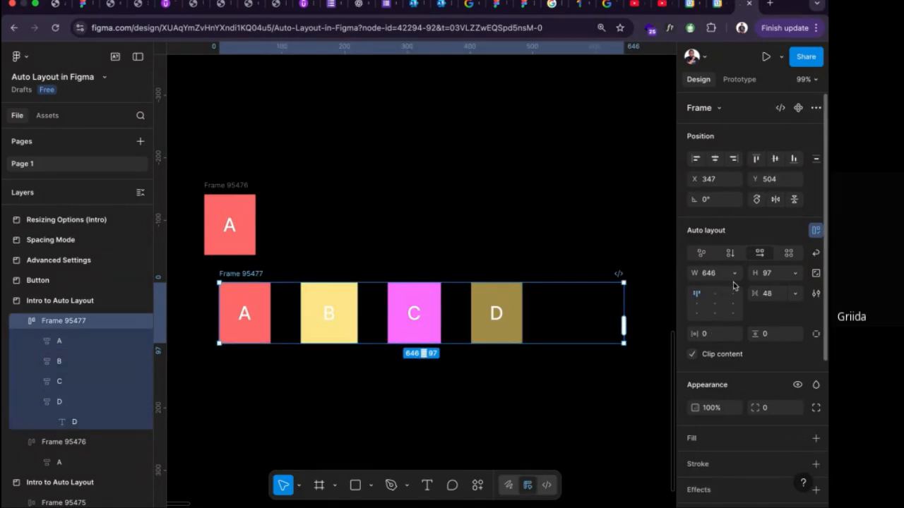
{"action": "left_click", "coordinate": [795, 293]}
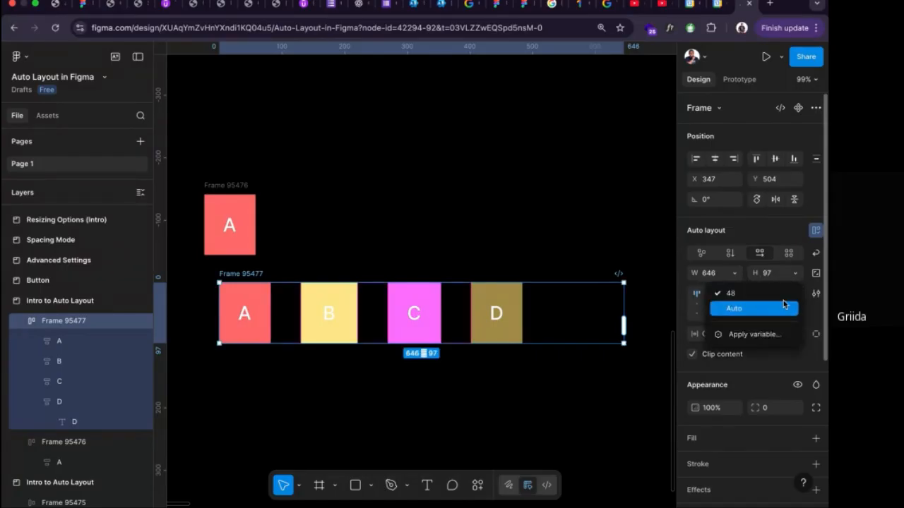
{"action": "left_click", "coordinate": [766, 308]}
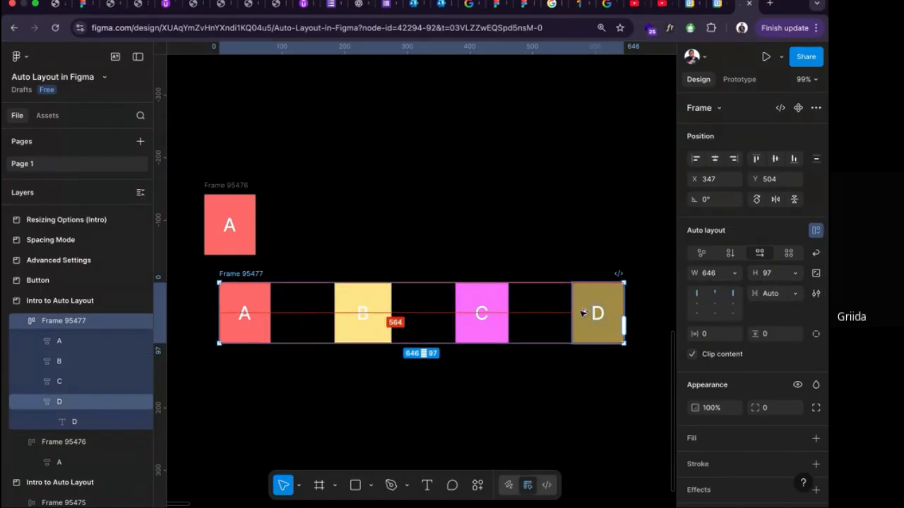
Undo the lower frame's last gap change.
{"action": "left_click", "coordinate": [514, 266]}
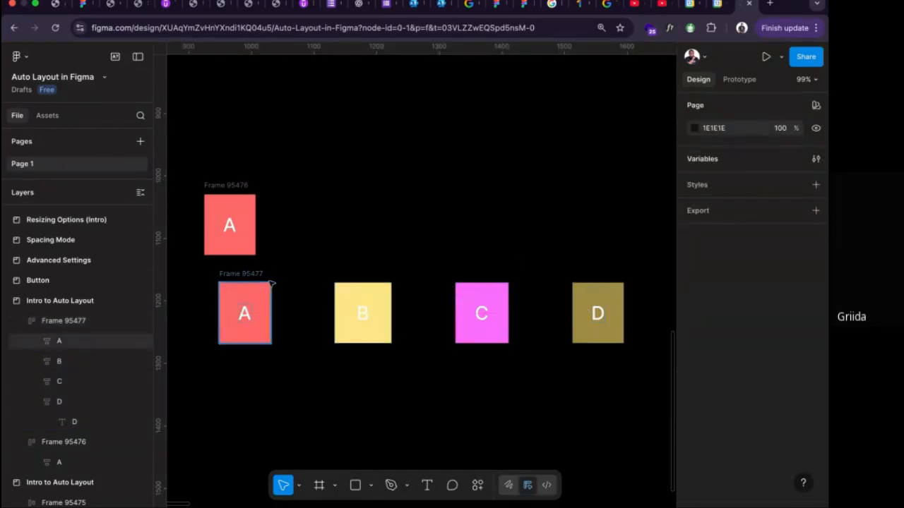
{"action": "key", "text": "super+z"}
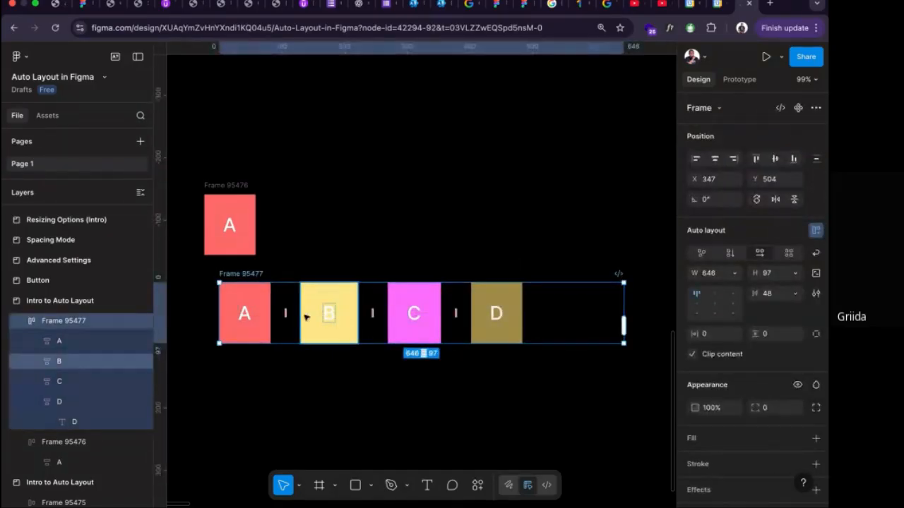
{"action": "left_click", "coordinate": [266, 315]}
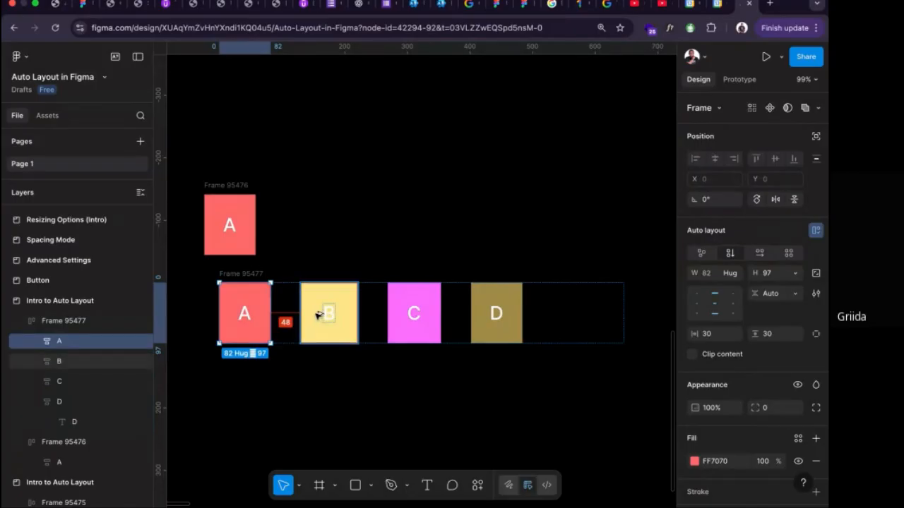
Widen the lower frame to 679 and set the gap between its squares to 10.
{"action": "left_click", "coordinate": [262, 275]}
{"action": "left_click_drag", "start_coordinate": [620, 302], "coordinate": [644, 302]}
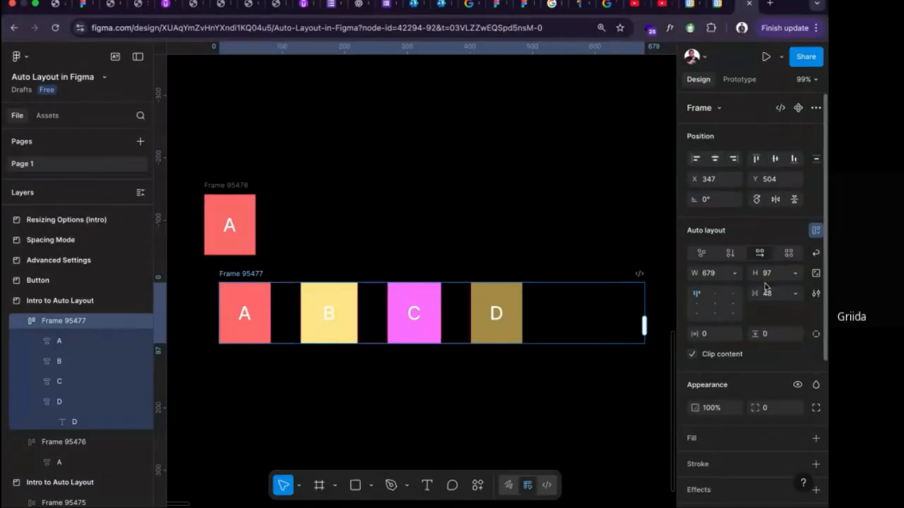
{"action": "left_click", "coordinate": [759, 295]}
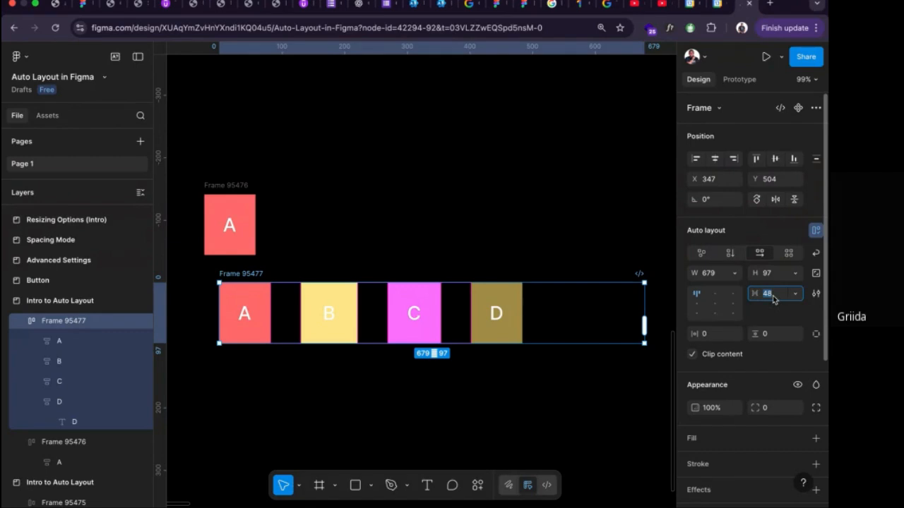
{"action": "type", "text": "10"}
{"action": "key", "text": "Return"}
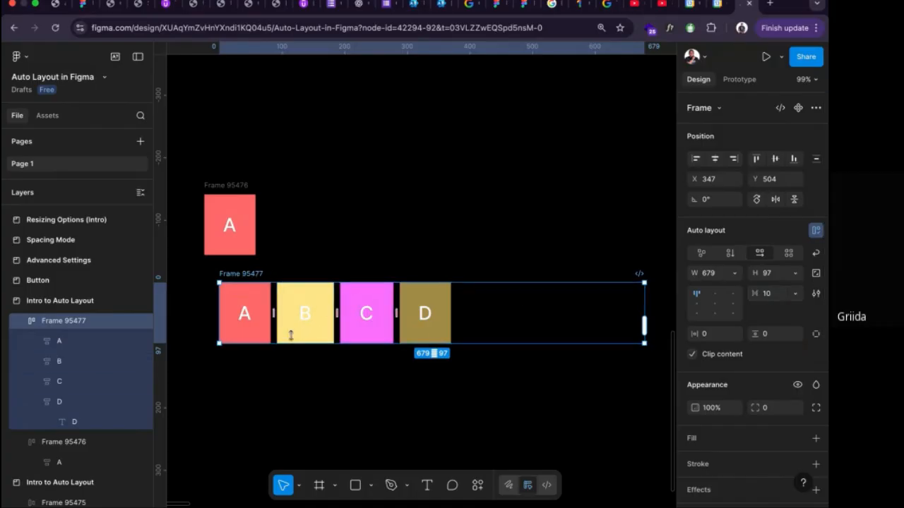
Set the width of the lower frame's square A to Fill container.
{"action": "left_click", "coordinate": [261, 331]}
{"action": "left_click", "coordinate": [731, 275]}
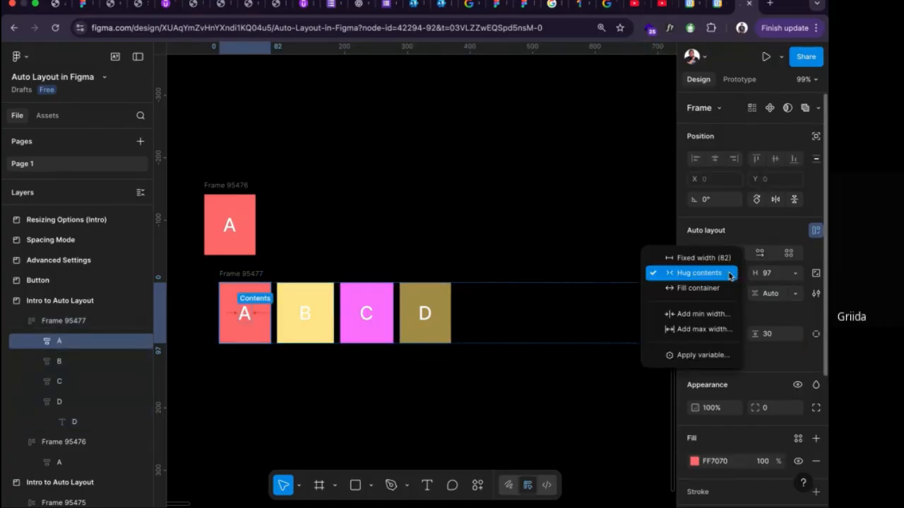
{"action": "left_click", "coordinate": [728, 286]}
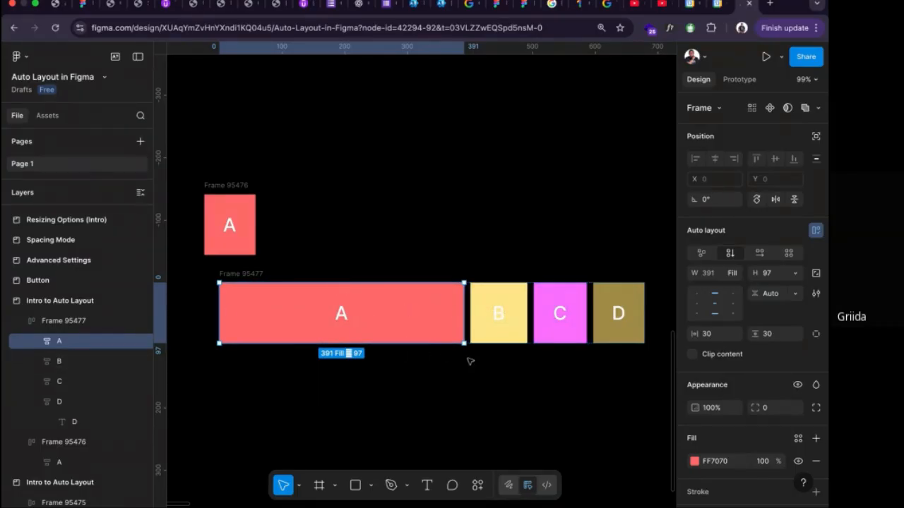
Add a "Box Model" text label in the empty area below the lower frame.
{"action": "scroll", "coordinate": [424, 291], "scroll_direction": "down", "scroll_amount": 5}
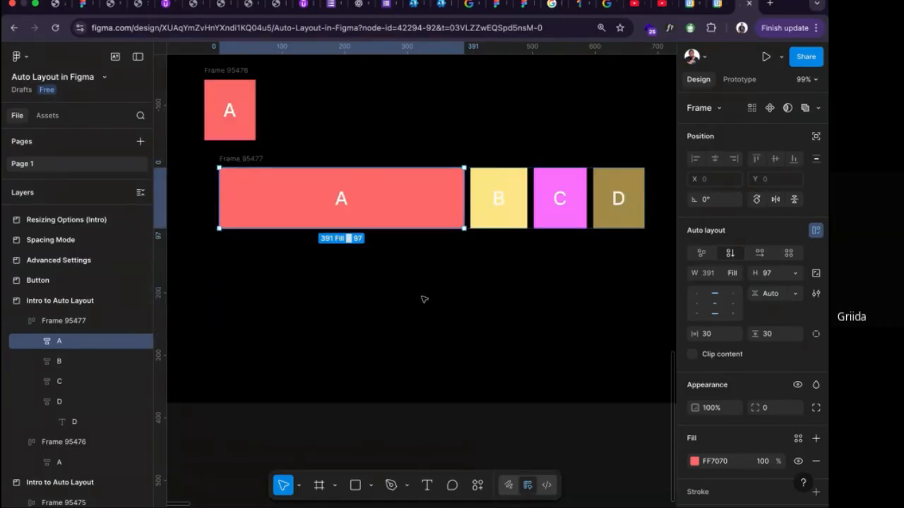
{"action": "left_click", "coordinate": [392, 321]}
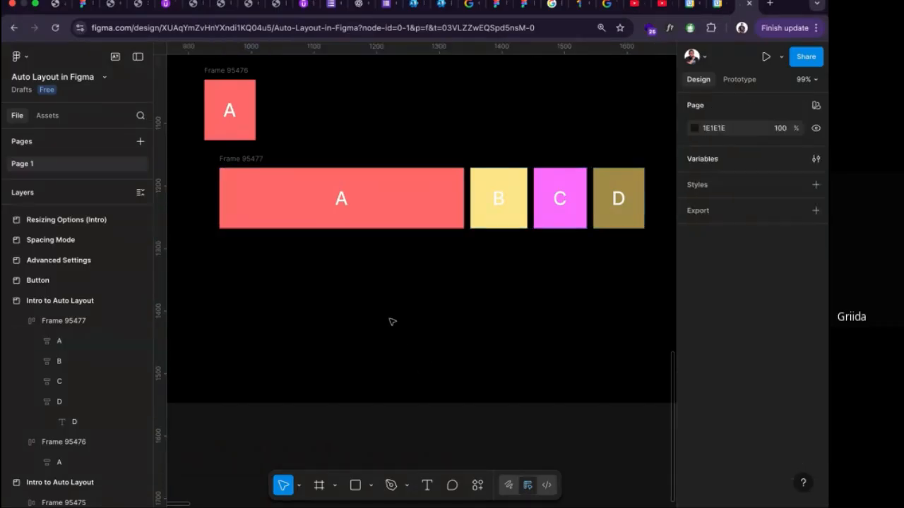
{"action": "key", "text": "t"}
{"action": "left_click", "coordinate": [397, 315]}
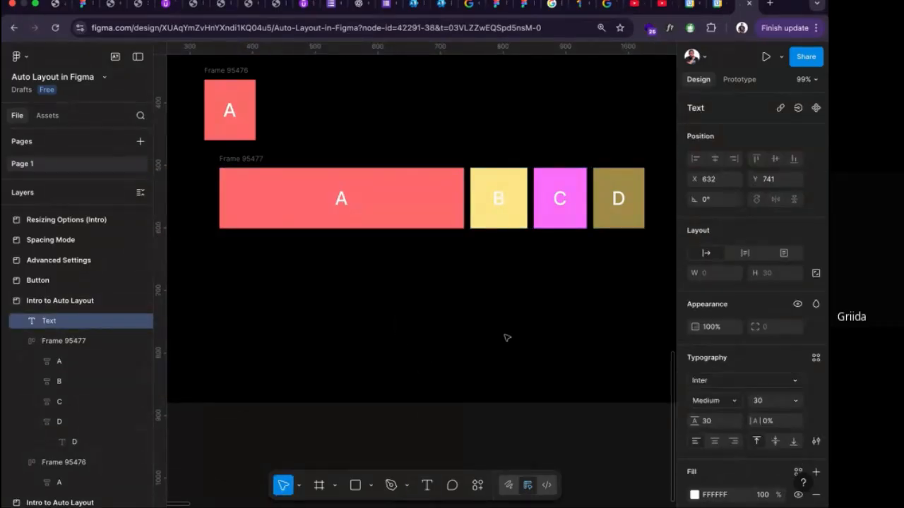
{"action": "type", "text": "Box "}
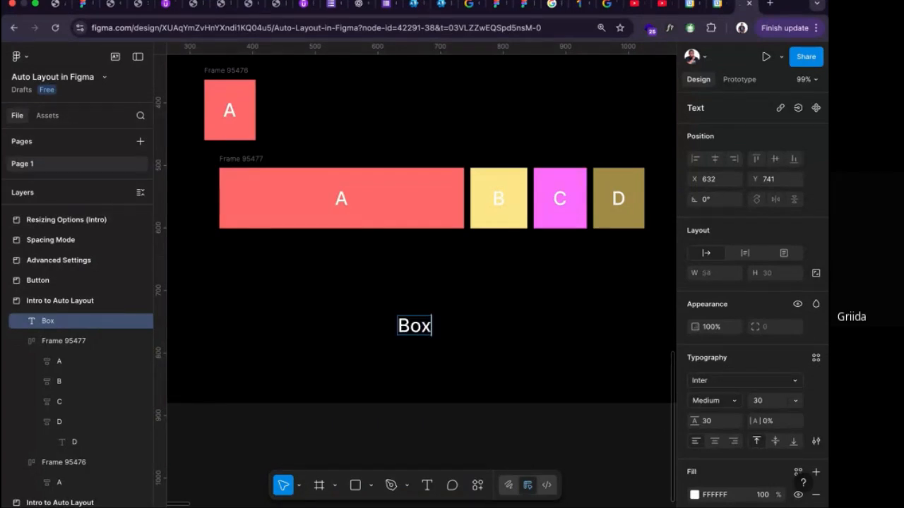
{"action": "type", "text": "Model"}
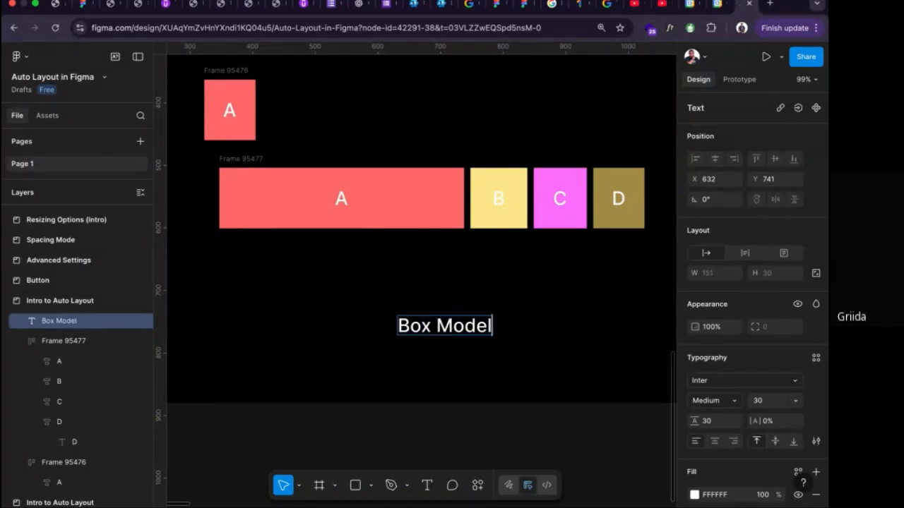
{"action": "scroll", "coordinate": [524, 344], "scroll_direction": "right", "scroll_amount": 1}
{"action": "key", "text": "Escape"}
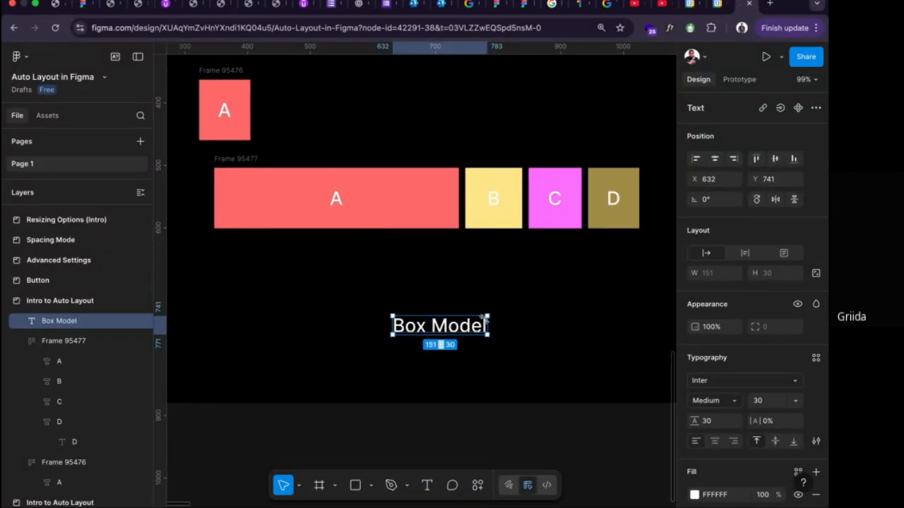
Move the Box Model label closer to the frame, duplicate it just beneath, and change the copy's text to "Content".
{"action": "left_click_drag", "start_coordinate": [446, 331], "coordinate": [433, 304]}
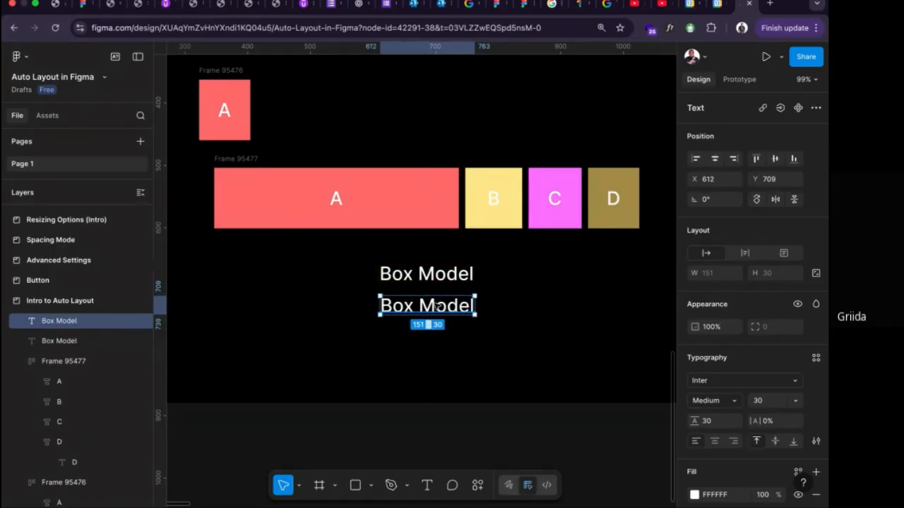
{"action": "type", "text": "C"}
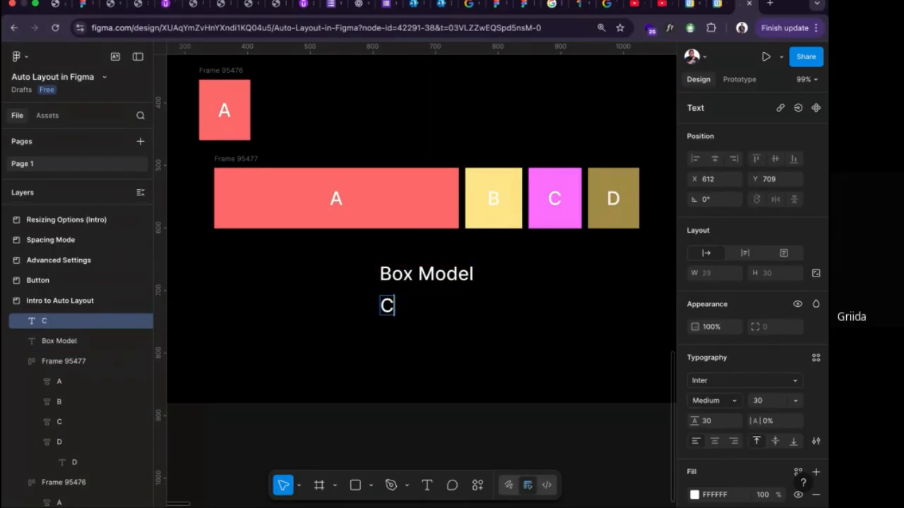
{"action": "type", "text": "ontent"}
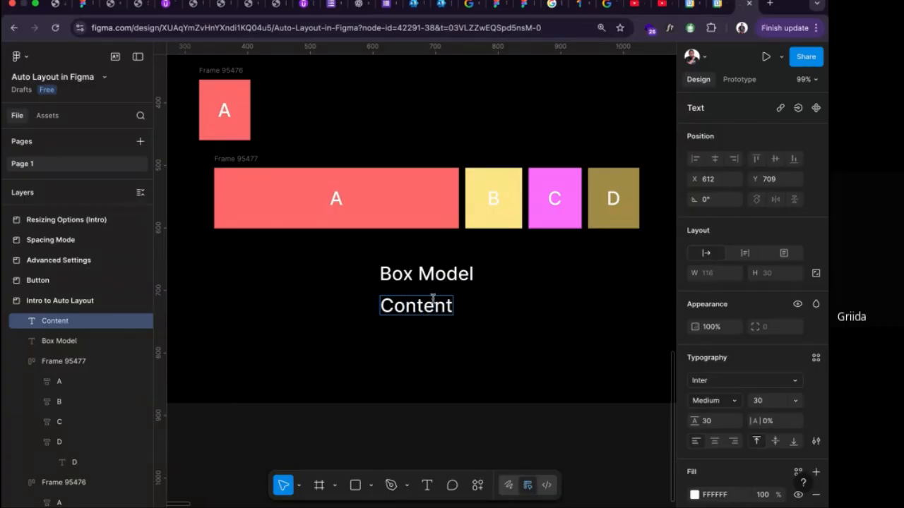
{"action": "key", "text": "Escape"}
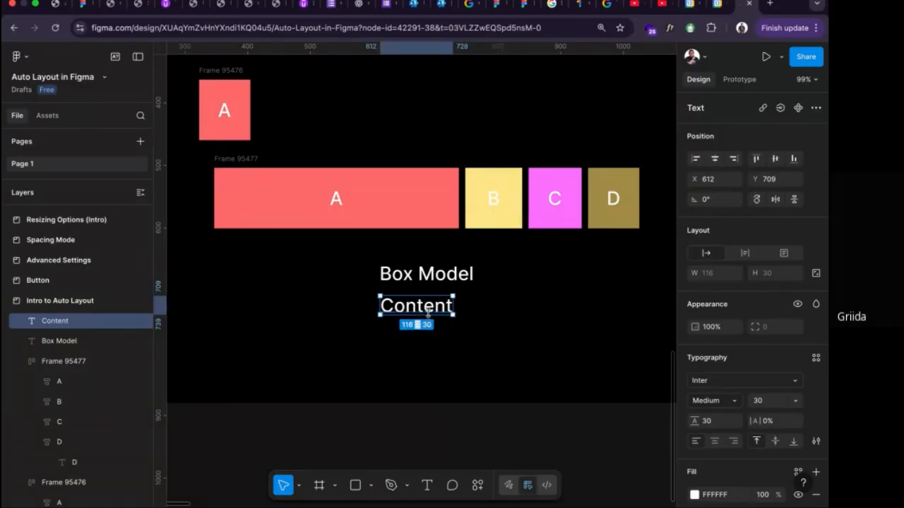
Duplicate the Content label directly beneath it and change the copy's text to "Padding".
{"action": "left_click_drag", "start_coordinate": [429, 309], "coordinate": [427, 337]}
{"action": "double_click", "coordinate": [427, 339]}
{"action": "type", "text": "Pa"}
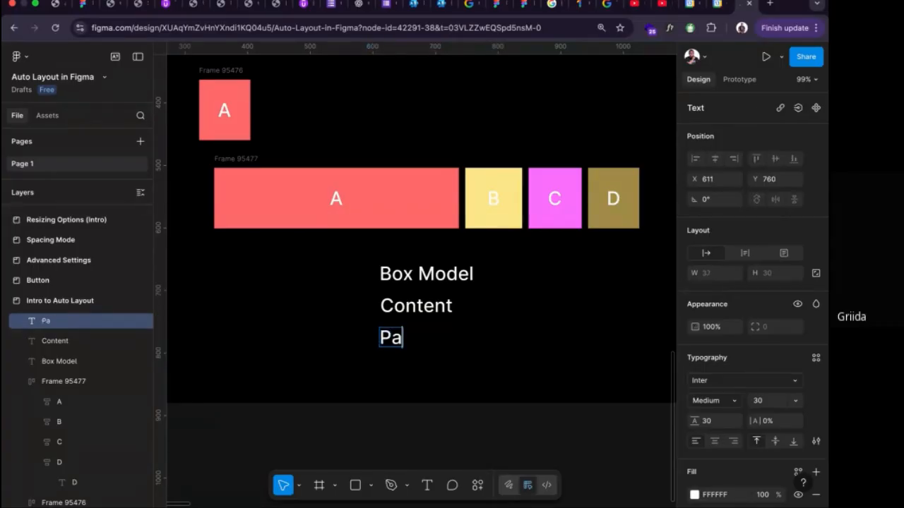
{"action": "type", "text": "dding"}
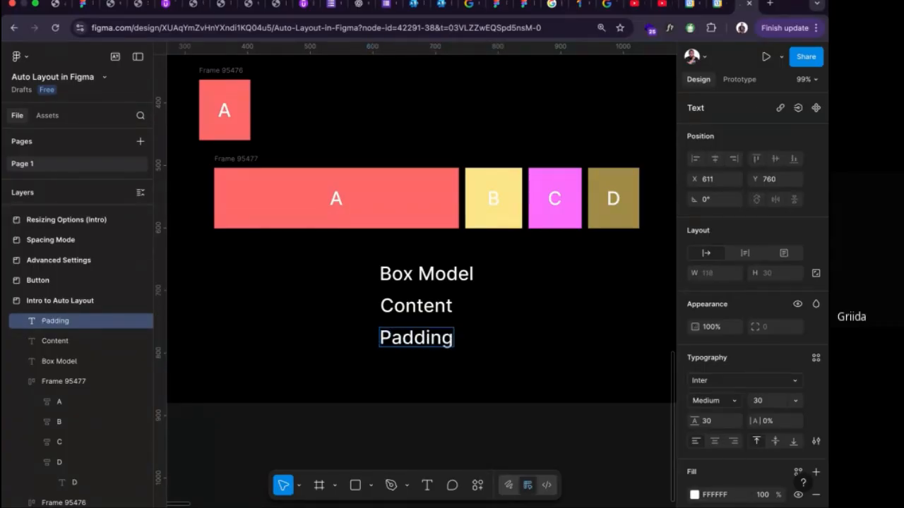
{"action": "key", "text": "Escape"}
Duplicate the Padding label directly beneath it and change the copy's text to "Border".
{"action": "left_click_drag", "start_coordinate": [417, 344], "coordinate": [417, 370]}
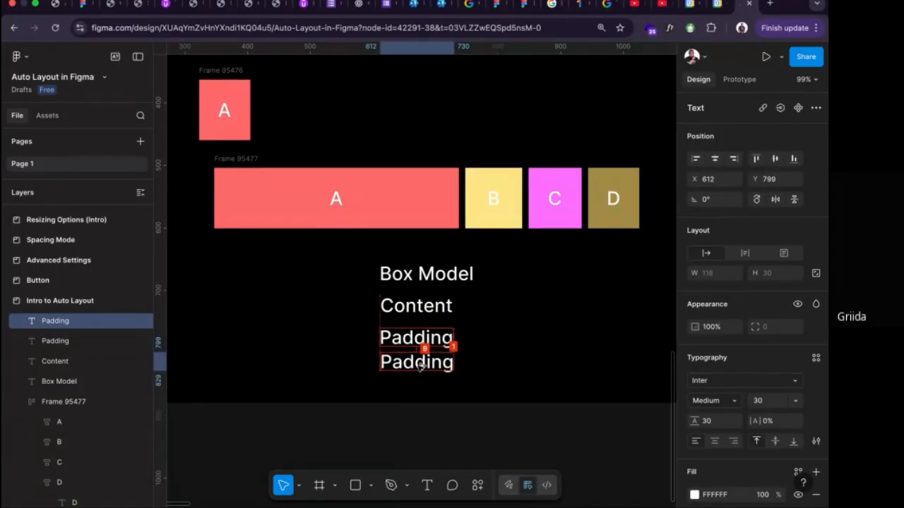
{"action": "double_click", "coordinate": [417, 370]}
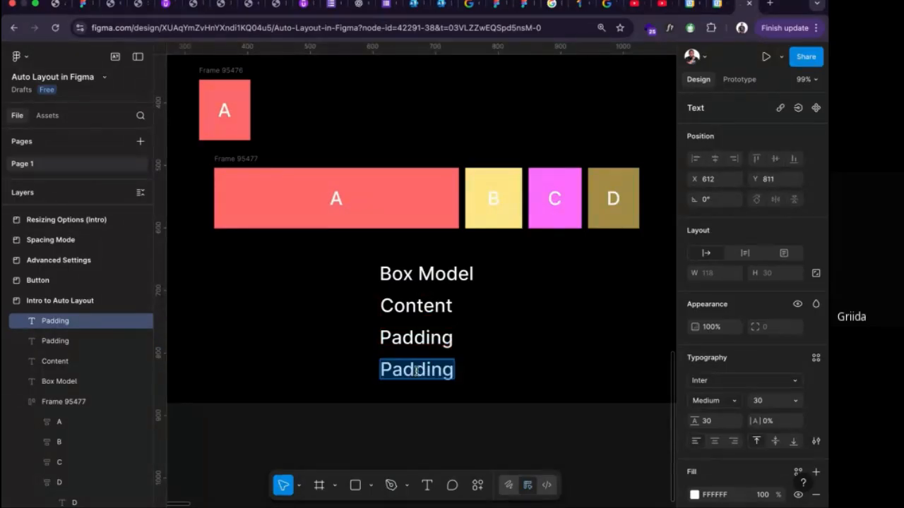
{"action": "type", "text": "Border"}
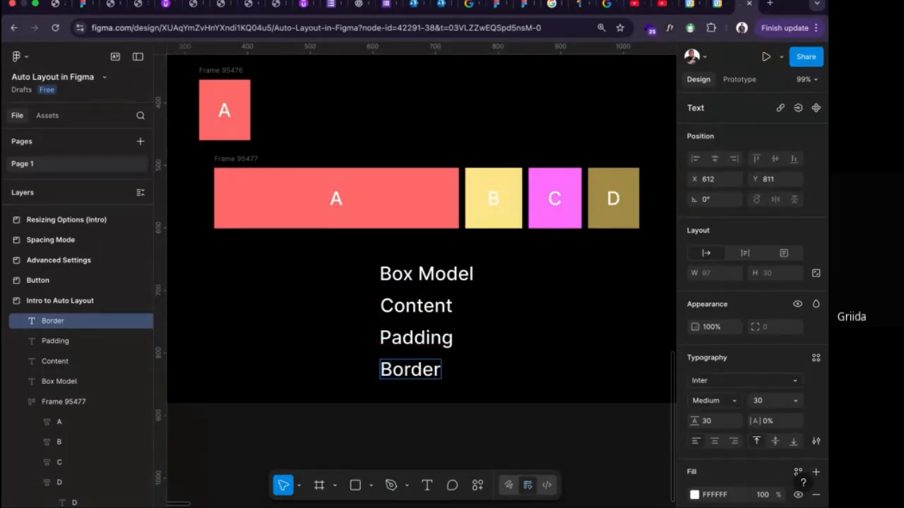
{"action": "key", "text": "Escape"}
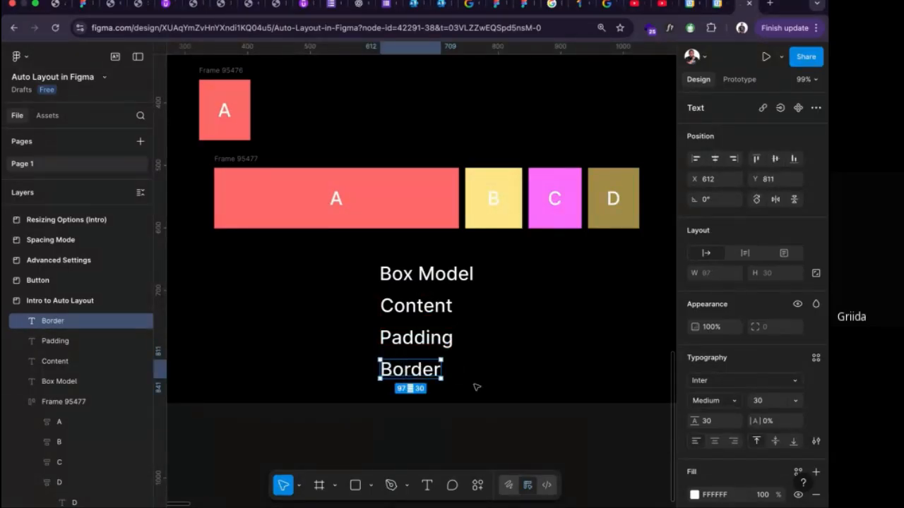
Duplicate the Border label to the right of the original and change the copy's text to "Margin".
{"action": "left_click_drag", "start_coordinate": [423, 374], "coordinate": [523, 374], "text": "alt"}
{"action": "double_click", "coordinate": [523, 374]}
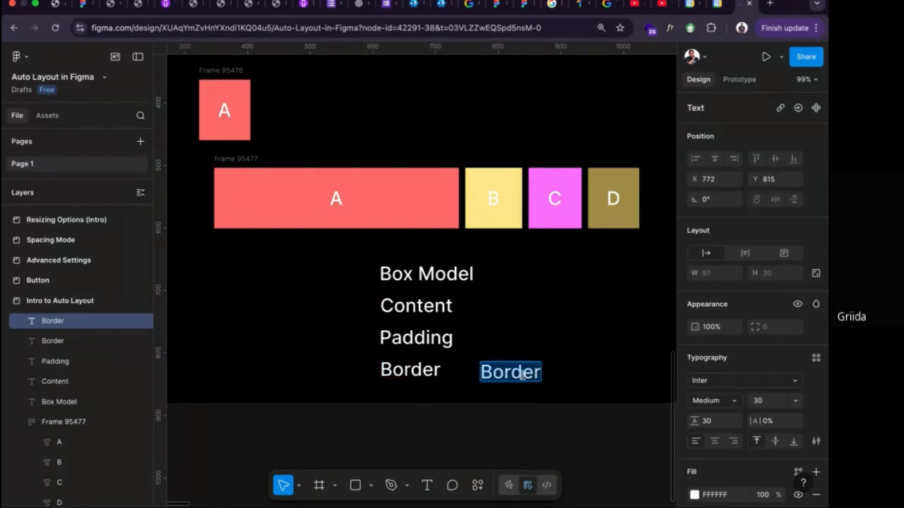
{"action": "type", "text": "MArginb"}
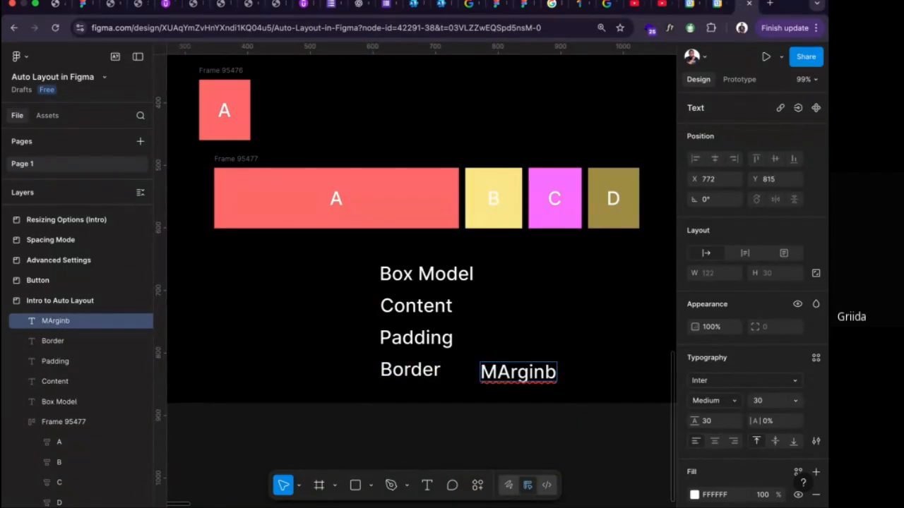
{"action": "key", "text": "BackSpace"}
{"action": "key", "text": "BackSpace"}
{"action": "key", "text": "BackSpace"}
{"action": "key", "text": "BackSpace"}
{"action": "key", "text": "BackSpace"}
{"action": "key", "text": "BackSpace"}
{"action": "type", "text": "a"}
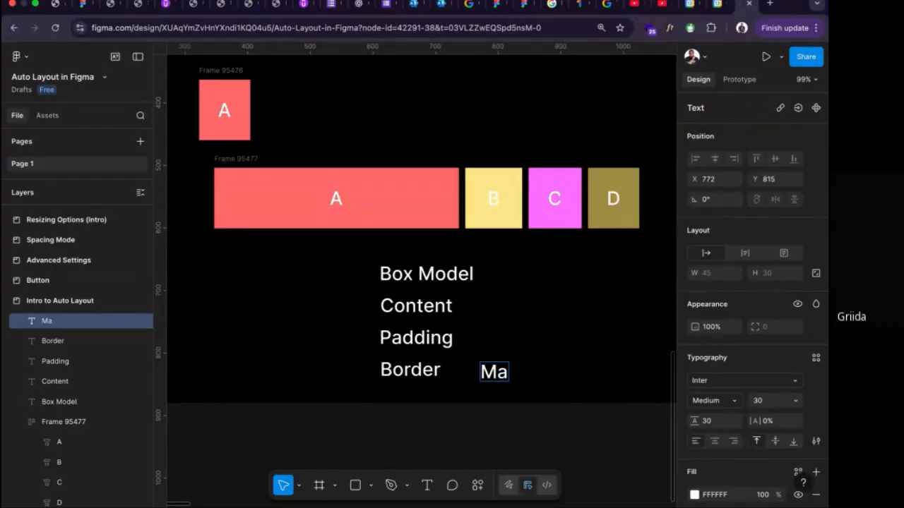
{"action": "type", "text": "rgin"}
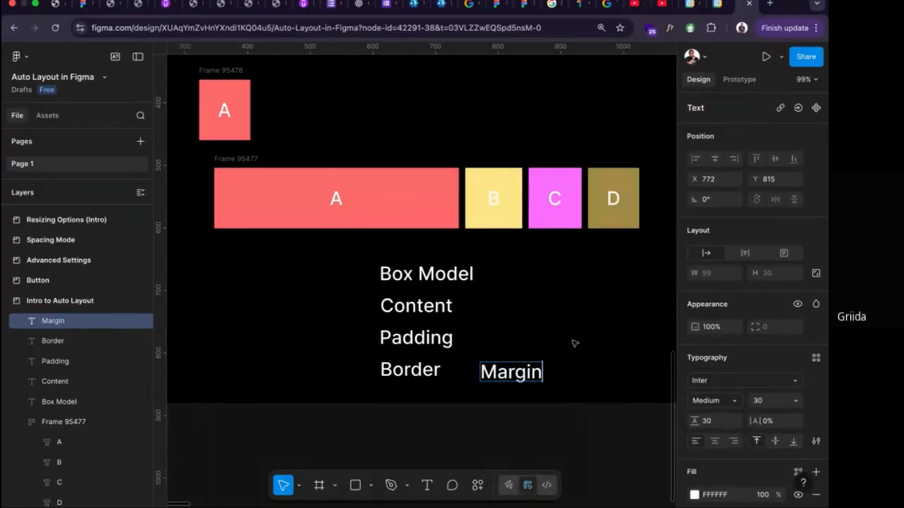
{"action": "key", "text": "Escape"}
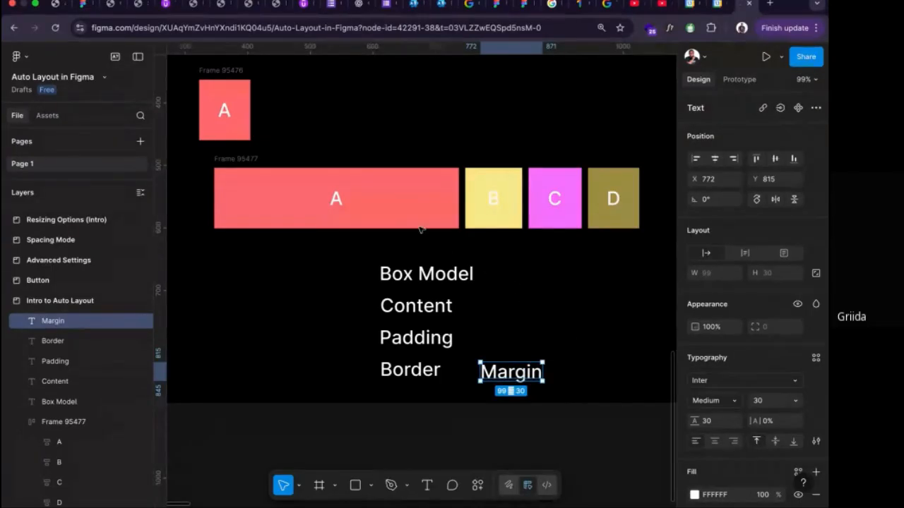
{"action": "left_click", "coordinate": [337, 201]}
{"action": "double_click", "coordinate": [337, 201]}
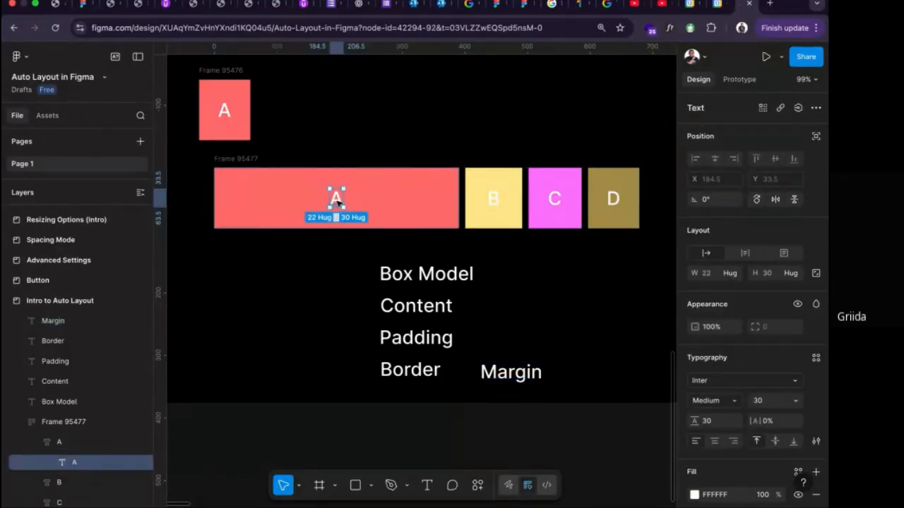
{"action": "left_click", "coordinate": [449, 273]}
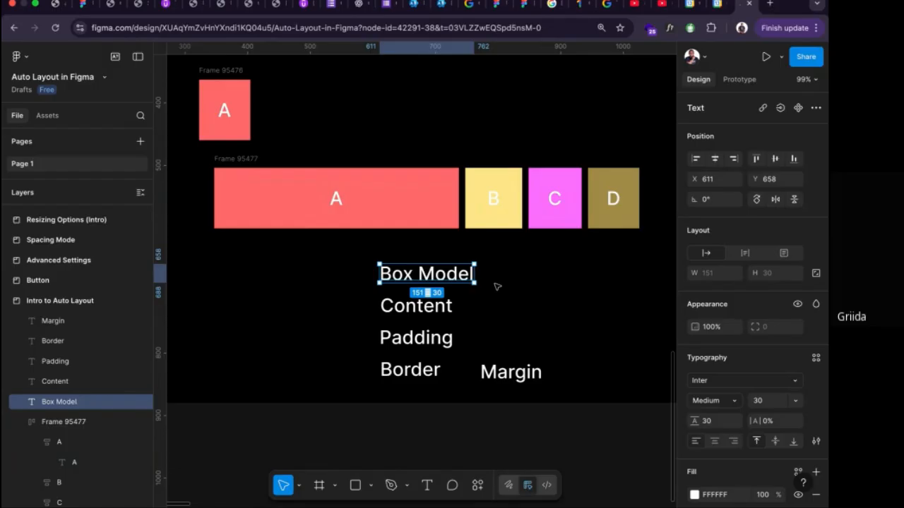
Draw a rectangle about 55 by 74 in the empty area below and to the right of square D.
{"action": "scroll", "coordinate": [497, 287], "scroll_direction": "right", "scroll_amount": 4}
{"action": "scroll", "coordinate": [497, 287], "scroll_direction": "left", "scroll_amount": 1}
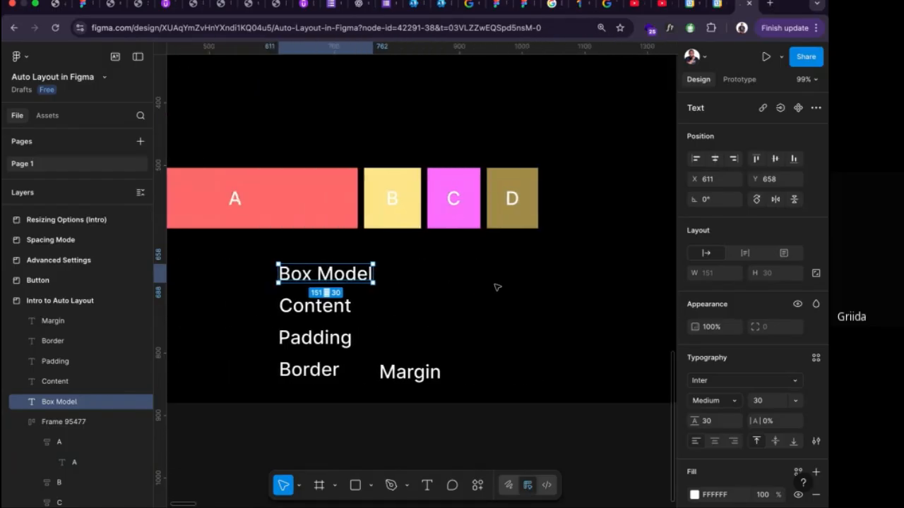
{"action": "key", "text": "r"}
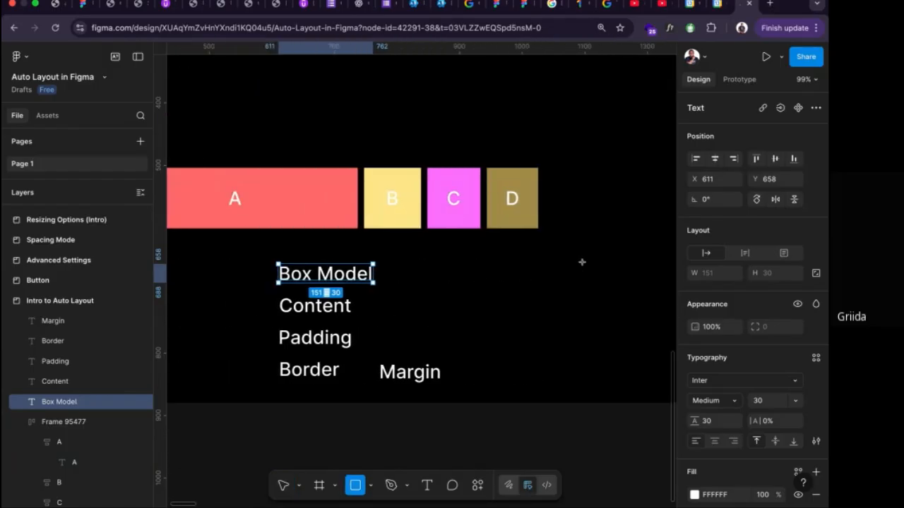
{"action": "scroll", "coordinate": [578, 255], "scroll_direction": "right", "scroll_amount": 5}
{"action": "left_click_drag", "start_coordinate": [484, 244], "coordinate": [521, 292]}
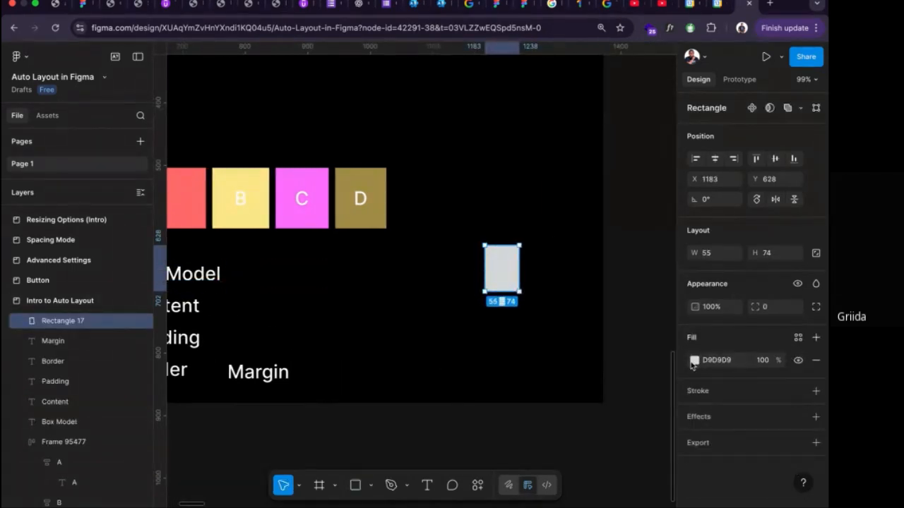
Change the new rectangle's fill to the purple-blue color 6600FF.
{"action": "left_click", "coordinate": [694, 361]}
{"action": "left_click", "coordinate": [656, 289]}
{"action": "left_click", "coordinate": [624, 320]}
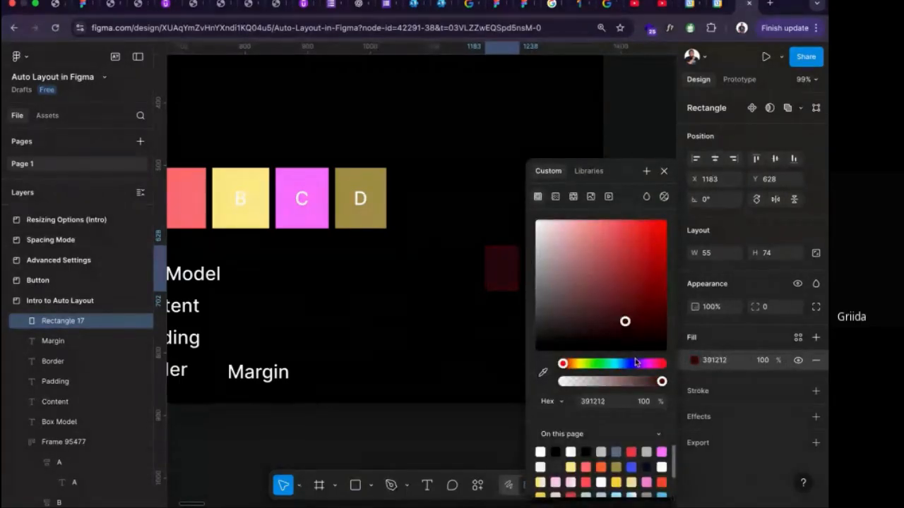
{"action": "left_click", "coordinate": [635, 364]}
{"action": "left_click_drag", "start_coordinate": [654, 306], "coordinate": [665, 221]}
{"action": "left_click", "coordinate": [525, 403]}
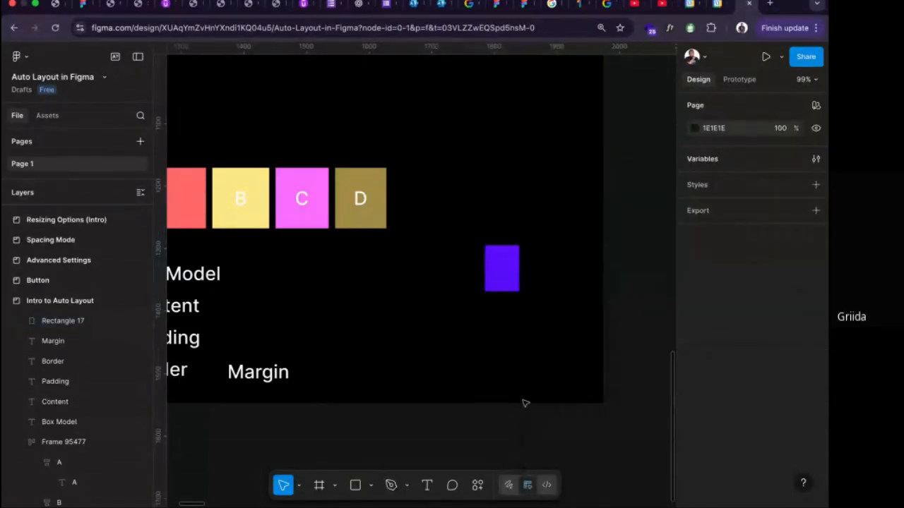
{"action": "left_click", "coordinate": [503, 287]}
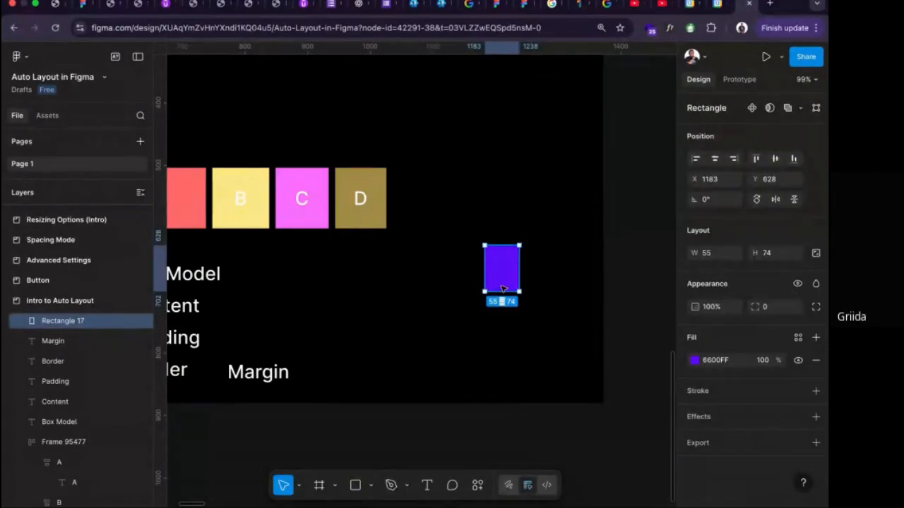
Sketch a freehand closed outline around the purple rectangle with the Pencil tool.
{"action": "scroll", "coordinate": [503, 288], "scroll_direction": "left", "scroll_amount": 3}
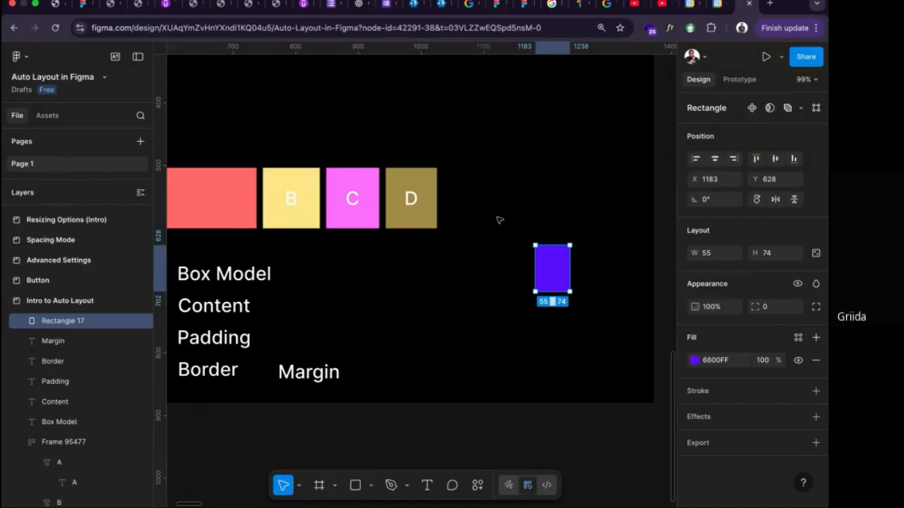
{"action": "left_click", "coordinate": [406, 485]}
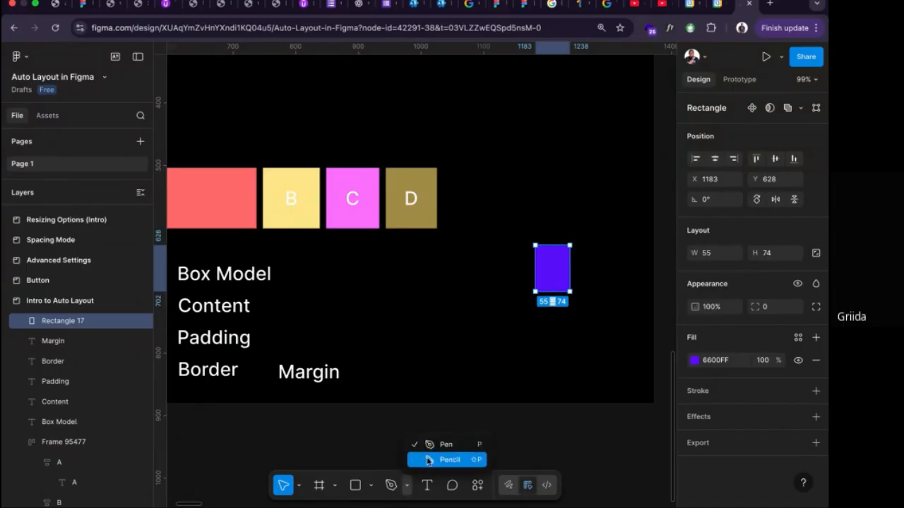
{"action": "left_click", "coordinate": [427, 461]}
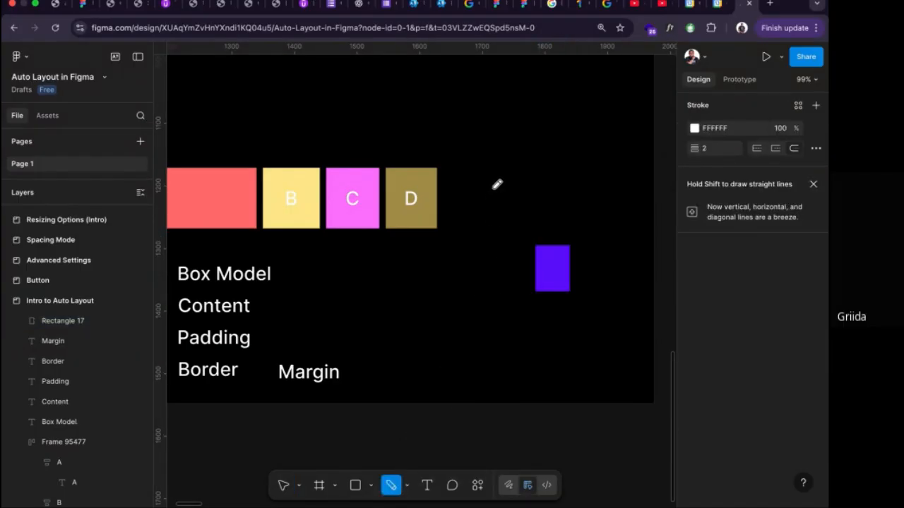
{"action": "mouse_move", "coordinate": [493, 189]}
{"action": "left_mouse_down"}
{"action": "mouse_move", "coordinate": [512, 333]}
{"action": "mouse_move", "coordinate": [610, 331]}
{"action": "mouse_move", "coordinate": [632, 231]}
{"action": "mouse_move", "coordinate": [550, 181]}
{"action": "mouse_move", "coordinate": [493, 176]}
{"action": "mouse_move", "coordinate": [495, 185]}
{"action": "left_mouse_up"}
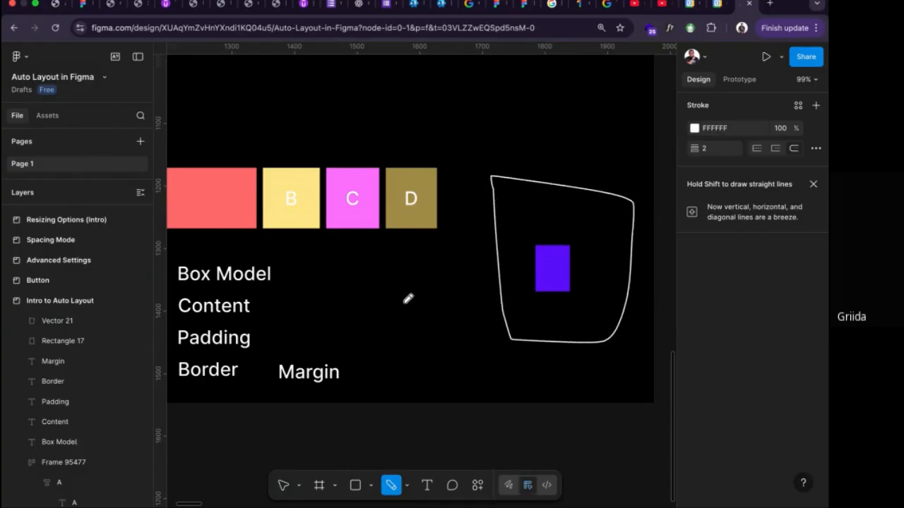
{"action": "key", "text": "Escape"}
Move the purple rectangle around inside the hand-drawn outline, and delete the outline.
{"action": "mouse_move", "coordinate": [552, 275]}
{"action": "left_mouse_down"}
{"action": "mouse_move", "coordinate": [623, 286]}
{"action": "mouse_move", "coordinate": [518, 280]}
{"action": "mouse_move", "coordinate": [552, 212]}
{"action": "mouse_move", "coordinate": [581, 279]}
{"action": "mouse_move", "coordinate": [602, 299]}
{"action": "mouse_move", "coordinate": [595, 290]}
{"action": "left_mouse_up"}
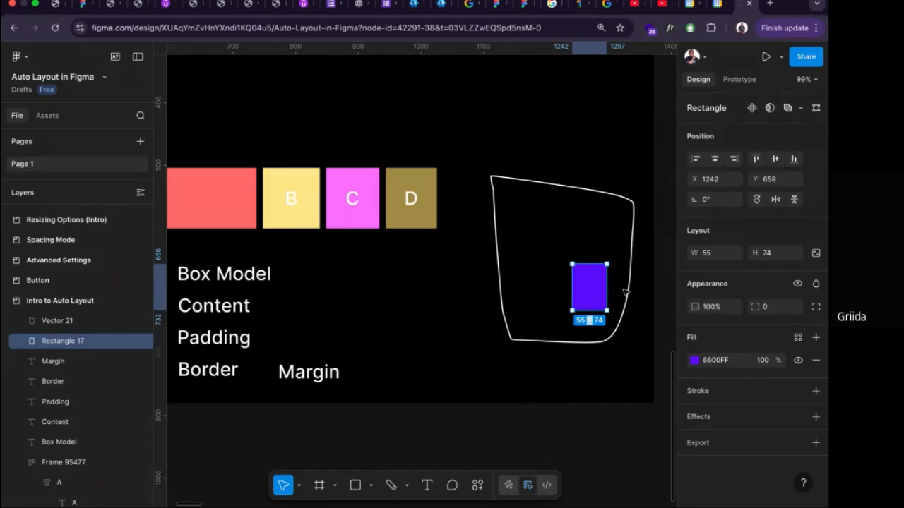
{"action": "left_click_drag", "start_coordinate": [601, 291], "coordinate": [582, 278]}
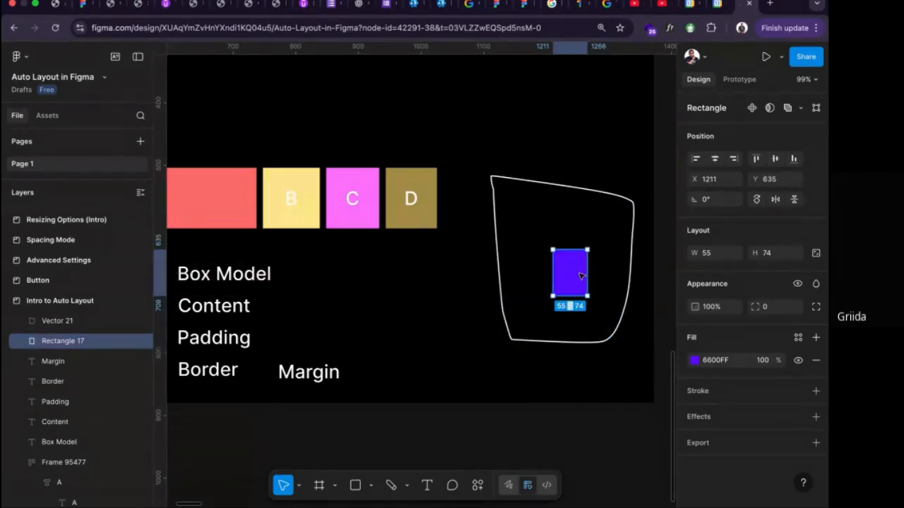
{"action": "left_click", "coordinate": [630, 282]}
{"action": "key", "text": "Delete"}
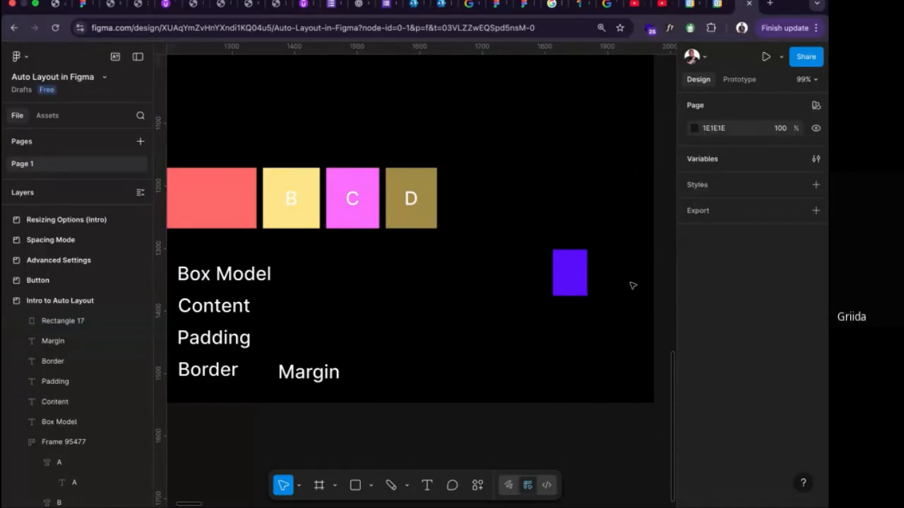
Move the purple rectangle slightly down and to the left, to about X 1175, Y 647.
{"action": "left_click", "coordinate": [574, 277]}
{"action": "double_click", "coordinate": [574, 279]}
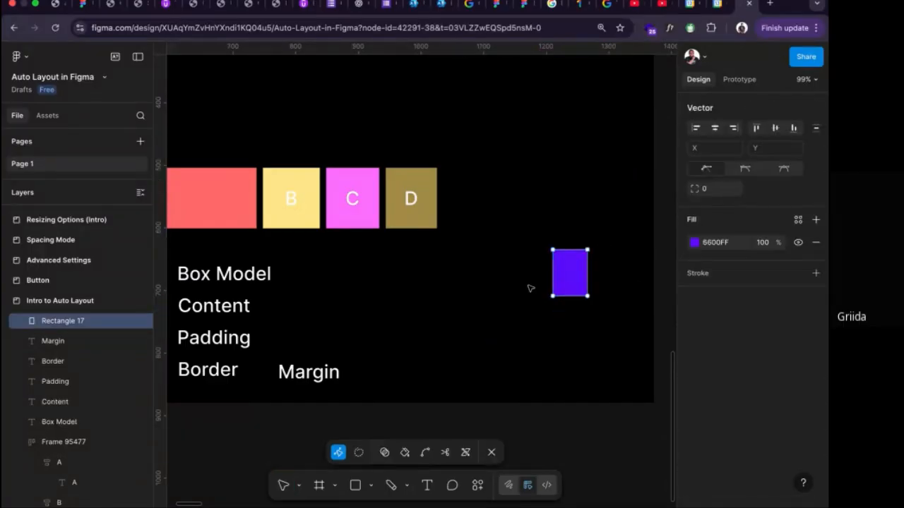
{"action": "key", "text": "Escape"}
{"action": "left_click_drag", "start_coordinate": [569, 277], "coordinate": [545, 283]}
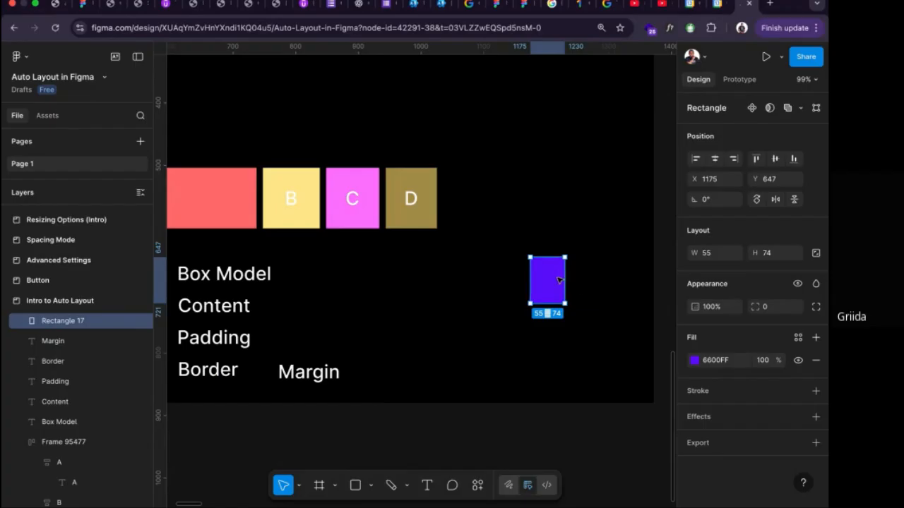
Wrap the purple rectangle in an auto layout frame with horizontal padding 38 and vertical padding 54.
{"action": "key", "text": "shift+a"}
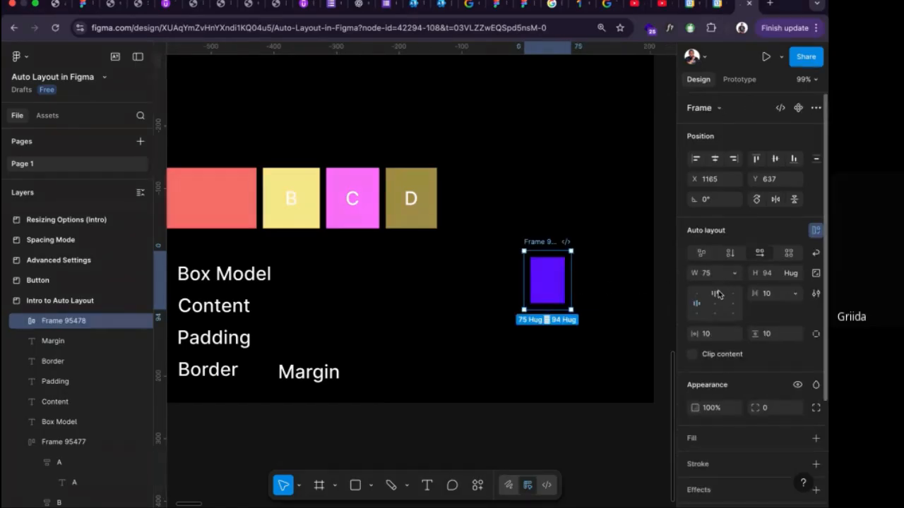
{"action": "scroll", "coordinate": [718, 294], "scroll_direction": "down", "scroll_amount": 2}
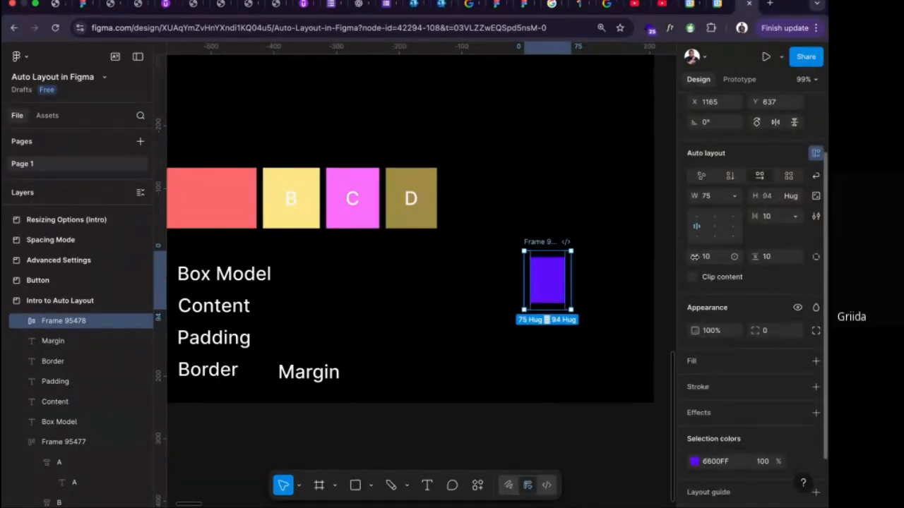
{"action": "left_click_drag", "start_coordinate": [694, 256], "coordinate": [793, 258]}
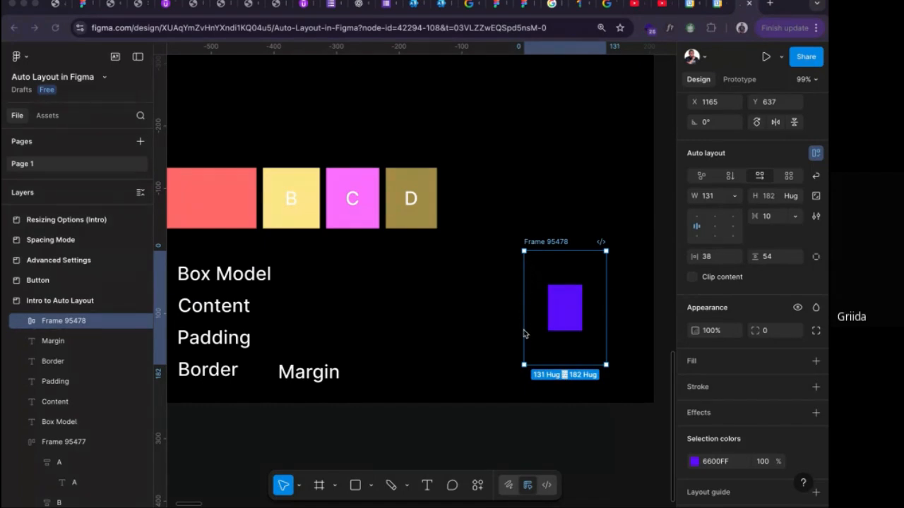
Add an inside stroke to the auto layout frame with weight 3 and the light color EDEDED.
{"action": "scroll", "coordinate": [761, 346], "scroll_direction": "down", "scroll_amount": 1}
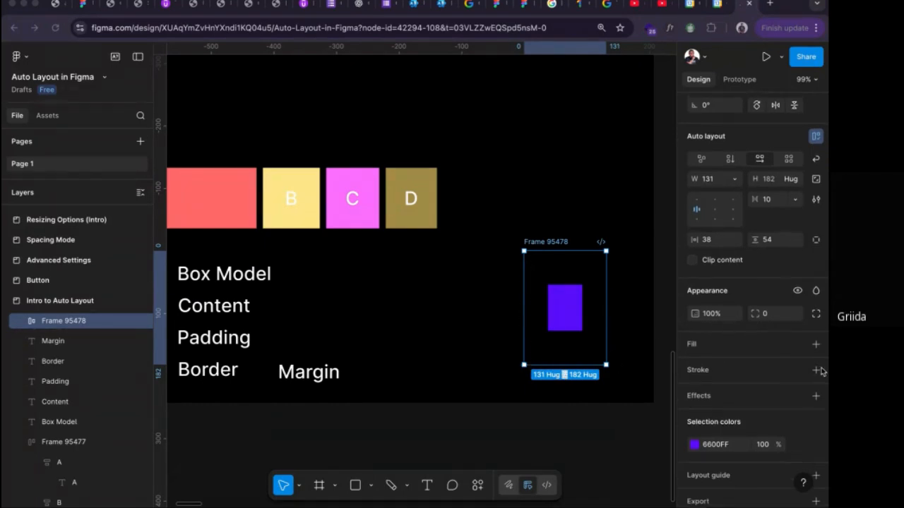
{"action": "left_click", "coordinate": [817, 371]}
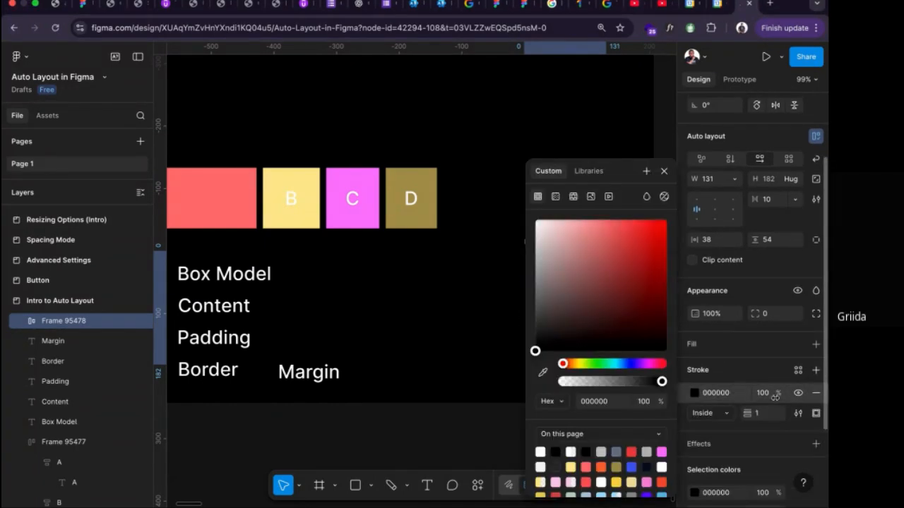
{"action": "left_click", "coordinate": [757, 413]}
{"action": "type", "text": "3"}
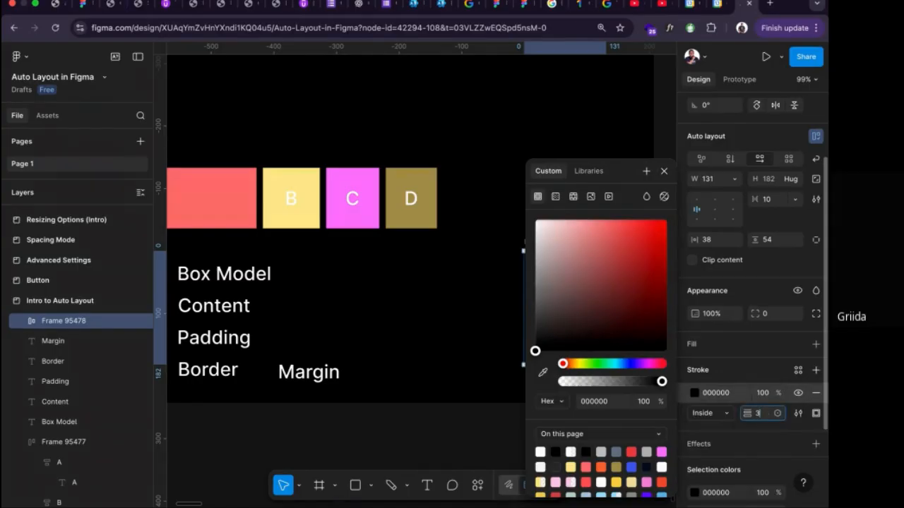
{"action": "left_click_drag", "start_coordinate": [585, 297], "coordinate": [523, 232]}
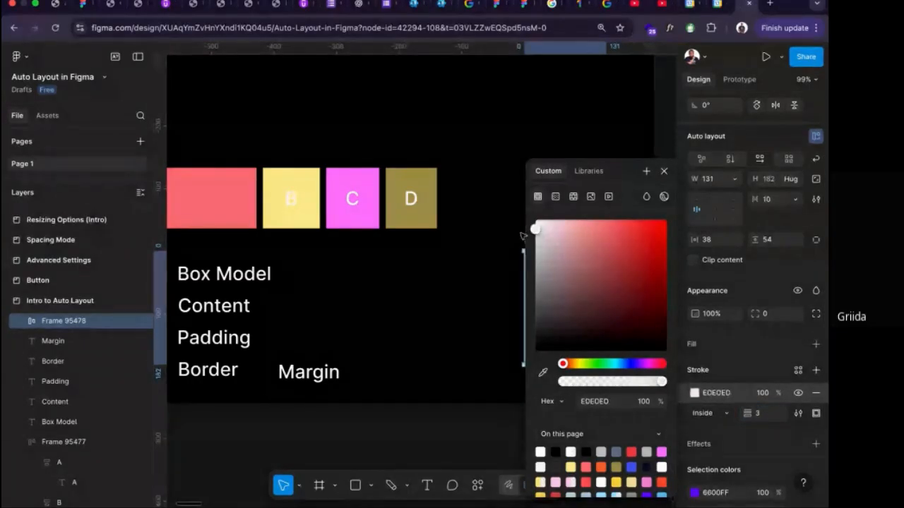
{"action": "left_click", "coordinate": [490, 244]}
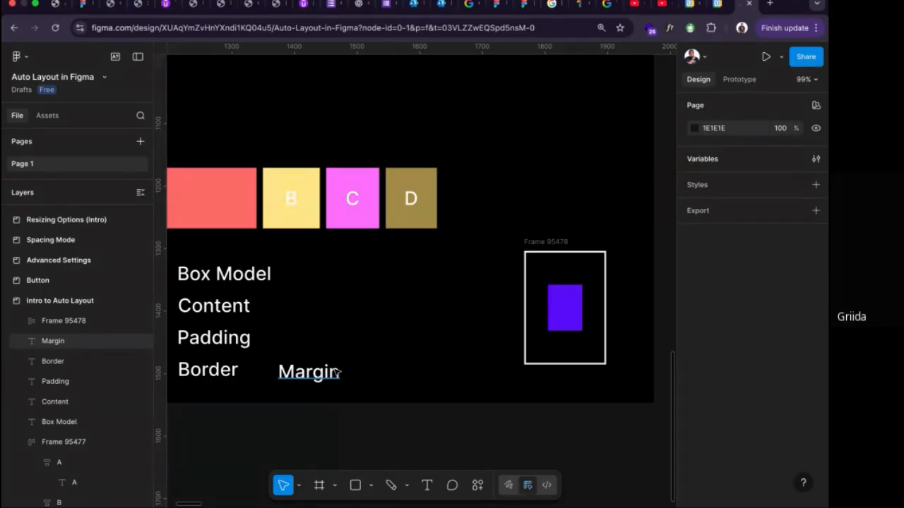
Duplicate the bordered frame to the left of the original and move the original to leave a gap of 10 between them.
{"action": "left_click", "coordinate": [545, 243]}
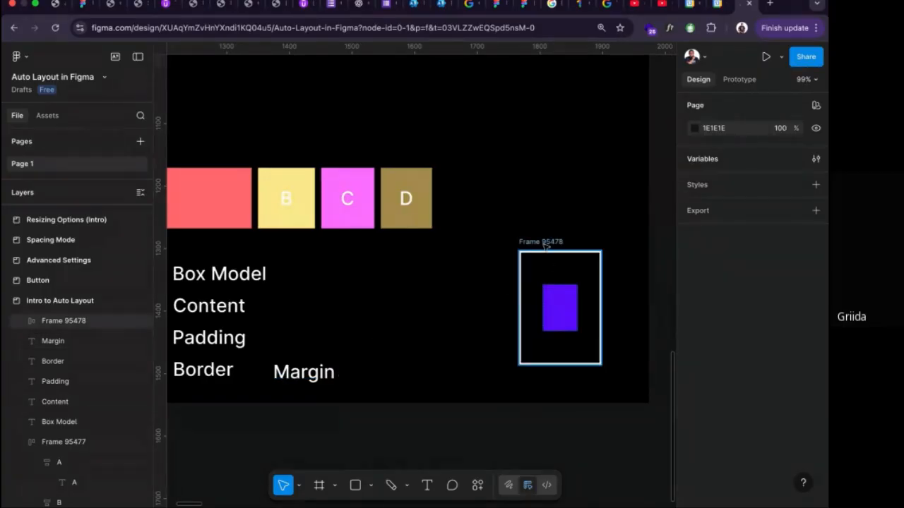
{"action": "left_click_drag", "start_coordinate": [545, 243], "coordinate": [448, 245]}
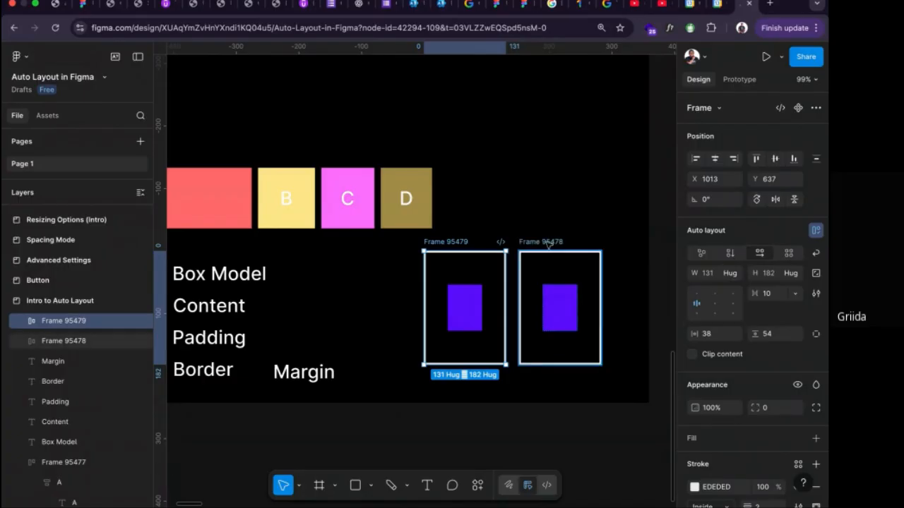
{"action": "mouse_move", "coordinate": [548, 243]}
{"action": "left_mouse_down"}
{"action": "mouse_move", "coordinate": [534, 243]}
{"action": "mouse_move", "coordinate": [542, 244]}
{"action": "left_mouse_up"}
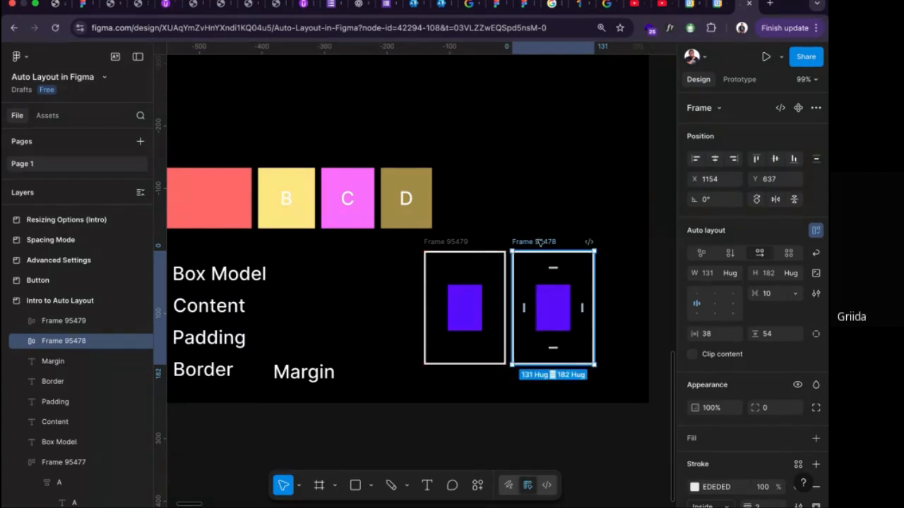
Select both bordered frames and turn off their visibility.
{"action": "left_click", "coordinate": [454, 242], "text": "shift"}
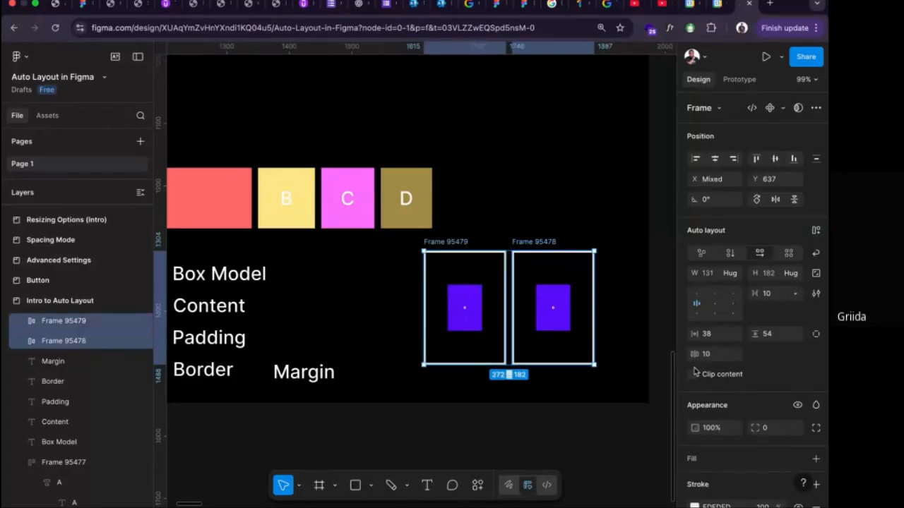
{"action": "left_click", "coordinate": [795, 406]}
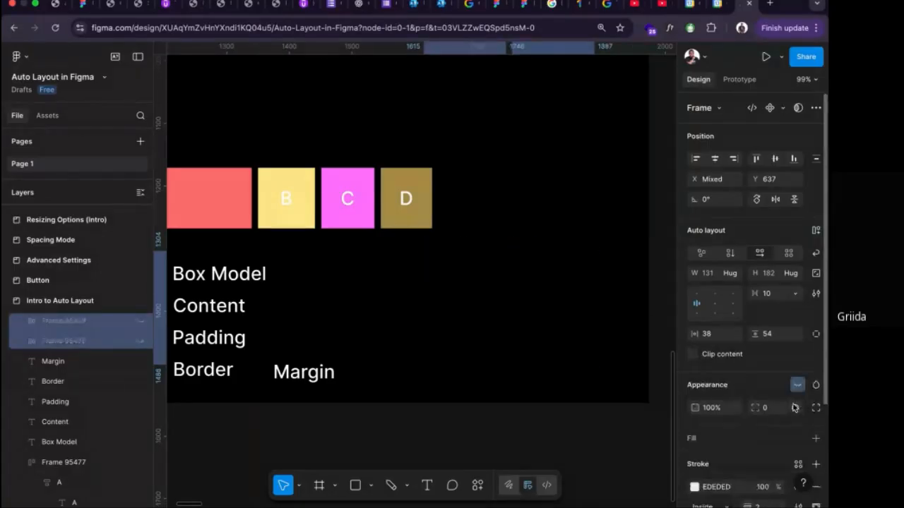
Undo hiding the two bordered frames and turn off the visibility of their EDEDED stroke instead.
{"action": "key", "text": "super+z"}
{"action": "scroll", "coordinate": [805, 422], "scroll_direction": "down", "scroll_amount": 4}
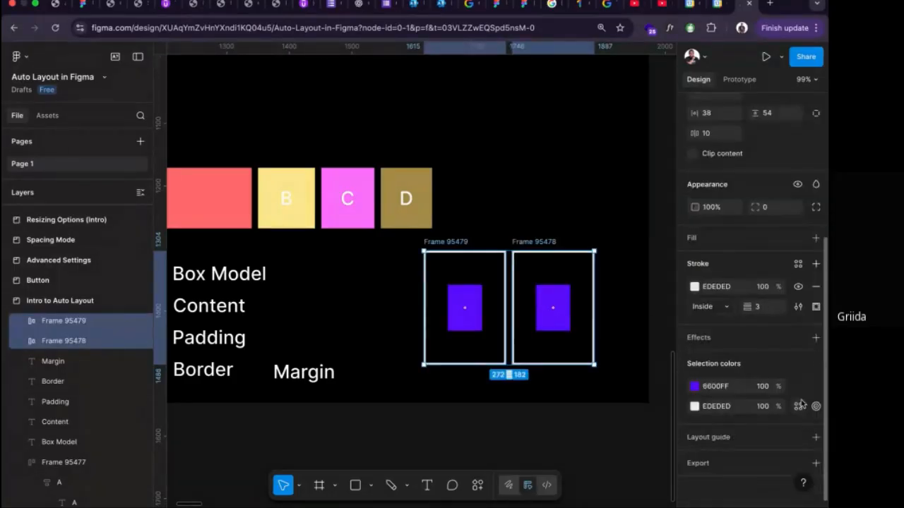
{"action": "left_click", "coordinate": [798, 287]}
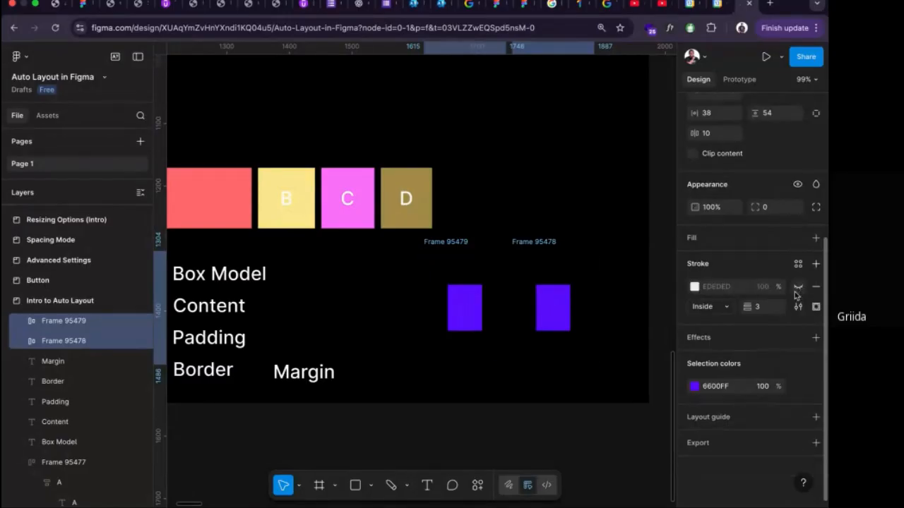
{"action": "left_click", "coordinate": [597, 397]}
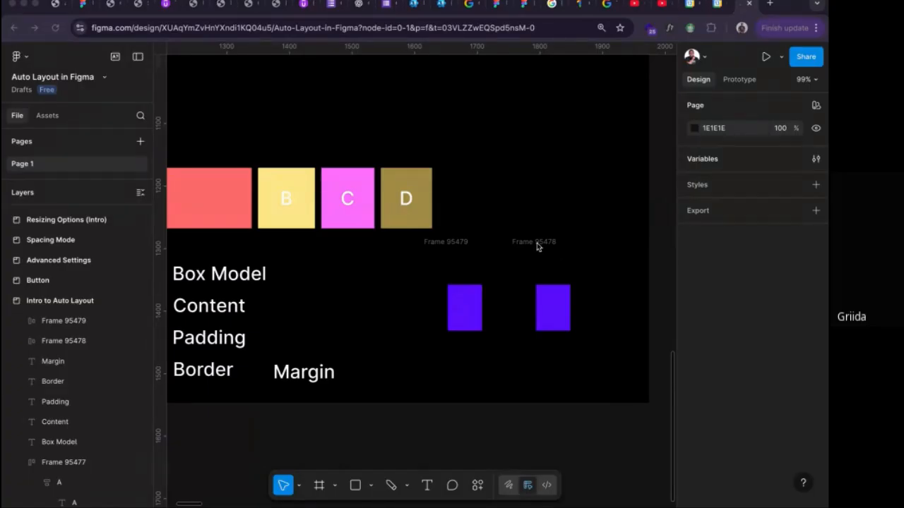
Delete both example frames with the purple rectangles beside the box model labels.
{"action": "left_click", "coordinate": [462, 244]}
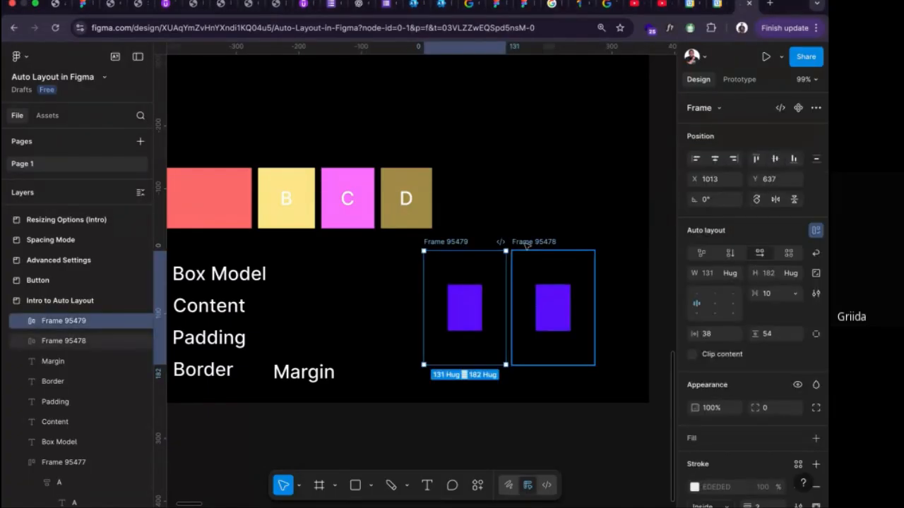
{"action": "left_click", "coordinate": [526, 244], "text": "shift"}
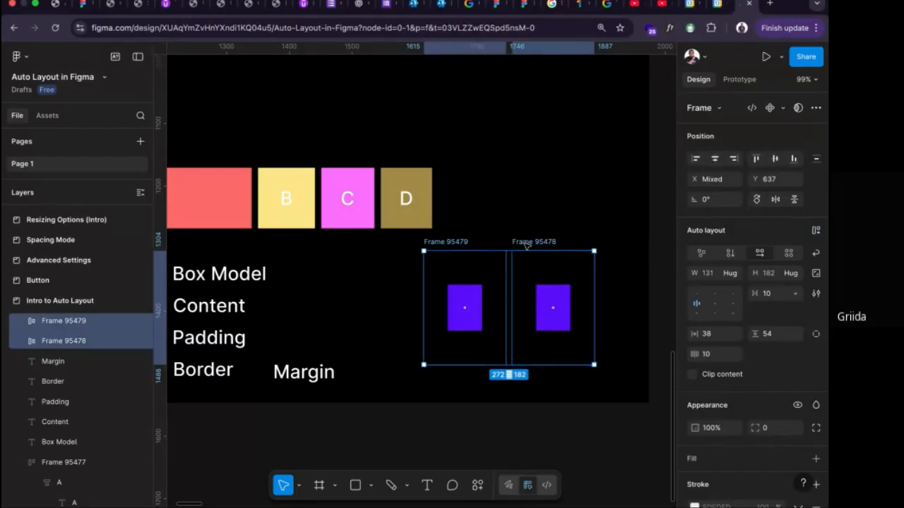
{"action": "key", "text": "Delete"}
{"action": "scroll", "coordinate": [526, 245], "scroll_direction": "left", "scroll_amount": 5}
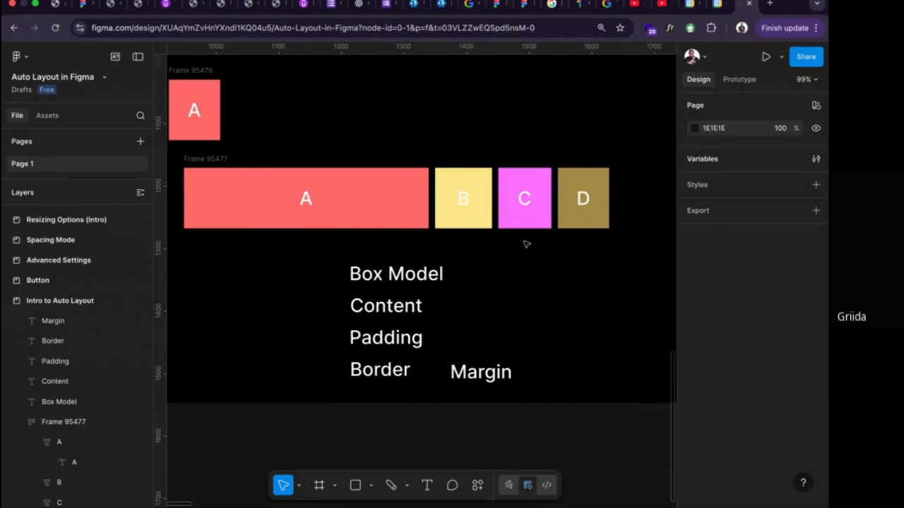
Draw a rectangle about 267 by 75 below the "Get started" text in the Button frame.
{"action": "left_click", "coordinate": [476, 368]}
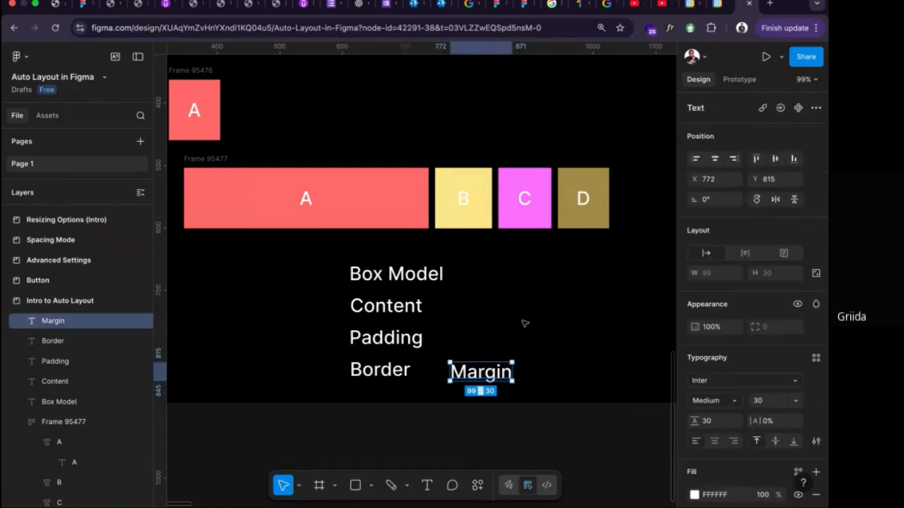
{"action": "scroll", "coordinate": [524, 321], "scroll_direction": "right", "scroll_amount": 2}
{"action": "scroll", "coordinate": [525, 319], "scroll_direction": "down", "scroll_amount": 3}
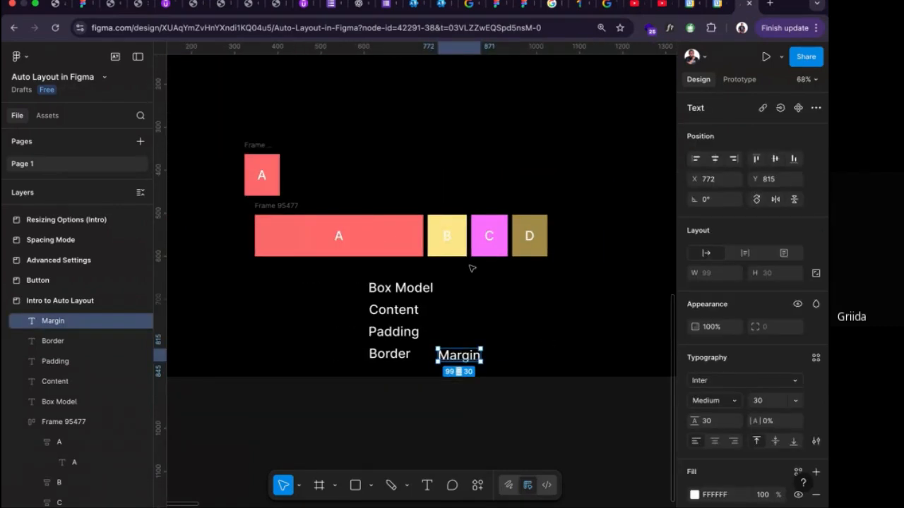
{"action": "scroll", "coordinate": [492, 232], "scroll_direction": "down", "scroll_amount": 4}
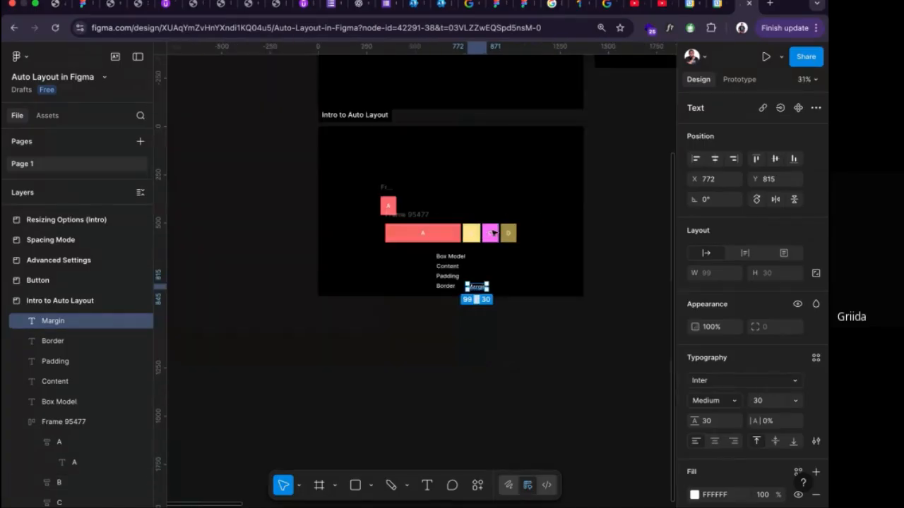
{"action": "scroll", "coordinate": [492, 232], "scroll_direction": "down", "scroll_amount": 2}
{"action": "scroll", "coordinate": [494, 233], "scroll_direction": "right", "scroll_amount": 3}
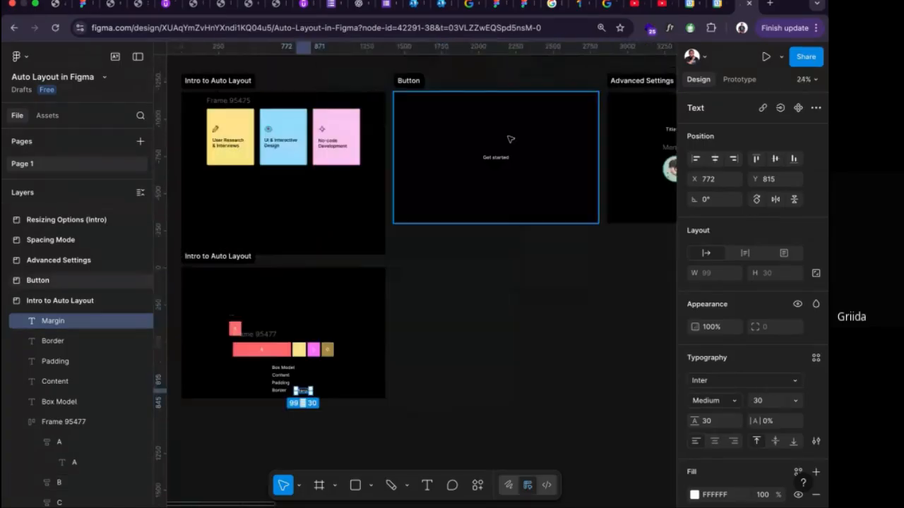
{"action": "scroll", "coordinate": [508, 147], "scroll_direction": "up", "scroll_amount": 5}
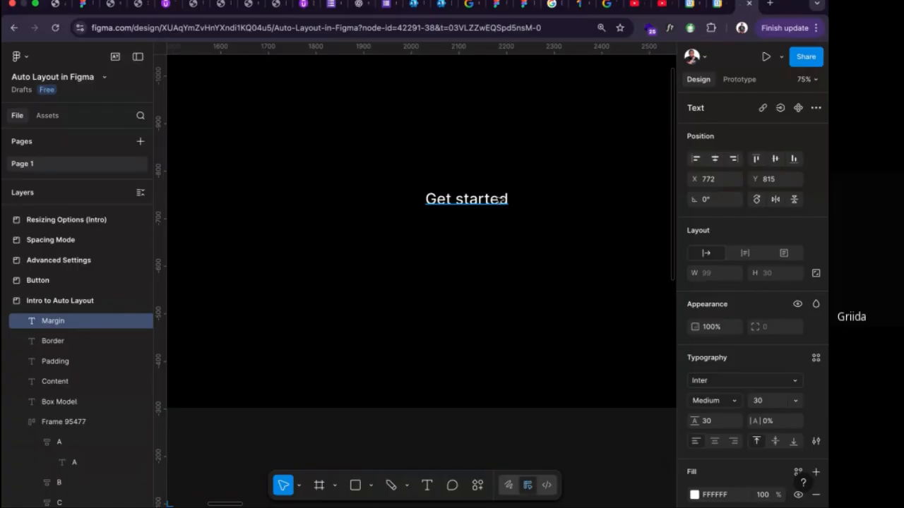
{"action": "scroll", "coordinate": [500, 200], "scroll_direction": "right", "scroll_amount": 1}
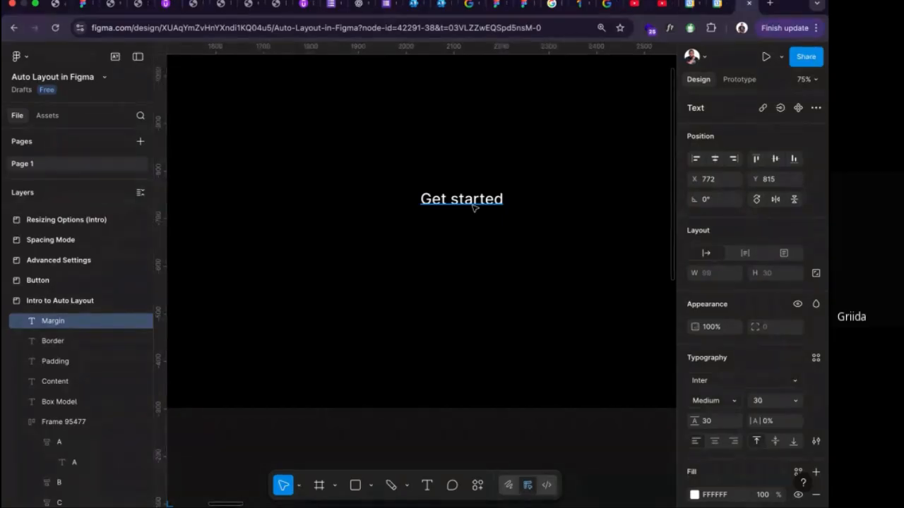
{"action": "scroll", "coordinate": [460, 257], "scroll_direction": "down", "scroll_amount": 1}
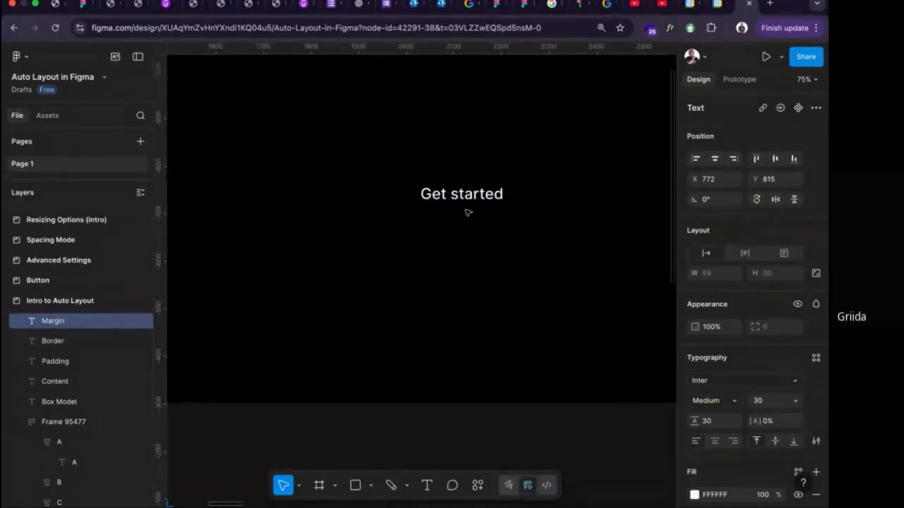
{"action": "key", "text": "r"}
{"action": "left_click_drag", "start_coordinate": [421, 242], "coordinate": [549, 278]}
Add the text "Sign up" over the grey rectangle and center it on the shape.
{"action": "key", "text": "t"}
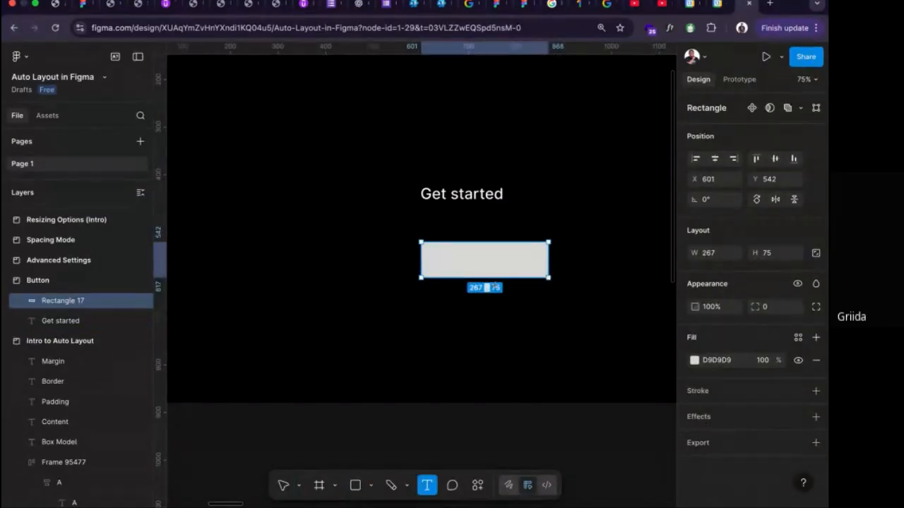
{"action": "left_click", "coordinate": [461, 261]}
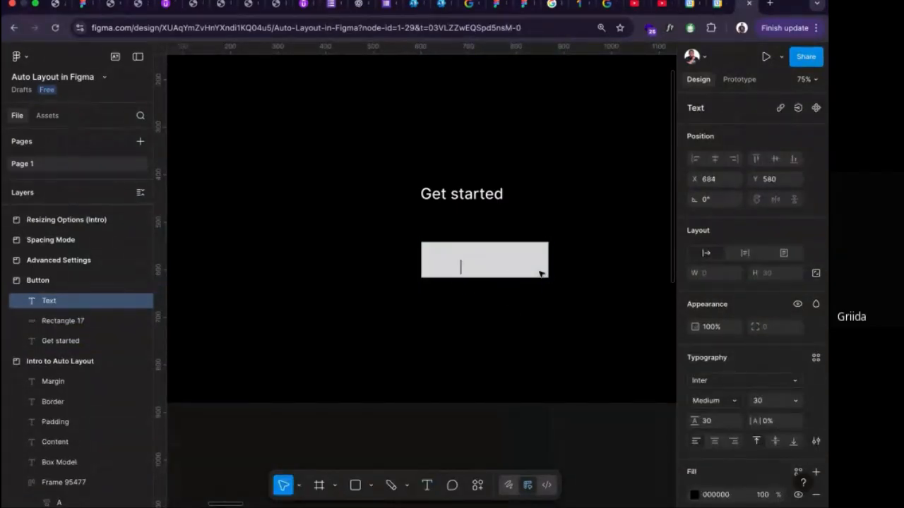
{"action": "type", "text": "g"}
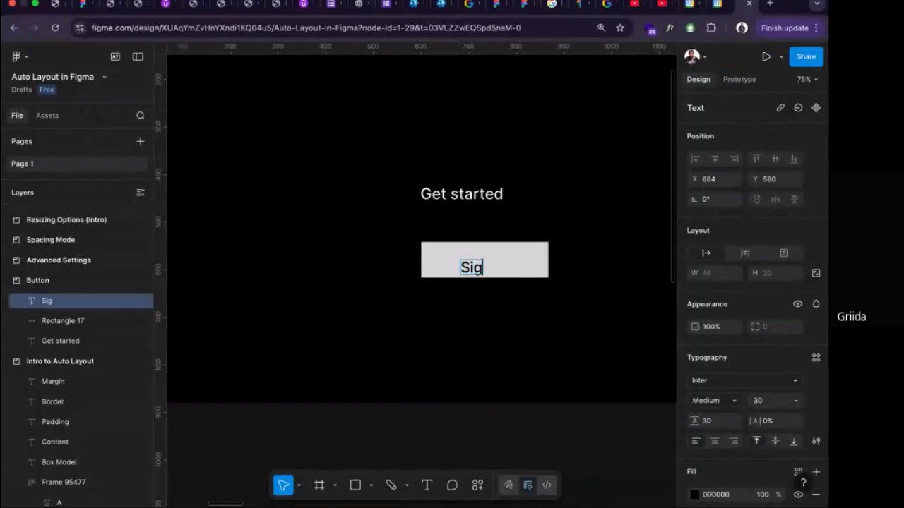
{"action": "type", "text": "n up"}
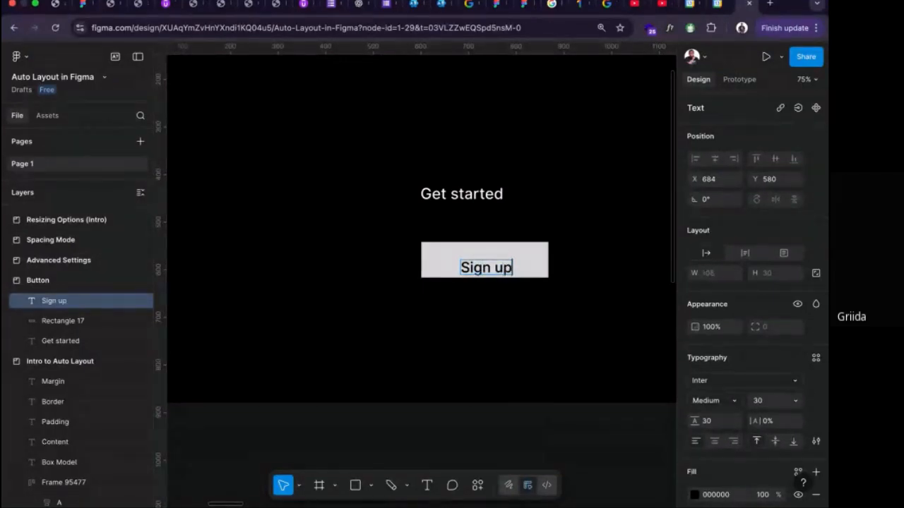
{"action": "key", "text": "Escape"}
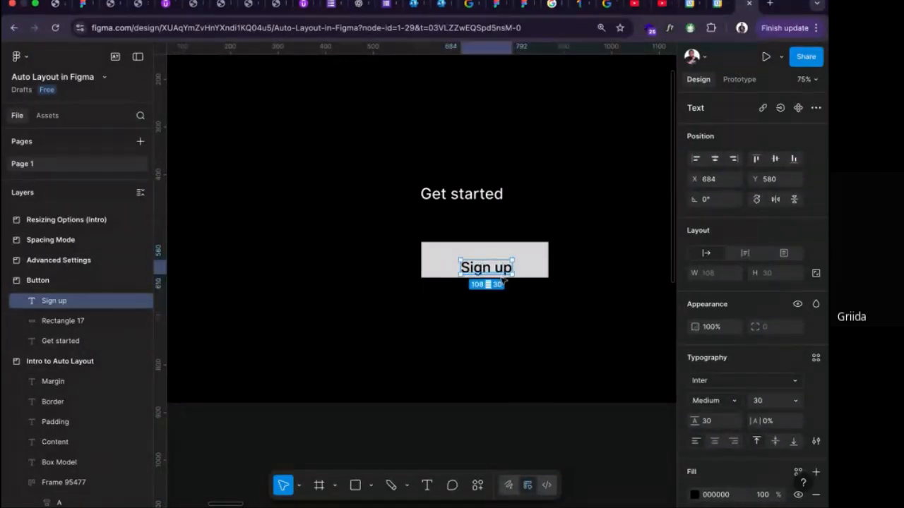
{"action": "left_click_drag", "start_coordinate": [489, 268], "coordinate": [487, 262]}
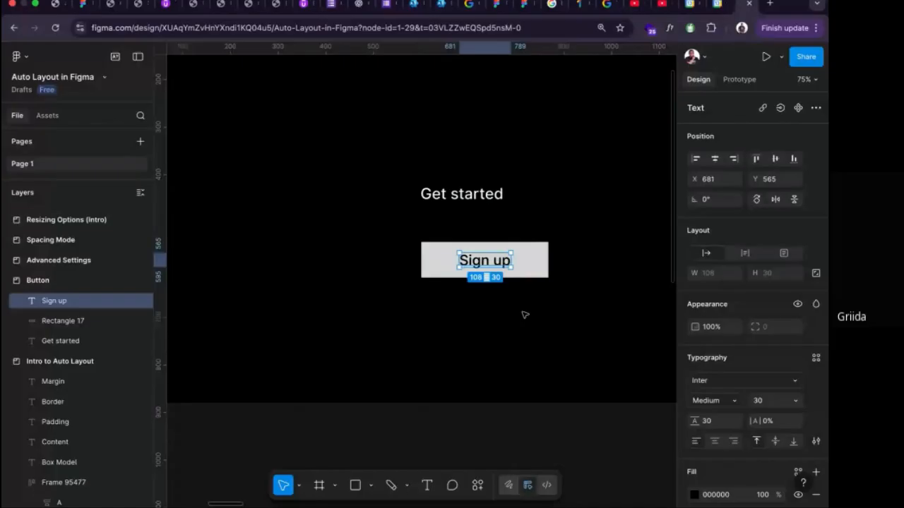
Change the fill of the rectangle behind "Sign up" to the red page color EF4444.
{"action": "left_click", "coordinate": [527, 275]}
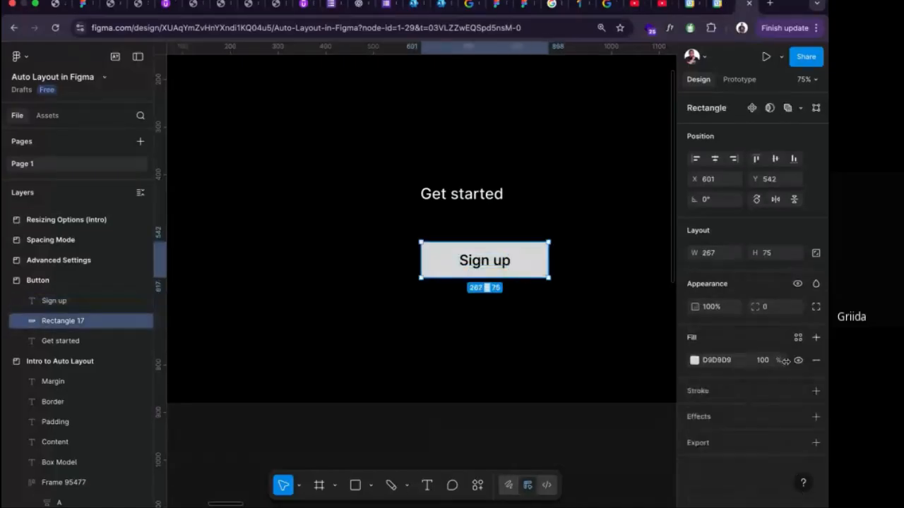
{"action": "left_click", "coordinate": [695, 361]}
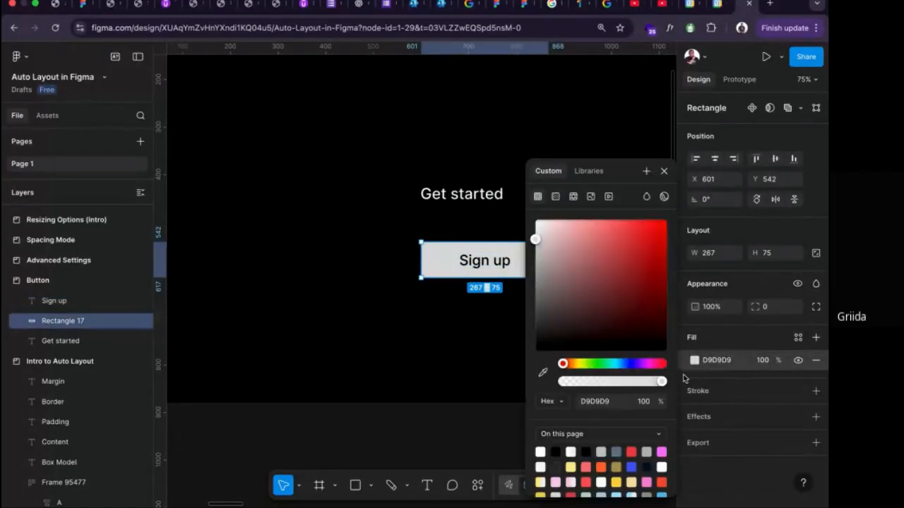
{"action": "left_click", "coordinate": [631, 452]}
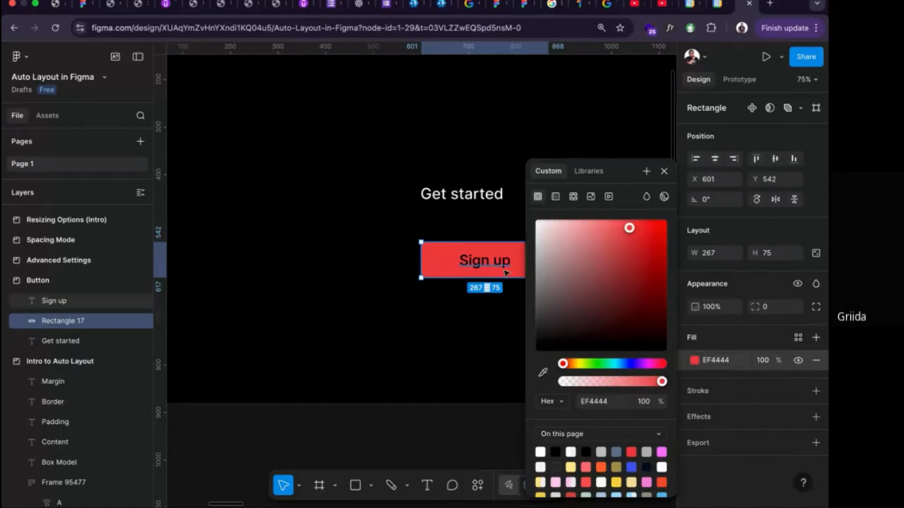
Set the fill of the "Sign up" text to white FFFFFF.
{"action": "left_click", "coordinate": [504, 269]}
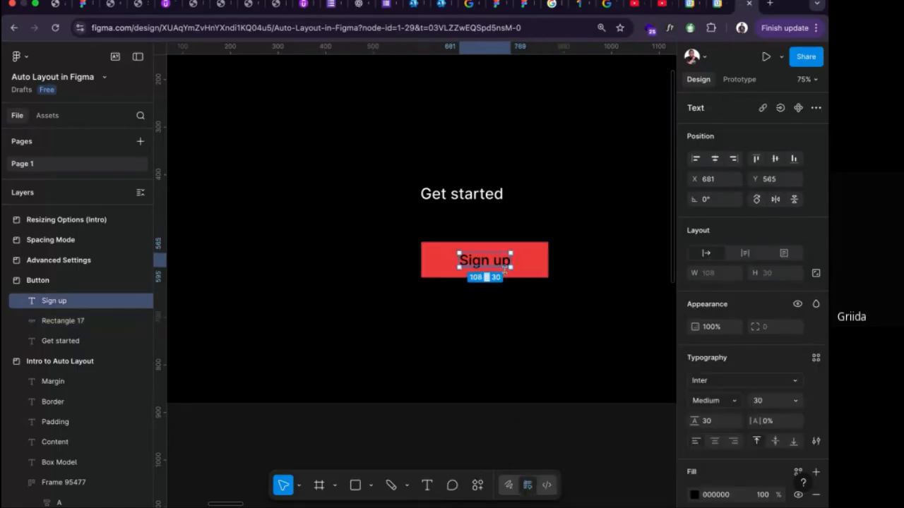
{"action": "left_click", "coordinate": [704, 494]}
{"action": "type", "text": "FFFFFF"}
{"action": "key", "text": "Return"}
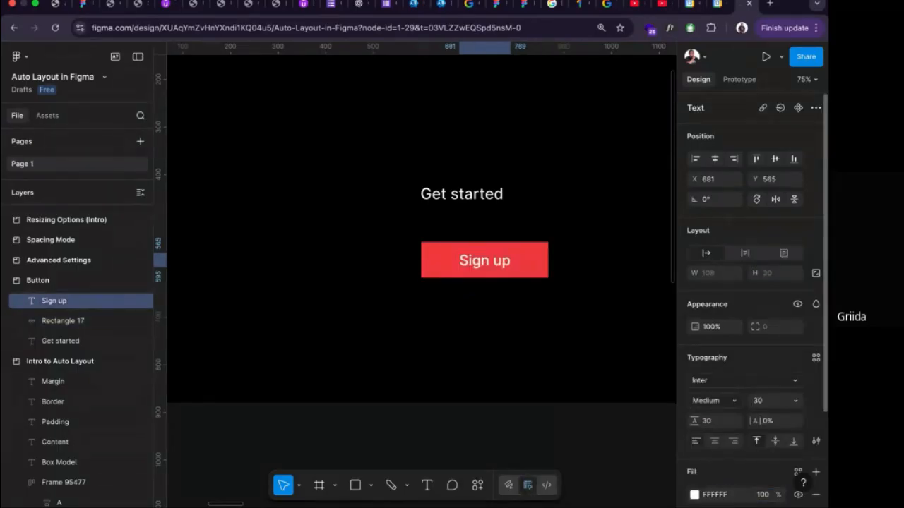
{"action": "left_click", "coordinate": [561, 405]}
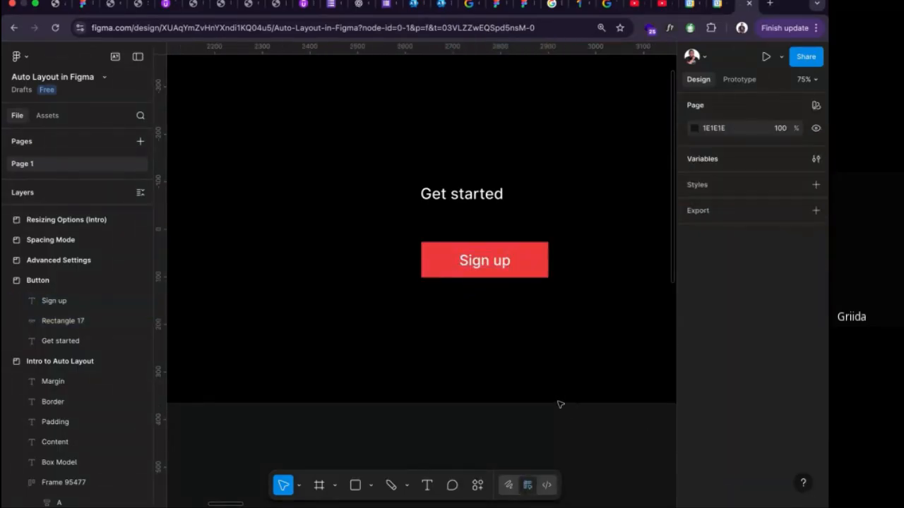
Group the "Sign up" text with its red rectangle.
{"action": "left_click", "coordinate": [478, 261]}
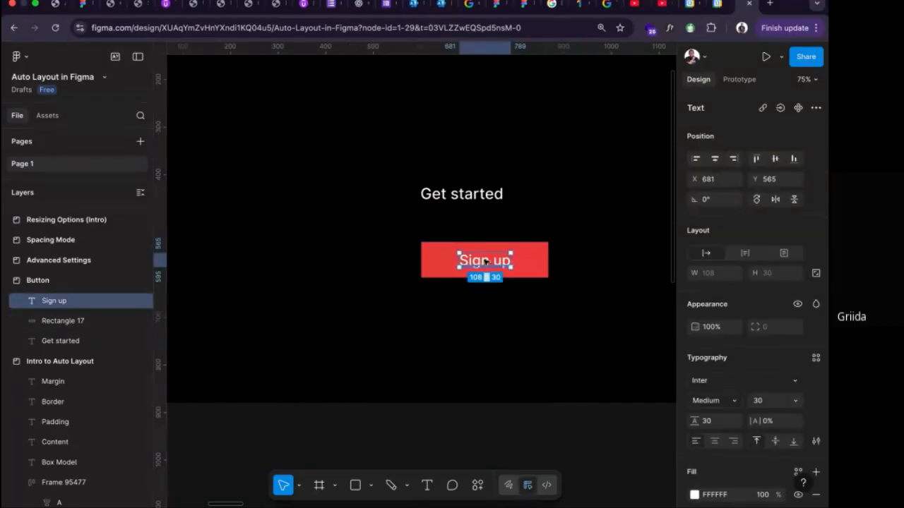
{"action": "left_click", "coordinate": [535, 261]}
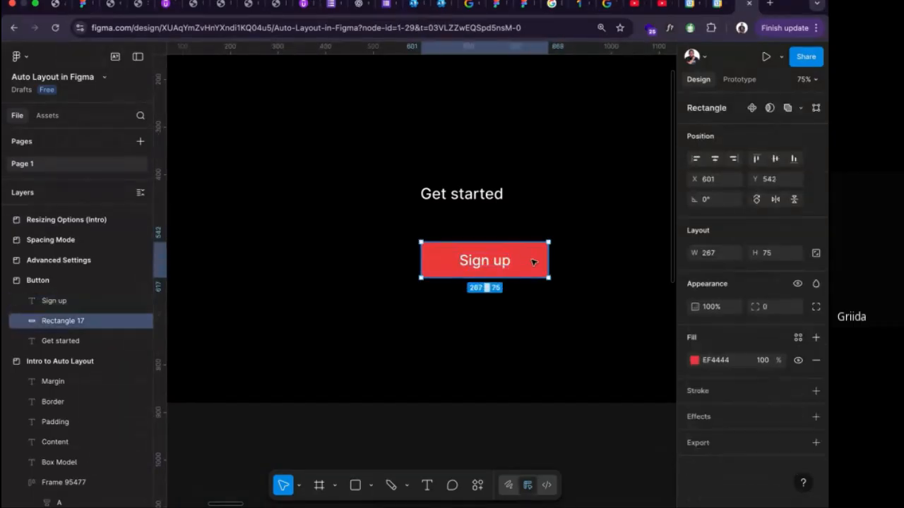
{"action": "left_click", "coordinate": [484, 262], "text": "shift"}
{"action": "key", "text": "ctrl+g"}
Replace the "Sign up" label inside the group with "Get your copy".
{"action": "double_click", "coordinate": [484, 262]}
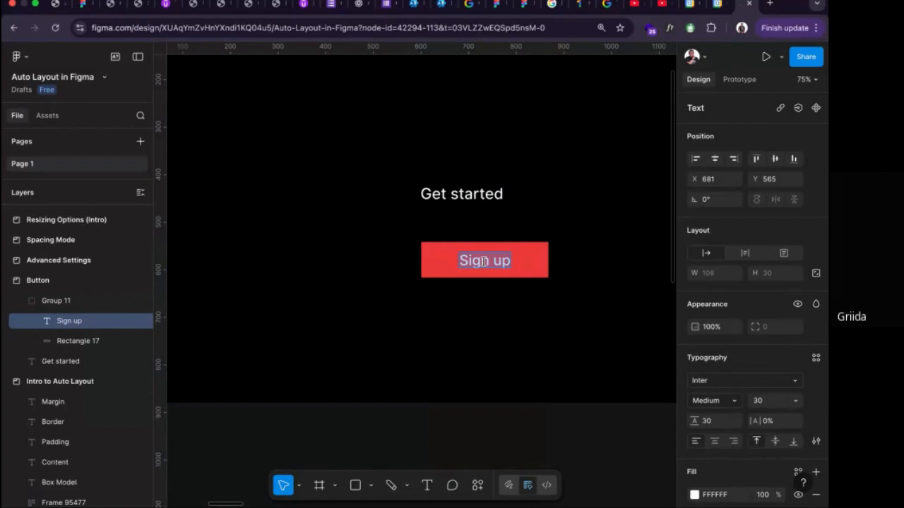
{"action": "type", "text": "Ge"}
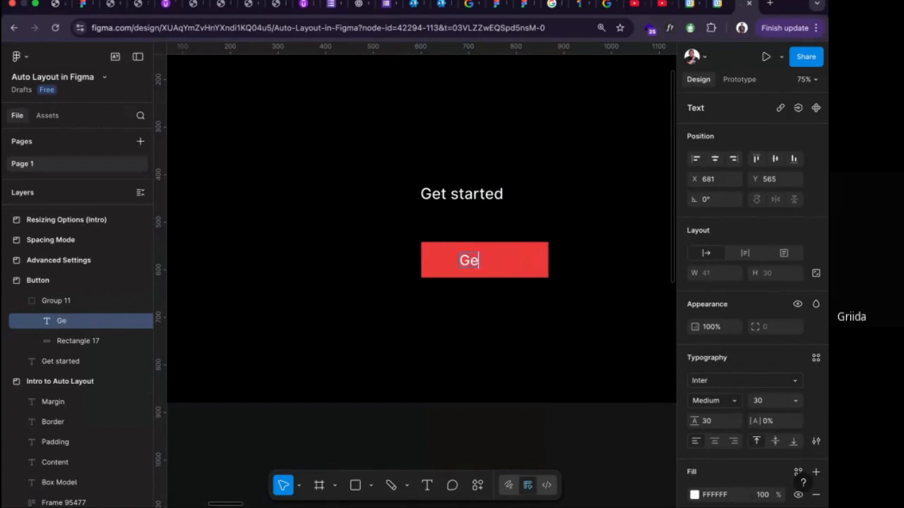
{"action": "type", "text": "t yoour"}
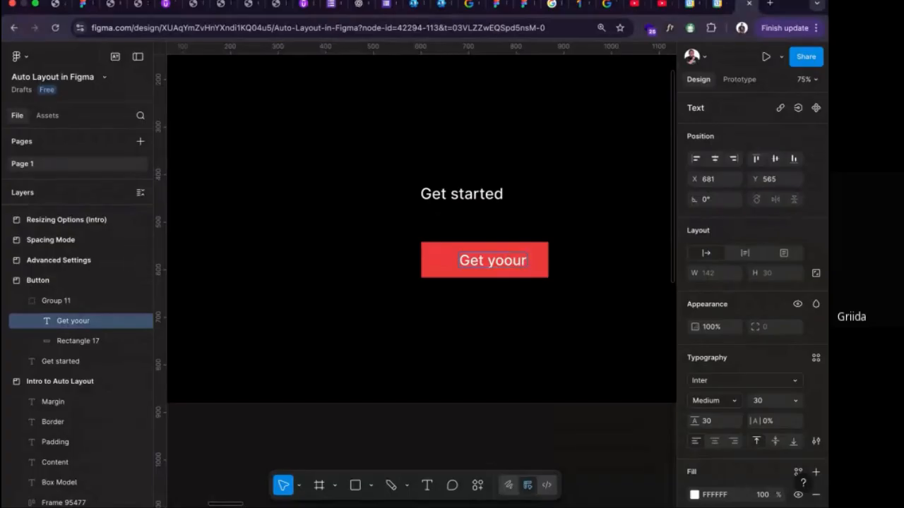
{"action": "key", "text": "BackSpace"}
{"action": "key", "text": "BackSpace"}
{"action": "key", "text": "BackSpace"}
{"action": "type", "text": "ur copy"}
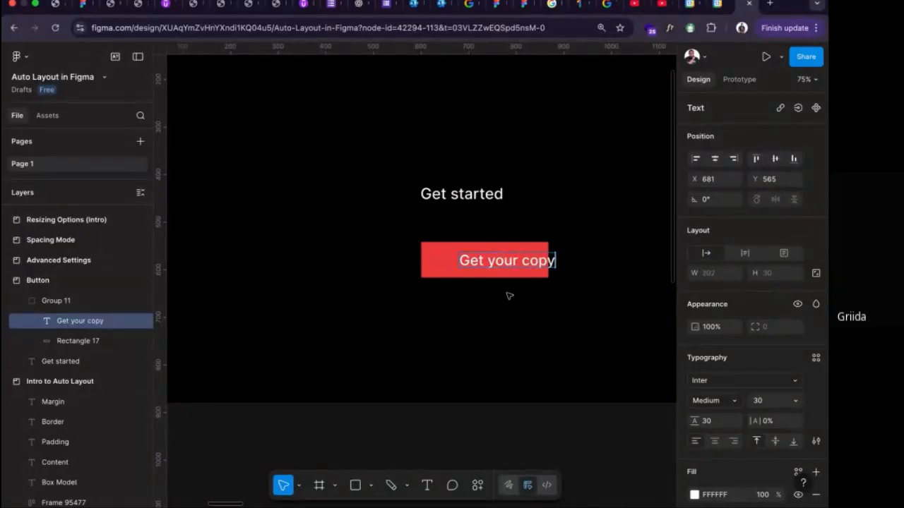
{"action": "key", "text": "Escape"}
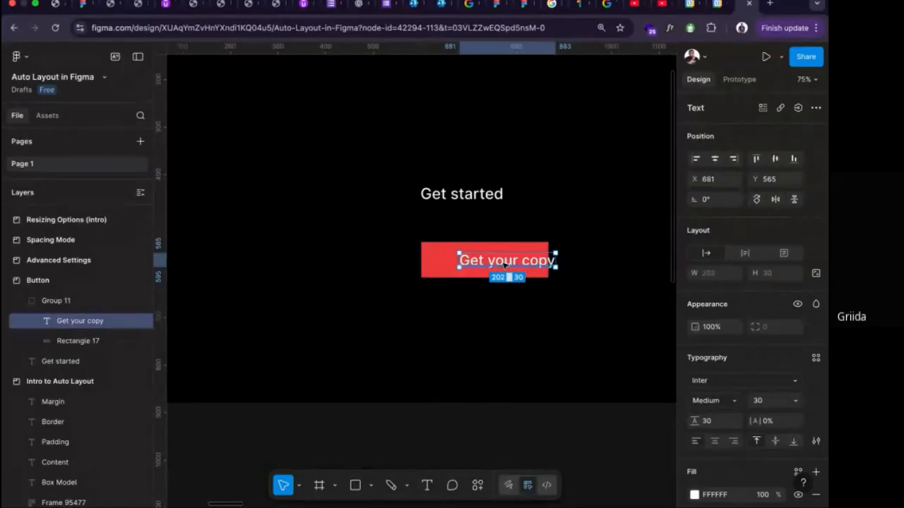
Center the "Get your copy" text on the red rectangle, then extend the rectangle's right edge to a width of about 330.
{"action": "left_click_drag", "start_coordinate": [500, 266], "coordinate": [479, 263]}
{"action": "left_click", "coordinate": [541, 255]}
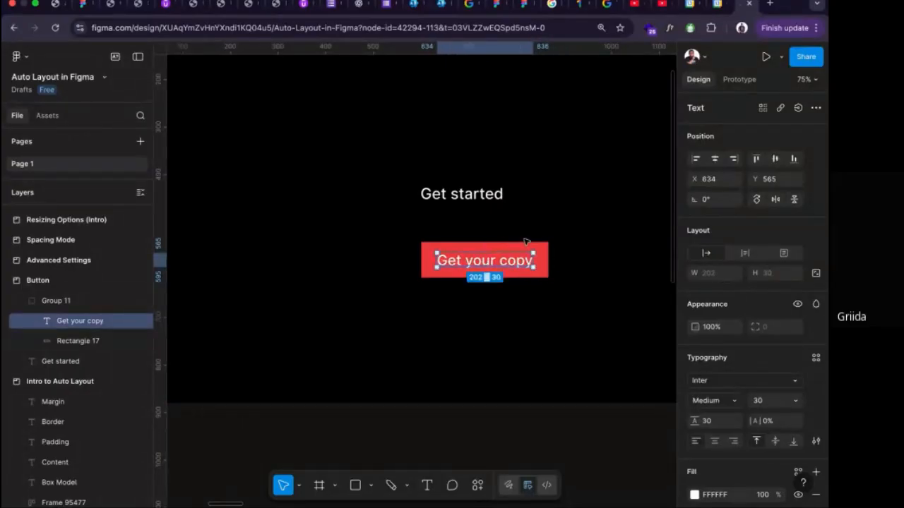
{"action": "left_click_drag", "start_coordinate": [547, 257], "coordinate": [579, 257]}
{"action": "left_click", "coordinate": [517, 262]}
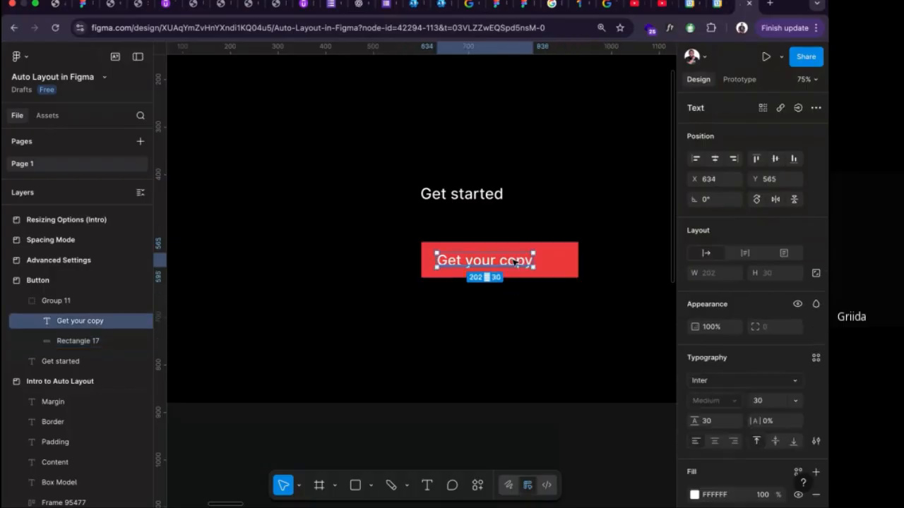
Delete the group holding the "Get your copy" text and its red rectangle.
{"action": "left_click", "coordinate": [621, 299]}
{"action": "left_click_drag", "start_coordinate": [623, 300], "coordinate": [414, 228]}
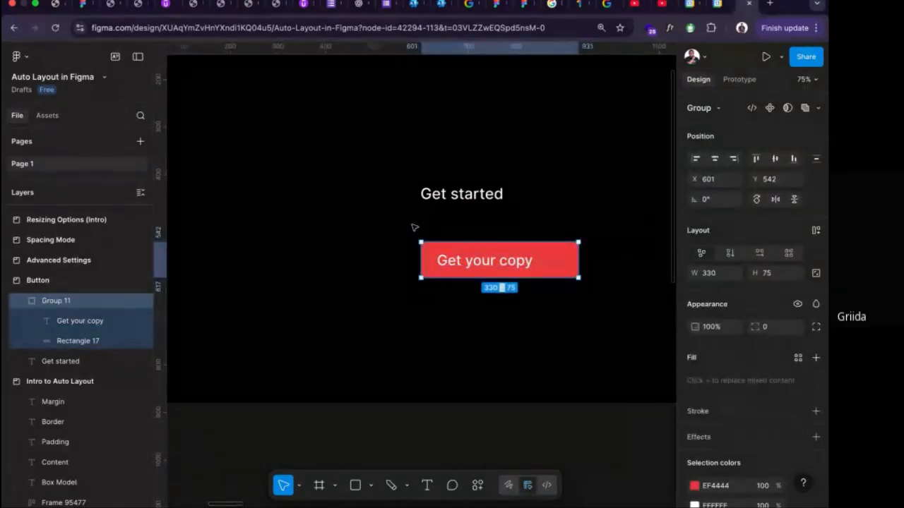
{"action": "key", "text": "Delete"}
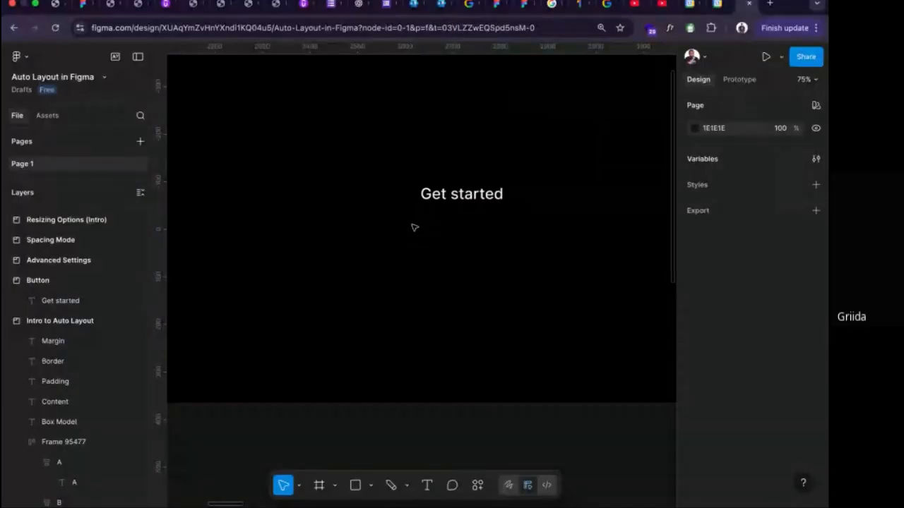
Wrap the "Get started" text in an auto layout frame and fill the frame with red EF4444.
{"action": "left_click", "coordinate": [462, 200]}
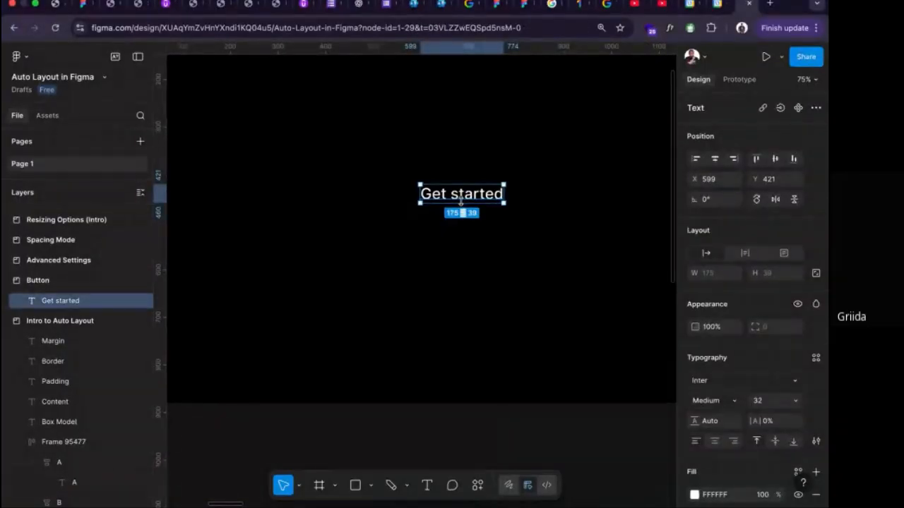
{"action": "key", "text": "shift+a"}
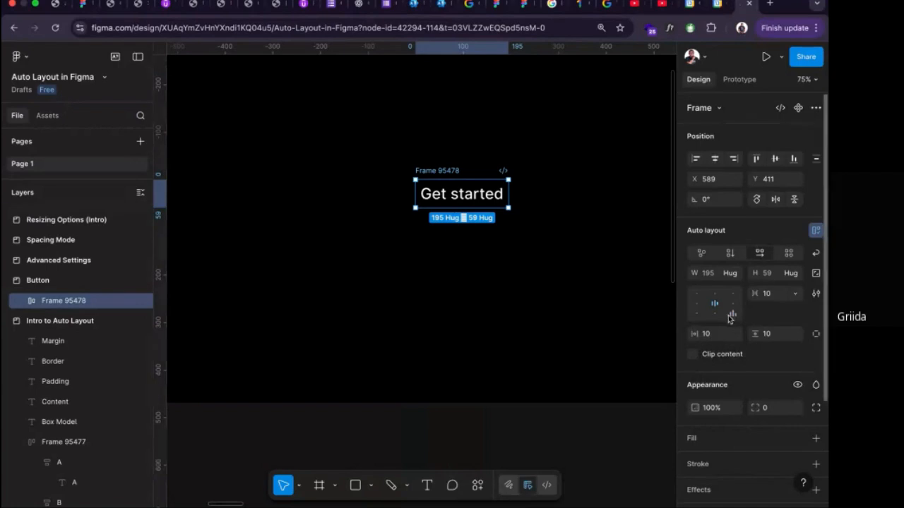
{"action": "scroll", "coordinate": [730, 317], "scroll_direction": "down", "scroll_amount": 3}
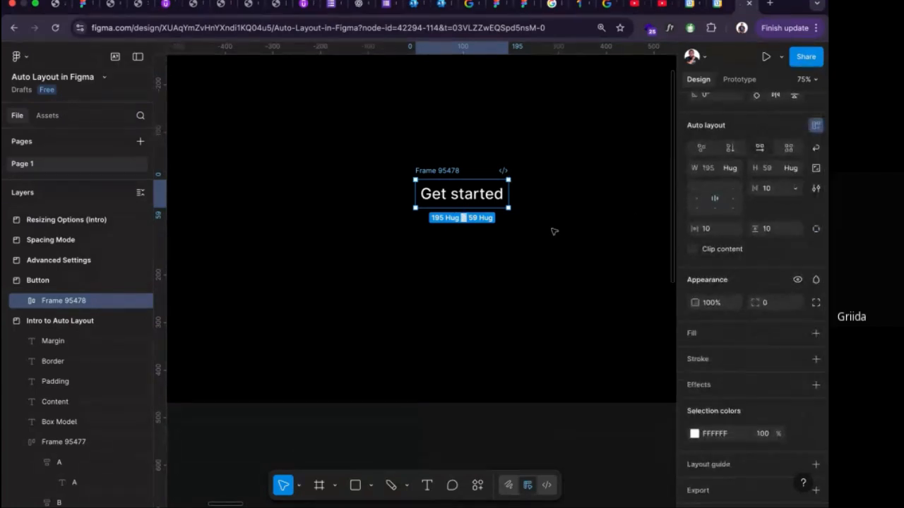
{"action": "left_click", "coordinate": [815, 335]}
{"action": "left_click", "coordinate": [694, 356]}
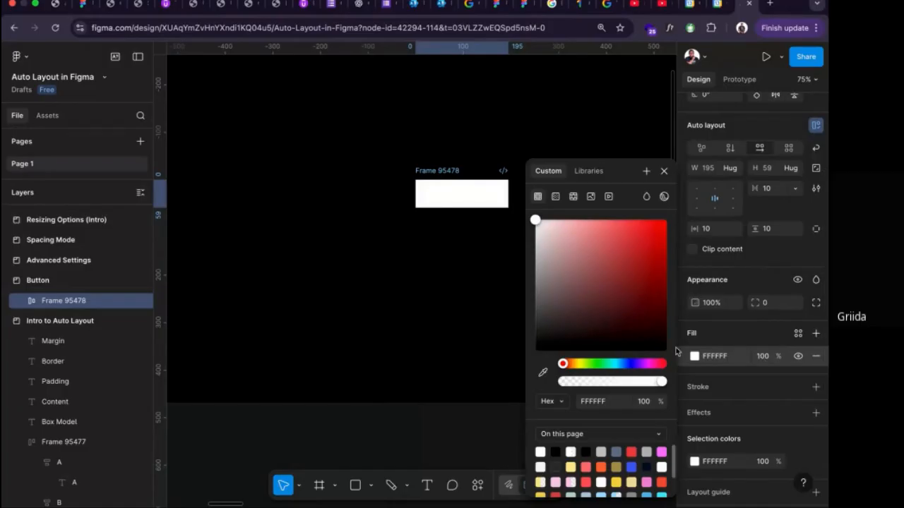
{"action": "left_click", "coordinate": [631, 452]}
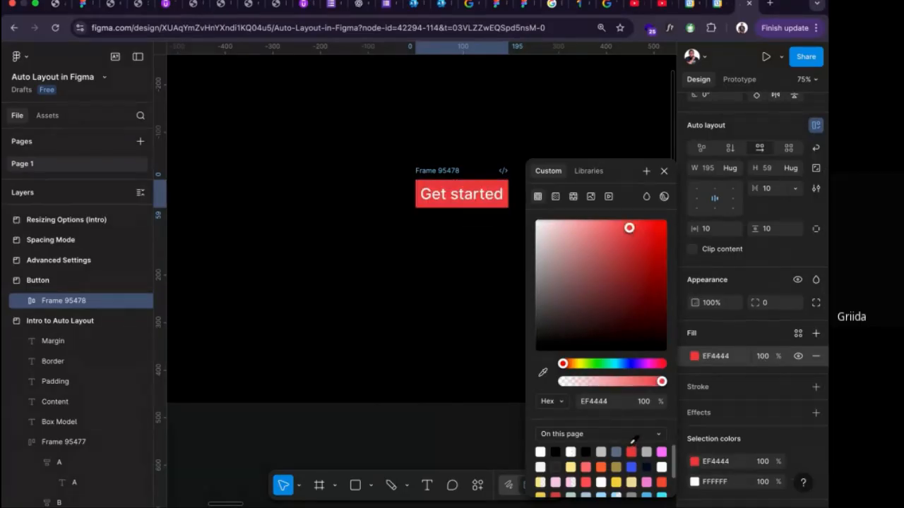
{"action": "left_click", "coordinate": [664, 171]}
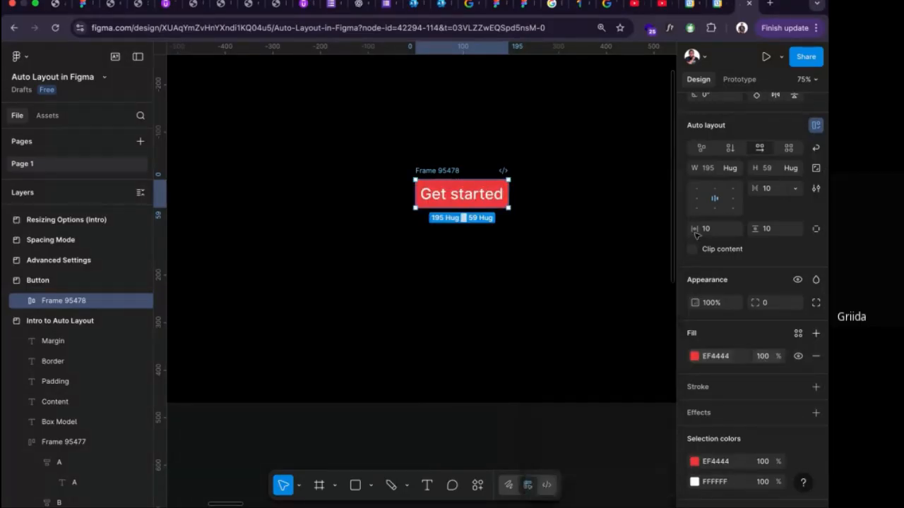
Set both the vertical and horizontal padding of the red "Get started" auto layout frame to 0.
{"action": "left_click", "coordinate": [763, 231]}
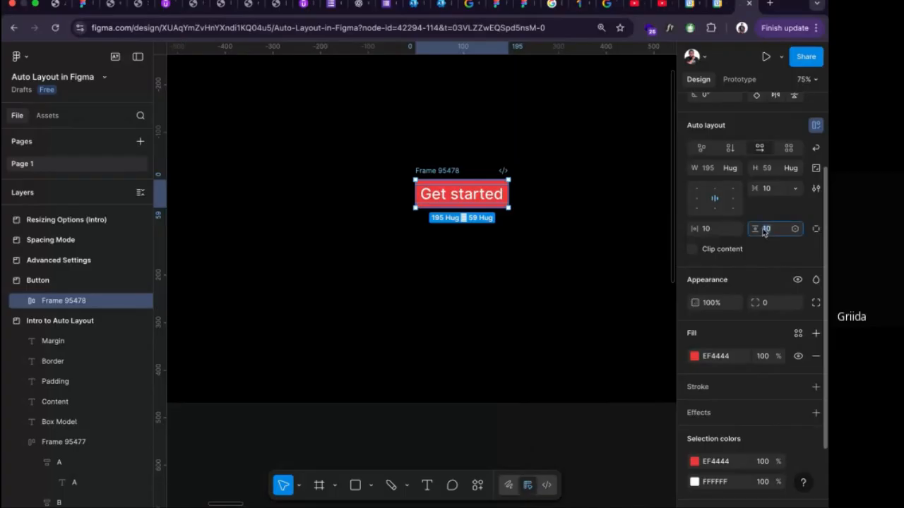
{"action": "type", "text": "0"}
{"action": "key", "text": "Return"}
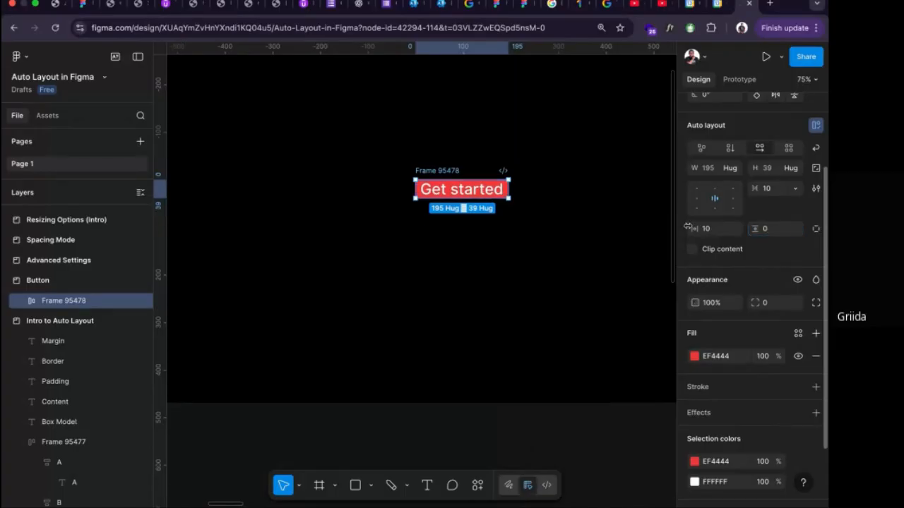
{"action": "left_click", "coordinate": [712, 230]}
{"action": "type", "text": "0"}
{"action": "key", "text": "Return"}
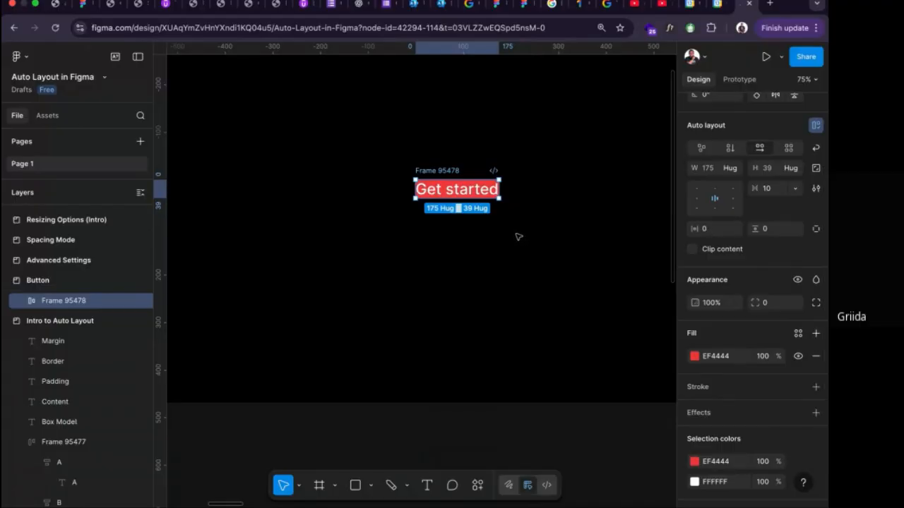
{"action": "scroll", "coordinate": [503, 224], "scroll_direction": "up", "scroll_amount": 5}
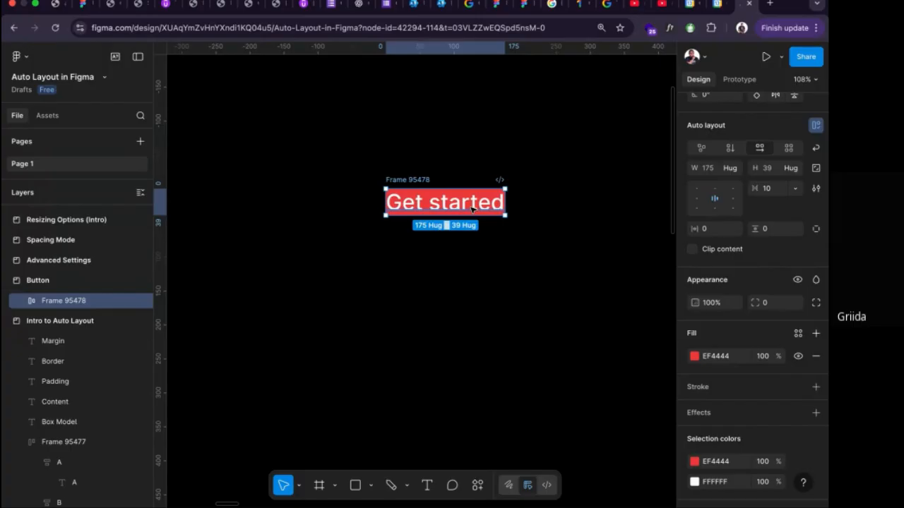
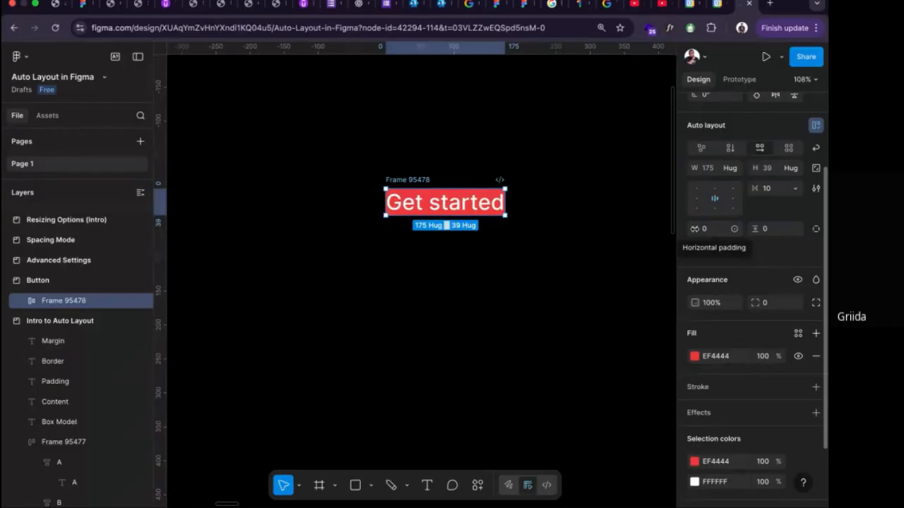
Set the red "Get started" auto layout frame's horizontal padding to 20 and its vertical padding to 15.
{"action": "left_click_drag", "start_coordinate": [695, 229], "coordinate": [711, 228]}
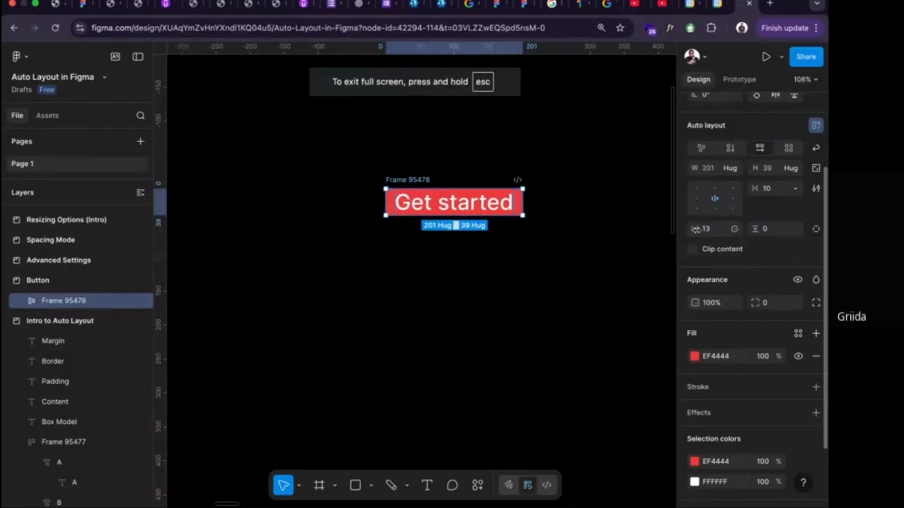
{"action": "left_click", "coordinate": [708, 232]}
{"action": "type", "text": "20"}
{"action": "key", "text": "Return"}
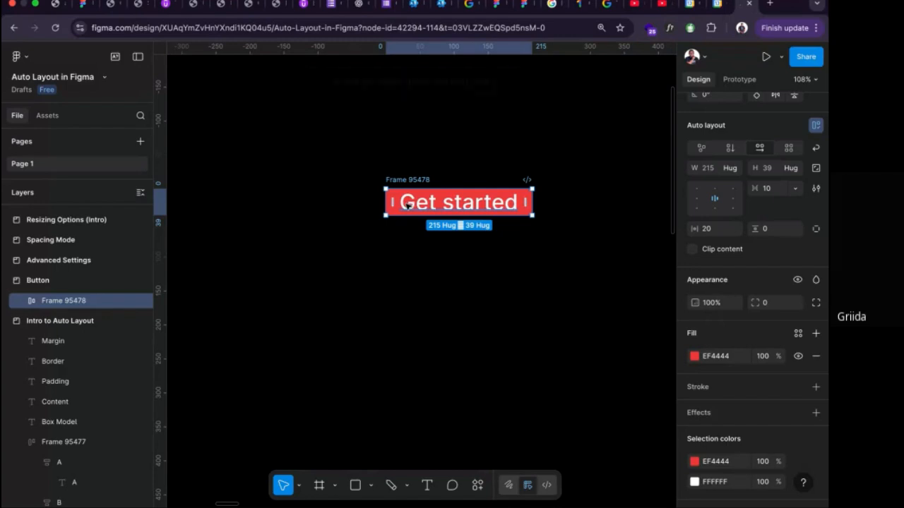
{"action": "left_click", "coordinate": [768, 233]}
{"action": "key", "text": "Return"}
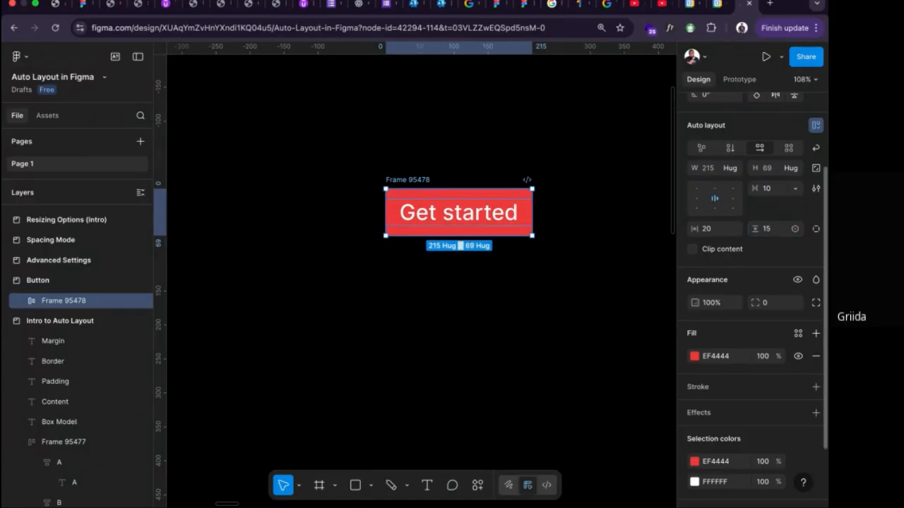
{"action": "left_click", "coordinate": [536, 320]}
Replace the "Get started" text inside the red button with "Sign up".
{"action": "left_click", "coordinate": [424, 185]}
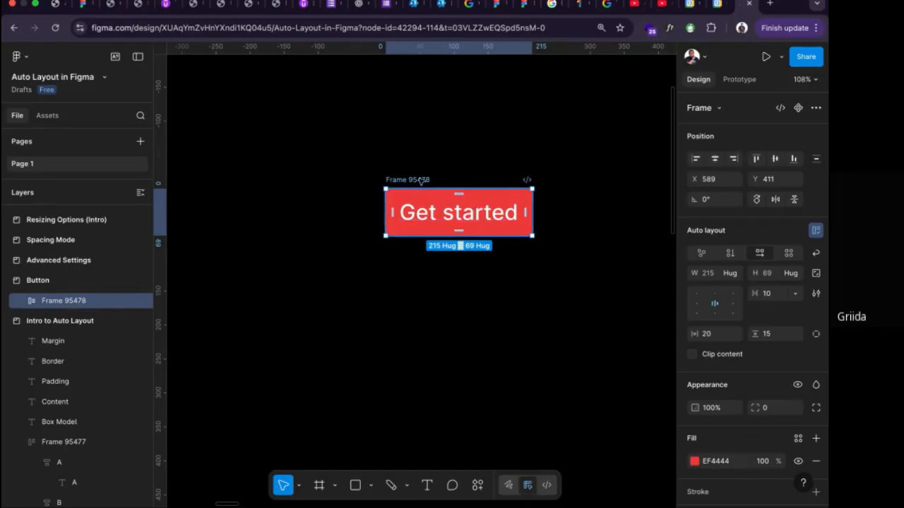
{"action": "scroll", "coordinate": [421, 181], "scroll_direction": "right", "scroll_amount": 2}
{"action": "double_click", "coordinate": [397, 204]}
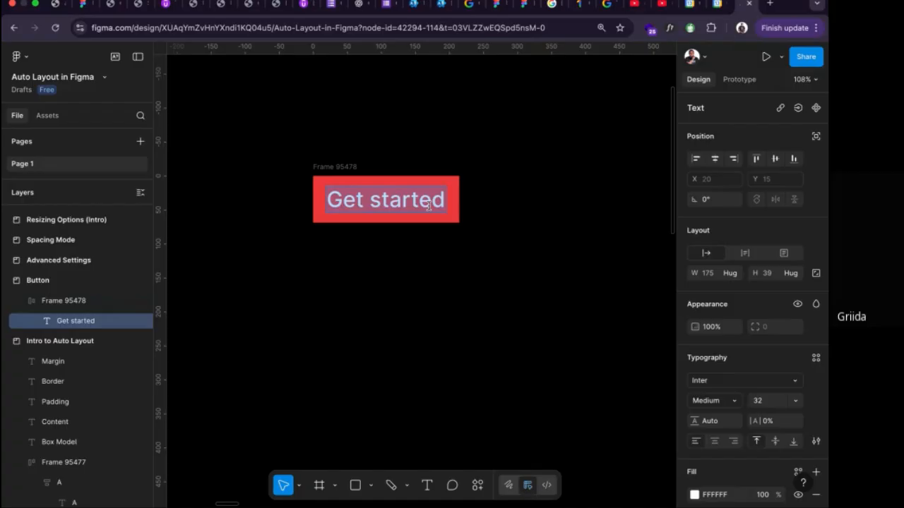
{"action": "type", "text": "Su"}
{"action": "key", "text": "BackSpace"}
{"action": "type", "text": "i"}
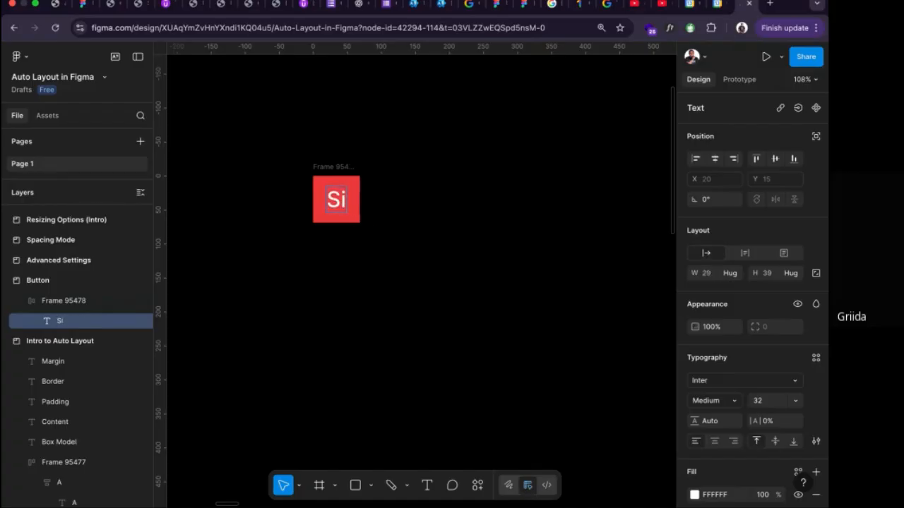
{"action": "type", "text": "gn u"}
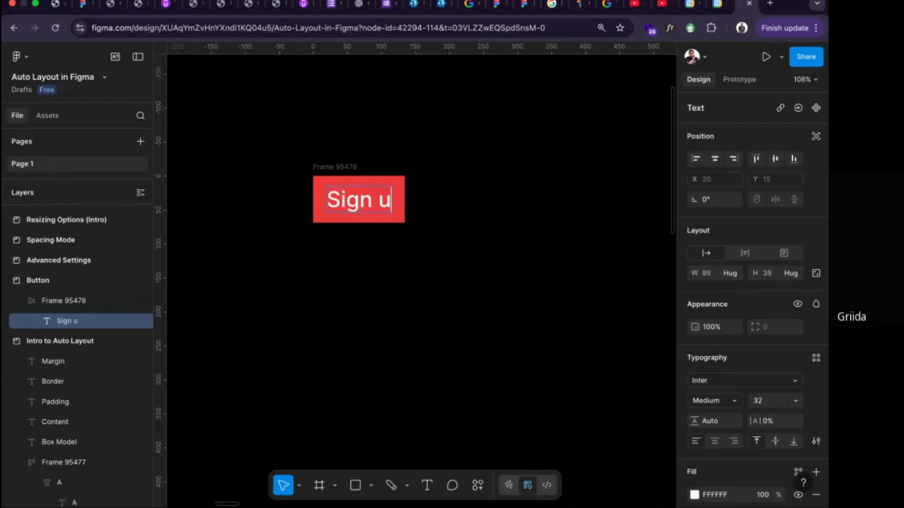
{"action": "type", "text": "p"}
{"action": "key", "text": "Escape"}
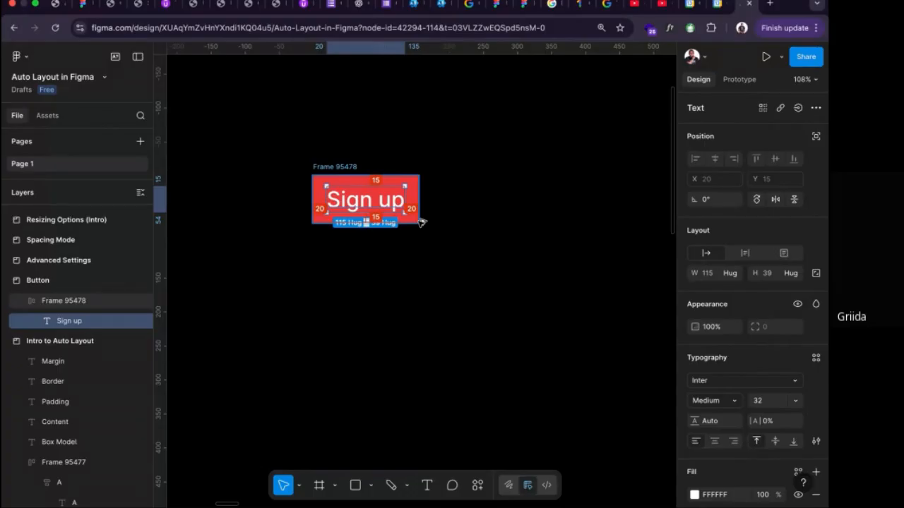
Change the button text to "Join our Newsletter" and set the text layer to auto width so it stays on one line.
{"action": "double_click", "coordinate": [377, 211]}
{"action": "double_click", "coordinate": [379, 206]}
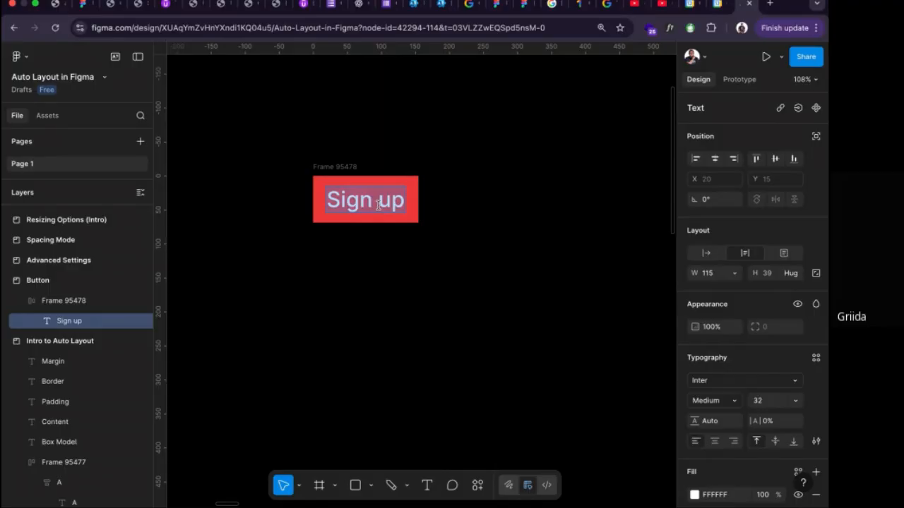
{"action": "type", "text": "J"}
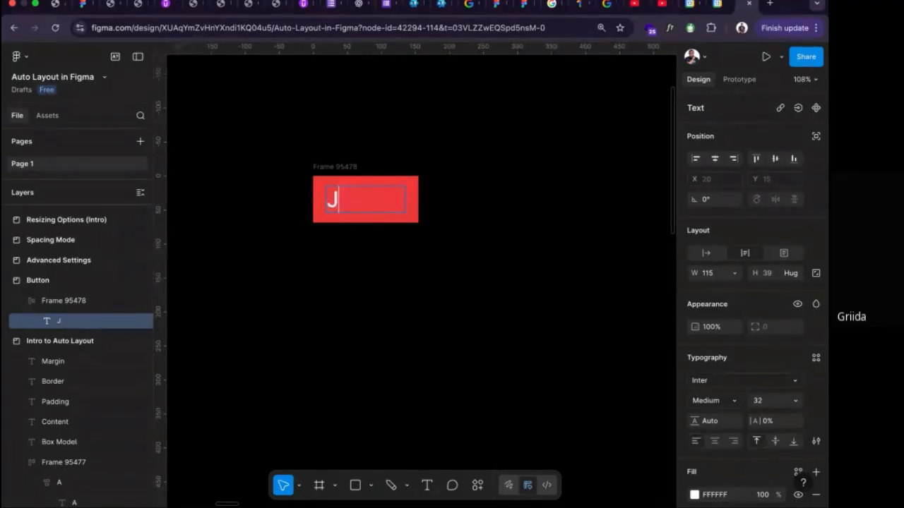
{"action": "type", "text": "oin our"}
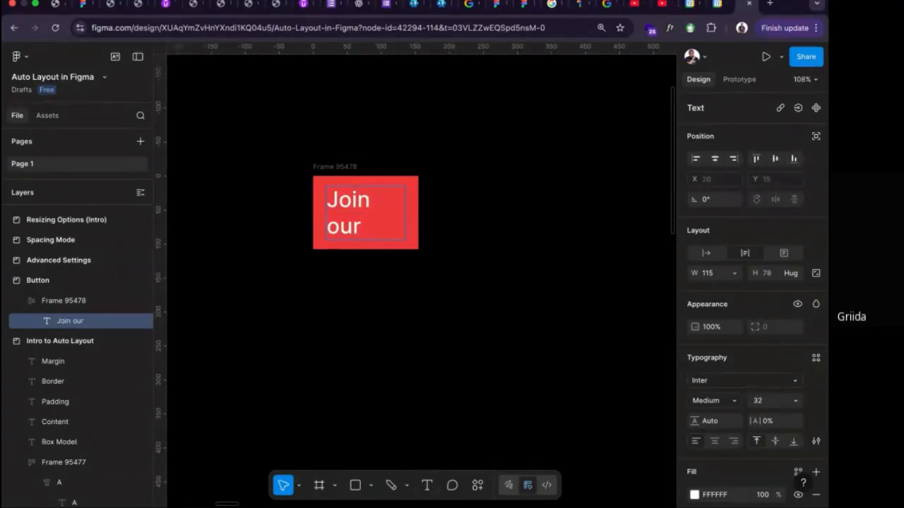
{"action": "type", "text": " News"}
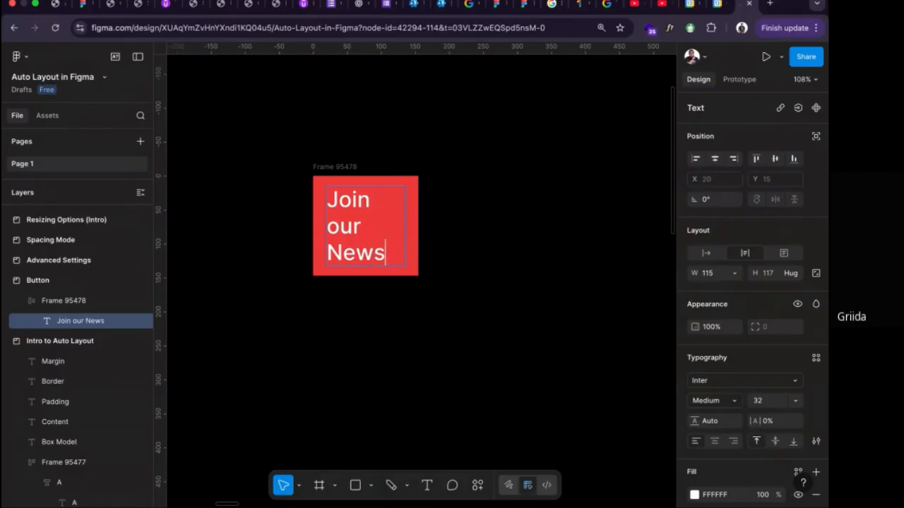
{"action": "type", "text": "letter"}
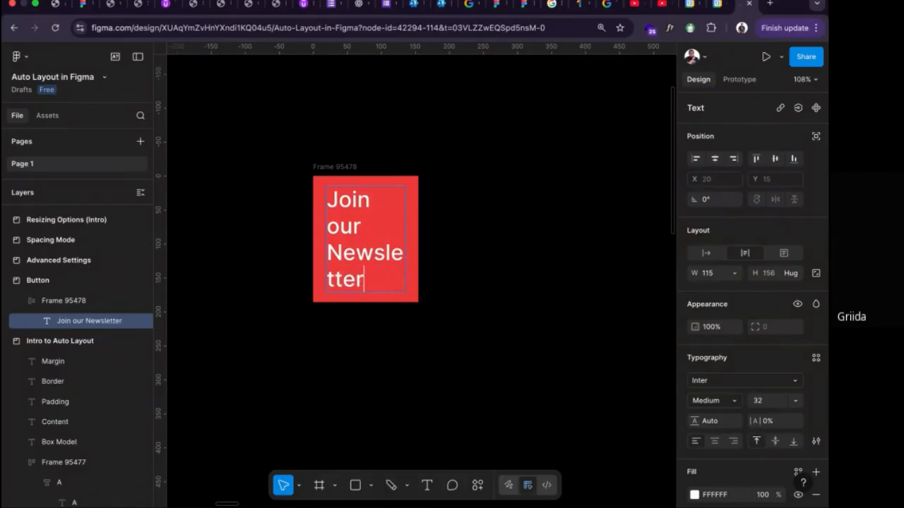
{"action": "left_click", "coordinate": [706, 252]}
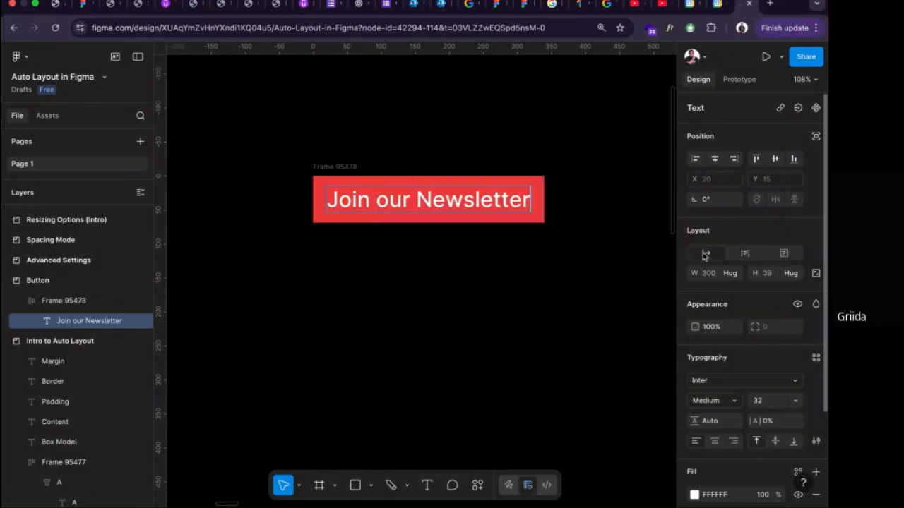
{"action": "key", "text": "Escape"}
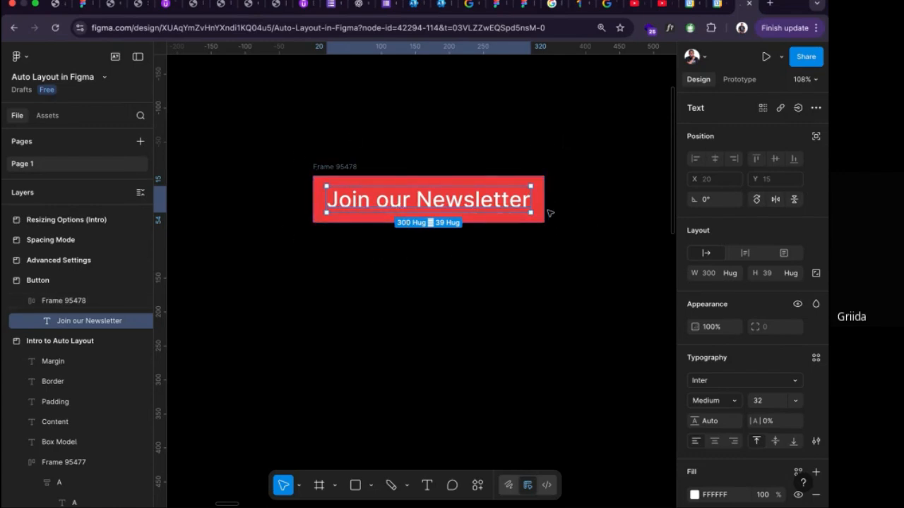
{"action": "left_click", "coordinate": [565, 222]}
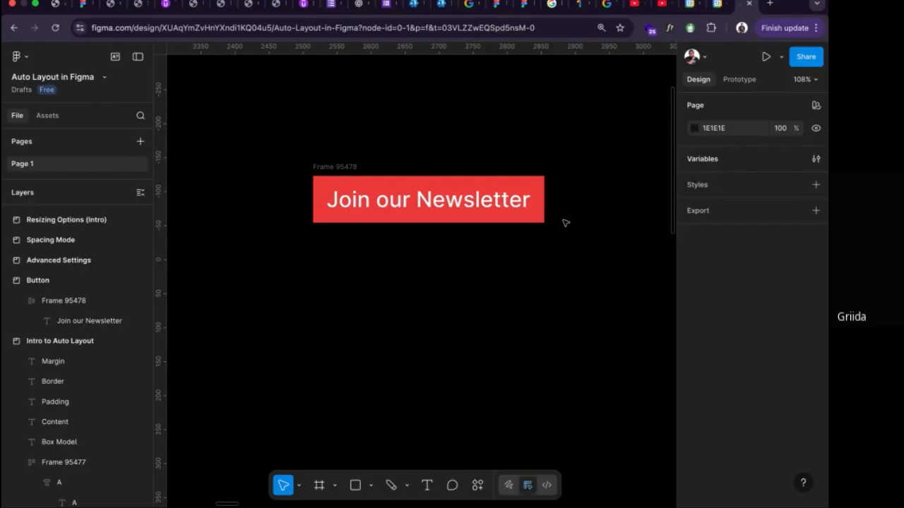
Set the corner radius of the red "Join our Newsletter" button frame to 8.
{"action": "left_click", "coordinate": [350, 168]}
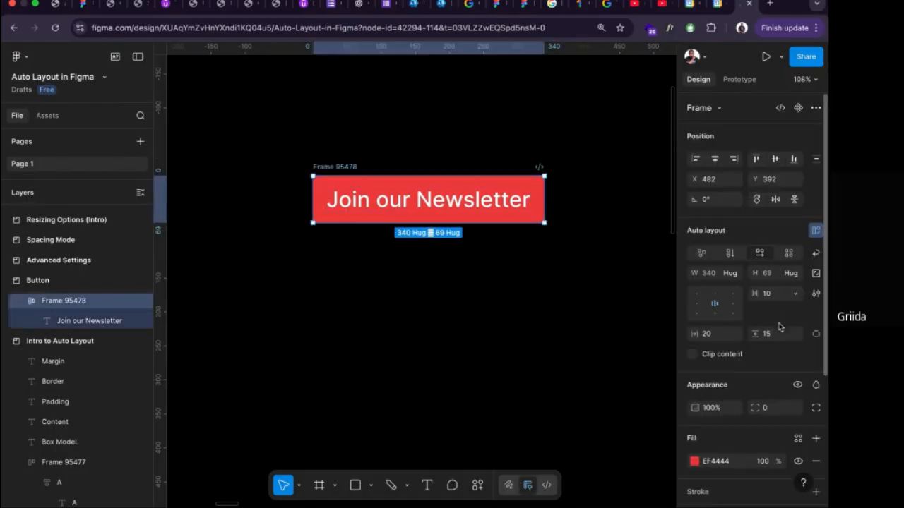
{"action": "scroll", "coordinate": [776, 384], "scroll_direction": "down", "scroll_amount": 1}
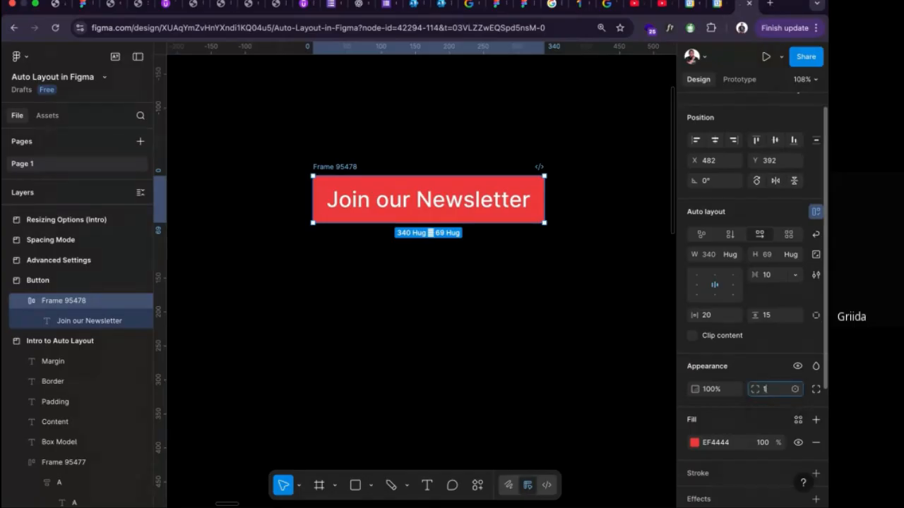
{"action": "type", "text": "12"}
{"action": "key", "text": "Return"}
{"action": "left_click", "coordinate": [769, 391]}
{"action": "type", "text": "8"}
{"action": "key", "text": "Return"}
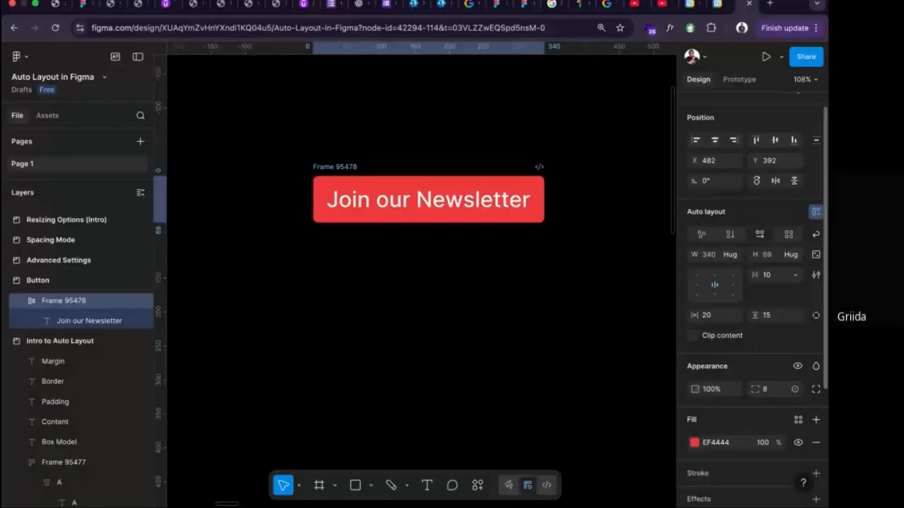
{"action": "scroll", "coordinate": [403, 221], "scroll_direction": "down", "scroll_amount": 1}
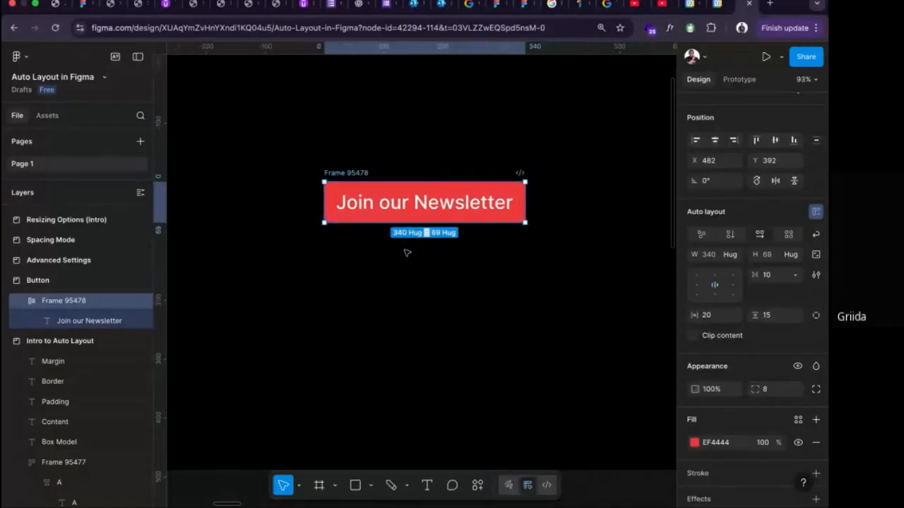
{"action": "left_click", "coordinate": [408, 252]}
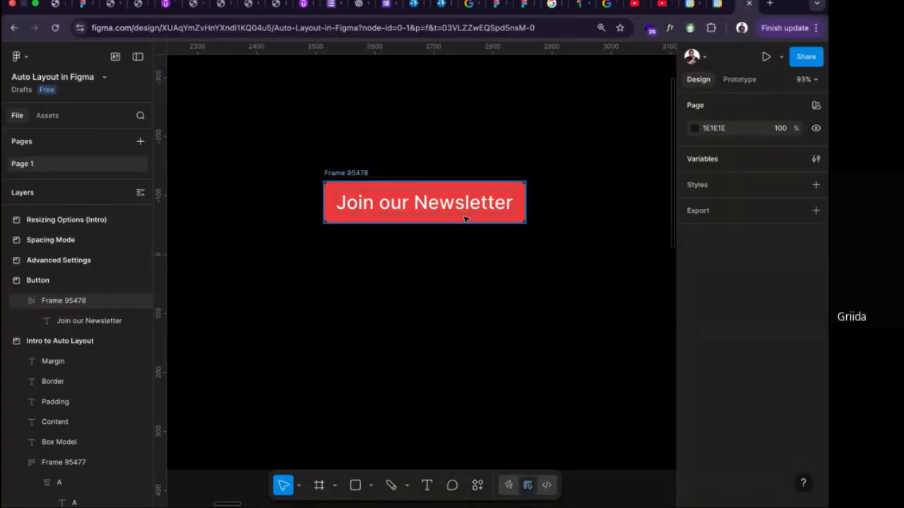
Add a new frame from the iPhone 16 Plus preset, 430 by 932.
{"action": "scroll", "coordinate": [452, 239], "scroll_direction": "down", "scroll_amount": 3}
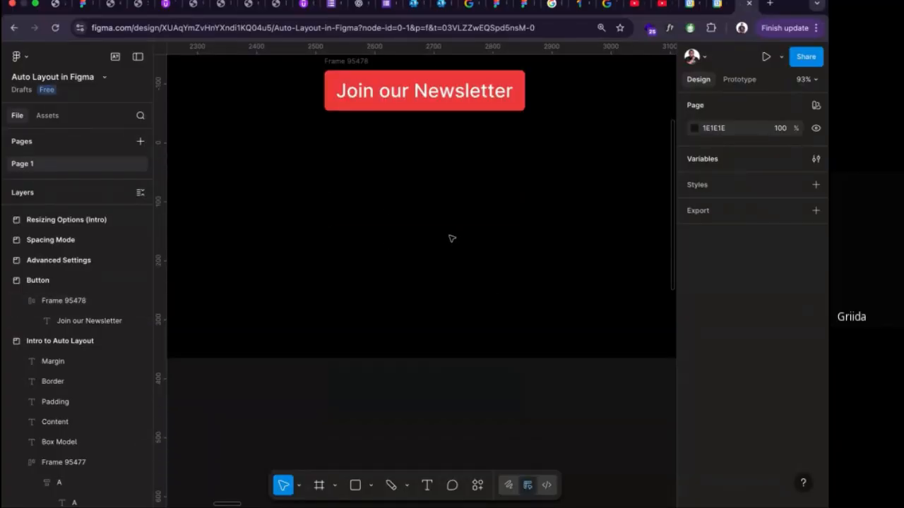
{"action": "key", "text": "f"}
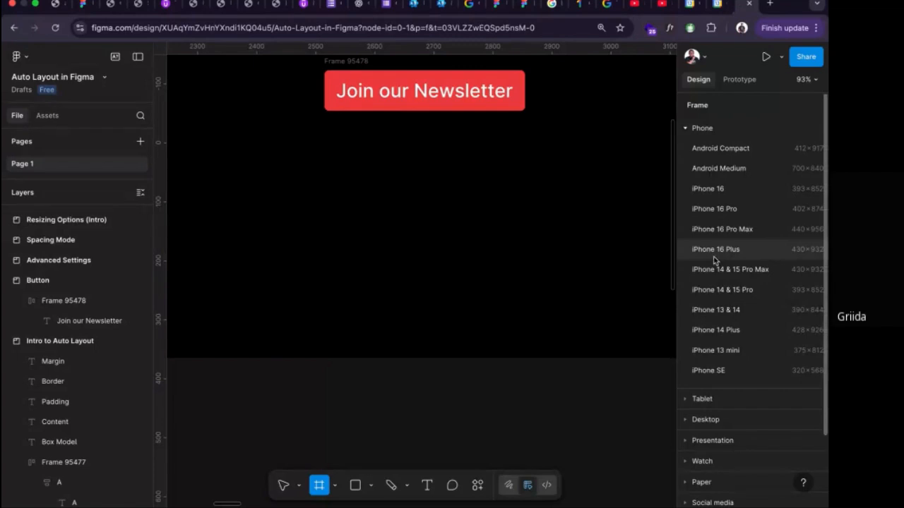
{"action": "scroll", "coordinate": [592, 346], "scroll_direction": "down", "scroll_amount": 1}
{"action": "scroll", "coordinate": [592, 346], "scroll_direction": "down", "scroll_amount": 3}
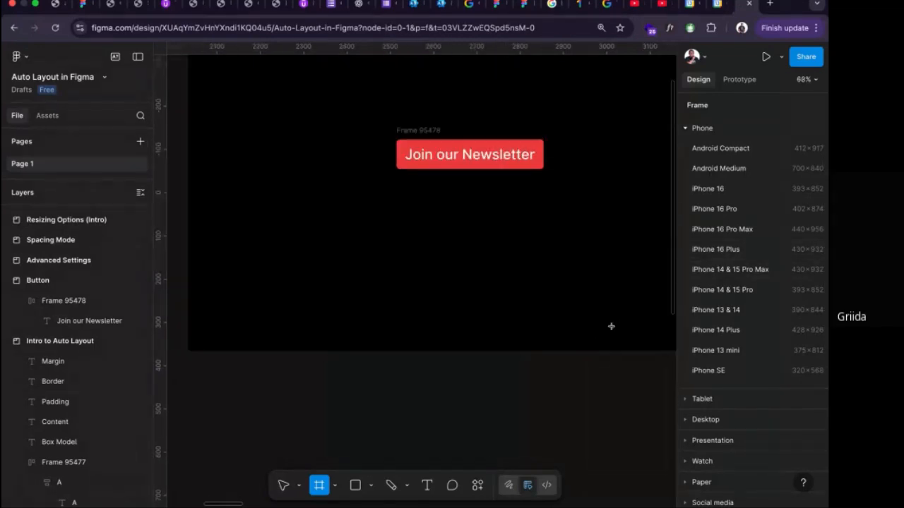
{"action": "scroll", "coordinate": [490, 358], "scroll_direction": "down", "scroll_amount": 5}
{"action": "left_click", "coordinate": [715, 249]}
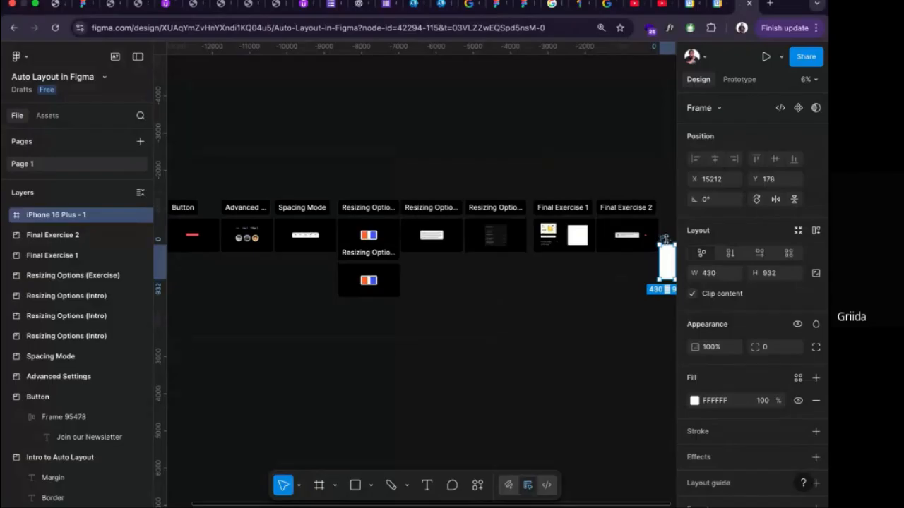
Move the iPhone 16 Plus frame directly below the Button section, to about X 2505, Y 579.
{"action": "left_click_drag", "start_coordinate": [663, 240], "coordinate": [190, 273]}
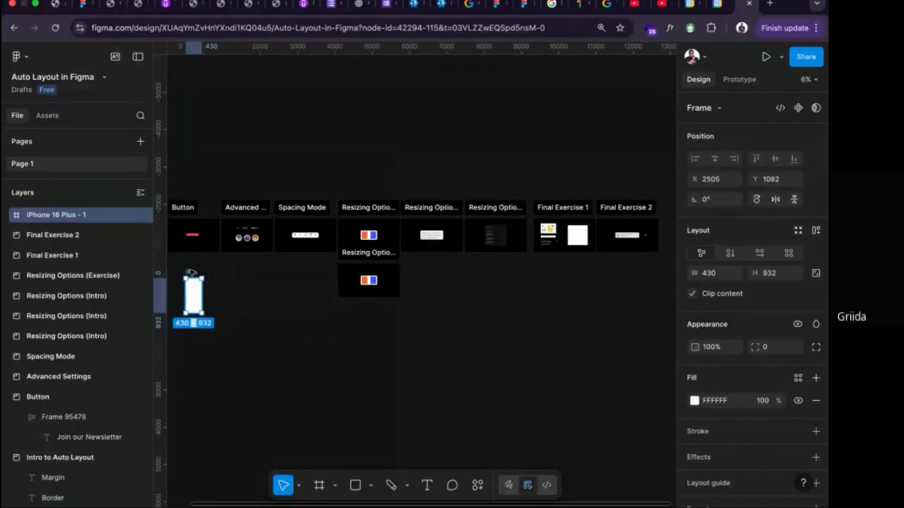
{"action": "scroll", "coordinate": [191, 272], "scroll_direction": "left", "scroll_amount": 3}
{"action": "scroll", "coordinate": [297, 303], "scroll_direction": "up", "scroll_amount": 4}
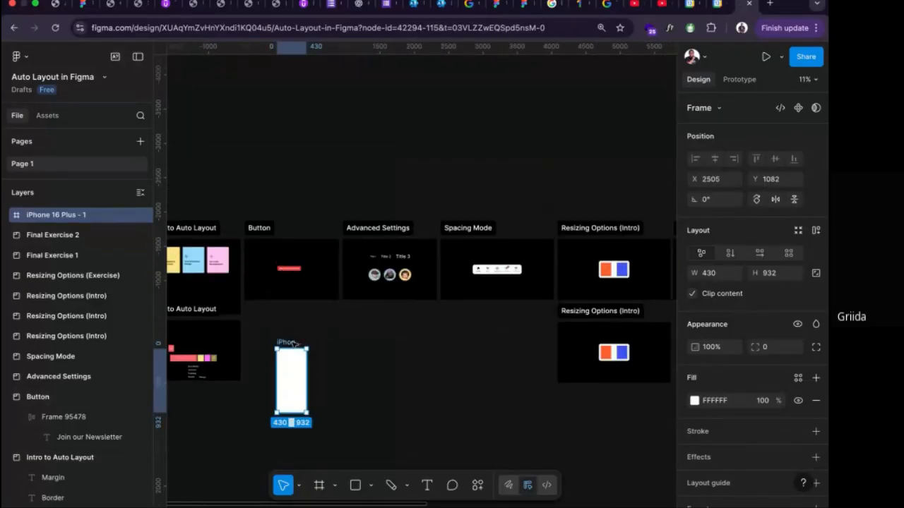
{"action": "left_click_drag", "start_coordinate": [293, 342], "coordinate": [290, 303]}
{"action": "scroll", "coordinate": [284, 290], "scroll_direction": "up", "scroll_amount": 4}
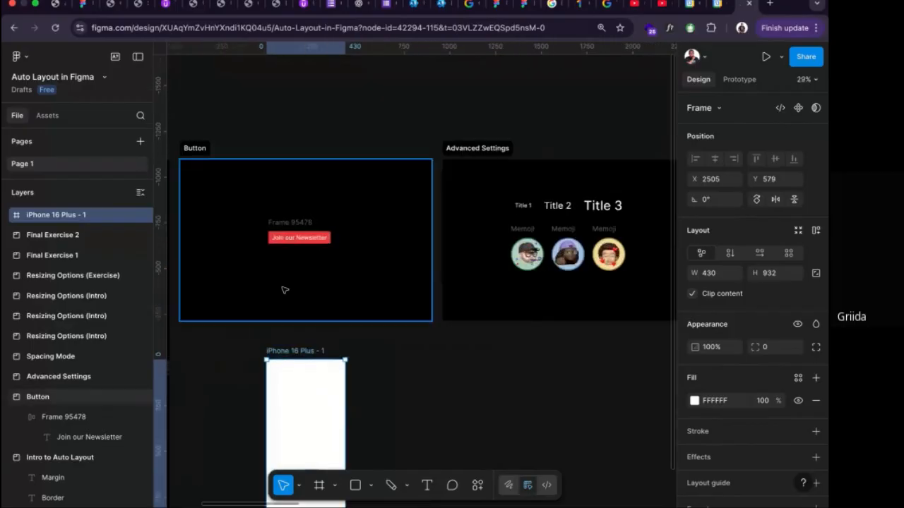
{"action": "scroll", "coordinate": [284, 286], "scroll_direction": "down", "scroll_amount": 5}
{"action": "scroll", "coordinate": [284, 284], "scroll_direction": "up", "scroll_amount": 3}
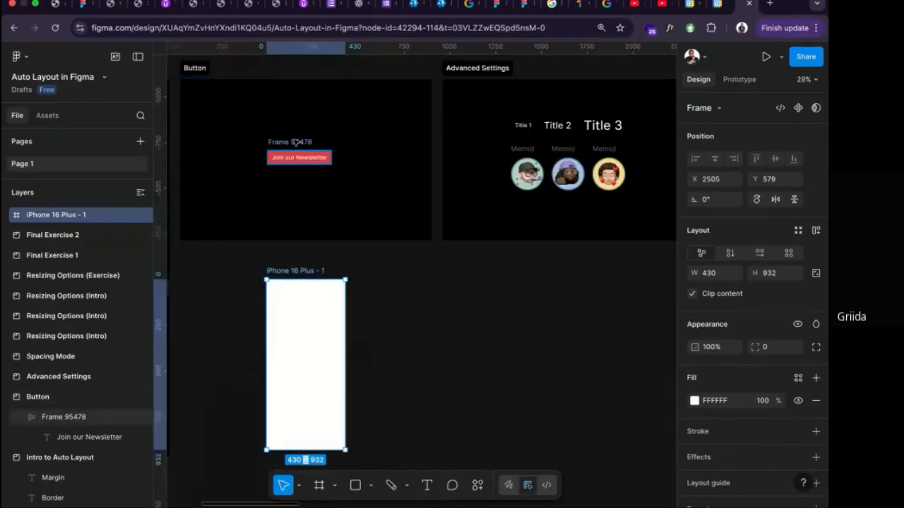
Move the "Join our Newsletter" button into the iPhone 16 Plus frame, centered horizontally near its bottom at about X 45, Y 779.
{"action": "left_click_drag", "start_coordinate": [296, 142], "coordinate": [300, 414]}
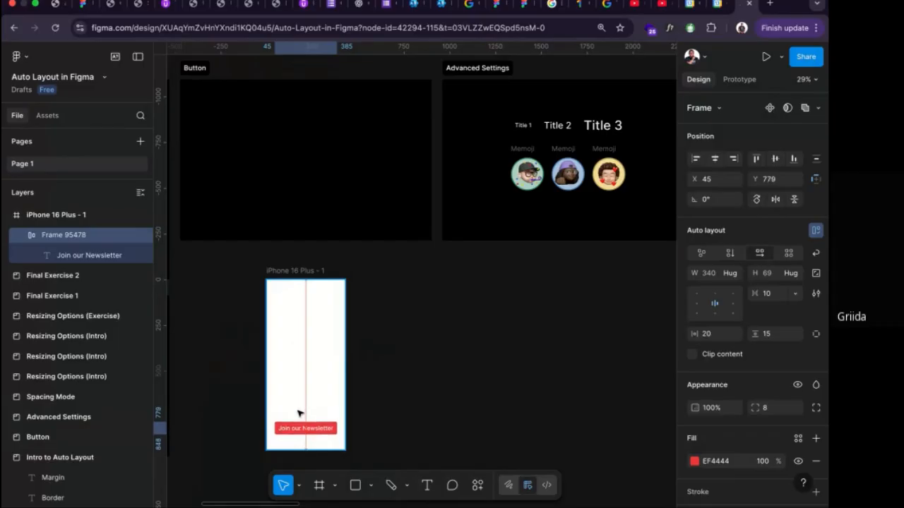
{"action": "scroll", "coordinate": [313, 389], "scroll_direction": "down", "scroll_amount": 1}
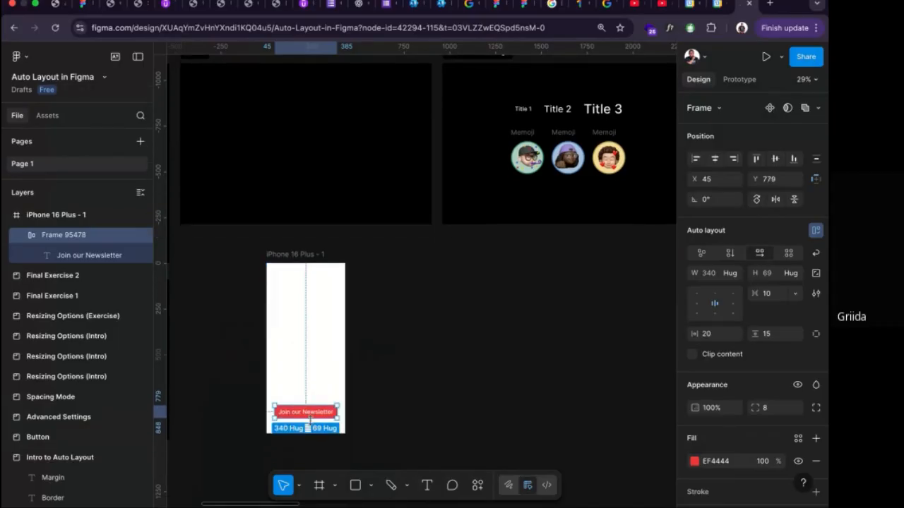
{"action": "scroll", "coordinate": [309, 418], "scroll_direction": "up", "scroll_amount": 4}
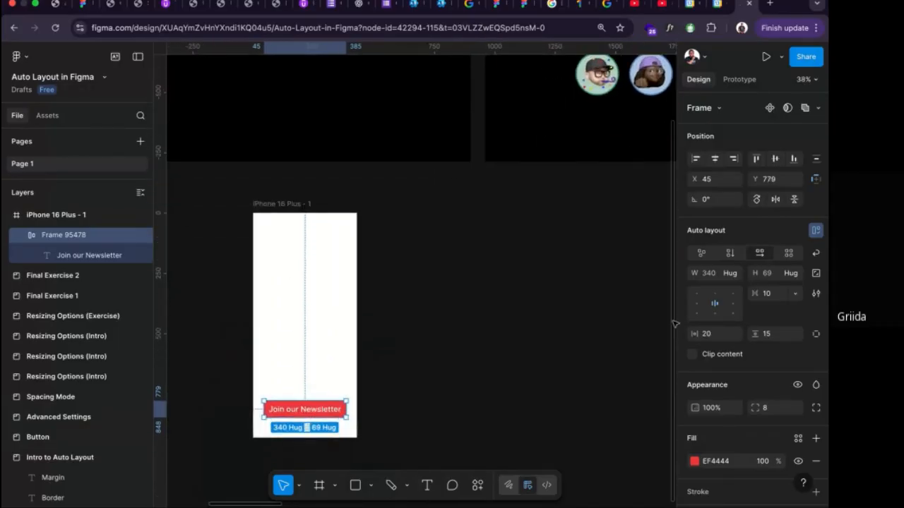
Review the width sizing options of the "Join our Newsletter" button and select the iPhone 16 Plus frame.
{"action": "left_click", "coordinate": [734, 273]}
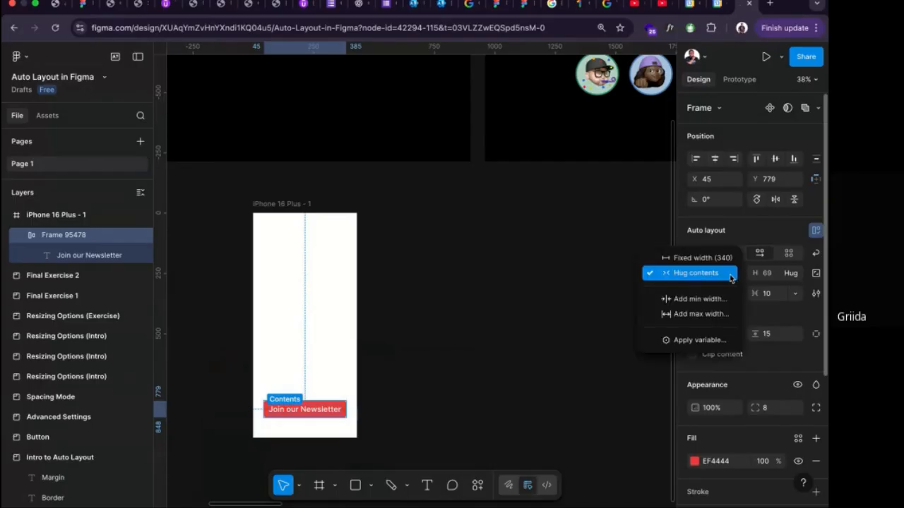
{"action": "left_click", "coordinate": [309, 410]}
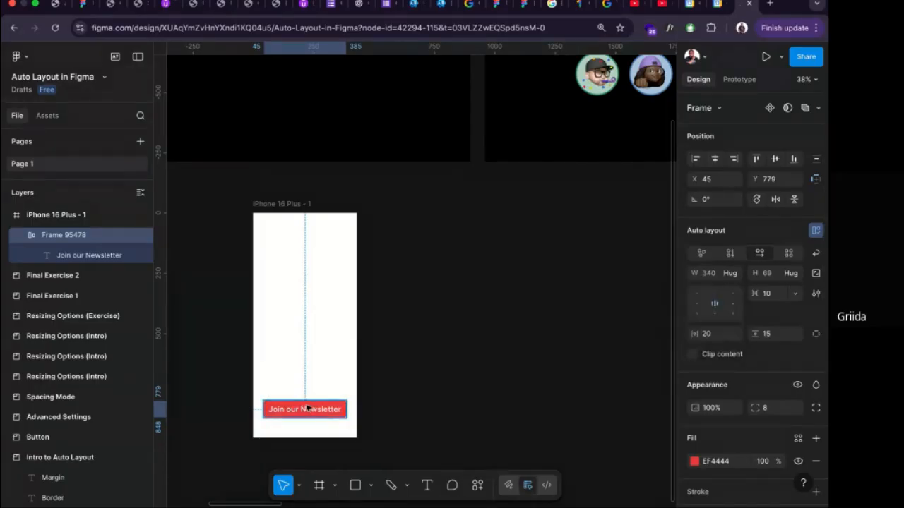
{"action": "left_click", "coordinate": [294, 204]}
{"action": "scroll", "coordinate": [303, 268], "scroll_direction": "down", "scroll_amount": 5}
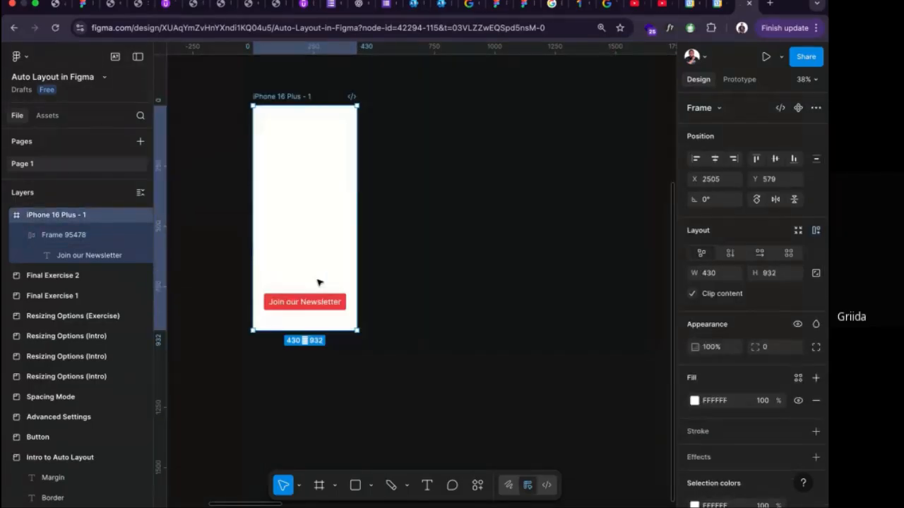
Review the button's width sizing options and move it out of the iPhone frame onto the canvas, about X 3199, Y 1263.
{"action": "left_click", "coordinate": [289, 303]}
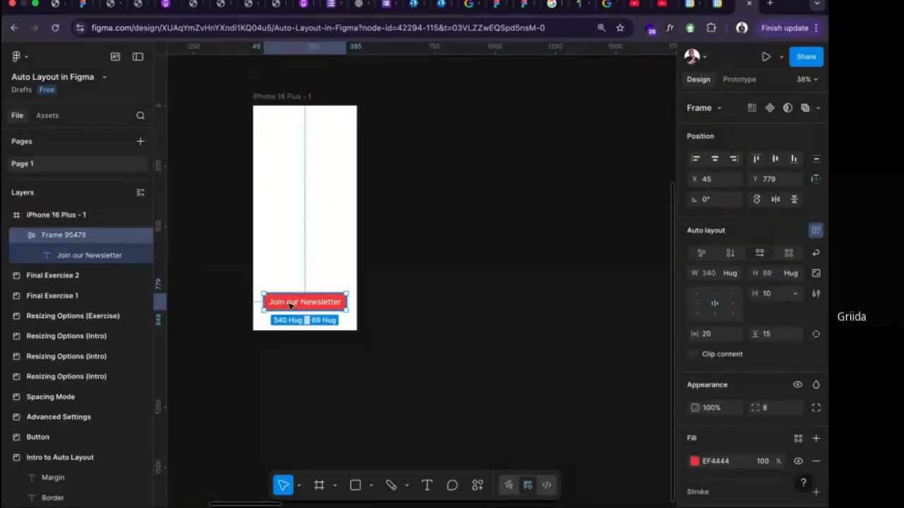
{"action": "left_click", "coordinate": [727, 272]}
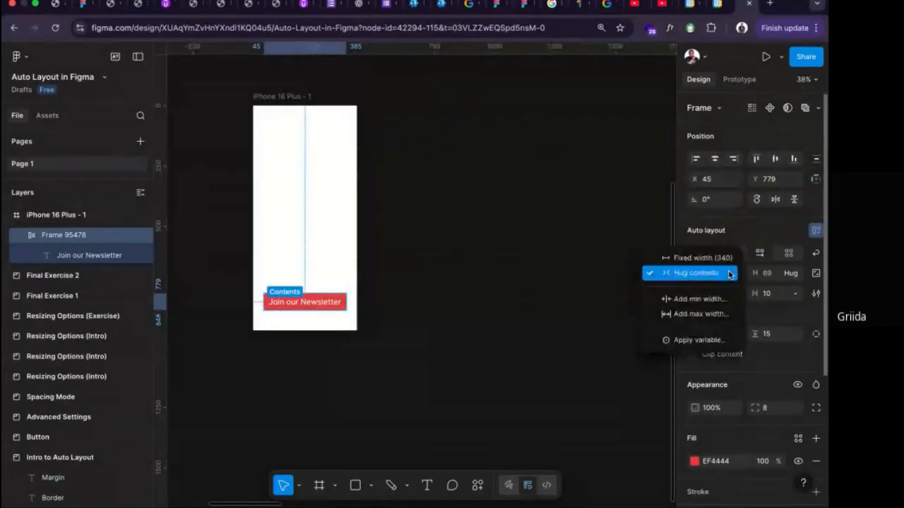
{"action": "left_click", "coordinate": [302, 300]}
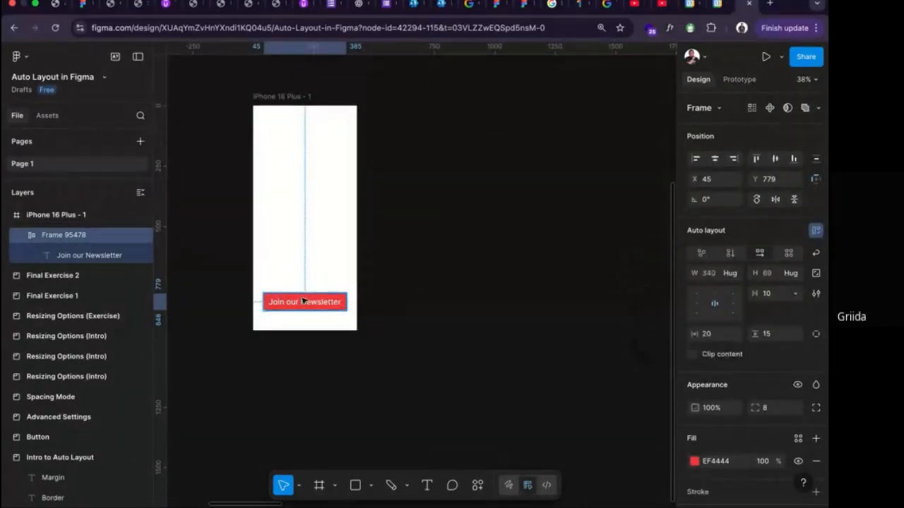
{"action": "left_click_drag", "start_coordinate": [302, 300], "coordinate": [462, 280]}
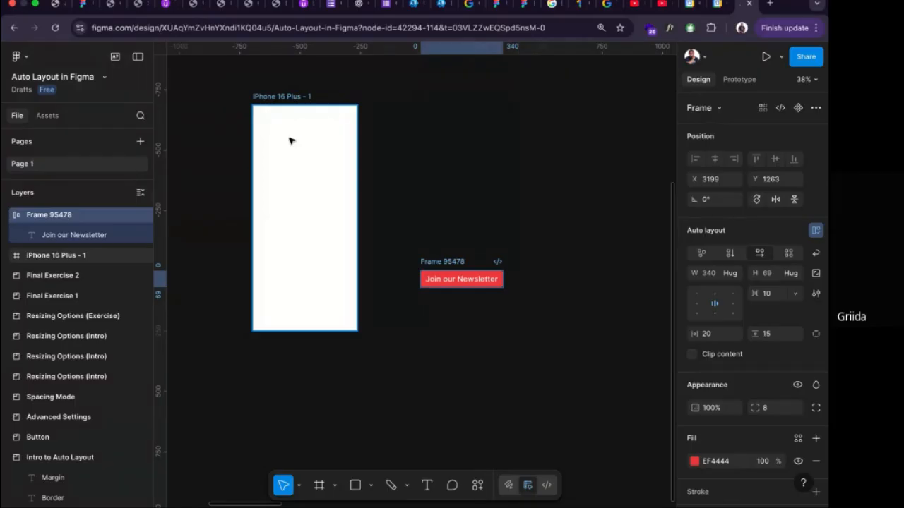
Draw a frame about 322 by 339 inside the iPhone 16 Plus frame and center it horizontally at about X 54, Y 429.
{"action": "key", "text": "f"}
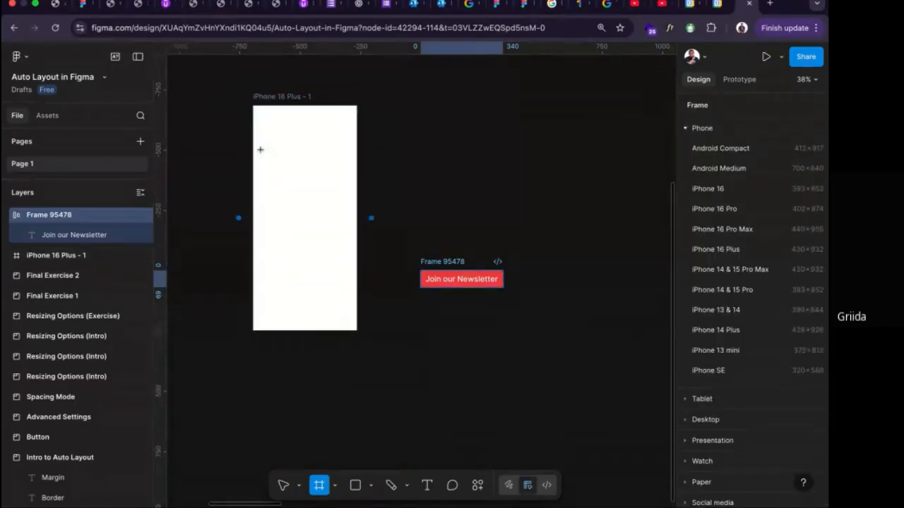
{"action": "left_click_drag", "start_coordinate": [268, 218], "coordinate": [346, 300]}
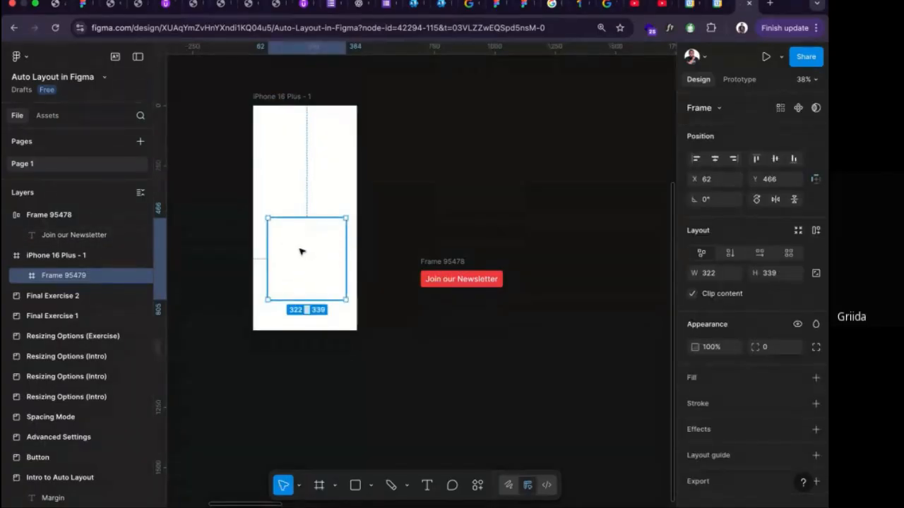
{"action": "scroll", "coordinate": [410, 243], "scroll_direction": "down", "scroll_amount": 1}
{"action": "scroll", "coordinate": [409, 243], "scroll_direction": "down", "scroll_amount": 5}
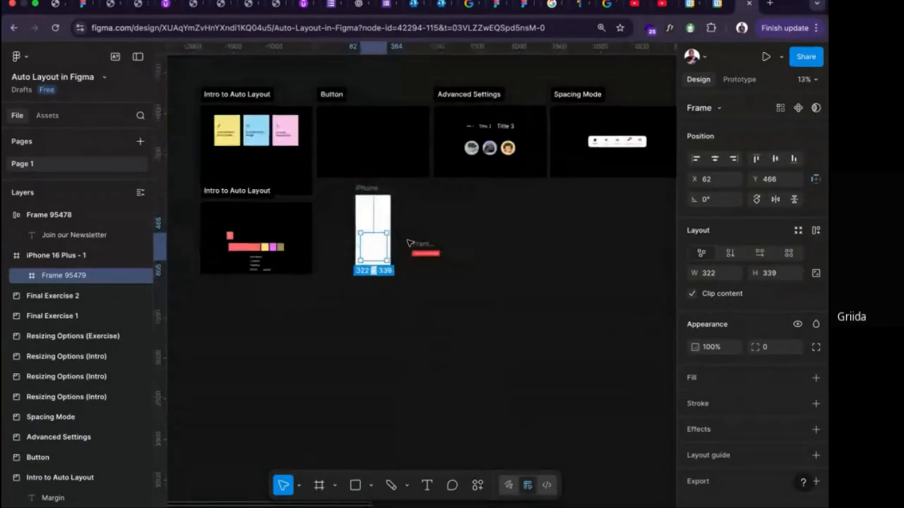
{"action": "scroll", "coordinate": [407, 242], "scroll_direction": "right", "scroll_amount": 10}
{"action": "scroll", "coordinate": [419, 236], "scroll_direction": "left", "scroll_amount": 6}
{"action": "scroll", "coordinate": [411, 232], "scroll_direction": "left", "scroll_amount": 8}
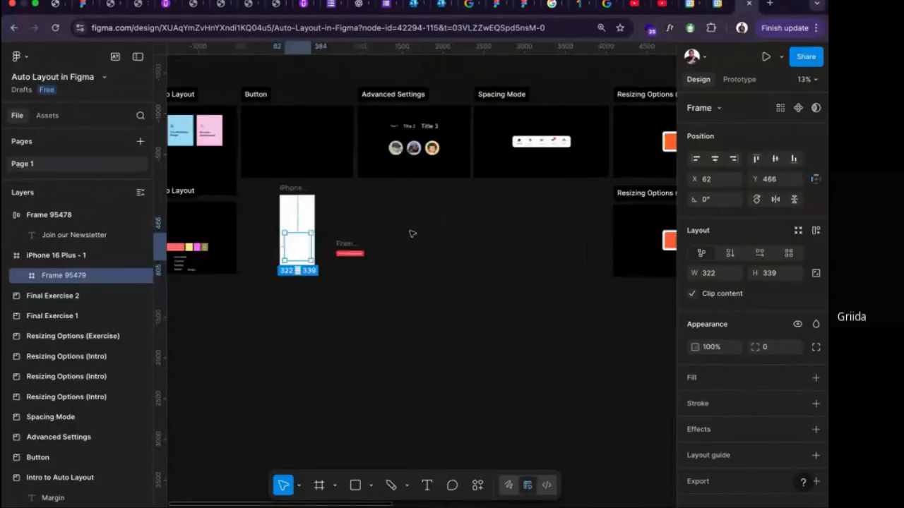
{"action": "scroll", "coordinate": [407, 240], "scroll_direction": "up", "scroll_amount": 5}
{"action": "left_click_drag", "start_coordinate": [401, 310], "coordinate": [397, 296]}
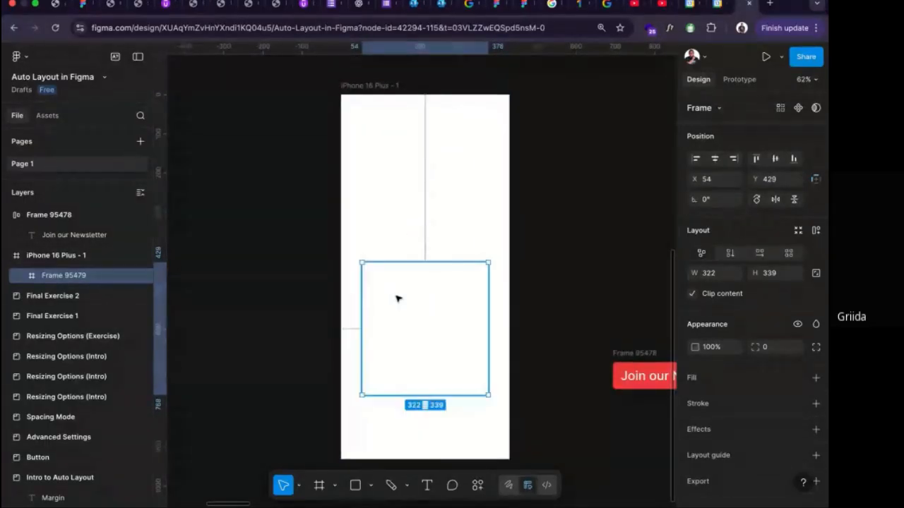
Add a light grey EEEEEE fill to the new inner frame.
{"action": "left_click", "coordinate": [815, 377]}
{"action": "left_click", "coordinate": [557, 241]}
{"action": "left_click_drag", "start_coordinate": [557, 244], "coordinate": [524, 233]}
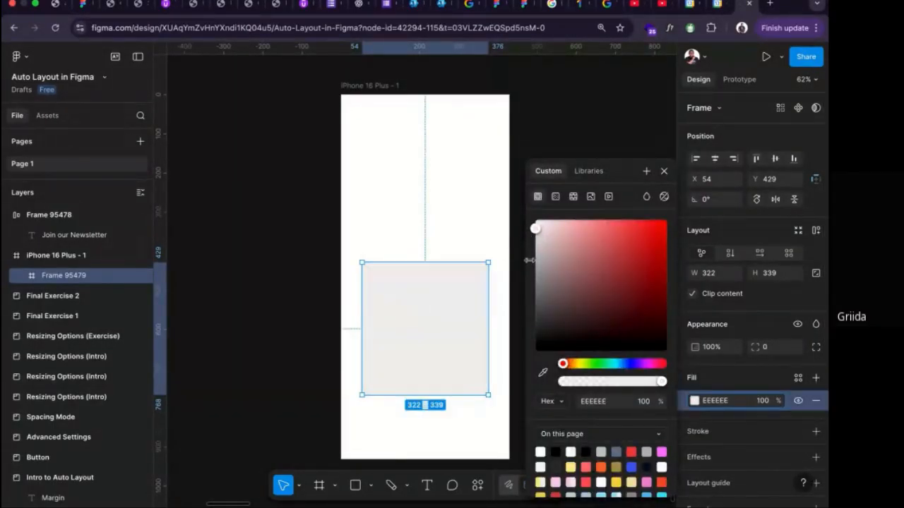
{"action": "left_click", "coordinate": [663, 170]}
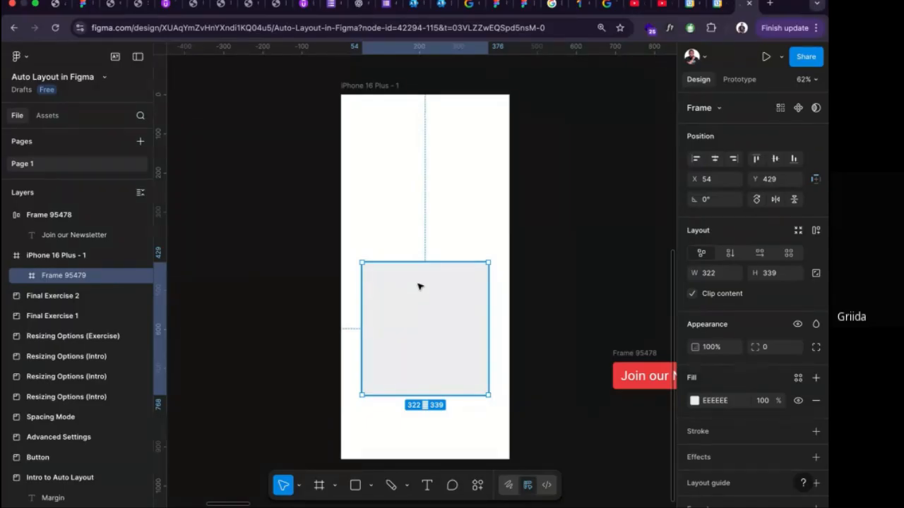
Draw a rectangle in the upper part of the light grey frame and apply auto layout to that frame.
{"action": "key", "text": "r"}
{"action": "left_click_drag", "start_coordinate": [376, 276], "coordinate": [436, 322]}
{"action": "left_click", "coordinate": [434, 381]}
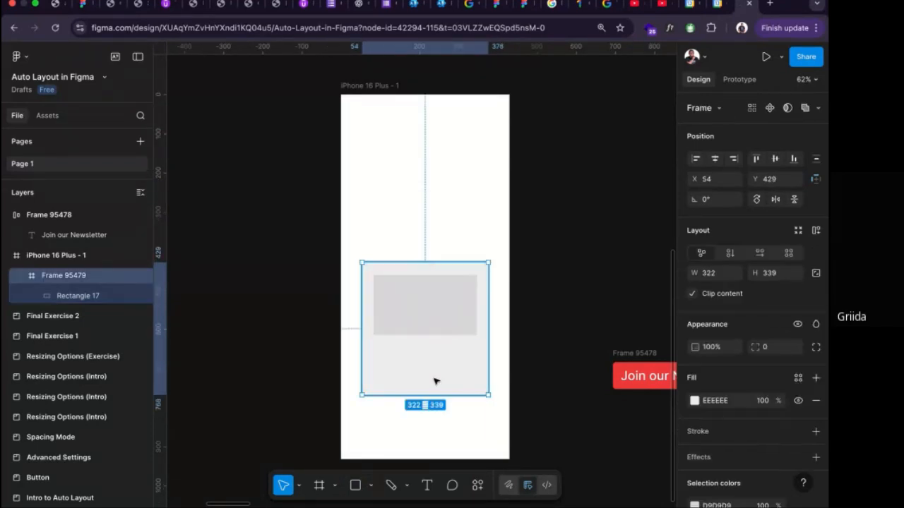
{"action": "key", "text": "shift+a"}
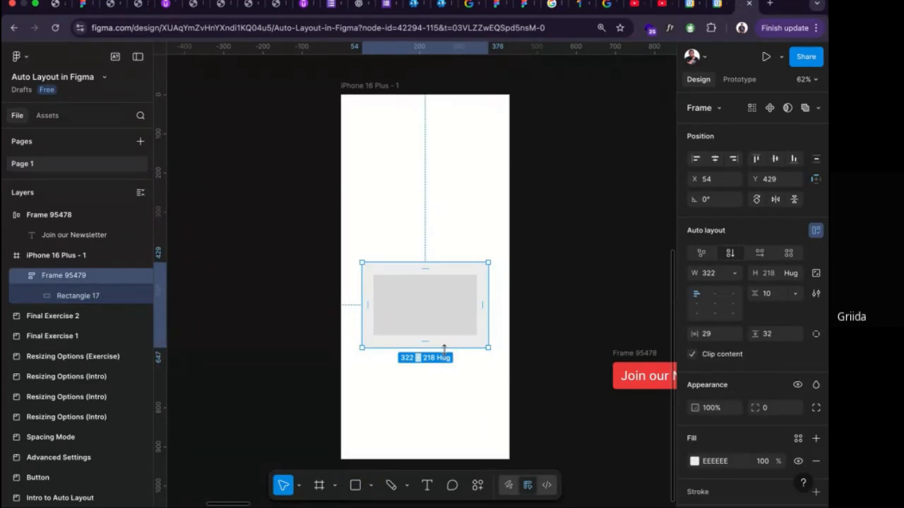
Change the red button's text to "Join Now".
{"action": "left_click", "coordinate": [625, 360]}
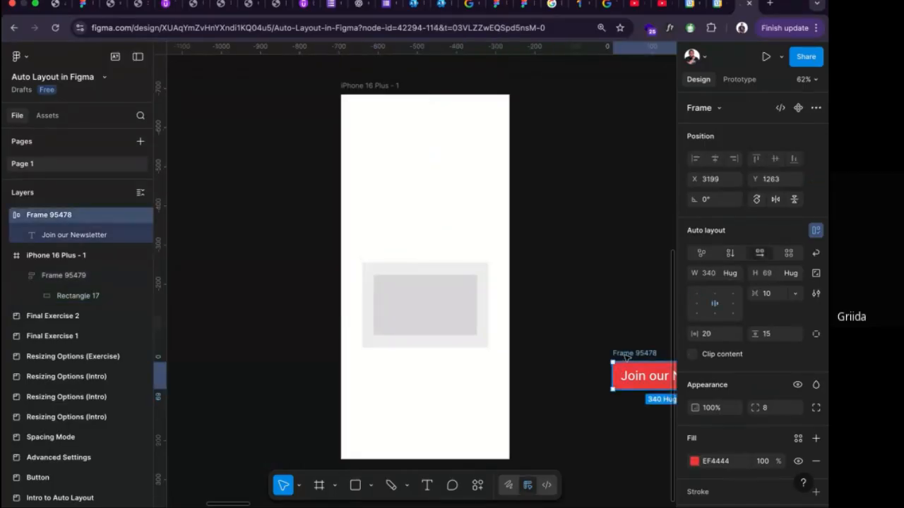
{"action": "scroll", "coordinate": [565, 367], "scroll_direction": "right", "scroll_amount": 5}
{"action": "double_click", "coordinate": [487, 377]}
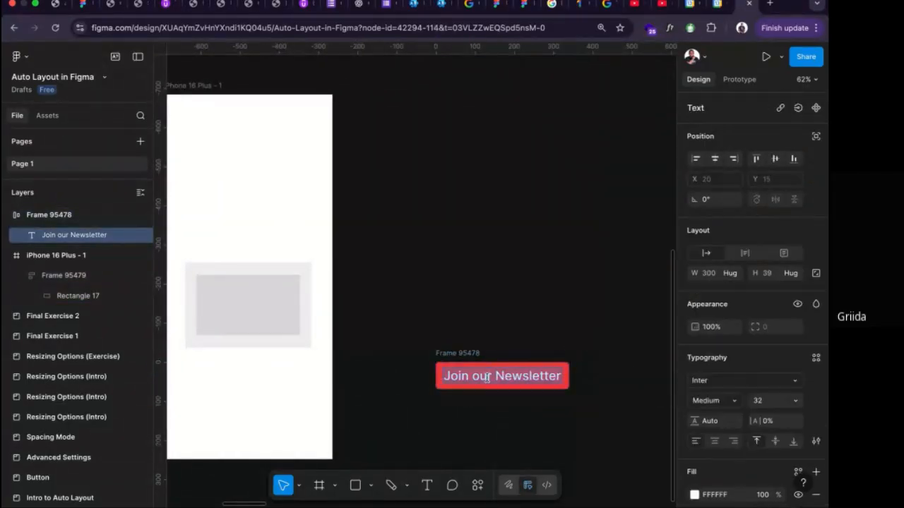
{"action": "type", "text": "Join Now"}
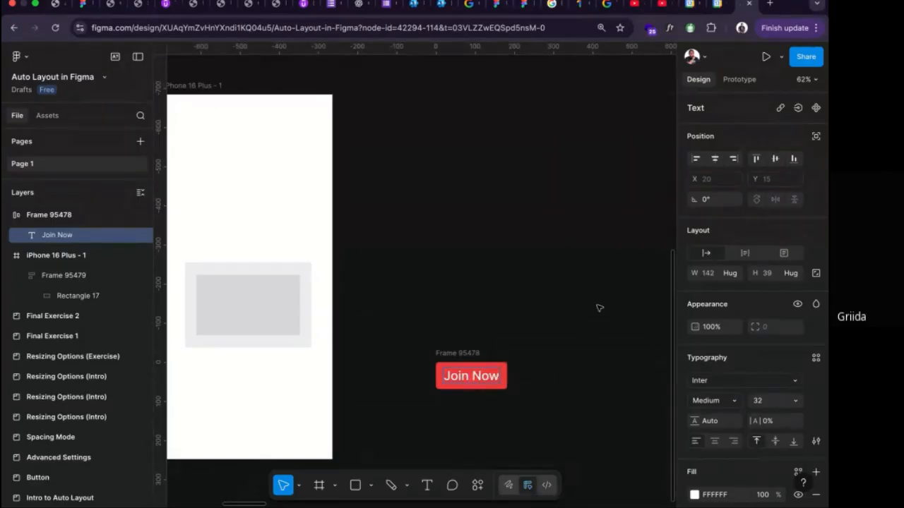
{"action": "key", "text": "Escape"}
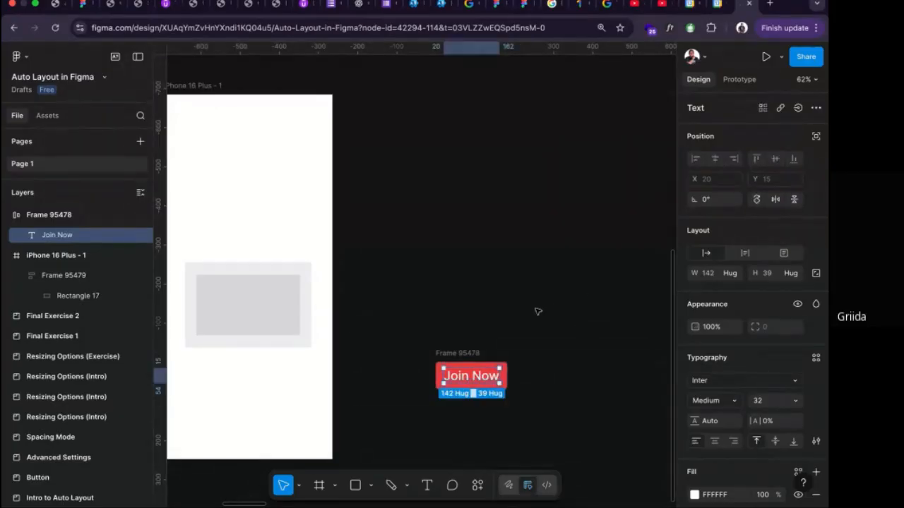
Move the "Join Now" button below the rectangle in the auto layout frame and set its width to Fill container.
{"action": "left_click", "coordinate": [470, 349]}
{"action": "left_click_drag", "start_coordinate": [479, 376], "coordinate": [240, 355]}
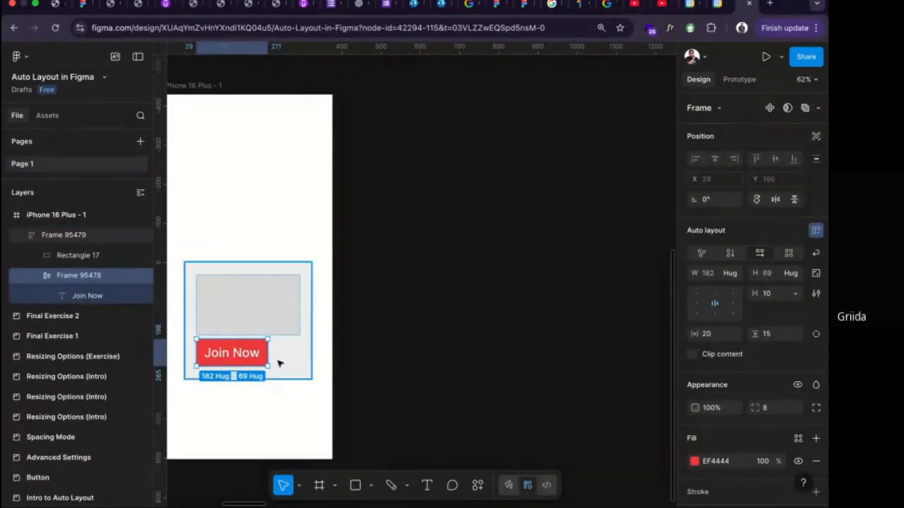
{"action": "left_click", "coordinate": [732, 276]}
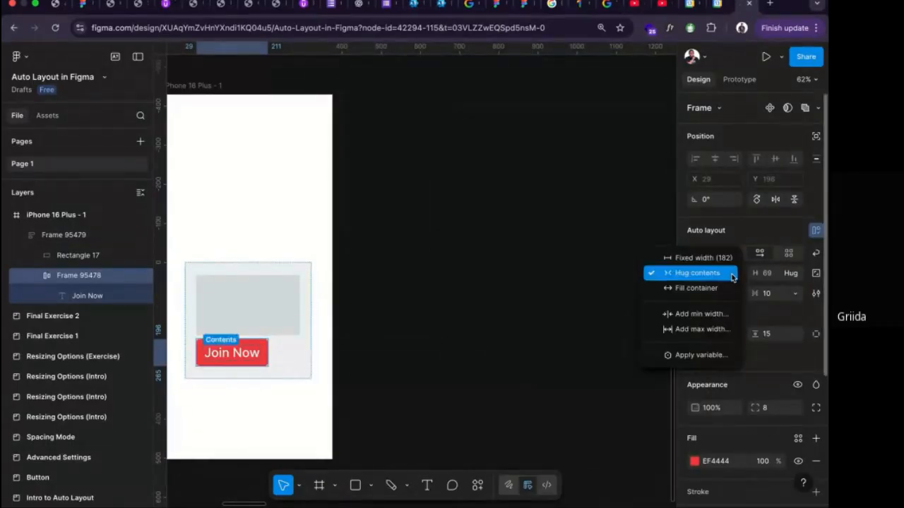
{"action": "left_click", "coordinate": [226, 356]}
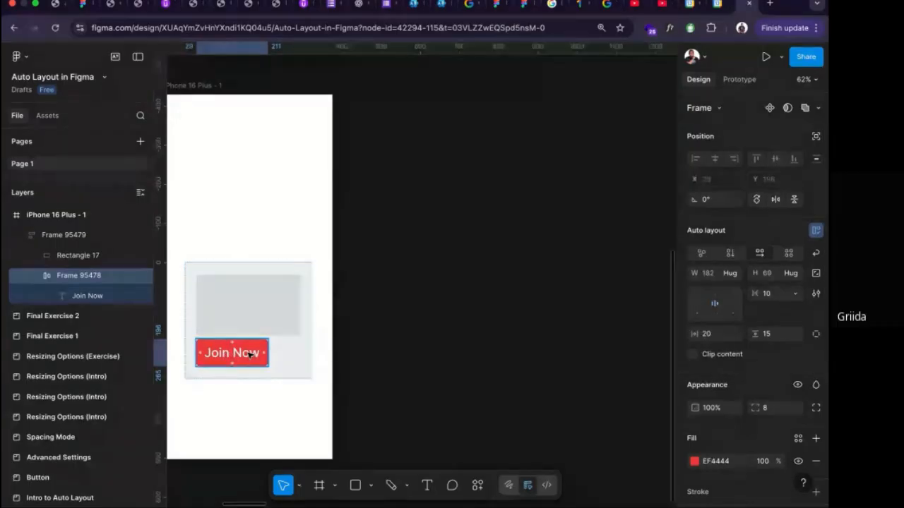
{"action": "left_click", "coordinate": [732, 275]}
{"action": "left_click", "coordinate": [728, 291]}
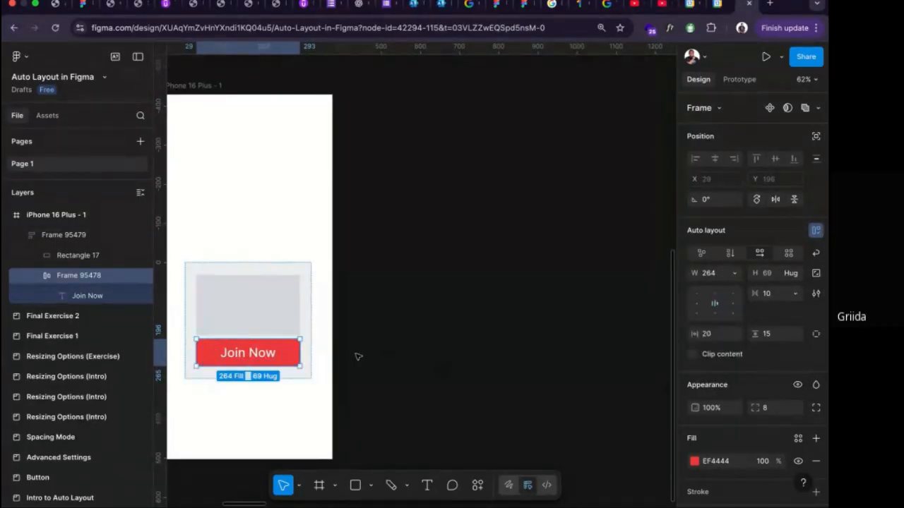
Try enlarging the iPhone 16 Plus frame to about 1000 by 1067, and undo the resizing.
{"action": "scroll", "coordinate": [236, 256], "scroll_direction": "down", "scroll_amount": 3}
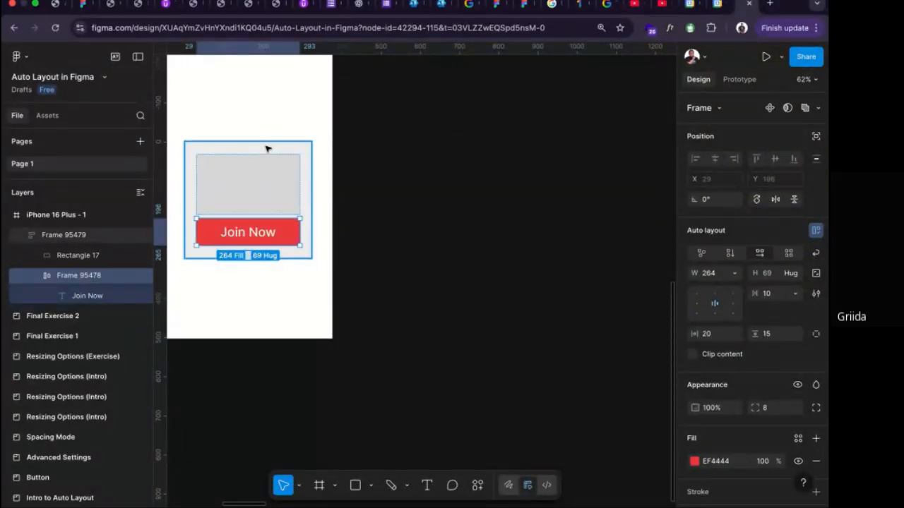
{"action": "left_click", "coordinate": [307, 115]}
{"action": "scroll", "coordinate": [305, 114], "scroll_direction": "down", "scroll_amount": 3}
{"action": "scroll", "coordinate": [305, 114], "scroll_direction": "up", "scroll_amount": 1}
{"action": "scroll", "coordinate": [306, 116], "scroll_direction": "down", "scroll_amount": 3}
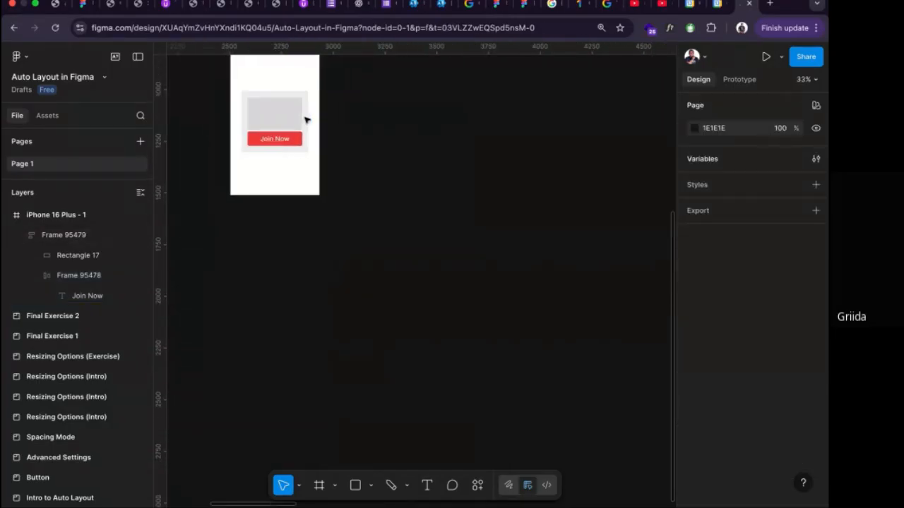
{"action": "scroll", "coordinate": [304, 121], "scroll_direction": "up", "scroll_amount": 5}
{"action": "left_click", "coordinate": [300, 252]}
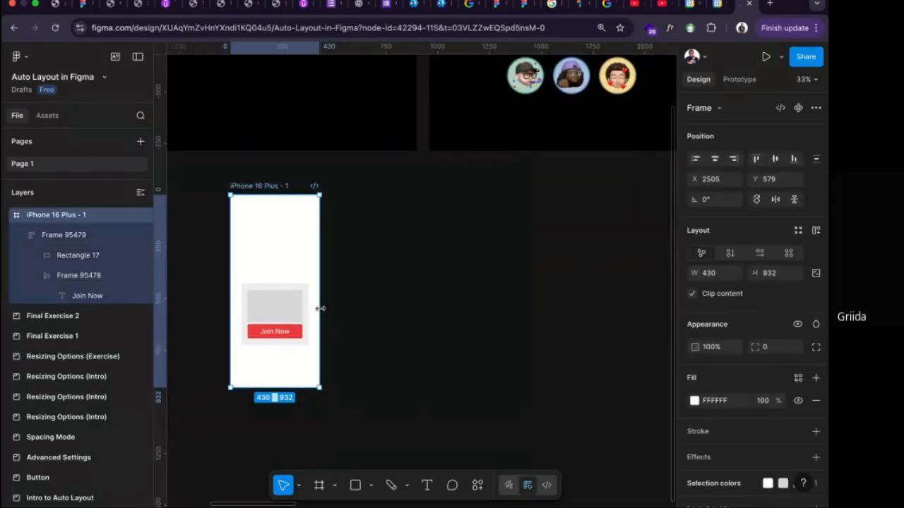
{"action": "left_click_drag", "start_coordinate": [321, 309], "coordinate": [437, 357]}
{"action": "left_click_drag", "start_coordinate": [410, 387], "coordinate": [411, 416]}
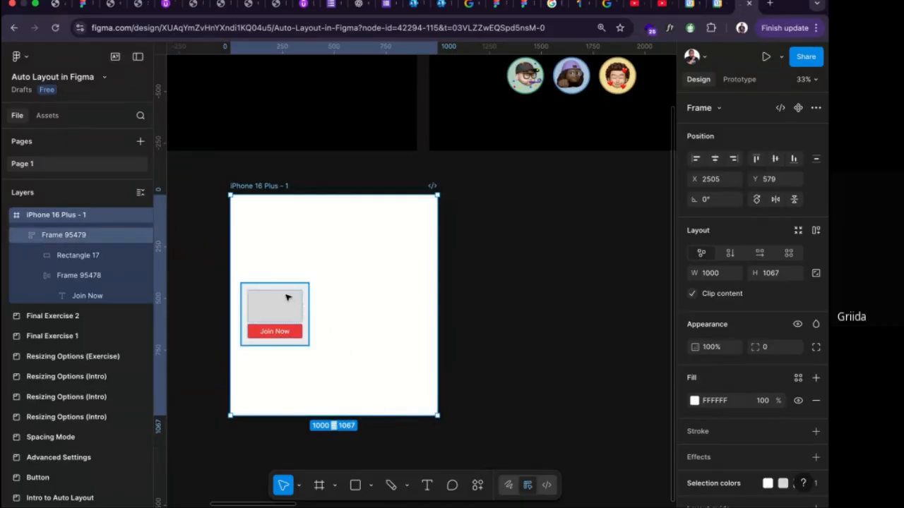
{"action": "key", "text": "super+z"}
{"action": "key", "text": "super+z"}
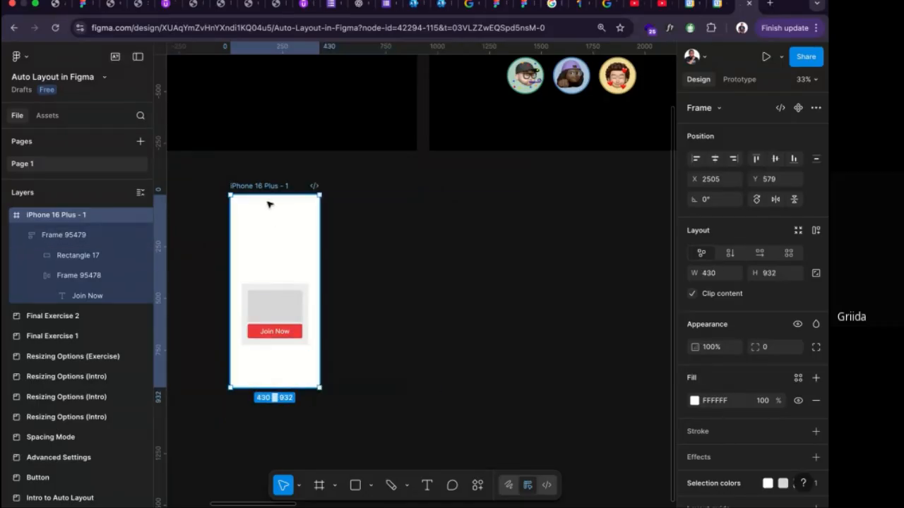
Duplicate the iPhone 16 Plus frame beside the original and widen the copy to nearly three times its width.
{"action": "left_click_drag", "start_coordinate": [269, 187], "coordinate": [381, 188]}
{"action": "left_click_drag", "start_coordinate": [433, 344], "coordinate": [589, 363]}
Delete the "Join Now" button from the copied grey card and enlarge that card to about 810 by 393.
{"action": "left_click", "coordinate": [394, 311]}
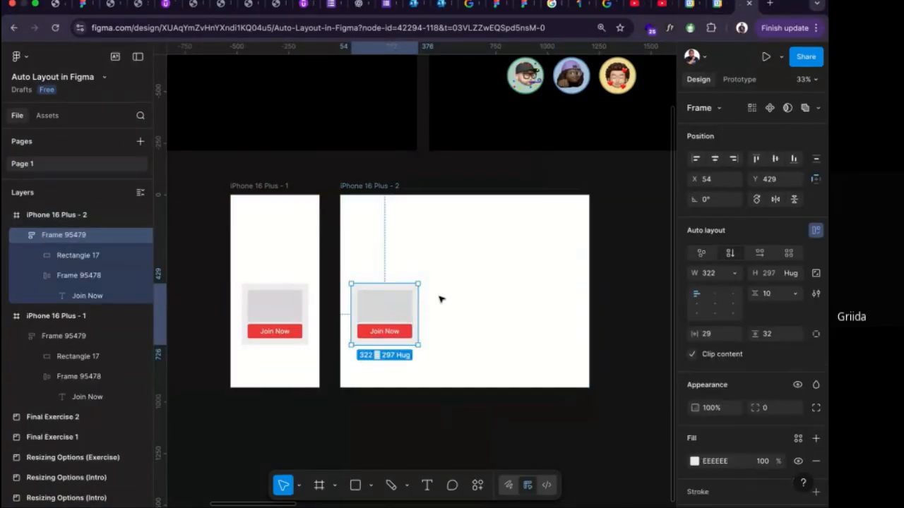
{"action": "left_click", "coordinate": [384, 330]}
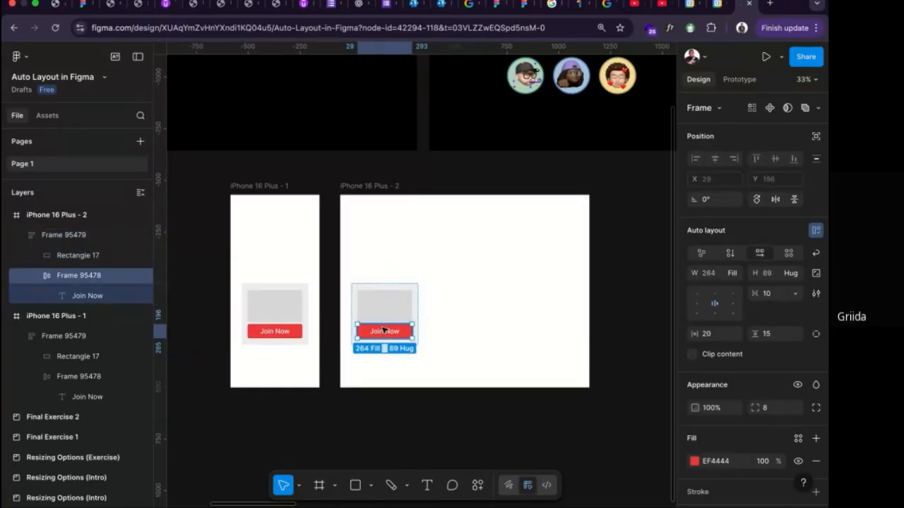
{"action": "key", "text": "Delete"}
{"action": "left_click", "coordinate": [397, 330]}
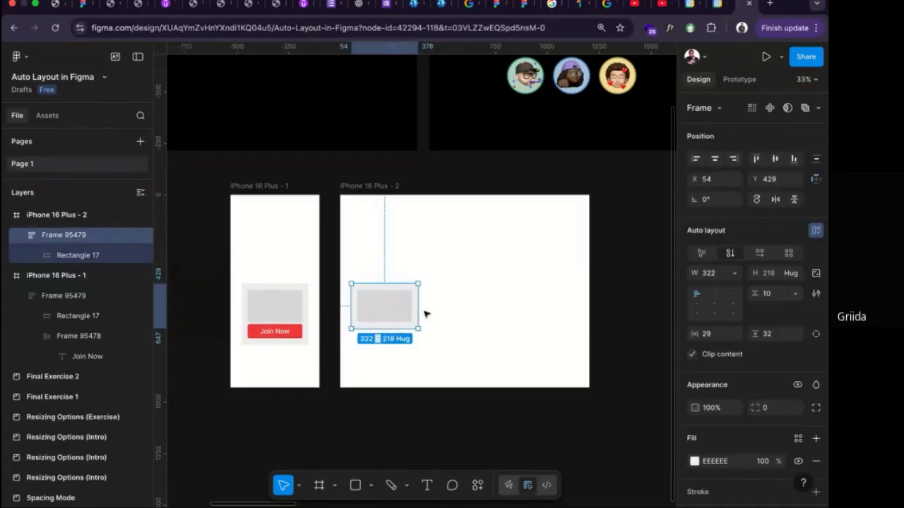
{"action": "left_click_drag", "start_coordinate": [415, 309], "coordinate": [480, 365]}
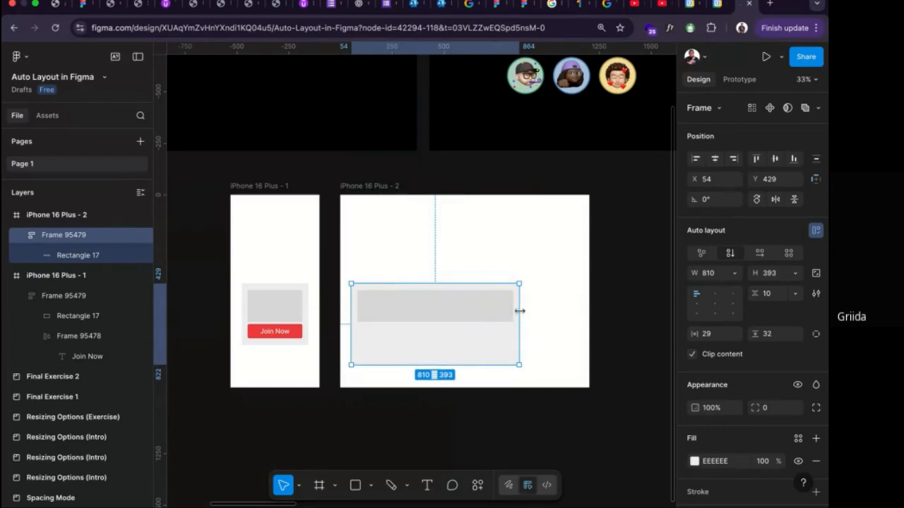
Copy the "Join Now" button from the original iPhone frame into the enlarged card, directly below its rectangle.
{"action": "left_click", "coordinate": [294, 332]}
{"action": "double_click", "coordinate": [295, 332]}
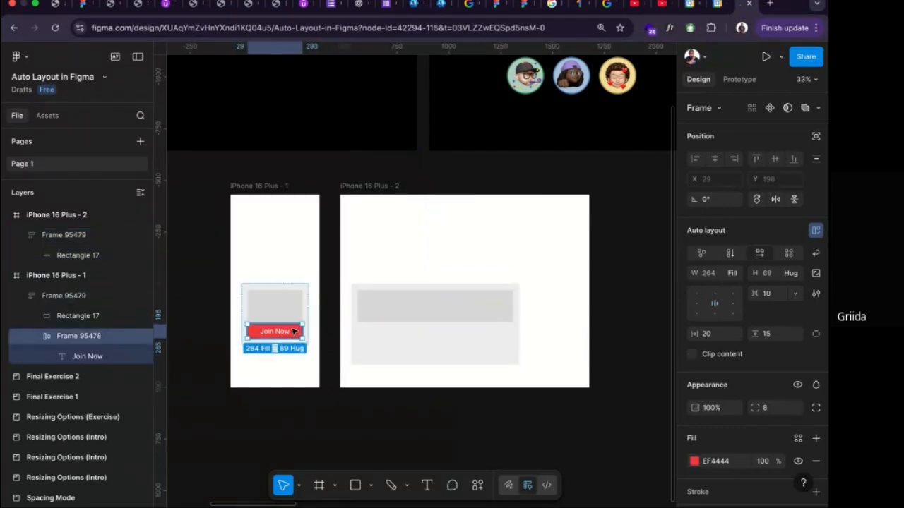
{"action": "left_click_drag", "start_coordinate": [294, 332], "coordinate": [400, 313]}
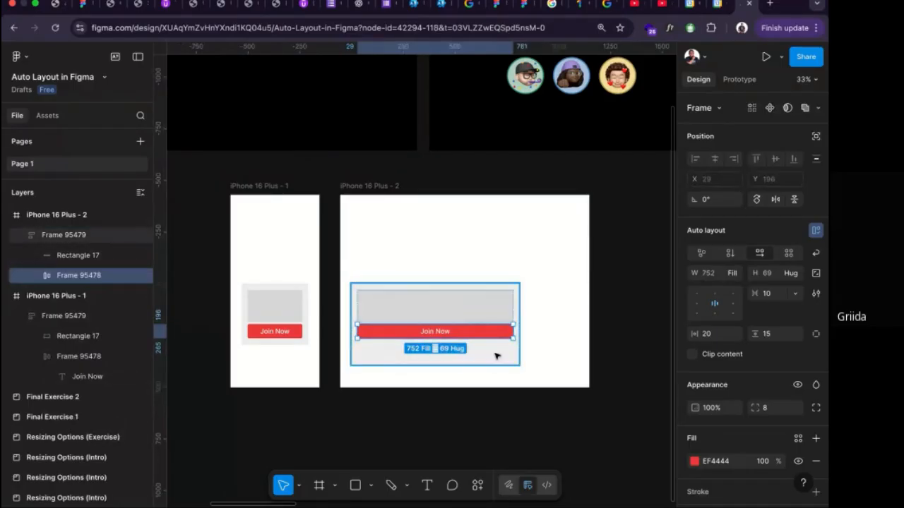
{"action": "scroll", "coordinate": [496, 356], "scroll_direction": "up", "scroll_amount": 5}
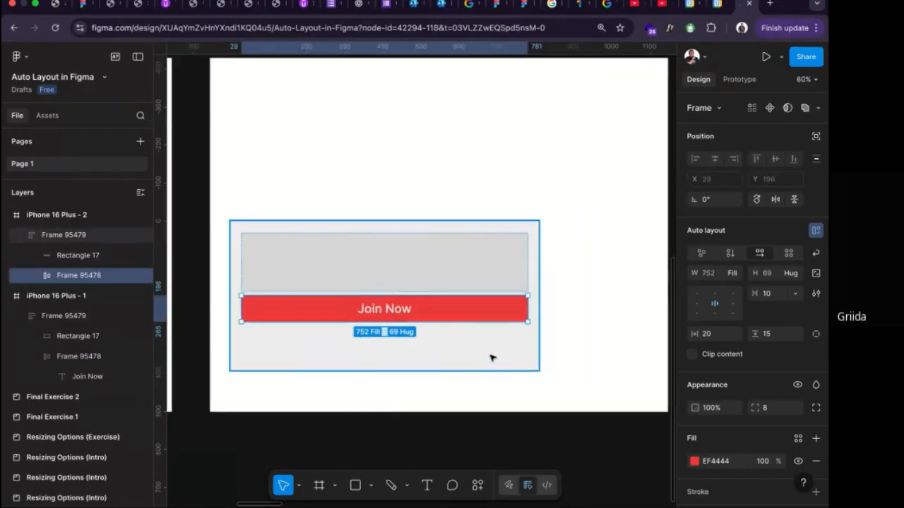
{"action": "scroll", "coordinate": [490, 357], "scroll_direction": "left", "scroll_amount": 4}
{"action": "scroll", "coordinate": [440, 329], "scroll_direction": "down", "scroll_amount": 2}
{"action": "scroll", "coordinate": [438, 332], "scroll_direction": "down", "scroll_amount": 1}
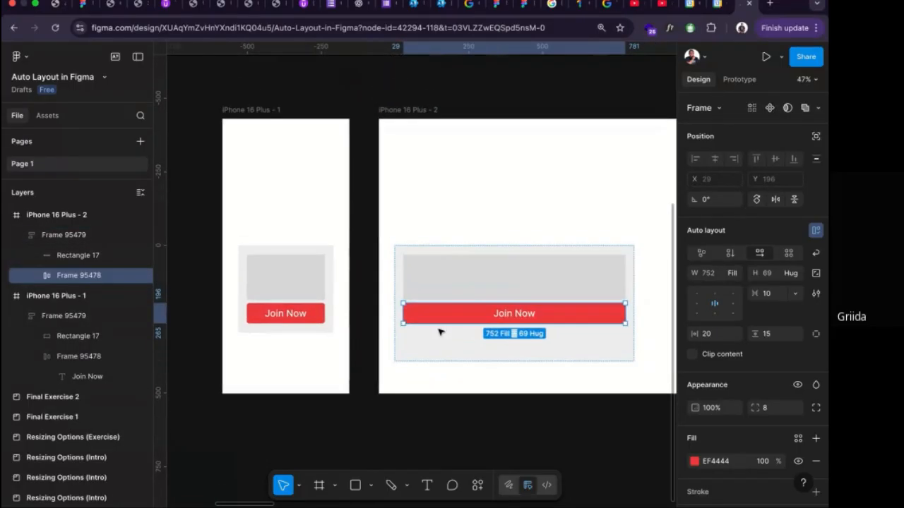
{"action": "scroll", "coordinate": [439, 325], "scroll_direction": "right", "scroll_amount": 2}
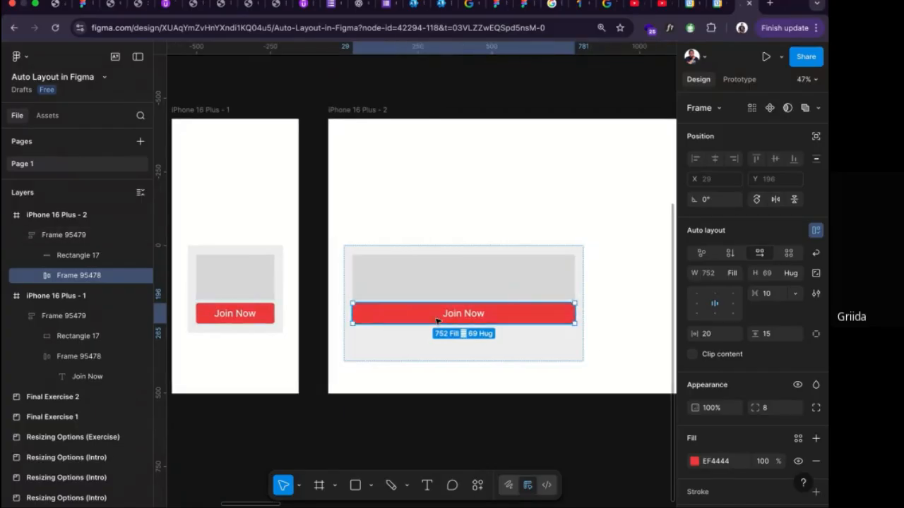
Narrow the iPhone 16 Plus - 2 frame to about 904 wide.
{"action": "left_click", "coordinate": [383, 127]}
{"action": "scroll", "coordinate": [438, 177], "scroll_direction": "right", "scroll_amount": 3}
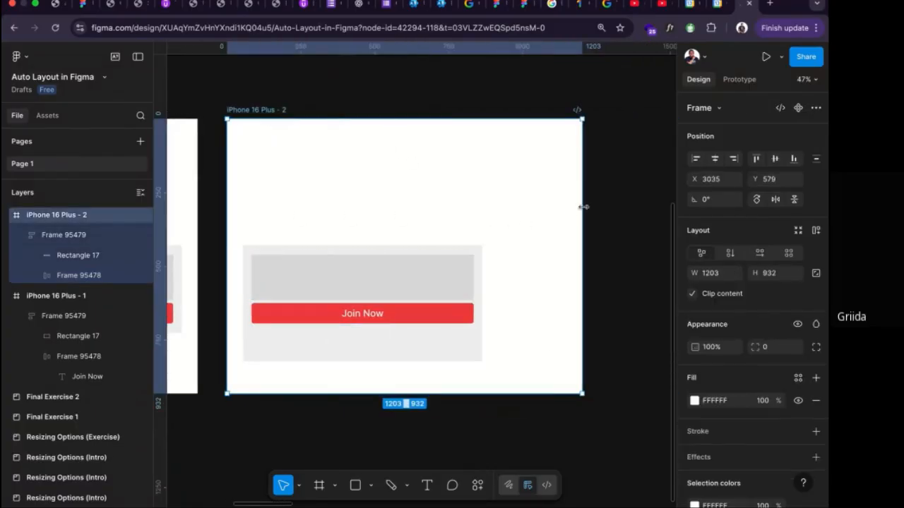
{"action": "left_click_drag", "start_coordinate": [581, 204], "coordinate": [494, 221]}
Try narrowing the grey card in the iPhone 16 Plus - 2 frame to about 629 wide.
{"action": "left_click", "coordinate": [473, 268]}
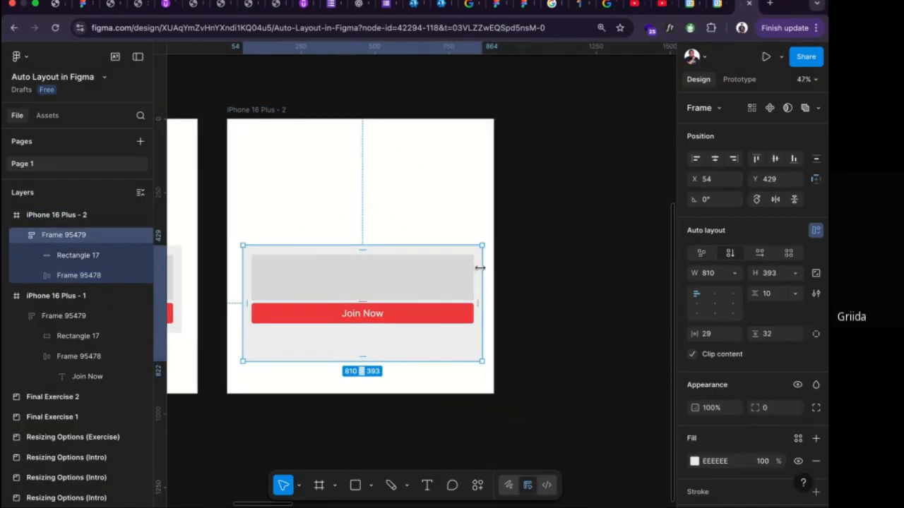
{"action": "left_click_drag", "start_coordinate": [482, 267], "coordinate": [429, 260]}
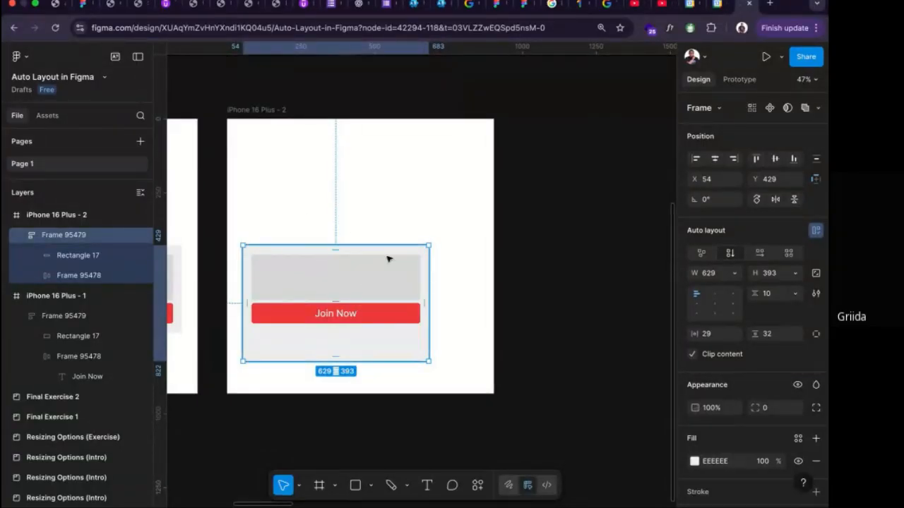
{"action": "scroll", "coordinate": [388, 259], "scroll_direction": "down", "scroll_amount": 6}
{"action": "key", "text": "Escape"}
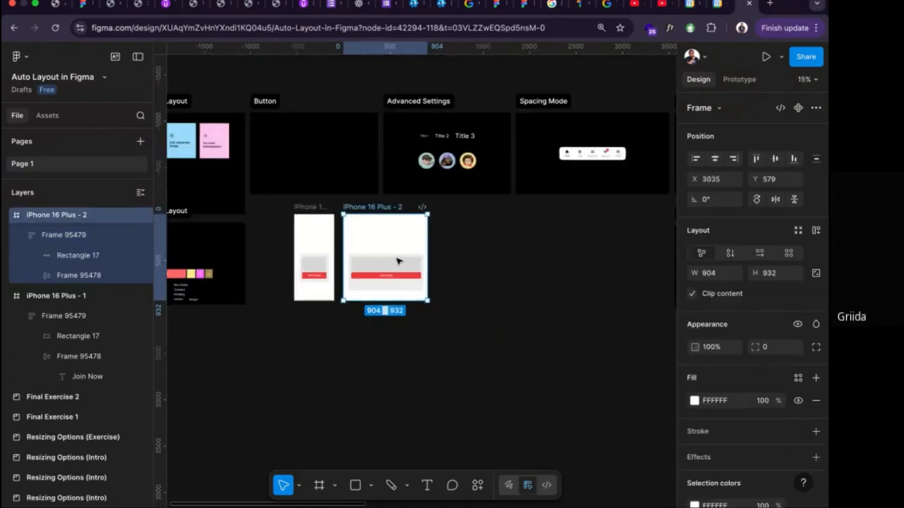
Copy the "Join Now" button from the iPhone 16 Plus - 1 frame into the middle of the Button section.
{"action": "left_click", "coordinate": [311, 280]}
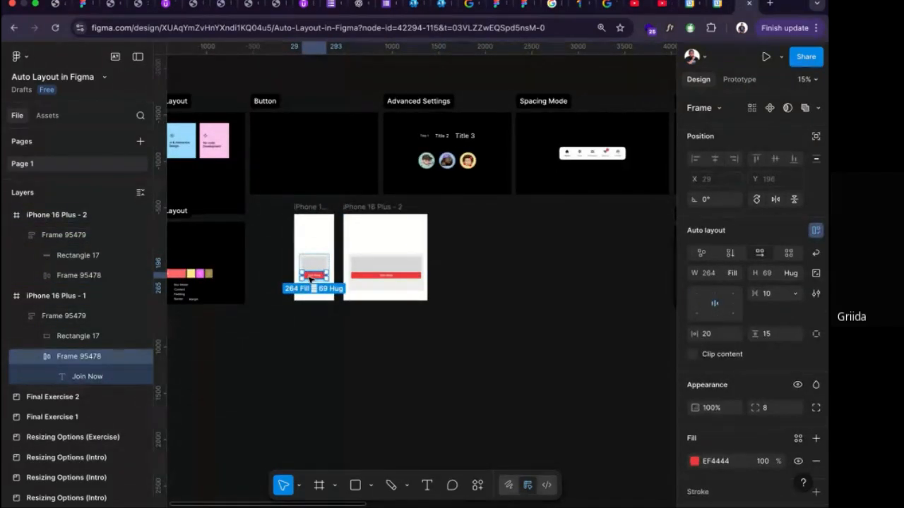
{"action": "left_click_drag", "start_coordinate": [311, 279], "coordinate": [315, 160]}
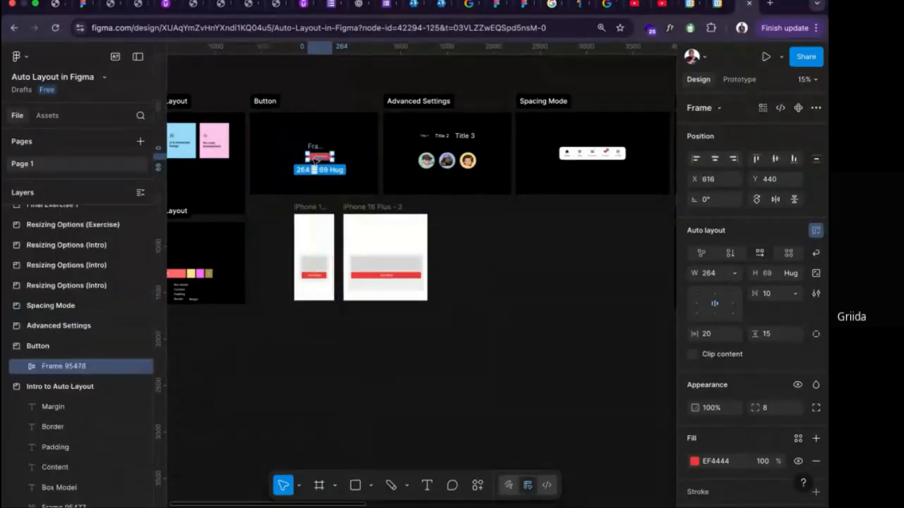
{"action": "scroll", "coordinate": [315, 159], "scroll_direction": "up", "scroll_amount": 4}
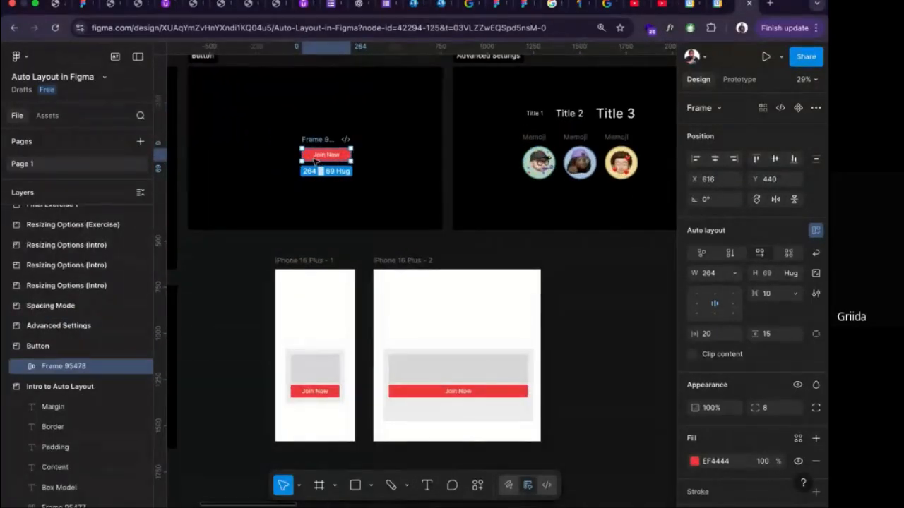
Wrap Title 1, Title 2 and Title 3 in the Advanced Settings section in one auto layout frame.
{"action": "scroll", "coordinate": [439, 132], "scroll_direction": "up", "scroll_amount": 1}
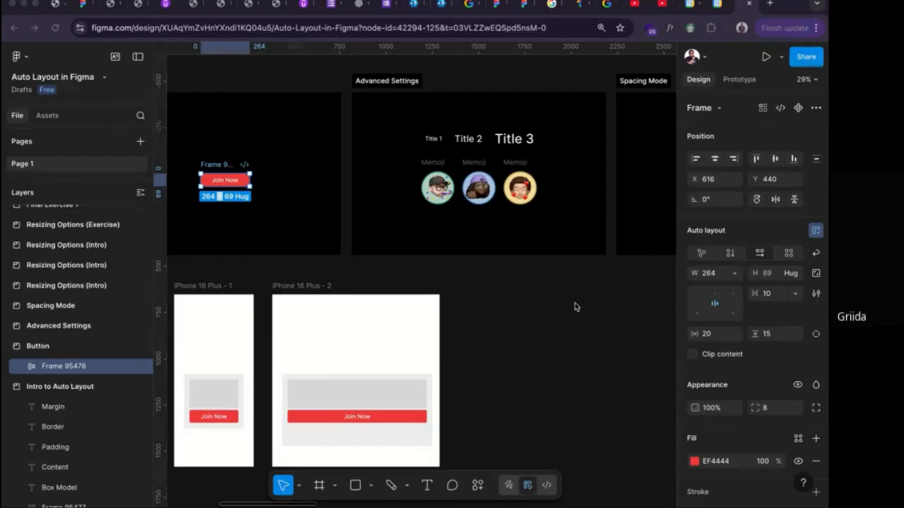
{"action": "scroll", "coordinate": [558, 302], "scroll_direction": "up", "scroll_amount": 1}
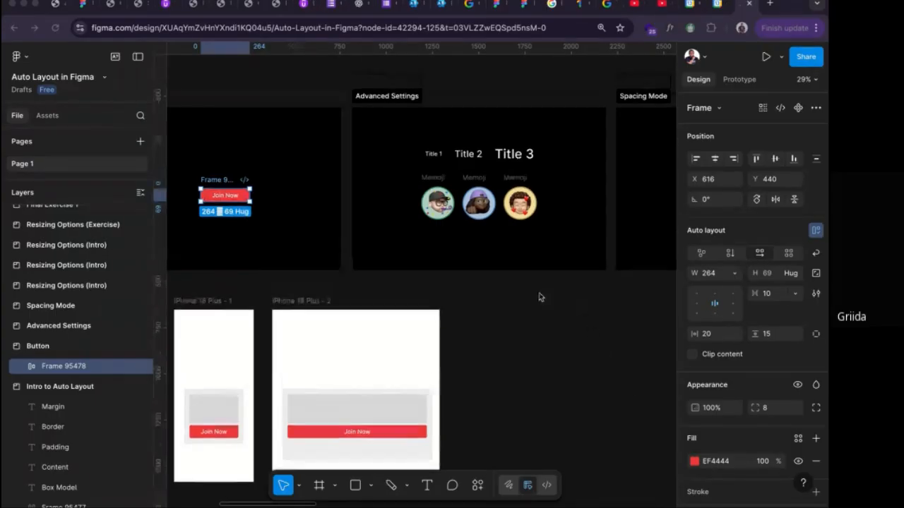
{"action": "scroll", "coordinate": [456, 274], "scroll_direction": "up", "scroll_amount": 1}
{"action": "scroll", "coordinate": [456, 274], "scroll_direction": "up", "scroll_amount": 5}
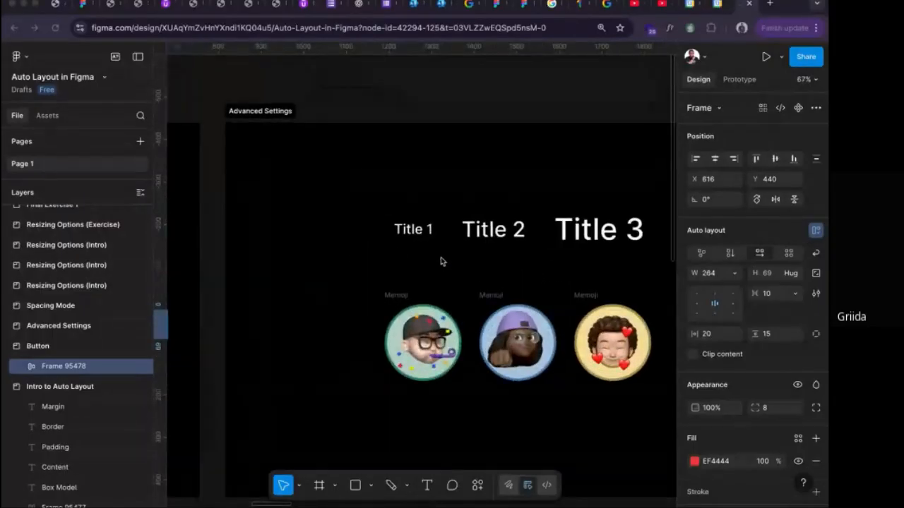
{"action": "scroll", "coordinate": [439, 262], "scroll_direction": "up", "scroll_amount": 1}
{"action": "scroll", "coordinate": [440, 262], "scroll_direction": "up", "scroll_amount": 1}
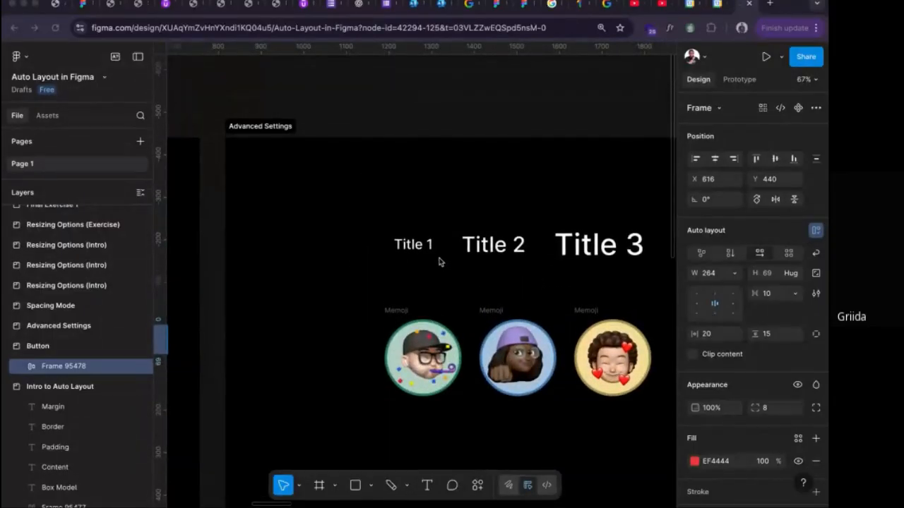
{"action": "scroll", "coordinate": [424, 258], "scroll_direction": "right", "scroll_amount": 3}
{"action": "left_click", "coordinate": [361, 251]}
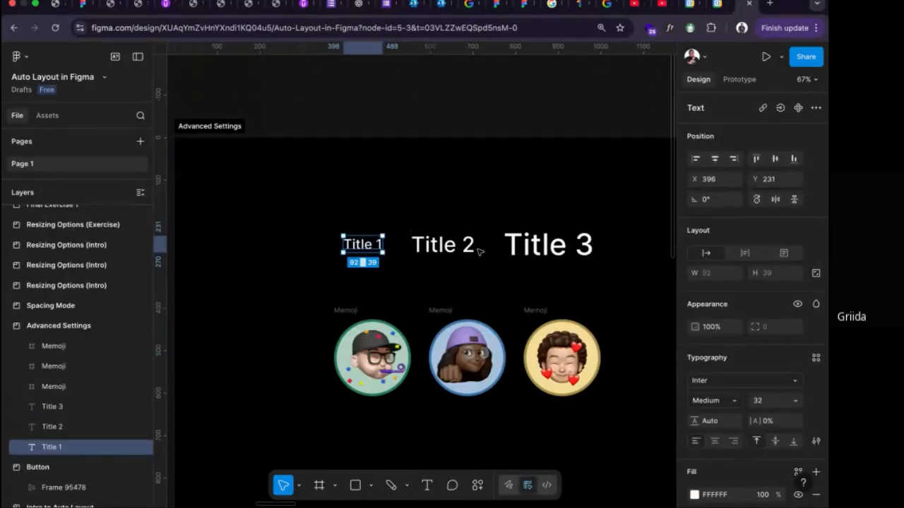
{"action": "left_click", "coordinate": [422, 249], "text": "shift"}
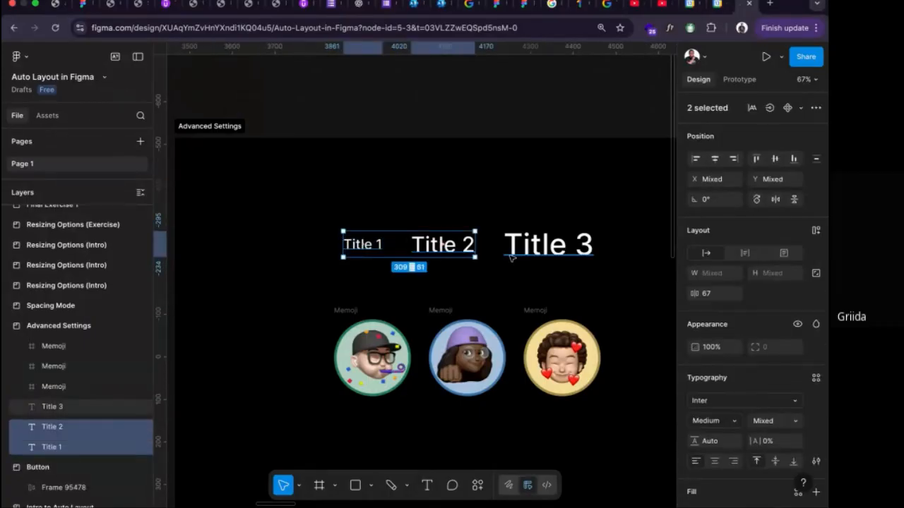
{"action": "left_click", "coordinate": [534, 256], "text": "shift"}
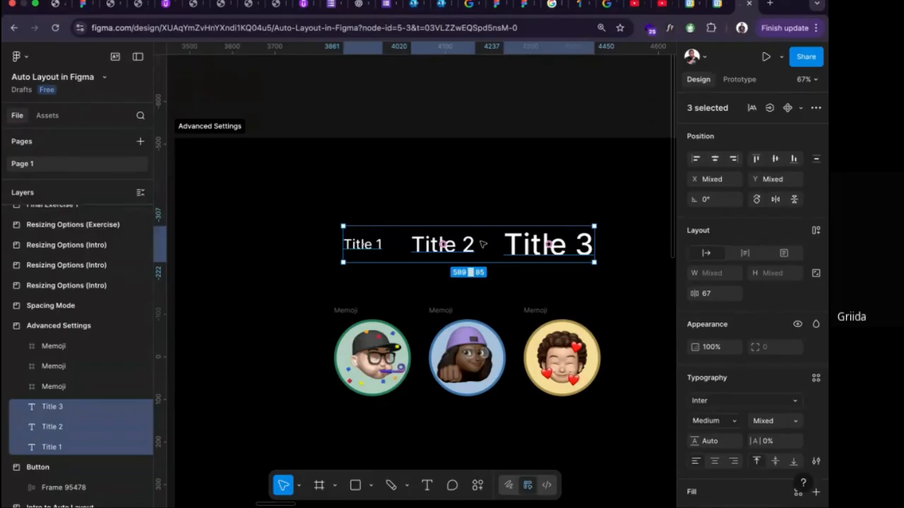
{"action": "left_click", "coordinate": [372, 245]}
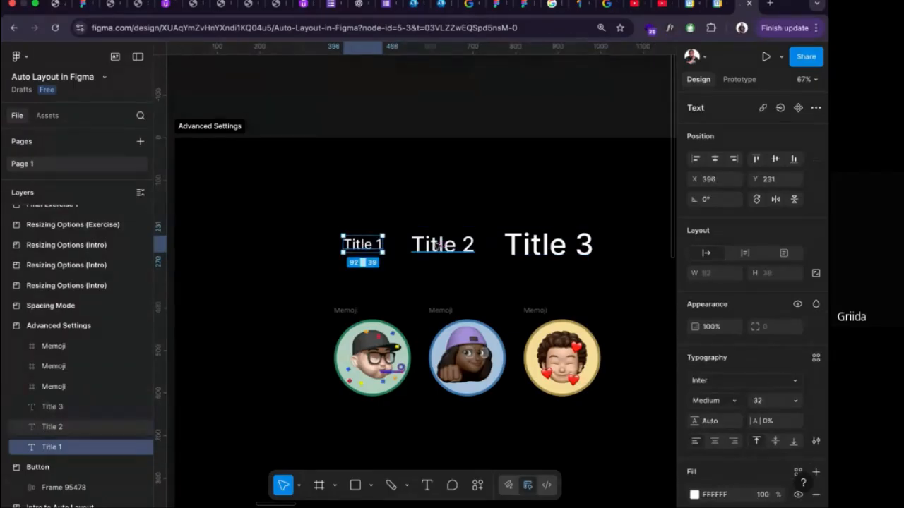
{"action": "left_click", "coordinate": [438, 245], "text": "shift"}
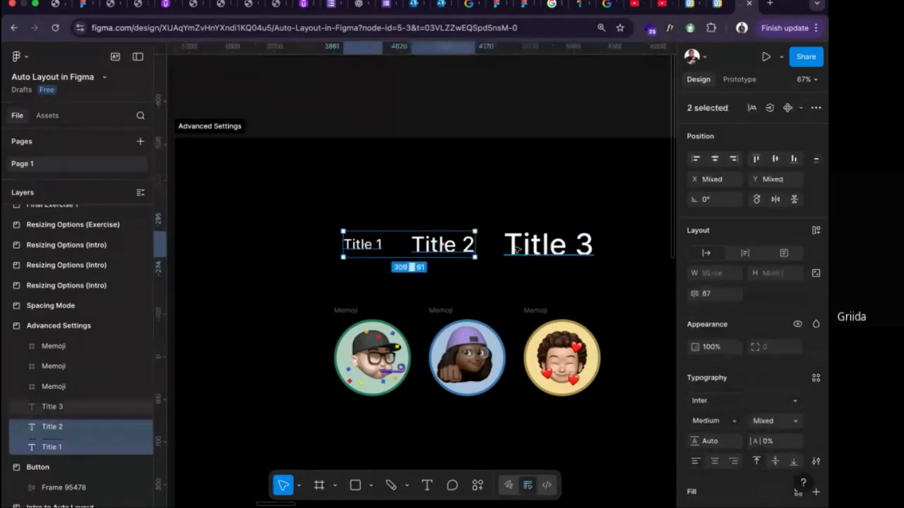
{"action": "left_click", "coordinate": [517, 247], "text": "shift"}
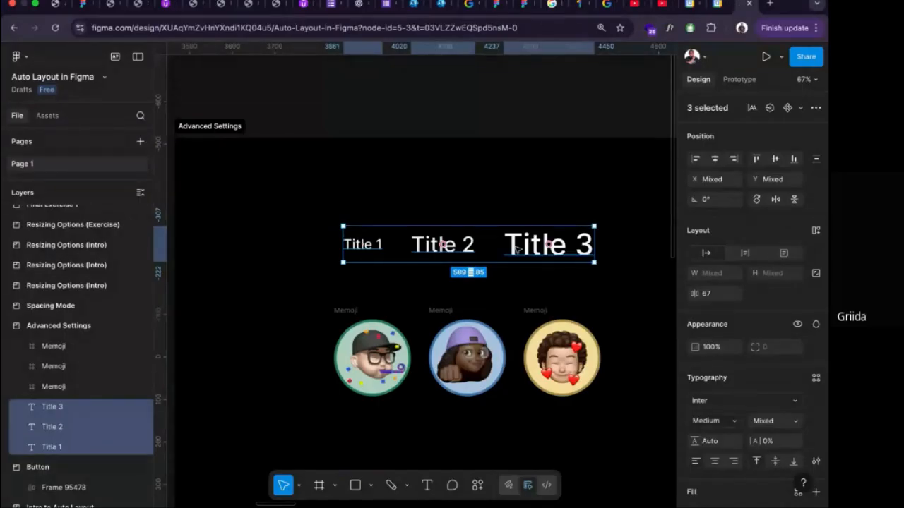
{"action": "key", "text": "shift+a"}
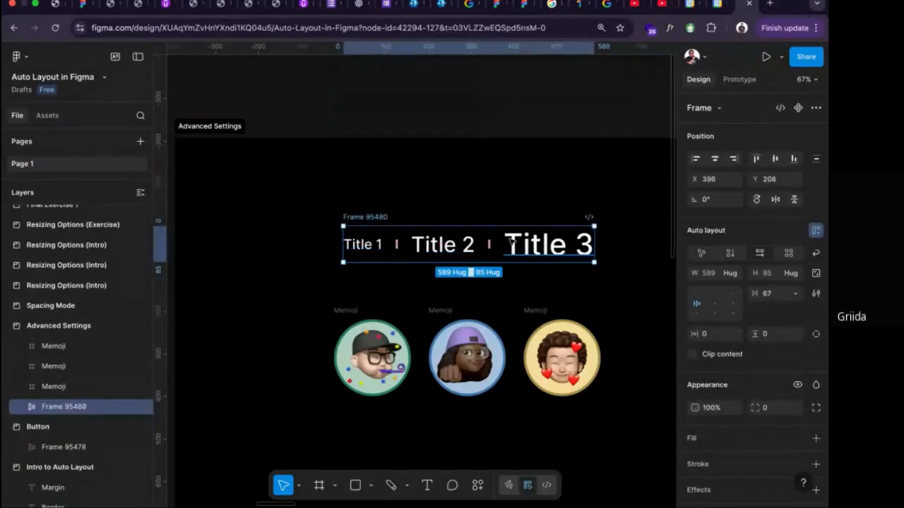
Try setting the titles frame's auto layout alignment to bottom right.
{"action": "scroll", "coordinate": [471, 227], "scroll_direction": "up", "scroll_amount": 5}
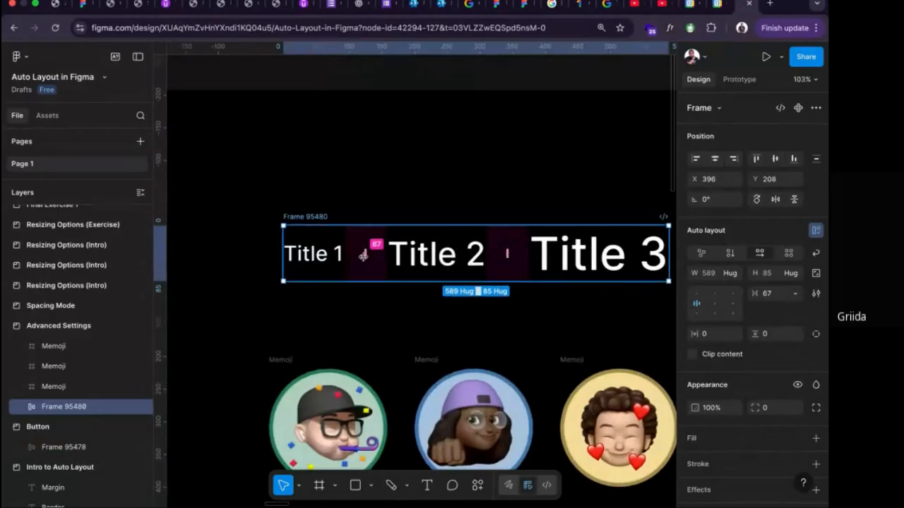
{"action": "scroll", "coordinate": [363, 256], "scroll_direction": "up", "scroll_amount": 1}
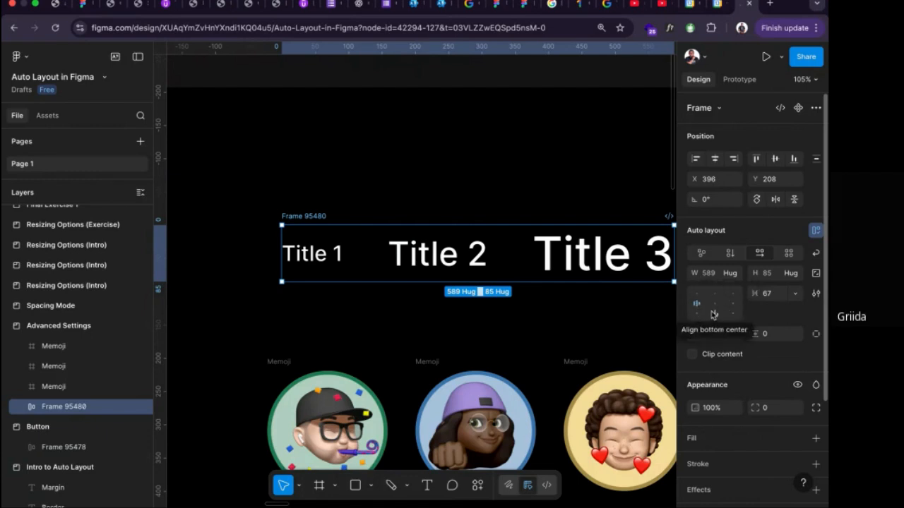
{"action": "left_click", "coordinate": [734, 318]}
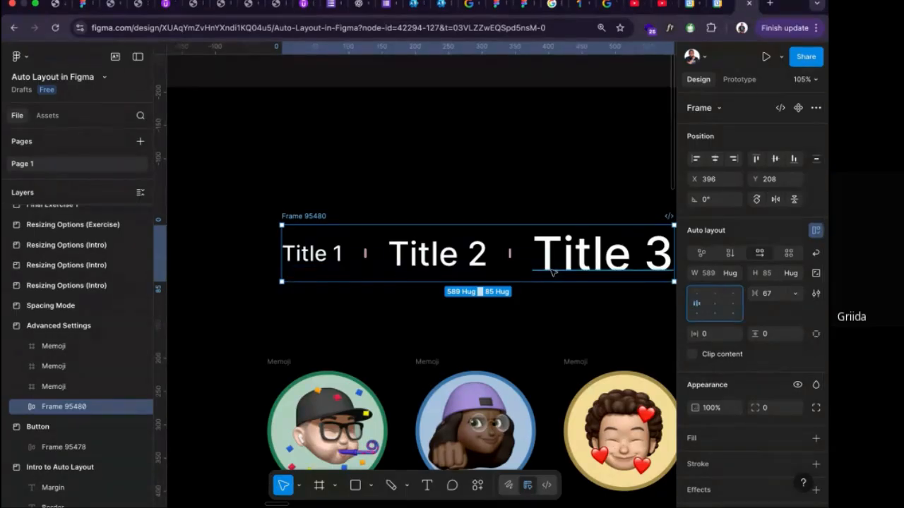
Delete the grey rectangle and the "Join Now" button from the card in the iPhone 16 Plus - 2 frame.
{"action": "scroll", "coordinate": [553, 272], "scroll_direction": "down", "scroll_amount": 4}
{"action": "scroll", "coordinate": [553, 270], "scroll_direction": "down", "scroll_amount": 5}
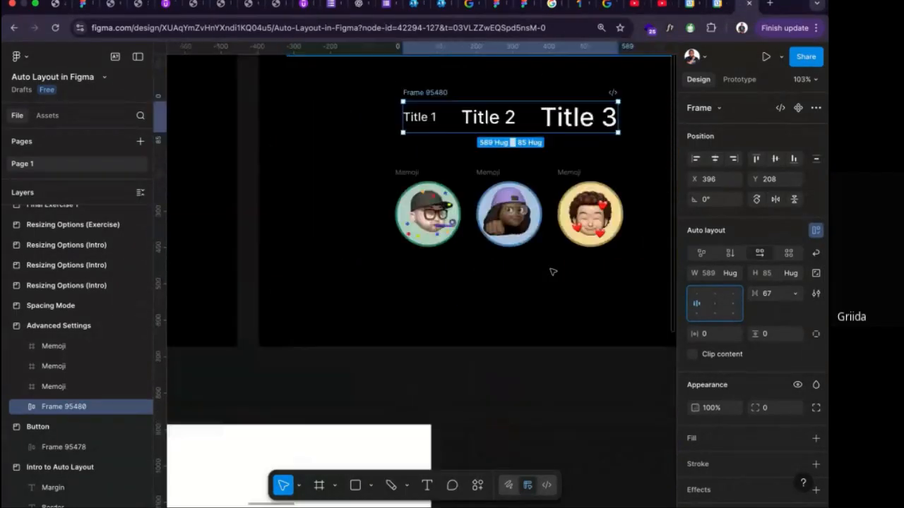
{"action": "scroll", "coordinate": [552, 271], "scroll_direction": "down", "scroll_amount": 3}
{"action": "left_click", "coordinate": [346, 339]}
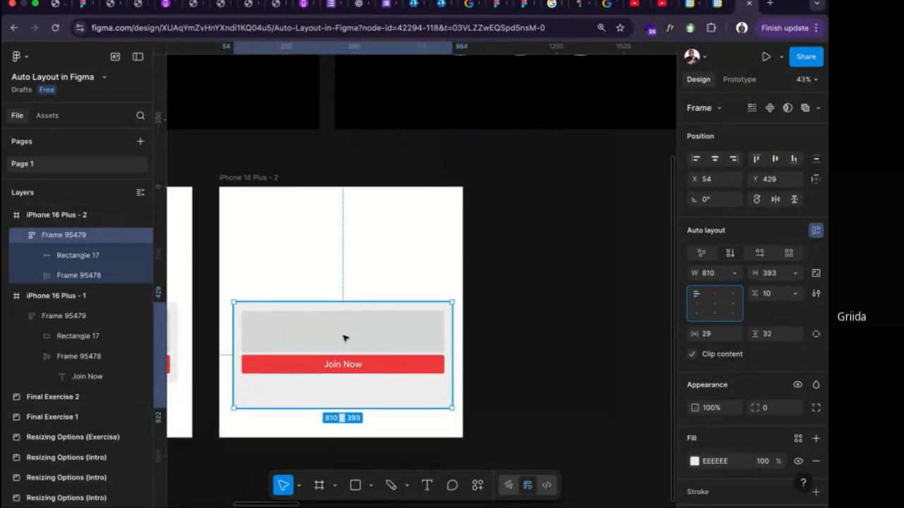
{"action": "double_click", "coordinate": [346, 339]}
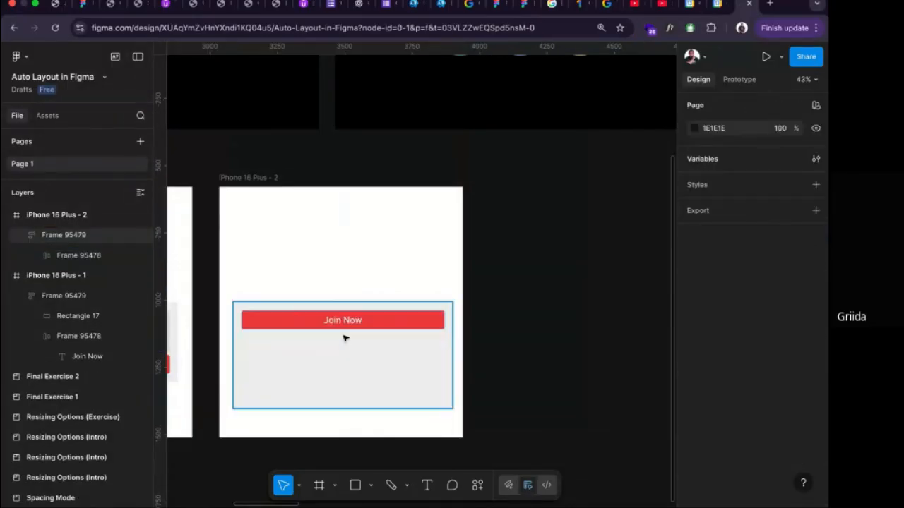
{"action": "key", "text": "Delete"}
{"action": "left_click", "coordinate": [355, 322]}
{"action": "left_click", "coordinate": [356, 321]}
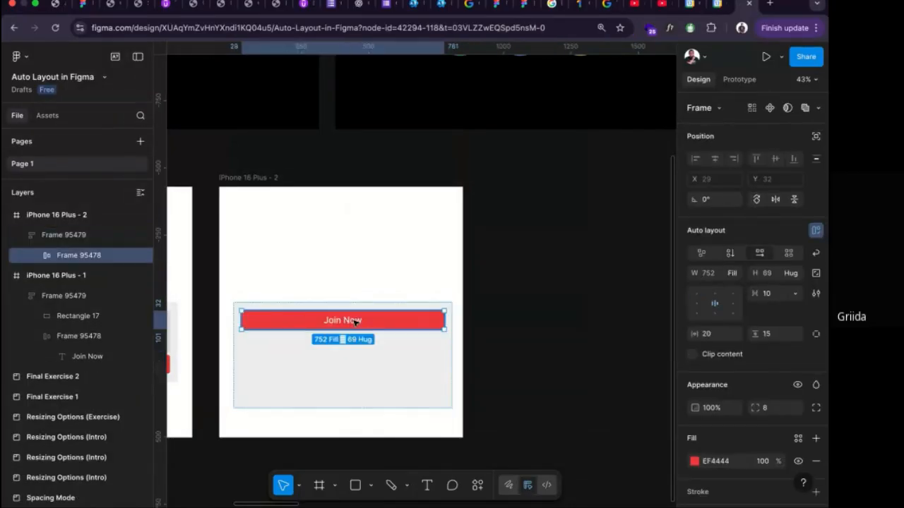
{"action": "key", "text": "Delete"}
Move the emptied grey card out of the iPhone 16 Plus - 2 frame onto the empty canvas beside it.
{"action": "left_click", "coordinate": [355, 323]}
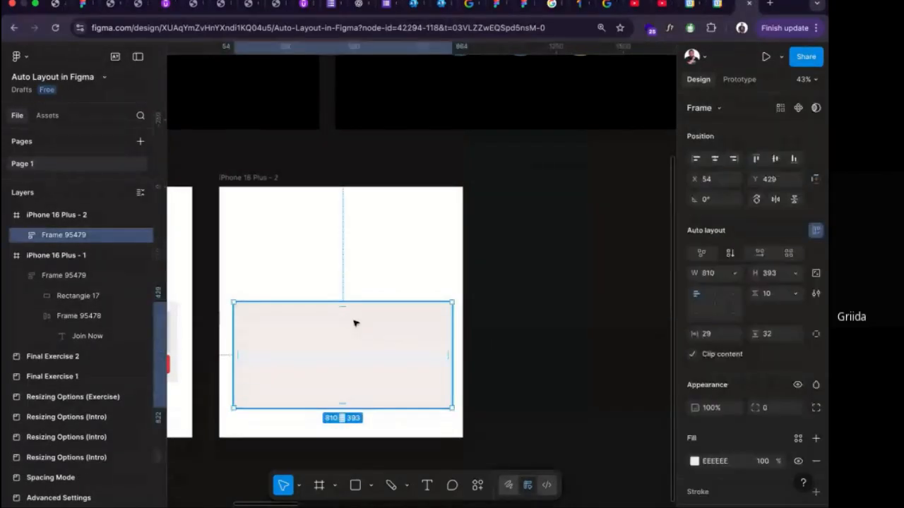
{"action": "left_click_drag", "start_coordinate": [355, 322], "coordinate": [589, 245]}
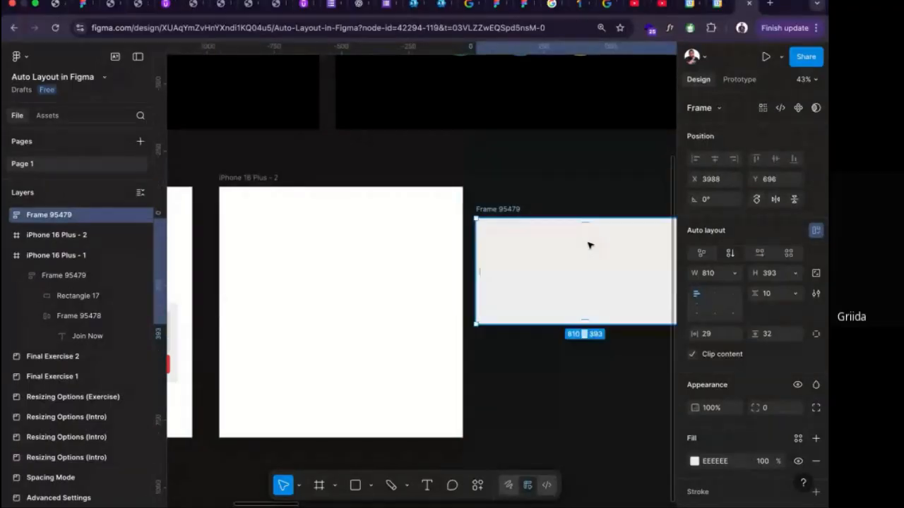
{"action": "scroll", "coordinate": [589, 245], "scroll_direction": "right", "scroll_amount": 5}
{"action": "left_click_drag", "start_coordinate": [389, 258], "coordinate": [403, 244]}
Draw a rectangle about 113 by 115 inside the grey card and fill it with red EF4444.
{"action": "key", "text": "r"}
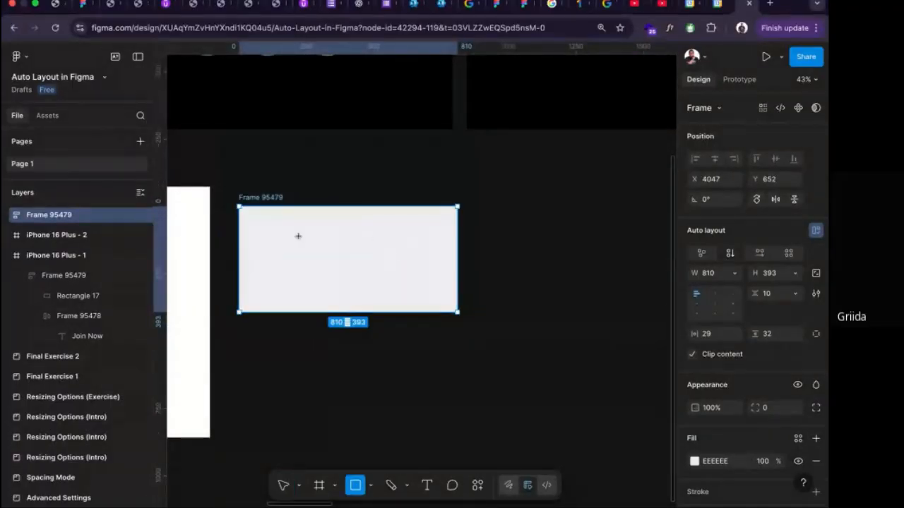
{"action": "left_click_drag", "start_coordinate": [268, 224], "coordinate": [294, 252]}
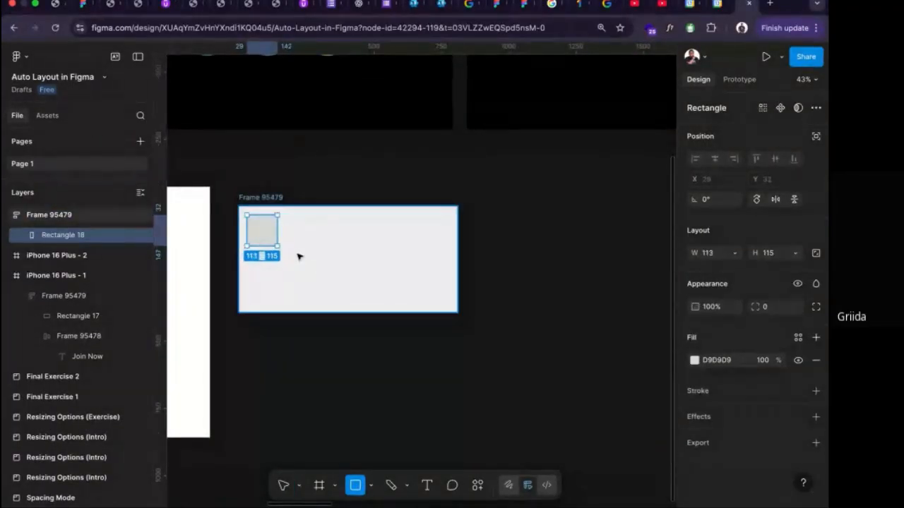
{"action": "key", "text": "Escape"}
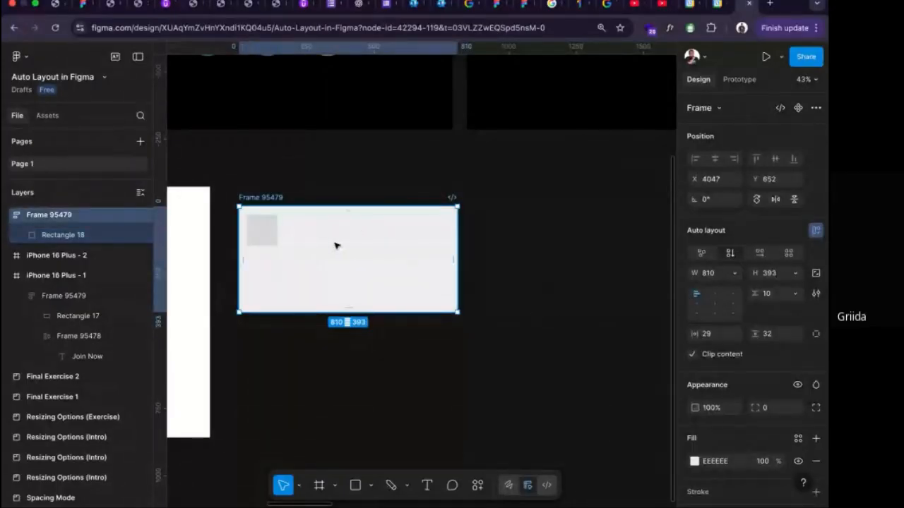
{"action": "left_click", "coordinate": [256, 233]}
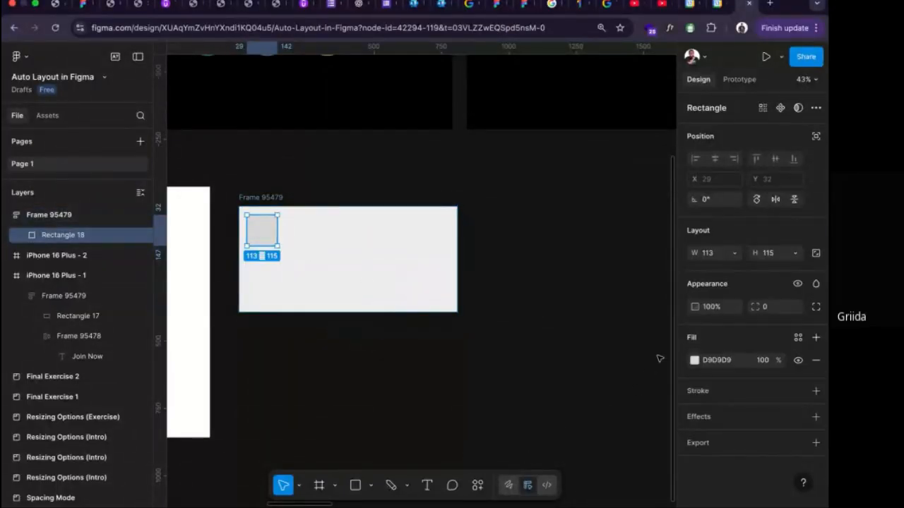
{"action": "left_click", "coordinate": [695, 361]}
{"action": "left_click", "coordinate": [635, 445]}
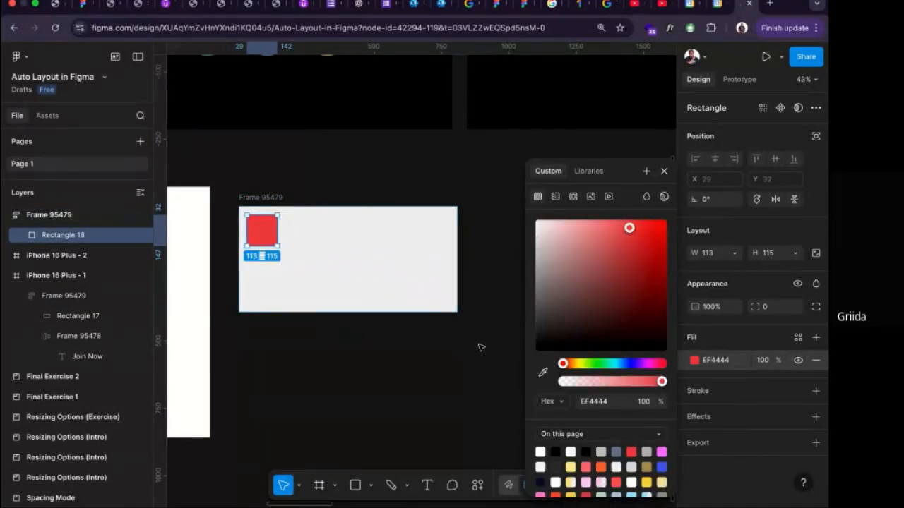
Set the grey card's auto layout alignment to top center.
{"action": "left_click", "coordinate": [433, 298]}
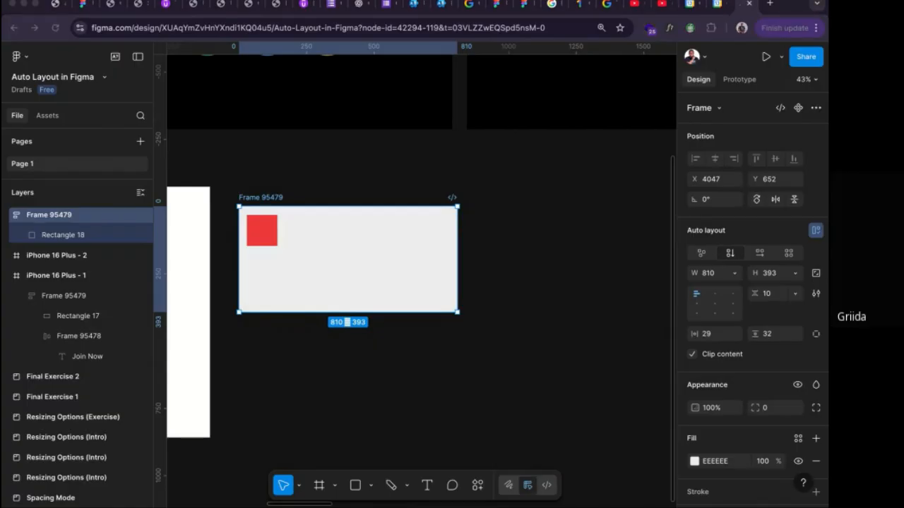
{"action": "left_click", "coordinate": [717, 298]}
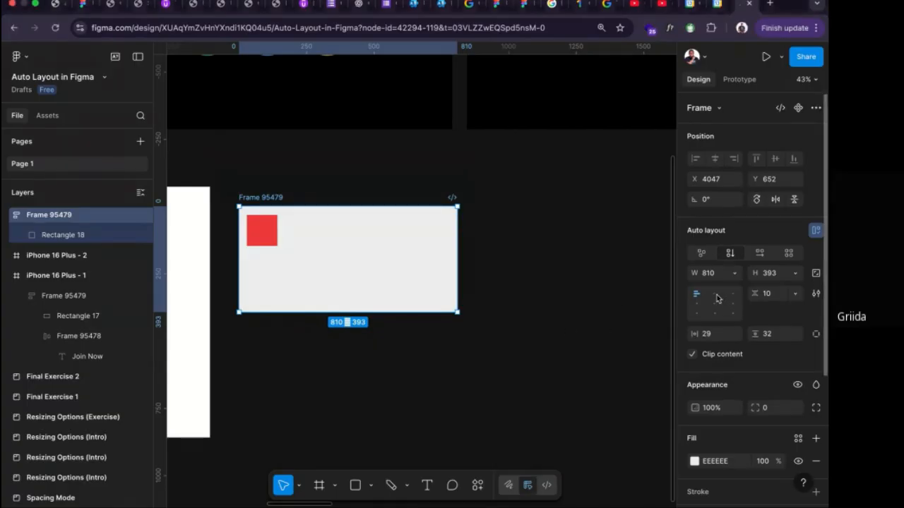
{"action": "left_click", "coordinate": [714, 295]}
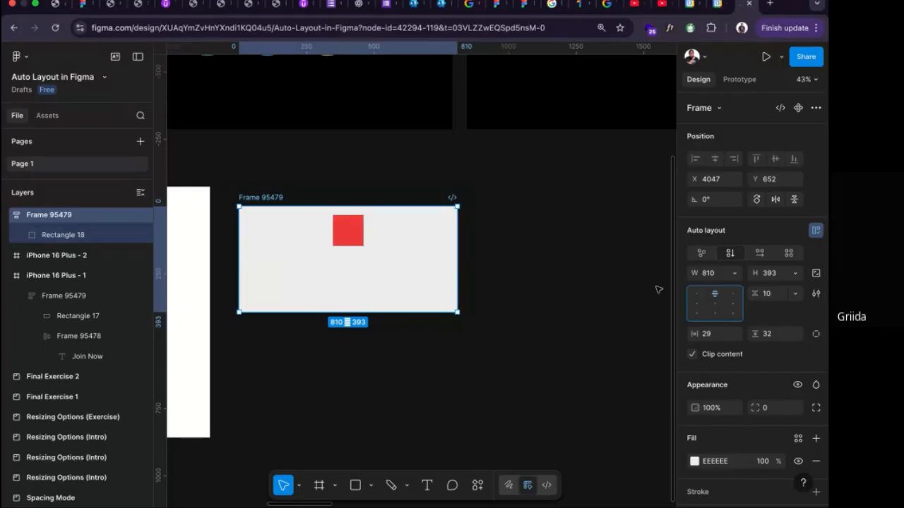
Cycle the grey card's auto layout alignment through top right, center right, center, center left, bottom left, bottom center and bottom right.
{"action": "left_click", "coordinate": [734, 294]}
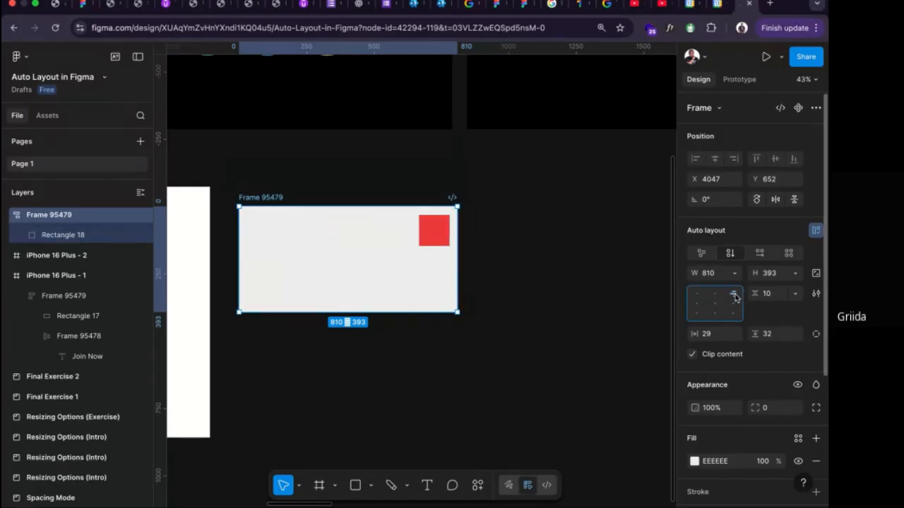
{"action": "left_click", "coordinate": [734, 305]}
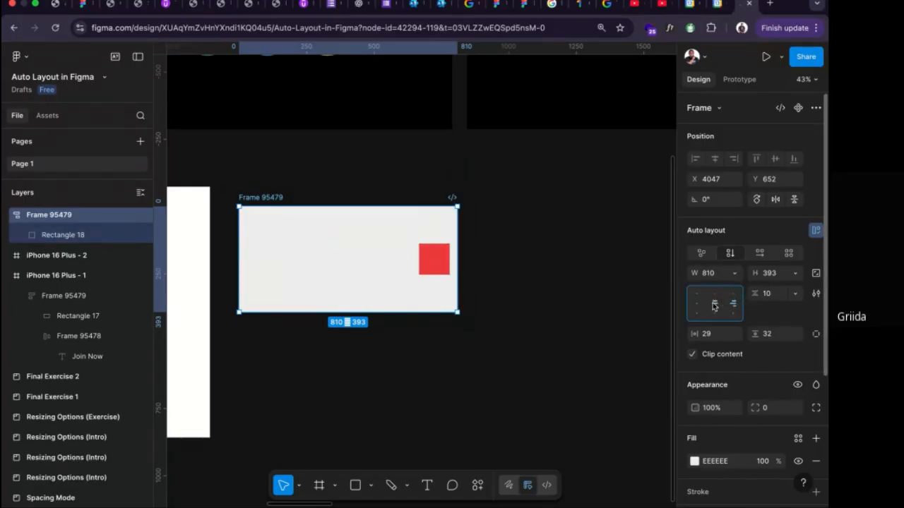
{"action": "left_click", "coordinate": [714, 303]}
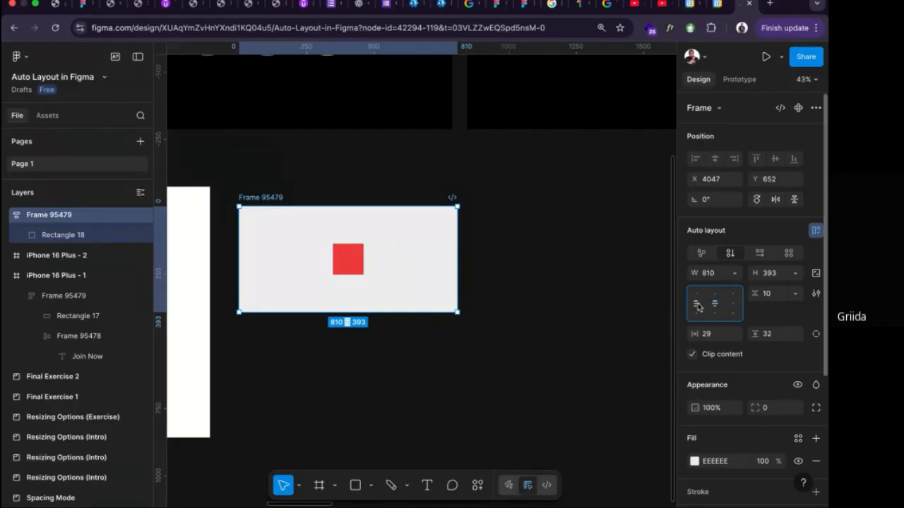
{"action": "left_click", "coordinate": [698, 305]}
{"action": "left_click", "coordinate": [698, 314]}
{"action": "left_click", "coordinate": [714, 314]}
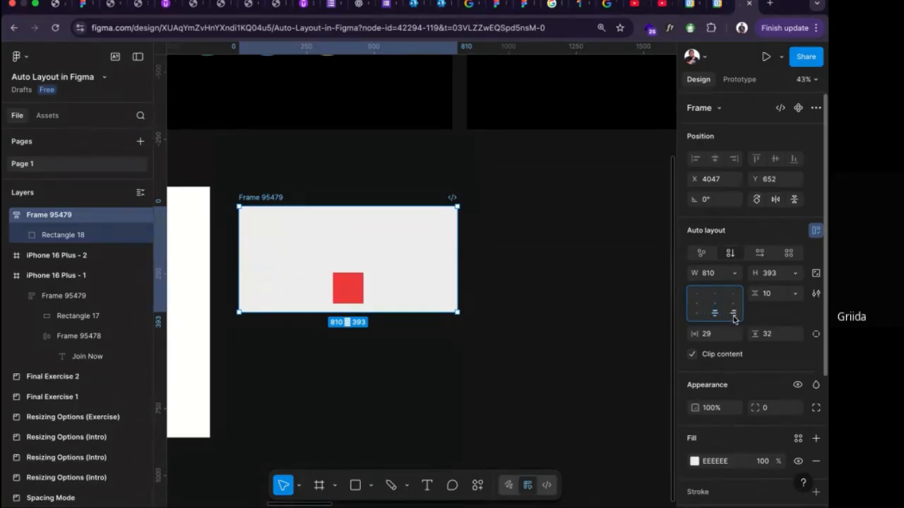
{"action": "left_click", "coordinate": [732, 315]}
Duplicate the red square inside the grey card.
{"action": "double_click", "coordinate": [434, 290]}
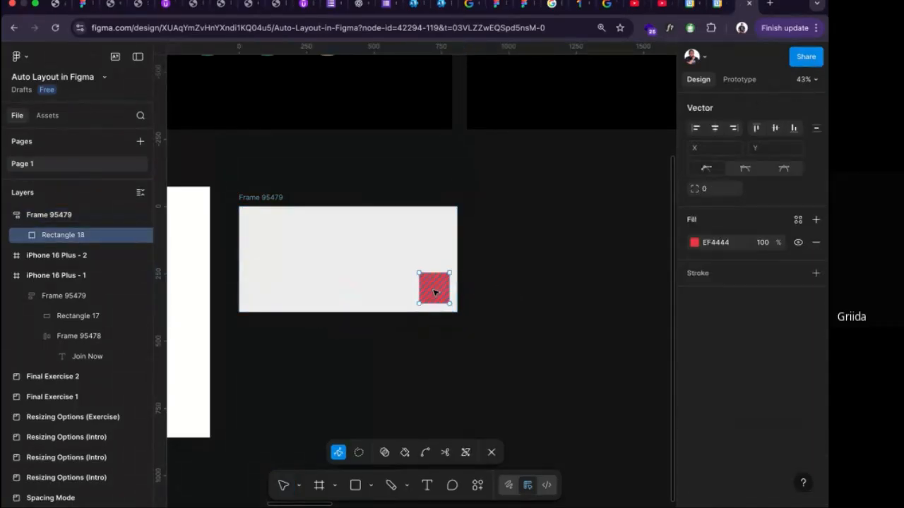
{"action": "key", "text": "Escape"}
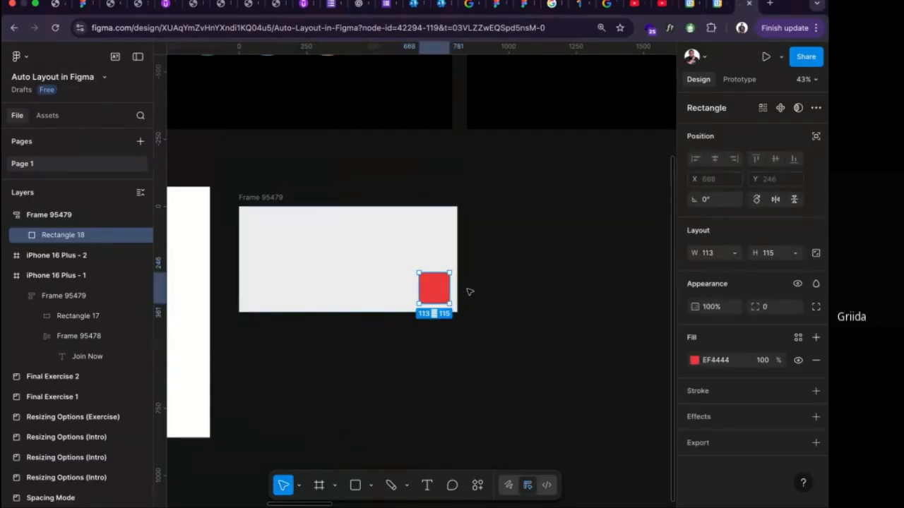
{"action": "key", "text": "super+d"}
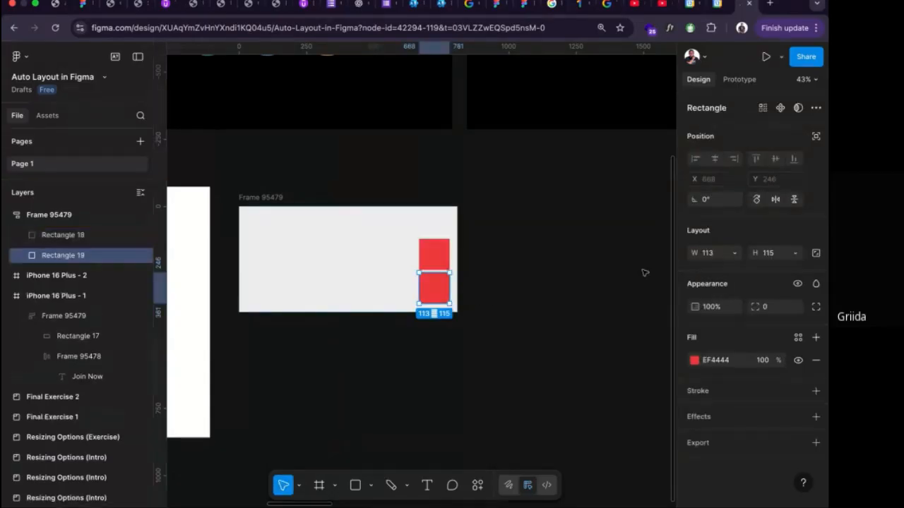
Try the card's alignment with both red squares at top left, top center, top right, center right, center, bottom center and bottom right.
{"action": "left_click", "coordinate": [282, 205]}
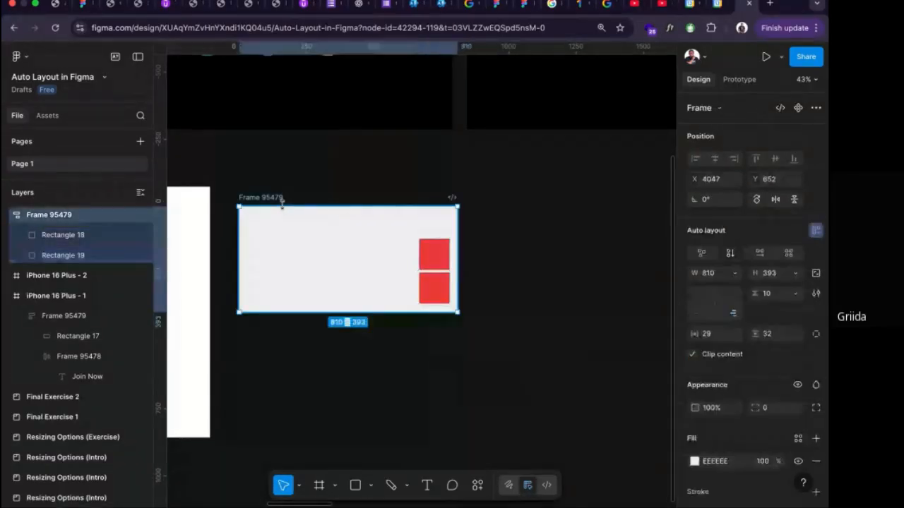
{"action": "left_click", "coordinate": [698, 297]}
{"action": "left_click", "coordinate": [715, 296]}
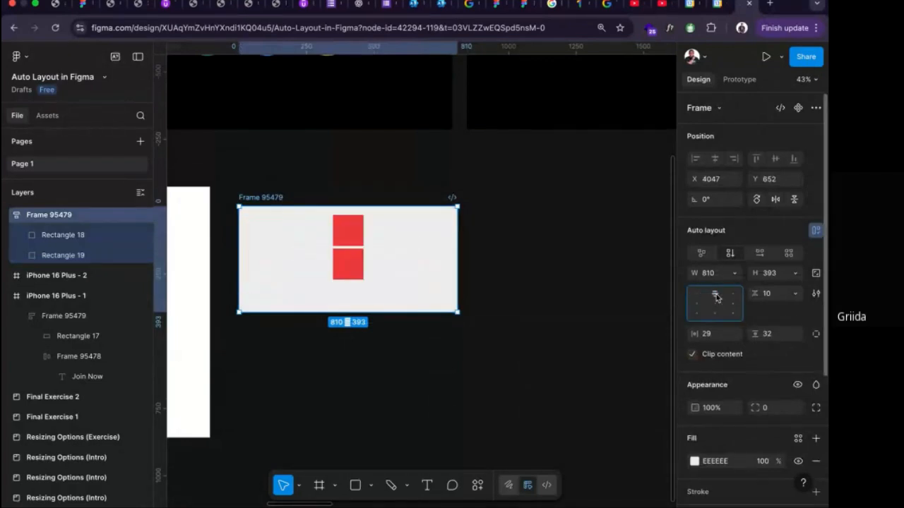
{"action": "left_click", "coordinate": [732, 298]}
{"action": "left_click", "coordinate": [732, 303]}
{"action": "left_click", "coordinate": [714, 305]}
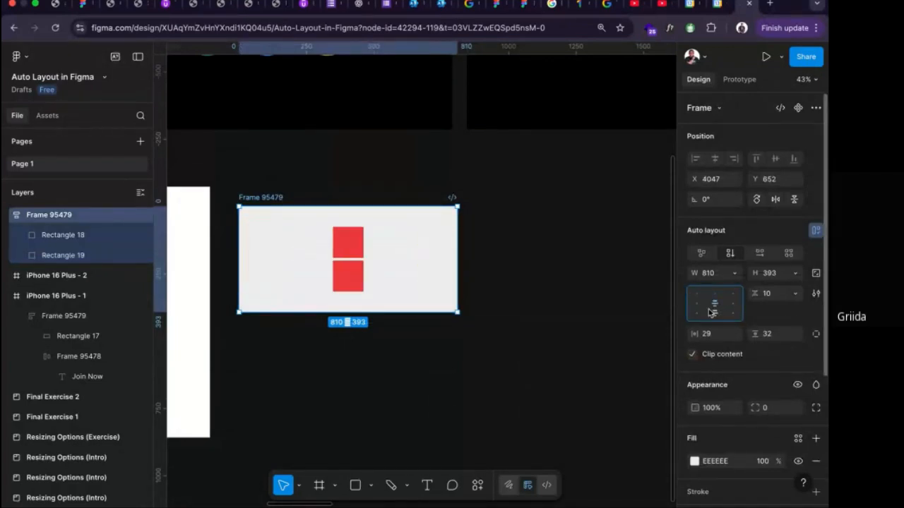
{"action": "left_click", "coordinate": [710, 315]}
{"action": "left_click", "coordinate": [731, 315]}
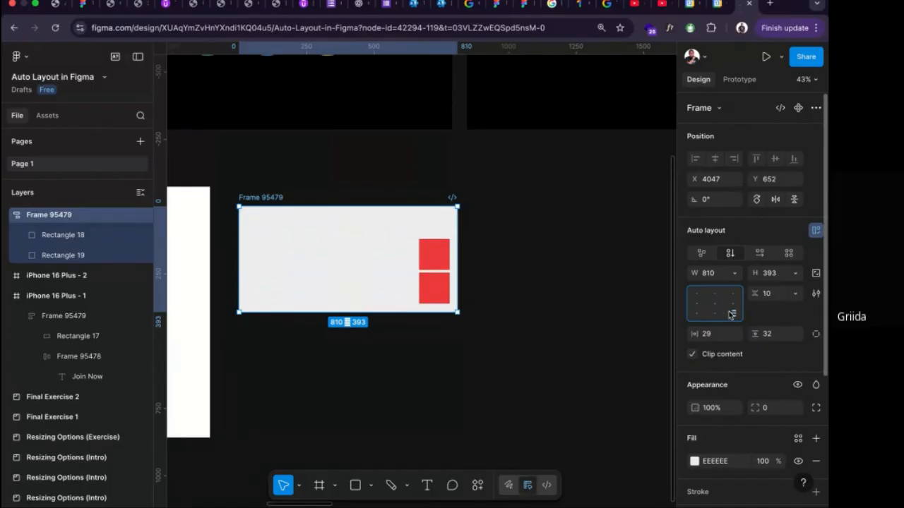
Switch the grey card's auto layout to horizontal flow, try center alignment, and set the alignment to top left.
{"action": "left_click", "coordinate": [430, 263]}
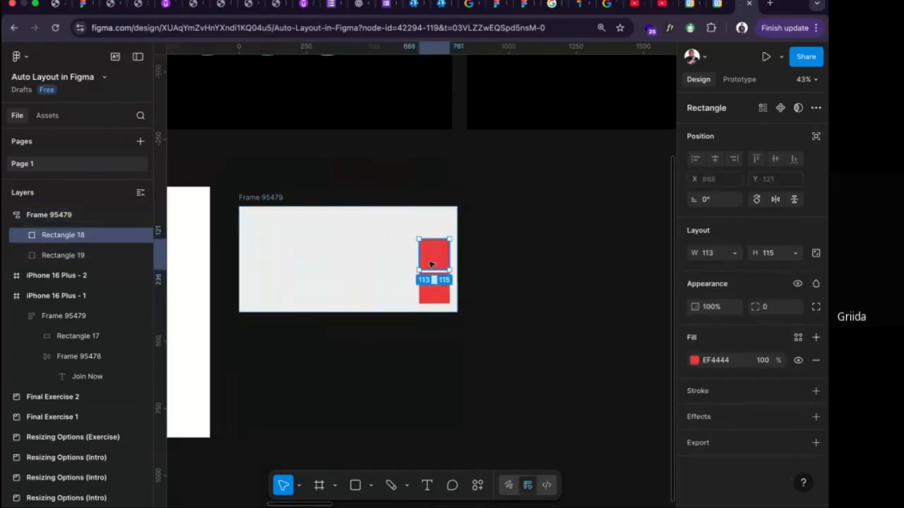
{"action": "left_click", "coordinate": [277, 206]}
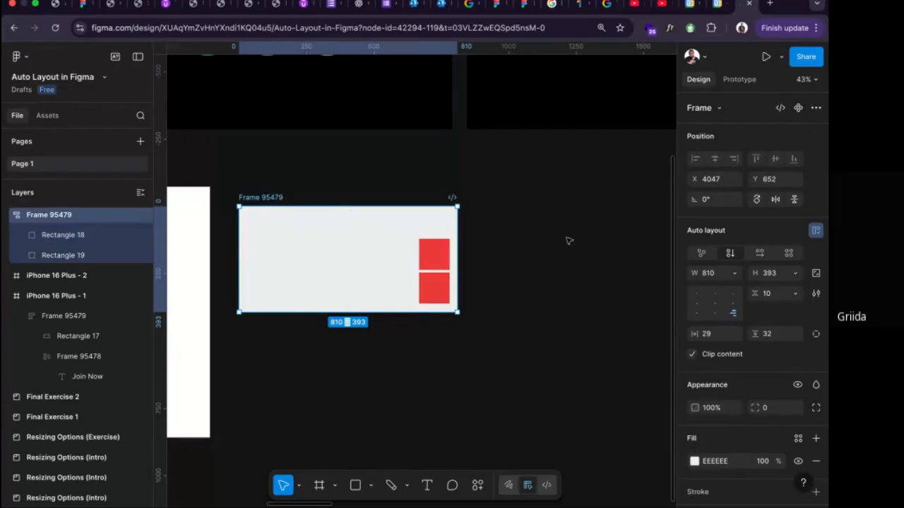
{"action": "left_click", "coordinate": [758, 256]}
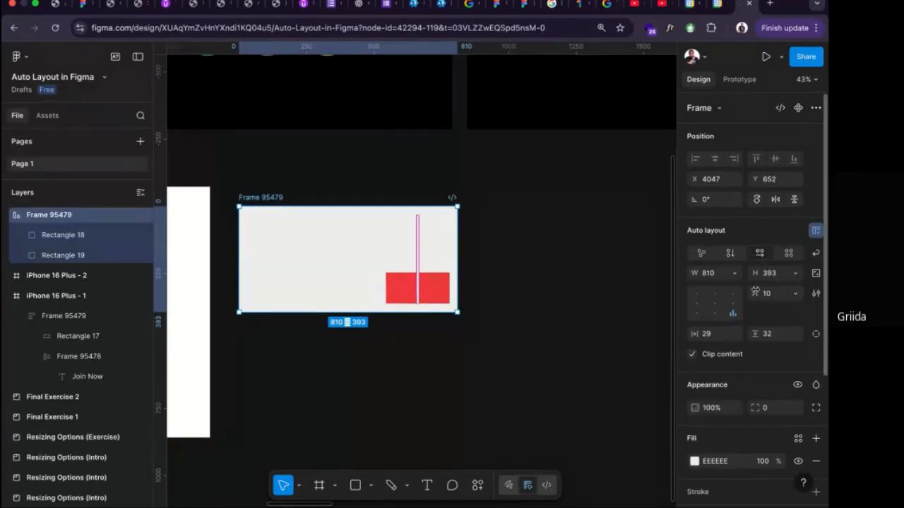
{"action": "left_click", "coordinate": [712, 305]}
{"action": "left_click", "coordinate": [697, 295]}
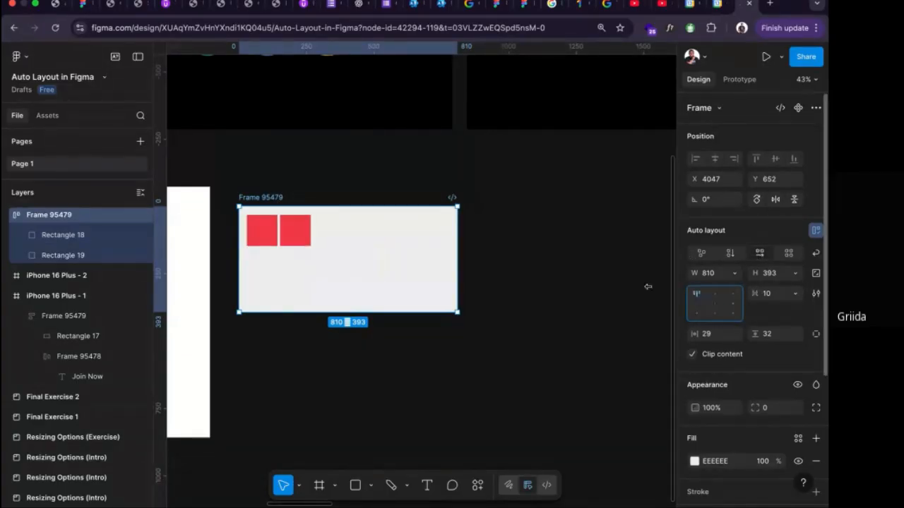
Select the row of three titles in the Advanced Settings section and examine how their text bottoms line up.
{"action": "scroll", "coordinate": [542, 263], "scroll_direction": "down", "scroll_amount": 3}
{"action": "scroll", "coordinate": [541, 262], "scroll_direction": "up", "scroll_amount": 4}
{"action": "scroll", "coordinate": [409, 399], "scroll_direction": "up", "scroll_amount": 5}
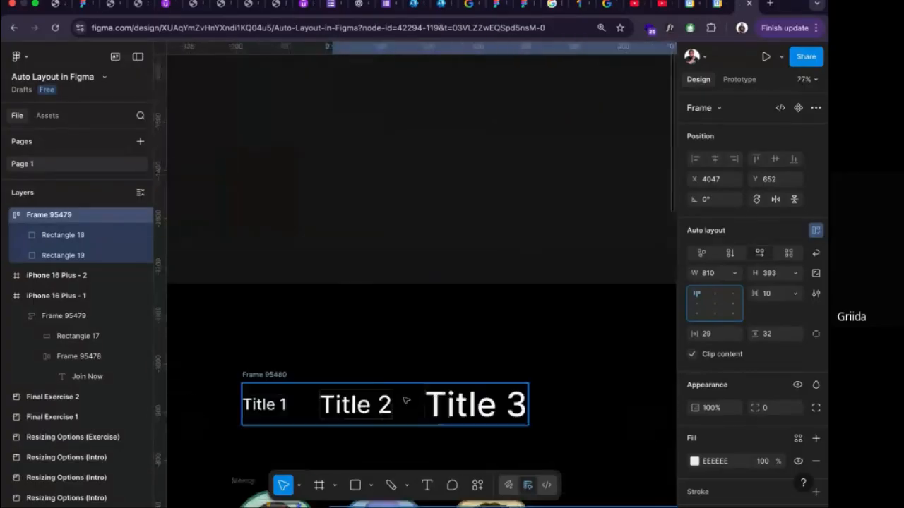
{"action": "scroll", "coordinate": [308, 391], "scroll_direction": "down", "scroll_amount": 2}
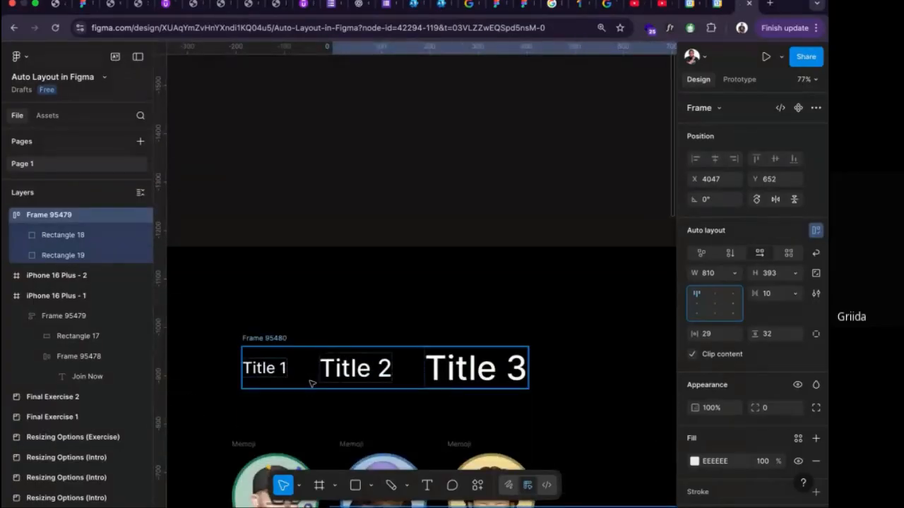
{"action": "left_click", "coordinate": [284, 341]}
{"action": "scroll", "coordinate": [317, 349], "scroll_direction": "down", "scroll_amount": 5}
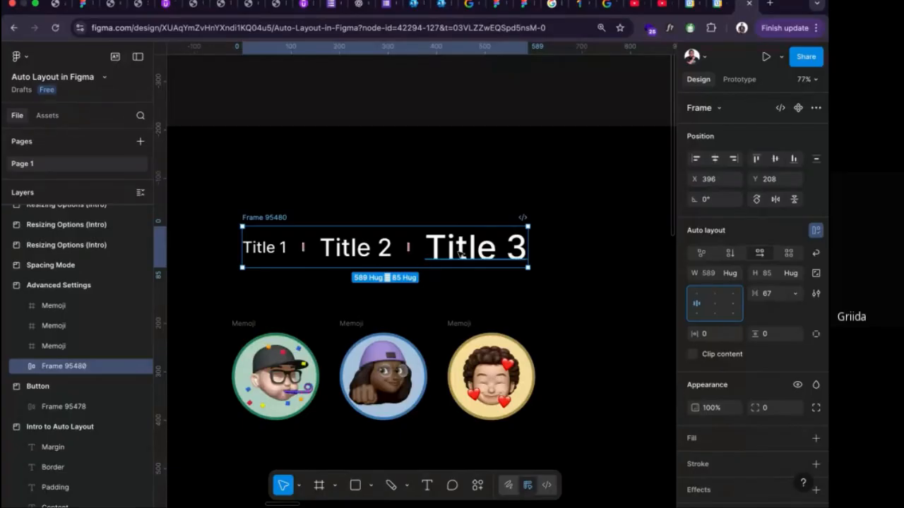
{"action": "scroll", "coordinate": [449, 298], "scroll_direction": "down", "scroll_amount": 1}
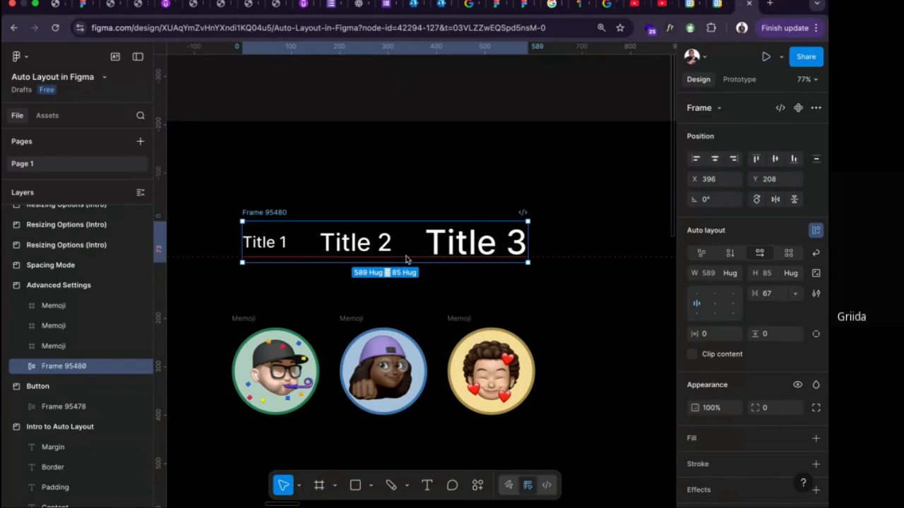
{"action": "scroll", "coordinate": [406, 258], "scroll_direction": "up", "scroll_amount": 2}
{"action": "scroll", "coordinate": [406, 258], "scroll_direction": "down", "scroll_amount": 2}
{"action": "scroll", "coordinate": [407, 256], "scroll_direction": "up", "scroll_amount": 5}
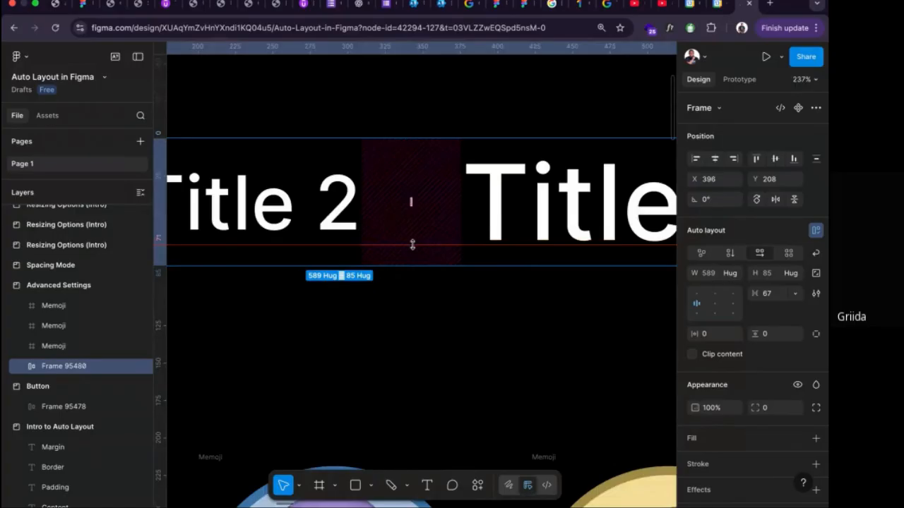
{"action": "scroll", "coordinate": [413, 245], "scroll_direction": "right", "scroll_amount": 5}
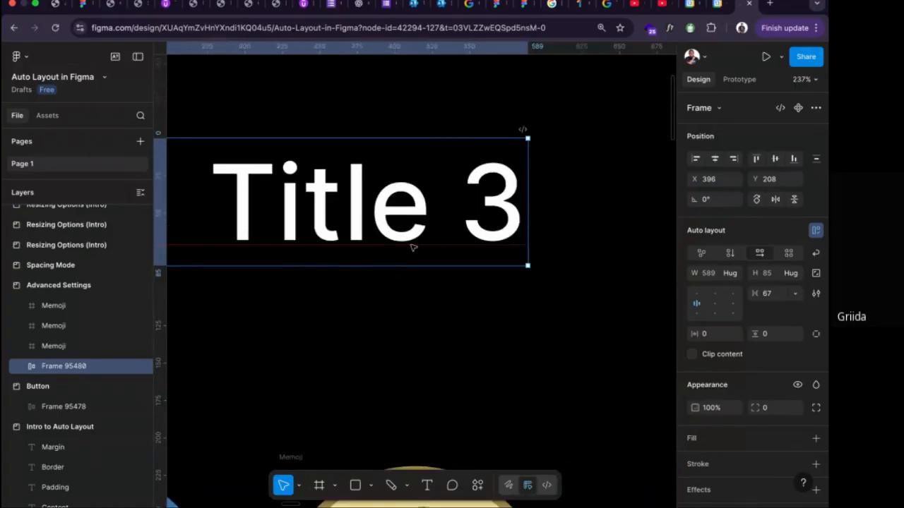
{"action": "scroll", "coordinate": [412, 247], "scroll_direction": "left", "scroll_amount": 5}
{"action": "scroll", "coordinate": [452, 222], "scroll_direction": "left", "scroll_amount": 5}
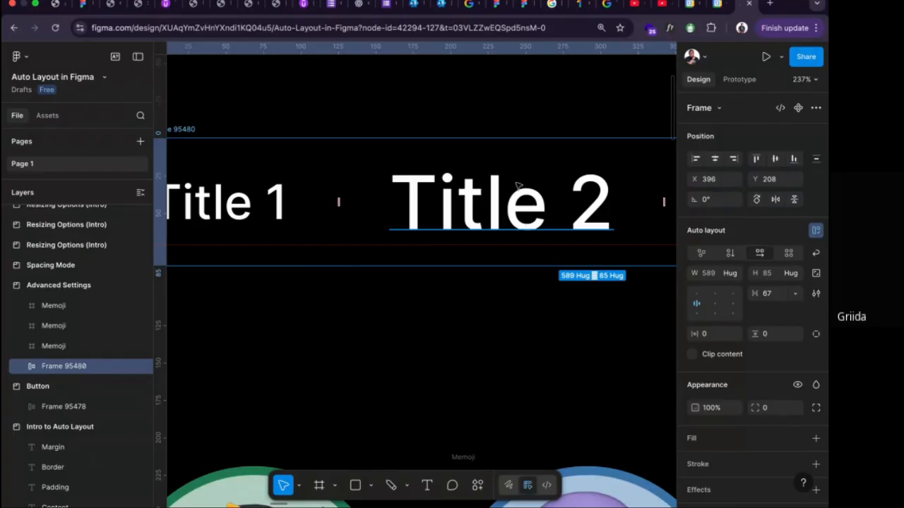
{"action": "scroll", "coordinate": [445, 204], "scroll_direction": "left", "scroll_amount": 4}
{"action": "scroll", "coordinate": [409, 204], "scroll_direction": "right", "scroll_amount": 5}
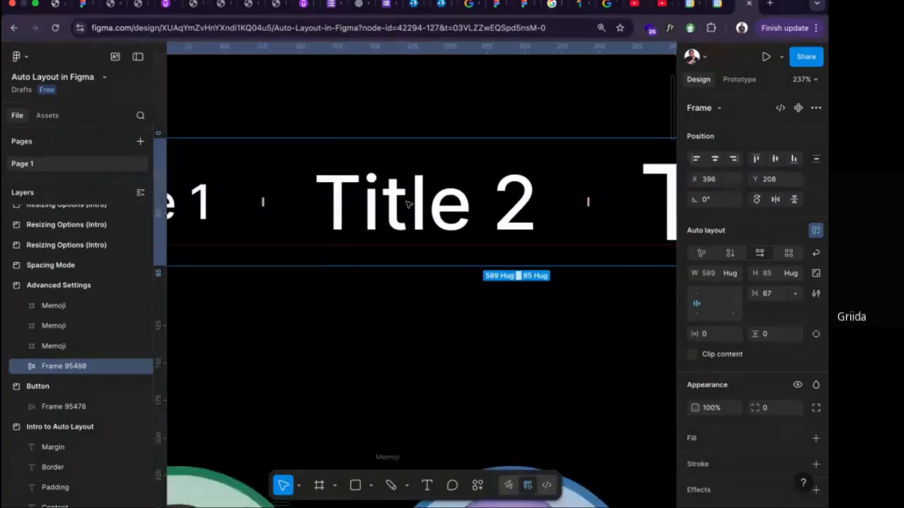
Enable Align text baseline in the auto layout settings of the title row.
{"action": "scroll", "coordinate": [408, 204], "scroll_direction": "down", "scroll_amount": 5}
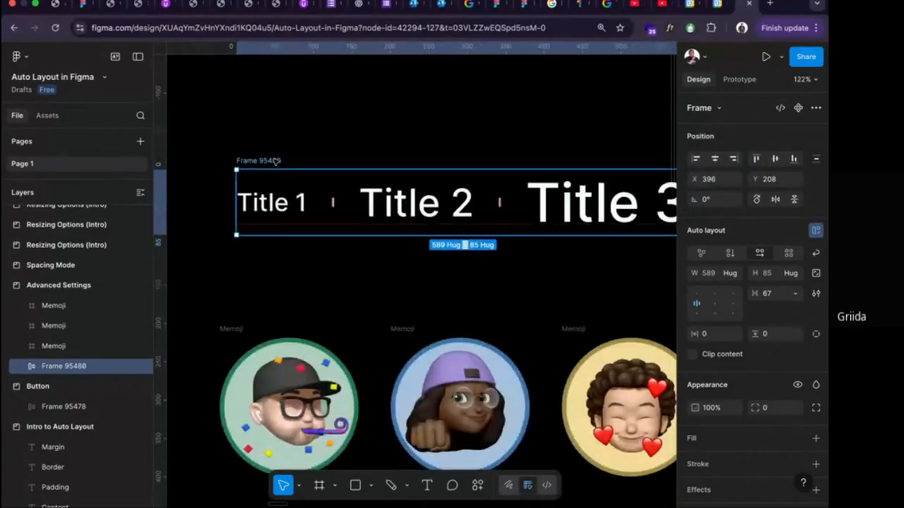
{"action": "left_click", "coordinate": [816, 295]}
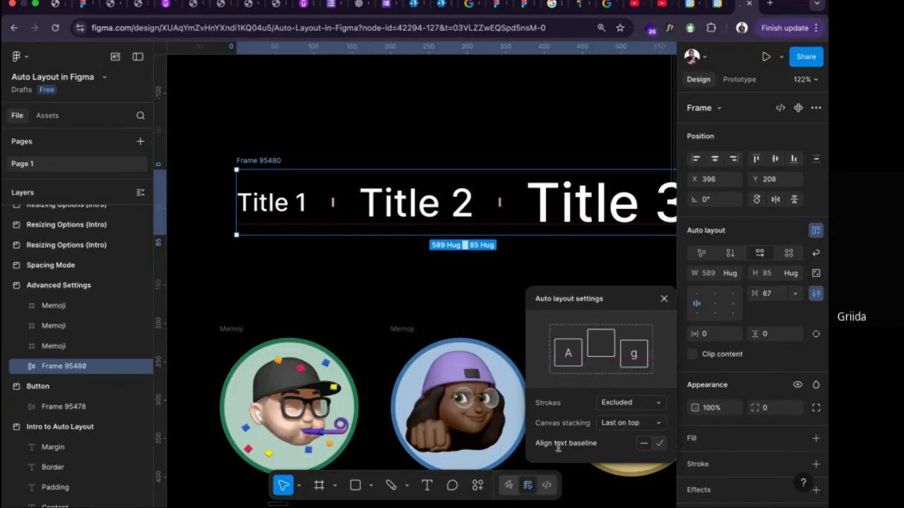
{"action": "left_click", "coordinate": [660, 445]}
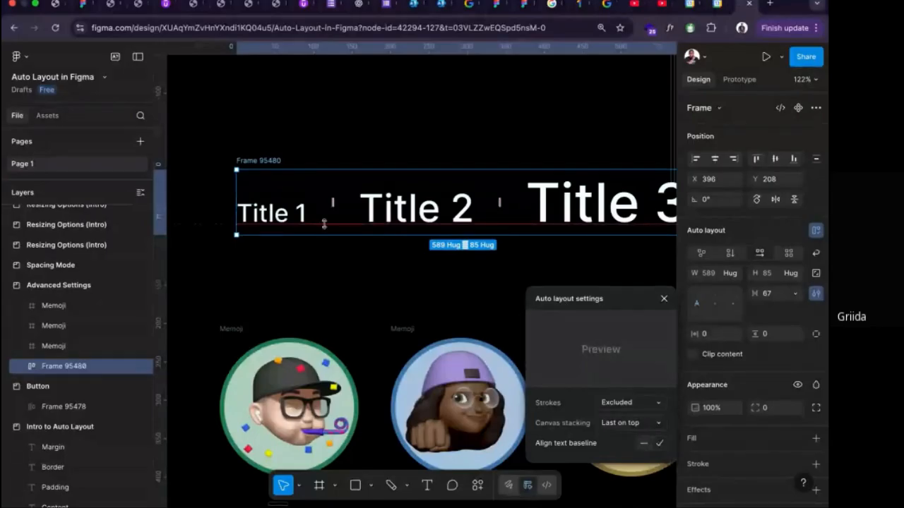
Examine the baselines of Title 1, Title 2 and Title 3 up close and in the whole section.
{"action": "scroll", "coordinate": [283, 228], "scroll_direction": "up", "scroll_amount": 10}
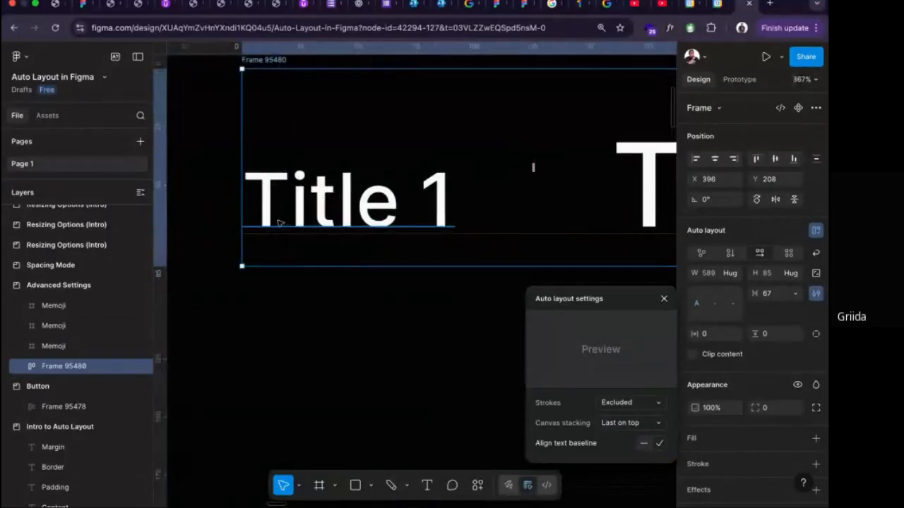
{"action": "scroll", "coordinate": [281, 224], "scroll_direction": "right", "scroll_amount": 10}
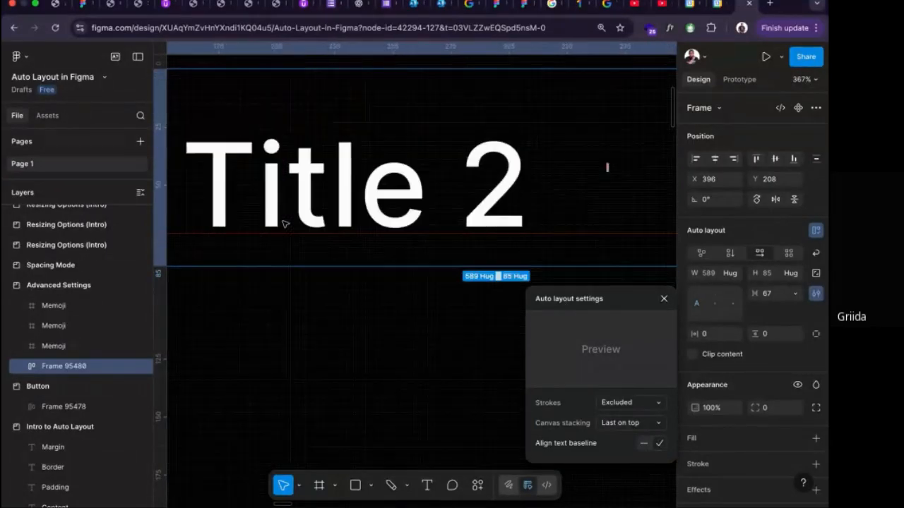
{"action": "scroll", "coordinate": [282, 224], "scroll_direction": "down", "scroll_amount": 8}
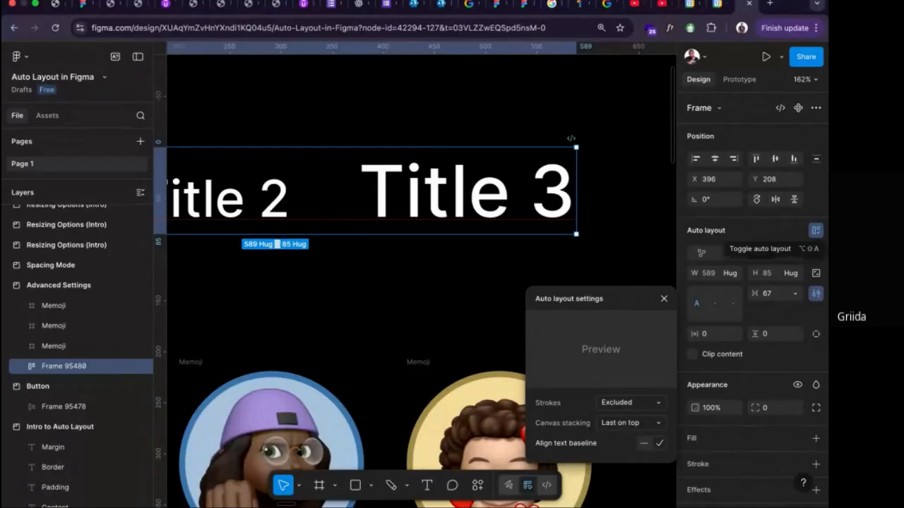
{"action": "key", "text": "super+Tab"}
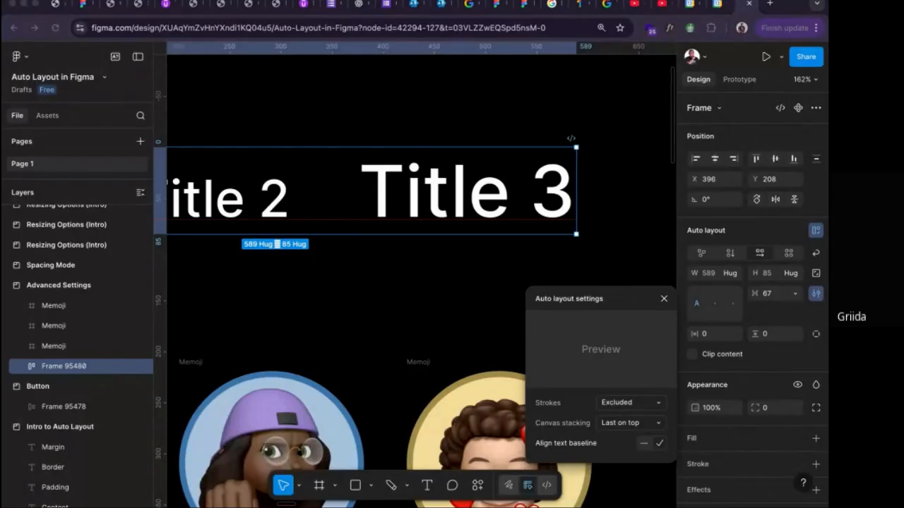
{"action": "scroll", "coordinate": [541, 256], "scroll_direction": "left", "scroll_amount": 3}
{"action": "key", "text": "shift+1"}
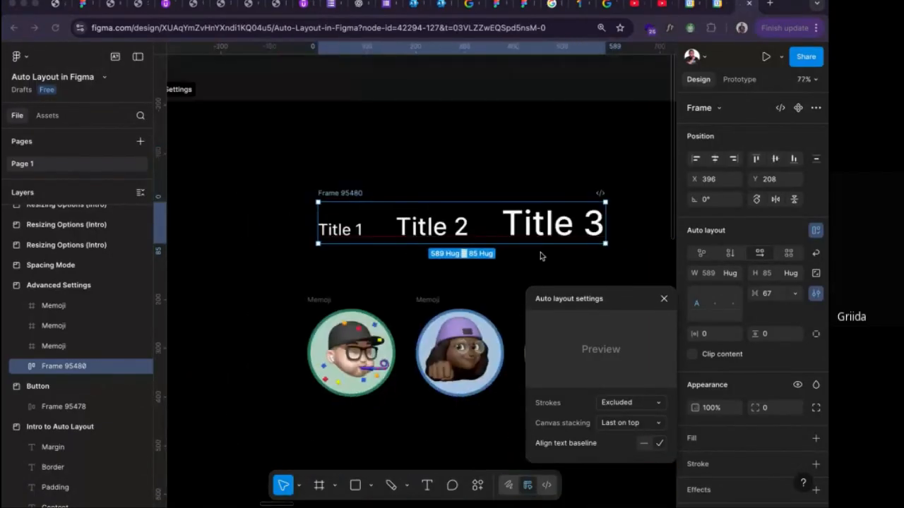
{"action": "scroll", "coordinate": [540, 255], "scroll_direction": "down", "scroll_amount": 3}
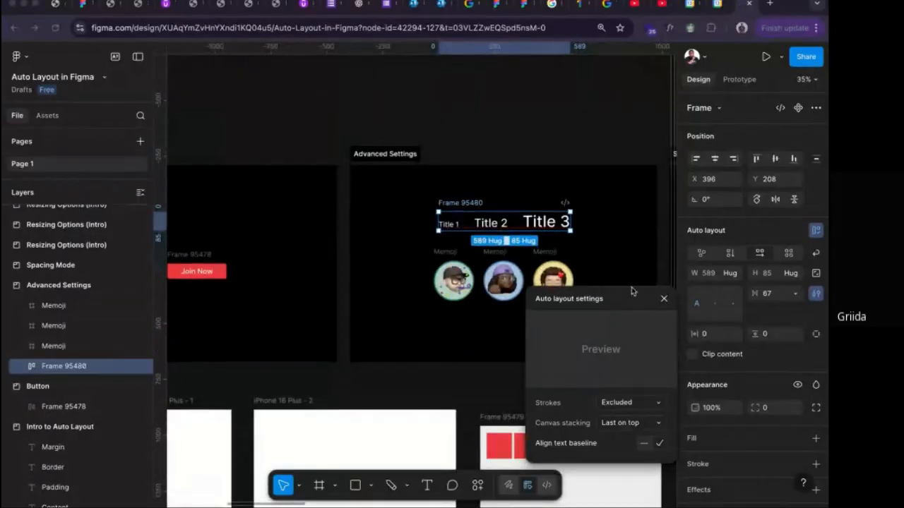
Turn off Align text baseline for the title row.
{"action": "left_click", "coordinate": [650, 444]}
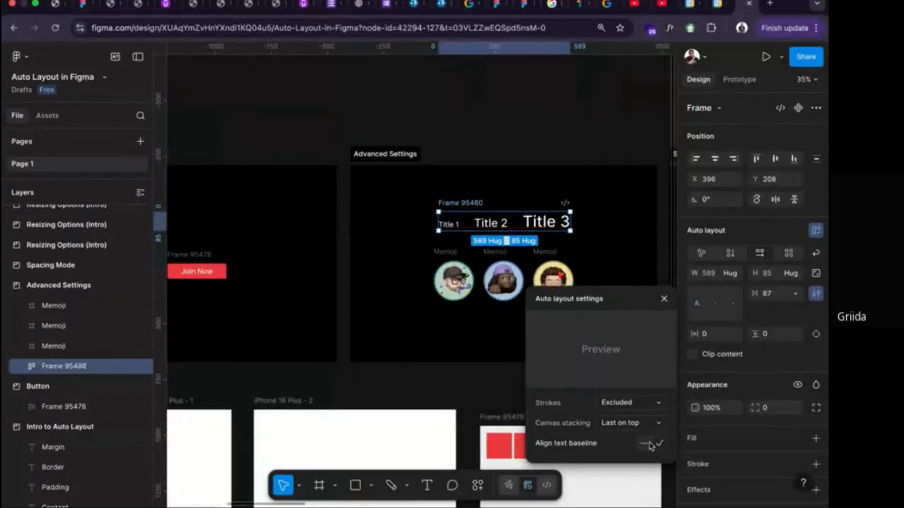
{"action": "left_click", "coordinate": [648, 445]}
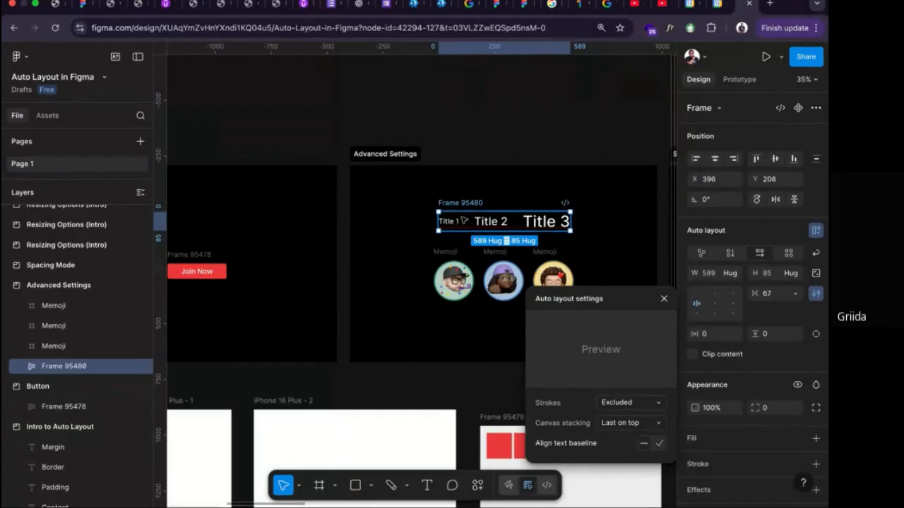
{"action": "scroll", "coordinate": [464, 206], "scroll_direction": "up", "scroll_amount": 3}
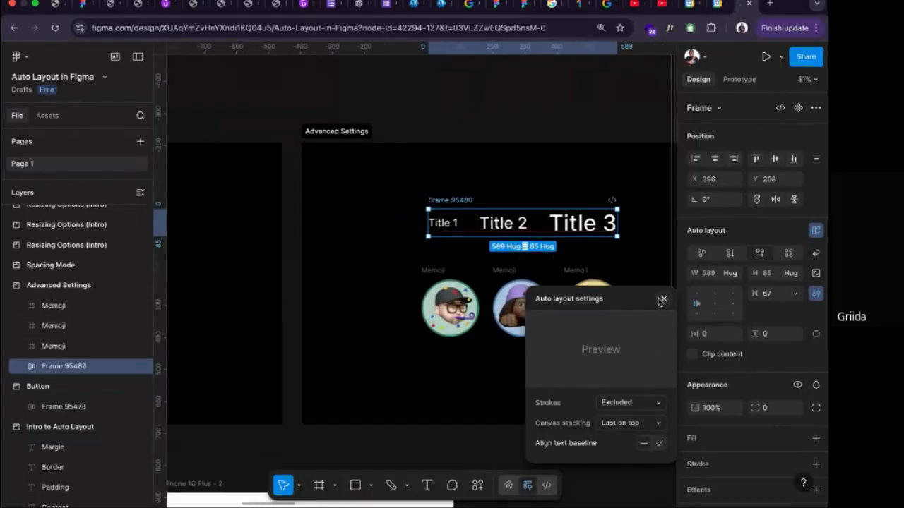
Select Title 1, Title 2 and Title 3 together and compare where their text baselines sit.
{"action": "left_click", "coordinate": [663, 299]}
{"action": "left_click", "coordinate": [442, 224]}
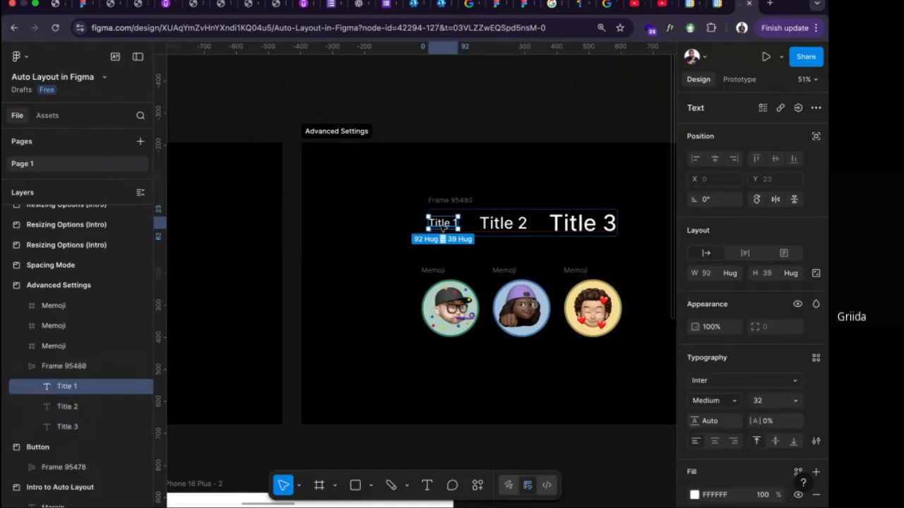
{"action": "scroll", "coordinate": [442, 224], "scroll_direction": "up", "scroll_amount": 5}
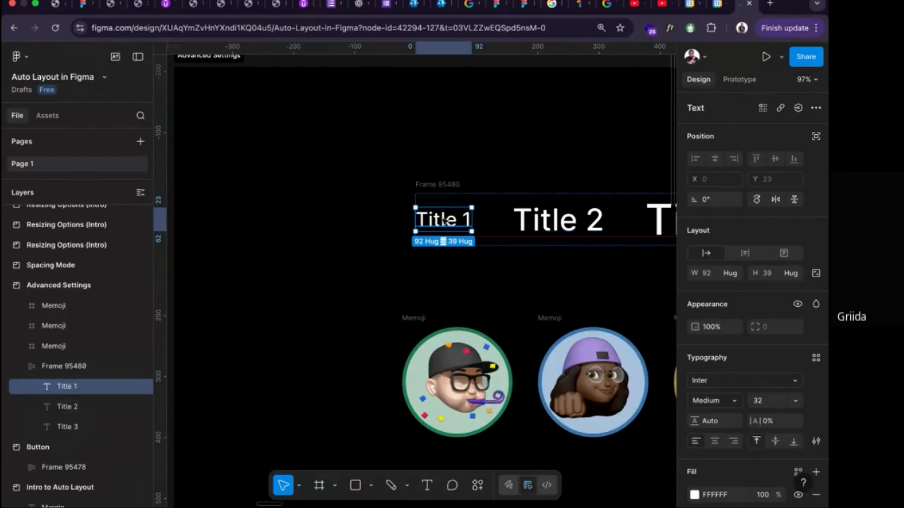
{"action": "left_click", "coordinate": [538, 222], "text": "shift"}
{"action": "scroll", "coordinate": [538, 222], "scroll_direction": "right", "scroll_amount": 5}
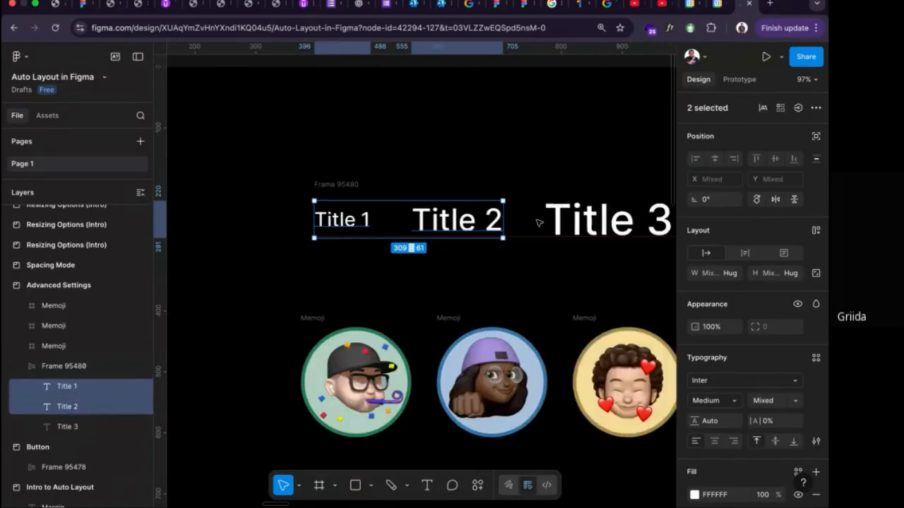
{"action": "left_click", "coordinate": [538, 223], "text": "shift"}
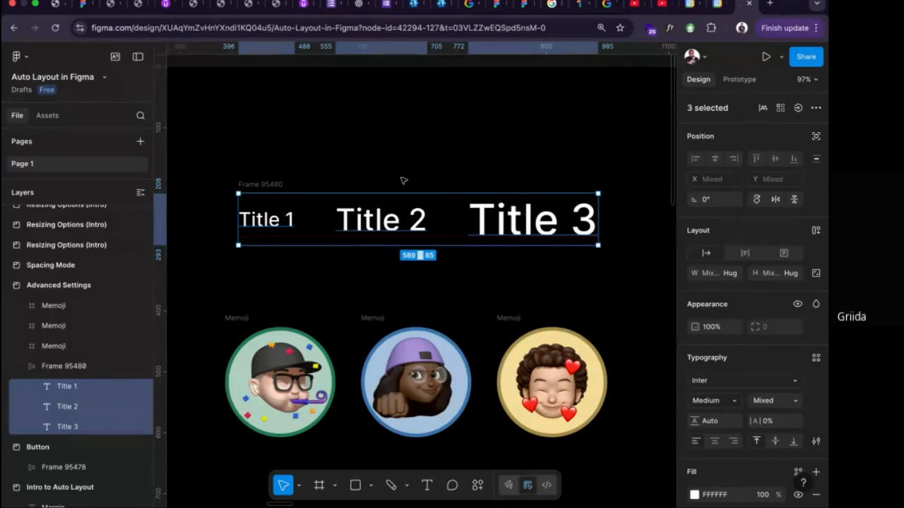
Wrap the three Memoji avatars below the titles in a horizontal auto layout frame with a gap of -66.
{"action": "scroll", "coordinate": [422, 161], "scroll_direction": "down", "scroll_amount": 1}
{"action": "scroll", "coordinate": [425, 212], "scroll_direction": "down", "scroll_amount": 2}
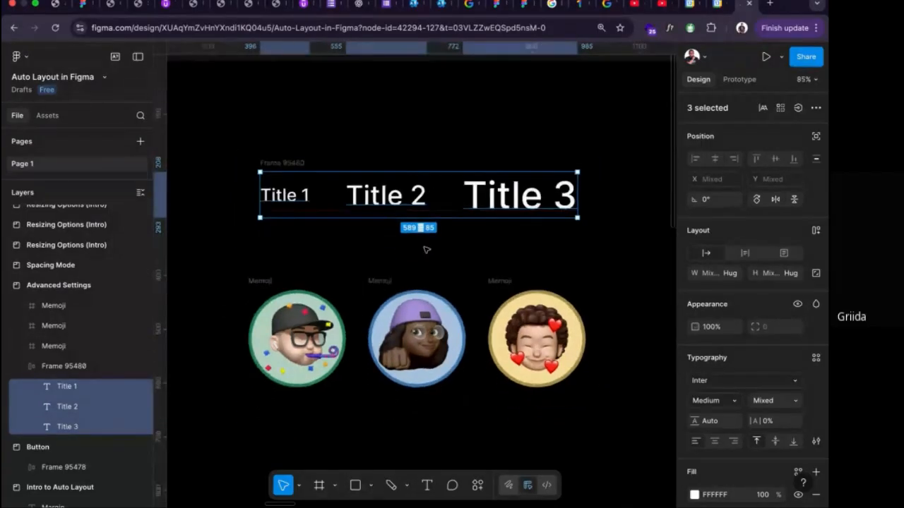
{"action": "scroll", "coordinate": [425, 249], "scroll_direction": "down", "scroll_amount": 2}
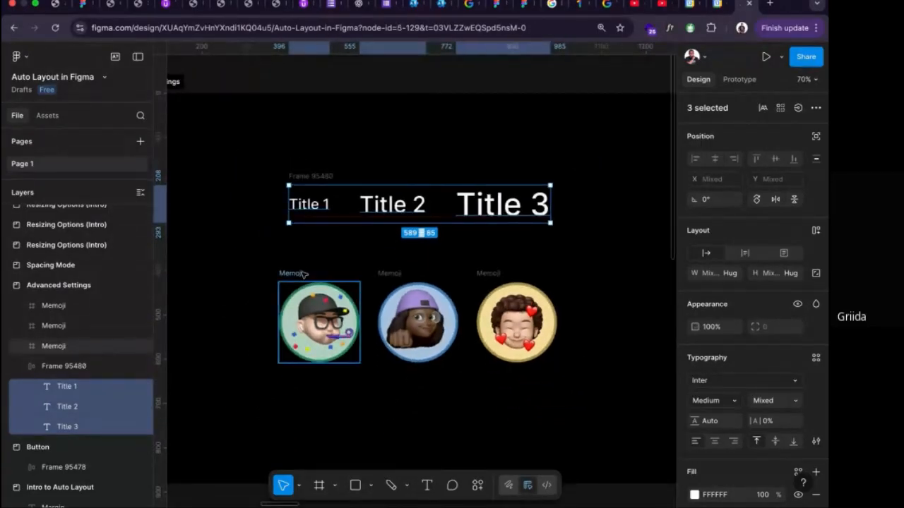
{"action": "left_click", "coordinate": [307, 273]}
{"action": "left_click", "coordinate": [392, 275], "text": "shift"}
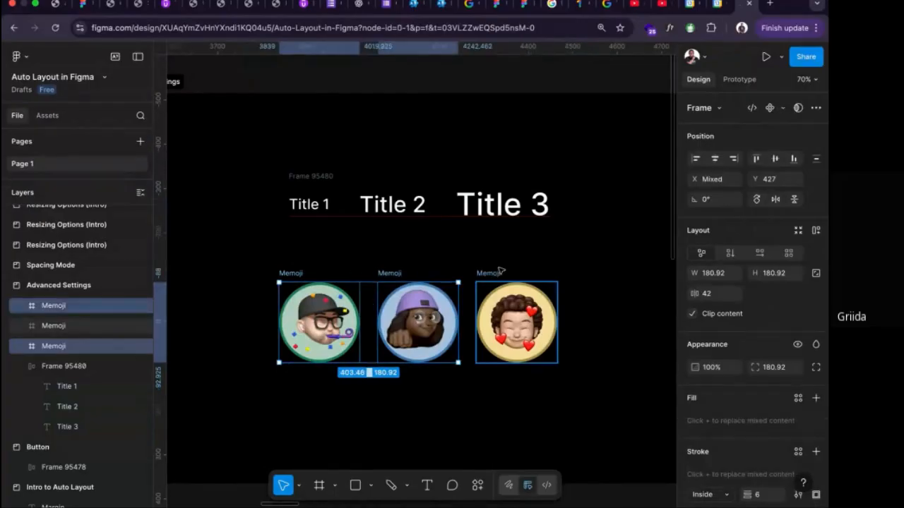
{"action": "left_click", "coordinate": [500, 272], "text": "shift"}
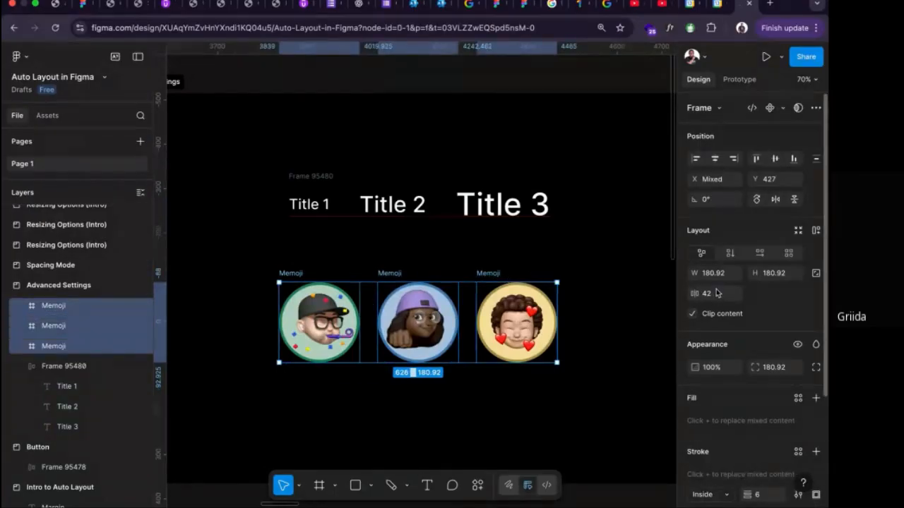
{"action": "key", "text": "shift+a"}
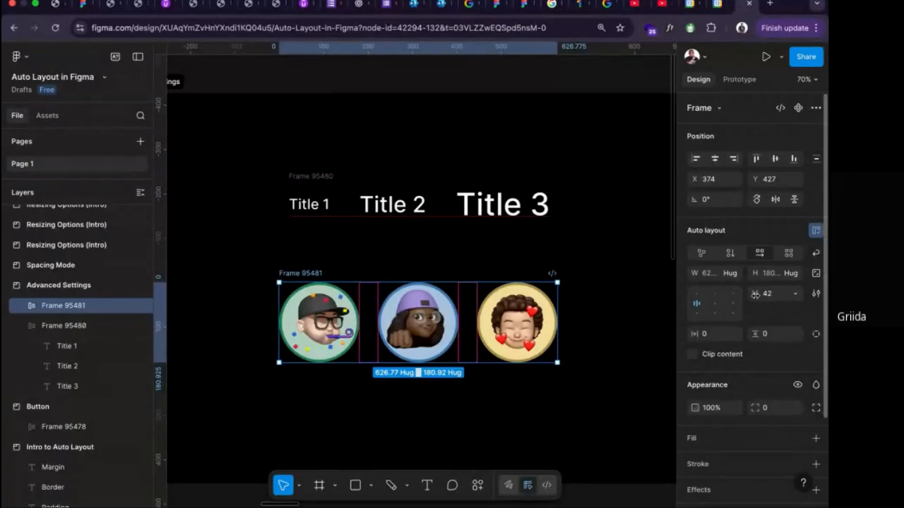
{"action": "left_click_drag", "start_coordinate": [755, 294], "coordinate": [620, 302]}
{"action": "left_click", "coordinate": [498, 313]}
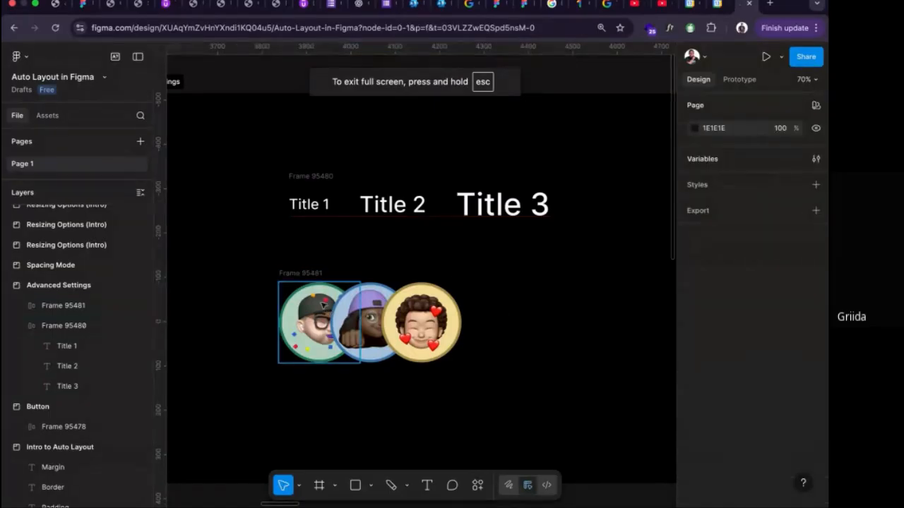
Try First on top canvas stacking on the avatar row and return it to Last on top.
{"action": "left_click", "coordinate": [313, 272]}
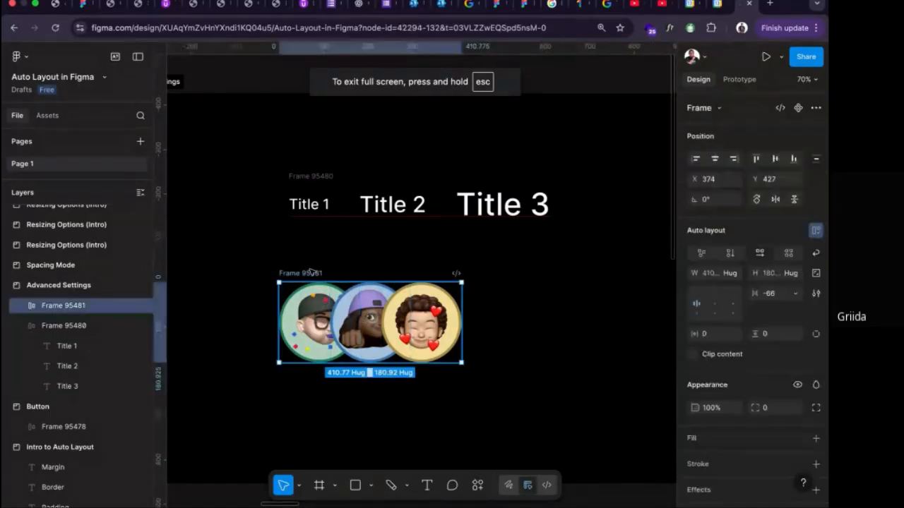
{"action": "left_click", "coordinate": [815, 295]}
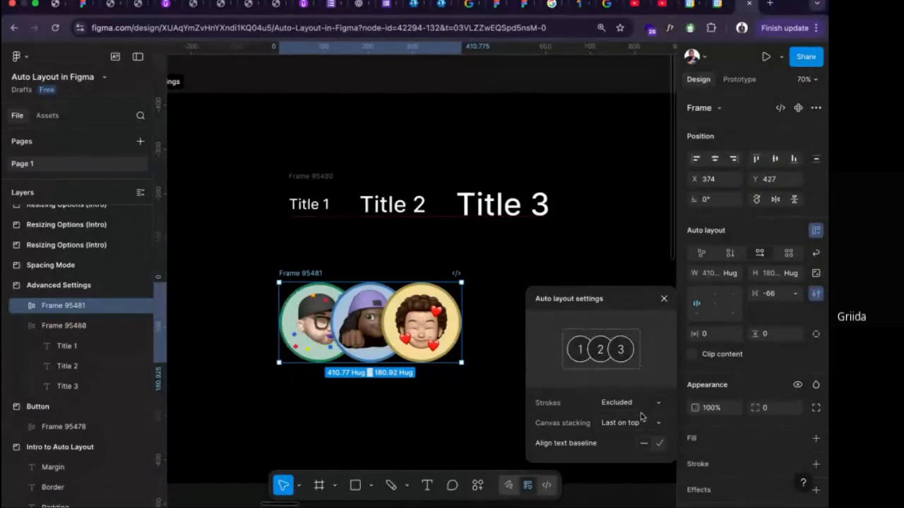
{"action": "left_click", "coordinate": [639, 422]}
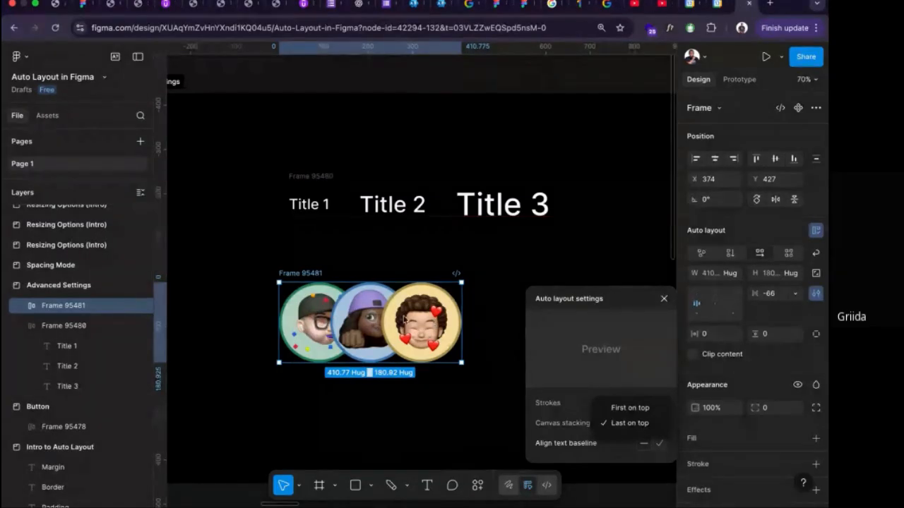
{"action": "left_click", "coordinate": [643, 409]}
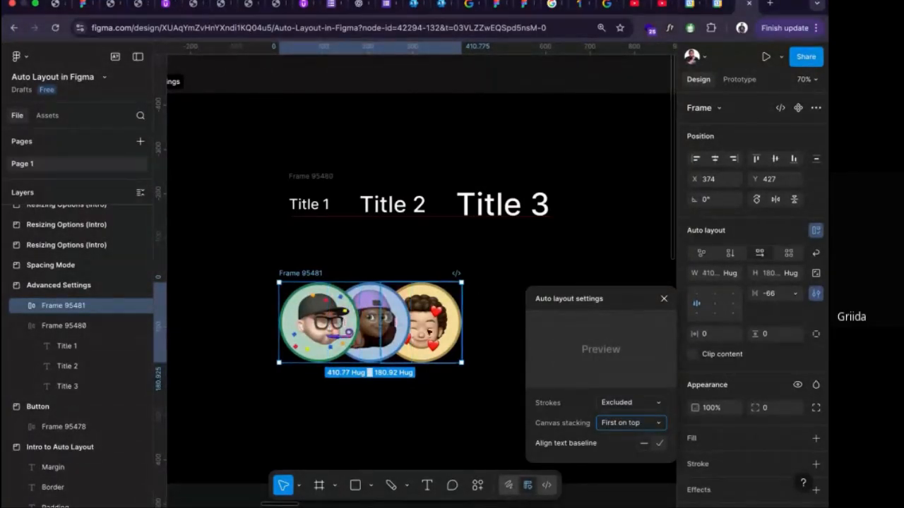
{"action": "left_click", "coordinate": [629, 423]}
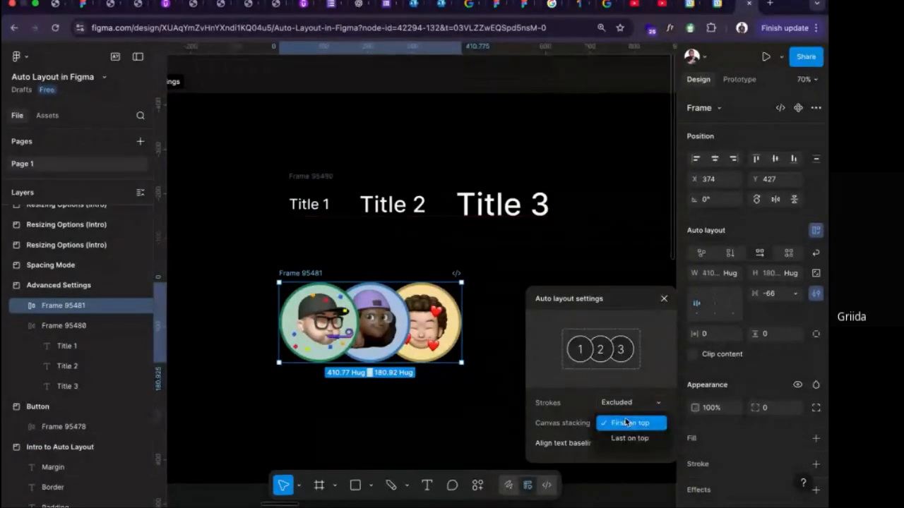
{"action": "left_click", "coordinate": [628, 435]}
Set Strokes to Included for the avatar row and inspect the individual avatars and their outlines up close.
{"action": "left_click", "coordinate": [627, 403]}
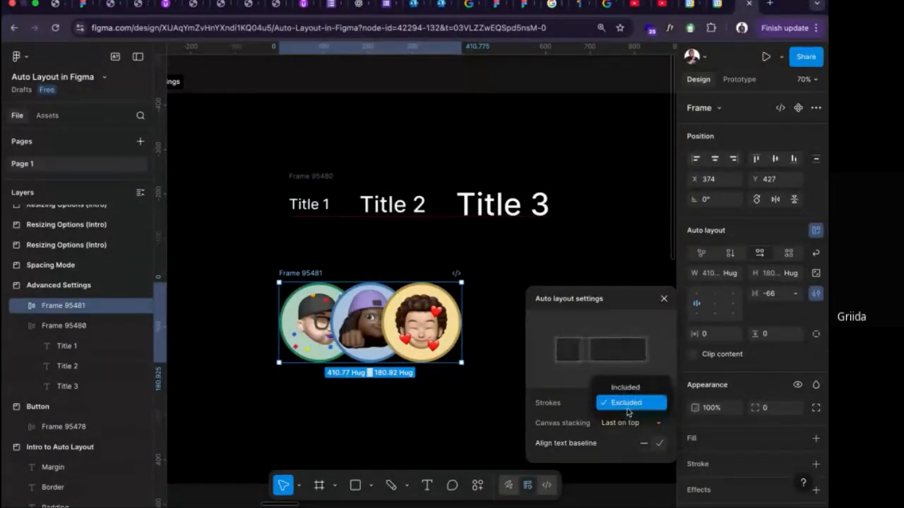
{"action": "left_click", "coordinate": [633, 389]}
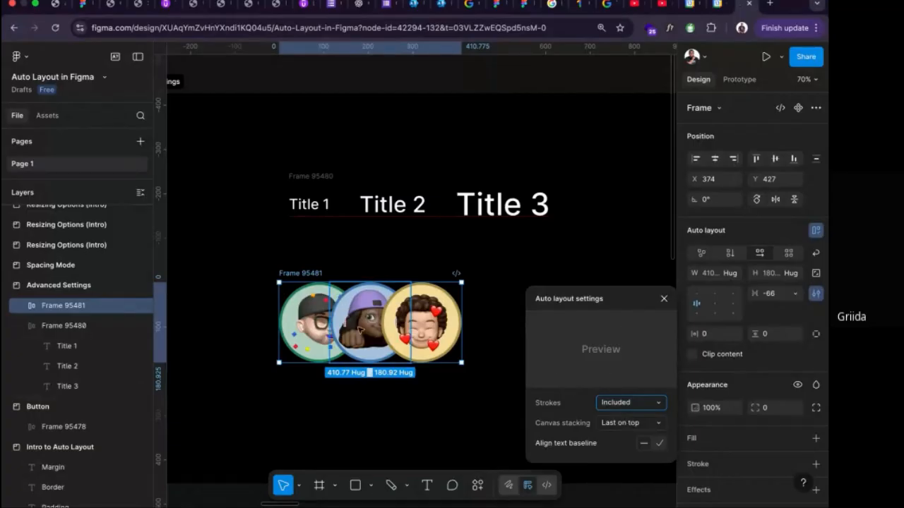
{"action": "double_click", "coordinate": [452, 314]}
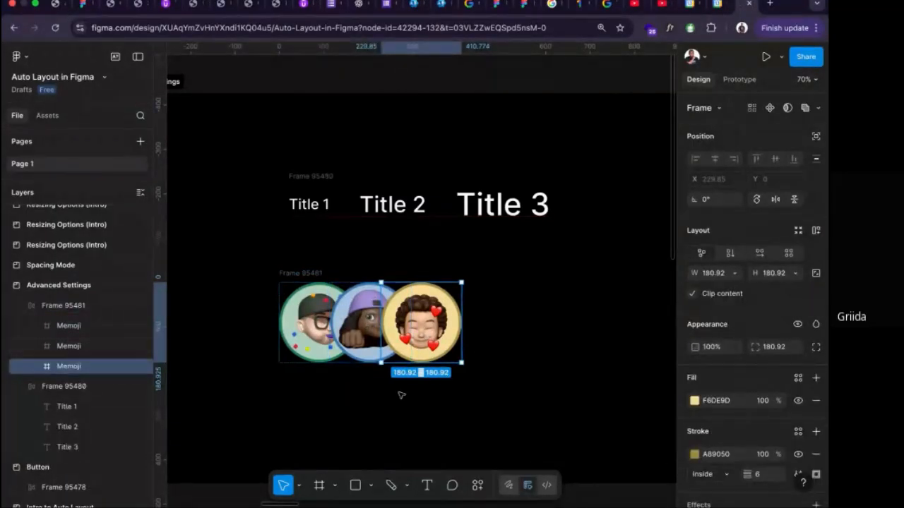
{"action": "left_click", "coordinate": [362, 333]}
{"action": "left_click", "coordinate": [311, 321]}
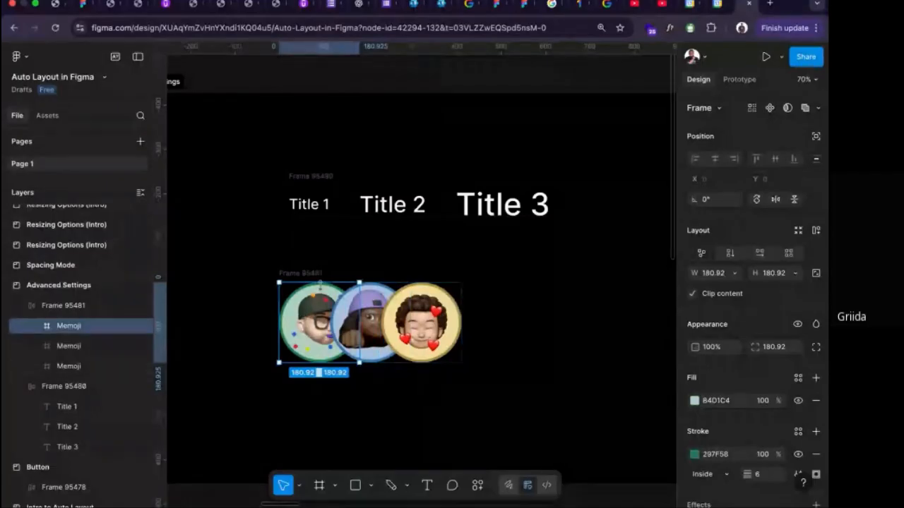
{"action": "left_click", "coordinate": [319, 275]}
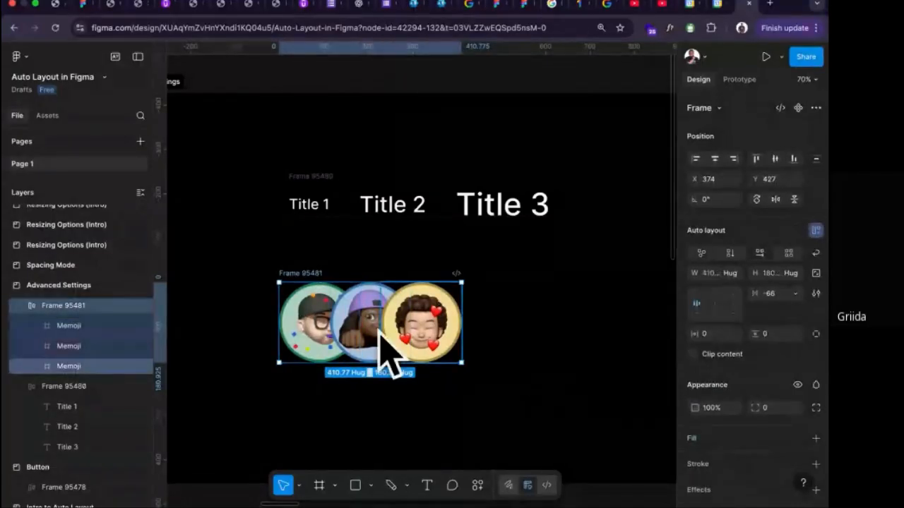
{"action": "scroll", "coordinate": [354, 318], "scroll_direction": "up", "scroll_amount": 10}
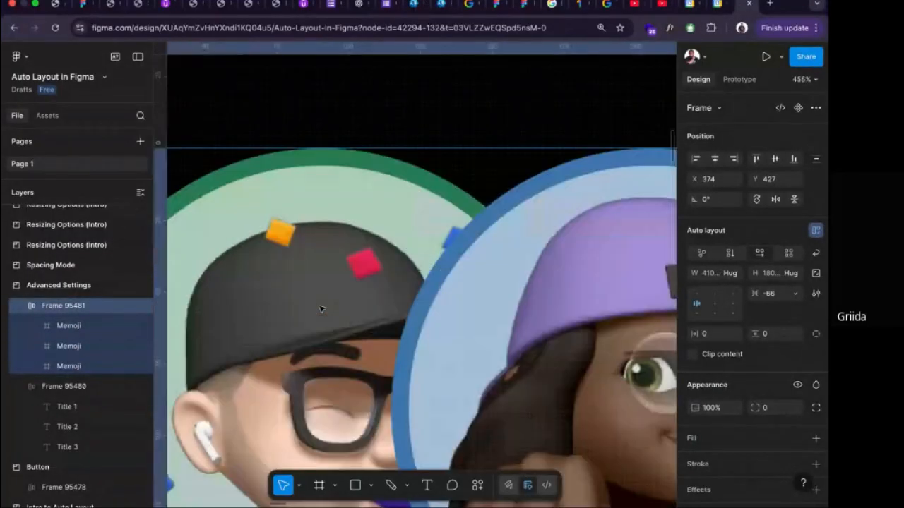
{"action": "scroll", "coordinate": [320, 308], "scroll_direction": "down", "scroll_amount": 10}
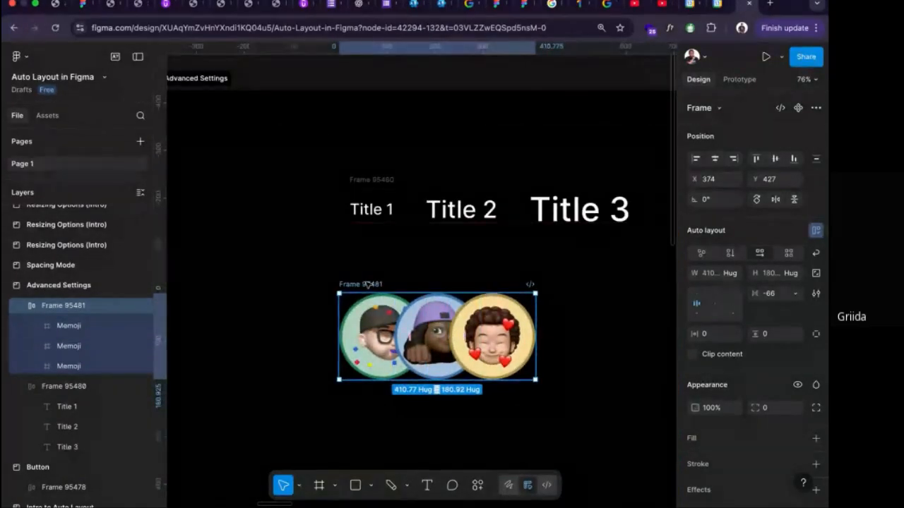
Set Strokes back to Excluded in the avatar row's auto layout settings.
{"action": "left_click", "coordinate": [815, 293]}
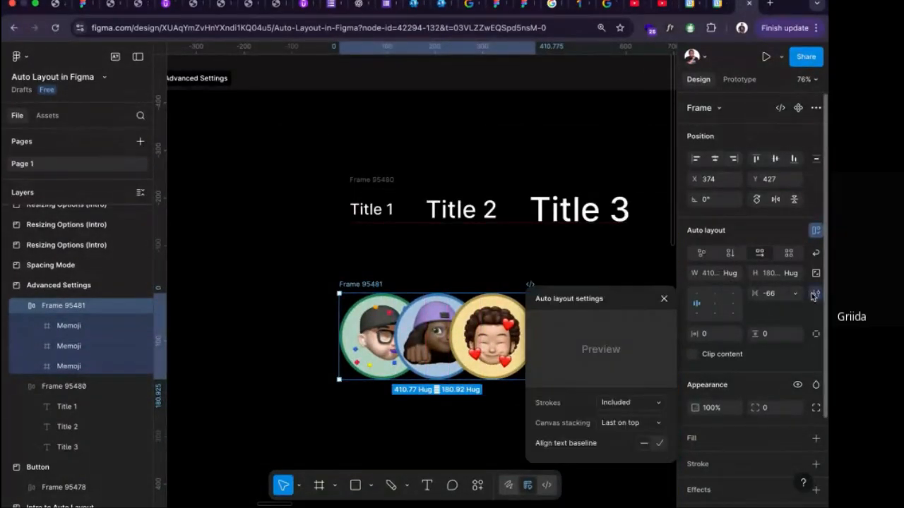
{"action": "left_click", "coordinate": [641, 402]}
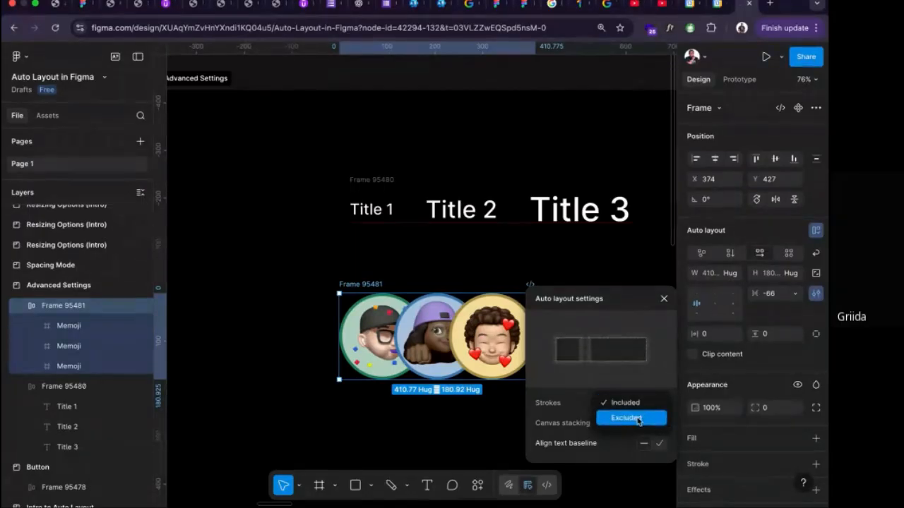
{"action": "left_click", "coordinate": [638, 419]}
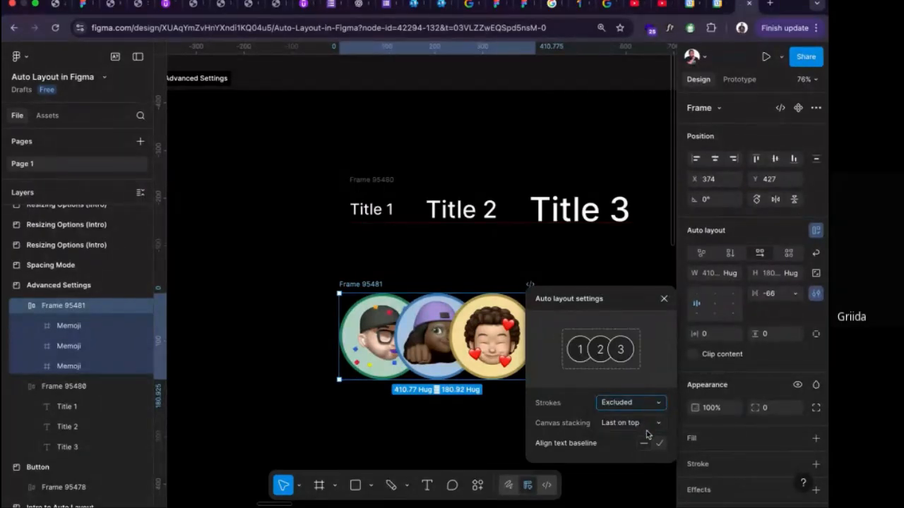
Set the avatar row's canvas stacking to First on top.
{"action": "left_click", "coordinate": [647, 424]}
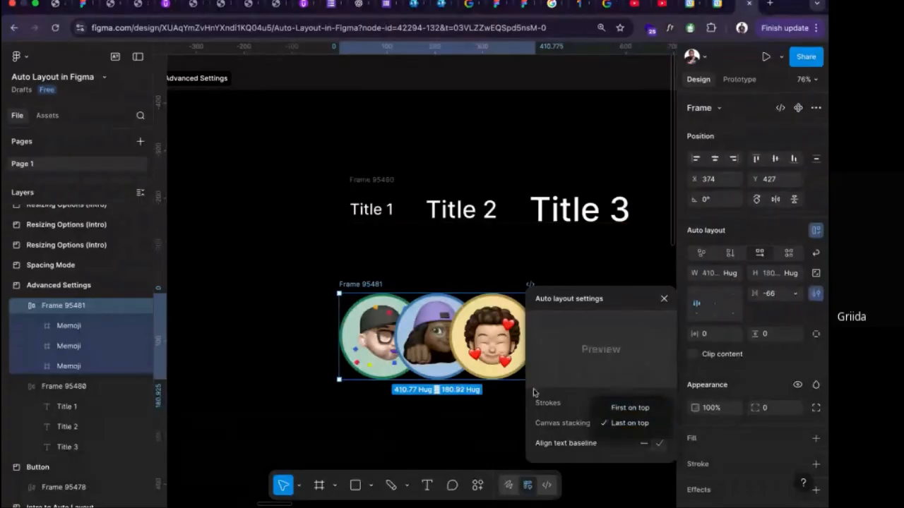
{"action": "left_click", "coordinate": [504, 304]}
{"action": "scroll", "coordinate": [462, 307], "scroll_direction": "right", "scroll_amount": 2}
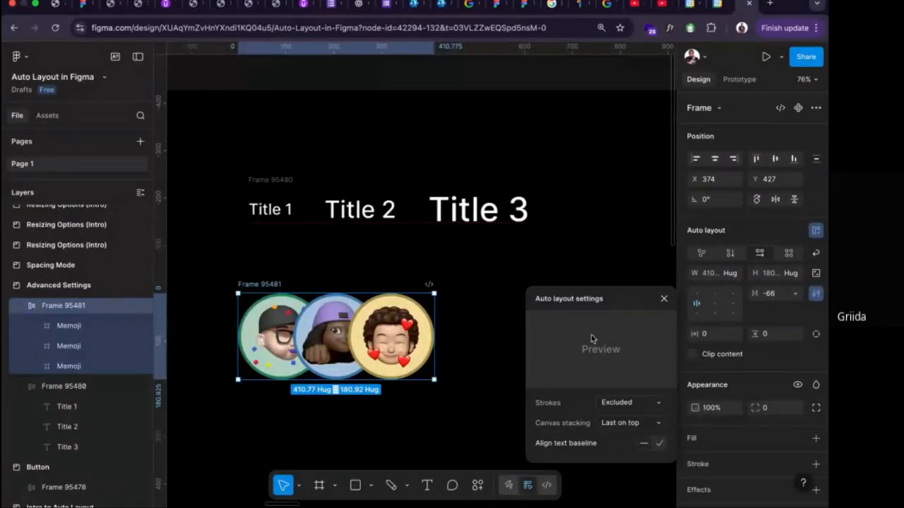
{"action": "left_click", "coordinate": [635, 425]}
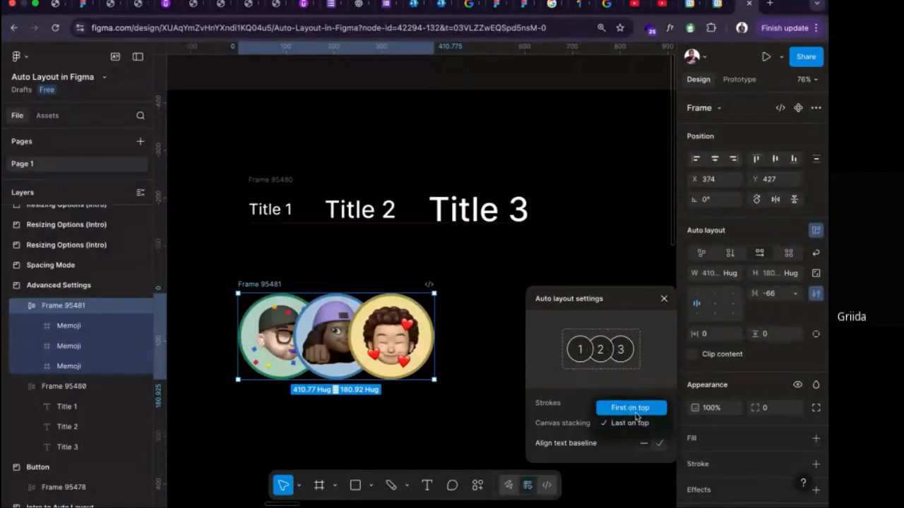
{"action": "left_click", "coordinate": [636, 413]}
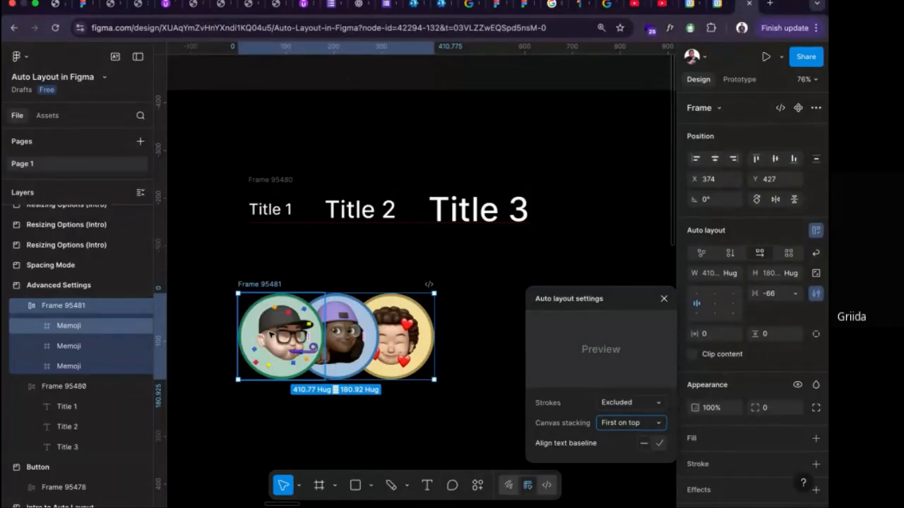
Open companydigital.cuedigitalhub.com in a new browser tab and examine the overlapping avatars in its hero section.
{"action": "left_click", "coordinate": [771, 5]}
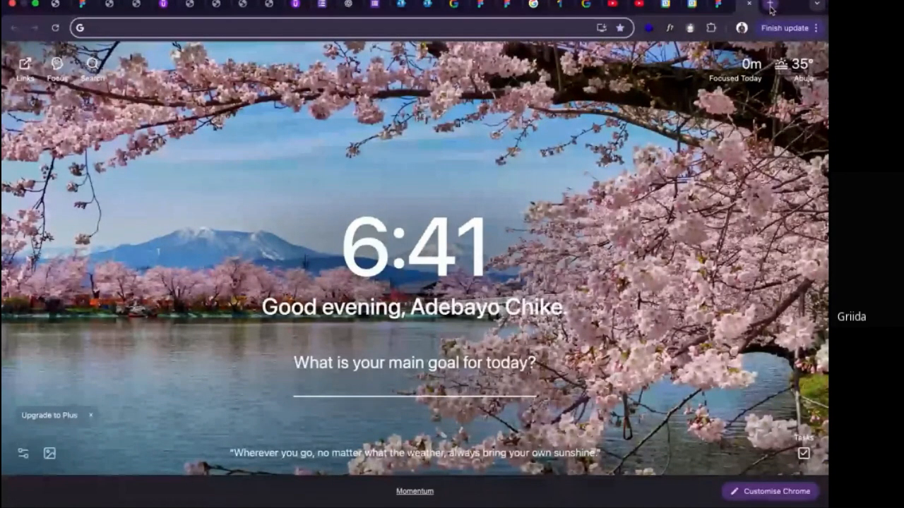
{"action": "type", "text": "com"}
{"action": "key", "text": "Return"}
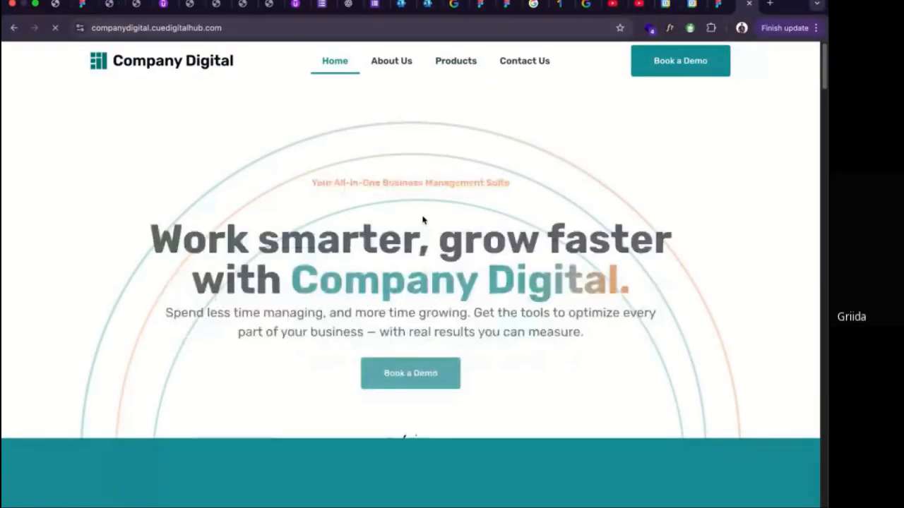
{"action": "scroll", "coordinate": [422, 218], "scroll_direction": "down", "scroll_amount": 1}
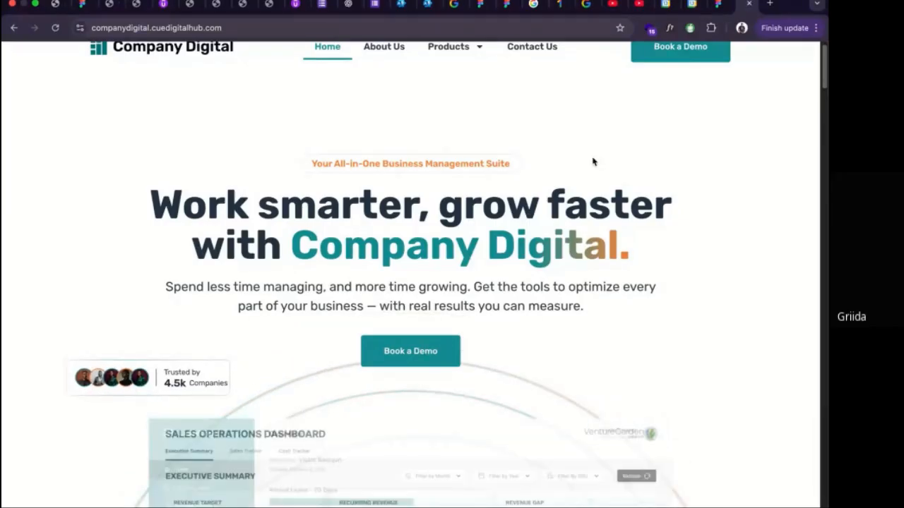
Switch back to the Auto Layout in Figma file and go to the Spacing Mode section.
{"action": "left_click", "coordinate": [719, 5]}
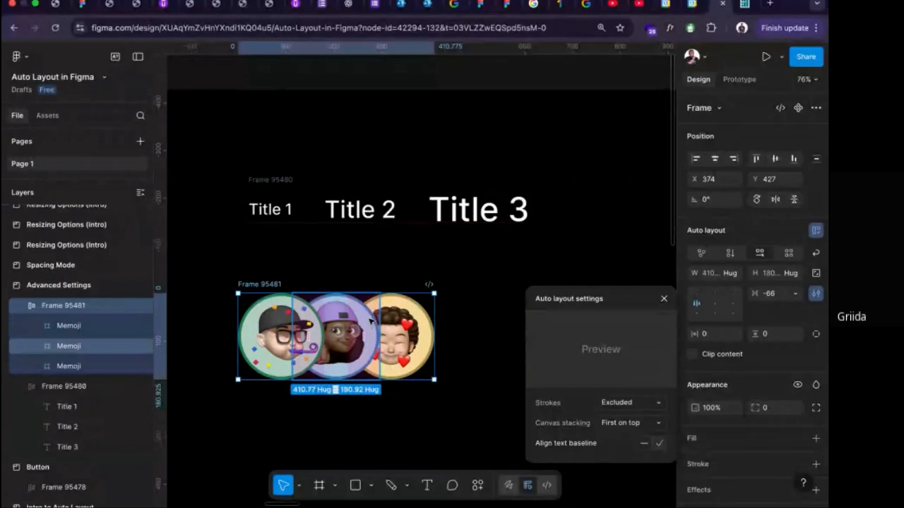
{"action": "scroll", "coordinate": [370, 320], "scroll_direction": "down", "scroll_amount": 6}
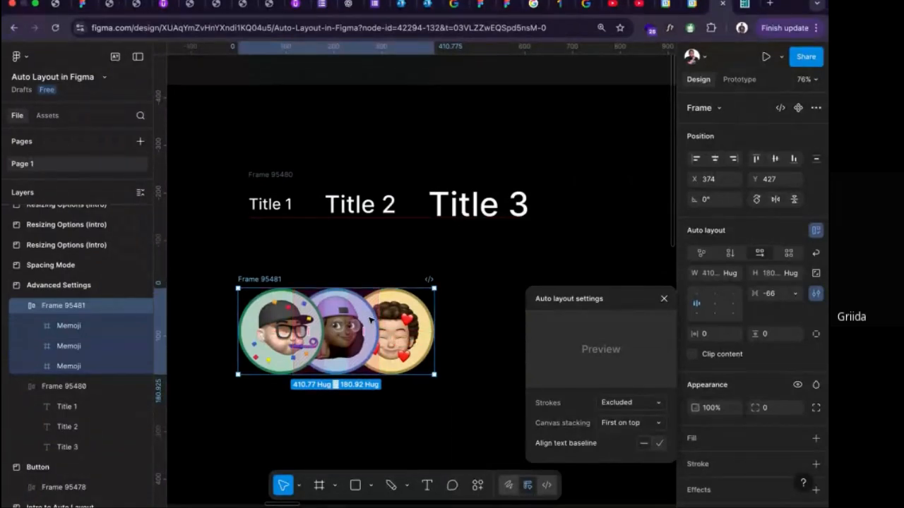
{"action": "scroll", "coordinate": [370, 320], "scroll_direction": "right", "scroll_amount": 2}
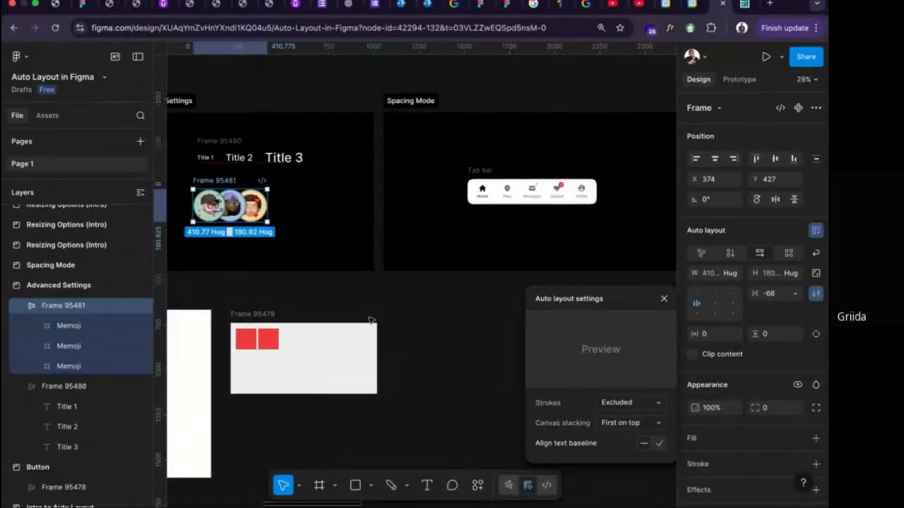
Close the auto layout settings and select the Tab bar frame in the Spacing Mode section.
{"action": "scroll", "coordinate": [370, 320], "scroll_direction": "right", "scroll_amount": 6}
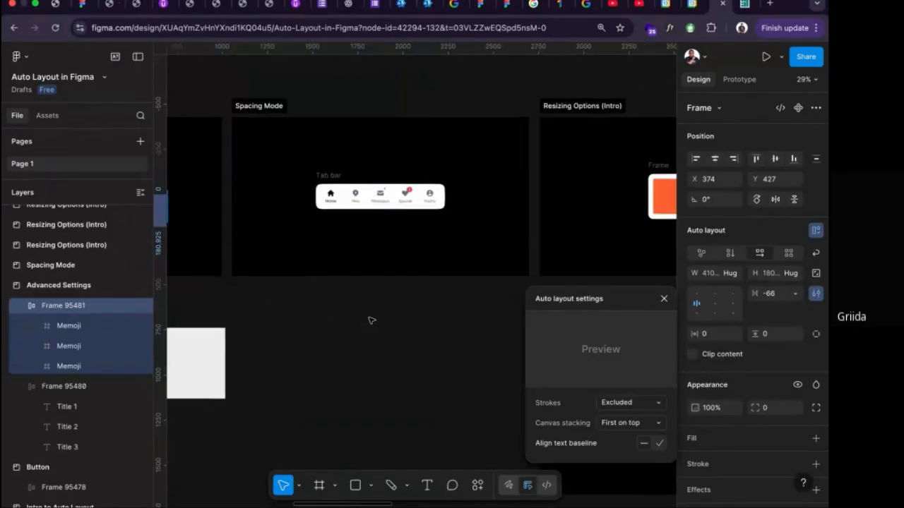
{"action": "scroll", "coordinate": [370, 320], "scroll_direction": "up", "scroll_amount": 5}
{"action": "left_click", "coordinate": [663, 299]}
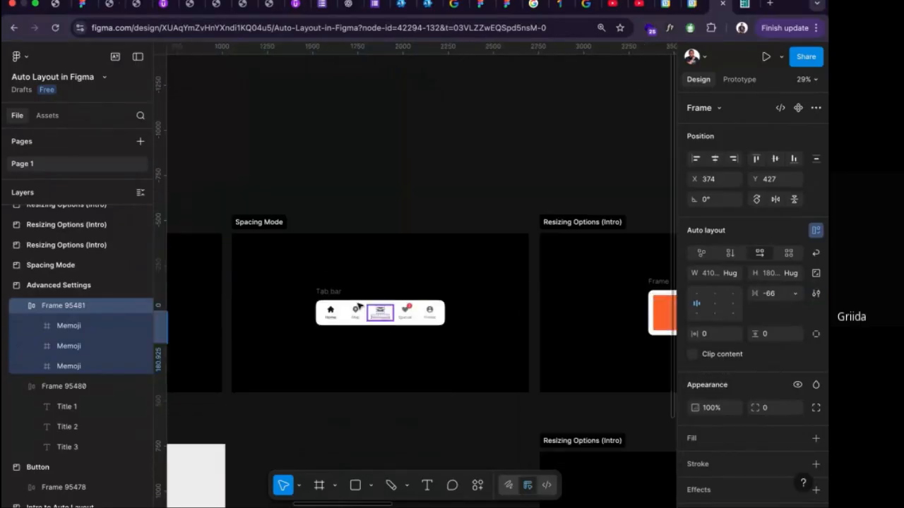
{"action": "scroll", "coordinate": [341, 302], "scroll_direction": "up", "scroll_amount": 5}
{"action": "scroll", "coordinate": [334, 318], "scroll_direction": "down", "scroll_amount": 5}
{"action": "scroll", "coordinate": [335, 319], "scroll_direction": "up", "scroll_amount": 3}
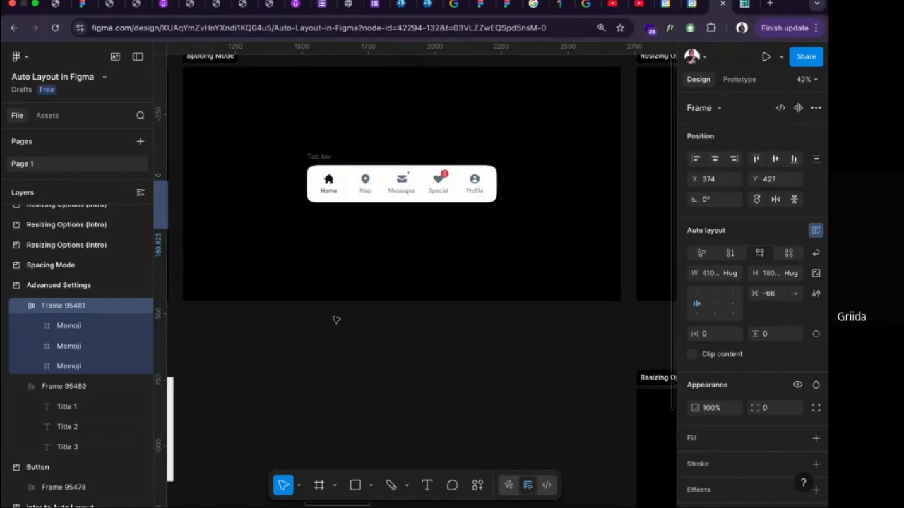
{"action": "scroll", "coordinate": [335, 319], "scroll_direction": "up", "scroll_amount": 5}
{"action": "scroll", "coordinate": [335, 319], "scroll_direction": "up", "scroll_amount": 5}
{"action": "scroll", "coordinate": [335, 319], "scroll_direction": "down", "scroll_amount": 1}
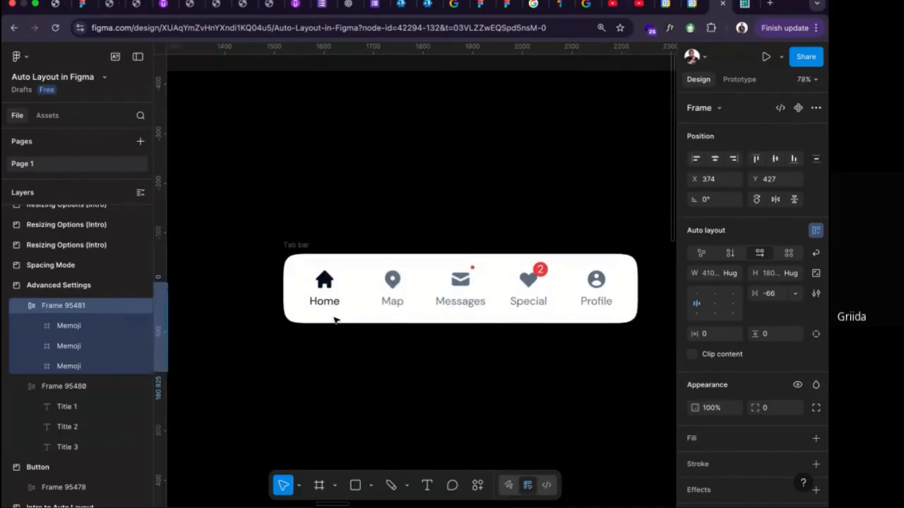
{"action": "scroll", "coordinate": [335, 318], "scroll_direction": "right", "scroll_amount": 3}
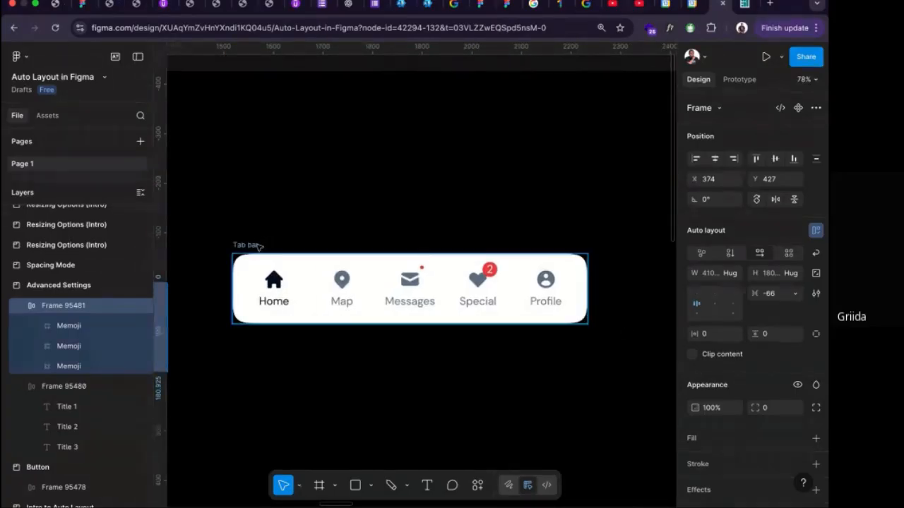
{"action": "left_click", "coordinate": [255, 246]}
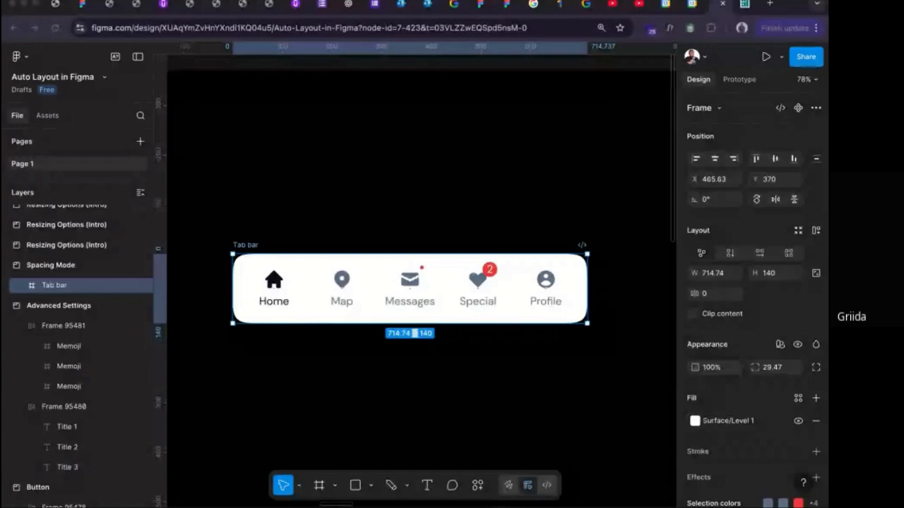
Try narrowing the Tab bar frame from its right edge while it has no auto layout.
{"action": "left_click", "coordinate": [587, 303]}
{"action": "left_click_drag", "start_coordinate": [585, 296], "coordinate": [288, 279]}
{"action": "left_click_drag", "start_coordinate": [557, 297], "coordinate": [429, 287]}
{"action": "scroll", "coordinate": [424, 288], "scroll_direction": "left", "scroll_amount": 5}
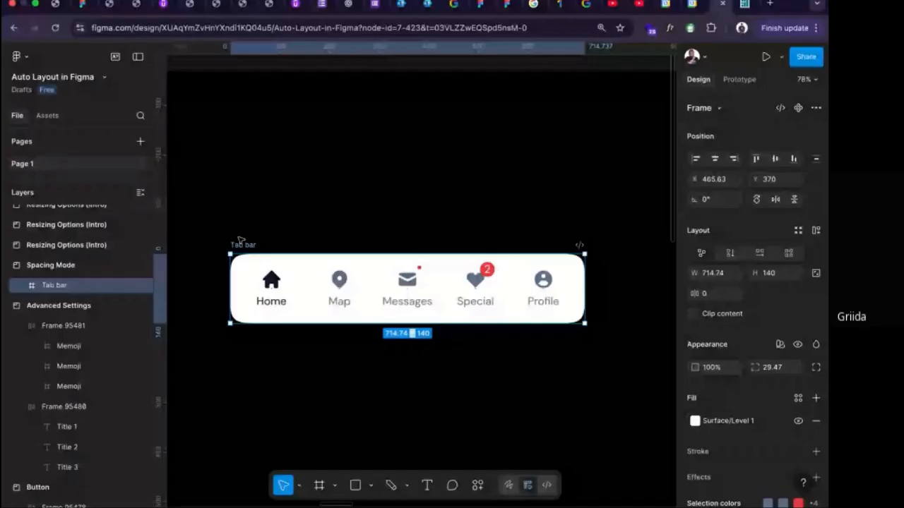
Expand the Tab bar's layers, apply auto layout to it, and set its width to Hug contents.
{"action": "left_click", "coordinate": [20, 286]}
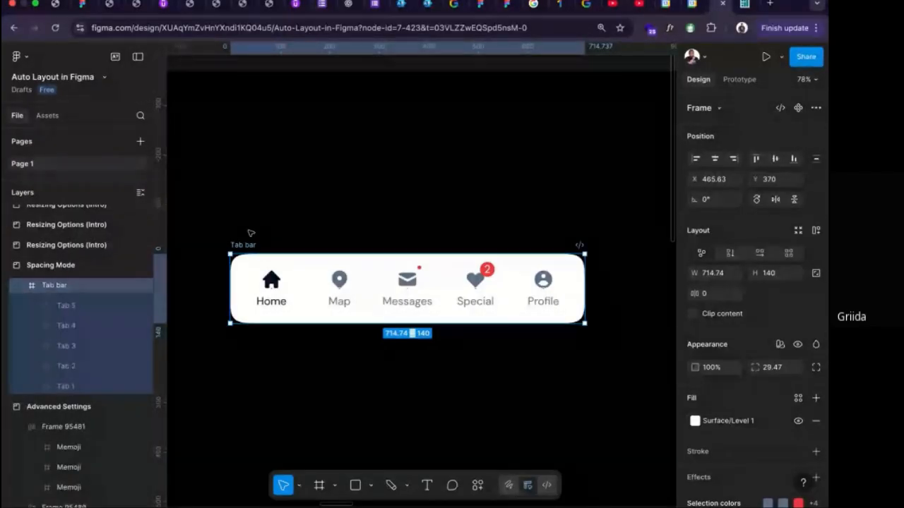
{"action": "key", "text": "shift+a"}
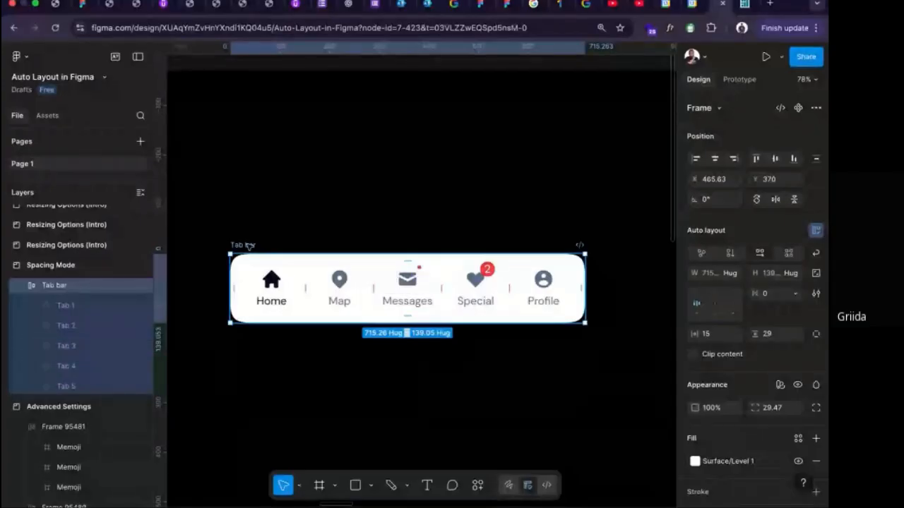
{"action": "left_click", "coordinate": [732, 276]}
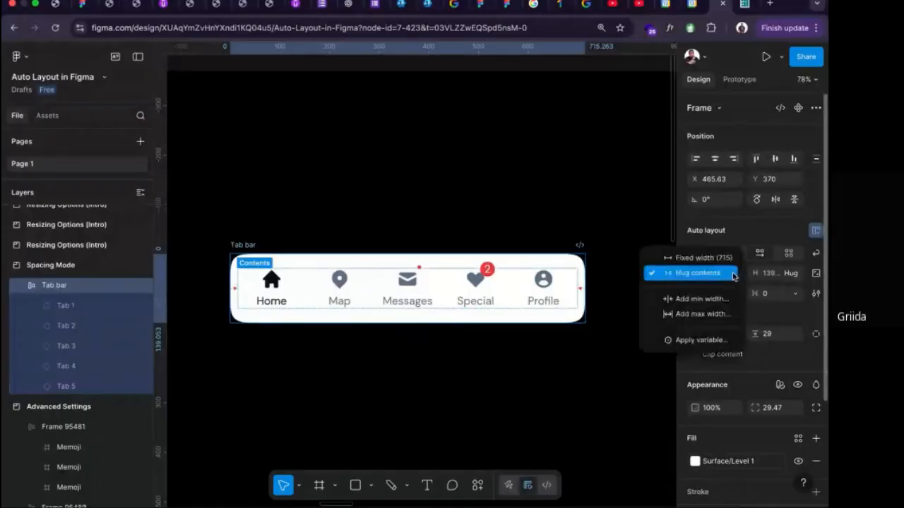
{"action": "left_click", "coordinate": [688, 274]}
{"action": "left_click", "coordinate": [795, 275]}
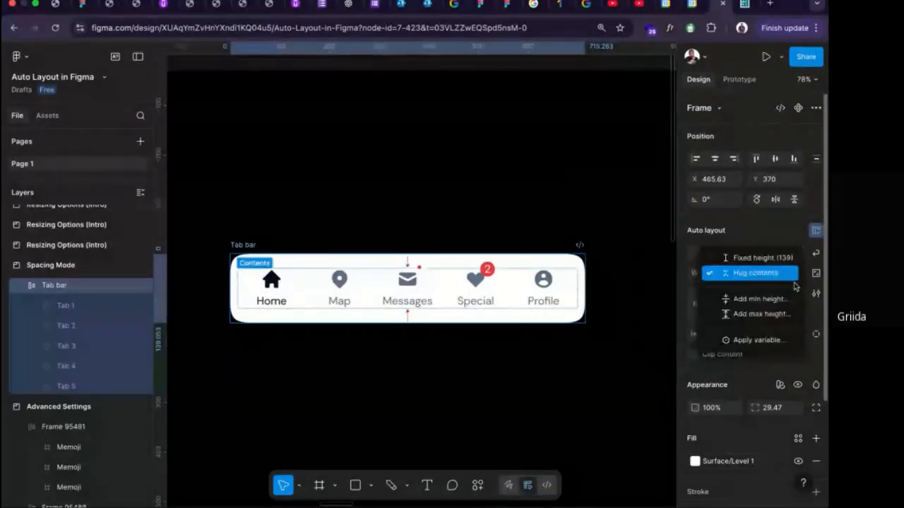
{"action": "left_click", "coordinate": [628, 248]}
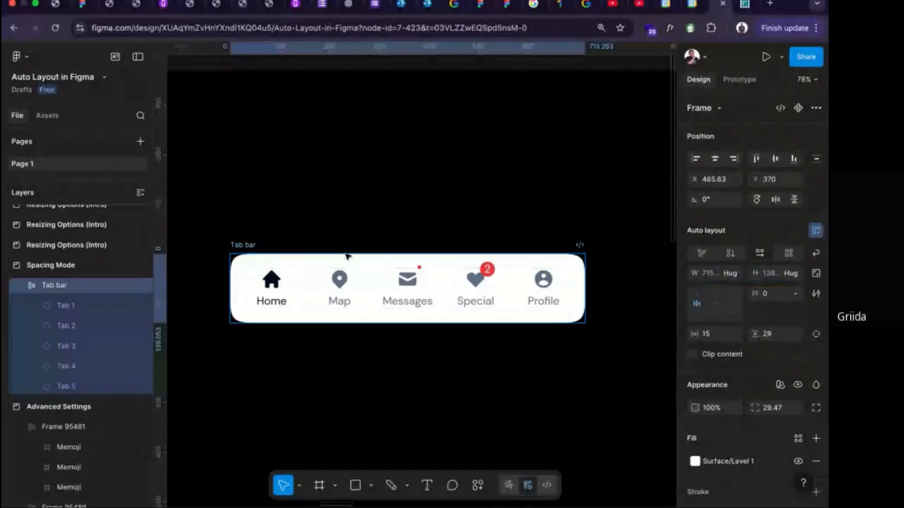
Widen the Tab bar to about 847 and set the horizontal gap between its tabs to 30.
{"action": "left_click_drag", "start_coordinate": [584, 273], "coordinate": [650, 274]}
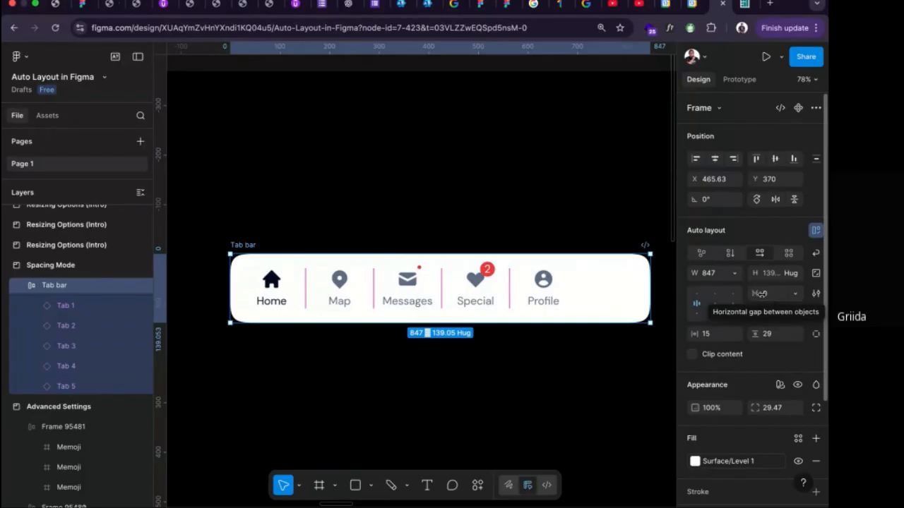
{"action": "left_click", "coordinate": [769, 296]}
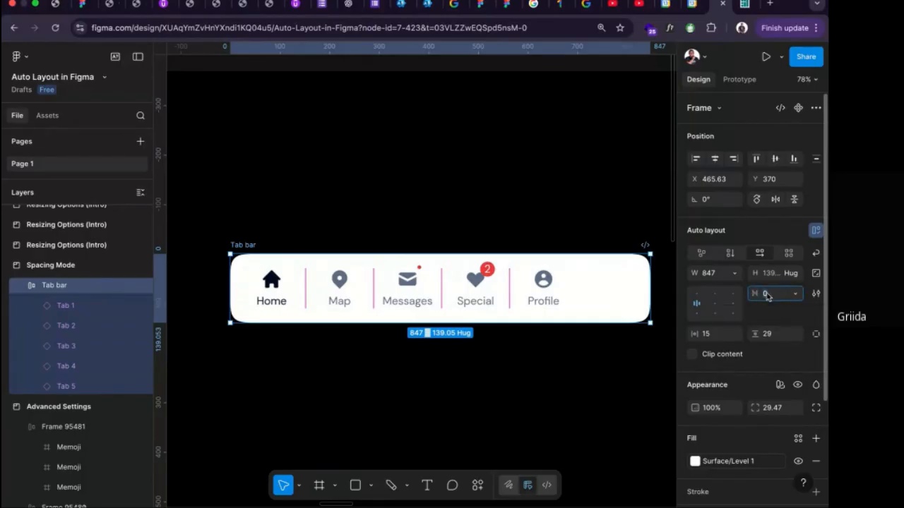
{"action": "key", "text": "Return"}
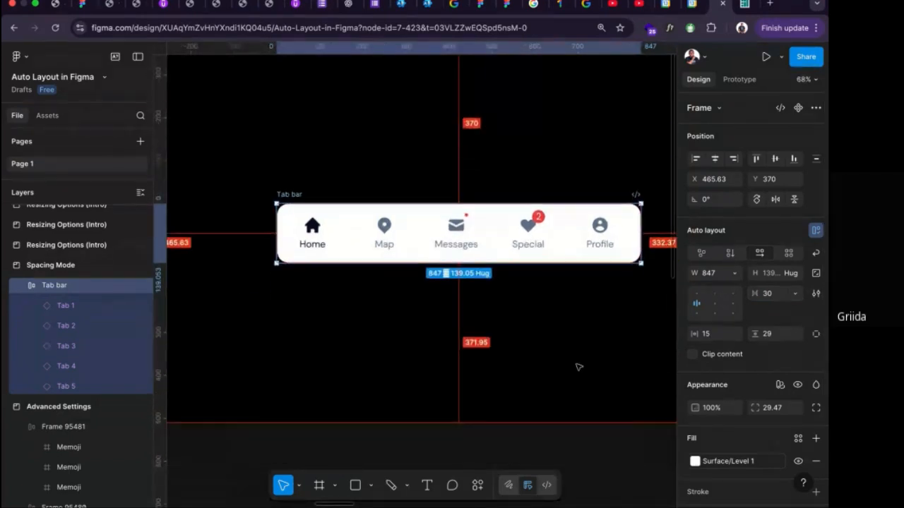
Add an iPhone 16 Pro frame and place it just below the Spacing Mode section.
{"action": "scroll", "coordinate": [578, 366], "scroll_direction": "down", "scroll_amount": 3}
{"action": "scroll", "coordinate": [578, 366], "scroll_direction": "down", "scroll_amount": 2}
{"action": "scroll", "coordinate": [560, 353], "scroll_direction": "down", "scroll_amount": 3}
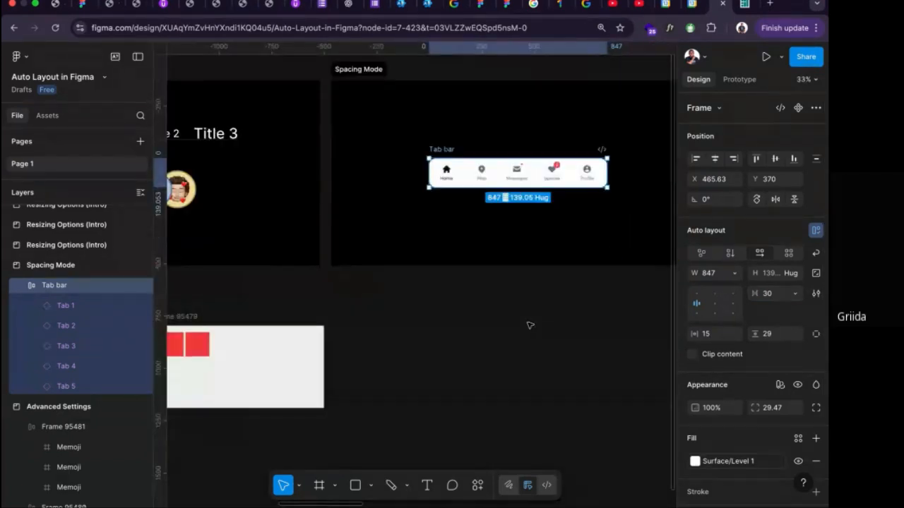
{"action": "key", "text": "f"}
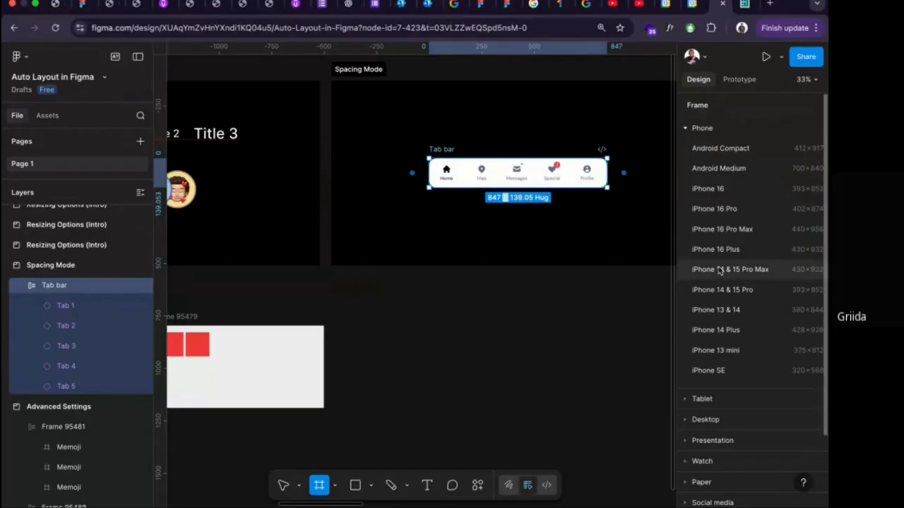
{"action": "left_click", "coordinate": [713, 209]}
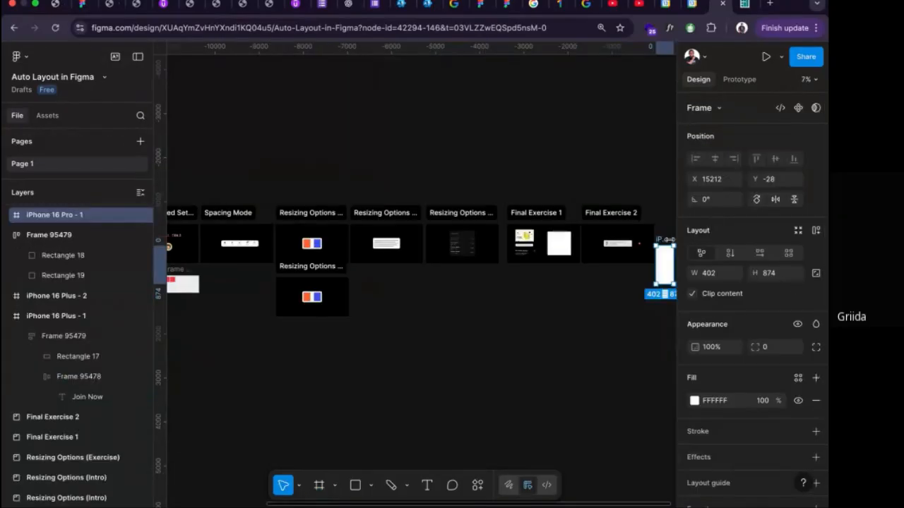
{"action": "left_click_drag", "start_coordinate": [668, 240], "coordinate": [226, 267]}
{"action": "scroll", "coordinate": [226, 267], "scroll_direction": "up", "scroll_amount": 5}
{"action": "scroll", "coordinate": [238, 269], "scroll_direction": "left", "scroll_amount": 3}
{"action": "scroll", "coordinate": [355, 334], "scroll_direction": "up", "scroll_amount": 2}
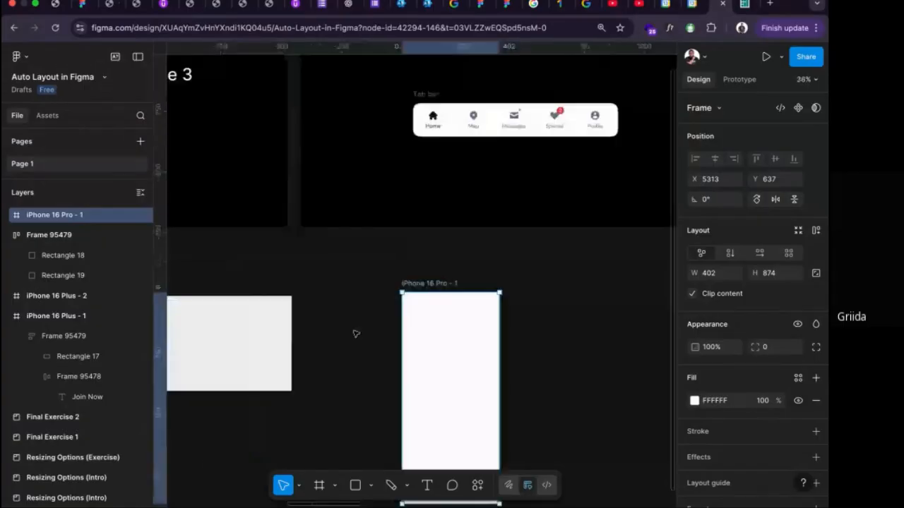
{"action": "left_click_drag", "start_coordinate": [443, 283], "coordinate": [442, 250]}
{"action": "scroll", "coordinate": [451, 227], "scroll_direction": "down", "scroll_amount": 1}
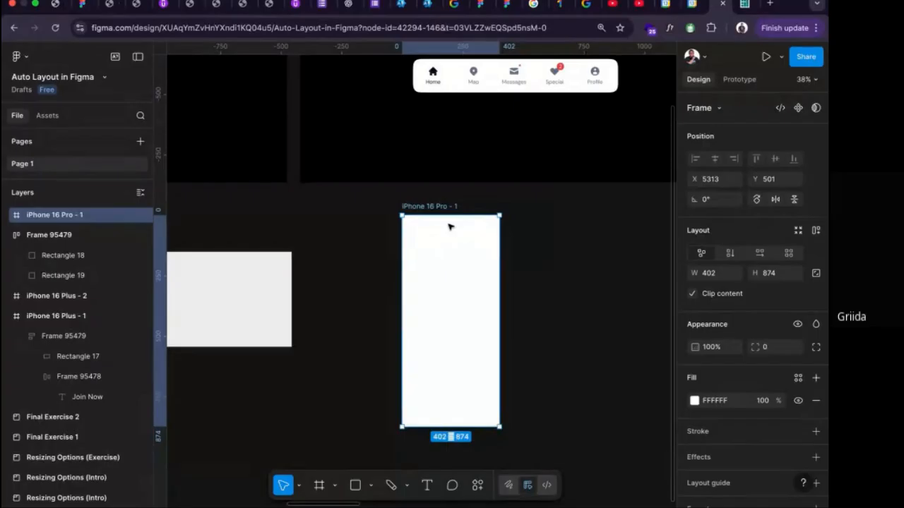
Select the Tab bar and widen it to about 863 from its right edge.
{"action": "scroll", "coordinate": [451, 227], "scroll_direction": "up", "scroll_amount": 1}
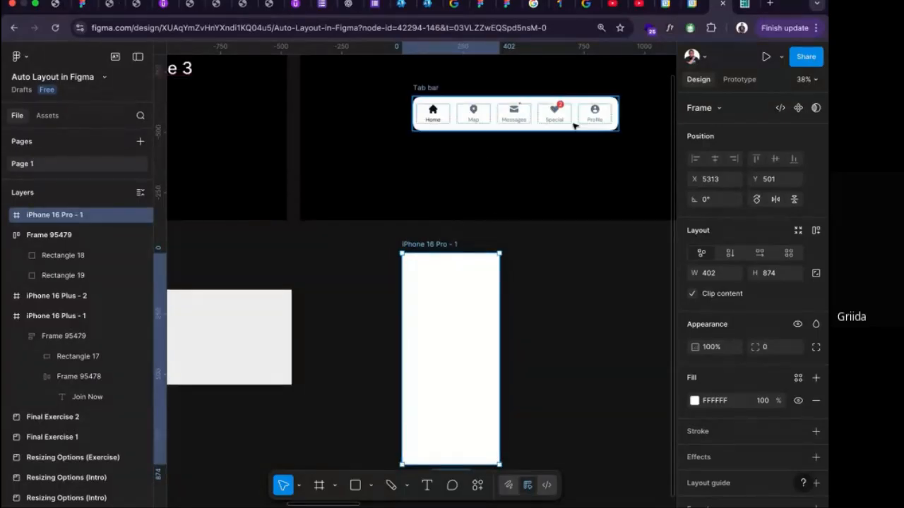
{"action": "left_click", "coordinate": [437, 87]}
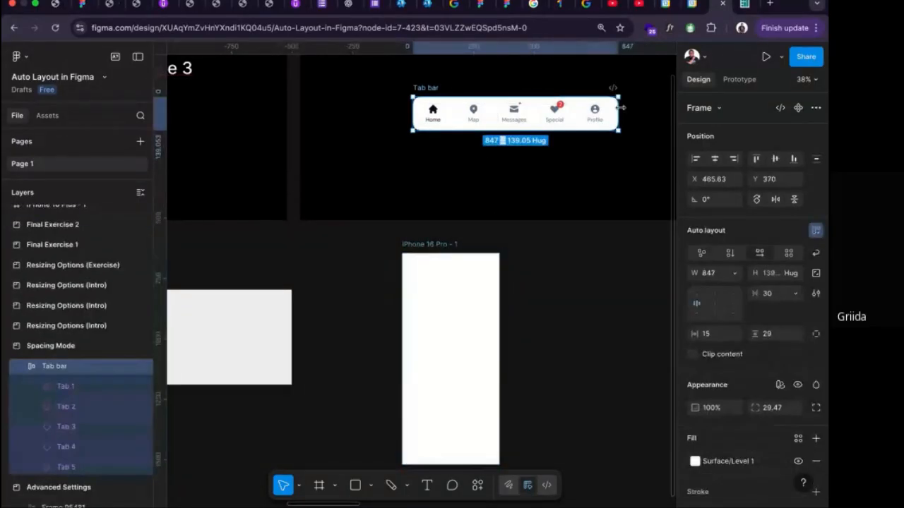
{"action": "mouse_move", "coordinate": [619, 108]}
{"action": "left_mouse_down"}
{"action": "mouse_move", "coordinate": [545, 113]}
{"action": "mouse_move", "coordinate": [625, 112]}
{"action": "mouse_move", "coordinate": [504, 117]}
{"action": "mouse_move", "coordinate": [625, 115]}
{"action": "mouse_move", "coordinate": [452, 116]}
{"action": "mouse_move", "coordinate": [621, 124]}
{"action": "left_mouse_up"}
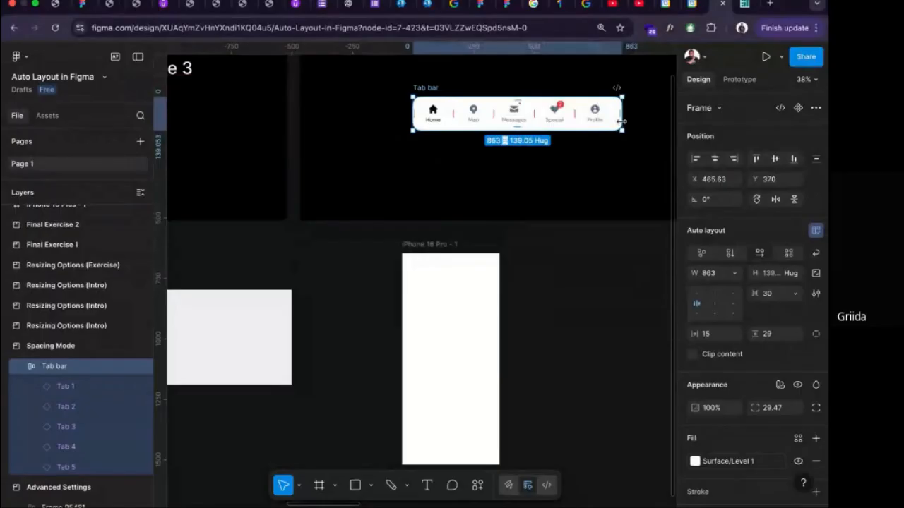
Set the Tab bar's horizontal gap between objects to Auto.
{"action": "scroll", "coordinate": [515, 99], "scroll_direction": "up", "scroll_amount": 1}
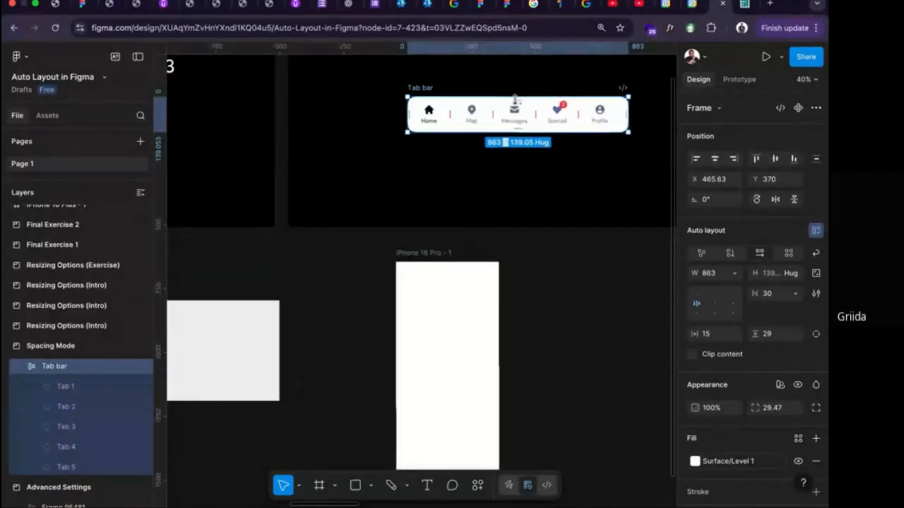
{"action": "scroll", "coordinate": [515, 99], "scroll_direction": "up", "scroll_amount": 3}
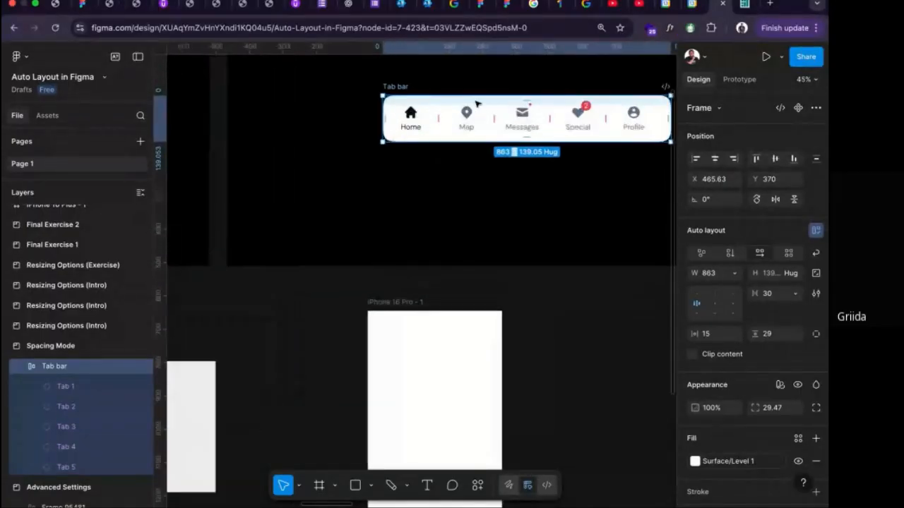
{"action": "left_click", "coordinate": [795, 294]}
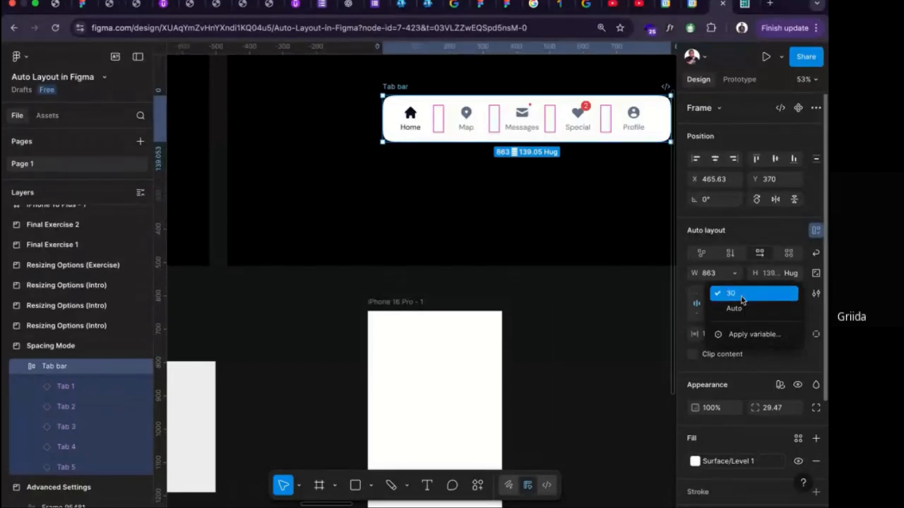
{"action": "left_click", "coordinate": [773, 293]}
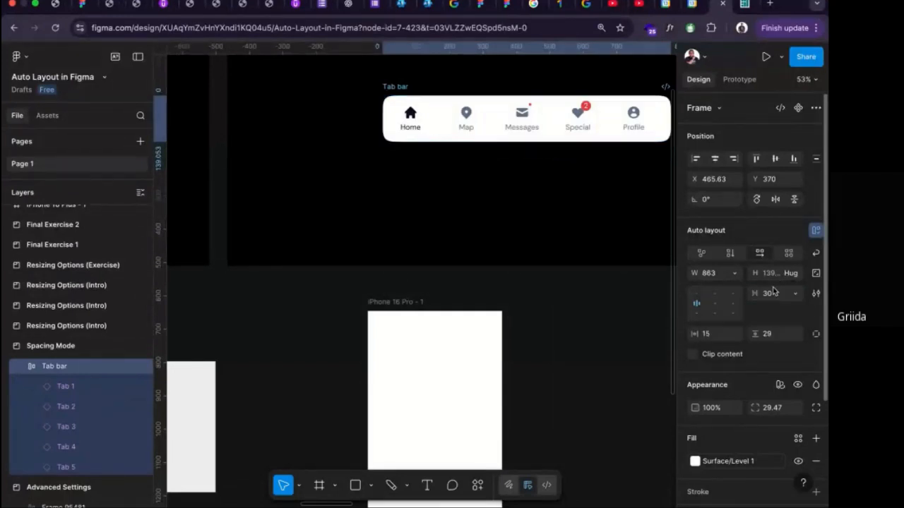
{"action": "type", "text": "auto"}
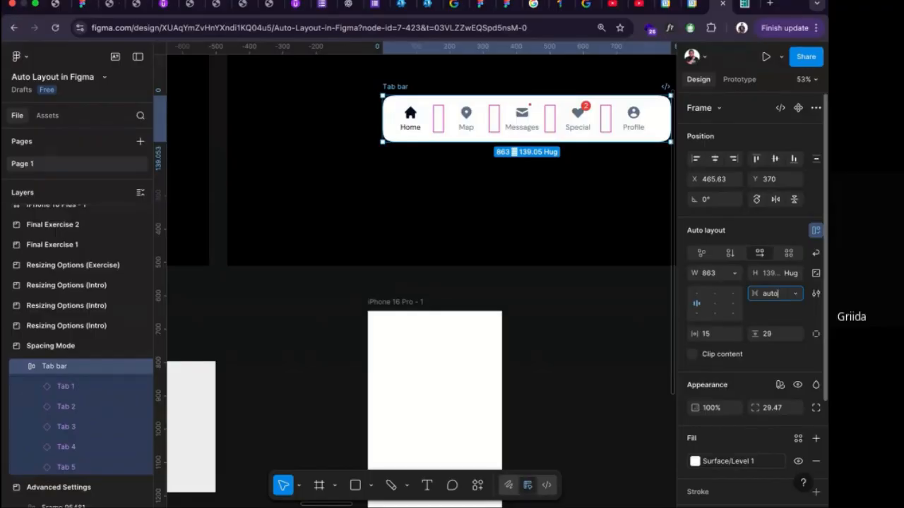
{"action": "key", "text": "Return"}
Measure the spacing between neighbouring tabs in the Tab bar, going from Profile through Special and Messages to Map.
{"action": "scroll", "coordinate": [621, 269], "scroll_direction": "right", "scroll_amount": 4}
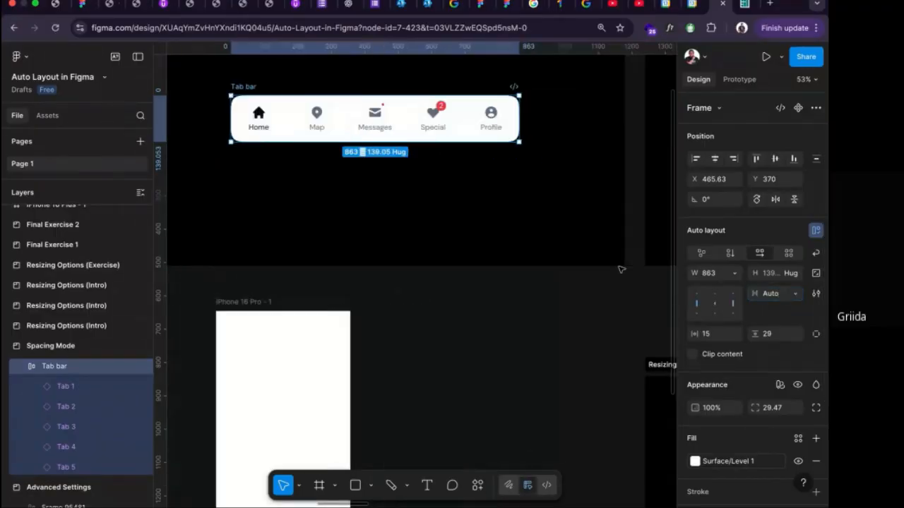
{"action": "scroll", "coordinate": [603, 285], "scroll_direction": "down", "scroll_amount": 3}
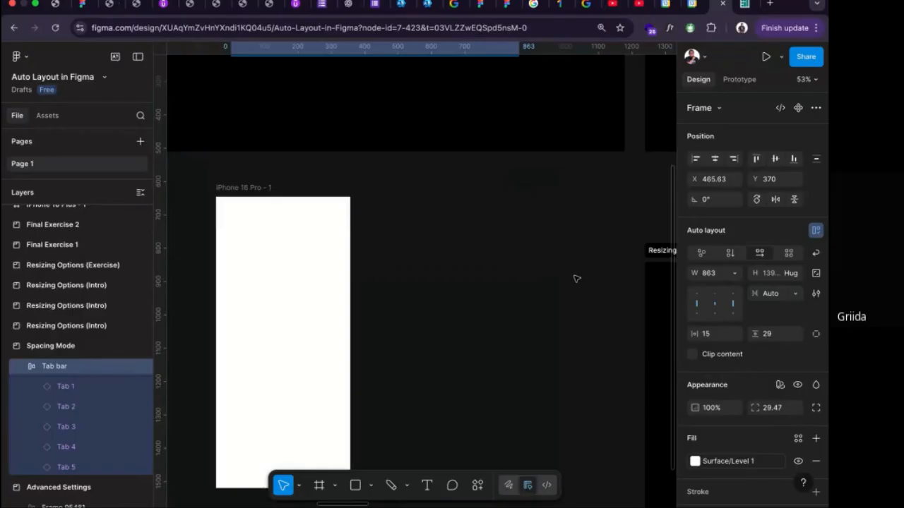
{"action": "scroll", "coordinate": [575, 276], "scroll_direction": "up", "scroll_amount": 4}
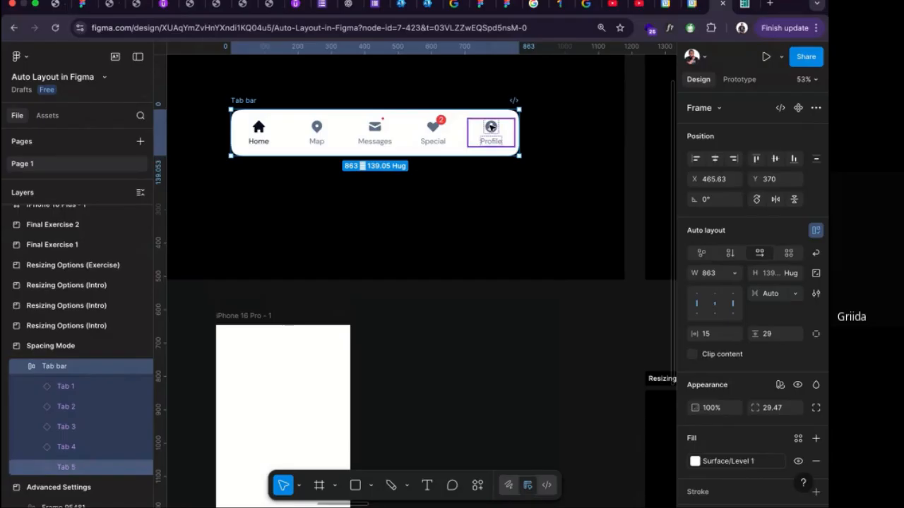
{"action": "left_click", "coordinate": [488, 136]}
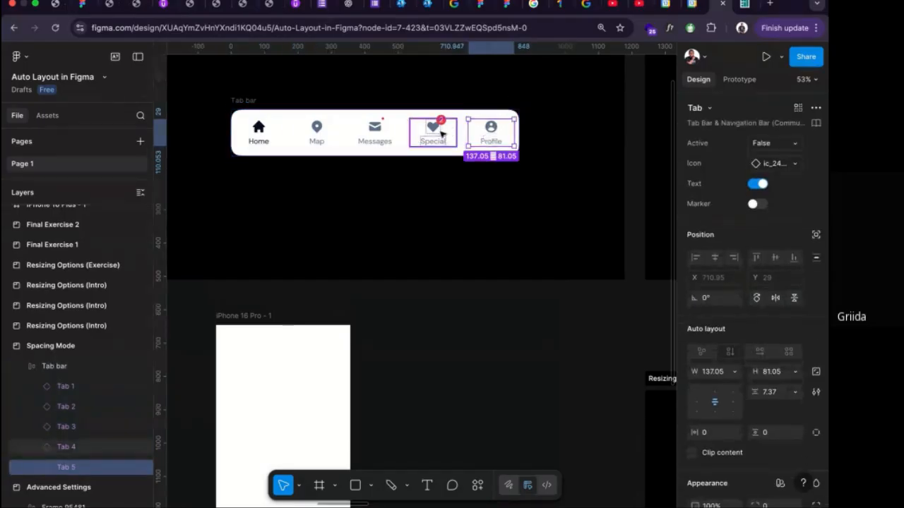
{"action": "key", "text": "alt"}
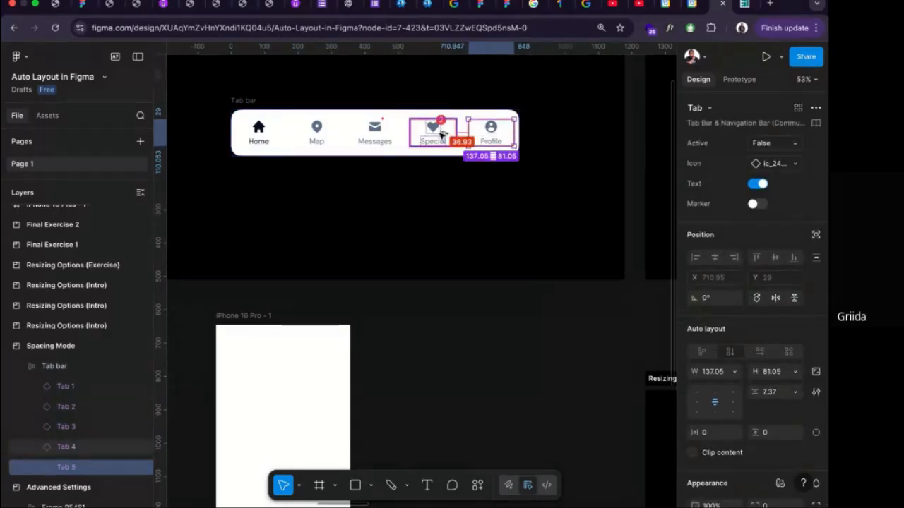
{"action": "left_click", "coordinate": [438, 132]}
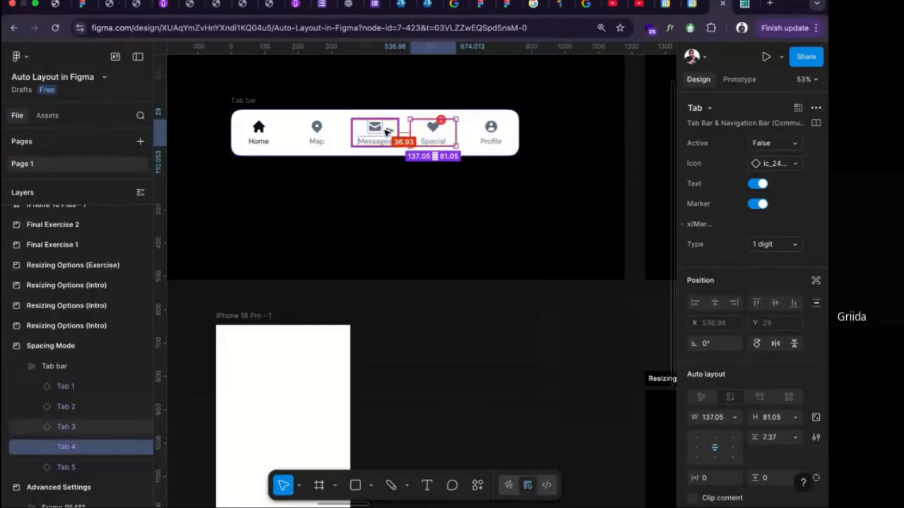
{"action": "left_click", "coordinate": [385, 131]}
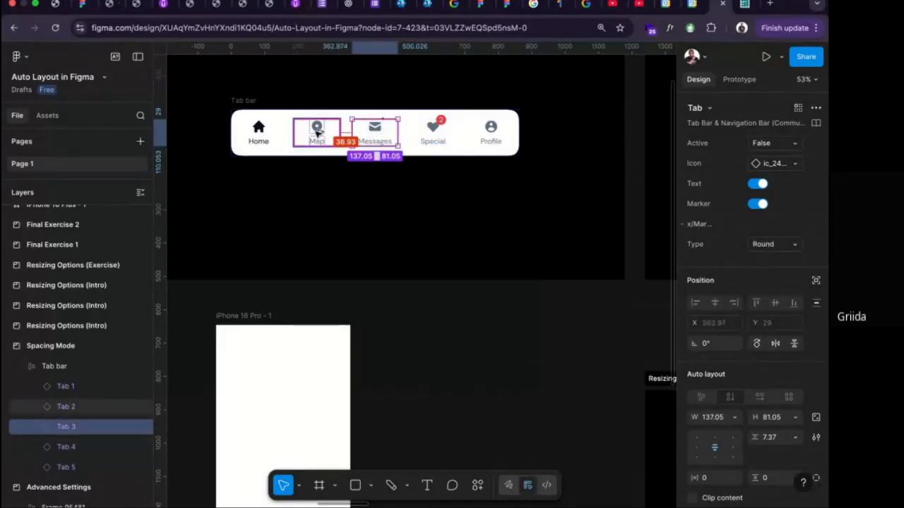
Narrow the Tab bar to about 381 wide with its Auto gap, and undo the resize.
{"action": "left_click", "coordinate": [248, 113]}
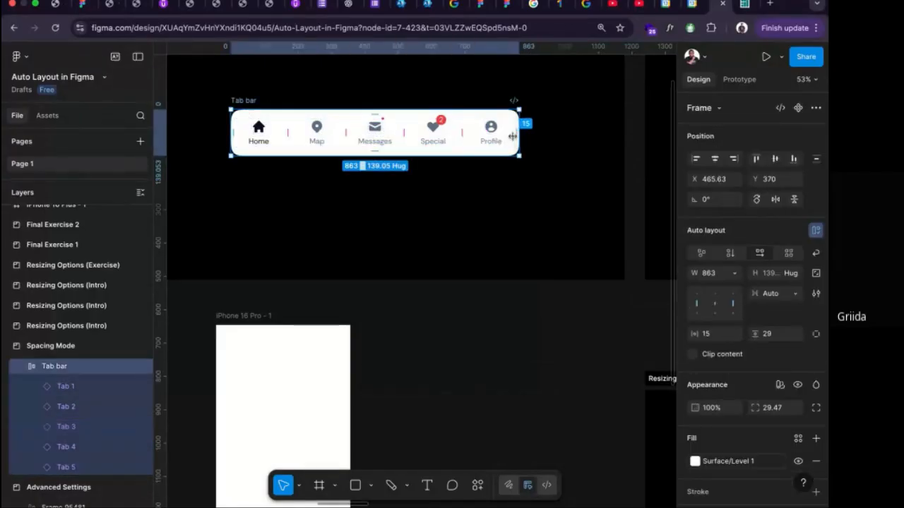
{"action": "left_click_drag", "start_coordinate": [512, 136], "coordinate": [360, 129]}
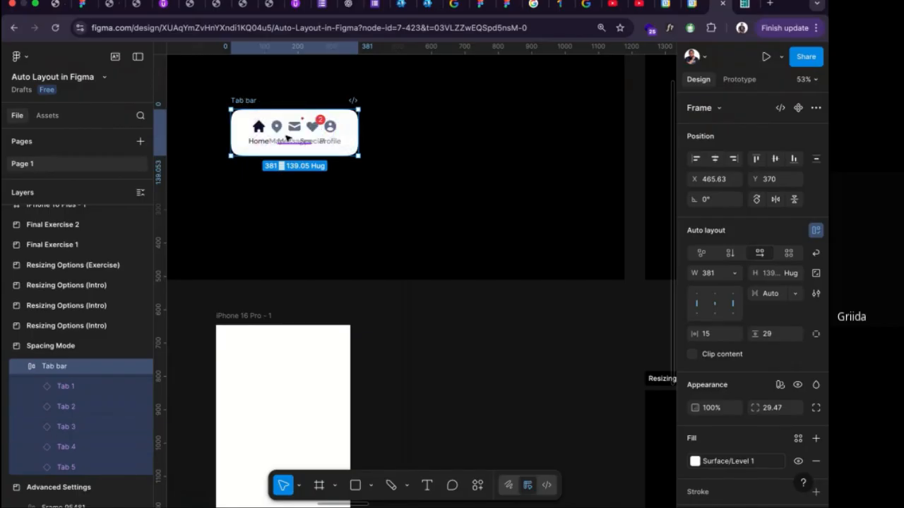
{"action": "key", "text": "super+z"}
{"action": "key", "text": "super+z"}
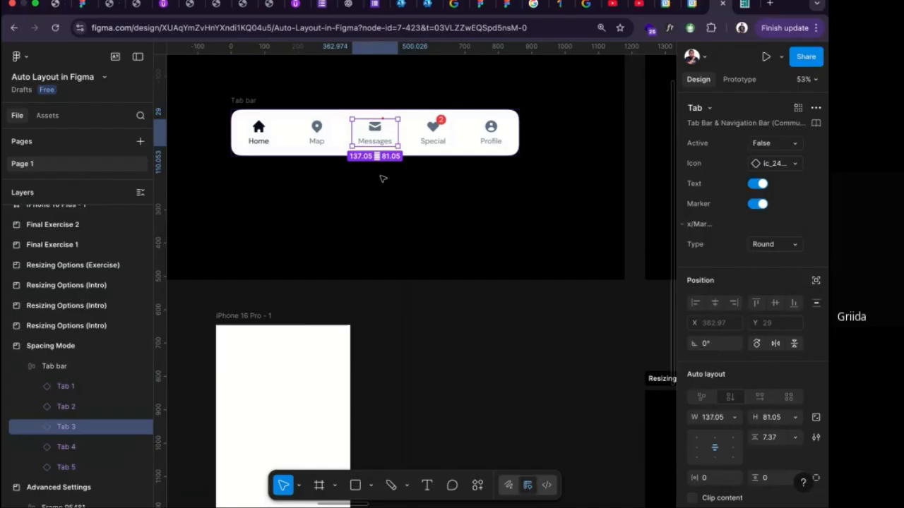
Select the white frame holding the orange and blue rectangles, widen it to about 539, and undo the resize.
{"action": "scroll", "coordinate": [383, 178], "scroll_direction": "down", "scroll_amount": 3}
{"action": "scroll", "coordinate": [383, 179], "scroll_direction": "up", "scroll_amount": 5}
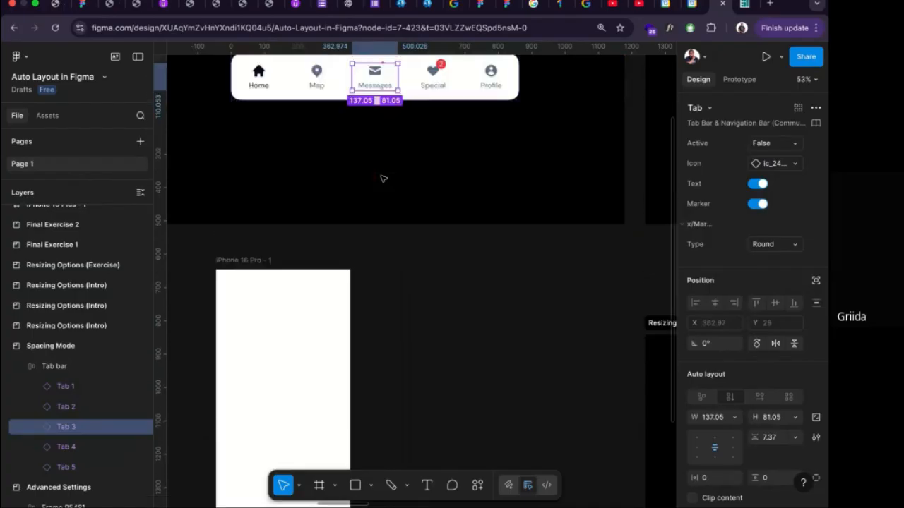
{"action": "scroll", "coordinate": [384, 178], "scroll_direction": "right", "scroll_amount": 10}
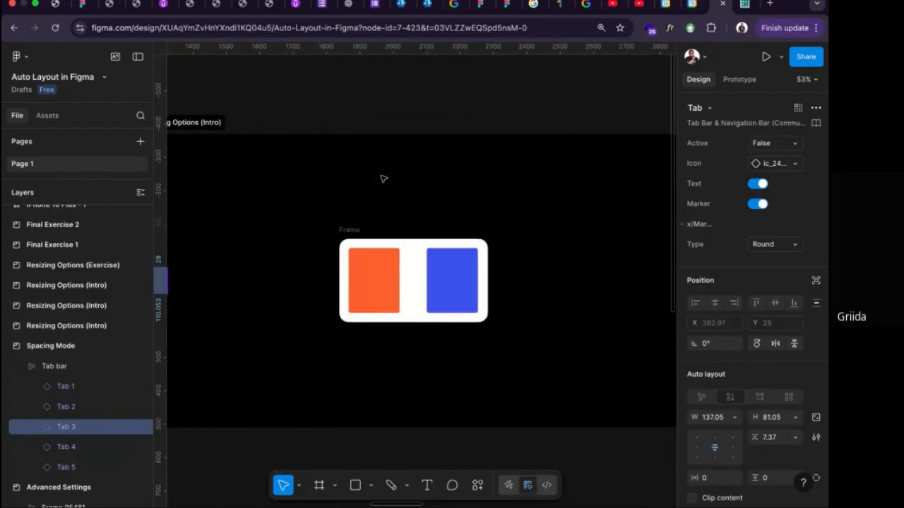
{"action": "scroll", "coordinate": [381, 197], "scroll_direction": "down", "scroll_amount": 1}
{"action": "scroll", "coordinate": [378, 212], "scroll_direction": "down", "scroll_amount": 3}
{"action": "scroll", "coordinate": [369, 148], "scroll_direction": "up", "scroll_amount": 1}
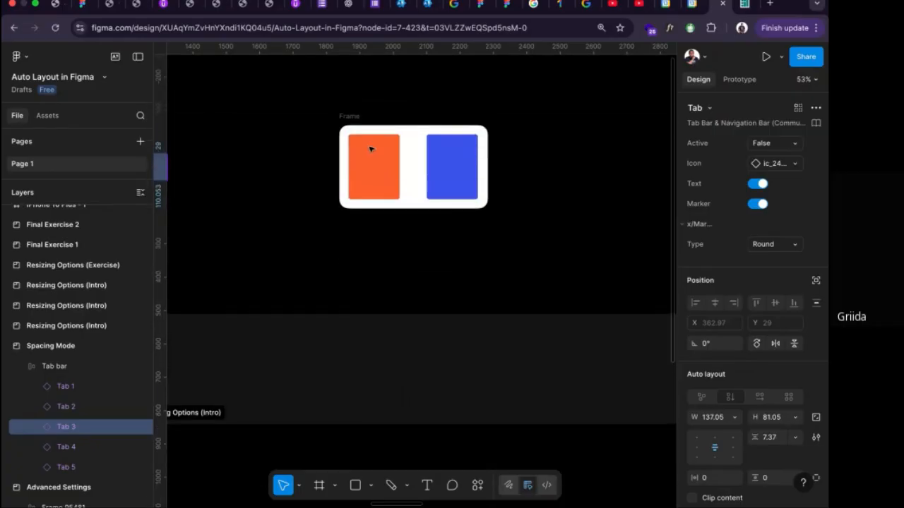
{"action": "left_click", "coordinate": [353, 118]}
{"action": "left_click", "coordinate": [386, 151]}
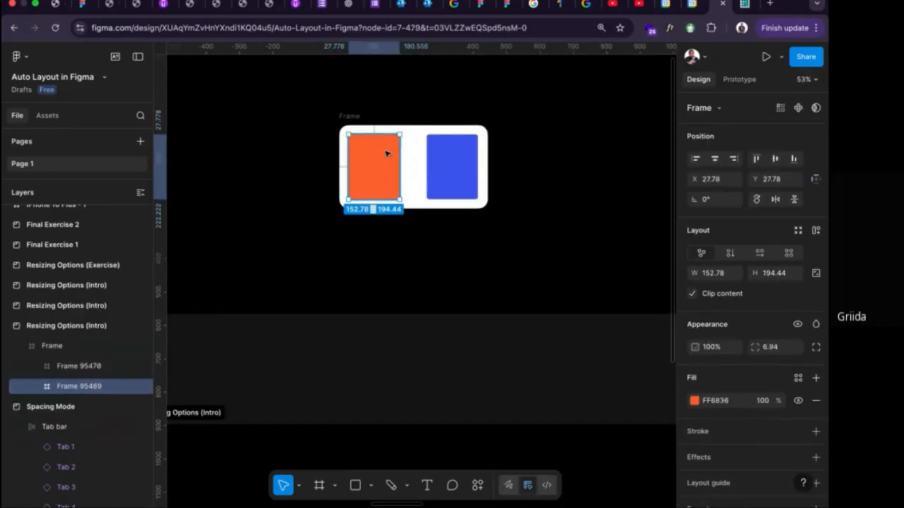
{"action": "left_click", "coordinate": [358, 117]}
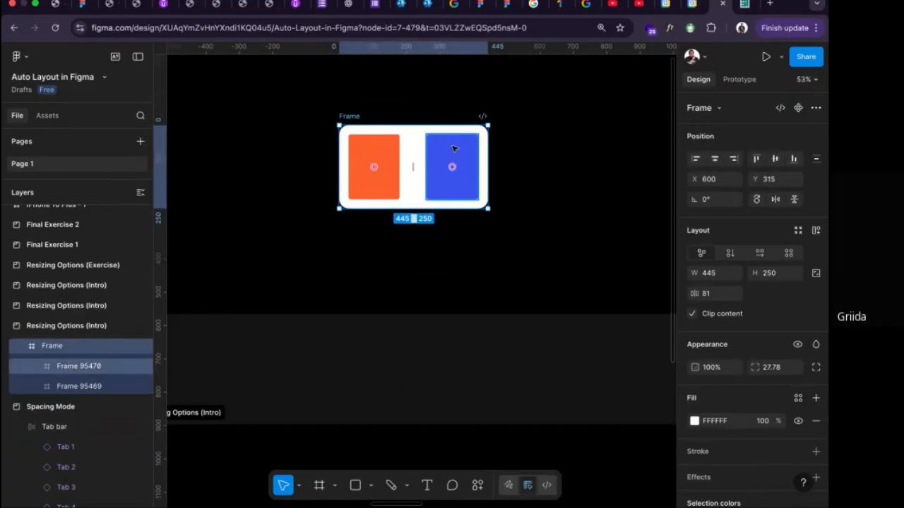
{"action": "left_click_drag", "start_coordinate": [487, 146], "coordinate": [519, 146]}
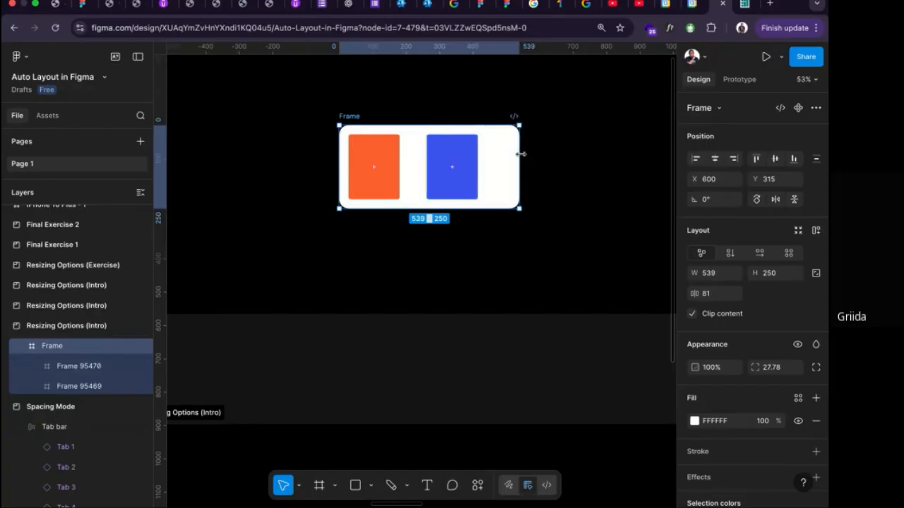
{"action": "key", "text": "super+z"}
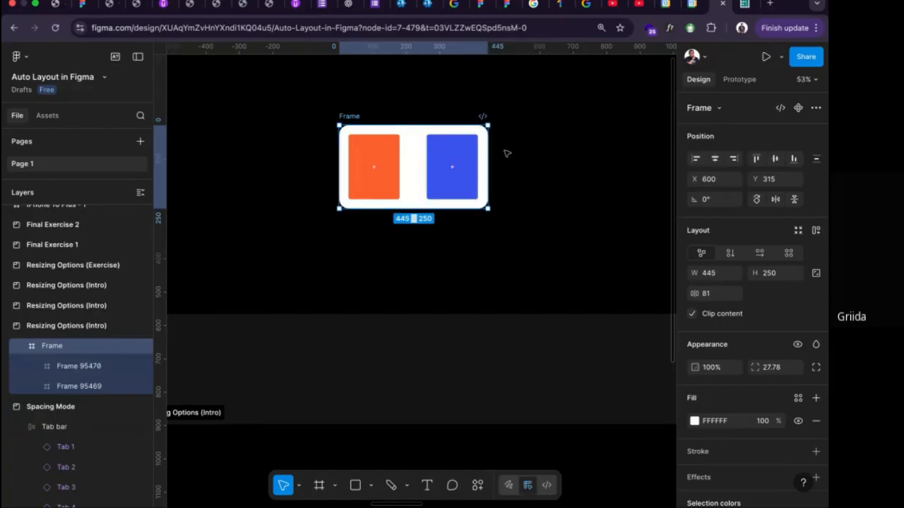
Add auto layout to the frame with the orange and blue rectangles and widen it to about 739.
{"action": "key", "text": "shift+a"}
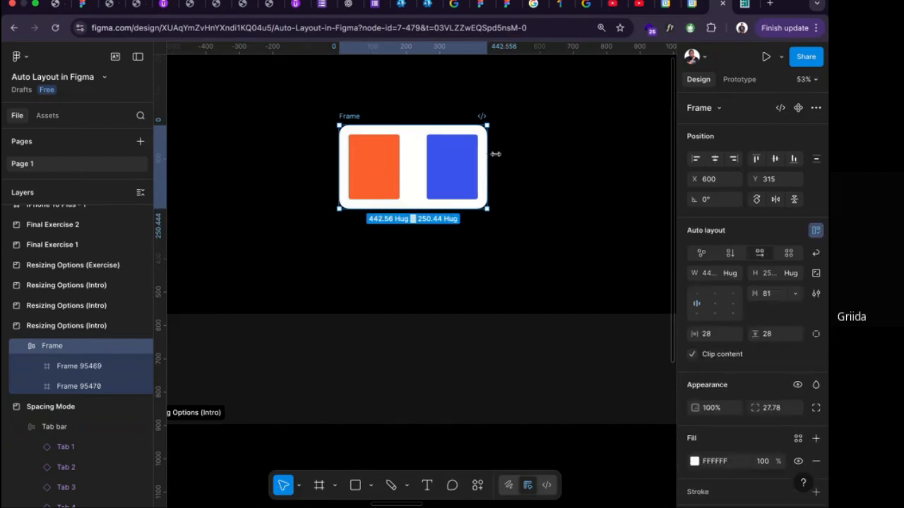
{"action": "left_click_drag", "start_coordinate": [495, 154], "coordinate": [594, 154]}
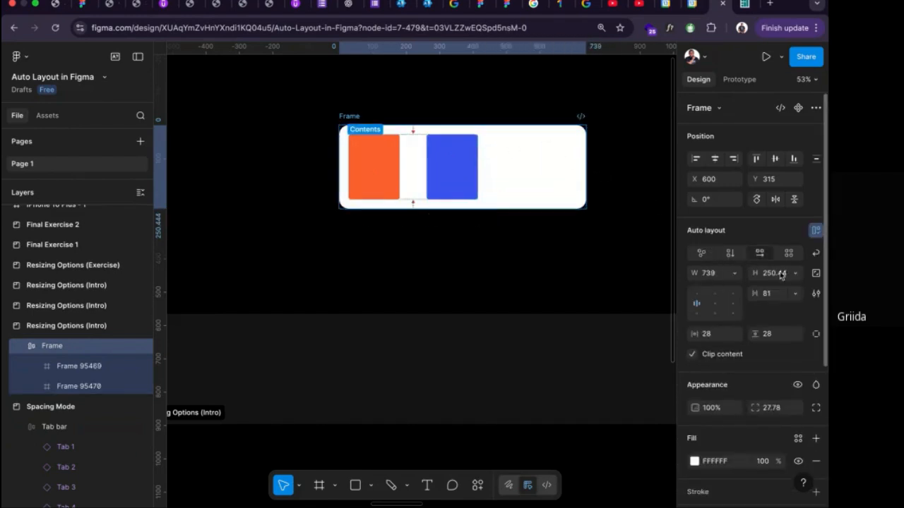
Set the frame's horizontal gap between objects to Auto and narrow the frame to about 573.
{"action": "left_click", "coordinate": [795, 293]}
{"action": "left_click", "coordinate": [785, 308]}
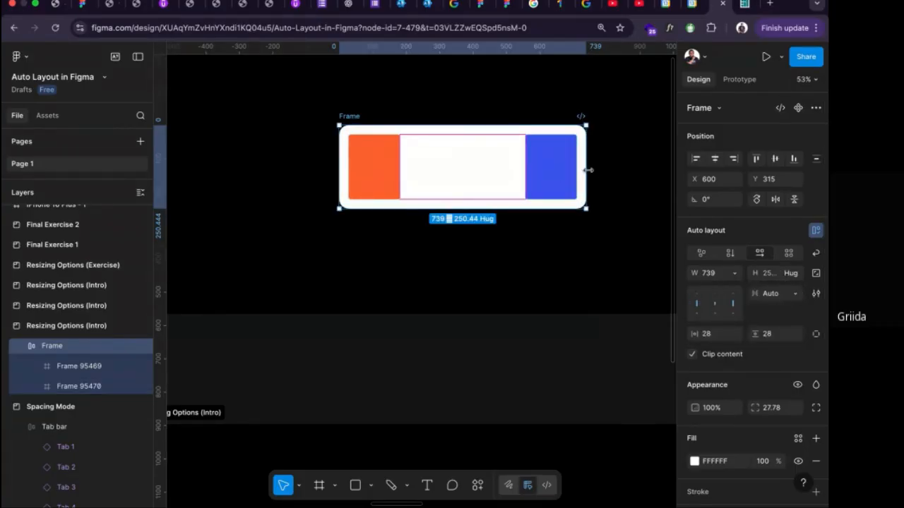
{"action": "left_click_drag", "start_coordinate": [586, 152], "coordinate": [531, 158]}
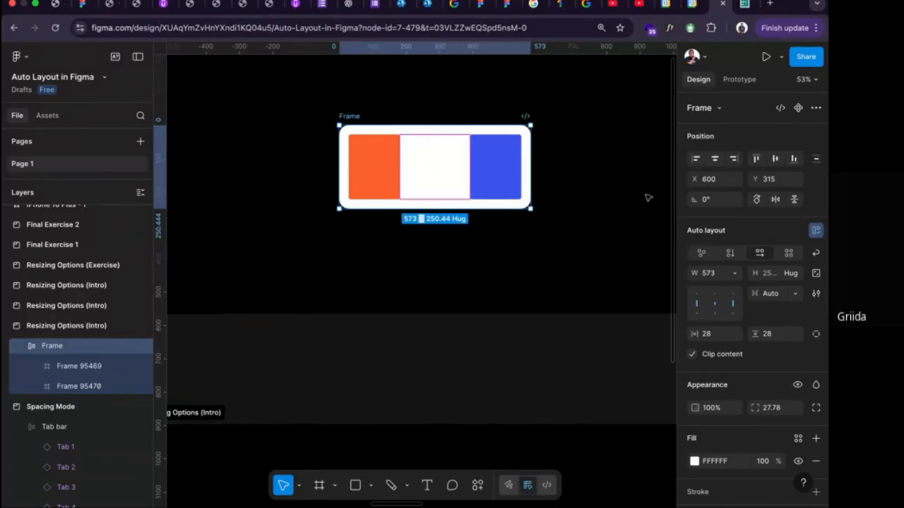
Turn on Wrap for the frame and narrow it to about 326, wrapping the blue rectangle below the orange one.
{"action": "left_click", "coordinate": [817, 255]}
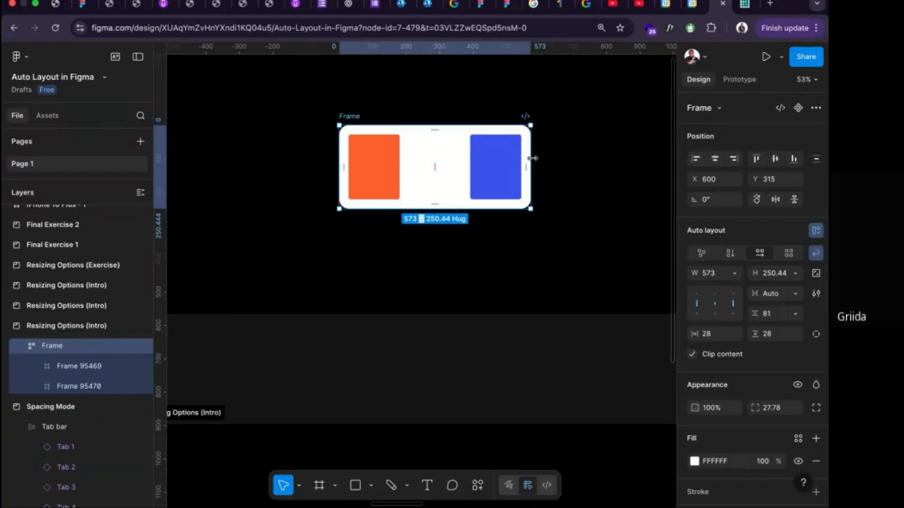
{"action": "left_click_drag", "start_coordinate": [533, 158], "coordinate": [481, 177]}
{"action": "left_click_drag", "start_coordinate": [494, 178], "coordinate": [528, 174]}
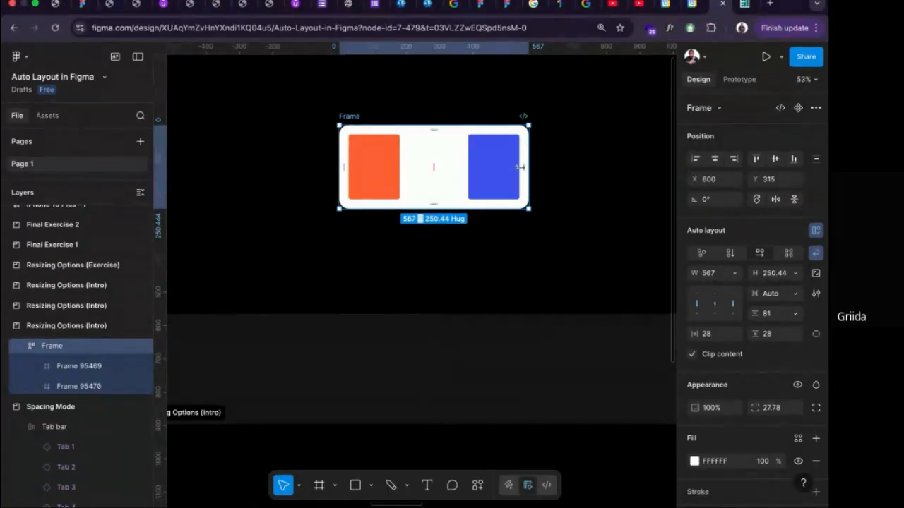
{"action": "left_click_drag", "start_coordinate": [528, 170], "coordinate": [448, 174]}
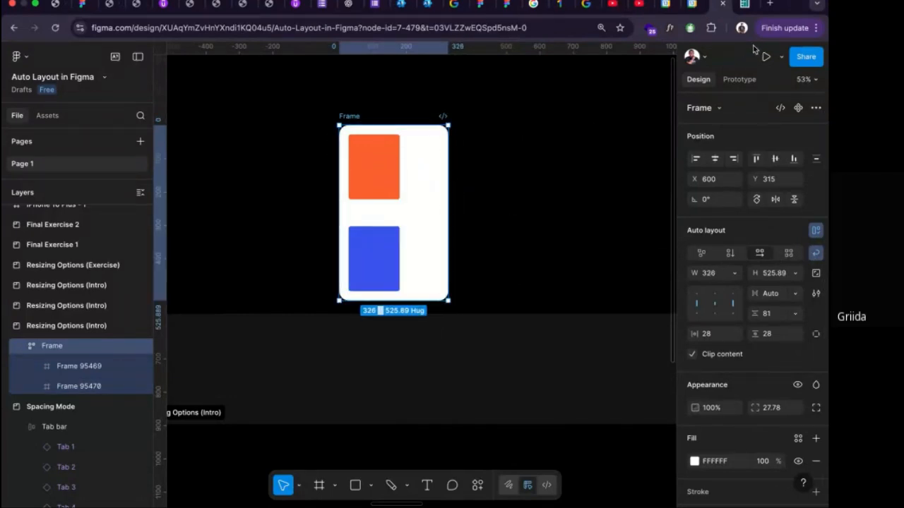
Open the konga.com website in a new browser tab.
{"action": "left_click", "coordinate": [769, 5]}
{"action": "type", "text": "konm"}
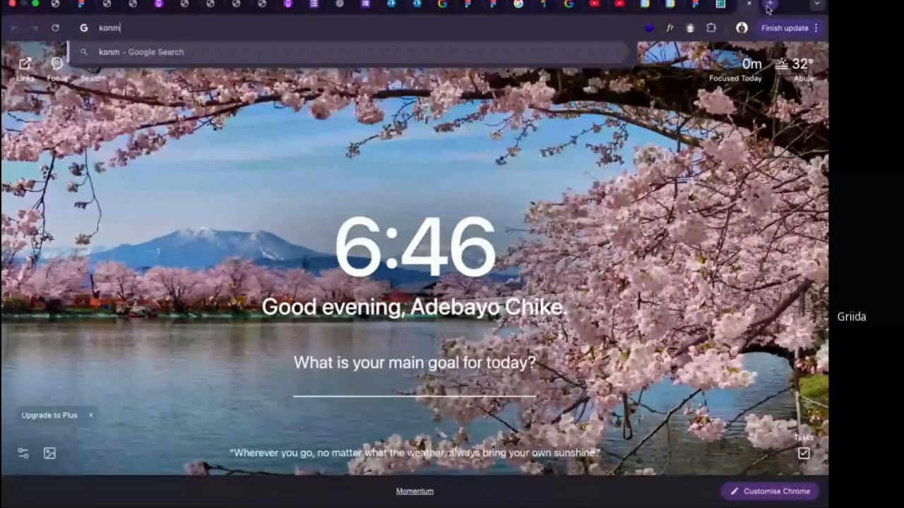
{"action": "key", "text": "BackSpace"}
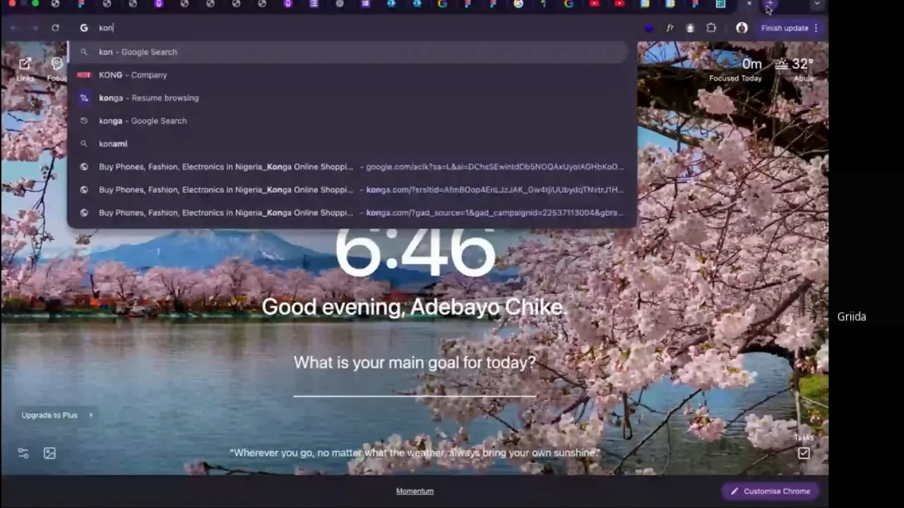
{"action": "type", "text": "ga"}
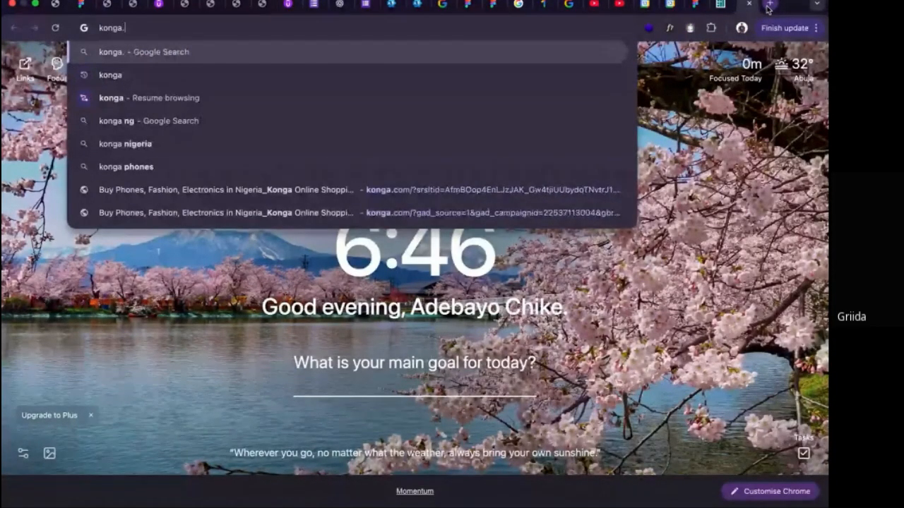
{"action": "type", "text": ".com"}
{"action": "key", "text": "Return"}
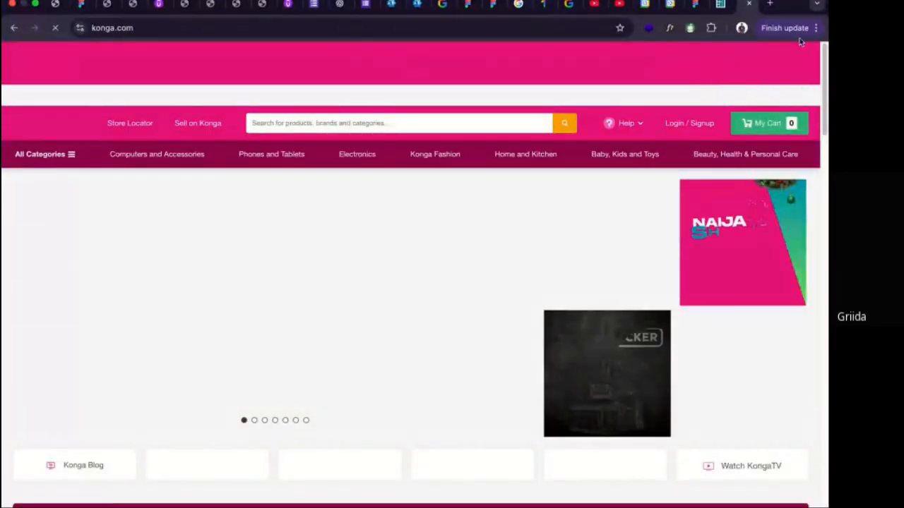
Take the browser window out of full screen, narrowed to about half the screen width, and accept all cookies on konga.com.
{"action": "left_click", "coordinate": [36, 4]}
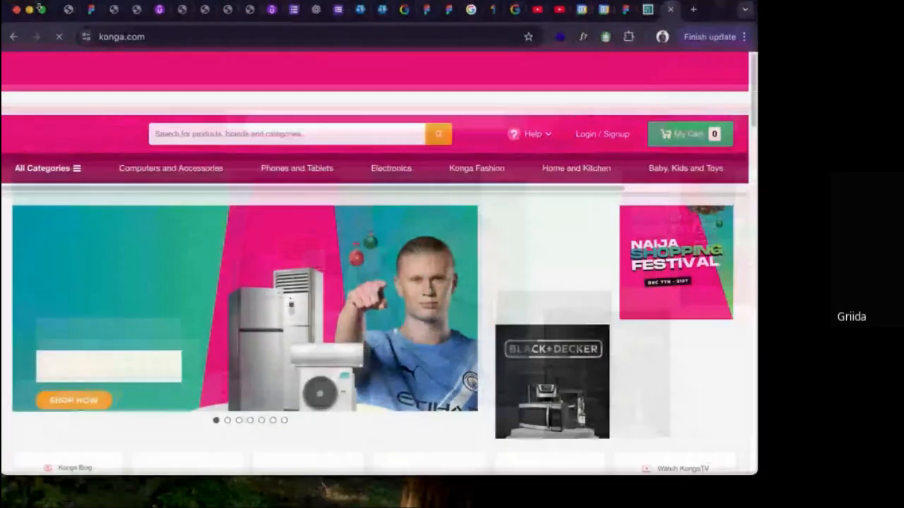
{"action": "scroll", "coordinate": [431, 212], "scroll_direction": "down", "scroll_amount": 5}
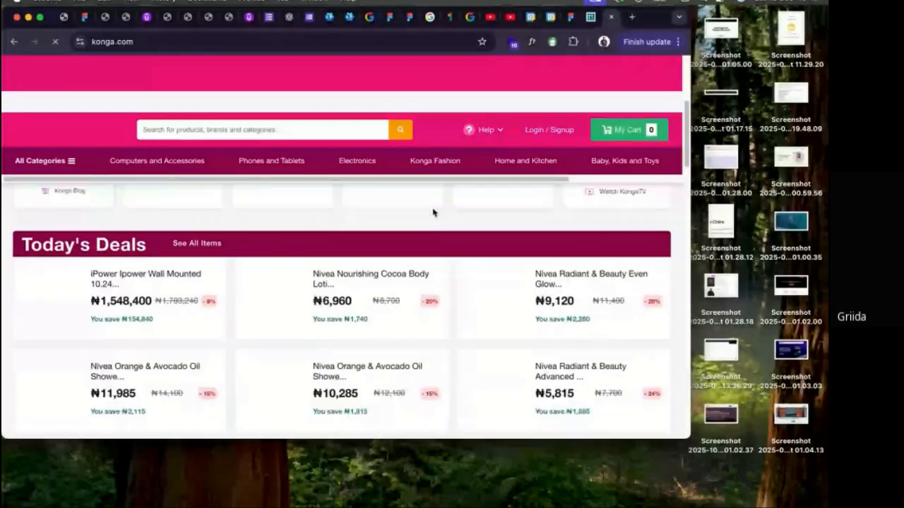
{"action": "left_click_drag", "start_coordinate": [692, 211], "coordinate": [431, 238]}
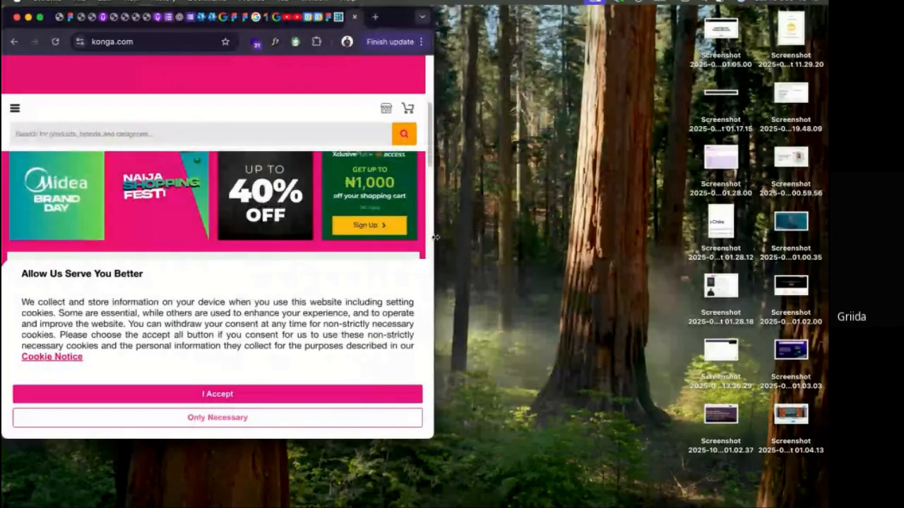
{"action": "left_click", "coordinate": [302, 398]}
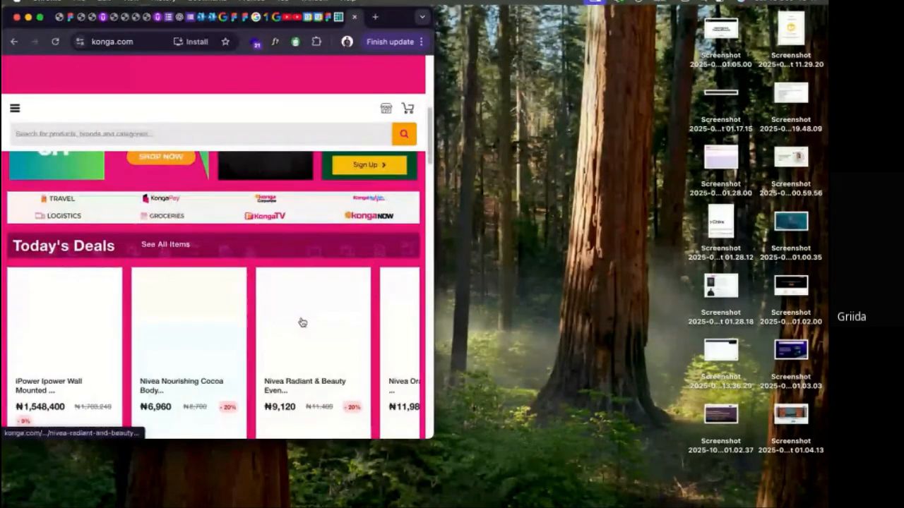
{"action": "scroll", "coordinate": [305, 320], "scroll_direction": "down", "scroll_amount": 5}
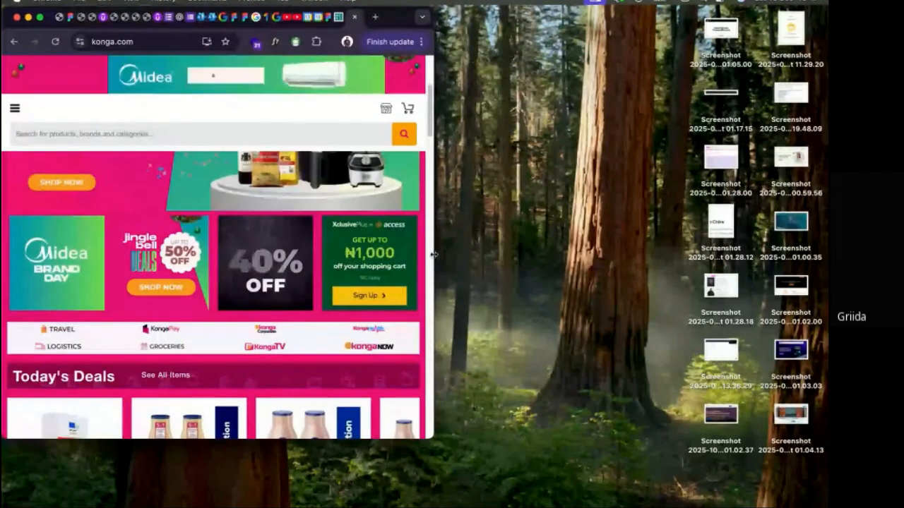
{"action": "mouse_move", "coordinate": [433, 257]}
{"action": "left_mouse_down"}
{"action": "mouse_move", "coordinate": [638, 264]}
{"action": "mouse_move", "coordinate": [430, 265]}
{"action": "left_mouse_up"}
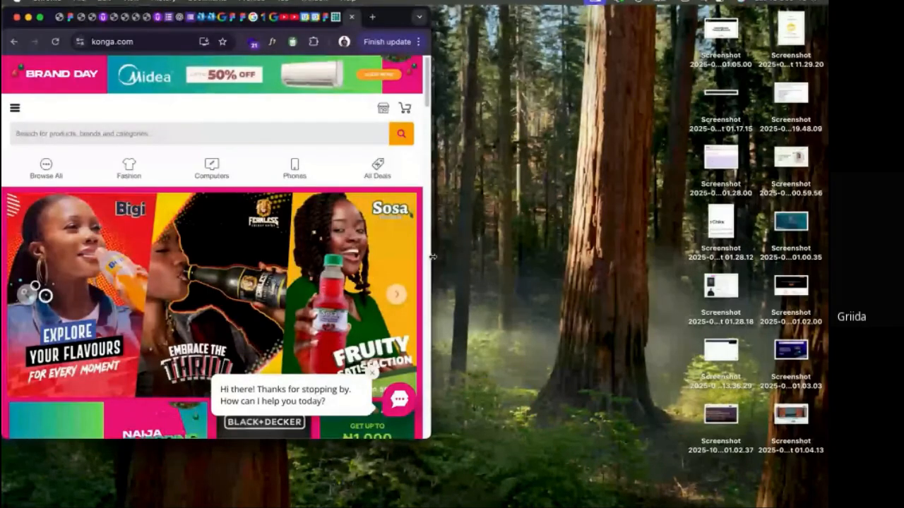
{"action": "left_click_drag", "start_coordinate": [432, 257], "coordinate": [529, 257]}
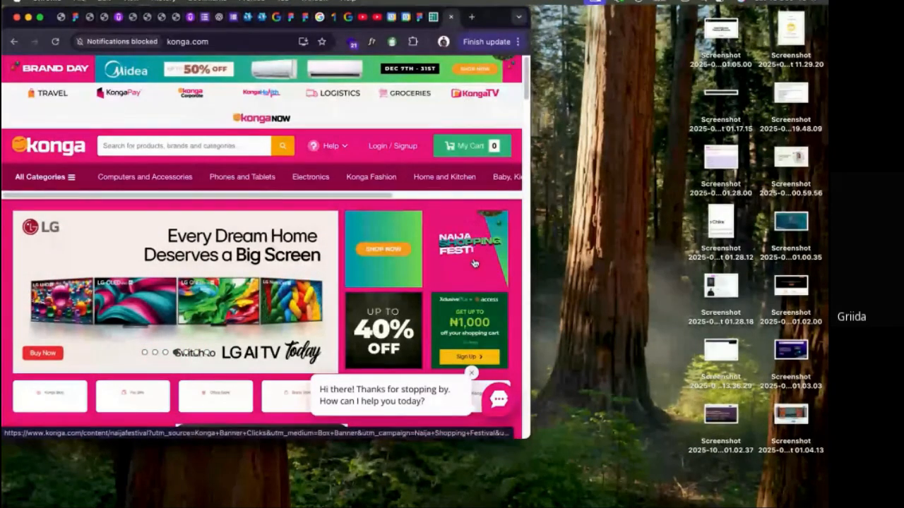
{"action": "left_click_drag", "start_coordinate": [525, 259], "coordinate": [420, 252]}
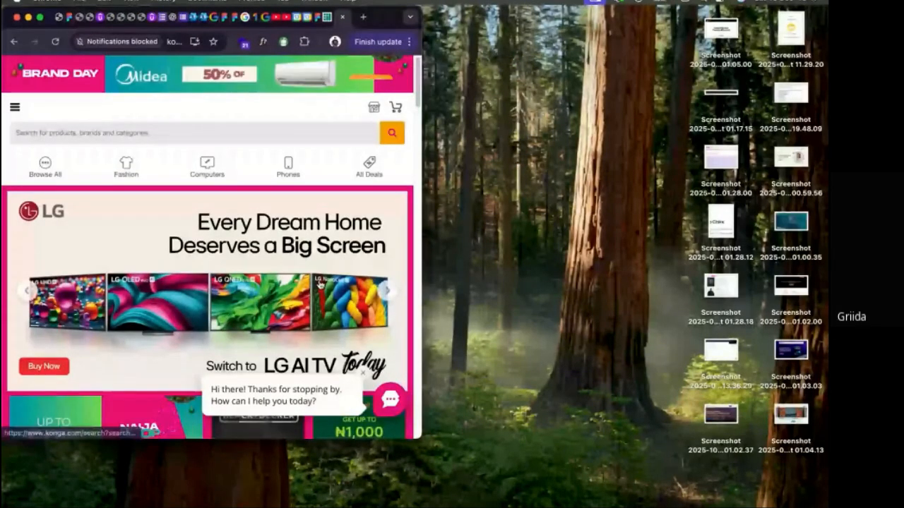
Examine how the banner and promotional cards are arranged on Konga's home page at the narrow window width.
{"action": "scroll", "coordinate": [320, 285], "scroll_direction": "down", "scroll_amount": 3}
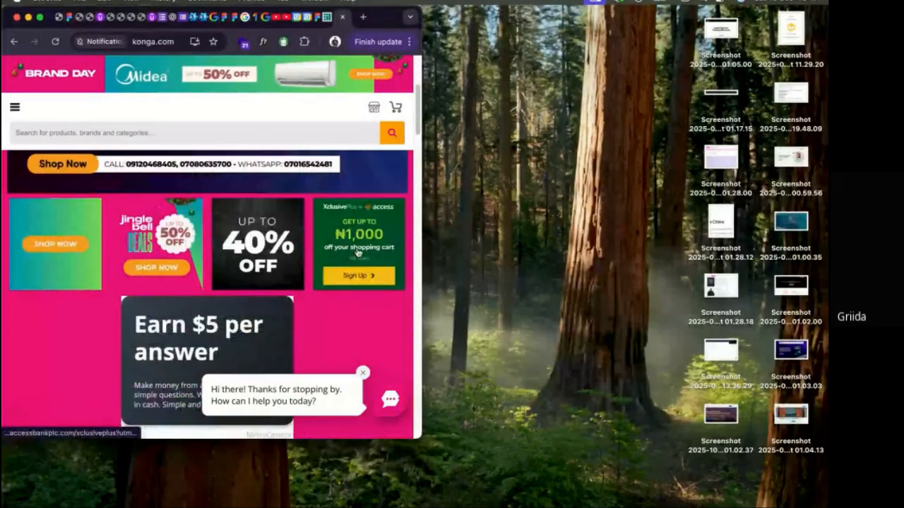
{"action": "scroll", "coordinate": [220, 246], "scroll_direction": "up", "scroll_amount": 3}
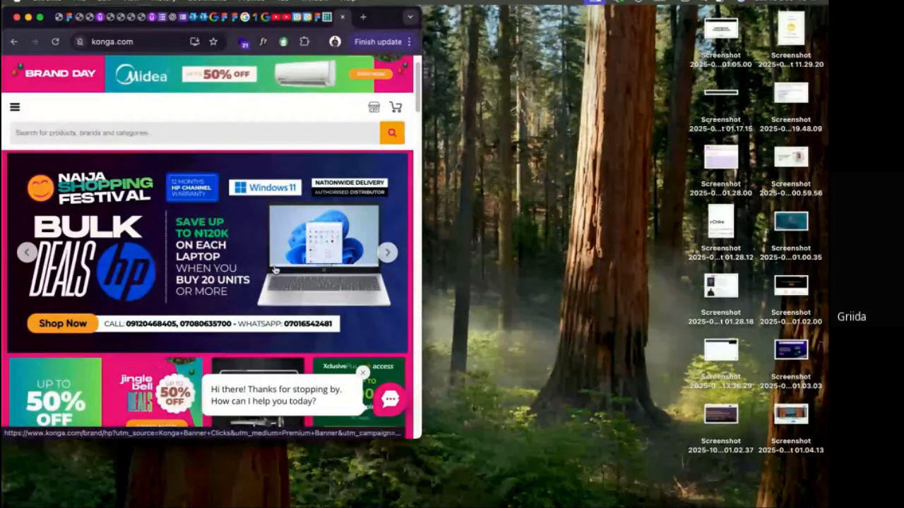
{"action": "scroll", "coordinate": [247, 282], "scroll_direction": "down", "scroll_amount": 1}
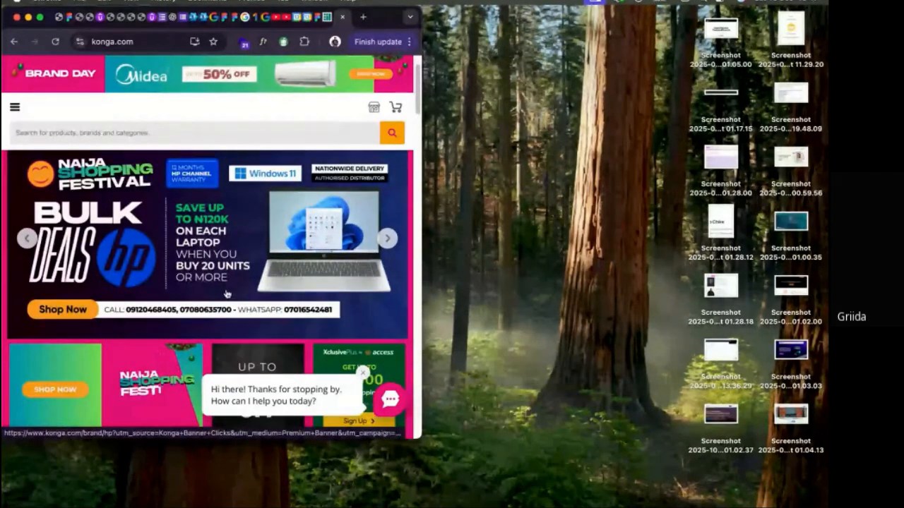
{"action": "scroll", "coordinate": [226, 294], "scroll_direction": "down", "scroll_amount": 1}
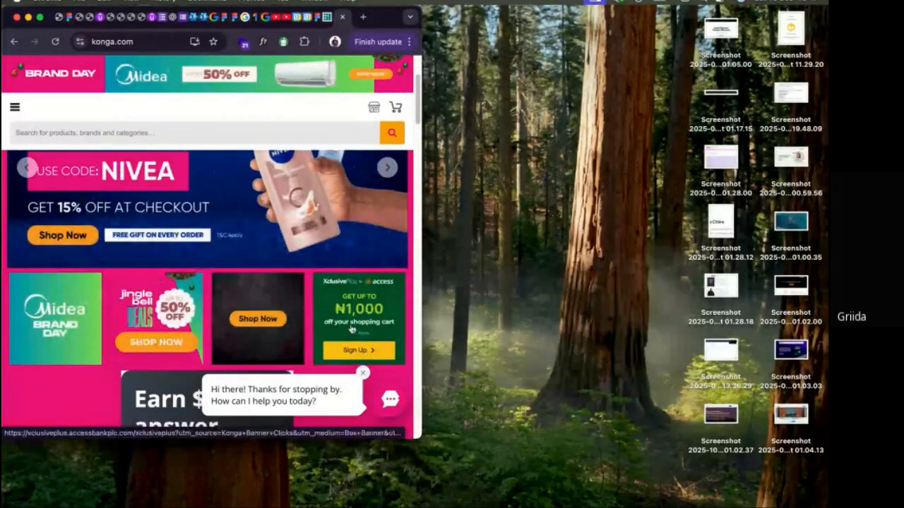
{"action": "left_click_drag", "start_coordinate": [434, 278], "coordinate": [425, 261]}
{"action": "scroll", "coordinate": [543, 299], "scroll_direction": "up", "scroll_amount": 1}
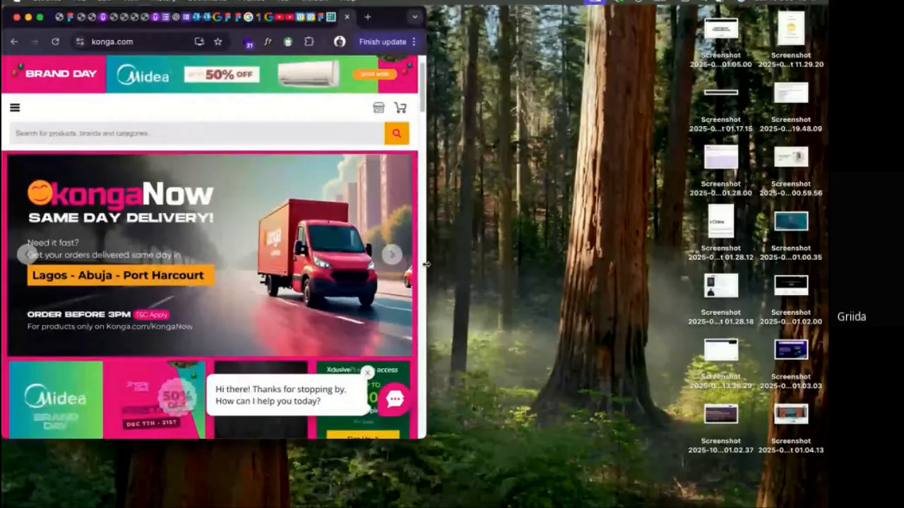
{"action": "scroll", "coordinate": [351, 287], "scroll_direction": "down", "scroll_amount": 1}
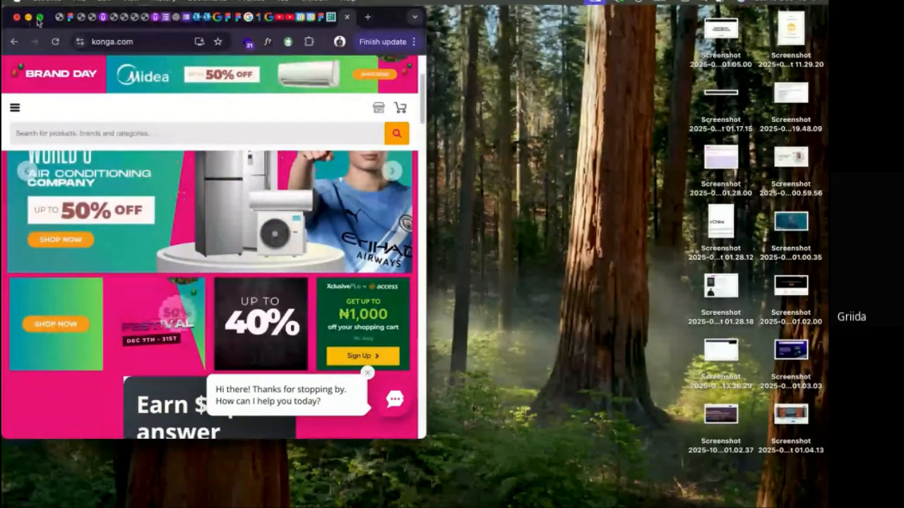
Return the browser window to full screen and switch back to the Auto Layout in Figma file.
{"action": "left_click", "coordinate": [39, 18]}
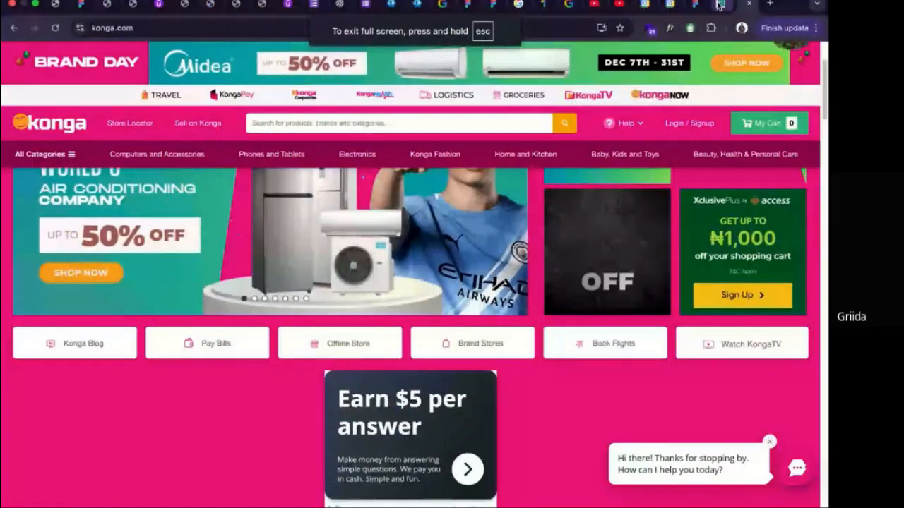
{"action": "left_click", "coordinate": [719, 5]}
{"action": "left_click", "coordinate": [696, 4]}
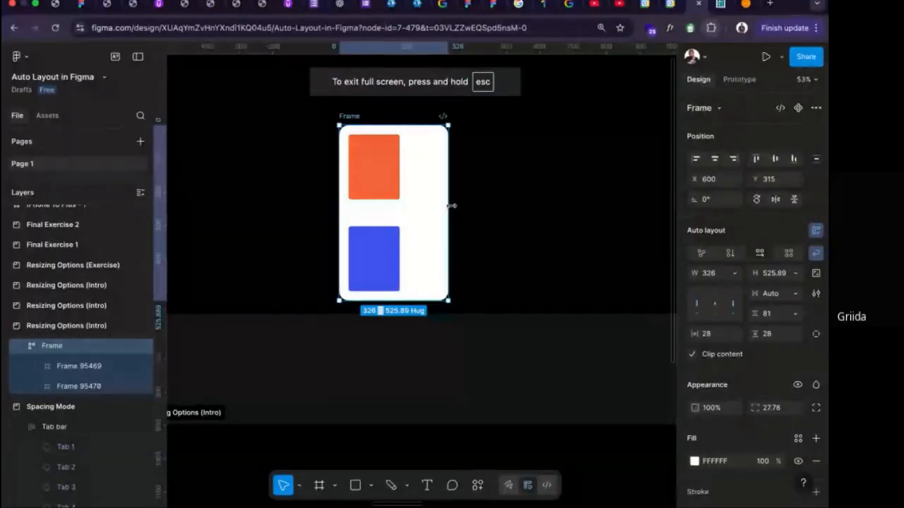
Widen the white auto layout frame to about 724 and make the orange rectangle's width fill the container.
{"action": "left_click_drag", "start_coordinate": [467, 205], "coordinate": [581, 205]}
{"action": "left_click", "coordinate": [385, 169]}
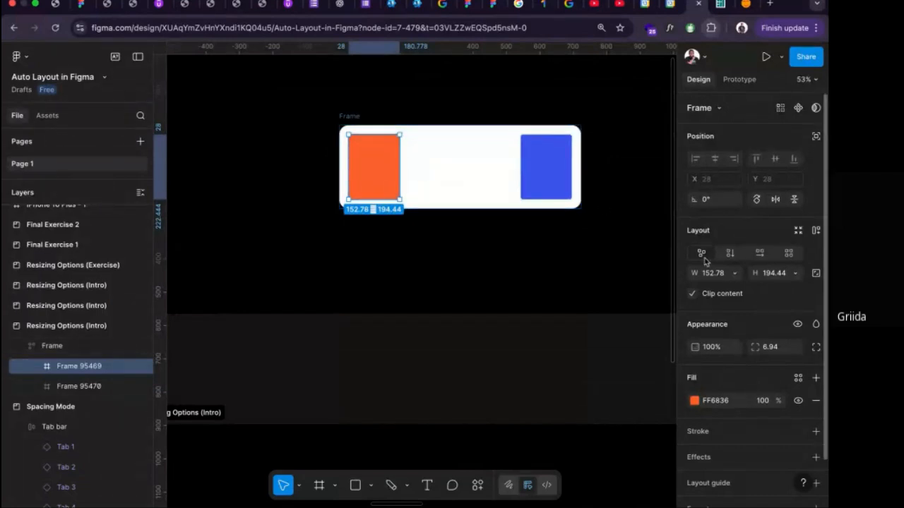
{"action": "left_click", "coordinate": [733, 273]}
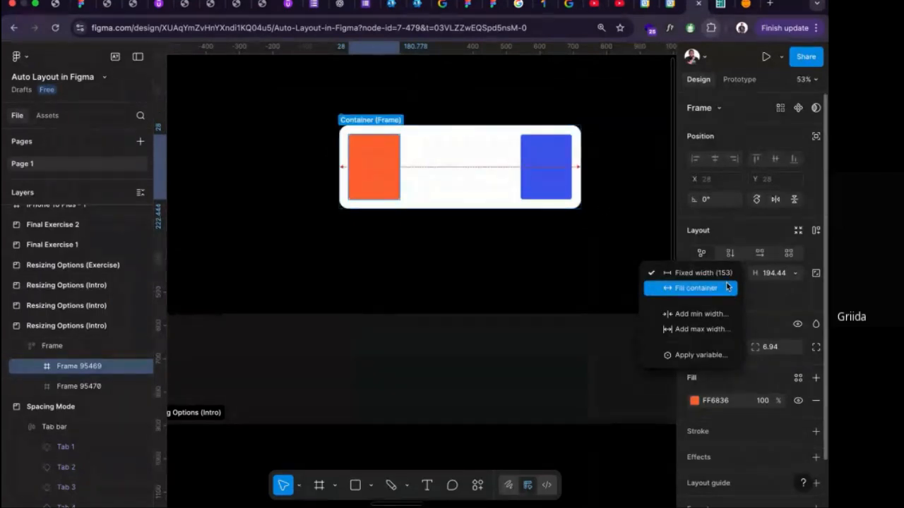
{"action": "left_click", "coordinate": [727, 286]}
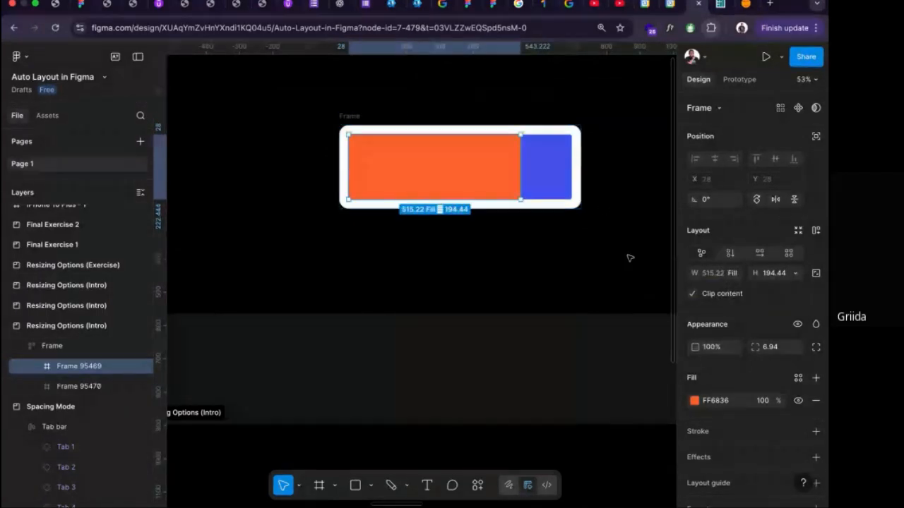
Set the white frame's horizontal gap between the orange and blue rectangles to 30.
{"action": "left_click", "coordinate": [363, 118]}
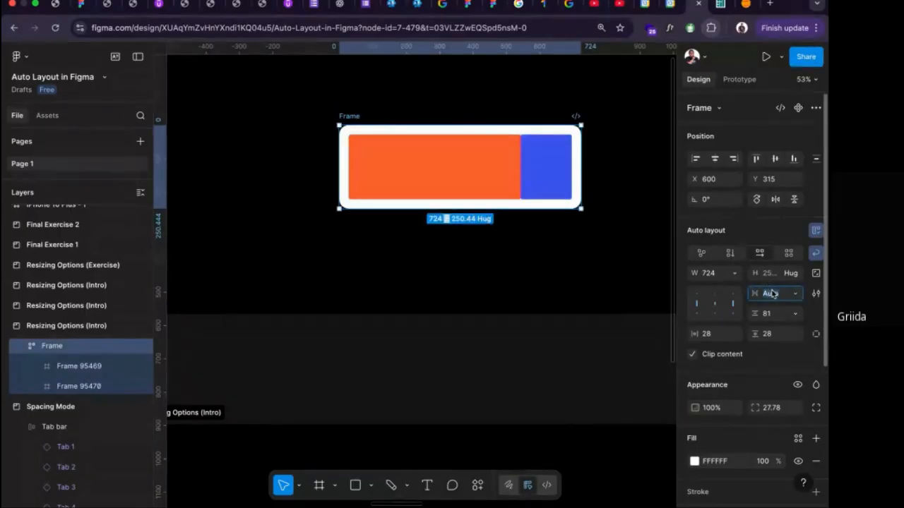
{"action": "type", "text": "30"}
{"action": "key", "text": "Return"}
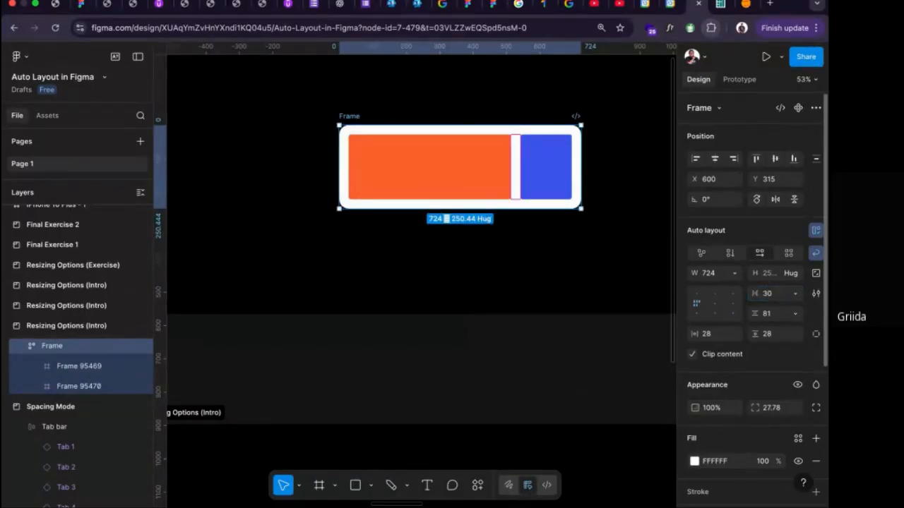
{"action": "left_click", "coordinate": [479, 158]}
{"action": "scroll", "coordinate": [478, 162], "scroll_direction": "right", "scroll_amount": 3}
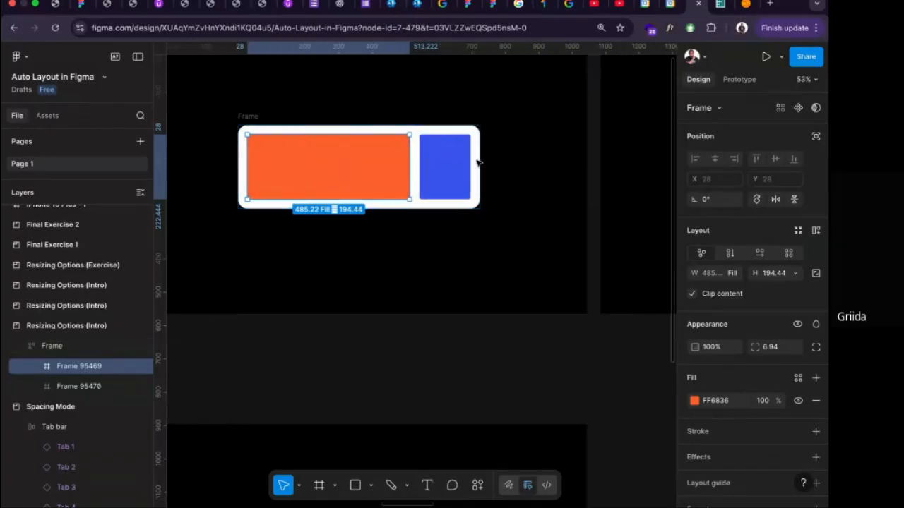
{"action": "left_click", "coordinate": [734, 276]}
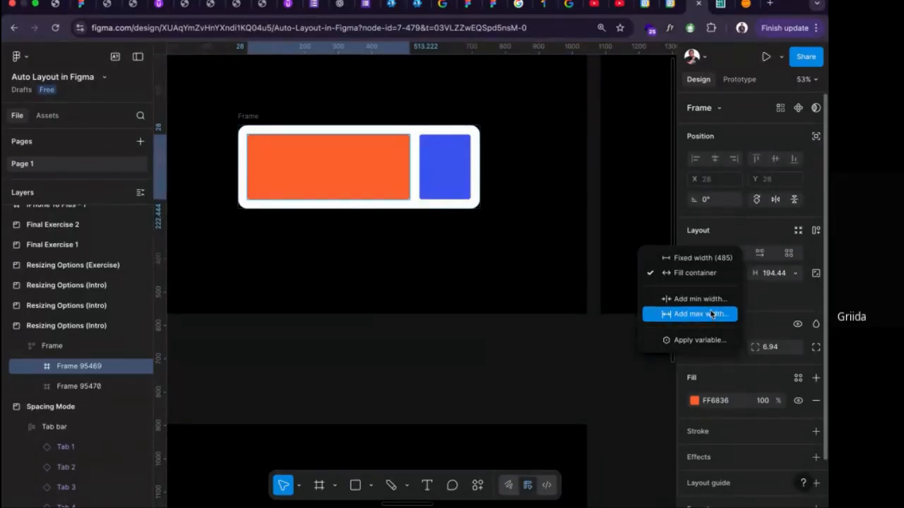
{"action": "left_click", "coordinate": [250, 115]}
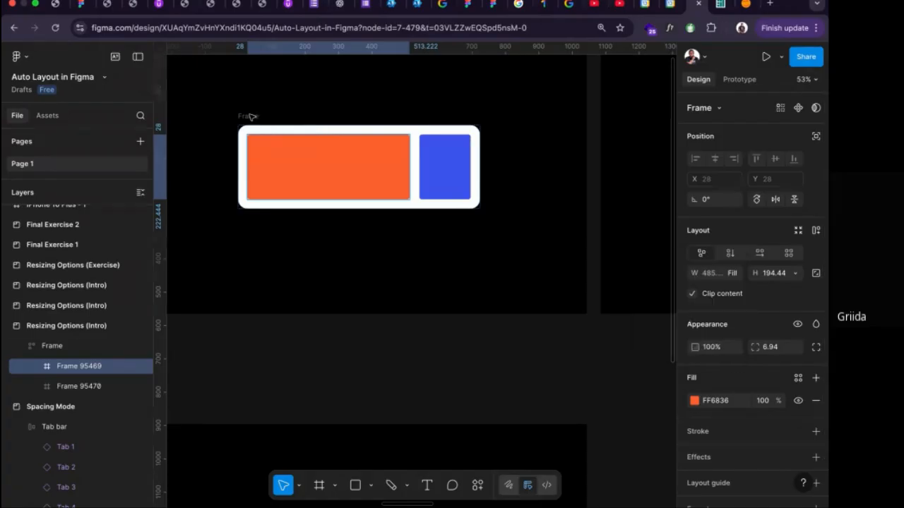
Widen the white auto layout frame to about 770.
{"action": "left_click", "coordinate": [248, 115]}
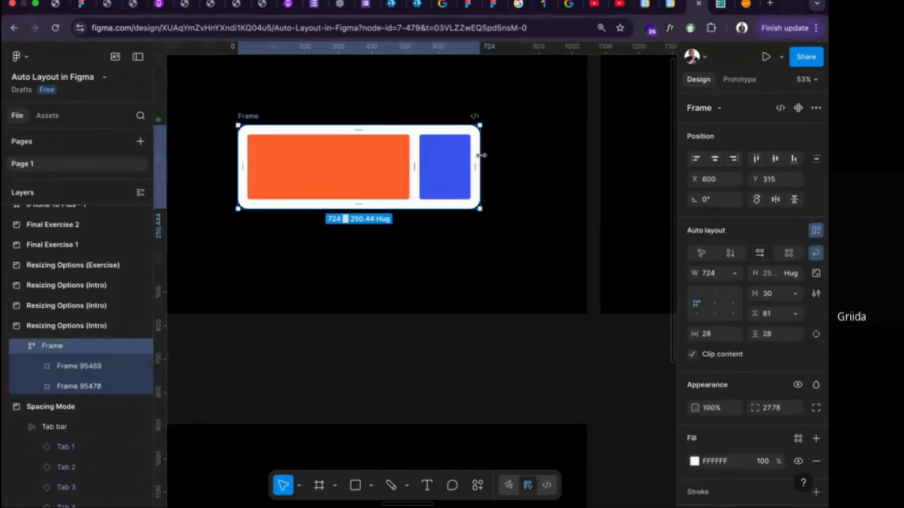
{"action": "mouse_move", "coordinate": [480, 155]}
{"action": "left_mouse_down"}
{"action": "mouse_move", "coordinate": [332, 154]}
{"action": "mouse_move", "coordinate": [539, 165]}
{"action": "mouse_move", "coordinate": [414, 160]}
{"action": "mouse_move", "coordinate": [495, 164]}
{"action": "left_mouse_up"}
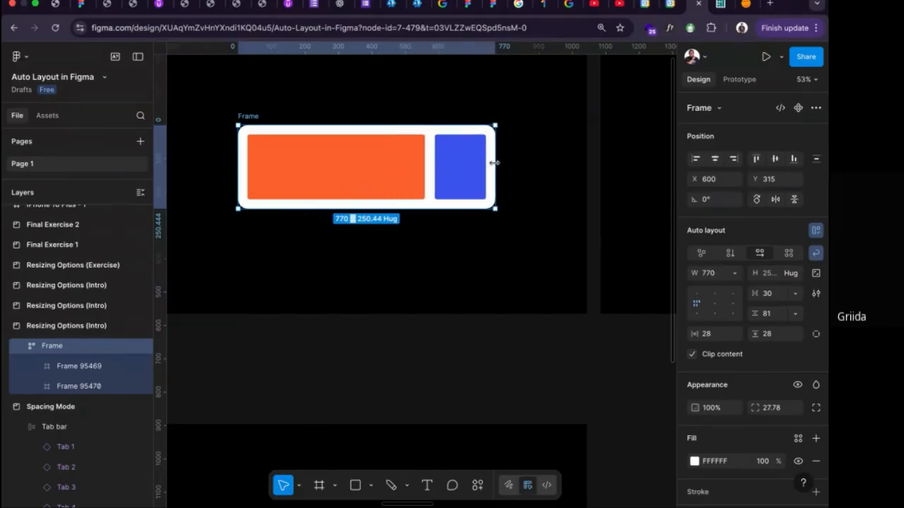
Add a minimum width setting to the orange rectangle and start editing its value.
{"action": "left_click", "coordinate": [386, 167]}
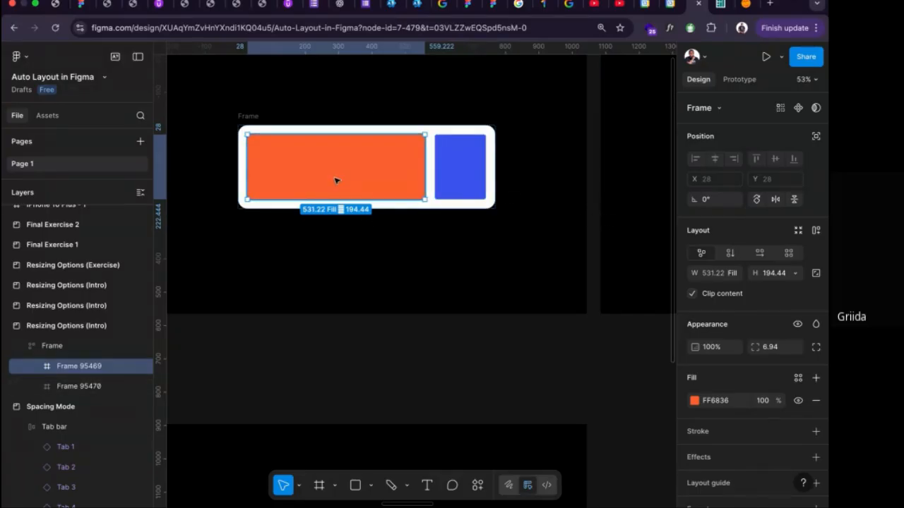
{"action": "left_click", "coordinate": [736, 274]}
{"action": "left_click", "coordinate": [708, 300]}
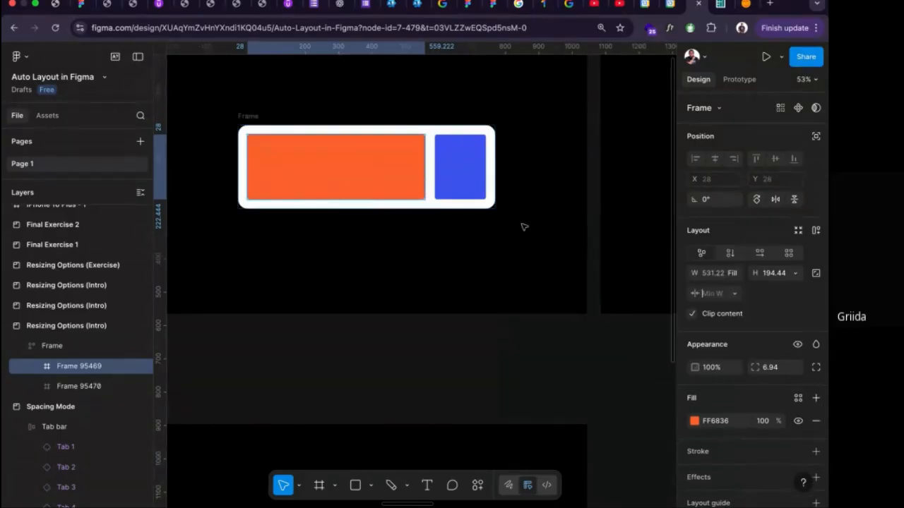
{"action": "left_click", "coordinate": [714, 294]}
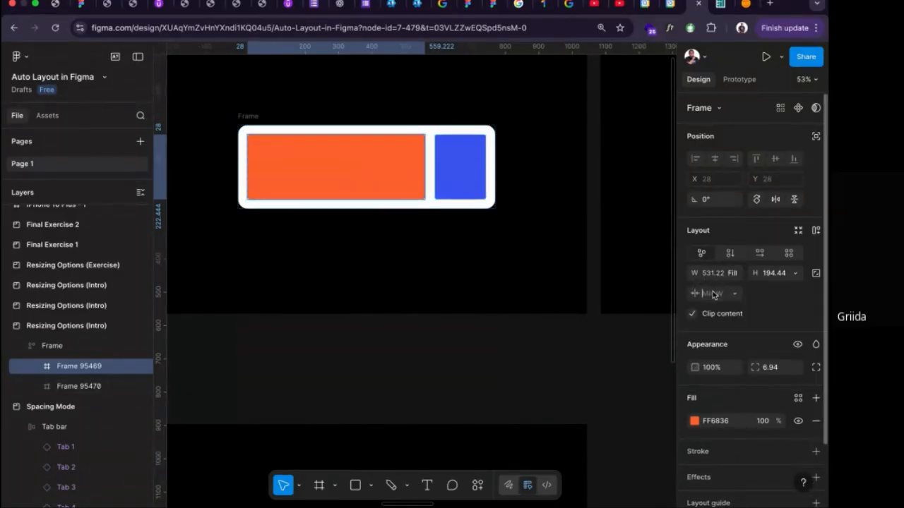
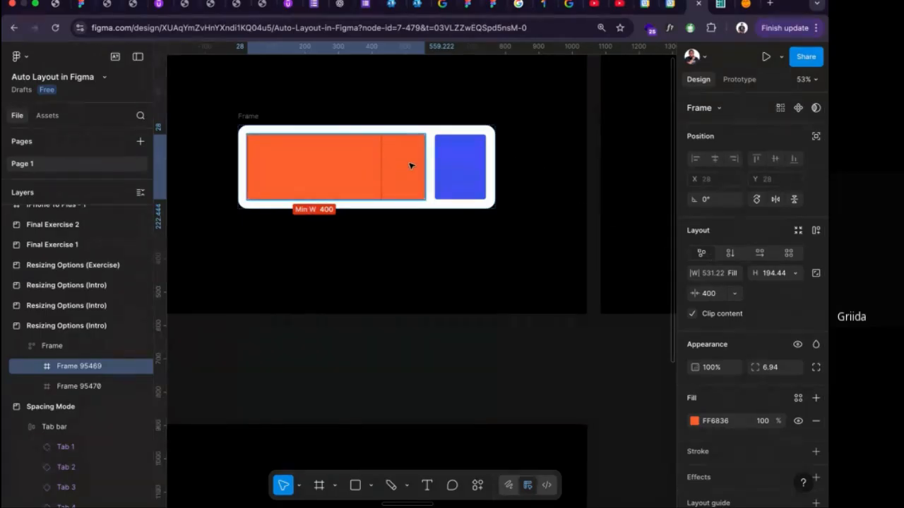
Test the orange rectangle's minimum width by narrowing the white frame to about 597, and widen the frame back to about 686.
{"action": "left_click", "coordinate": [245, 116]}
{"action": "left_click_drag", "start_coordinate": [497, 157], "coordinate": [451, 159]}
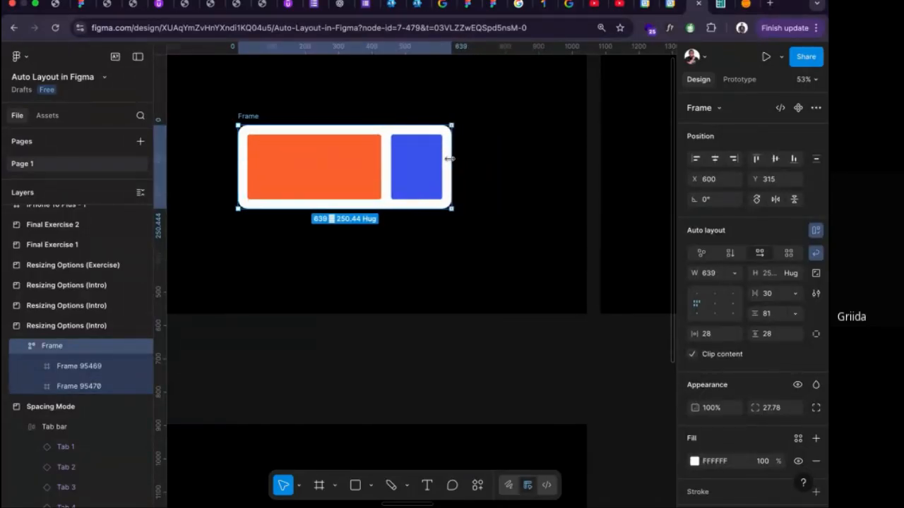
{"action": "left_click", "coordinate": [317, 156]}
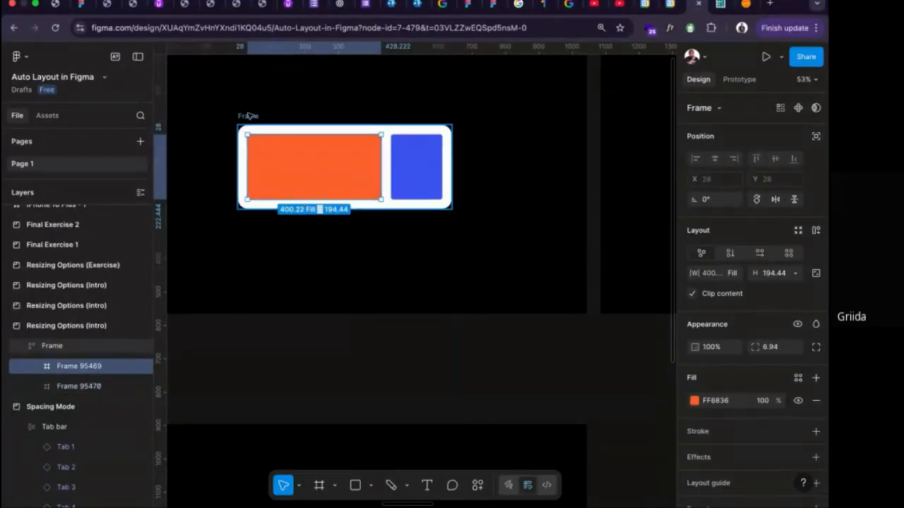
{"action": "left_click", "coordinate": [248, 115]}
{"action": "left_click_drag", "start_coordinate": [454, 156], "coordinate": [438, 158]}
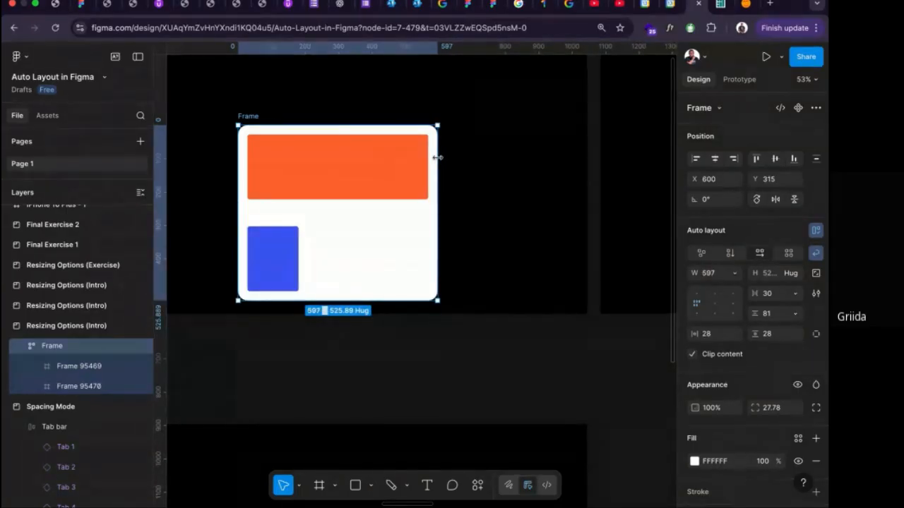
{"action": "left_click_drag", "start_coordinate": [438, 158], "coordinate": [468, 157]}
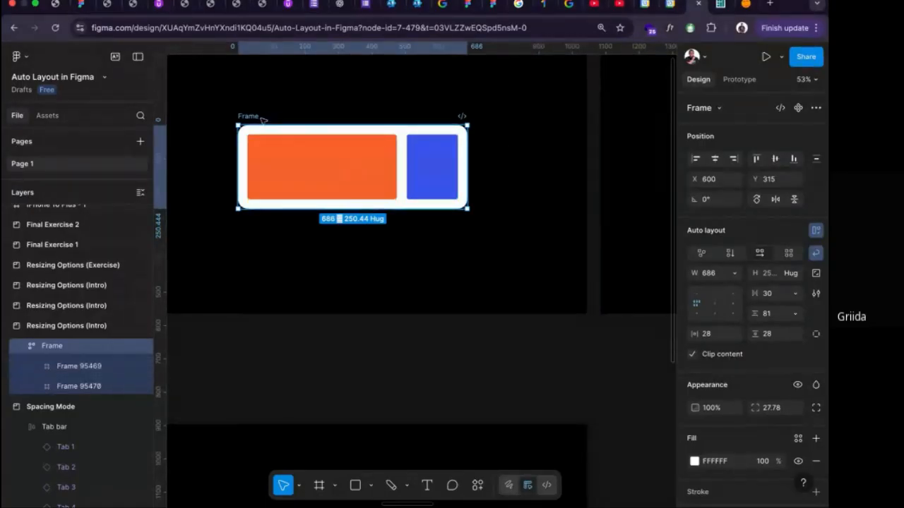
Add a maximum width of 600 to the orange rectangle.
{"action": "double_click", "coordinate": [302, 167]}
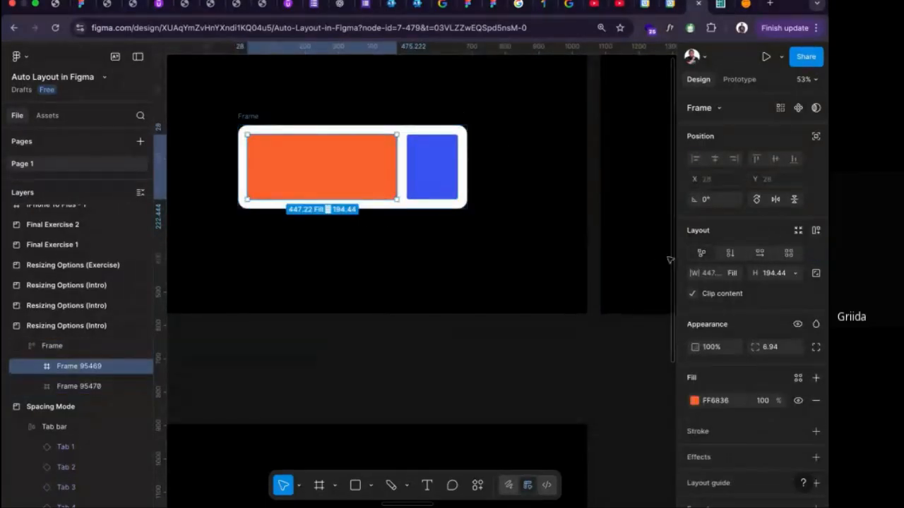
{"action": "left_click", "coordinate": [734, 273]}
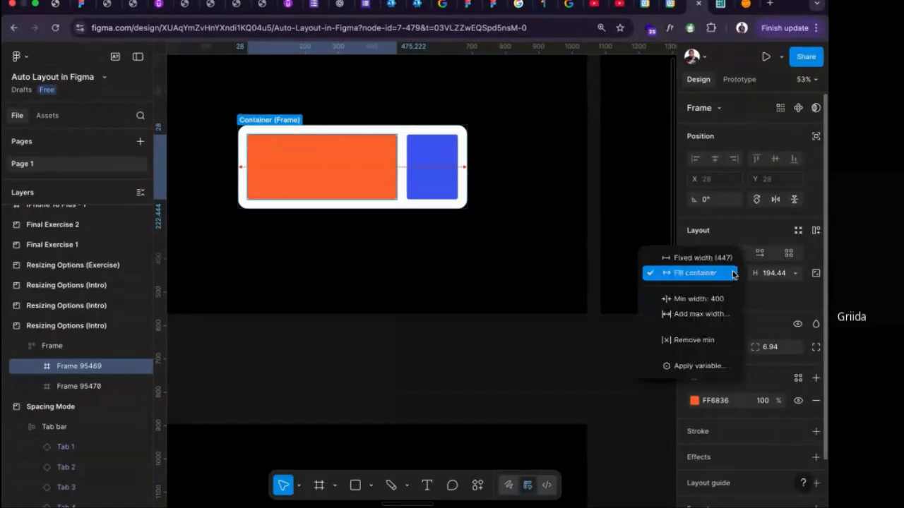
{"action": "left_click", "coordinate": [711, 316]}
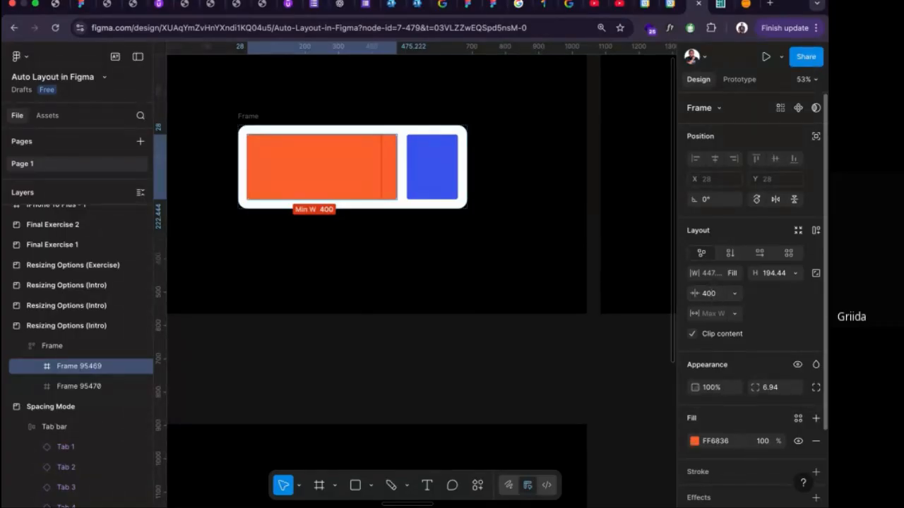
{"action": "type", "text": "600"}
{"action": "key", "text": "Return"}
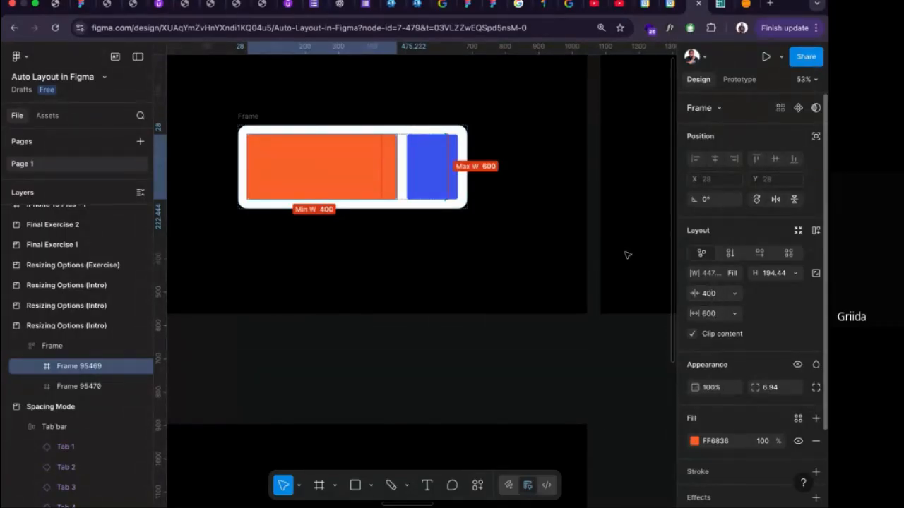
Widen the white auto layout frame to about 1023 to test the orange rectangle's maximum width.
{"action": "scroll", "coordinate": [329, 131], "scroll_direction": "right", "scroll_amount": 3}
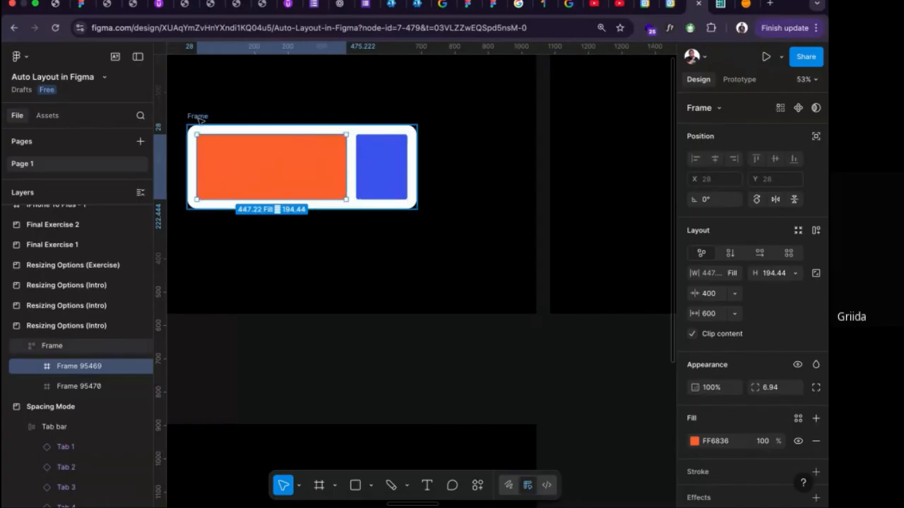
{"action": "left_click", "coordinate": [198, 117]}
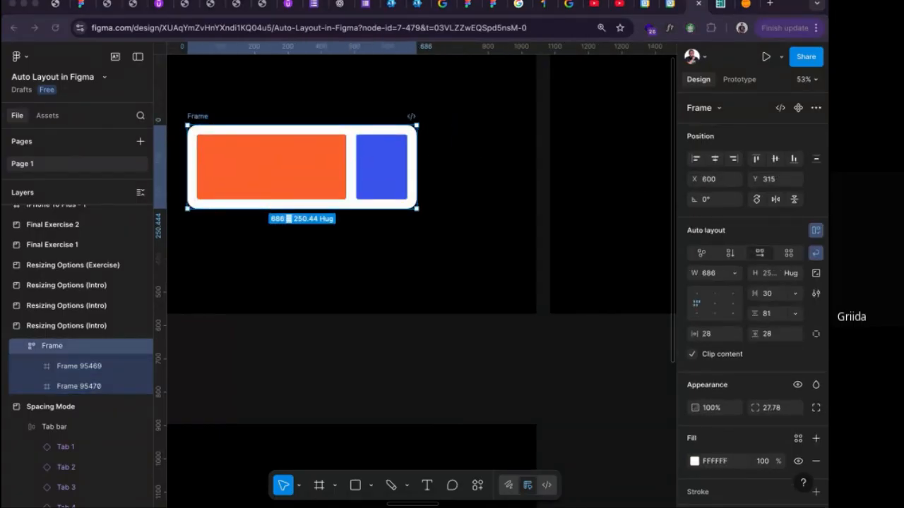
{"action": "left_click", "coordinate": [416, 177]}
{"action": "left_click_drag", "start_coordinate": [416, 176], "coordinate": [528, 185]}
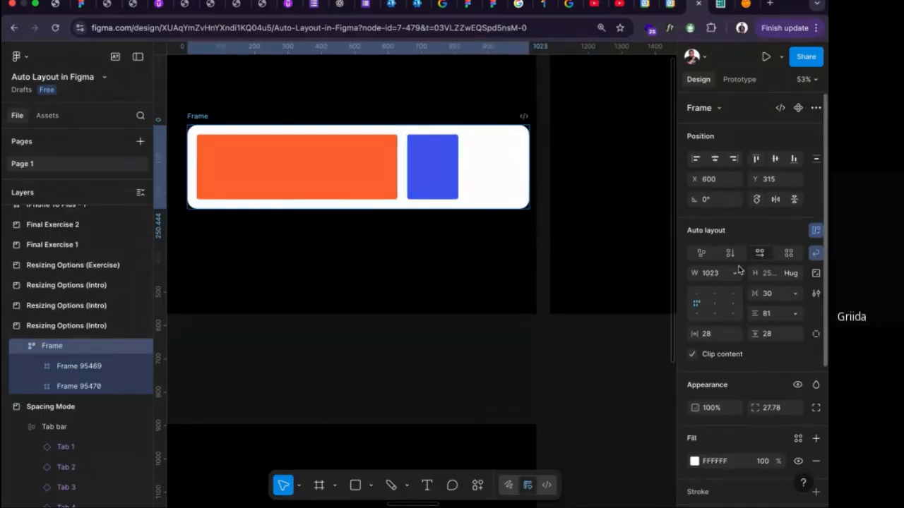
Set the white frame's horizontal gap to Auto and narrow the frame to about 898.
{"action": "left_click", "coordinate": [796, 293]}
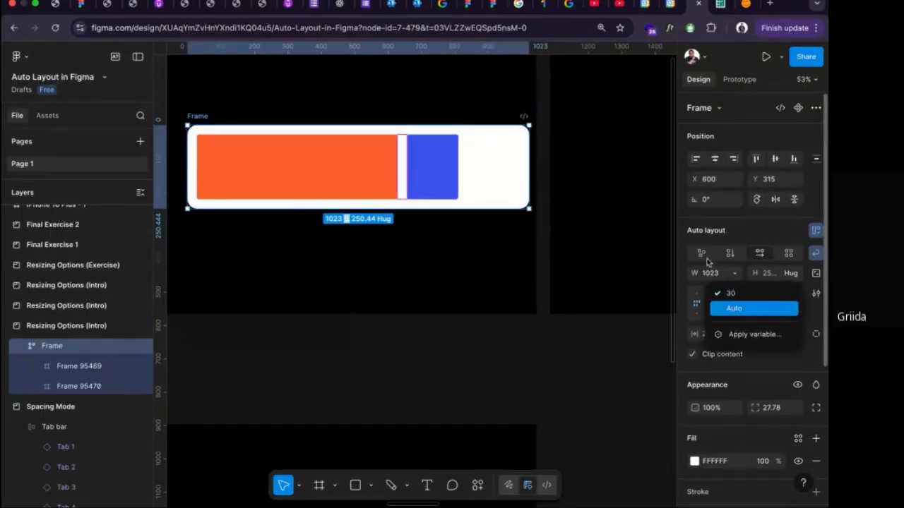
{"action": "left_click", "coordinate": [777, 308]}
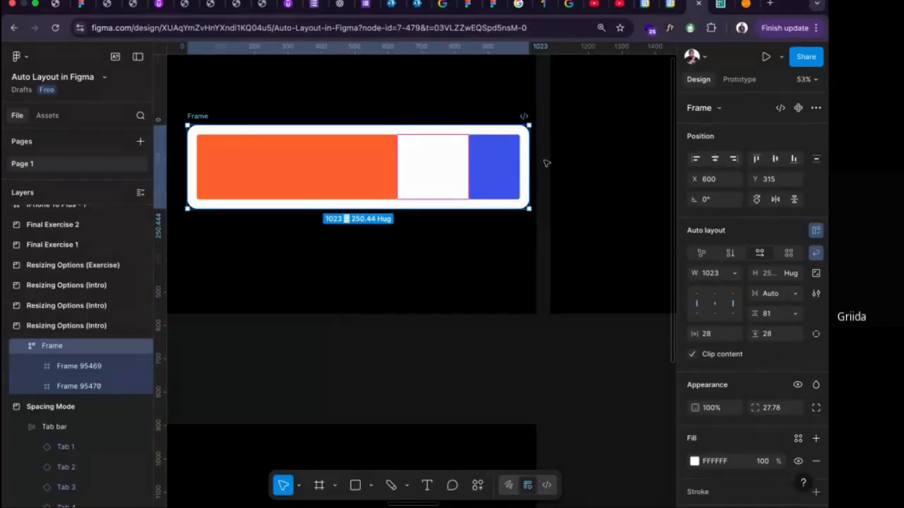
{"action": "mouse_move", "coordinate": [529, 163]}
{"action": "left_mouse_down"}
{"action": "mouse_move", "coordinate": [595, 162]}
{"action": "mouse_move", "coordinate": [525, 160]}
{"action": "left_mouse_up"}
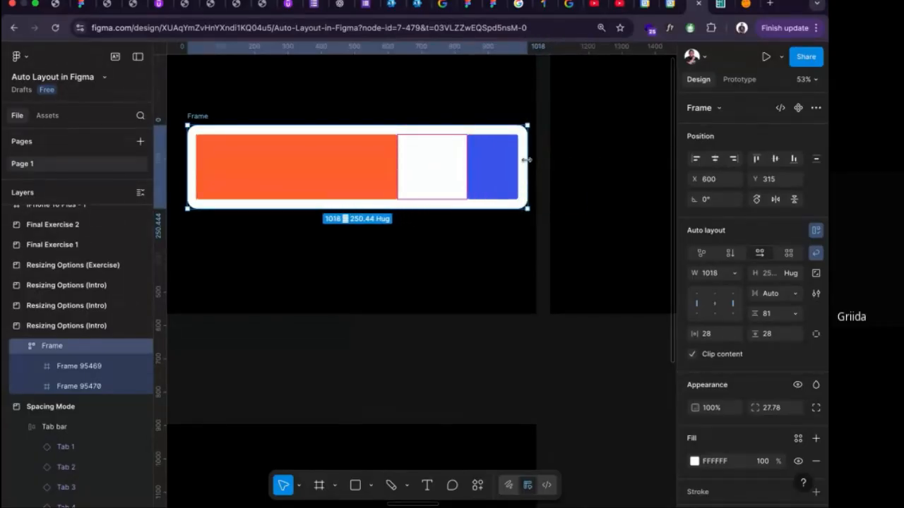
{"action": "left_click_drag", "start_coordinate": [526, 160], "coordinate": [487, 156]}
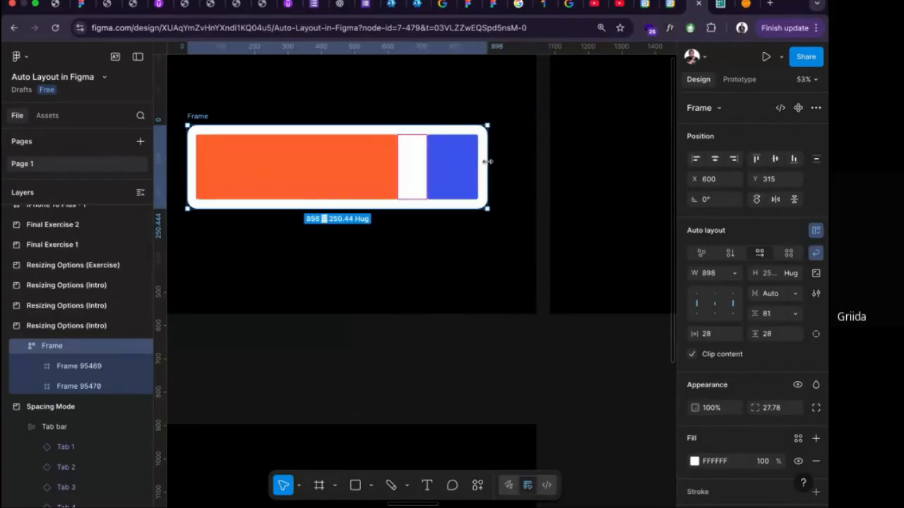
Set the white frame's horizontal gap to 30 and narrow the frame to about 554 so the blue rectangle wraps.
{"action": "left_click", "coordinate": [792, 295]}
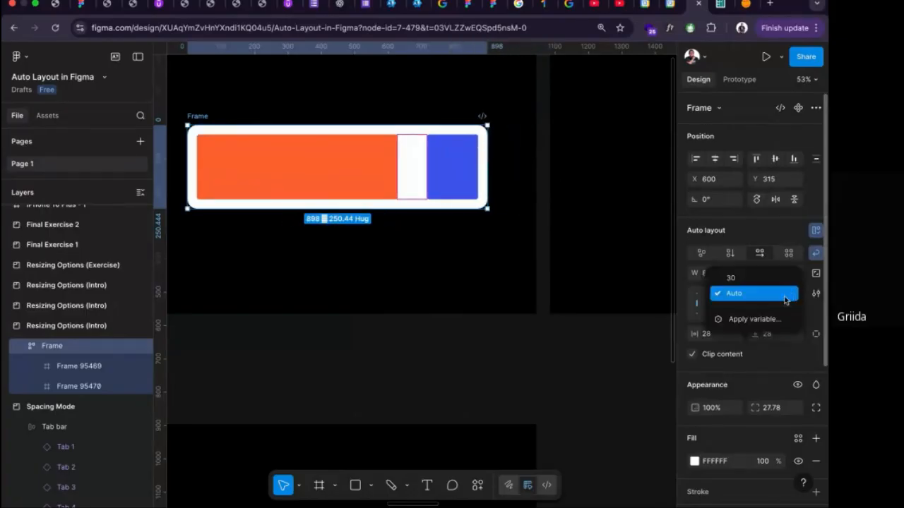
{"action": "left_click", "coordinate": [737, 276]}
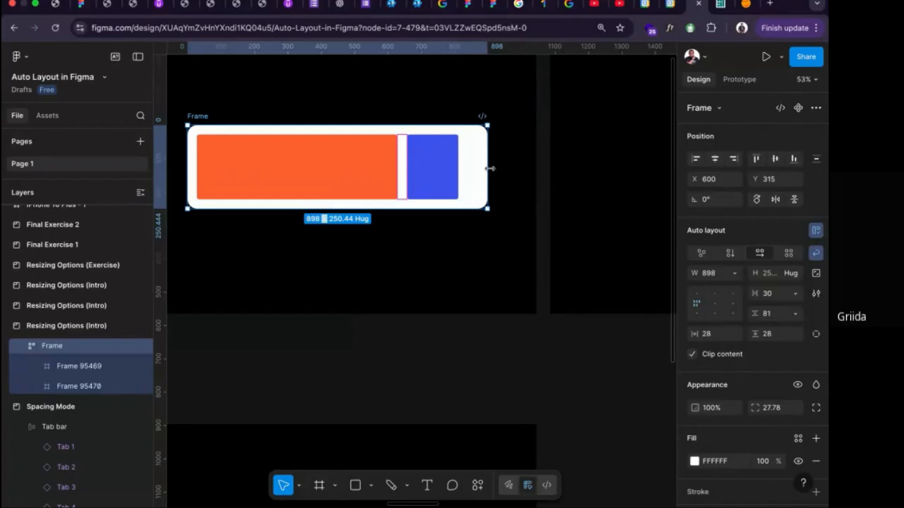
{"action": "left_click_drag", "start_coordinate": [490, 168], "coordinate": [373, 176]}
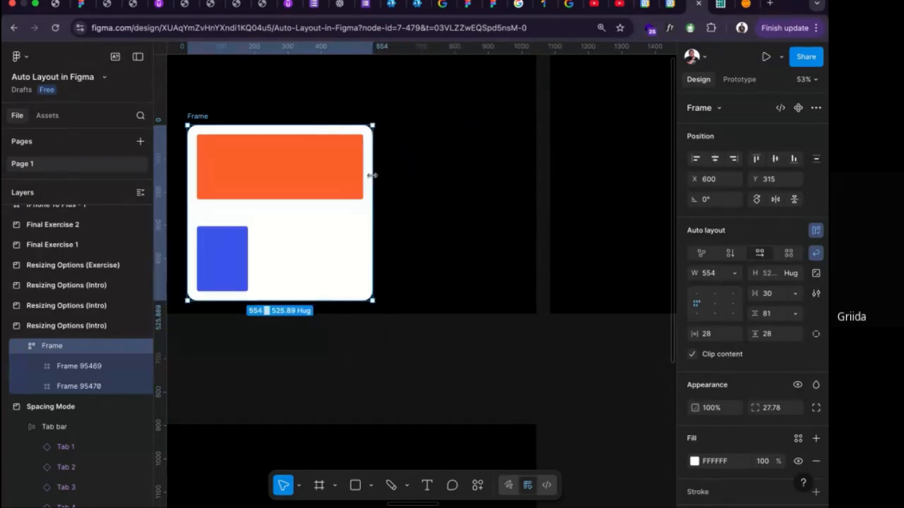
Switch to the Konga website, resize its browser window to examine the responsive layout, and return to the Figma file in full screen.
{"action": "left_click", "coordinate": [744, 6]}
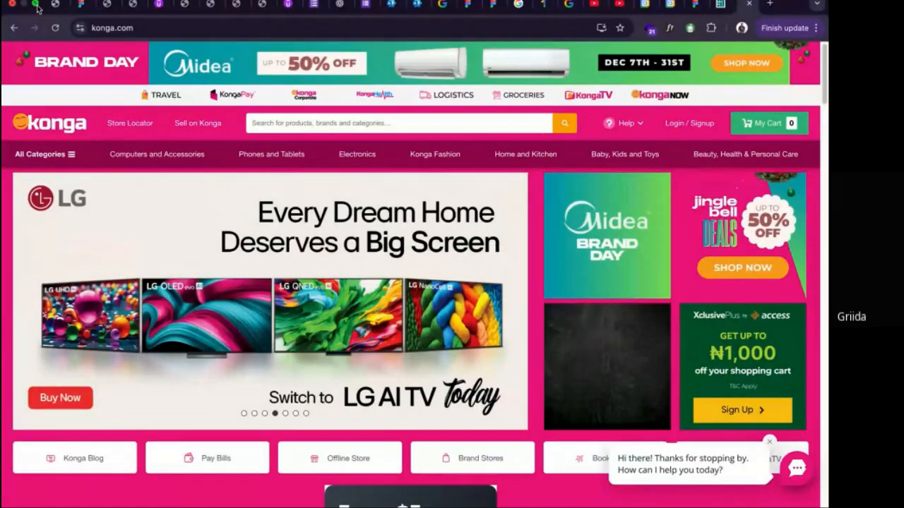
{"action": "left_click", "coordinate": [36, 4]}
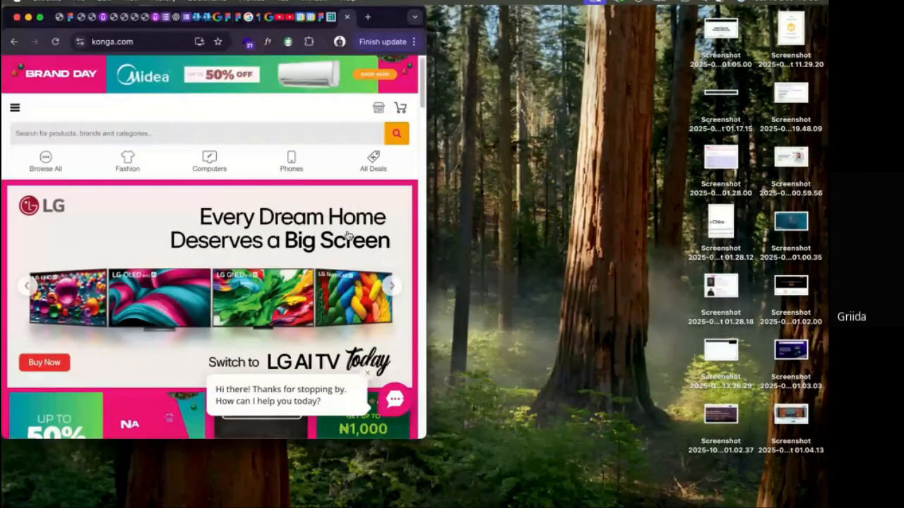
{"action": "left_click_drag", "start_coordinate": [425, 223], "coordinate": [442, 299]}
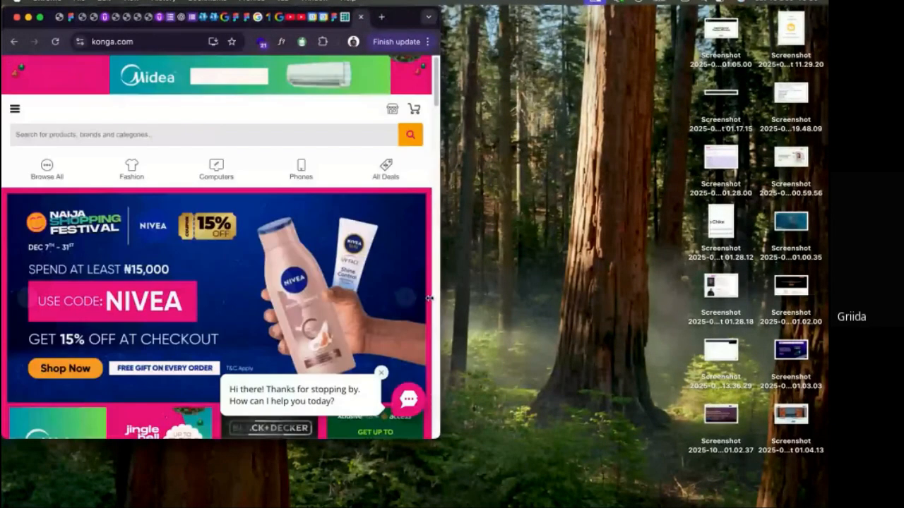
{"action": "left_click_drag", "start_coordinate": [429, 299], "coordinate": [423, 300]}
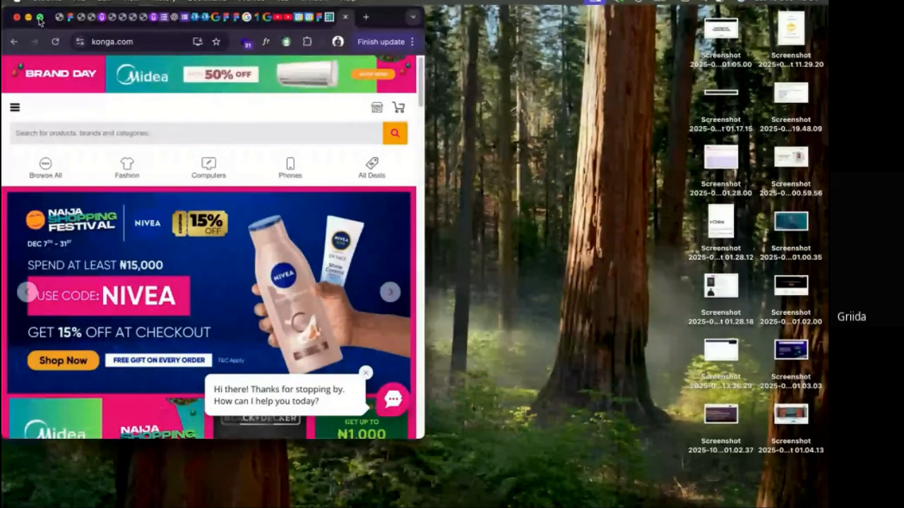
{"action": "left_click", "coordinate": [39, 17]}
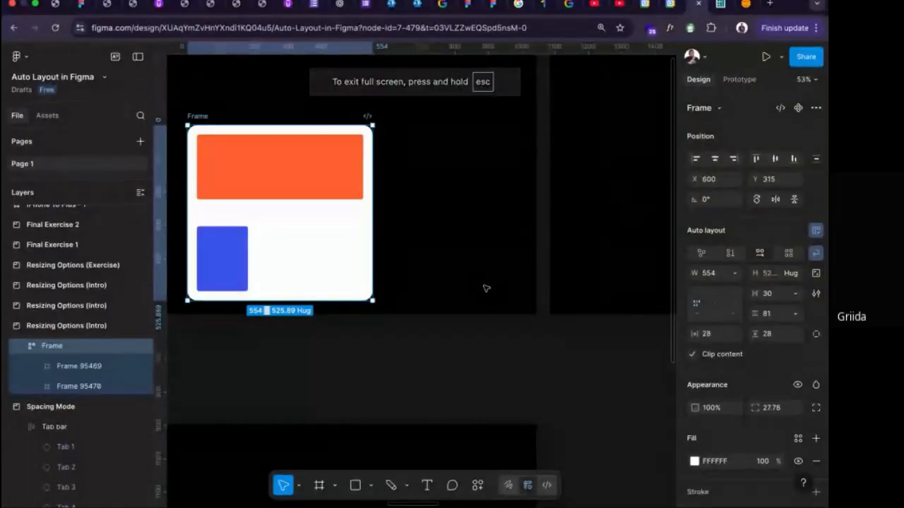
Move the white auto layout frame with the orange and blue rectangles to about X 242, Y 177 within its Resizing Options (Intro) frame.
{"action": "key", "text": "alt"}
{"action": "scroll", "coordinate": [486, 289], "scroll_direction": "down", "scroll_amount": 1}
{"action": "scroll", "coordinate": [486, 288], "scroll_direction": "down", "scroll_amount": 5, "text": "ctrl"}
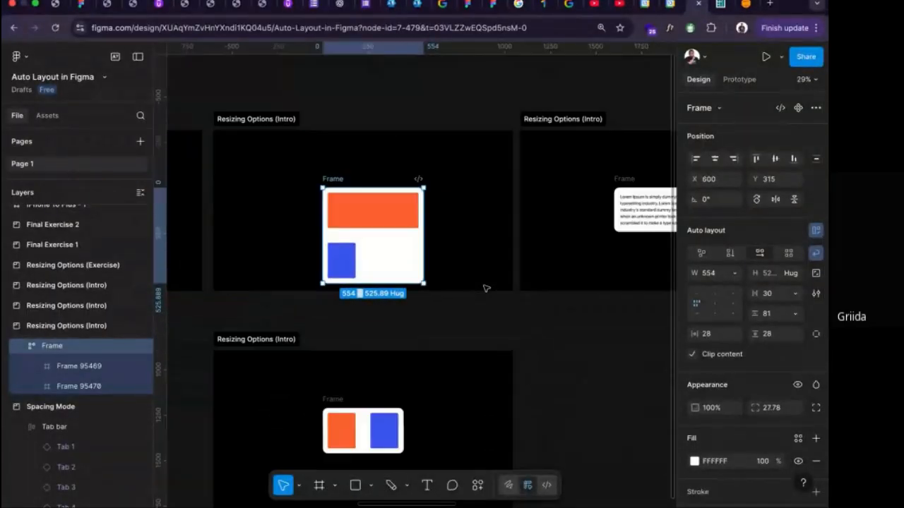
{"action": "scroll", "coordinate": [485, 288], "scroll_direction": "down", "scroll_amount": 3}
{"action": "scroll", "coordinate": [486, 288], "scroll_direction": "down", "scroll_amount": 4}
{"action": "scroll", "coordinate": [484, 288], "scroll_direction": "up", "scroll_amount": 2}
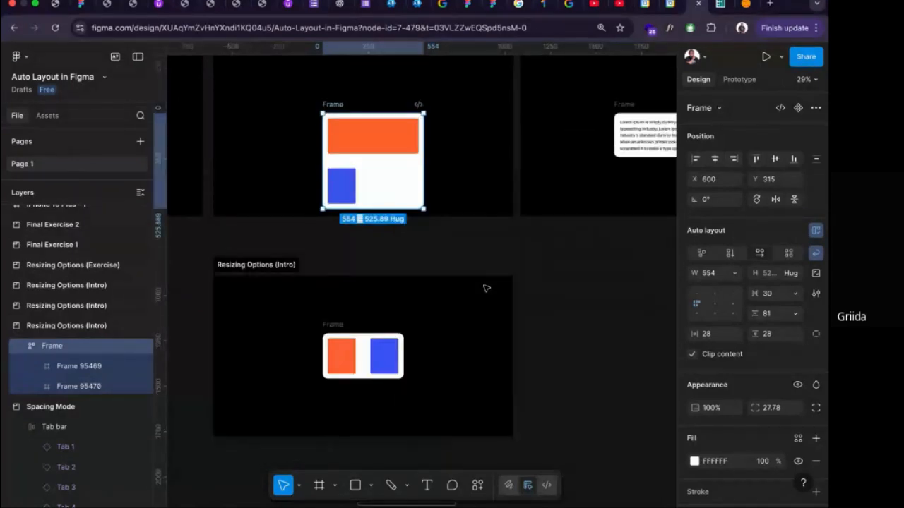
{"action": "scroll", "coordinate": [485, 288], "scroll_direction": "up", "scroll_amount": 3}
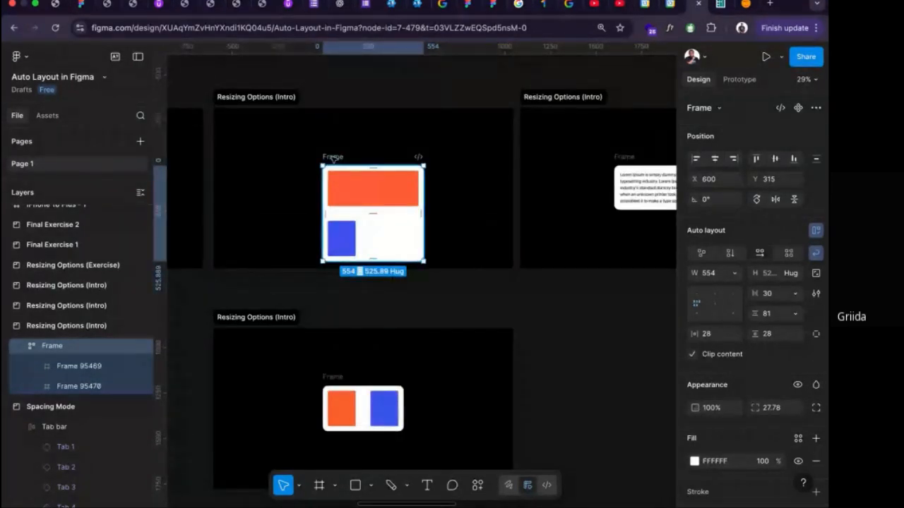
{"action": "left_click_drag", "start_coordinate": [333, 156], "coordinate": [268, 130]}
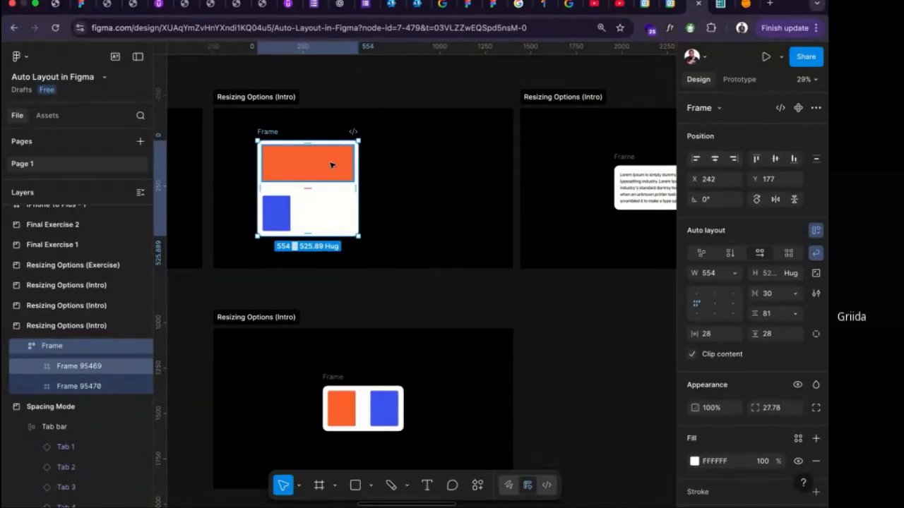
Widen the white Lorem Ipsum frame without auto layout to about 828 and undo the resize.
{"action": "scroll", "coordinate": [334, 168], "scroll_direction": "right", "scroll_amount": 5}
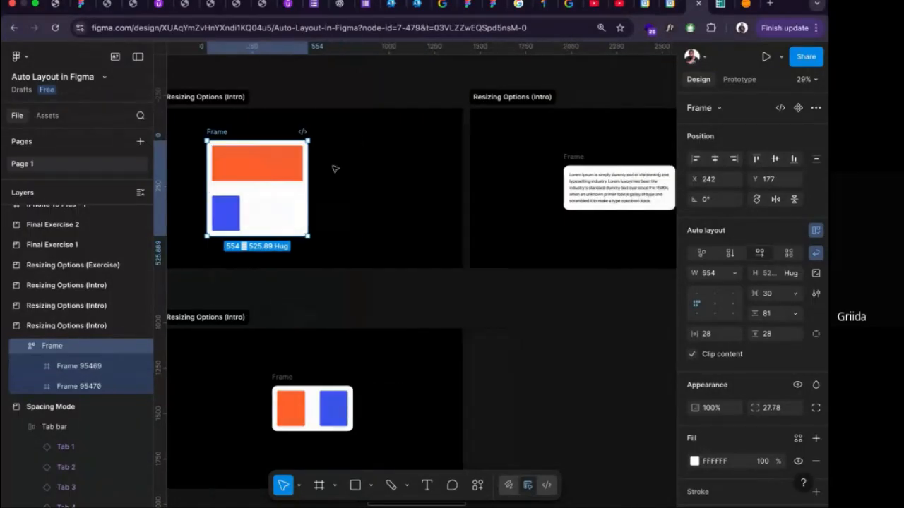
{"action": "scroll", "coordinate": [338, 154], "scroll_direction": "right", "scroll_amount": 1}
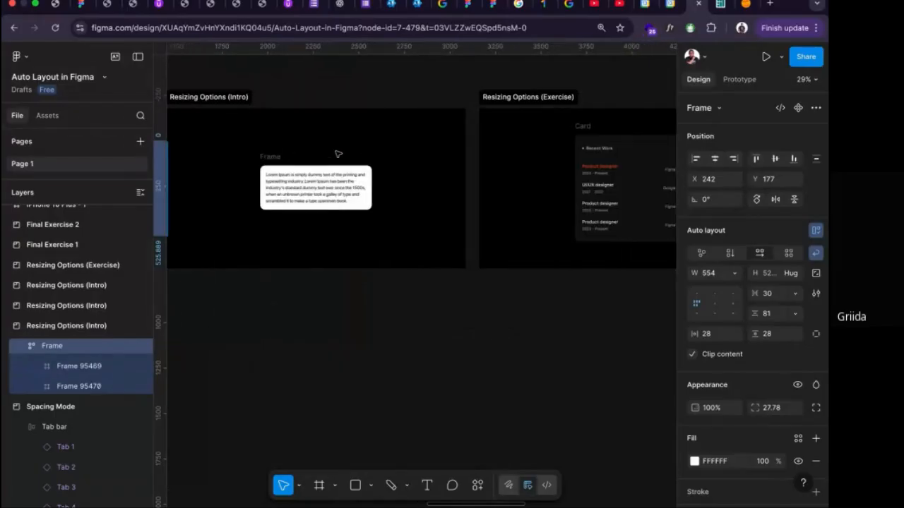
{"action": "scroll", "coordinate": [336, 202], "scroll_direction": "left", "scroll_amount": 2}
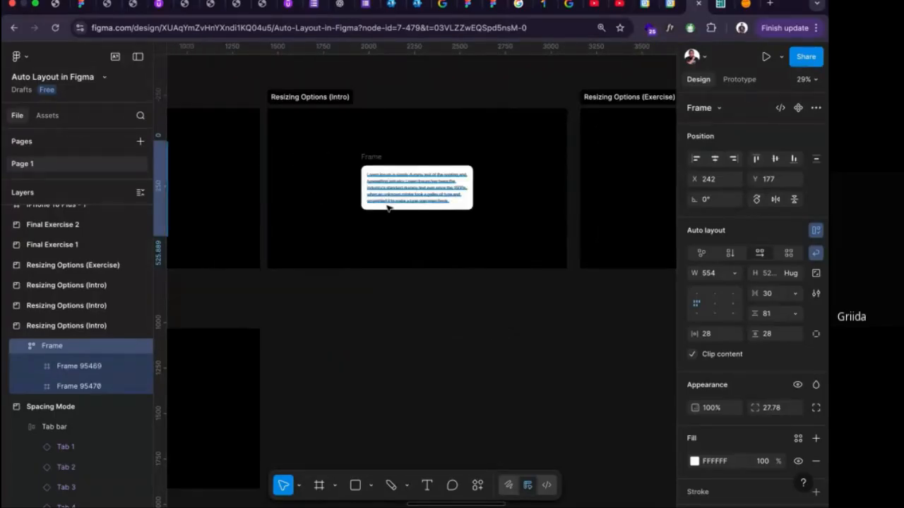
{"action": "scroll", "coordinate": [389, 207], "scroll_direction": "up", "scroll_amount": 1}
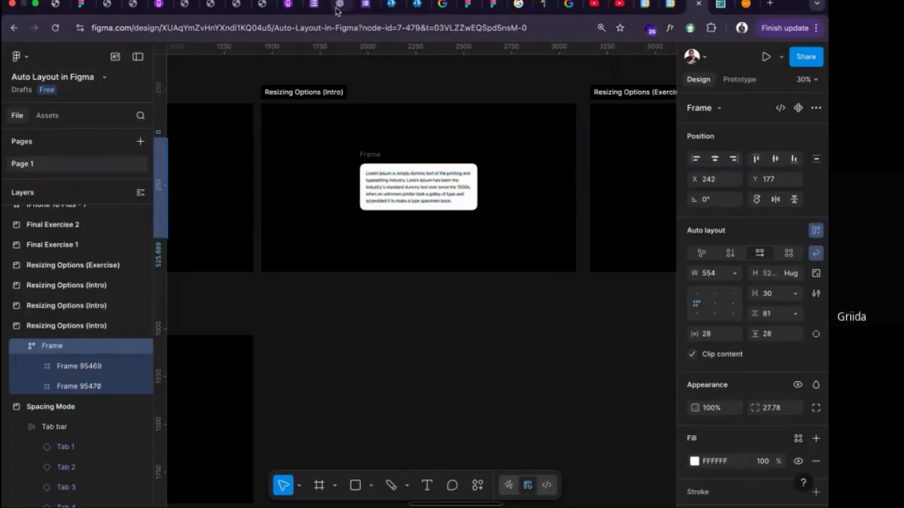
{"action": "scroll", "coordinate": [416, 170], "scroll_direction": "up", "scroll_amount": 1}
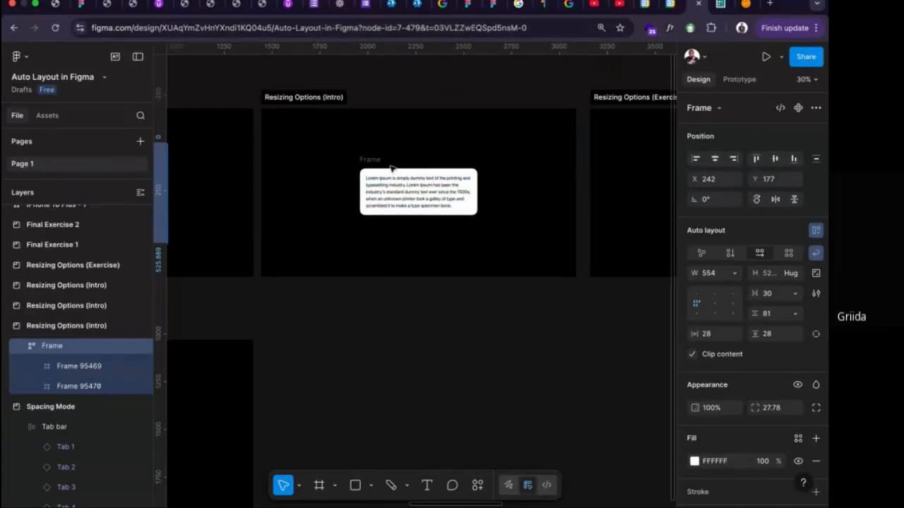
{"action": "scroll", "coordinate": [400, 181], "scroll_direction": "up", "scroll_amount": 5}
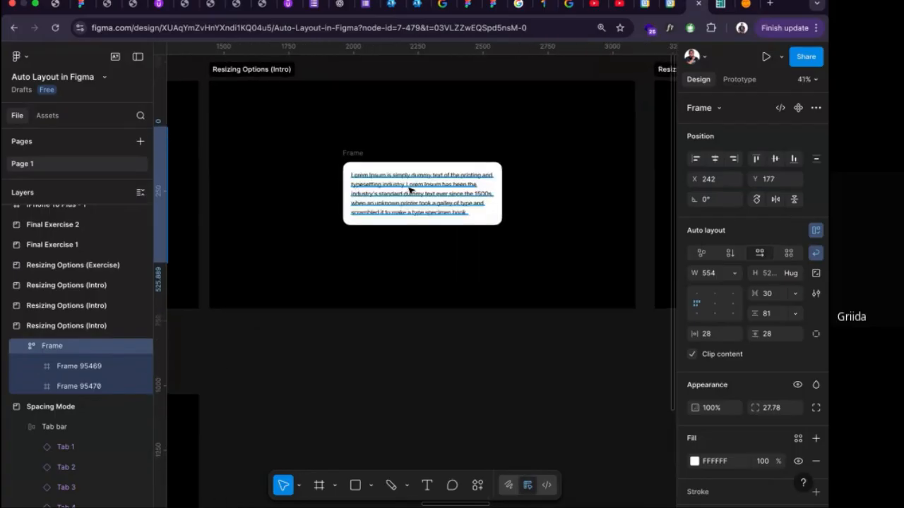
{"action": "left_click", "coordinate": [459, 195]}
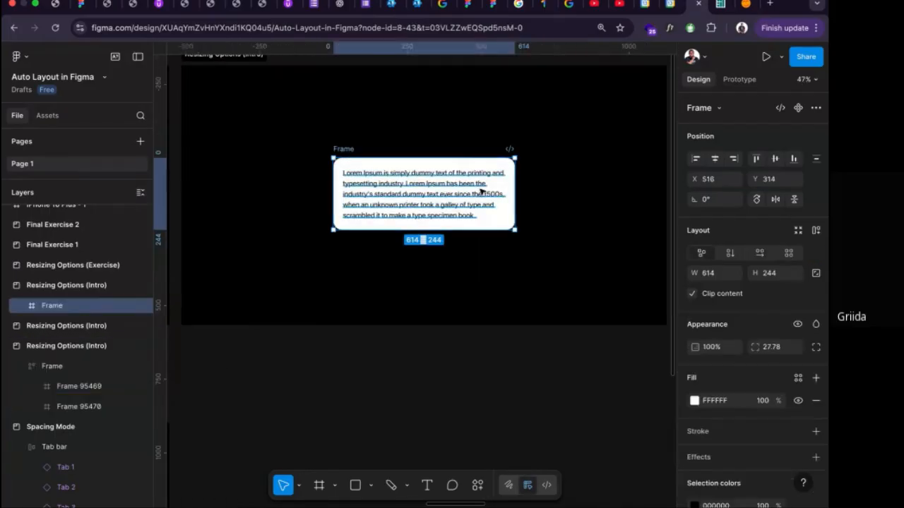
{"action": "scroll", "coordinate": [476, 196], "scroll_direction": "down", "scroll_amount": 1}
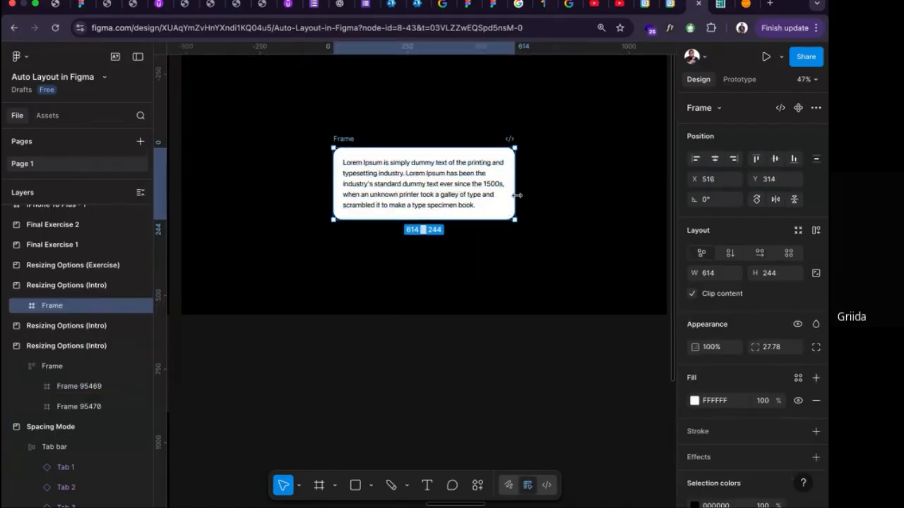
{"action": "left_click_drag", "start_coordinate": [518, 196], "coordinate": [558, 200]}
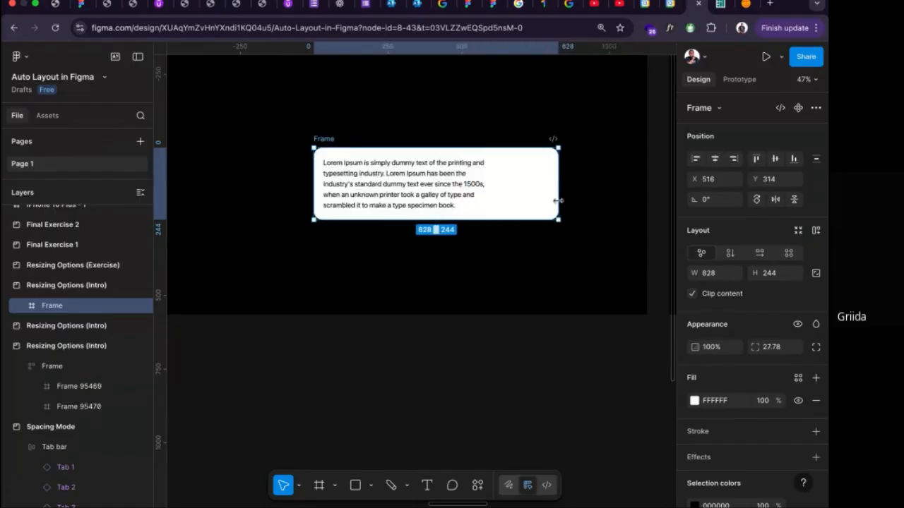
{"action": "key", "text": "super+z"}
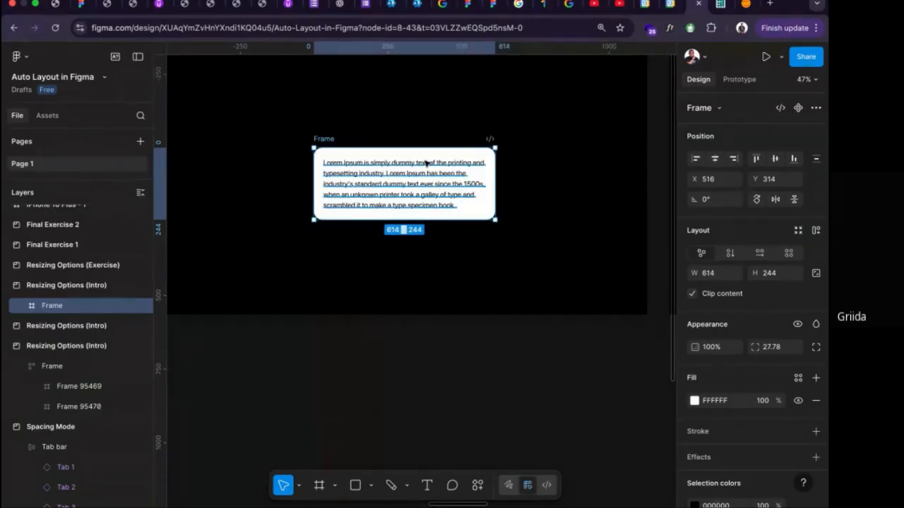
Add auto layout to the Lorem Ipsum frame, widen it to about 920, and try left and centre alignment.
{"action": "key", "text": "shift+a"}
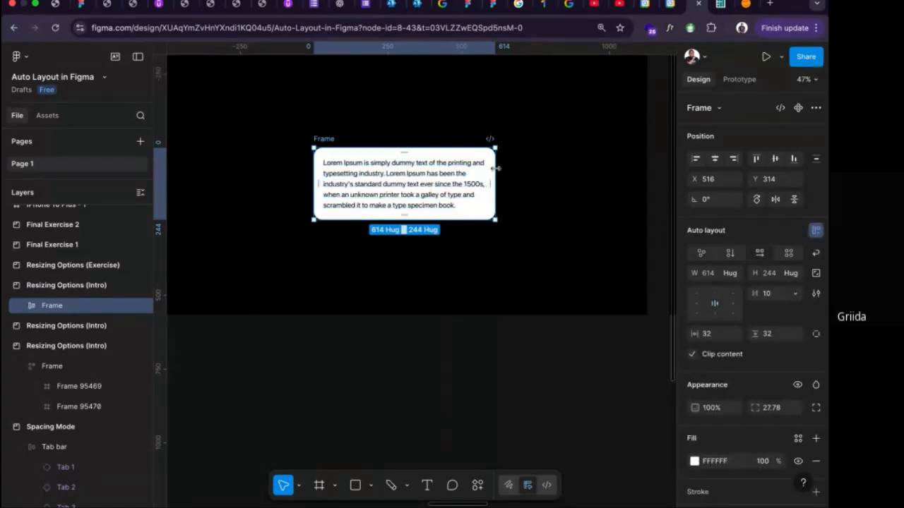
{"action": "left_click_drag", "start_coordinate": [496, 168], "coordinate": [585, 168]}
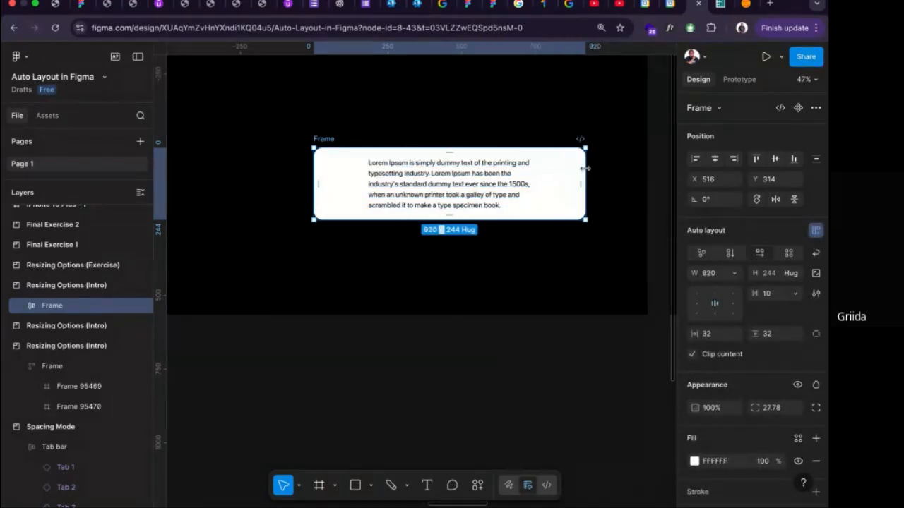
{"action": "left_click", "coordinate": [698, 304]}
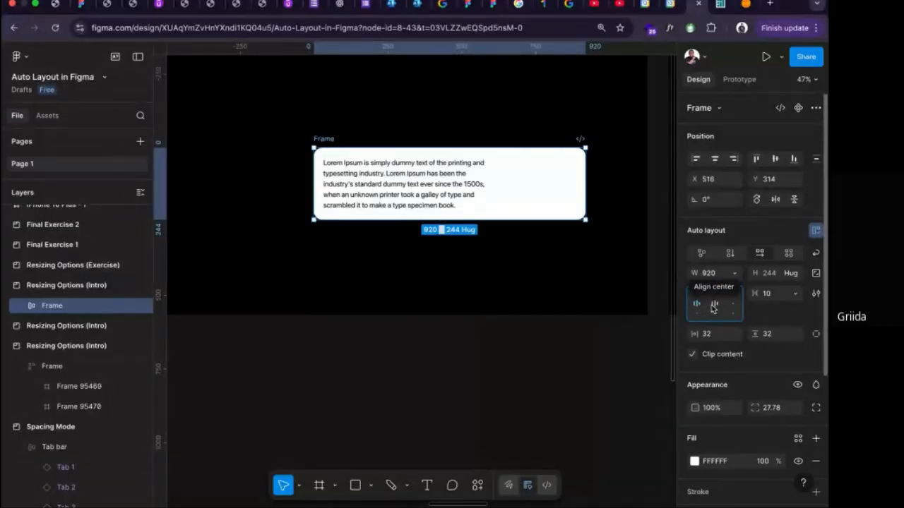
{"action": "left_click", "coordinate": [714, 305]}
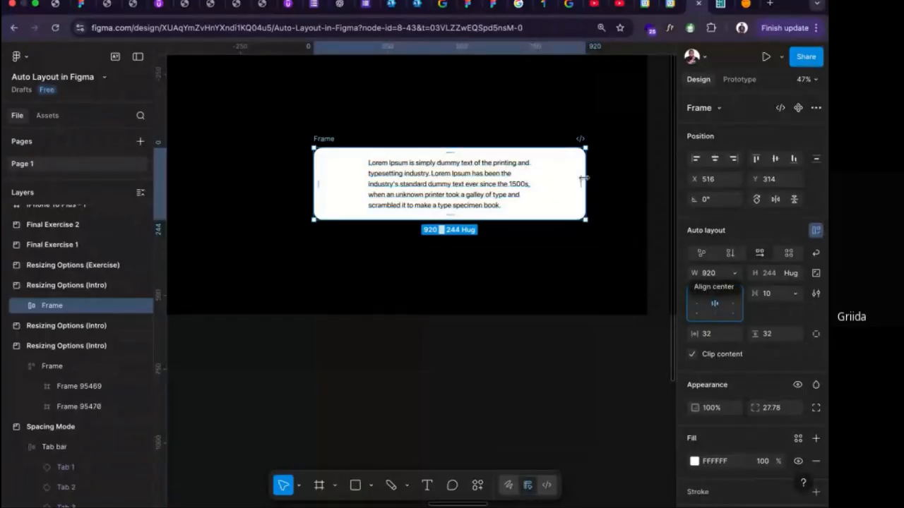
Widen the centre-aligned frame to about 1004, and undo that resize along with the centre alignment.
{"action": "left_click_drag", "start_coordinate": [596, 178], "coordinate": [612, 176]}
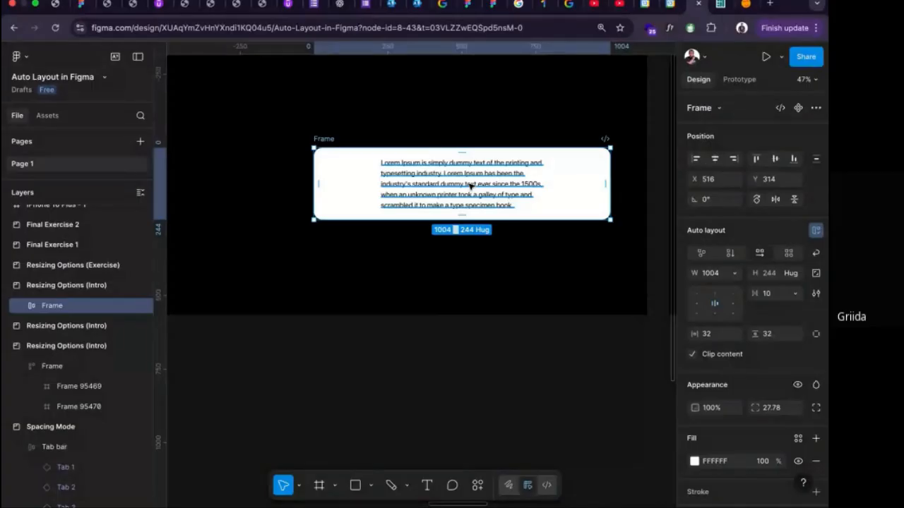
{"action": "key", "text": "ctrl+z"}
{"action": "key", "text": "ctrl+z"}
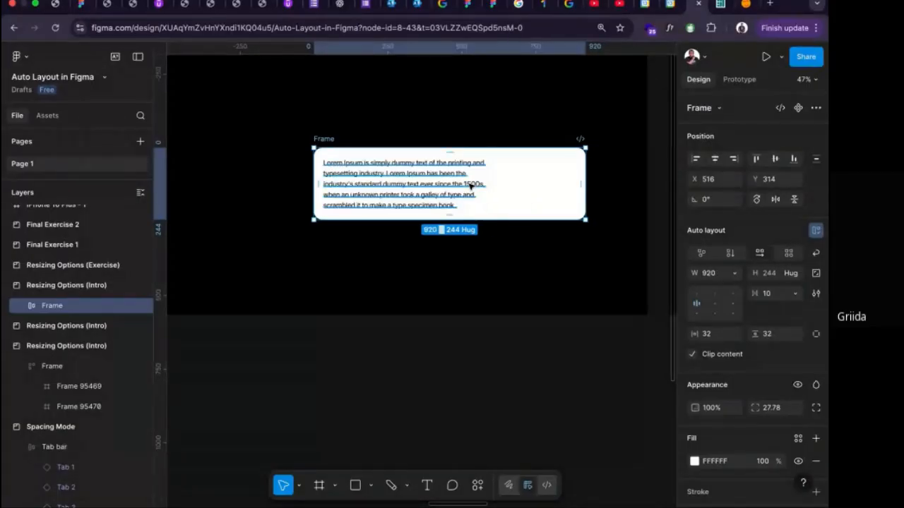
Open the Lorem Ipsum text for editing and accept the Apple SF Pro font licence agreement.
{"action": "double_click", "coordinate": [449, 187]}
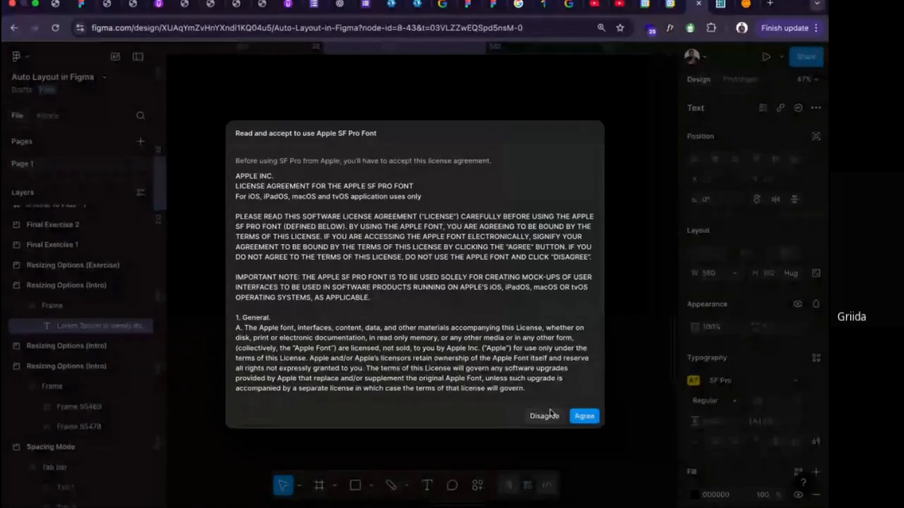
{"action": "left_click", "coordinate": [583, 416]}
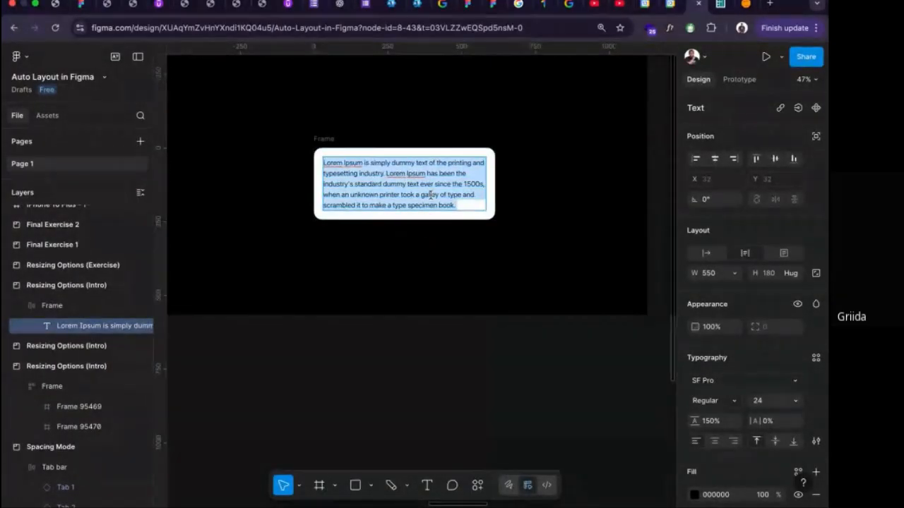
Paste two more copies of the Lorem Ipsum paragraph at the end of the text and undo them.
{"action": "left_click", "coordinate": [463, 204]}
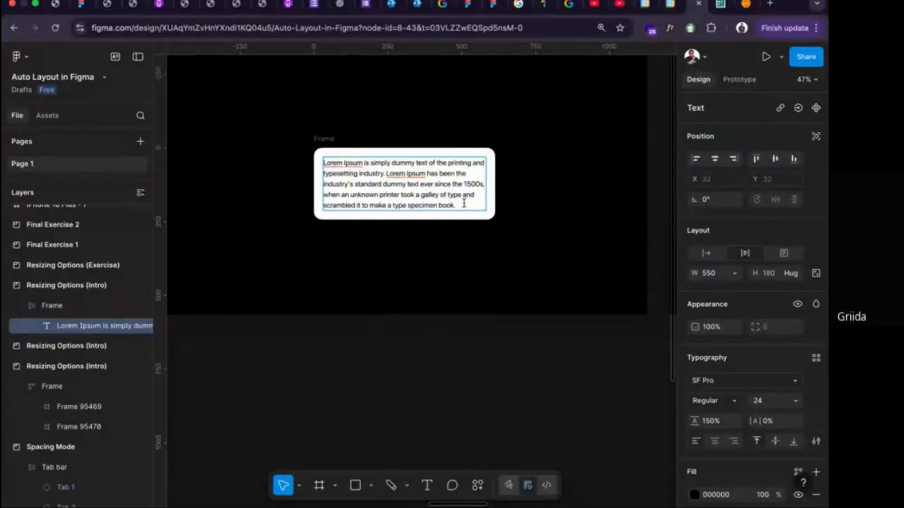
{"action": "key", "text": "ctrl+v"}
{"action": "key", "text": "ctrl+v"}
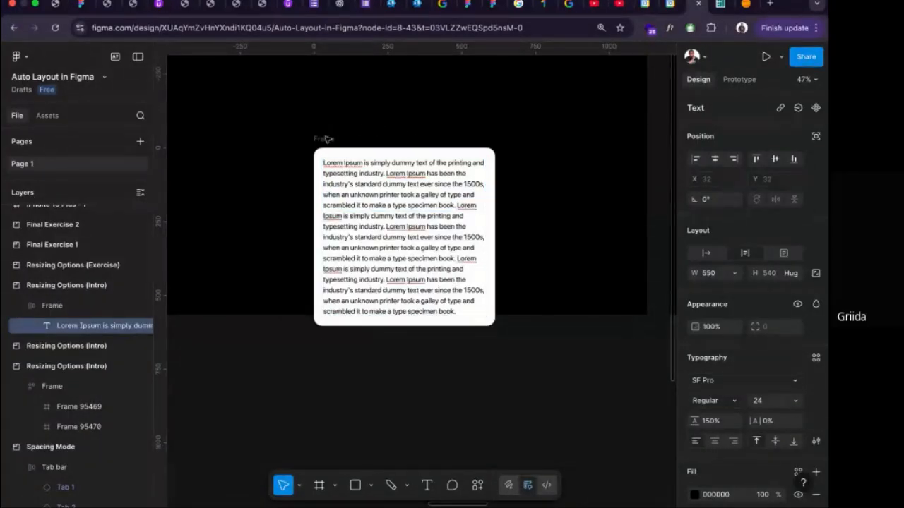
{"action": "key", "text": "Escape"}
{"action": "key", "text": "ctrl+z"}
{"action": "key", "text": "ctrl+z"}
{"action": "key", "text": "ctrl+z"}
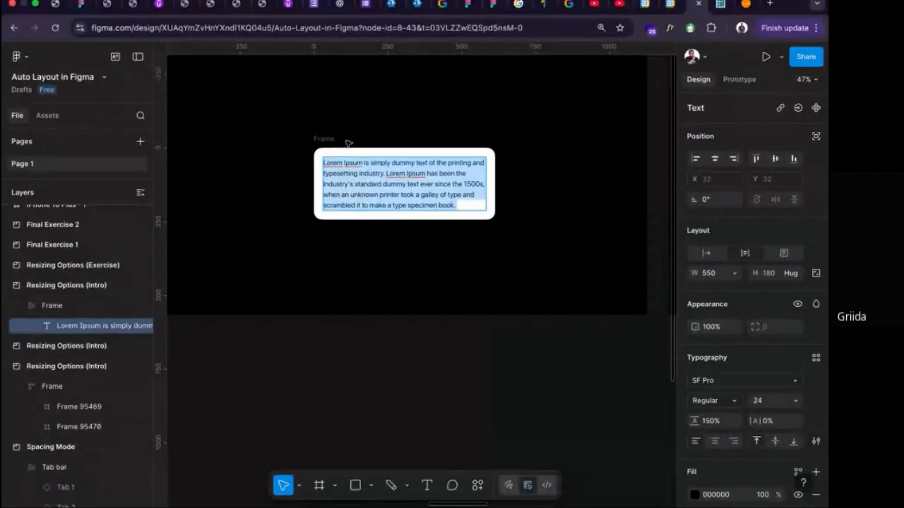
Leave text editing and undo the auto layout on the Lorem Ipsum frame.
{"action": "key", "text": "Escape"}
{"action": "key", "text": "Escape"}
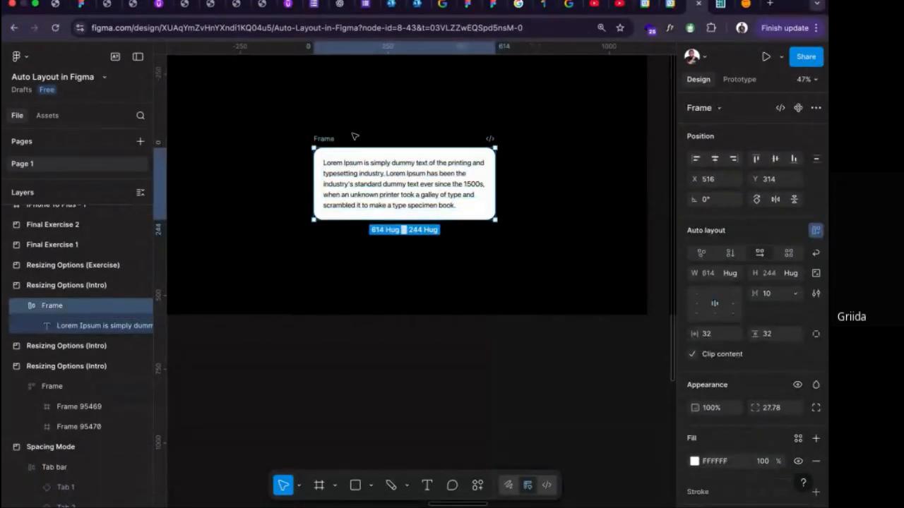
{"action": "key", "text": "ctrl+z"}
Paste one more copy of the Lorem Ipsum paragraph at the end of the text in the fixed-size frame.
{"action": "double_click", "coordinate": [385, 191]}
{"action": "key", "text": "ctrl+c"}
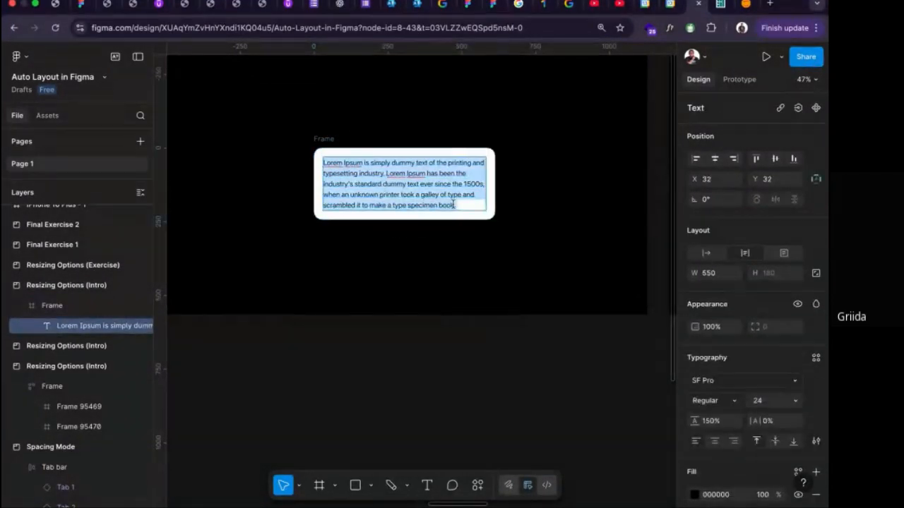
{"action": "left_click", "coordinate": [463, 204]}
{"action": "key", "text": "ctrl+v"}
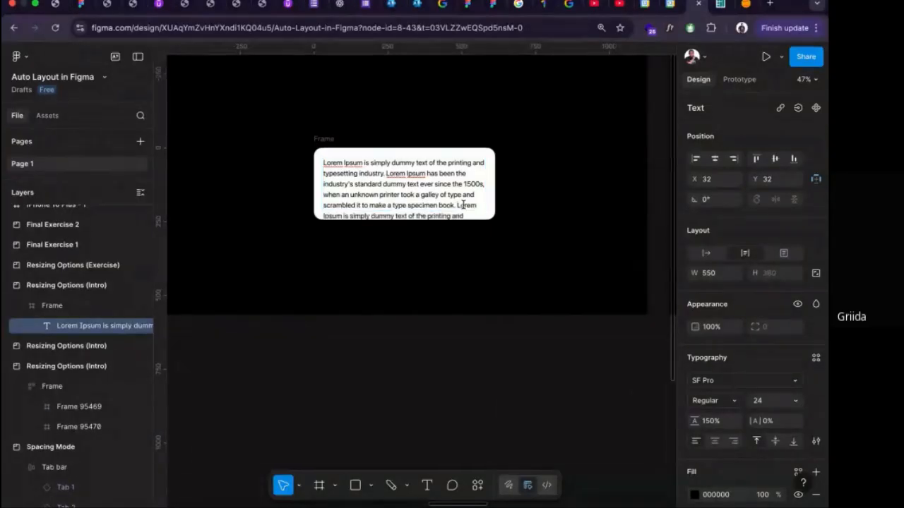
Paste further copies of the paragraph so the text overflows the fixed-size frame, and undo these extra pastes.
{"action": "key", "text": "super+v"}
{"action": "key", "text": "super+v"}
{"action": "left_click", "coordinate": [539, 220]}
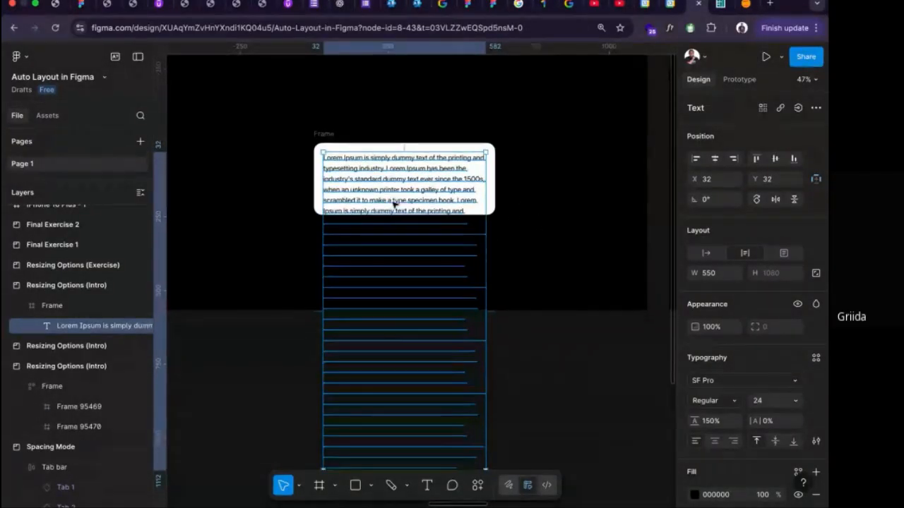
{"action": "scroll", "coordinate": [395, 204], "scroll_direction": "down", "scroll_amount": 3}
{"action": "scroll", "coordinate": [395, 204], "scroll_direction": "up", "scroll_amount": 5}
{"action": "key", "text": "super+z"}
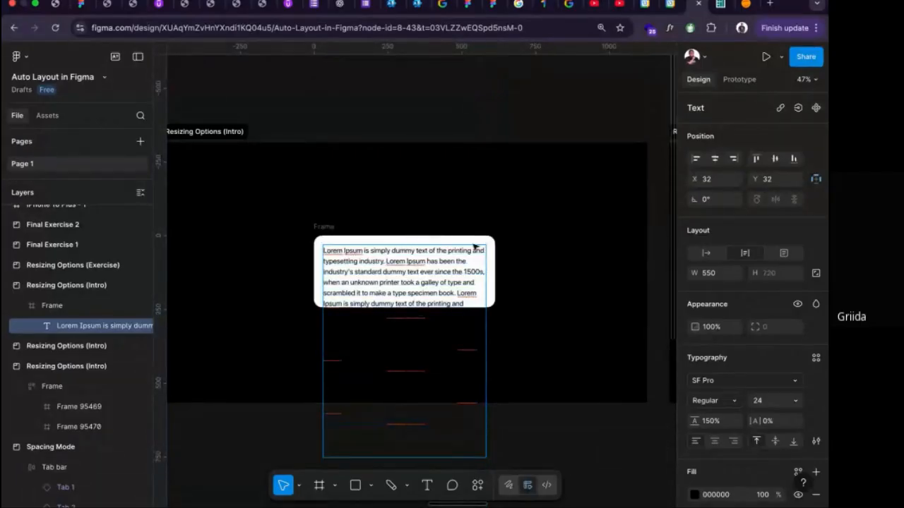
{"action": "key", "text": "super+z"}
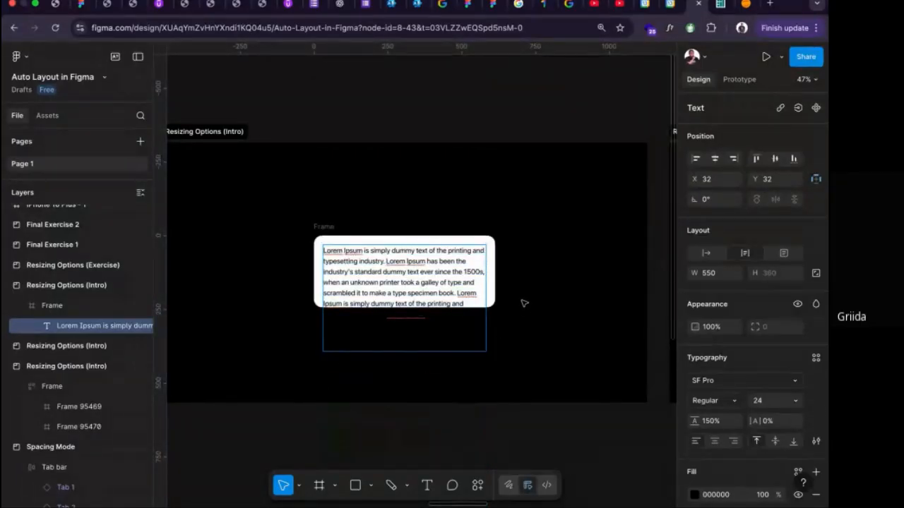
Apply auto layout to the white frame containing the two Lorem Ipsum paragraphs.
{"action": "key", "text": "Escape"}
{"action": "left_click", "coordinate": [332, 227]}
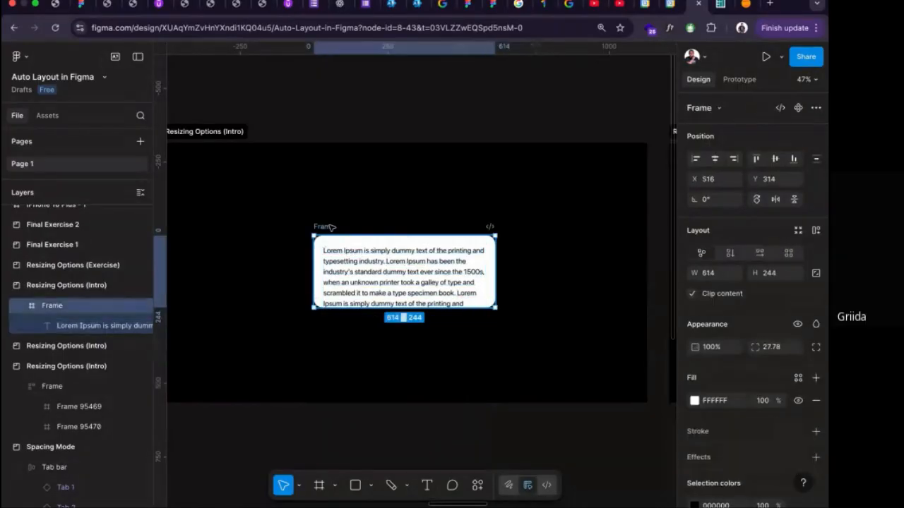
{"action": "key", "text": "shift+a"}
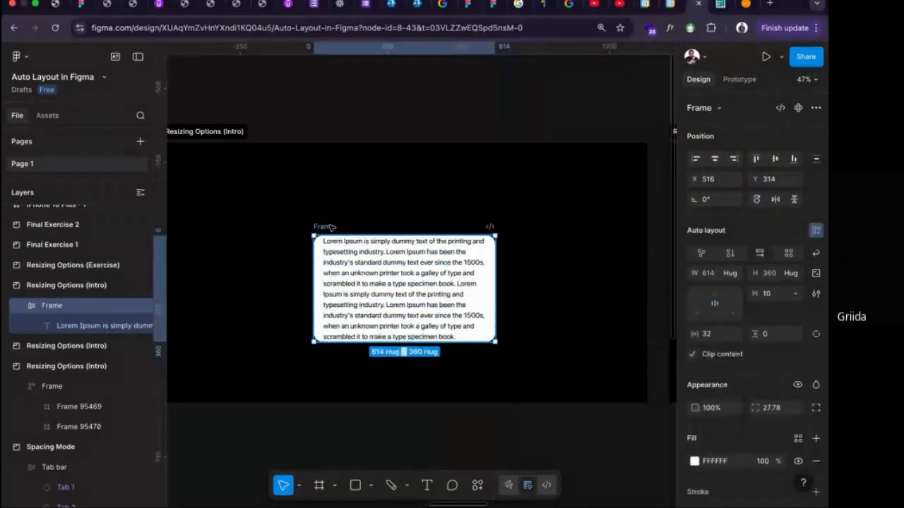
{"action": "double_click", "coordinate": [382, 274]}
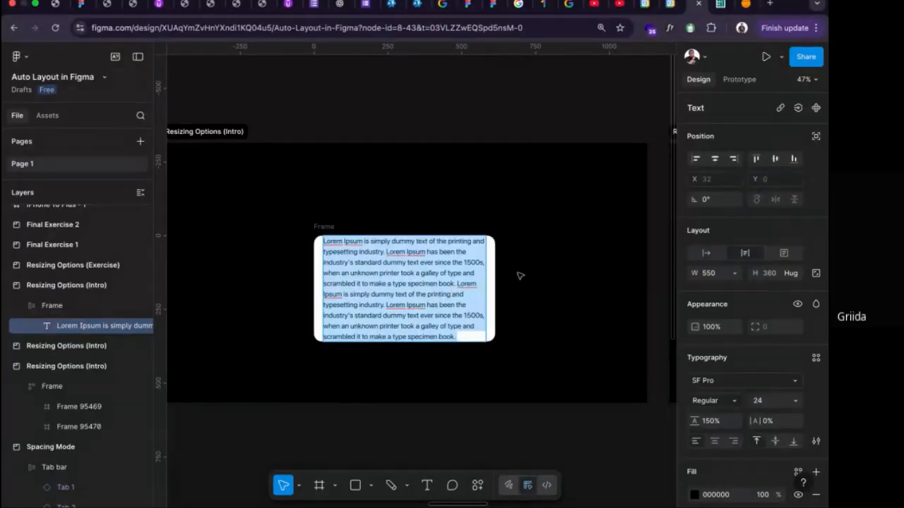
{"action": "key", "text": "Escape"}
{"action": "key", "text": "Escape"}
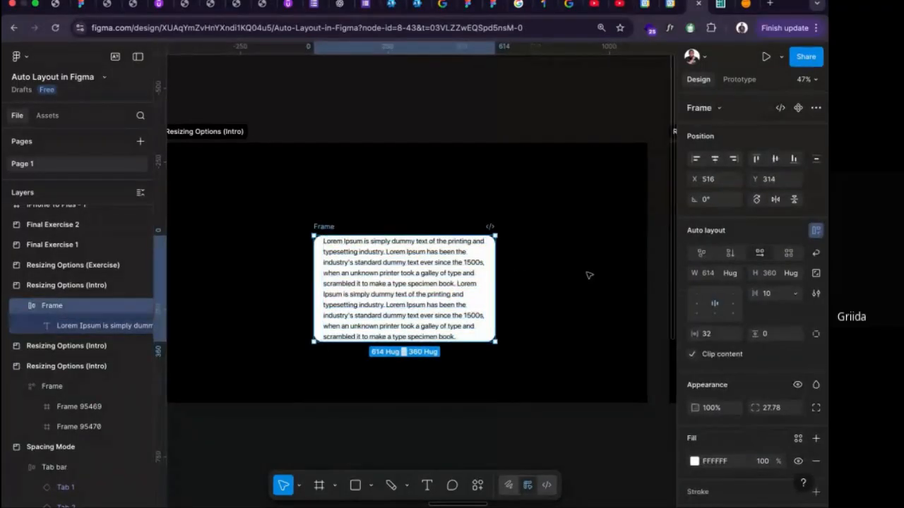
Set the Lorem Ipsum frame's vertical padding to 20.
{"action": "left_click", "coordinate": [781, 335]}
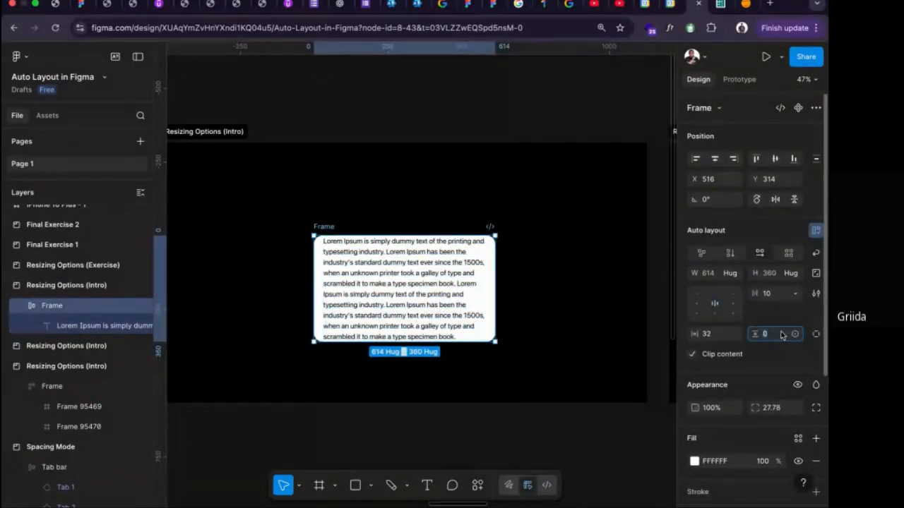
{"action": "type", "text": "20"}
{"action": "key", "text": "Return"}
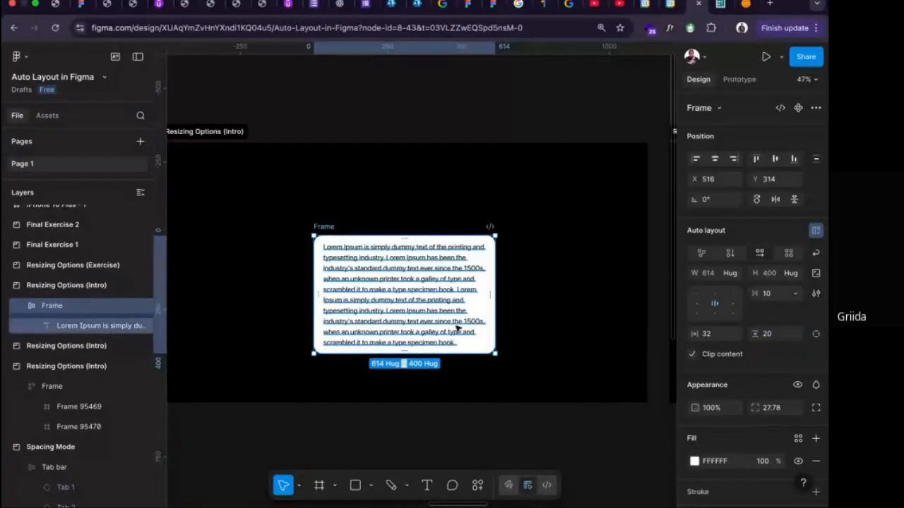
Paste two more copies of the Lorem Ipsum paragraph at the end of the text in the auto layout frame.
{"action": "double_click", "coordinate": [457, 328]}
{"action": "double_click", "coordinate": [457, 328]}
{"action": "left_click", "coordinate": [457, 335]}
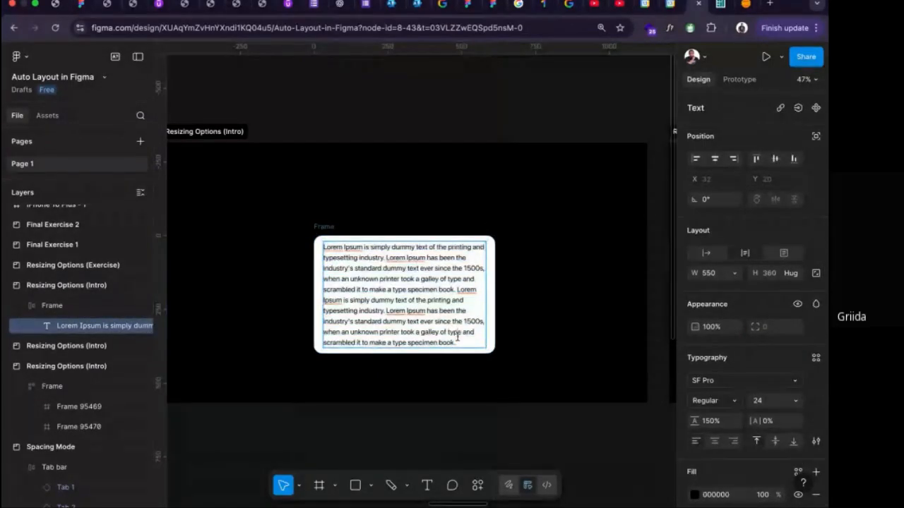
{"action": "key", "text": "ctrl+v"}
Extend the Lorem Ipsum text by pasting two further paragraph copies, and leave text editing.
{"action": "key", "text": "ctrl+v"}
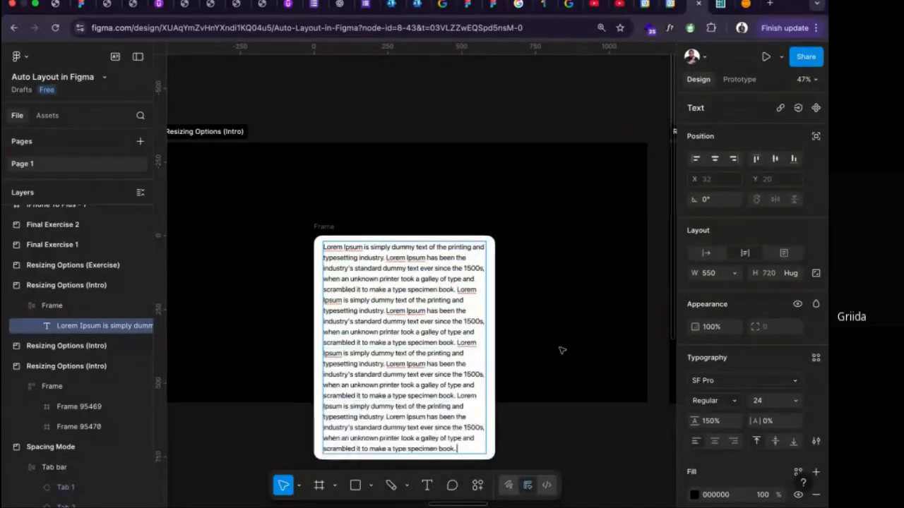
{"action": "key", "text": "ctrl+v"}
{"action": "scroll", "coordinate": [561, 350], "scroll_direction": "down", "scroll_amount": 5}
{"action": "key", "text": "ctrl+v"}
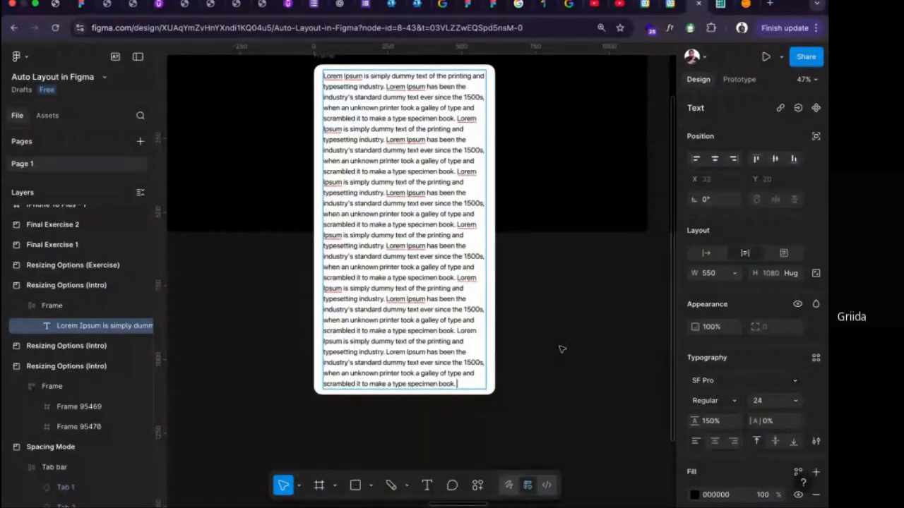
{"action": "scroll", "coordinate": [562, 350], "scroll_direction": "down", "scroll_amount": 3}
{"action": "key", "text": "Escape"}
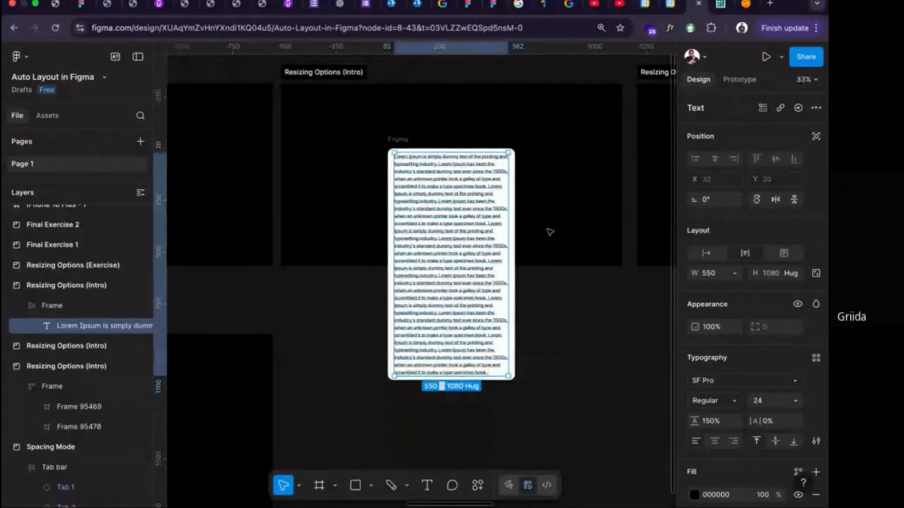
Set the Lorem Ipsum text's width to Fill container inside its auto layout frame.
{"action": "left_click", "coordinate": [733, 276]}
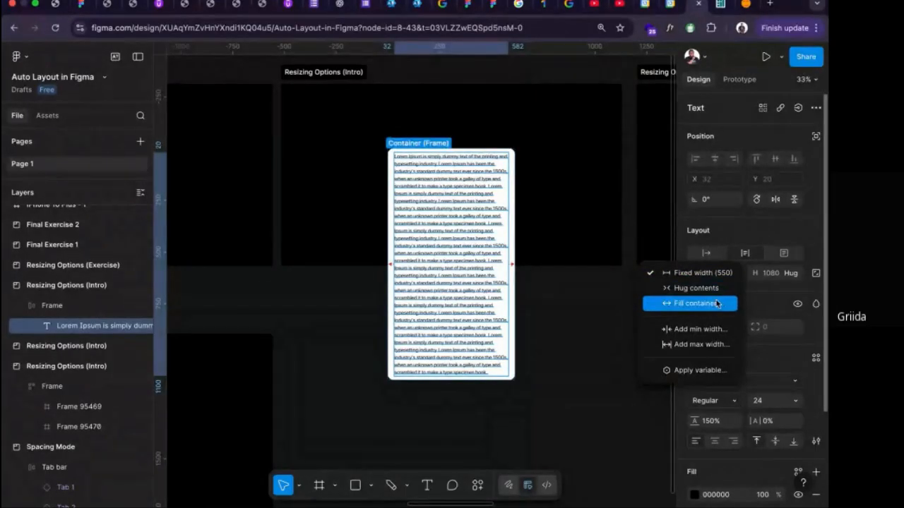
{"action": "left_click", "coordinate": [717, 304]}
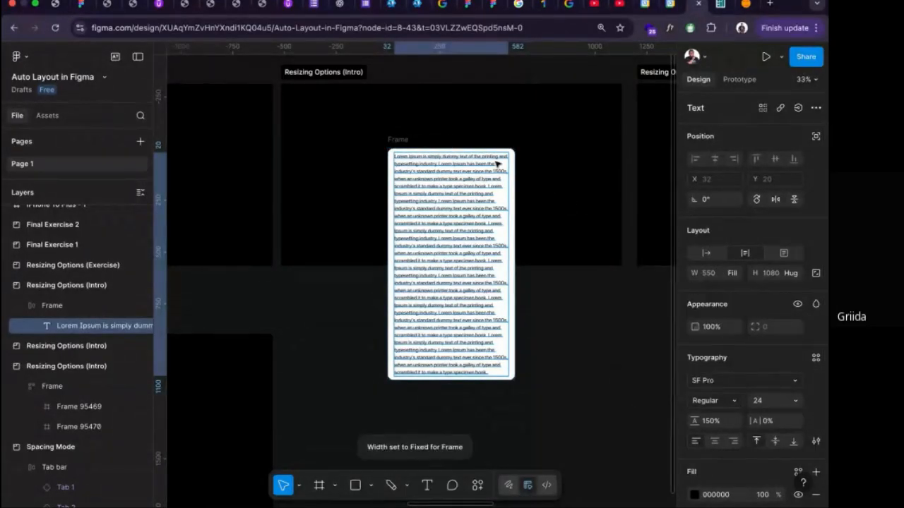
Move the Lorem Ipsum frame to about X 168, Y 100 in its section and widen it to about 1385.
{"action": "left_click", "coordinate": [400, 142]}
{"action": "left_click", "coordinate": [438, 139]}
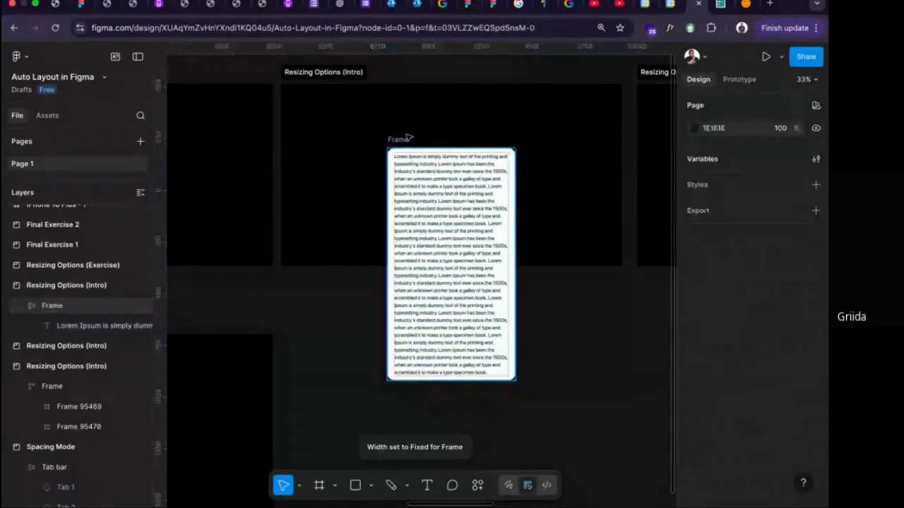
{"action": "left_click", "coordinate": [408, 138]}
{"action": "left_click_drag", "start_coordinate": [408, 138], "coordinate": [335, 94]}
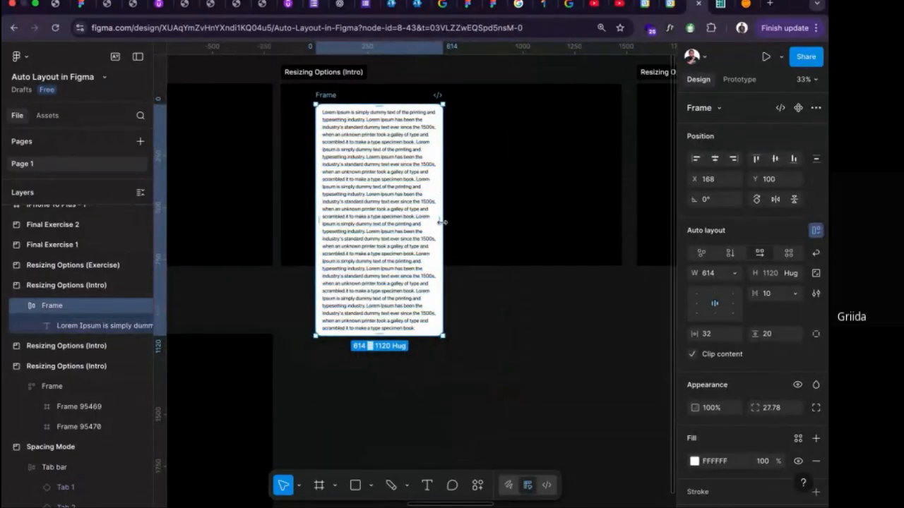
{"action": "left_click_drag", "start_coordinate": [442, 222], "coordinate": [602, 203]}
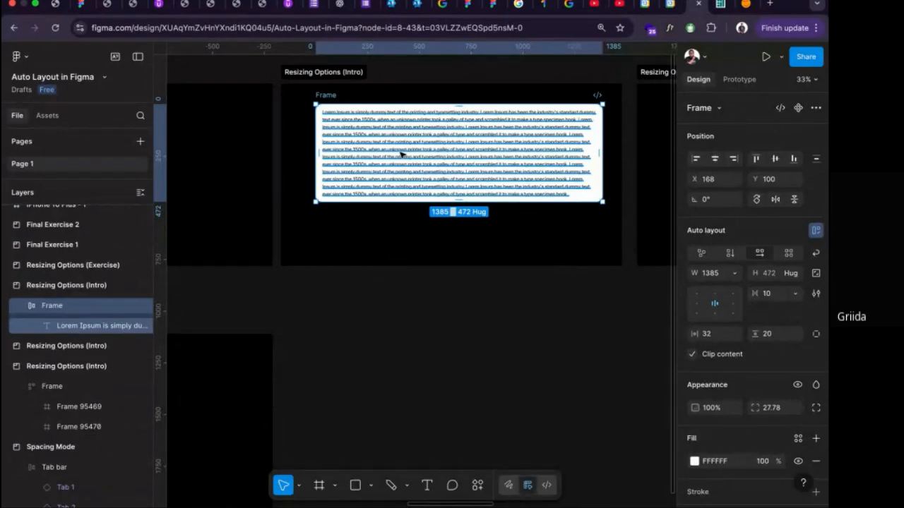
Try narrowing a duplicate of the Lorem Ipsum frame below the section to about 742 wide, and delete the duplicate.
{"action": "left_click", "coordinate": [401, 155]}
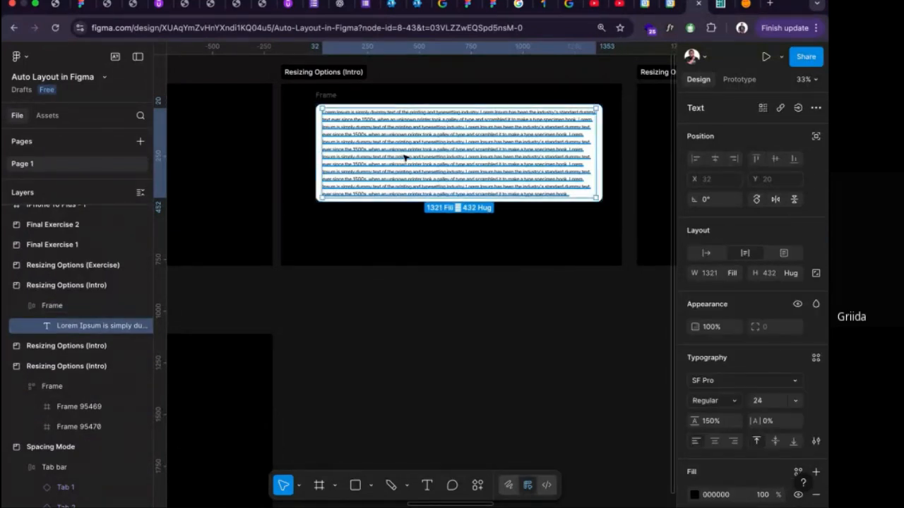
{"action": "left_click", "coordinate": [327, 95]}
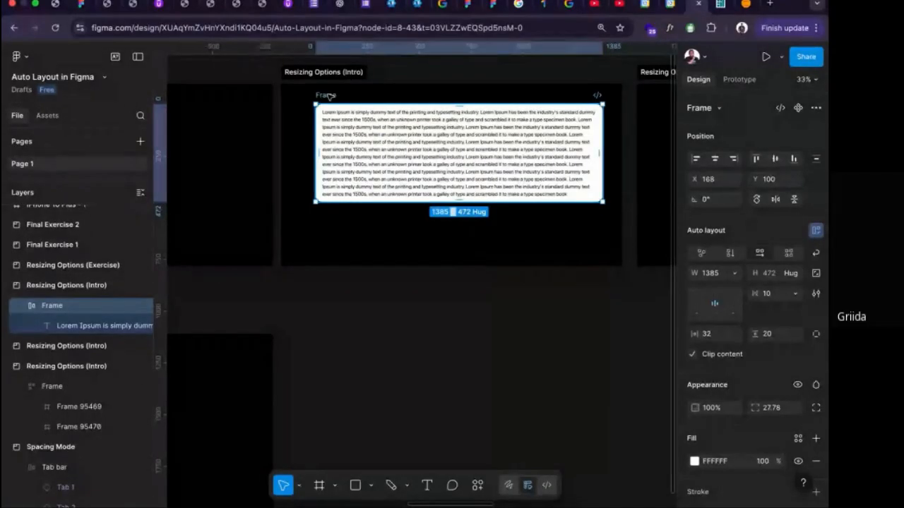
{"action": "left_click_drag", "start_coordinate": [329, 97], "coordinate": [329, 280]}
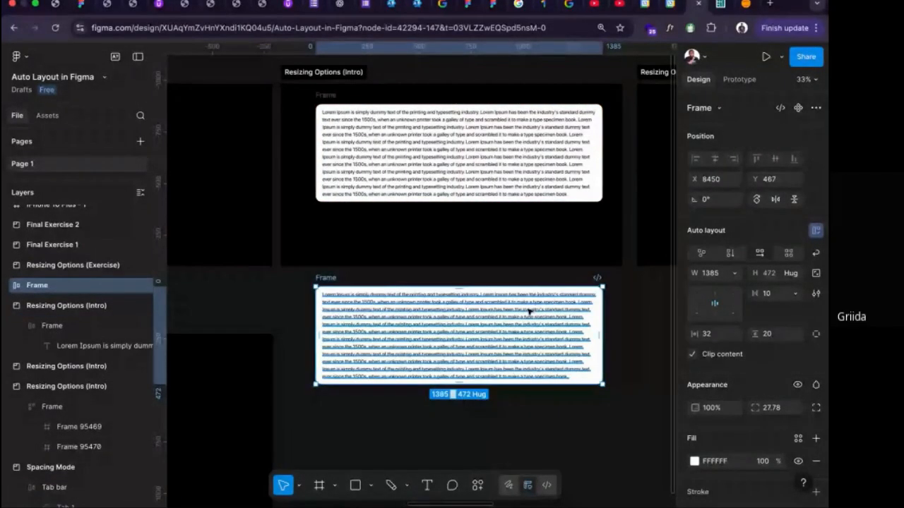
{"action": "left_click_drag", "start_coordinate": [603, 318], "coordinate": [468, 328]}
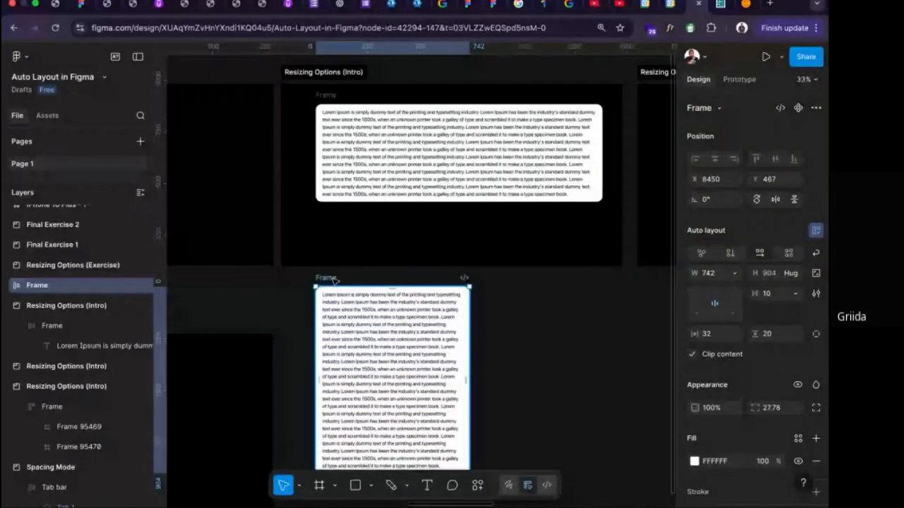
{"action": "key", "text": "Delete"}
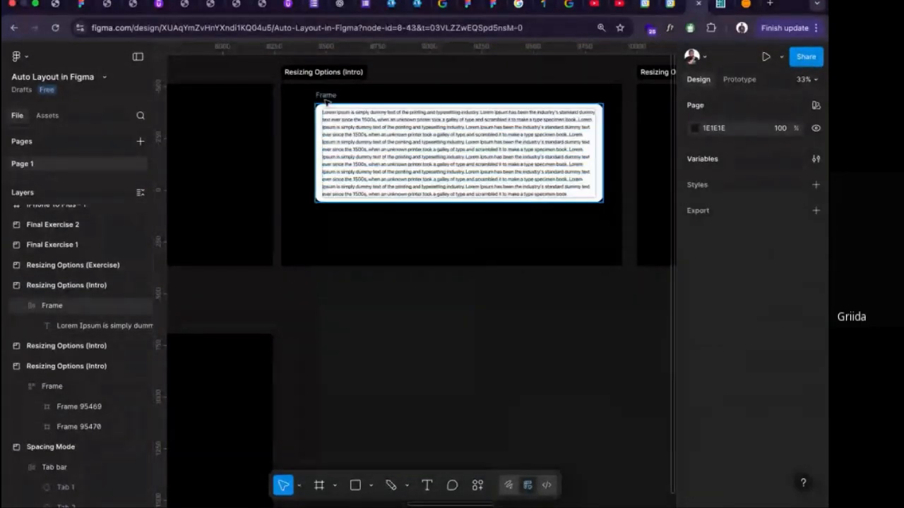
Move the Lorem Ipsum frame down in its section to about X 165, Y 204.
{"action": "left_click", "coordinate": [325, 99]}
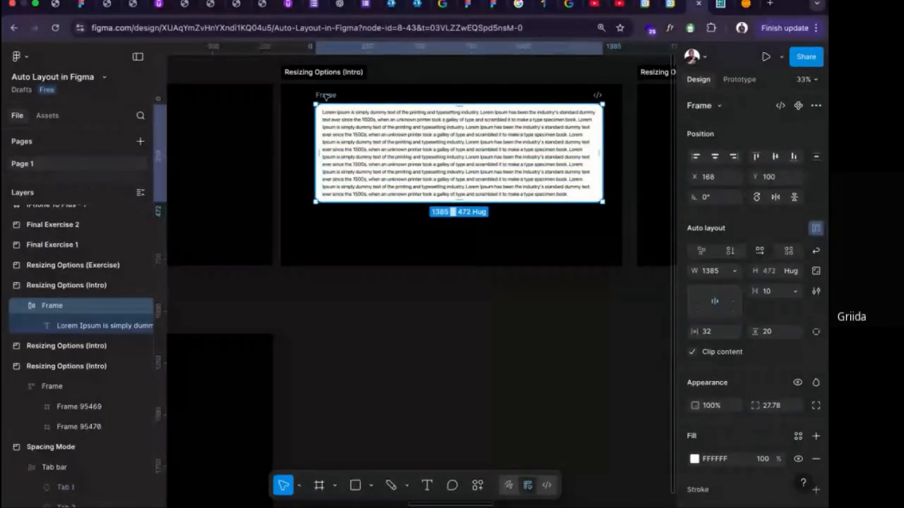
{"action": "left_click_drag", "start_coordinate": [325, 95], "coordinate": [325, 118]}
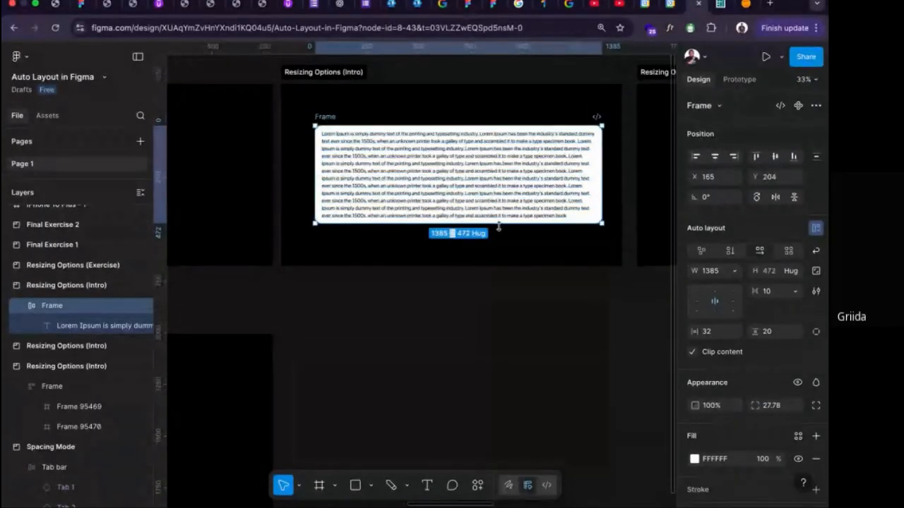
Stretch the frame to a fixed height of about 549, and undo a trial narrowing to about 1184 wide.
{"action": "left_click_drag", "start_coordinate": [498, 229], "coordinate": [499, 239]}
{"action": "left_click_drag", "start_coordinate": [601, 198], "coordinate": [559, 194]}
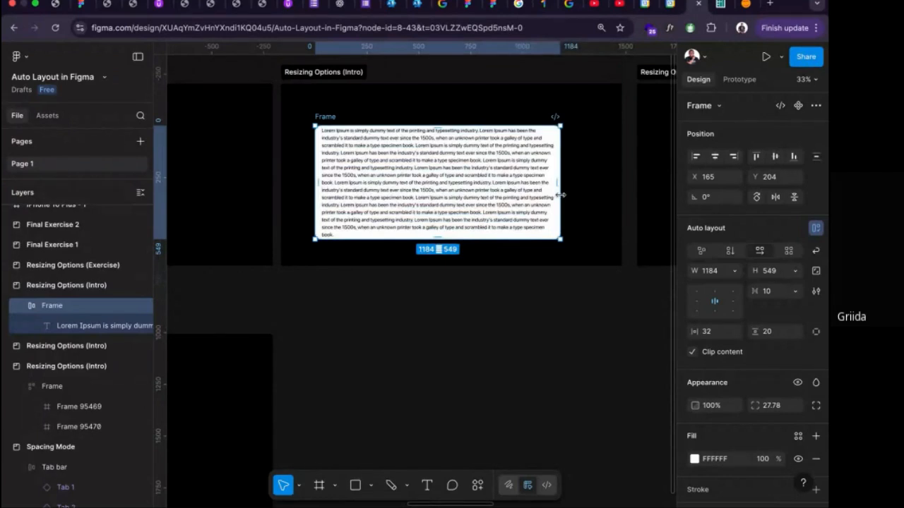
{"action": "key", "text": "super+z"}
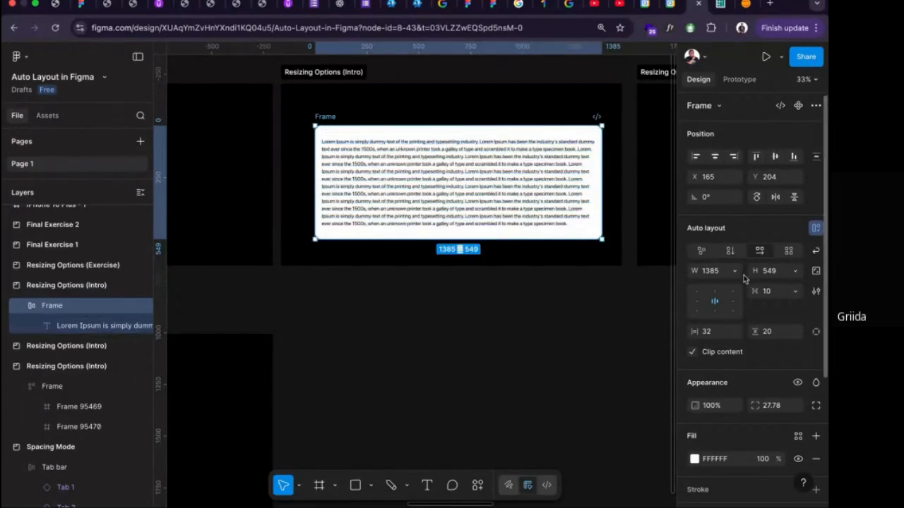
Set the Lorem Ipsum frame's height to Hug contents and resize its width through several sizes to about 1256.
{"action": "left_click", "coordinate": [795, 271]}
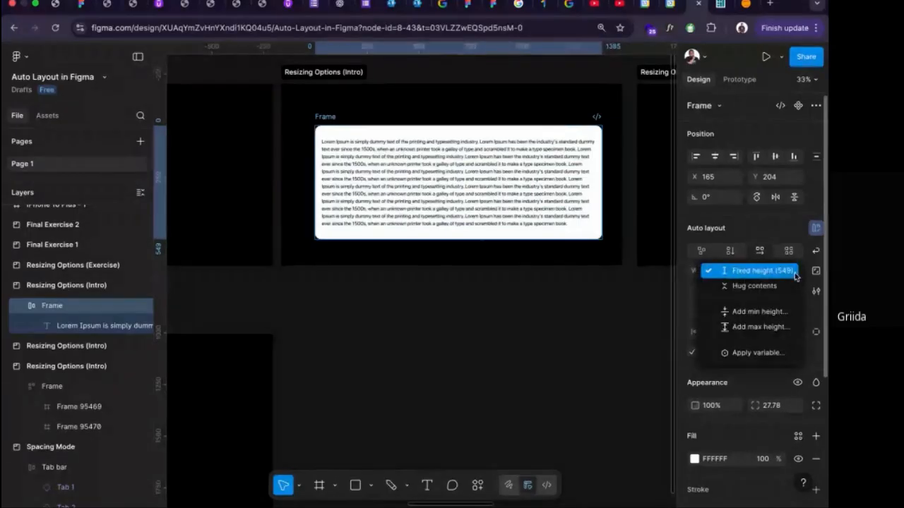
{"action": "left_click", "coordinate": [757, 286]}
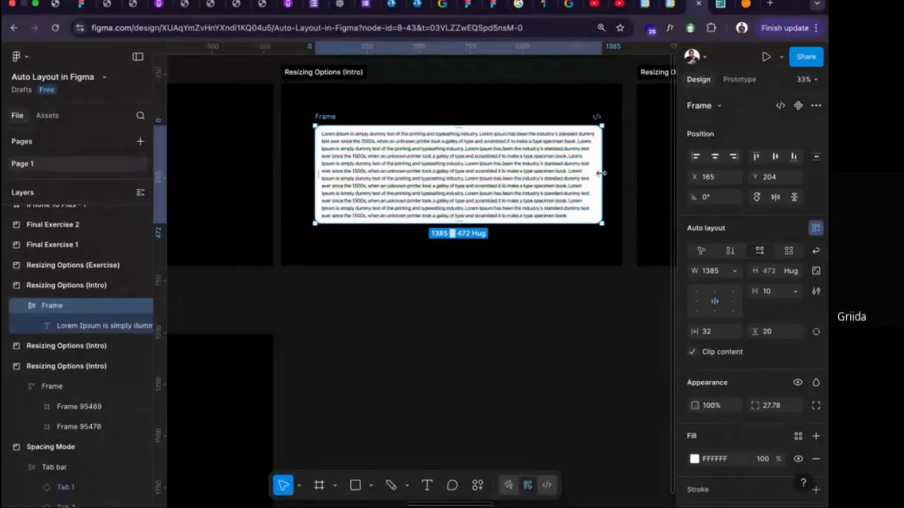
{"action": "left_click_drag", "start_coordinate": [601, 173], "coordinate": [568, 185]}
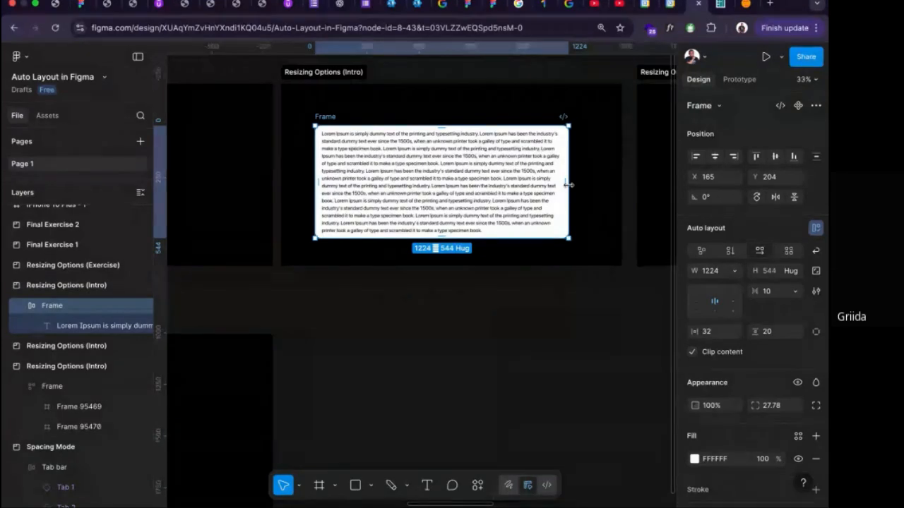
{"action": "mouse_move", "coordinate": [567, 184]}
{"action": "left_mouse_down"}
{"action": "mouse_move", "coordinate": [500, 184]}
{"action": "mouse_move", "coordinate": [448, 209]}
{"action": "mouse_move", "coordinate": [380, 223]}
{"action": "mouse_move", "coordinate": [617, 202]}
{"action": "mouse_move", "coordinate": [576, 192]}
{"action": "left_mouse_up"}
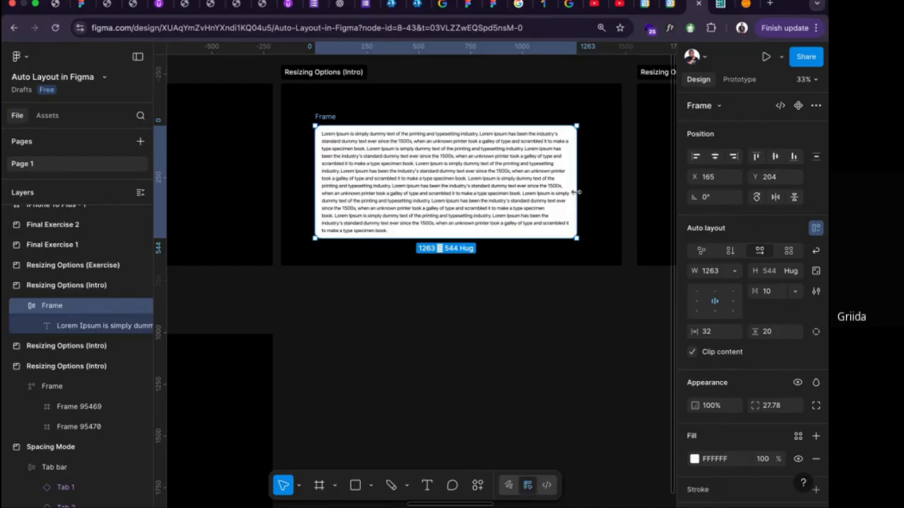
{"action": "mouse_move", "coordinate": [577, 192]}
{"action": "left_mouse_down"}
{"action": "mouse_move", "coordinate": [605, 188]}
{"action": "mouse_move", "coordinate": [529, 188]}
{"action": "mouse_move", "coordinate": [592, 185]}
{"action": "left_mouse_up"}
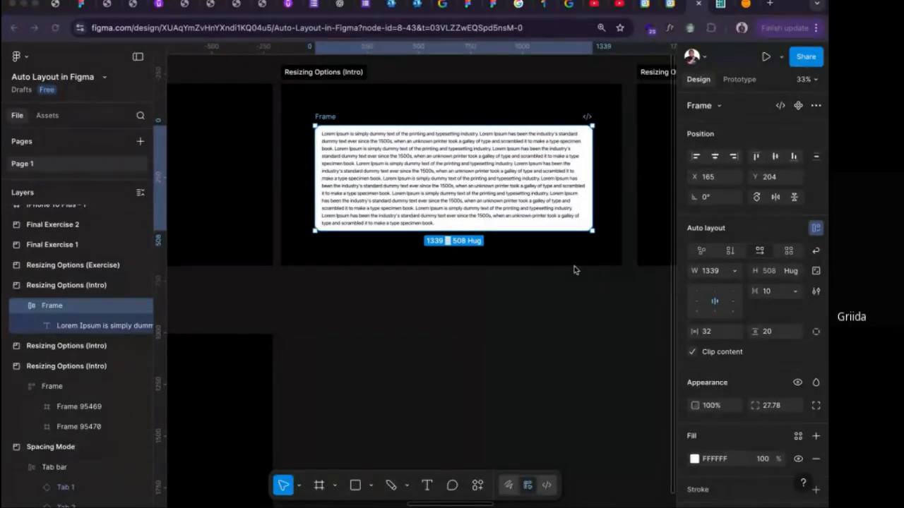
{"action": "left_click_drag", "start_coordinate": [595, 193], "coordinate": [575, 192]}
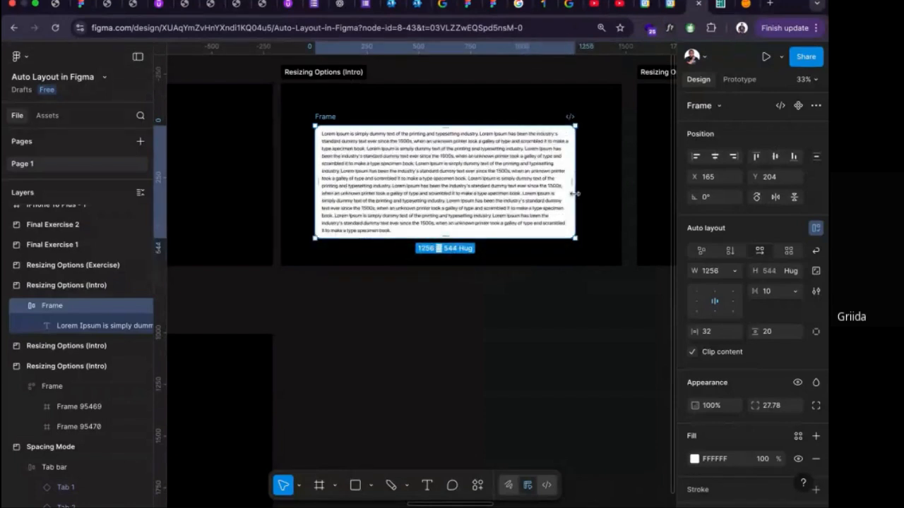
Examine the job title and date text layers of the Recent Work card in the Resizing Options (Exercise) section.
{"action": "scroll", "coordinate": [577, 196], "scroll_direction": "right", "scroll_amount": 3}
{"action": "scroll", "coordinate": [577, 196], "scroll_direction": "right", "scroll_amount": 5}
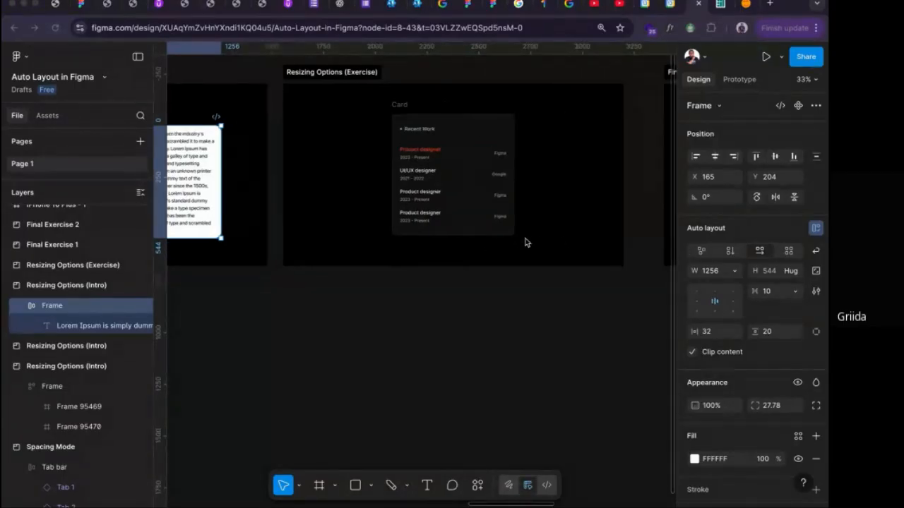
{"action": "scroll", "coordinate": [499, 233], "scroll_direction": "up", "scroll_amount": 5}
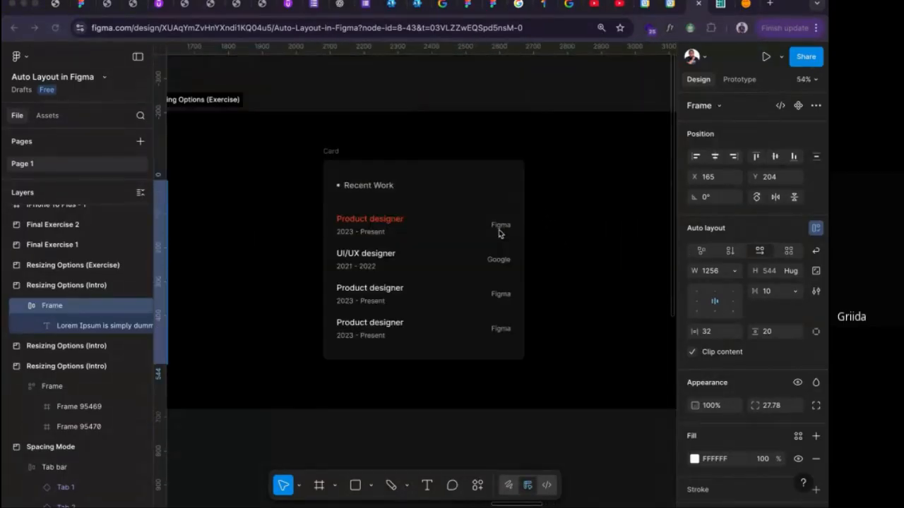
{"action": "scroll", "coordinate": [499, 233], "scroll_direction": "down", "scroll_amount": 1}
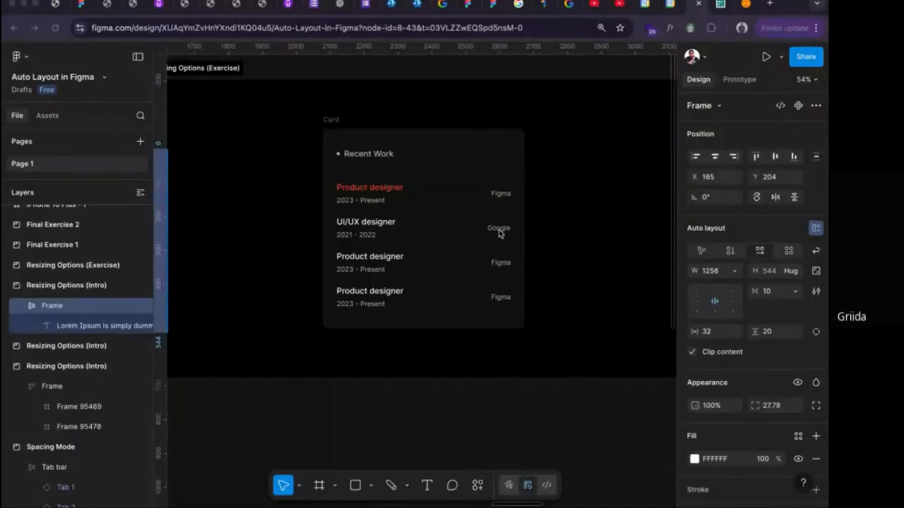
{"action": "scroll", "coordinate": [351, 237], "scroll_direction": "up", "scroll_amount": 3}
{"action": "double_click", "coordinate": [354, 235]}
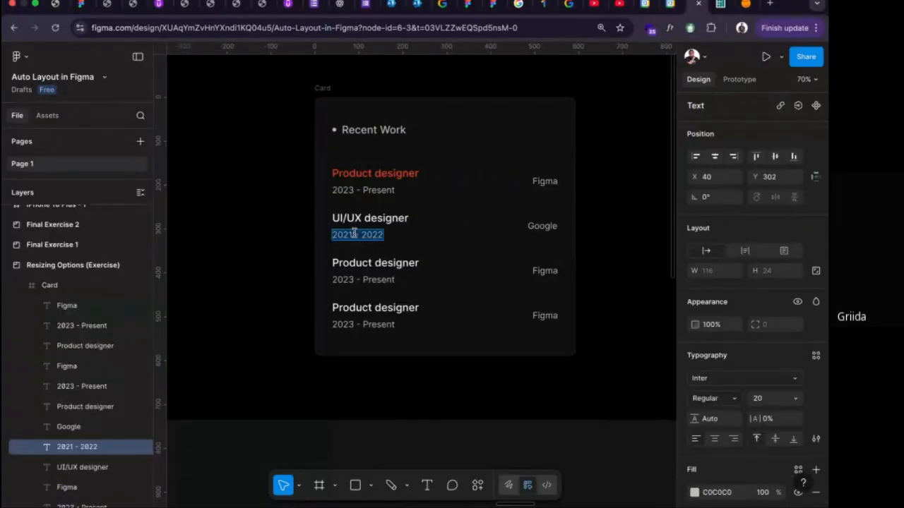
{"action": "key", "text": "Escape"}
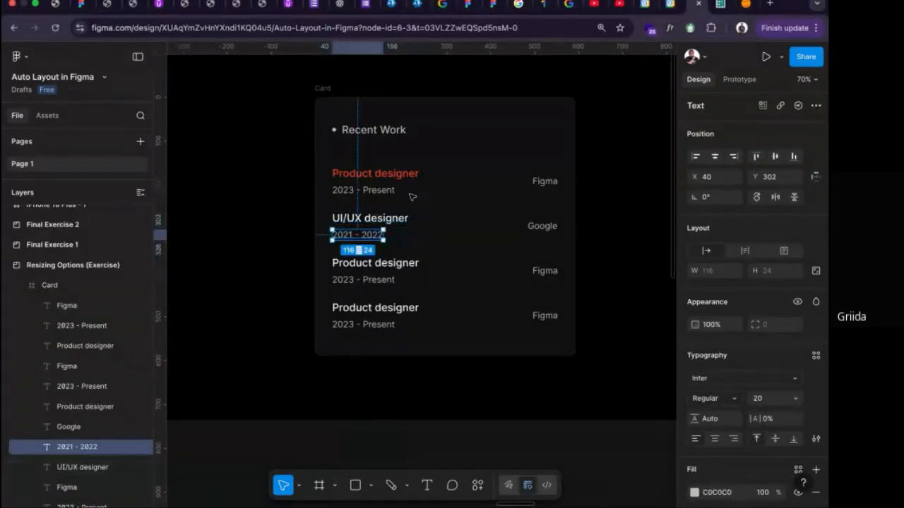
{"action": "left_click", "coordinate": [393, 173]}
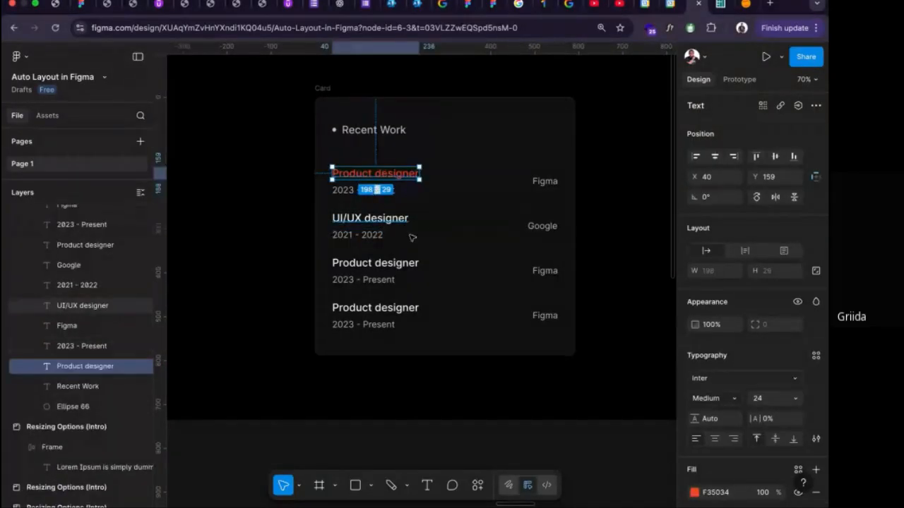
Wrap the job title and date of the fourth and third Recent Work entries each in its own vertical auto layout frame.
{"action": "left_click", "coordinate": [361, 325]}
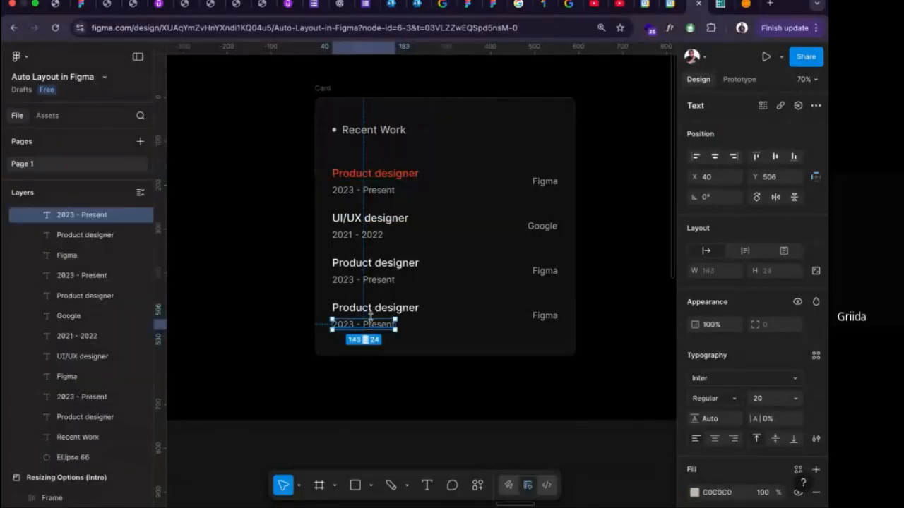
{"action": "left_click", "coordinate": [378, 311], "text": "shift"}
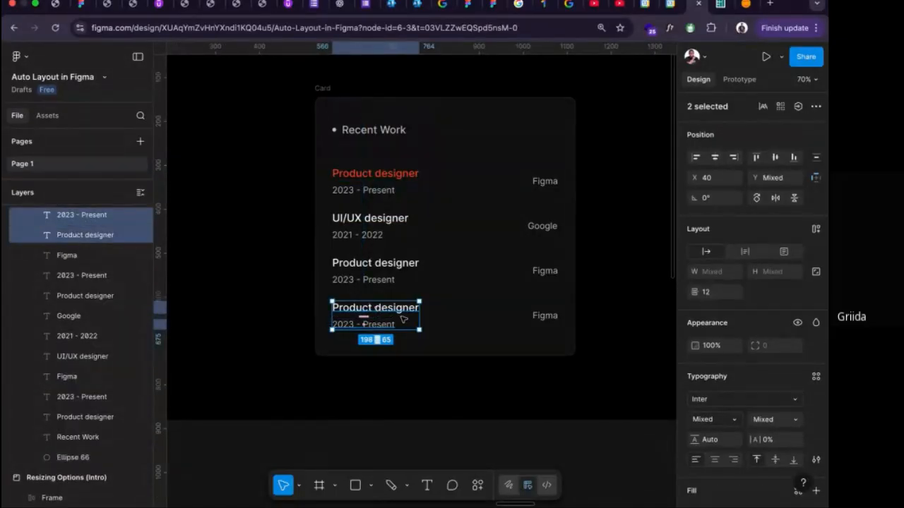
{"action": "key", "text": "shift+a"}
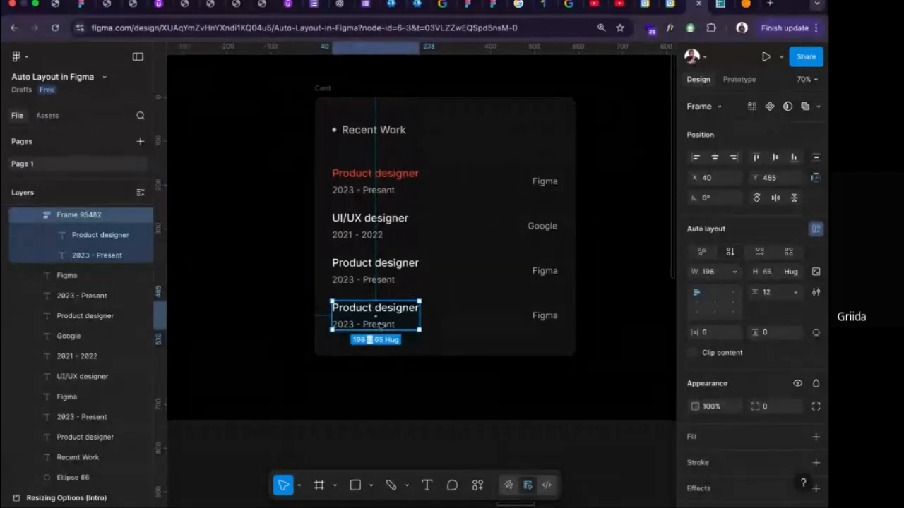
{"action": "left_click", "coordinate": [381, 282]}
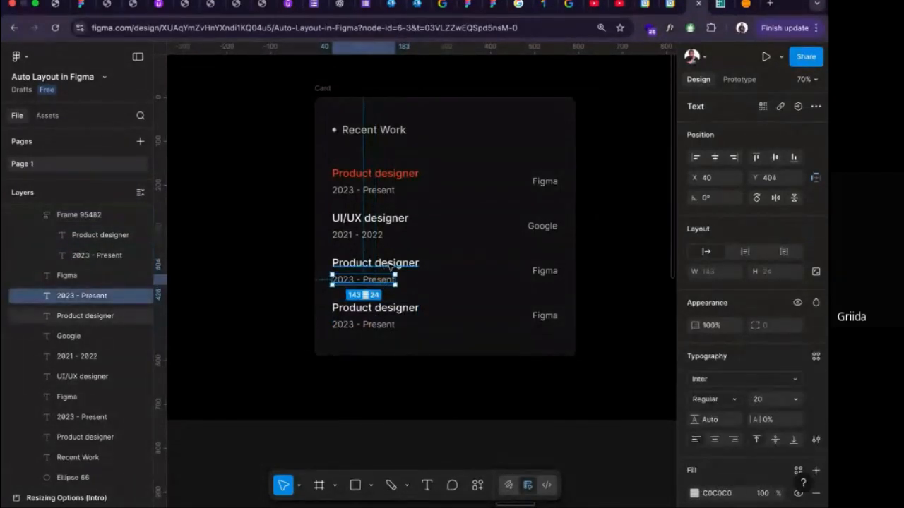
{"action": "left_click", "coordinate": [387, 264], "text": "shift"}
{"action": "key", "text": "shift+a"}
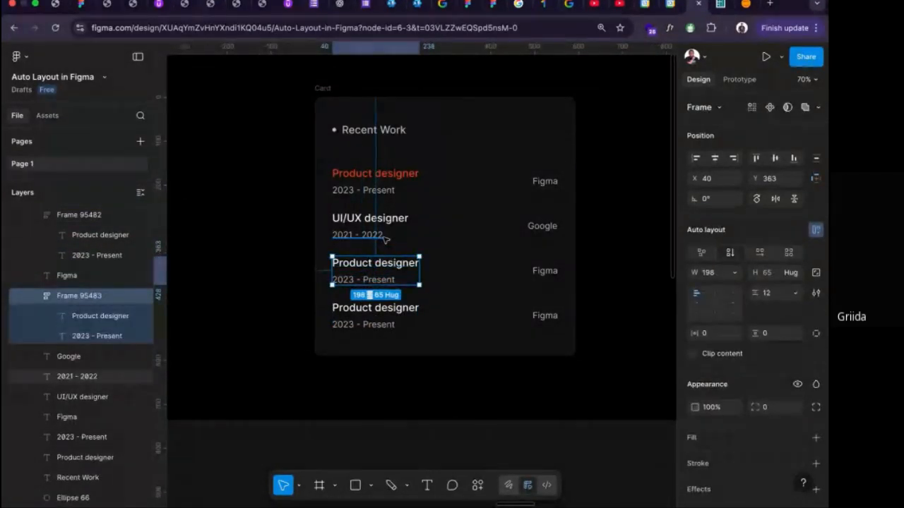
Wrap the UI/UX designer title with its date, and the red Product designer title with its date, in separate auto layout frames.
{"action": "left_click", "coordinate": [381, 237]}
{"action": "left_click", "coordinate": [388, 219], "text": "shift"}
{"action": "key", "text": "shift+a"}
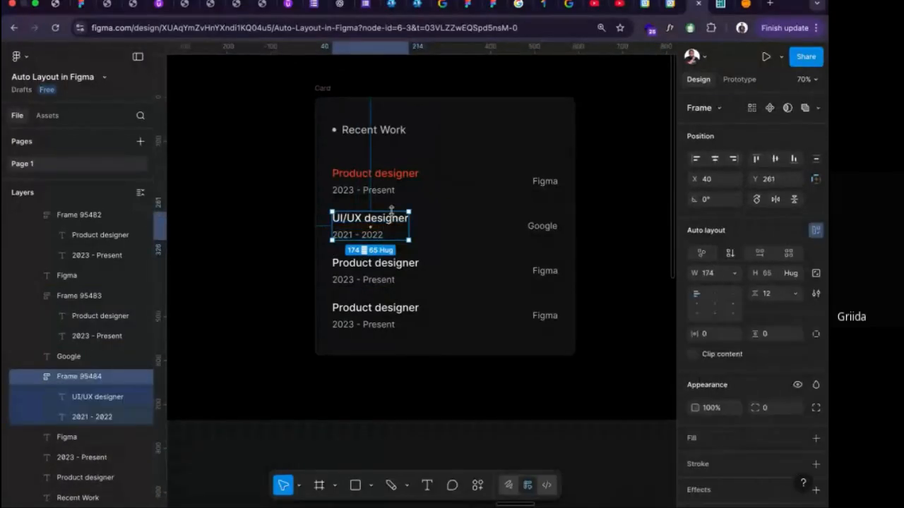
{"action": "left_click", "coordinate": [381, 190]}
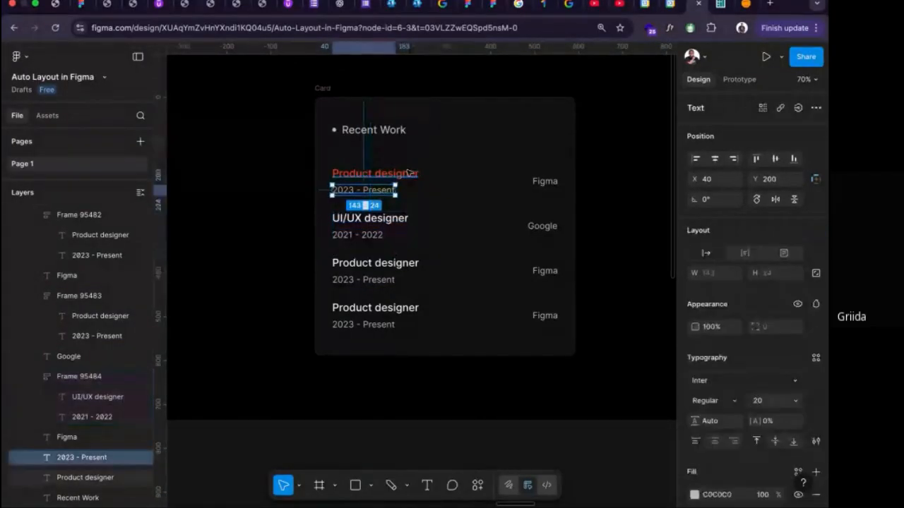
{"action": "left_click", "coordinate": [408, 173], "text": "shift"}
{"action": "key", "text": "shift+a"}
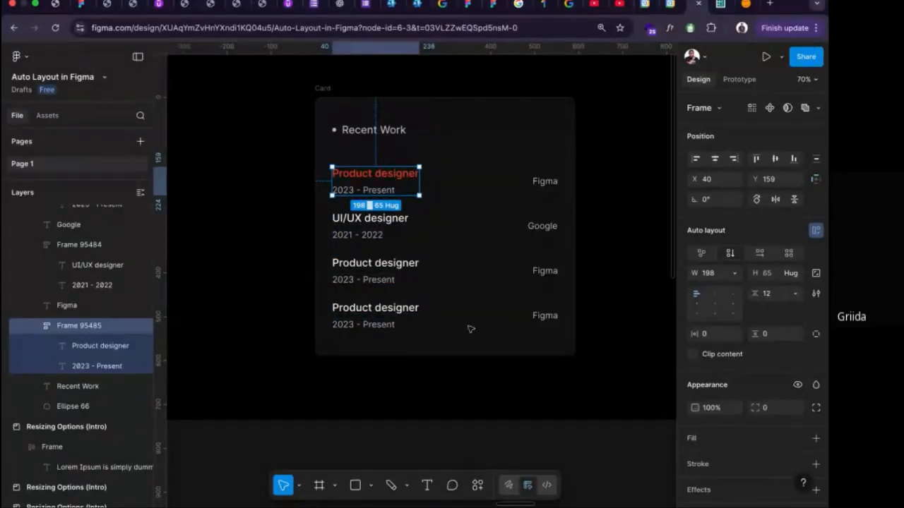
Examine each title-and-date frame alongside its company name, going from the lowest entry to the uppermost.
{"action": "left_click", "coordinate": [386, 315]}
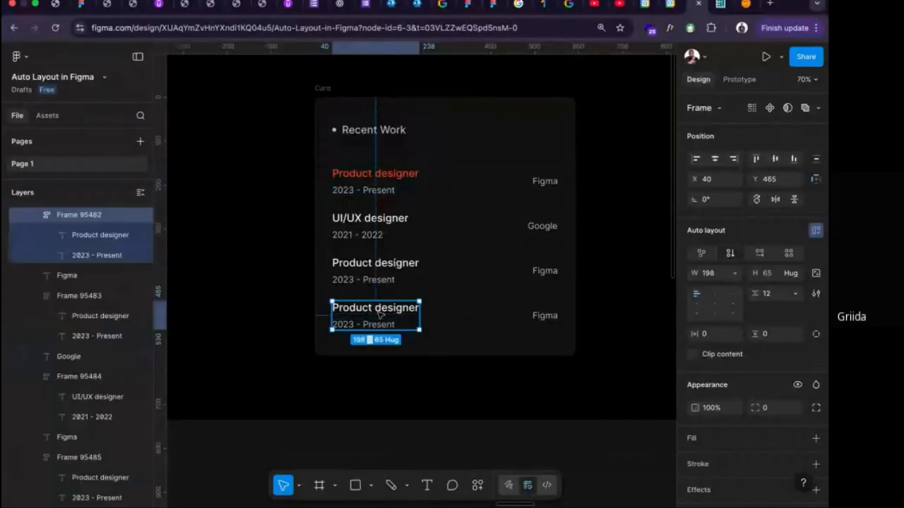
{"action": "left_click", "coordinate": [540, 314]}
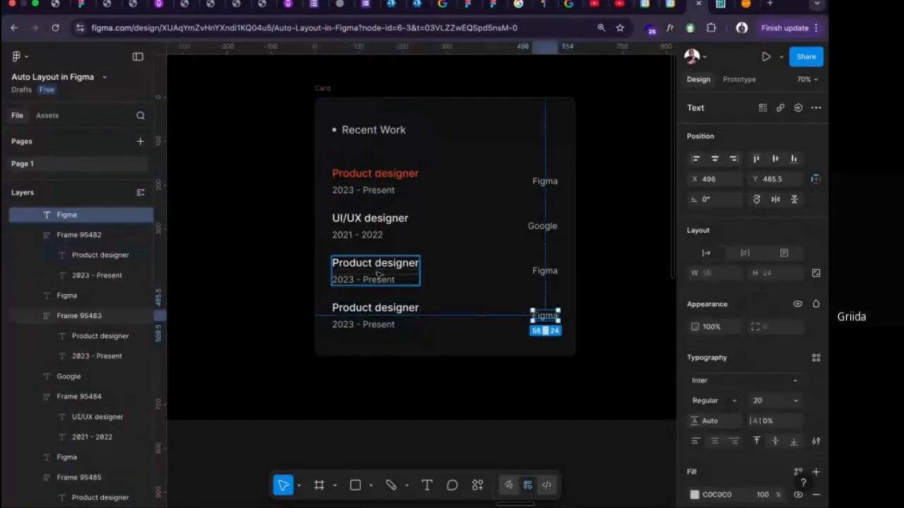
{"action": "left_click", "coordinate": [381, 271]}
{"action": "left_click", "coordinate": [545, 271]}
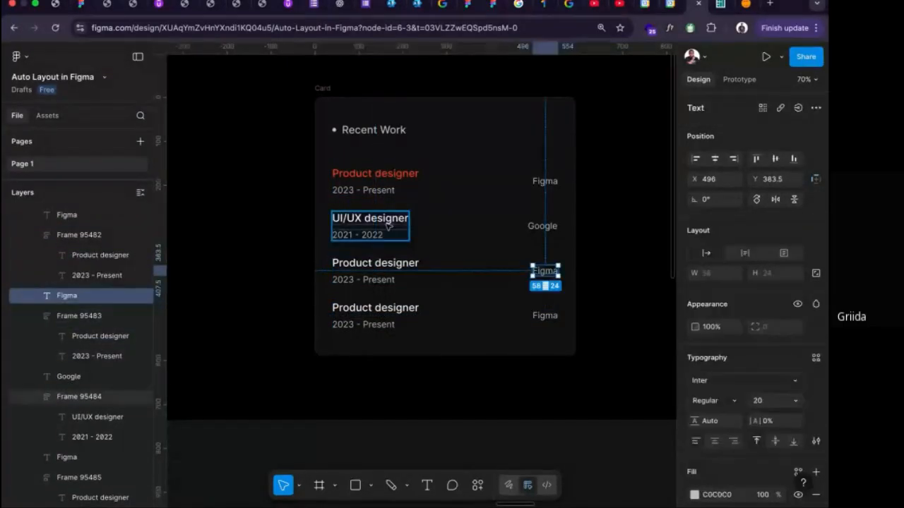
{"action": "left_click", "coordinate": [399, 228]}
{"action": "left_click", "coordinate": [542, 226]}
{"action": "left_click", "coordinate": [406, 192]}
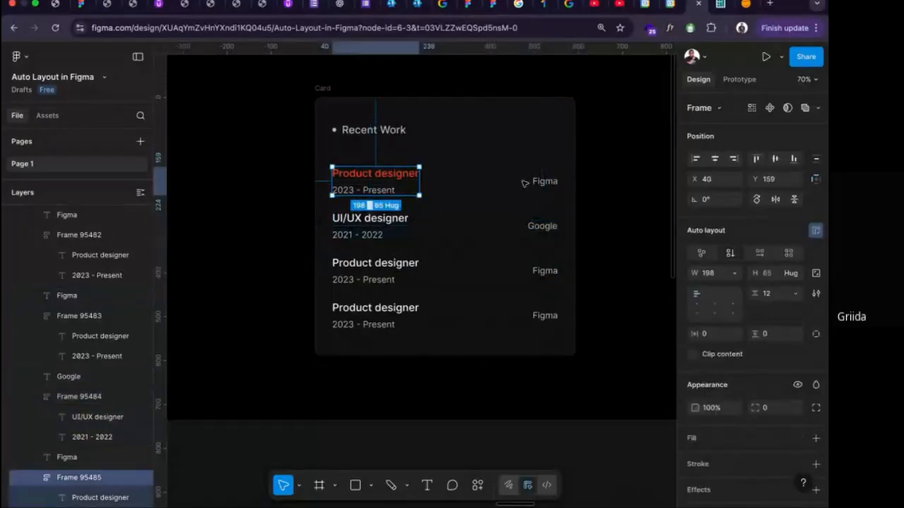
{"action": "left_click", "coordinate": [538, 182]}
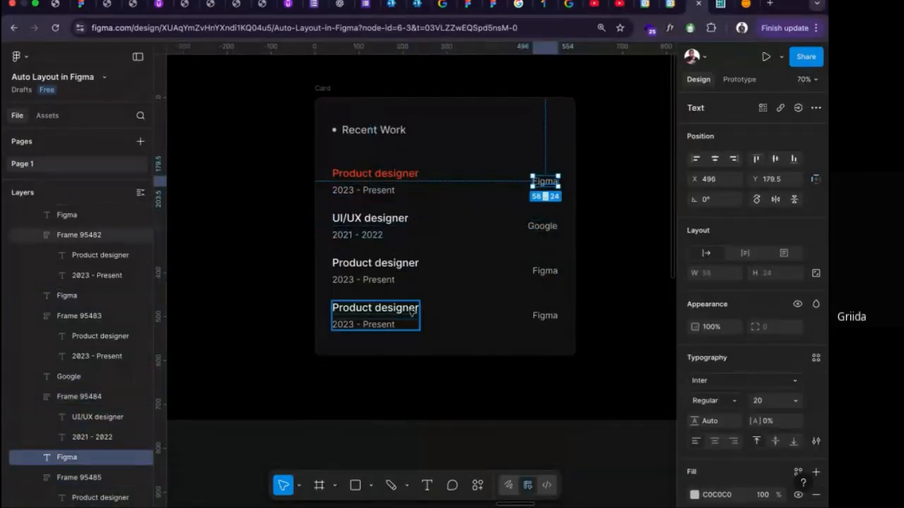
Combine the title-and-date frame and company name of the fourth and third entries into a horizontal auto layout row each.
{"action": "left_click", "coordinate": [413, 313]}
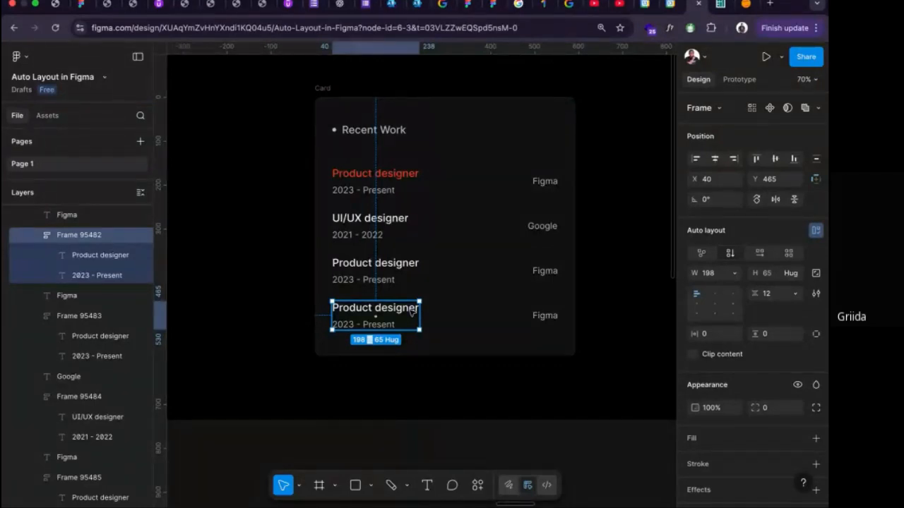
{"action": "left_click", "coordinate": [543, 317], "text": "shift"}
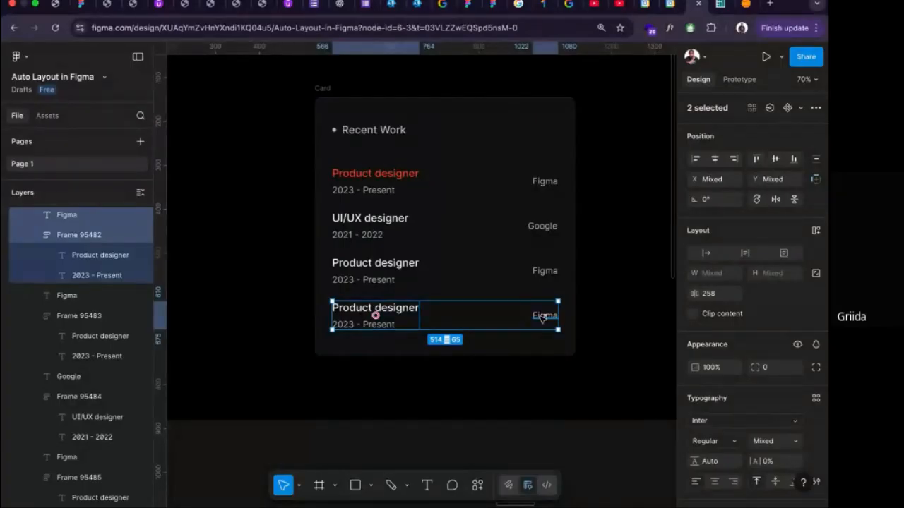
{"action": "key", "text": "shift+a"}
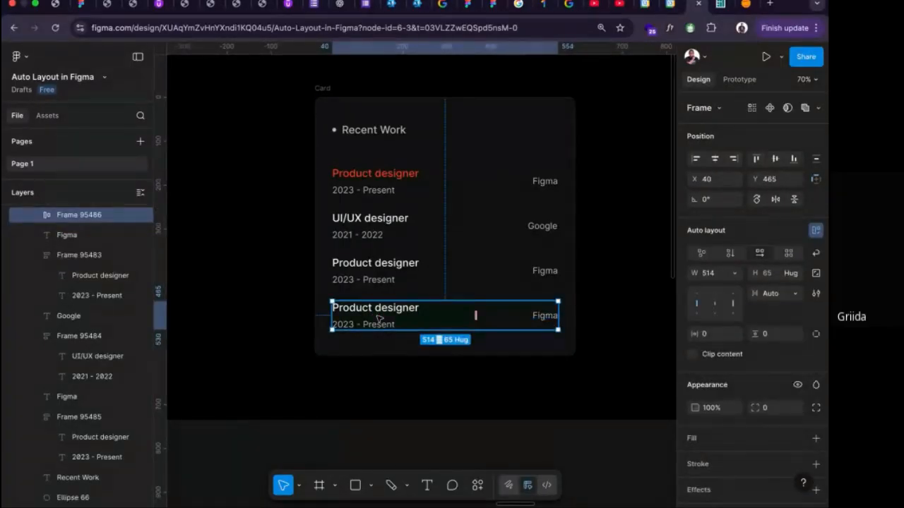
{"action": "double_click", "coordinate": [380, 320]}
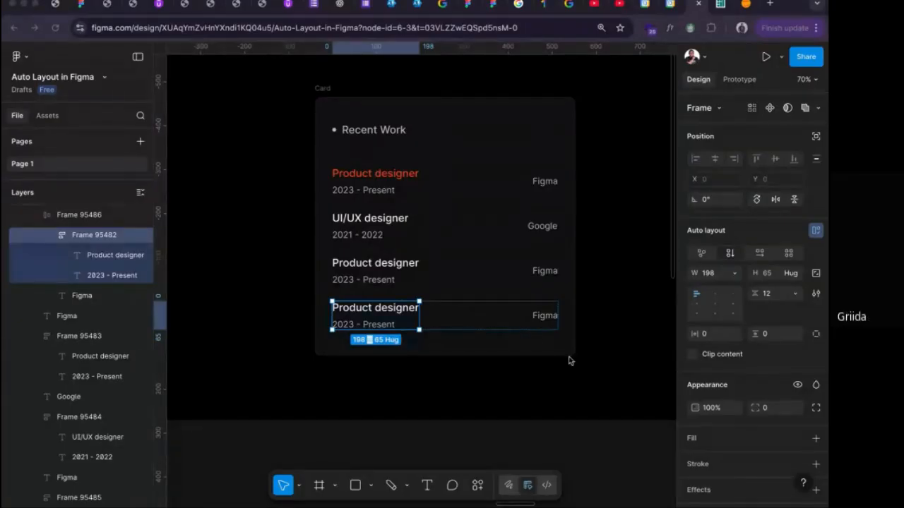
{"action": "left_click", "coordinate": [378, 276]}
{"action": "left_click", "coordinate": [541, 272], "text": "shift"}
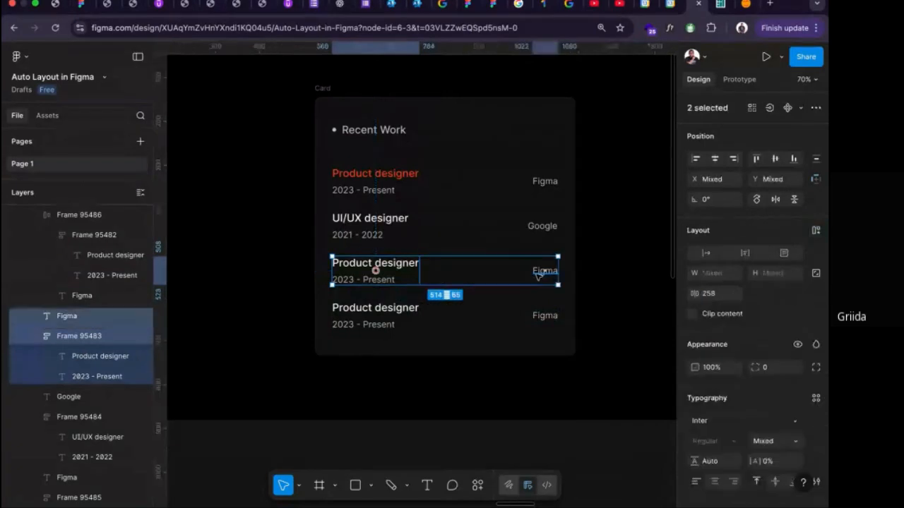
{"action": "key", "text": "shift+a"}
Combine the UI/UX designer frame with Google, and the red Product designer frame with Figma, into separate horizontal auto layout rows.
{"action": "left_click", "coordinate": [408, 238]}
{"action": "left_click", "coordinate": [540, 226], "text": "shift"}
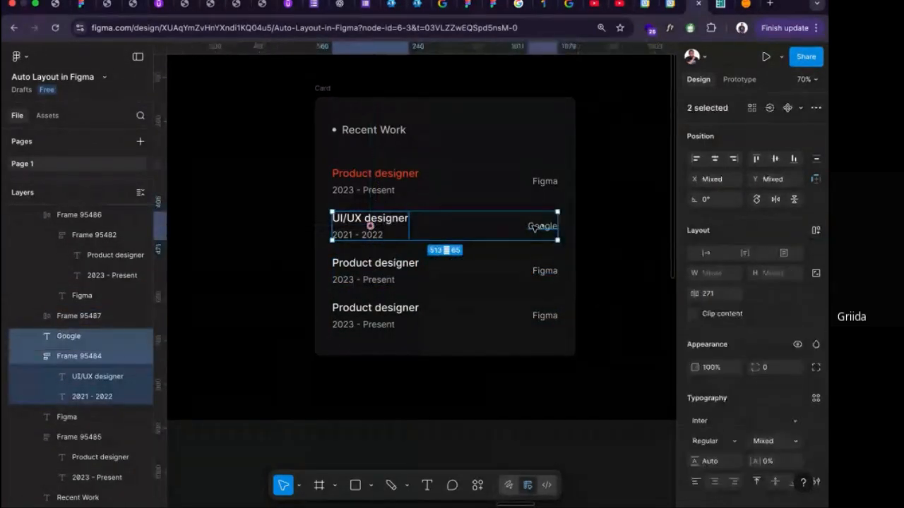
{"action": "key", "text": "shift+a"}
{"action": "left_click", "coordinate": [396, 182]}
{"action": "left_click", "coordinate": [541, 182], "text": "shift"}
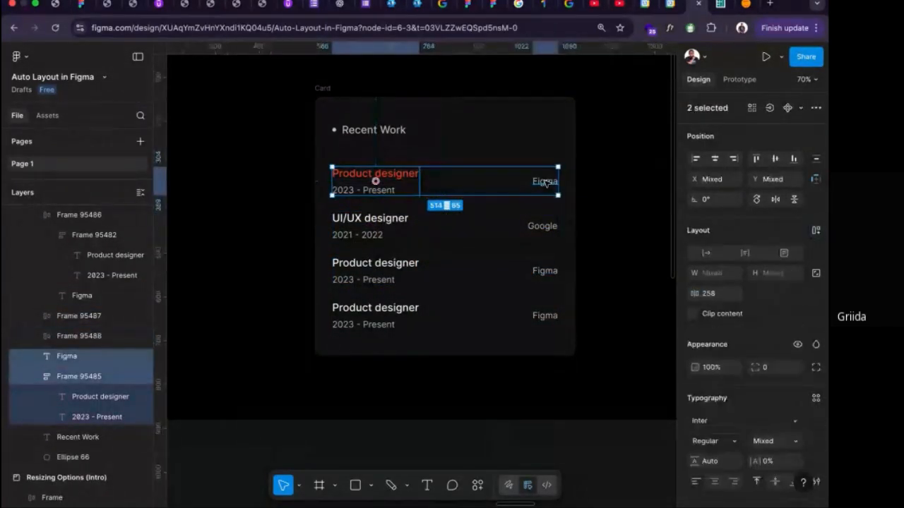
{"action": "key", "text": "shift+a"}
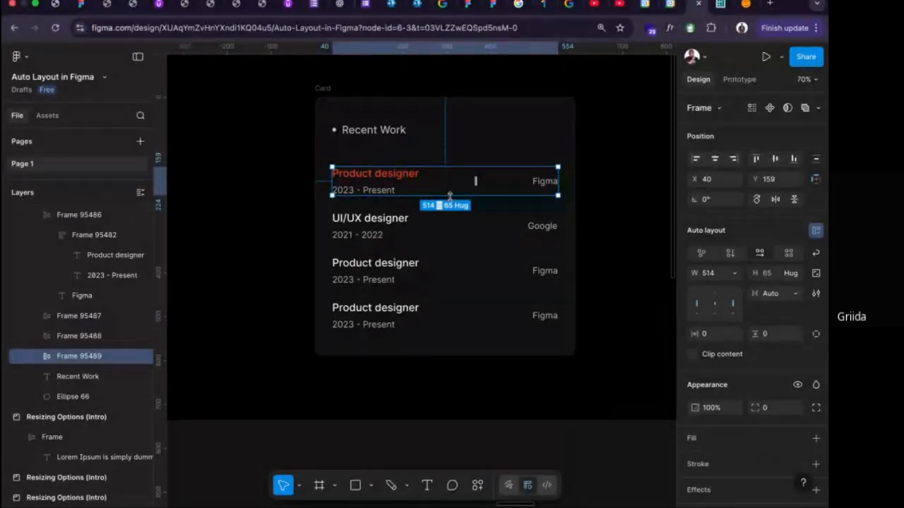
Move the UI/UX designer row slightly up, closer to the red Product designer row.
{"action": "left_click", "coordinate": [414, 233], "text": "shift"}
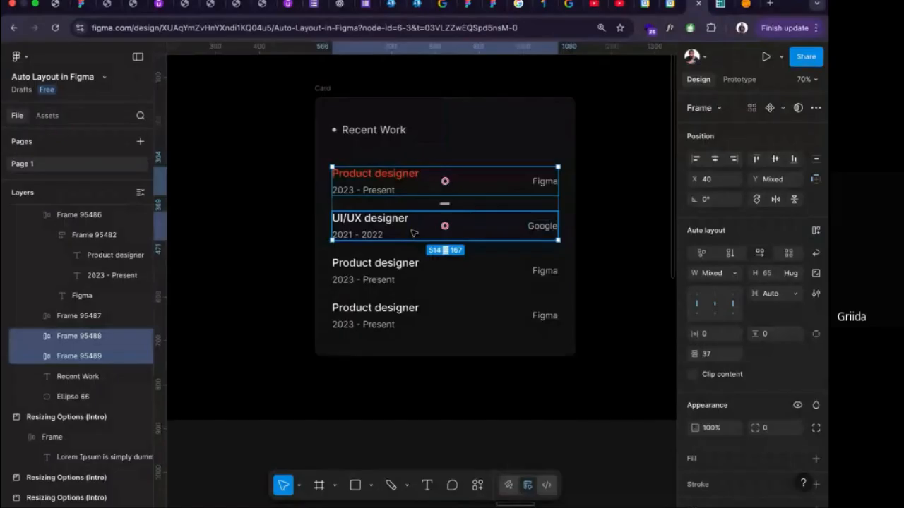
{"action": "left_click", "coordinate": [417, 189]}
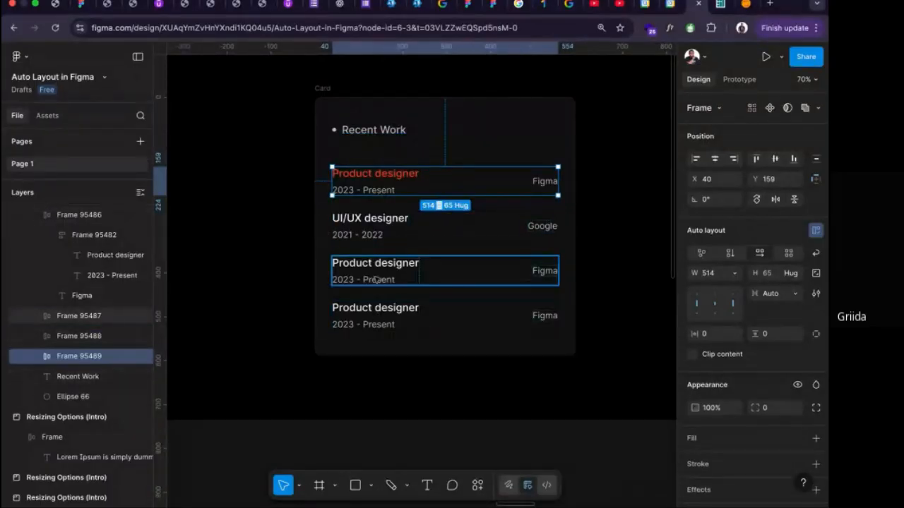
{"action": "left_click", "coordinate": [382, 234]}
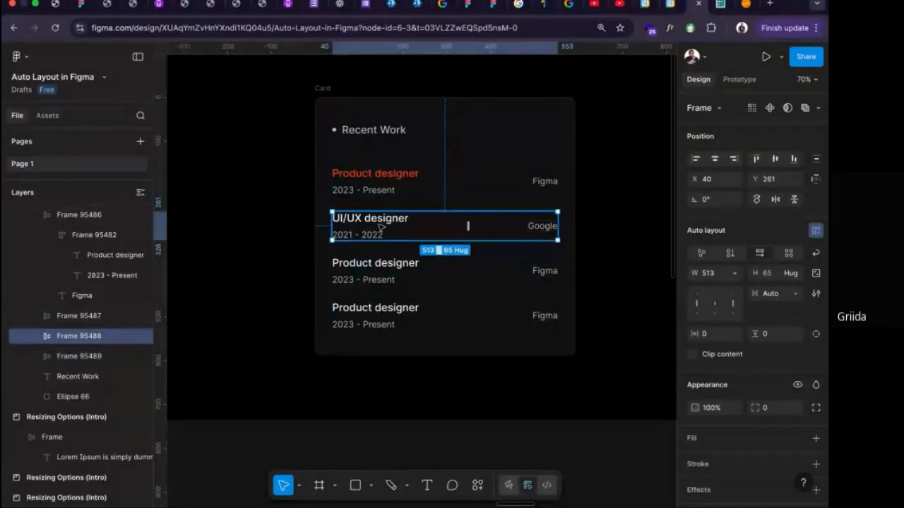
{"action": "left_click_drag", "start_coordinate": [382, 229], "coordinate": [380, 223]}
Wrap all four job rows together in one vertical auto layout frame.
{"action": "left_click", "coordinate": [381, 183]}
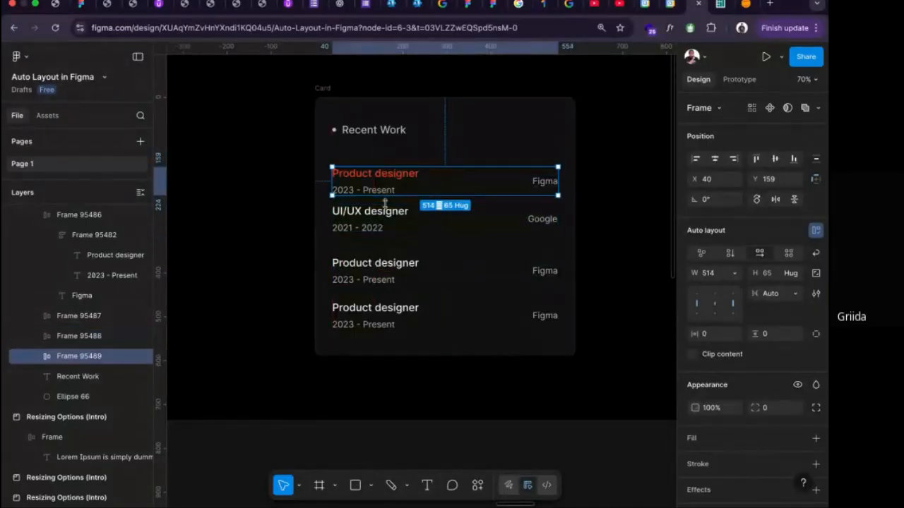
{"action": "left_click", "coordinate": [381, 219], "text": "shift"}
{"action": "left_click", "coordinate": [387, 266], "text": "shift"}
{"action": "left_click", "coordinate": [390, 315], "text": "shift"}
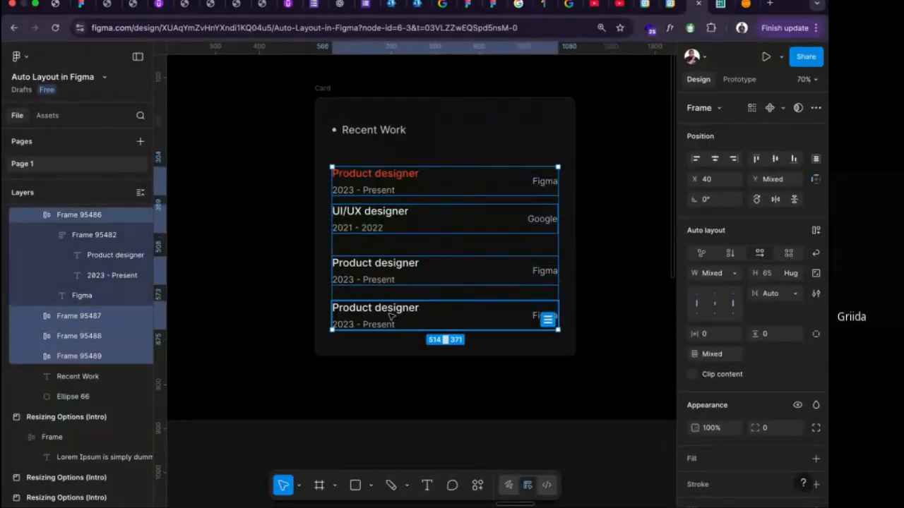
{"action": "key", "text": "shift+a"}
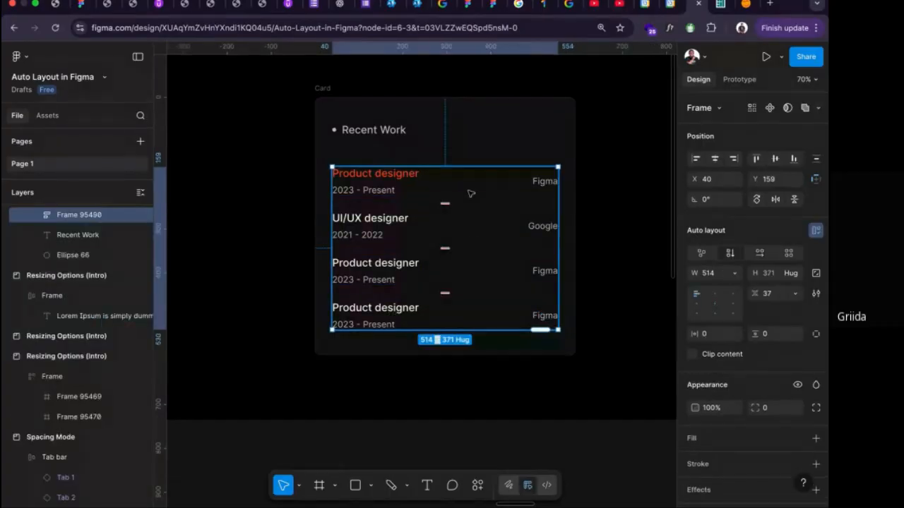
Try a vertical gap of 20 between the four job rows, and set it to 40.
{"action": "left_click", "coordinate": [774, 295]}
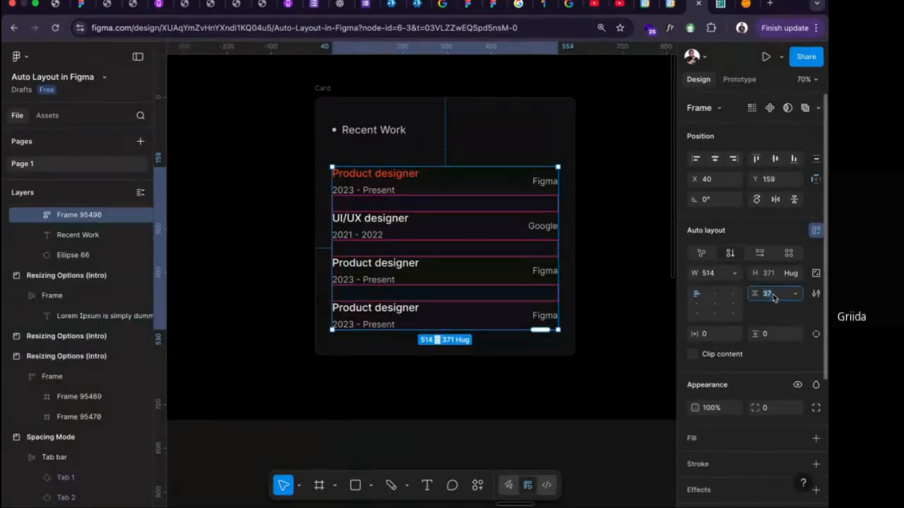
{"action": "type", "text": "20"}
{"action": "key", "text": "Return"}
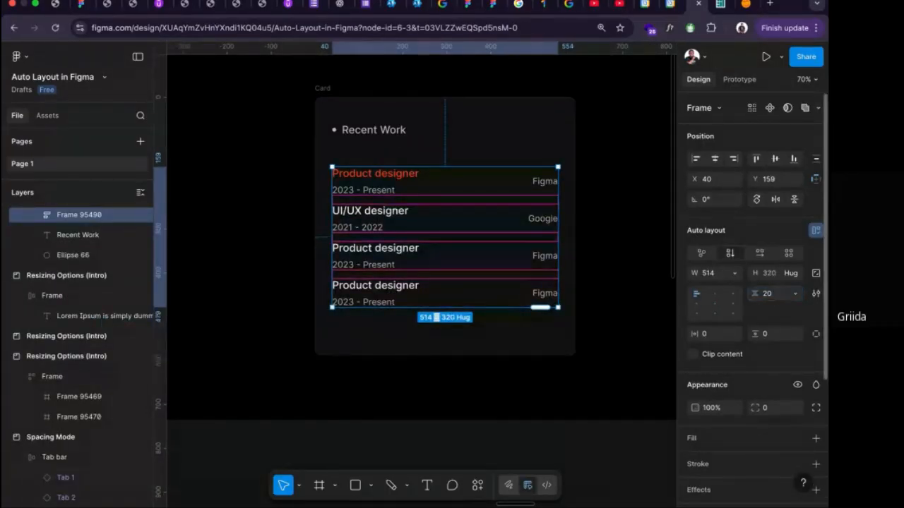
{"action": "left_click", "coordinate": [774, 295]}
{"action": "type", "text": "40"}
{"action": "key", "text": "Return"}
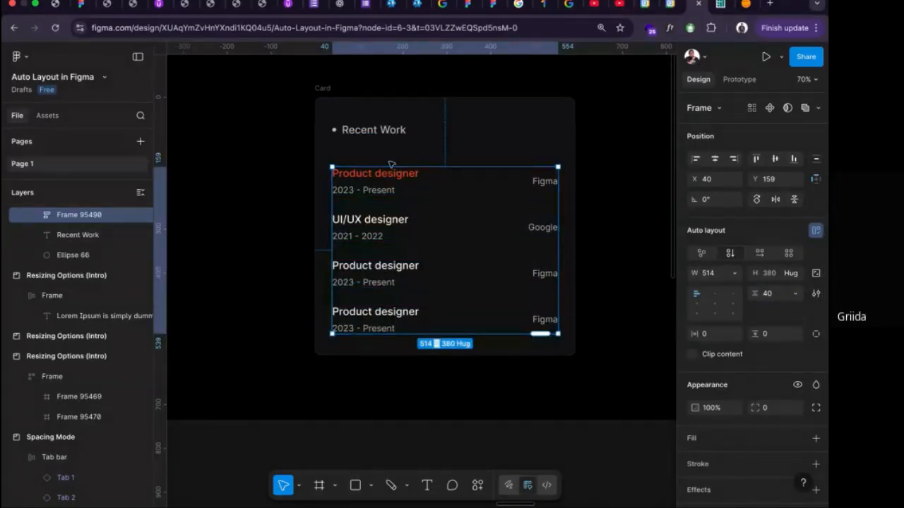
Extend the Resizing Options (Exercise) section downward to a height of about 1290.
{"action": "scroll", "coordinate": [464, 313], "scroll_direction": "down", "scroll_amount": 3}
{"action": "scroll", "coordinate": [463, 308], "scroll_direction": "down", "scroll_amount": 5}
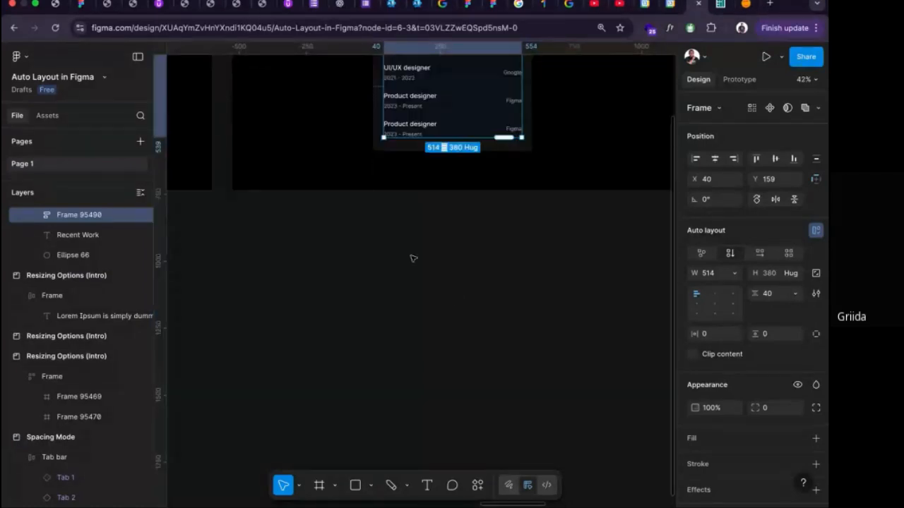
{"action": "scroll", "coordinate": [413, 258], "scroll_direction": "up", "scroll_amount": 5}
{"action": "left_click", "coordinate": [283, 141]}
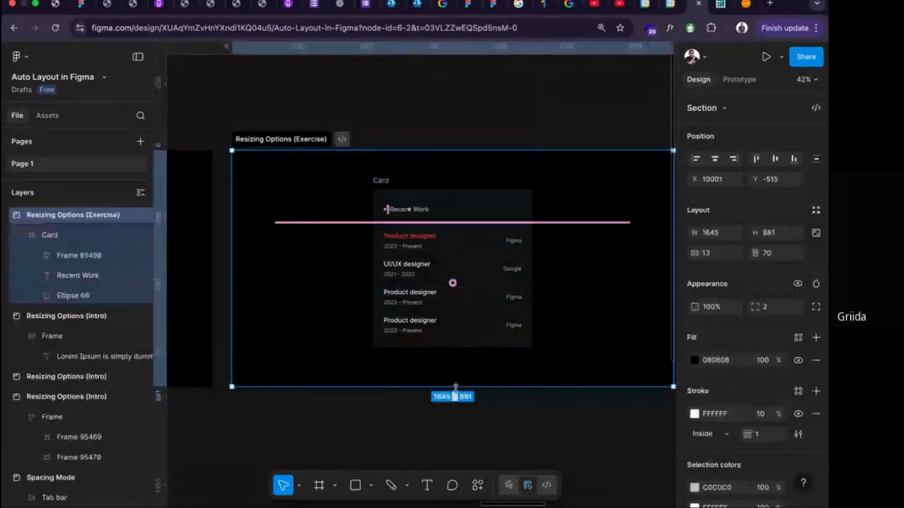
{"action": "left_click_drag", "start_coordinate": [456, 387], "coordinate": [455, 496]}
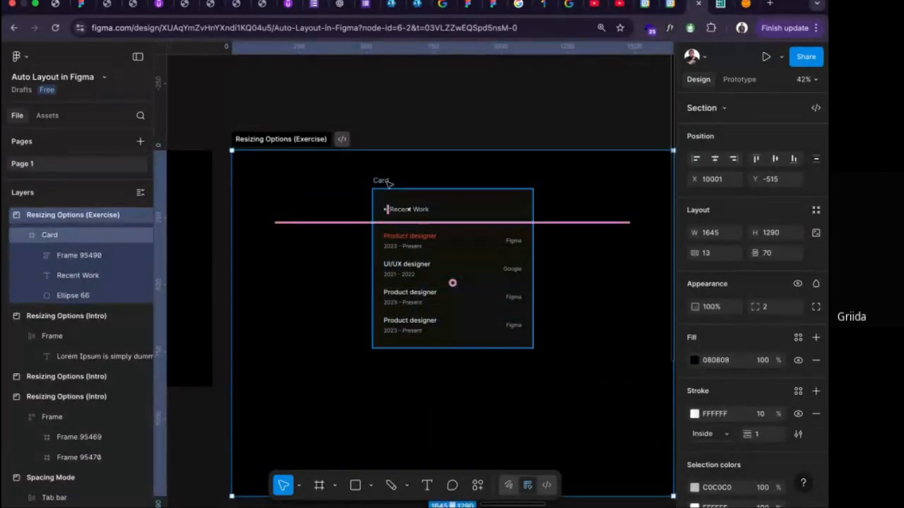
Stretch the Card frame downward to a height of about 899.
{"action": "left_click", "coordinate": [387, 182]}
{"action": "scroll", "coordinate": [495, 307], "scroll_direction": "up", "scroll_amount": 5}
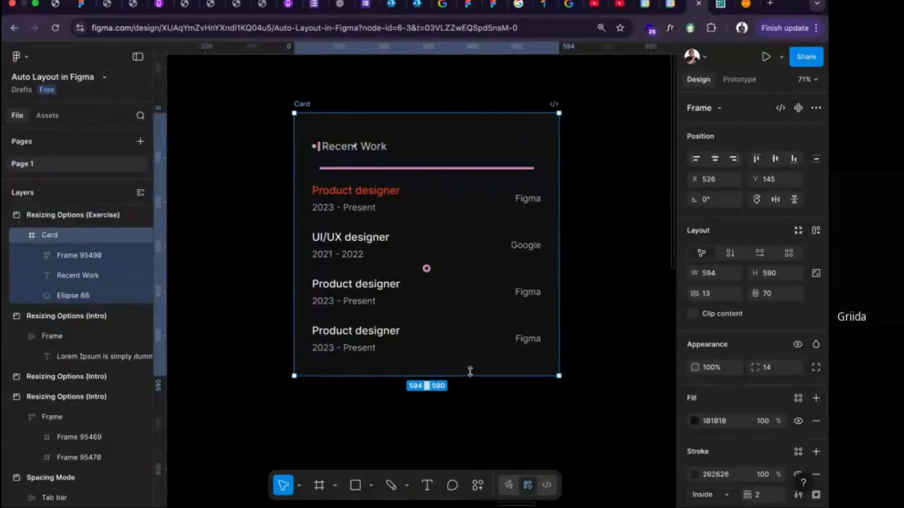
{"action": "scroll", "coordinate": [470, 370], "scroll_direction": "down", "scroll_amount": 2}
{"action": "left_click_drag", "start_coordinate": [476, 344], "coordinate": [482, 483]}
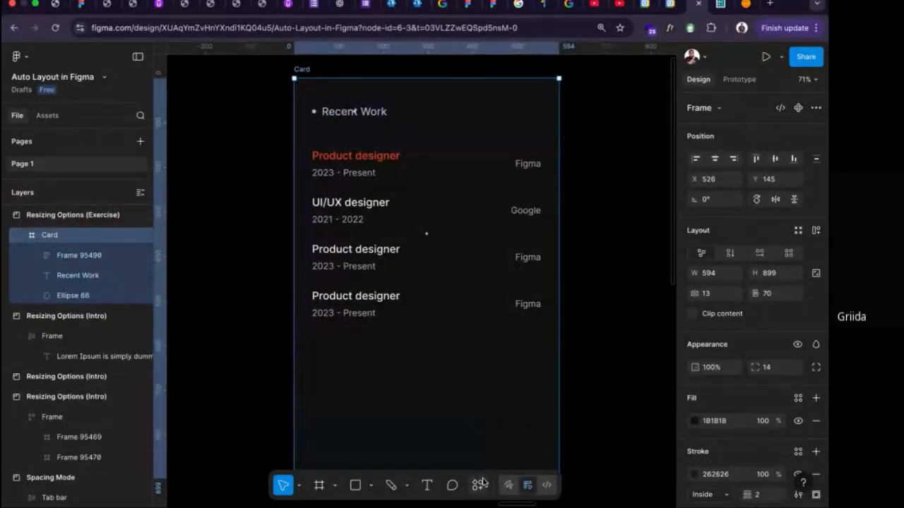
Stretch the Card frame downward to a height of about 953.
{"action": "scroll", "coordinate": [462, 404], "scroll_direction": "down", "scroll_amount": 3}
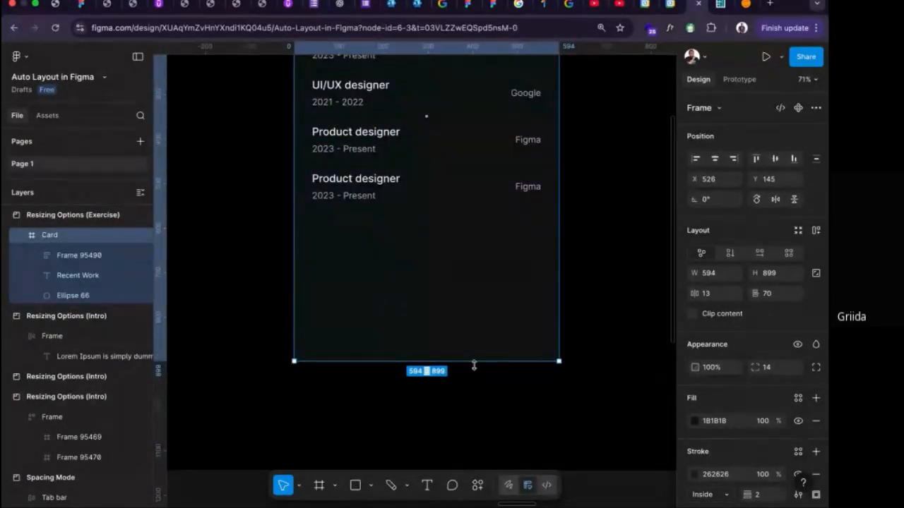
{"action": "left_click_drag", "start_coordinate": [474, 365], "coordinate": [470, 383]}
Extend the job list frame to seven rows by duplicating its rows downward with new generated content.
{"action": "left_click", "coordinate": [417, 188]}
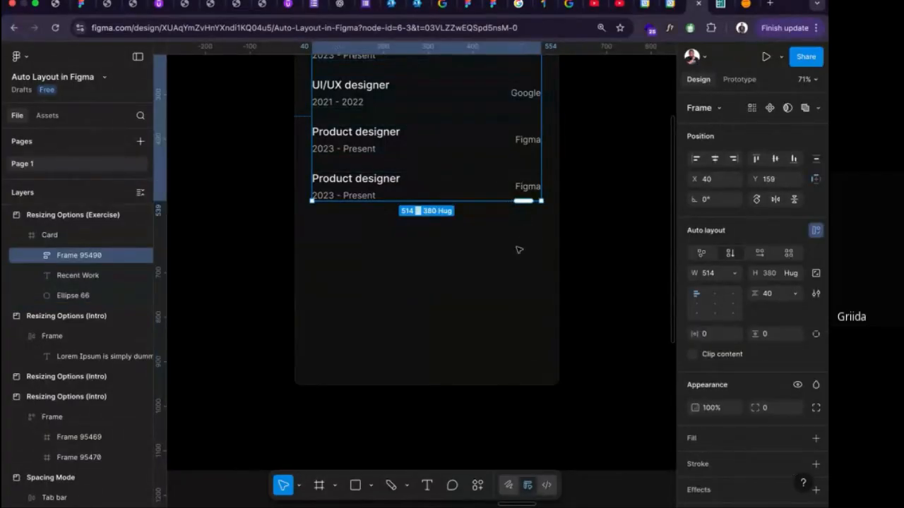
{"action": "scroll", "coordinate": [519, 250], "scroll_direction": "up", "scroll_amount": 1}
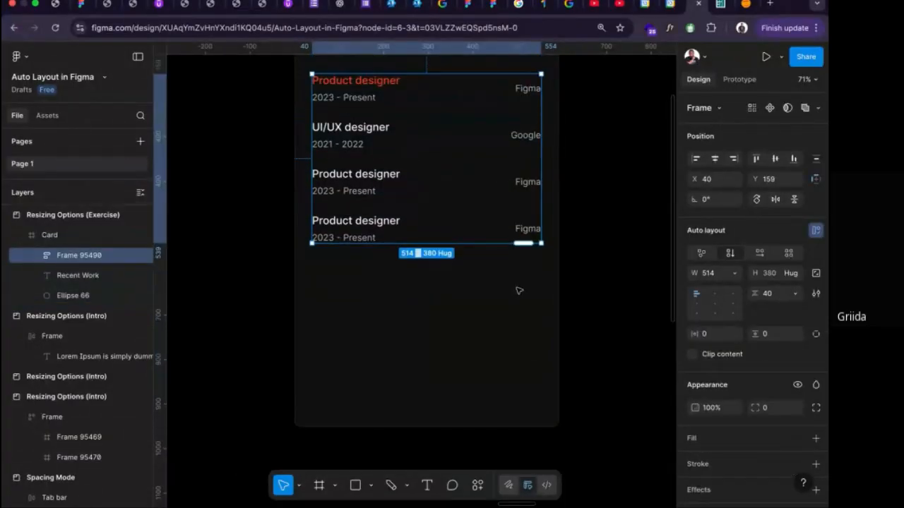
{"action": "scroll", "coordinate": [519, 291], "scroll_direction": "up", "scroll_amount": 1}
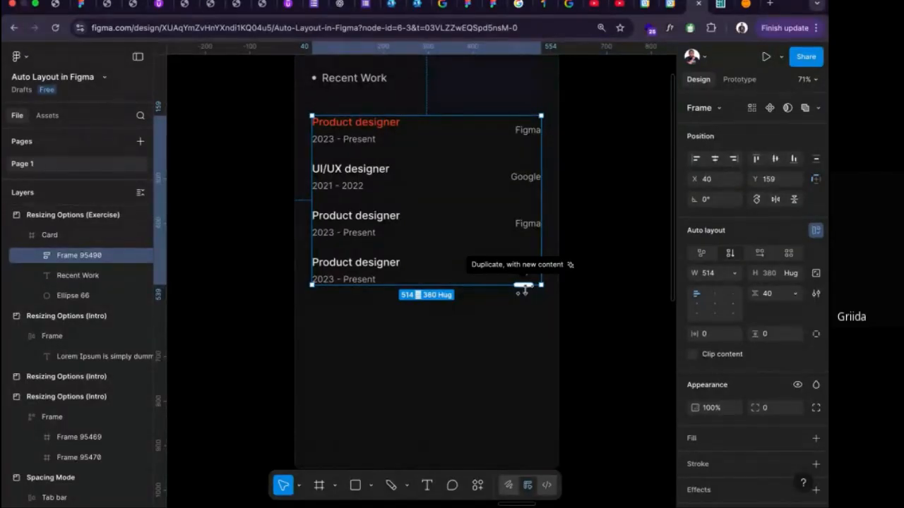
{"action": "scroll", "coordinate": [523, 282], "scroll_direction": "down", "scroll_amount": 5}
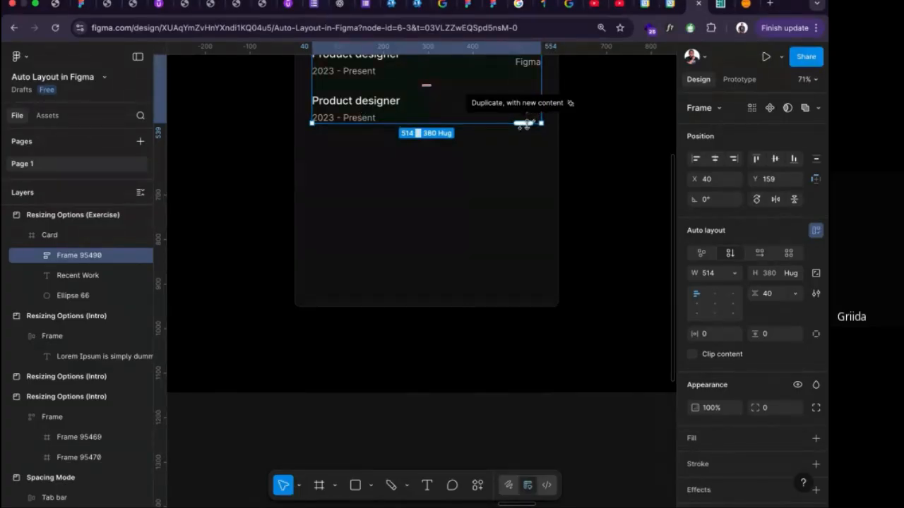
{"action": "left_click_drag", "start_coordinate": [526, 123], "coordinate": [529, 284]}
{"action": "scroll", "coordinate": [596, 277], "scroll_direction": "up", "scroll_amount": 2}
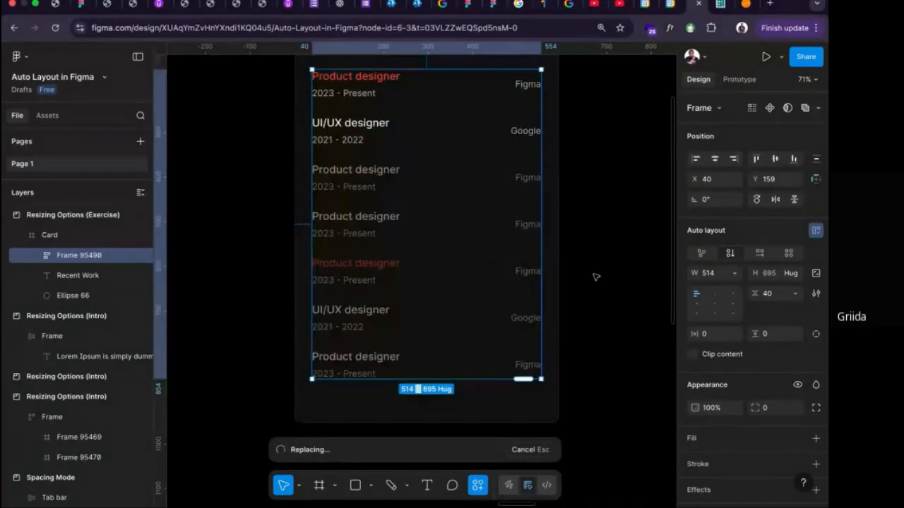
{"action": "scroll", "coordinate": [436, 282], "scroll_direction": "down", "scroll_amount": 1}
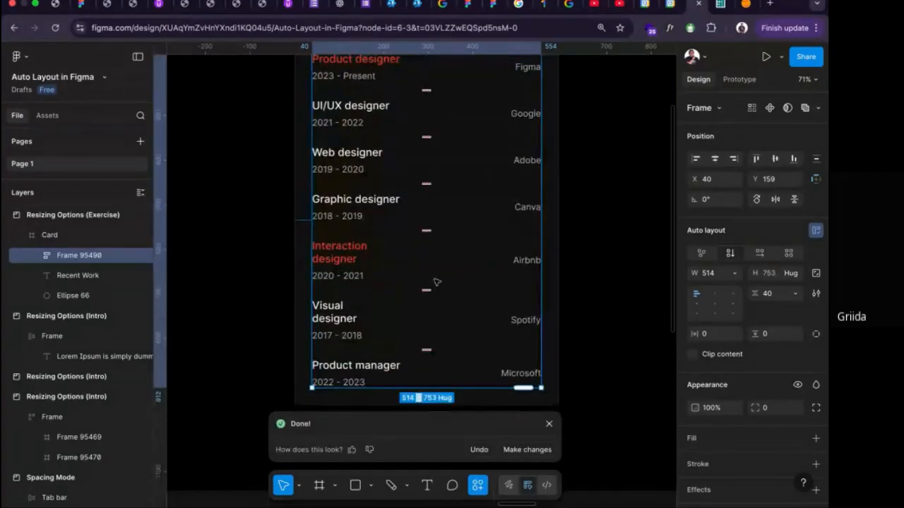
{"action": "scroll", "coordinate": [436, 282], "scroll_direction": "down", "scroll_amount": 3}
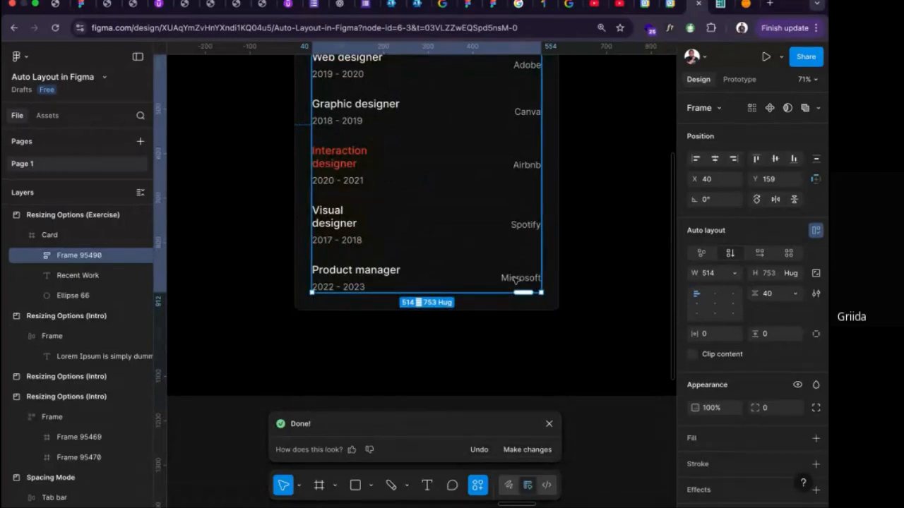
Set the Visual designer and Interaction designer titles to auto width so each fits on one line.
{"action": "left_click", "coordinate": [341, 220]}
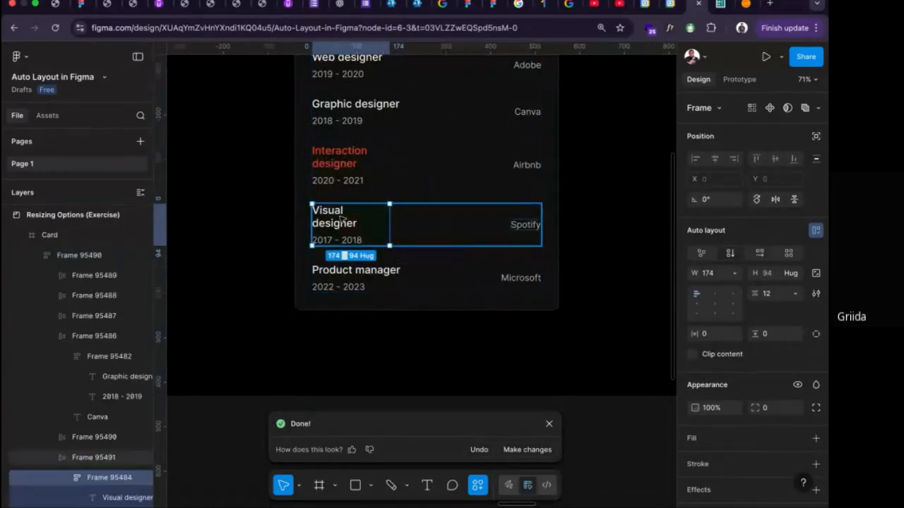
{"action": "left_click", "coordinate": [340, 220]}
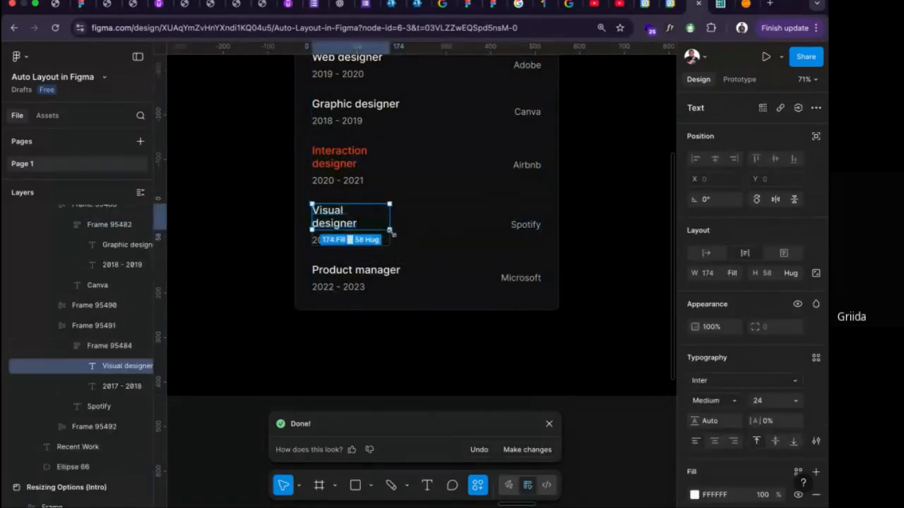
{"action": "left_click", "coordinate": [711, 253]}
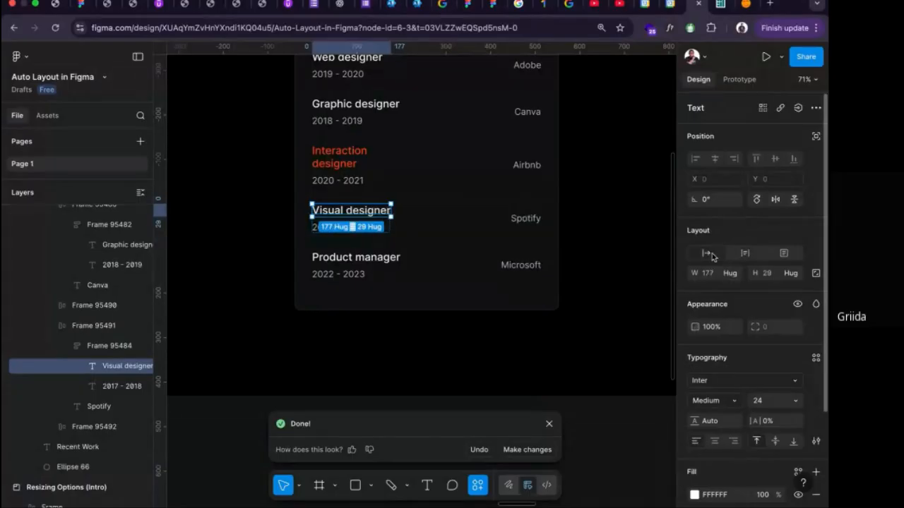
{"action": "left_click", "coordinate": [584, 217]}
{"action": "left_click", "coordinate": [327, 158]}
{"action": "left_click", "coordinate": [327, 158]}
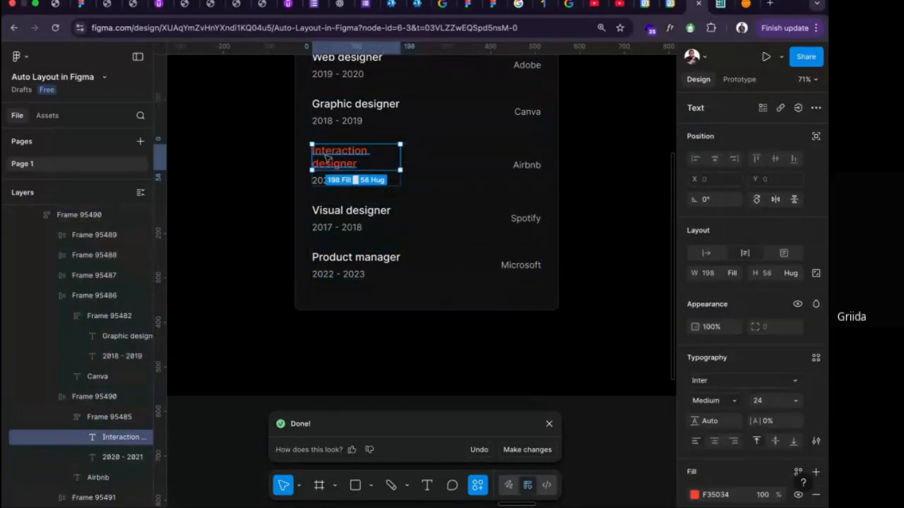
{"action": "left_click", "coordinate": [706, 253]}
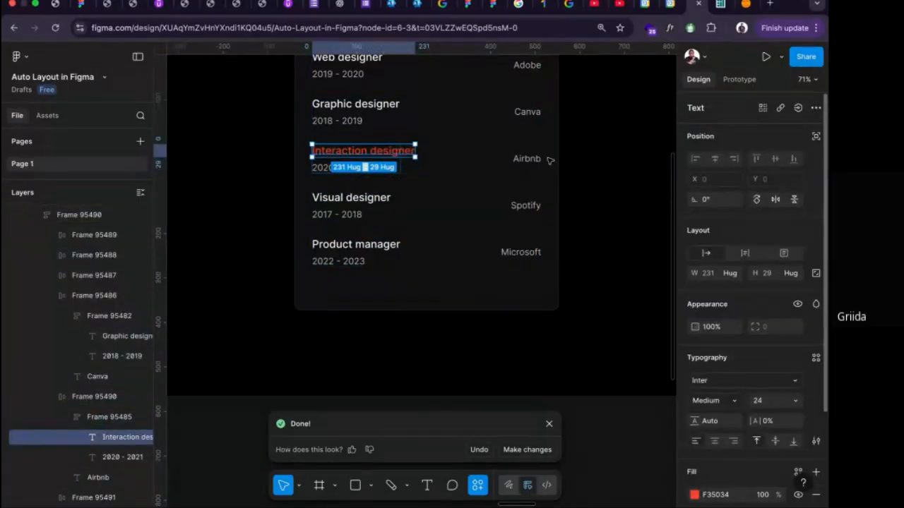
Set the width of the frame holding the Interaction designer title and its dates to hug contents.
{"action": "scroll", "coordinate": [389, 232], "scroll_direction": "up", "scroll_amount": 3}
{"action": "key", "text": "Escape"}
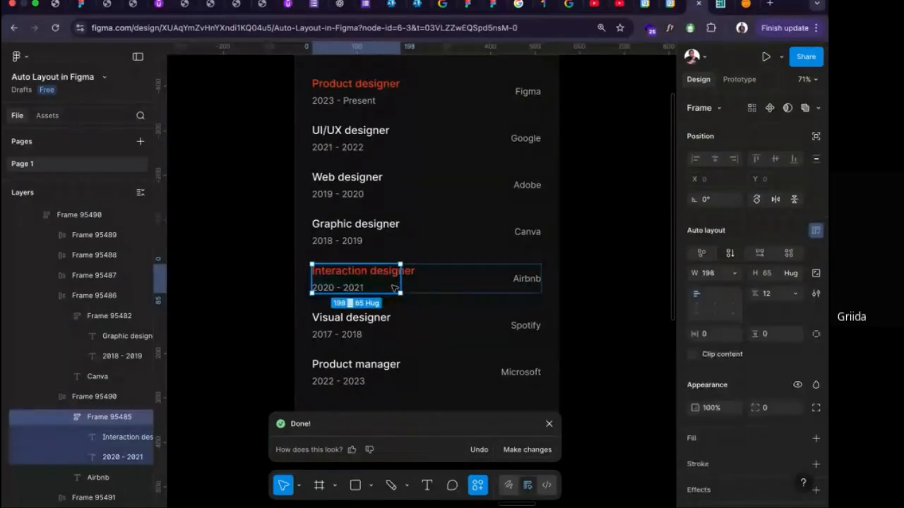
{"action": "left_click", "coordinate": [735, 276]}
{"action": "left_click", "coordinate": [725, 288]}
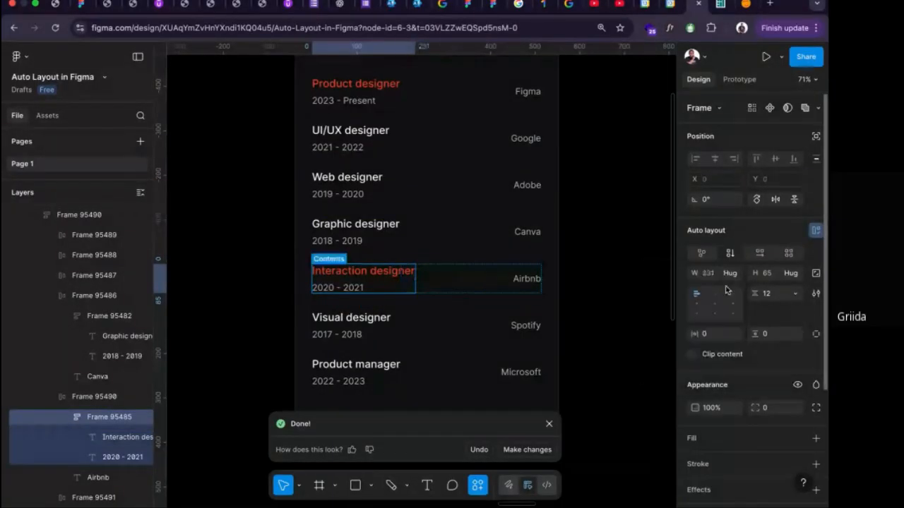
{"action": "left_click", "coordinate": [376, 321]}
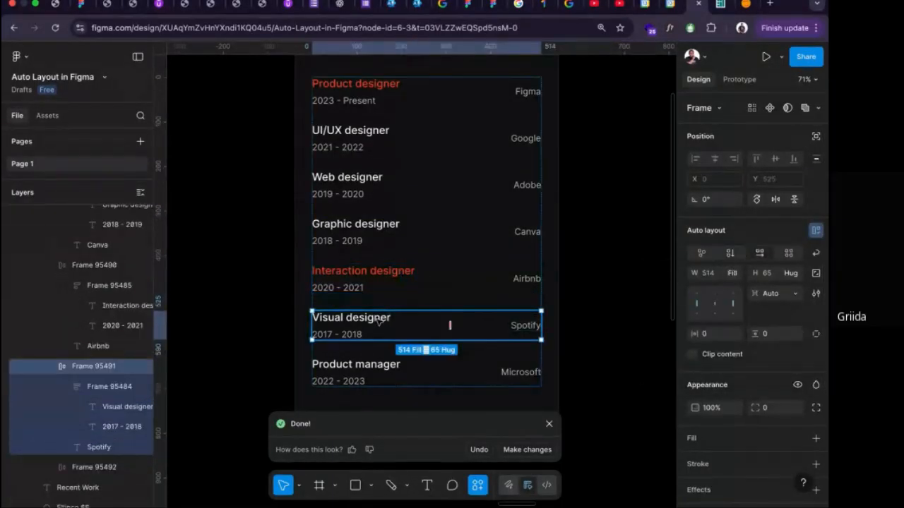
{"action": "left_click", "coordinate": [378, 321]}
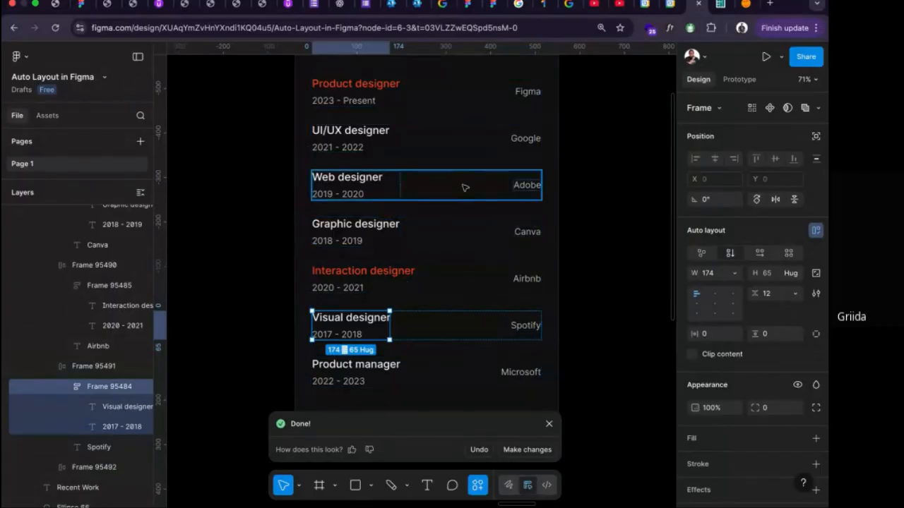
Try widening the Card frame to about 787 without auto layout, and undo the resize.
{"action": "scroll", "coordinate": [467, 192], "scroll_direction": "down", "scroll_amount": 5, "text": "ctrl"}
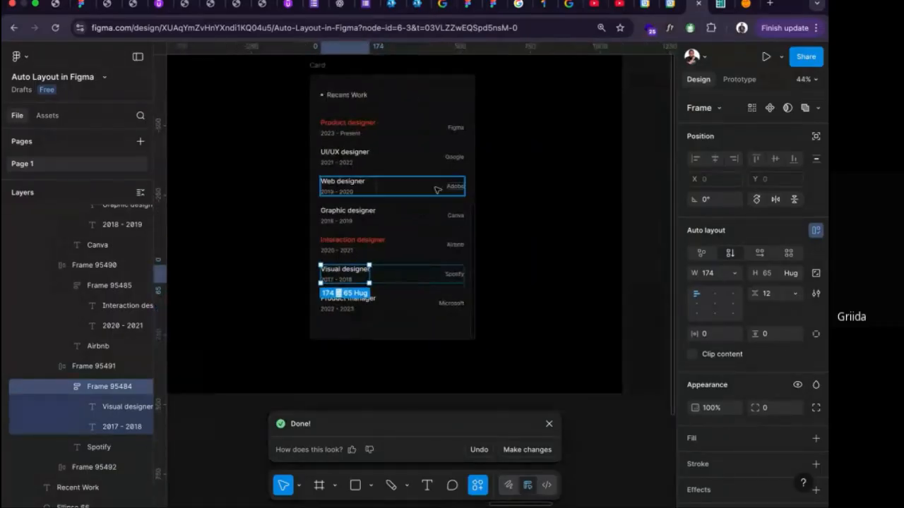
{"action": "scroll", "coordinate": [437, 190], "scroll_direction": "up", "scroll_amount": 2}
{"action": "left_click", "coordinate": [392, 260]}
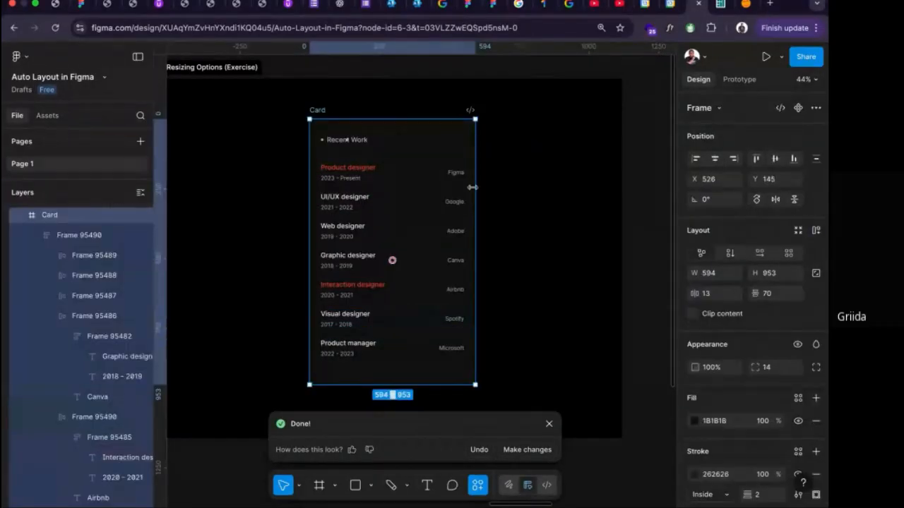
{"action": "left_click_drag", "start_coordinate": [472, 187], "coordinate": [529, 195]}
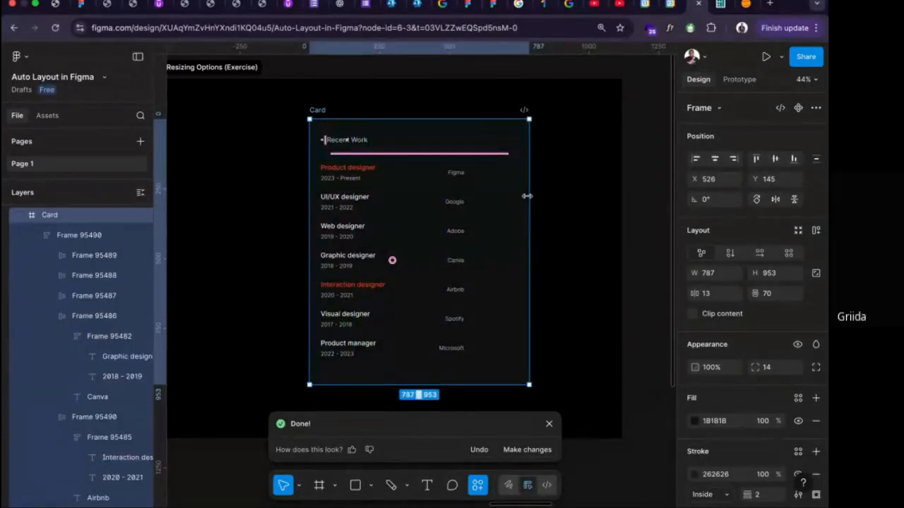
{"action": "key", "text": "super+z"}
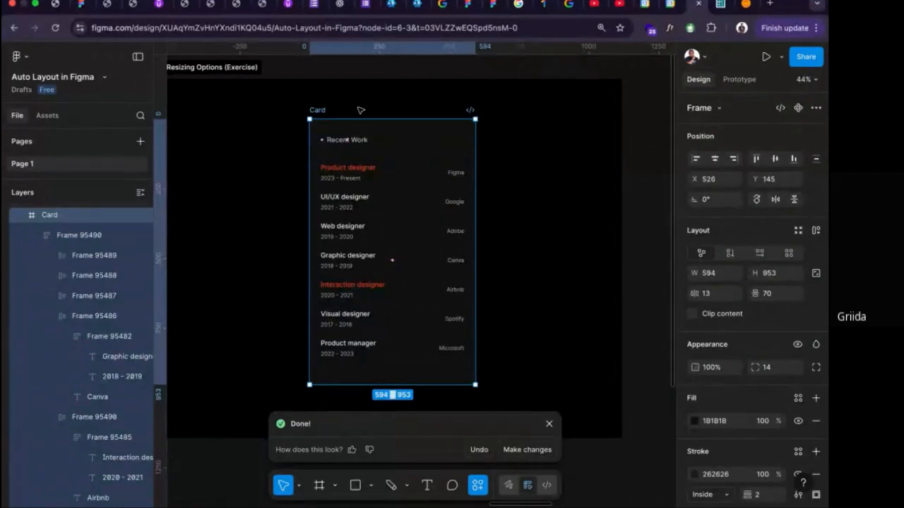
Try auto layout directly on the Card and widen it to about 843, and undo the attempt.
{"action": "key", "text": "shift+a"}
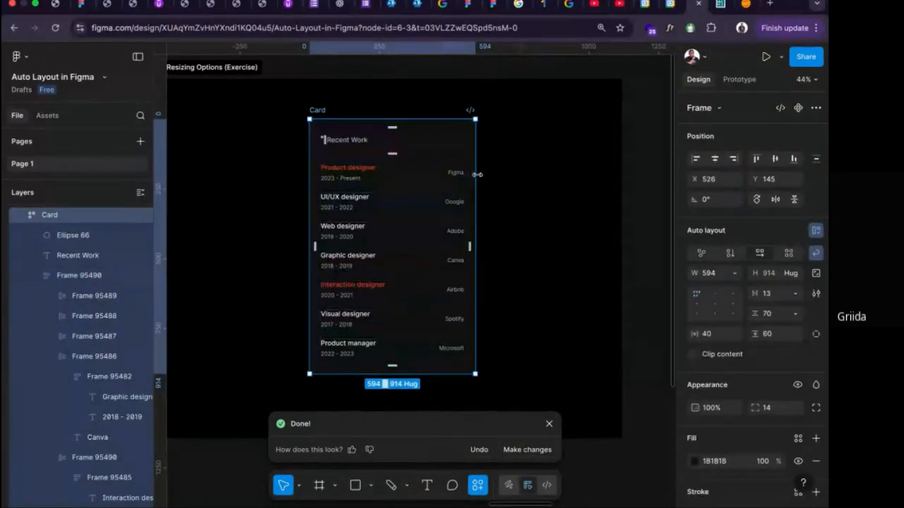
{"action": "left_click_drag", "start_coordinate": [479, 176], "coordinate": [550, 182]}
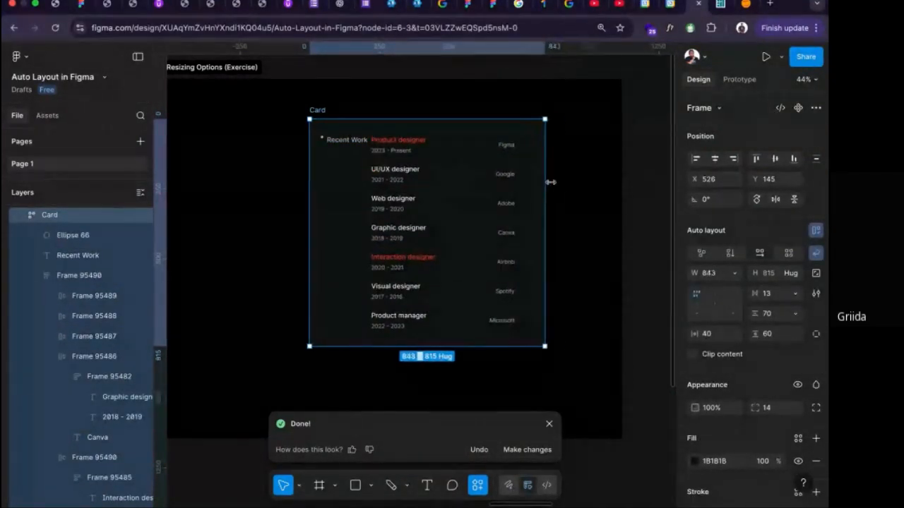
{"action": "key", "text": "super+z"}
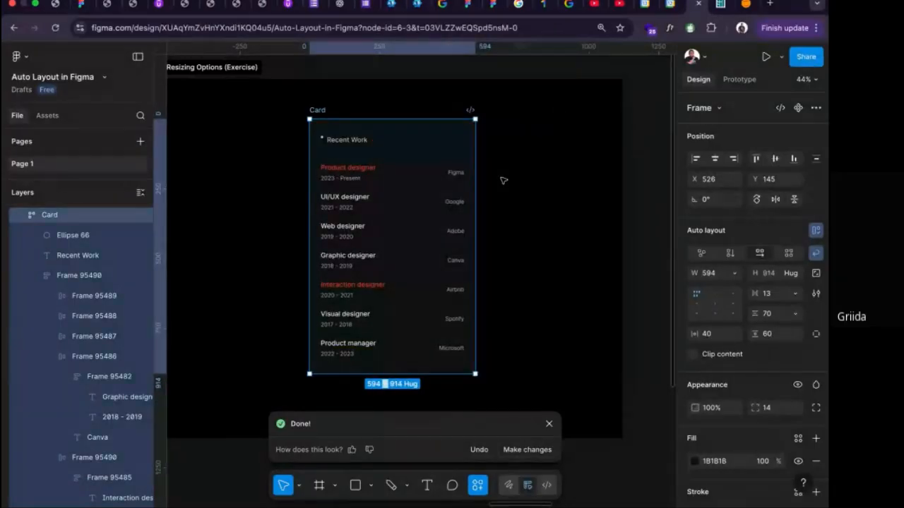
{"action": "left_click", "coordinate": [360, 141]}
{"action": "key", "text": "Escape"}
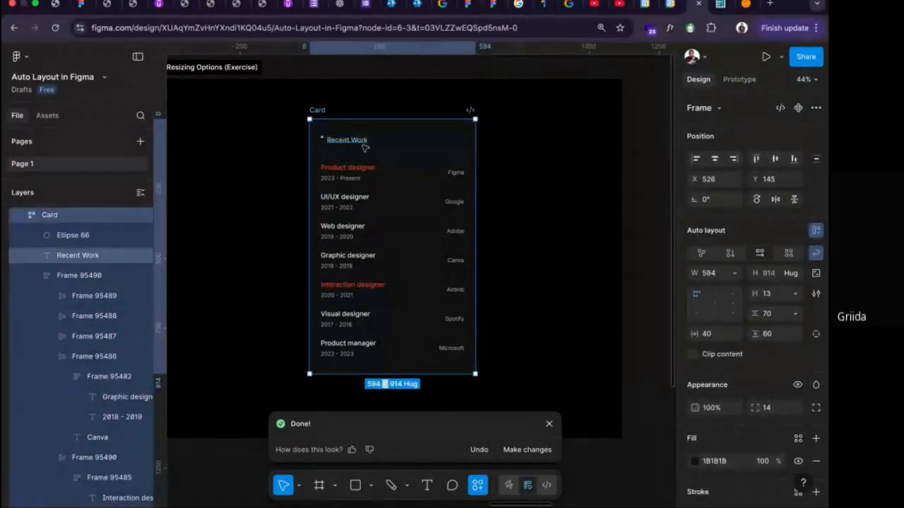
Wrap the bullet ellipse and the Recent Work heading together in a horizontal auto layout frame.
{"action": "left_click", "coordinate": [337, 139]}
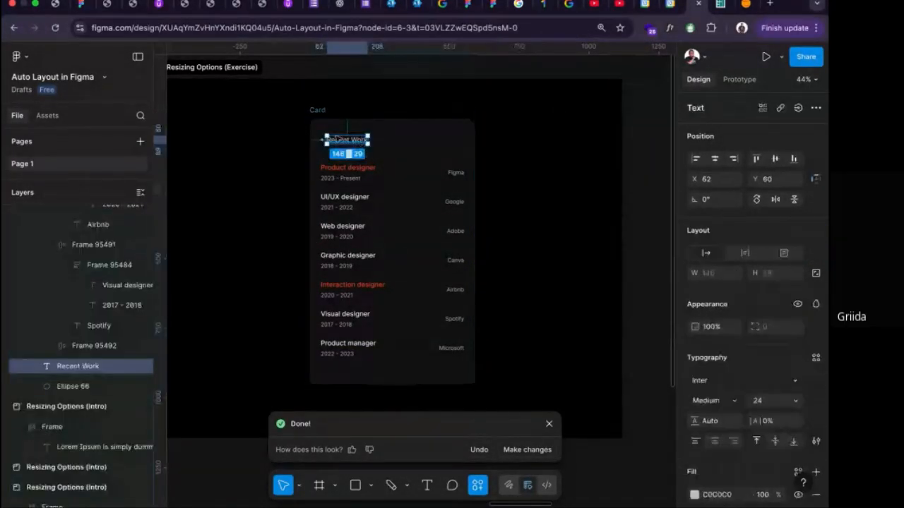
{"action": "scroll", "coordinate": [337, 139], "scroll_direction": "up", "scroll_amount": 5}
{"action": "left_click", "coordinate": [302, 144], "text": "shift"}
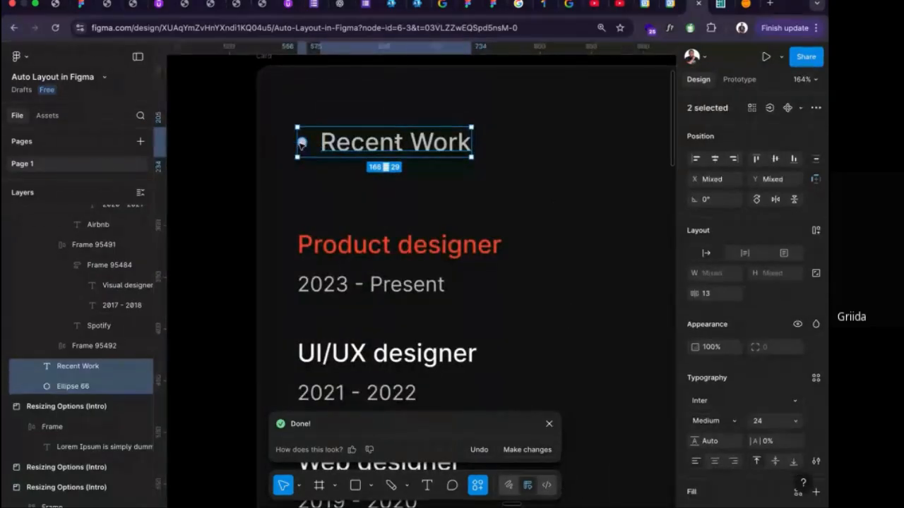
{"action": "key", "text": "shift+a"}
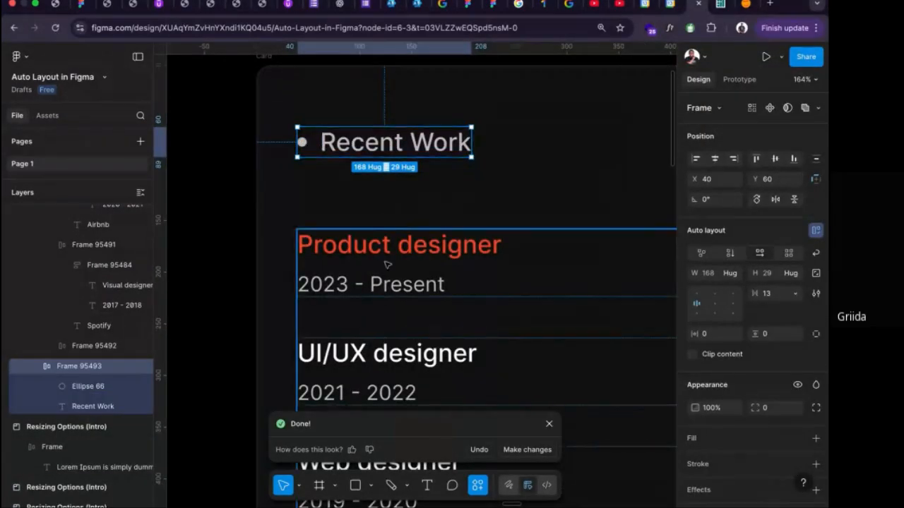
Wrap the Recent Work heading frame and the job list frame together in one vertical auto layout frame.
{"action": "left_click", "coordinate": [386, 264], "text": "shift"}
{"action": "key", "text": "shift+a"}
{"action": "scroll", "coordinate": [387, 264], "scroll_direction": "down", "scroll_amount": 3}
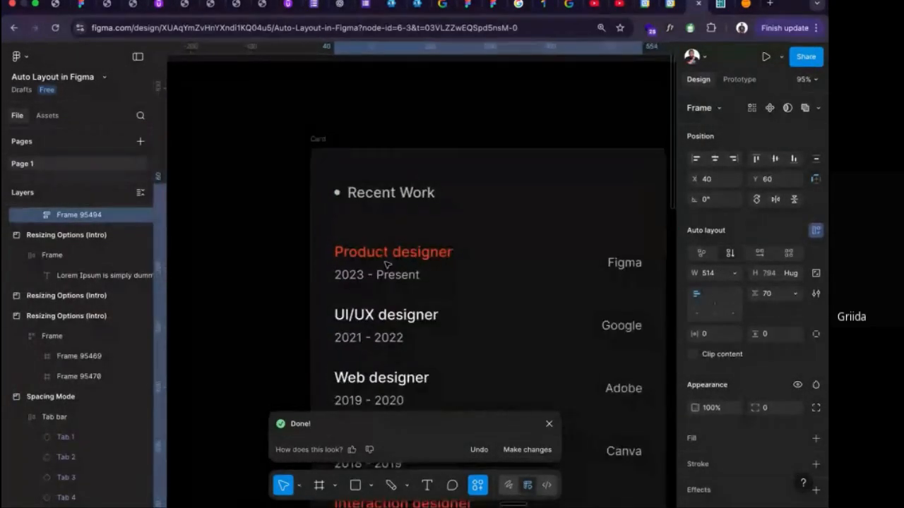
{"action": "scroll", "coordinate": [387, 263], "scroll_direction": "down", "scroll_amount": 2}
{"action": "scroll", "coordinate": [387, 259], "scroll_direction": "down", "scroll_amount": 3}
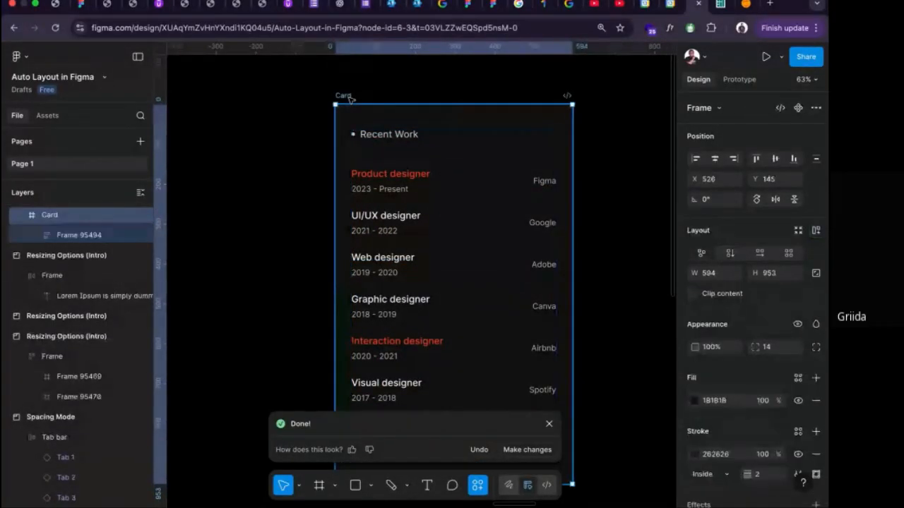
Check the Card's nested layers, collapse the job list frame, and apply auto layout to the Card.
{"action": "scroll", "coordinate": [350, 98], "scroll_direction": "down", "scroll_amount": 2}
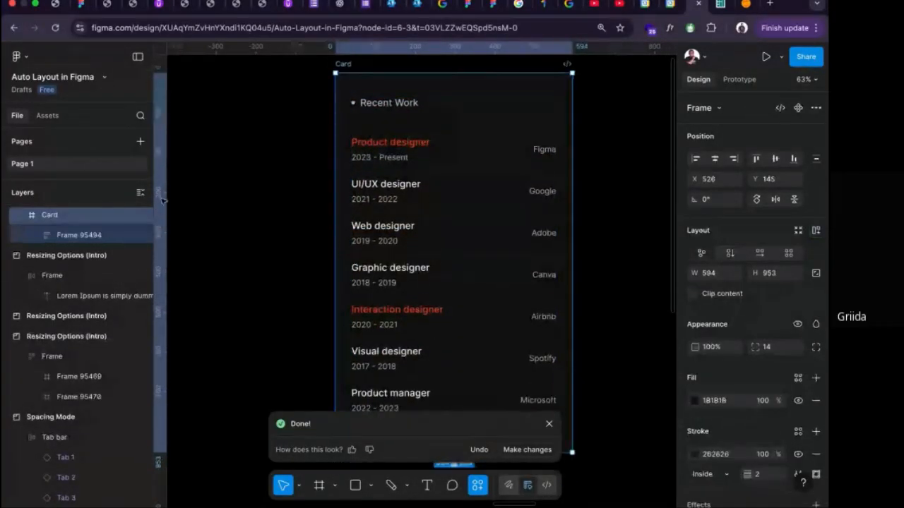
{"action": "left_click", "coordinate": [34, 233], "text": "alt"}
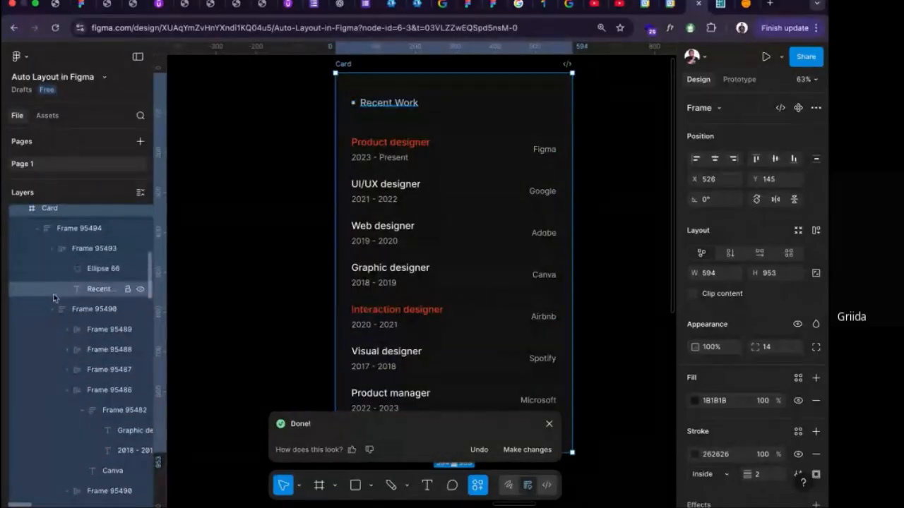
{"action": "left_click", "coordinate": [51, 311]}
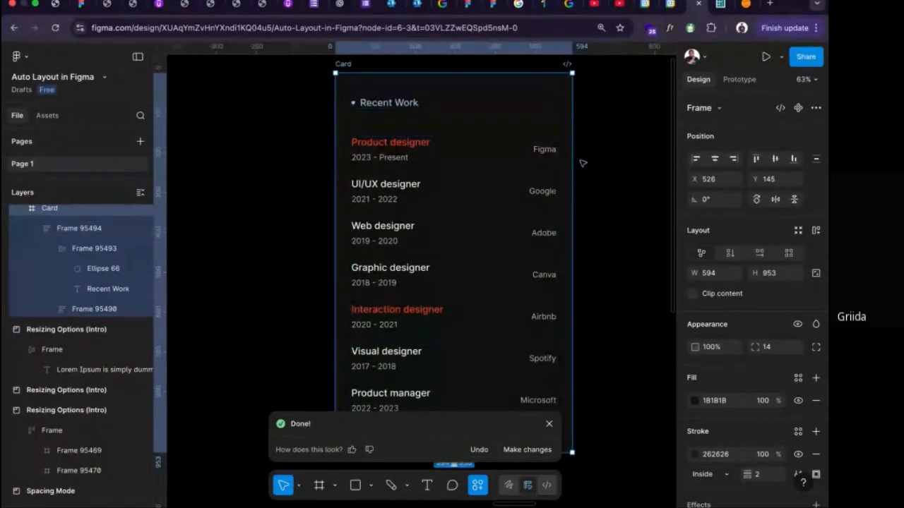
{"action": "scroll", "coordinate": [380, 76], "scroll_direction": "up", "scroll_amount": 1}
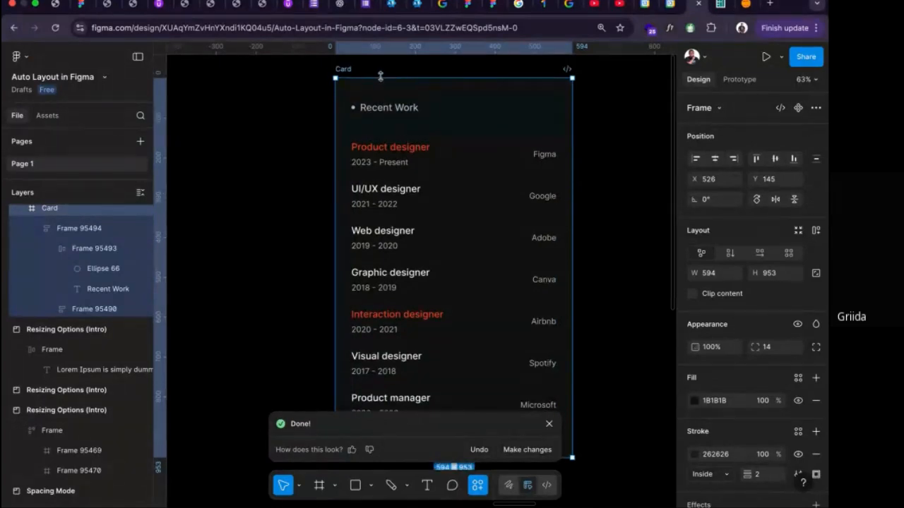
{"action": "key", "text": "shift+a"}
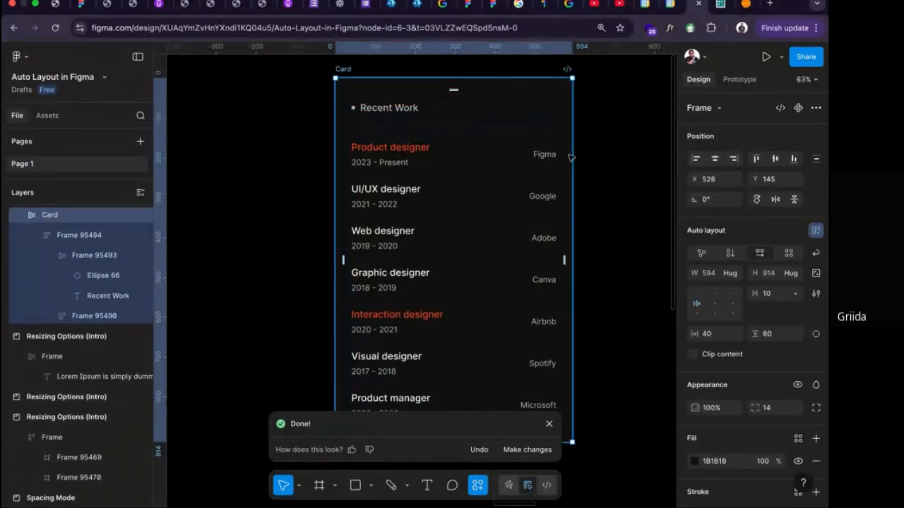
Widen the Card to about 930 and align its auto layout content to the left middle.
{"action": "left_click_drag", "start_coordinate": [575, 194], "coordinate": [663, 199]}
{"action": "scroll", "coordinate": [639, 198], "scroll_direction": "right", "scroll_amount": 3}
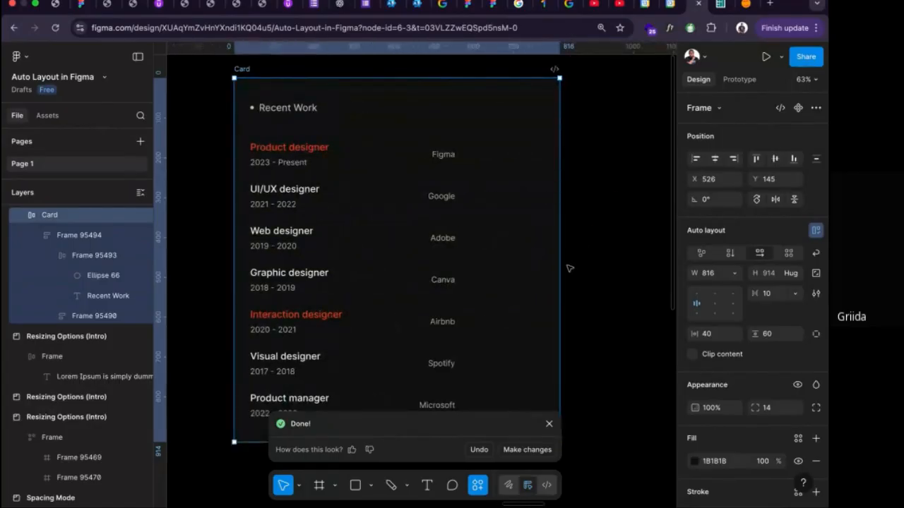
{"action": "left_click_drag", "start_coordinate": [561, 268], "coordinate": [493, 233]}
{"action": "scroll", "coordinate": [403, 209], "scroll_direction": "left", "scroll_amount": 3}
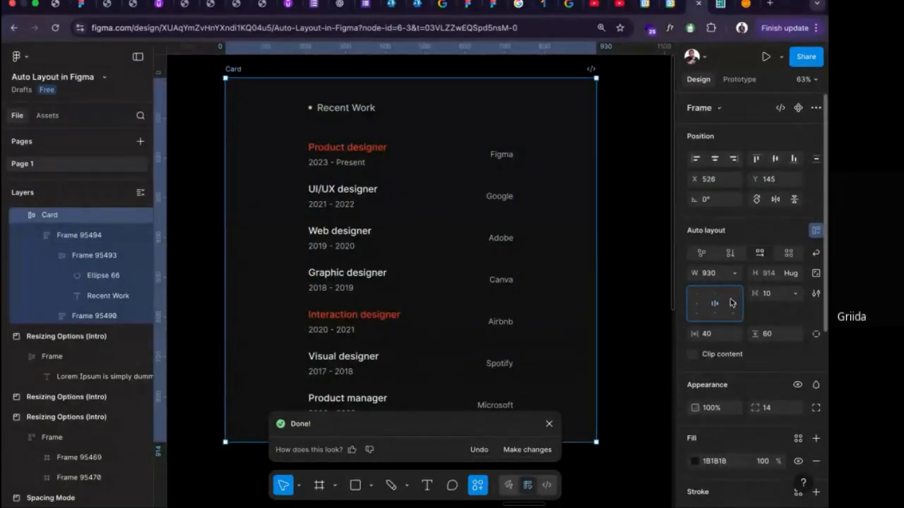
{"action": "left_click", "coordinate": [697, 294]}
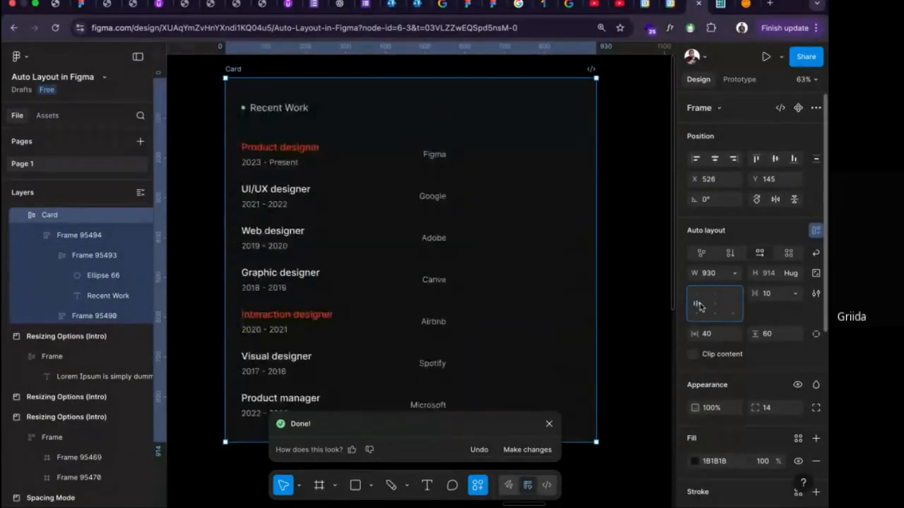
Set the width of the Card's inner content frame to Fill container.
{"action": "left_click", "coordinate": [437, 183]}
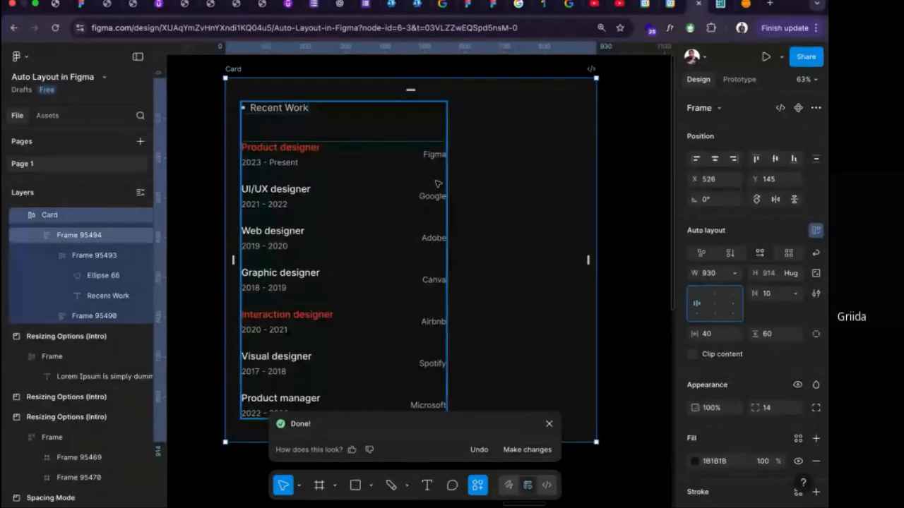
{"action": "left_click", "coordinate": [437, 184]}
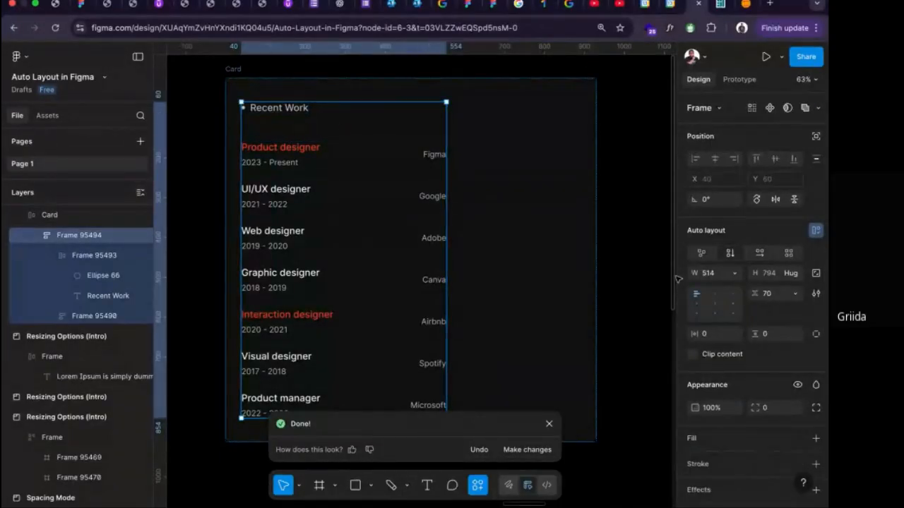
{"action": "left_click", "coordinate": [734, 273]}
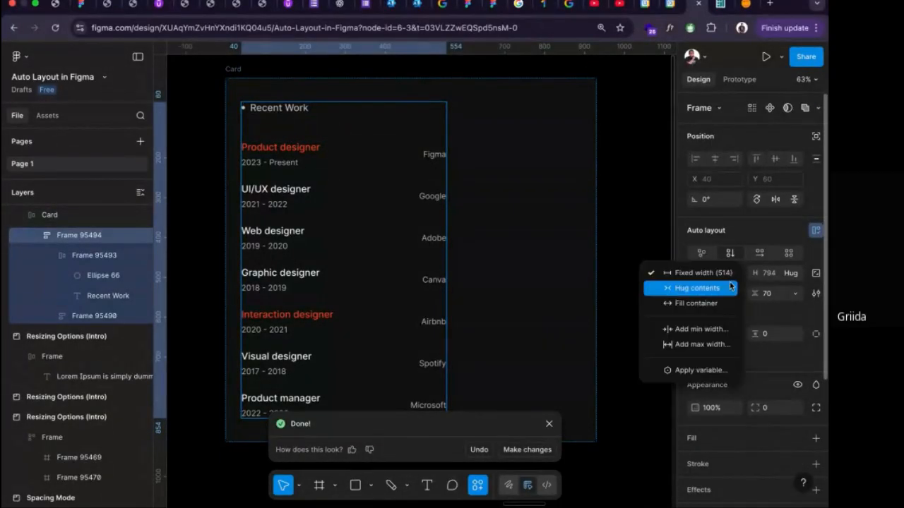
{"action": "left_click", "coordinate": [717, 302]}
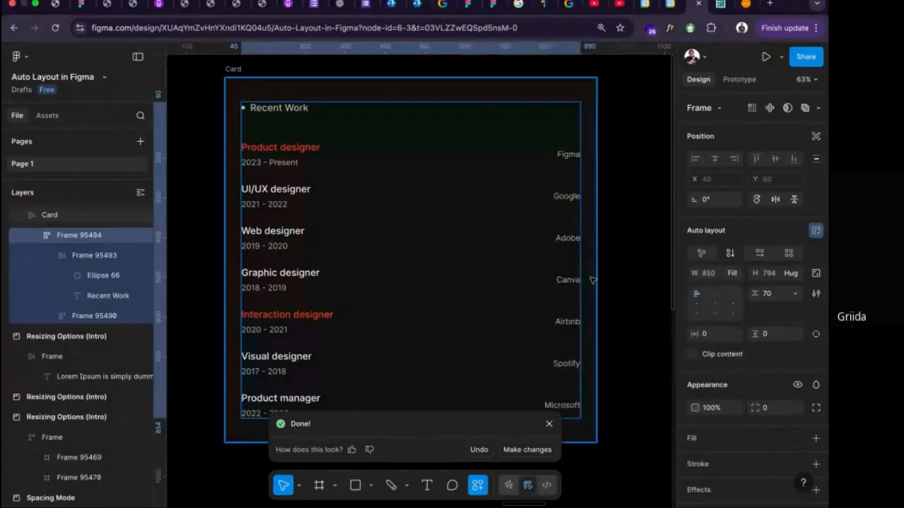
Try resizing the Card narrower, and undo the resizing together with the inner frame's fill width.
{"action": "left_click", "coordinate": [243, 69]}
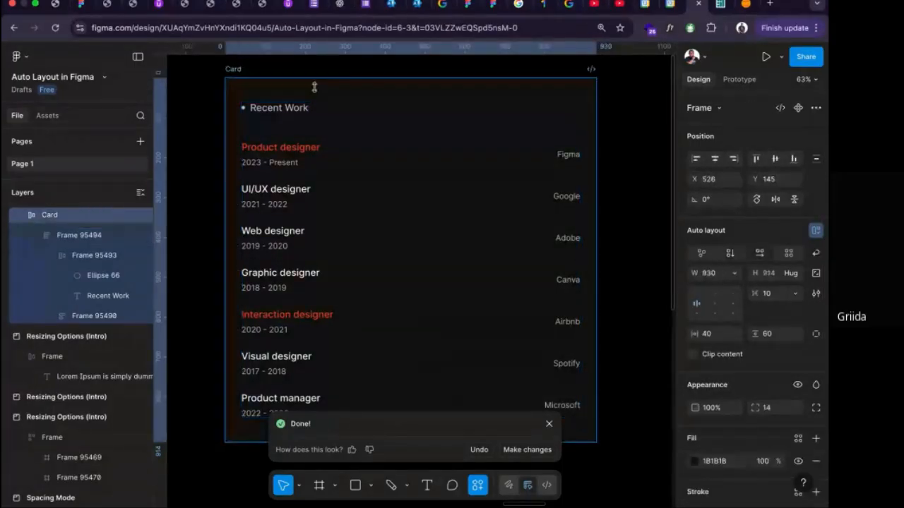
{"action": "left_click_drag", "start_coordinate": [595, 168], "coordinate": [562, 192]}
{"action": "key", "text": "super+z"}
{"action": "key", "text": "super+z"}
{"action": "key", "text": "super+z"}
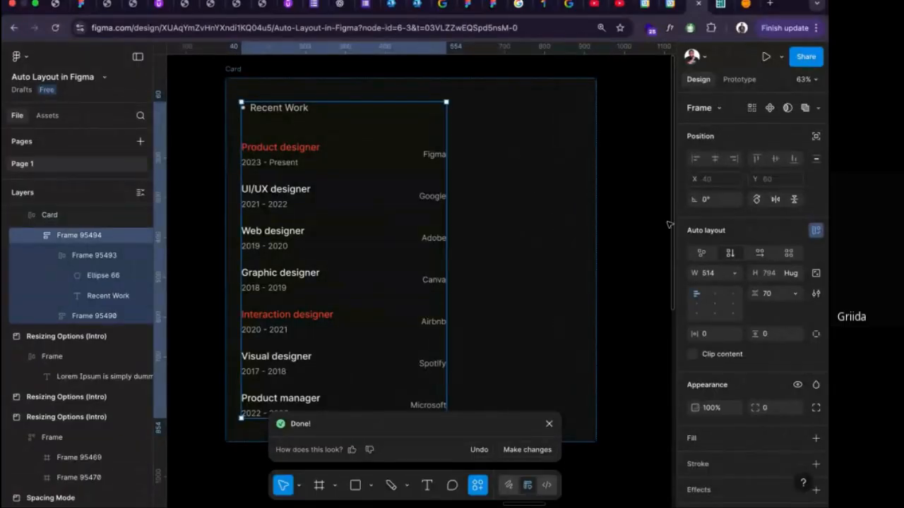
Reapply Fill container to the width of the frame holding the Recent Work heading and job list.
{"action": "left_click", "coordinate": [735, 273]}
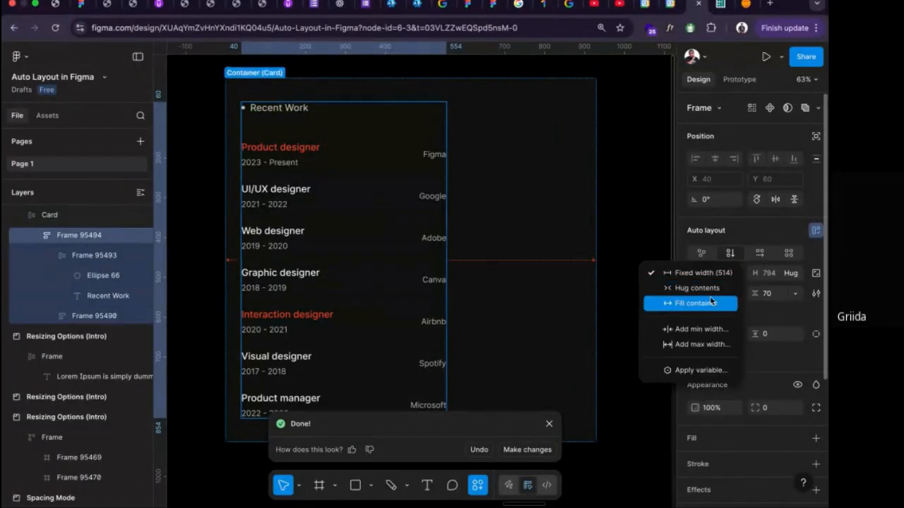
{"action": "left_click", "coordinate": [711, 301]}
Paste the Forgot Password screen and move it out of the Card onto the empty canvas below Final Exercise 1.
{"action": "scroll", "coordinate": [562, 253], "scroll_direction": "down", "scroll_amount": 5}
{"action": "scroll", "coordinate": [558, 253], "scroll_direction": "up", "scroll_amount": 4}
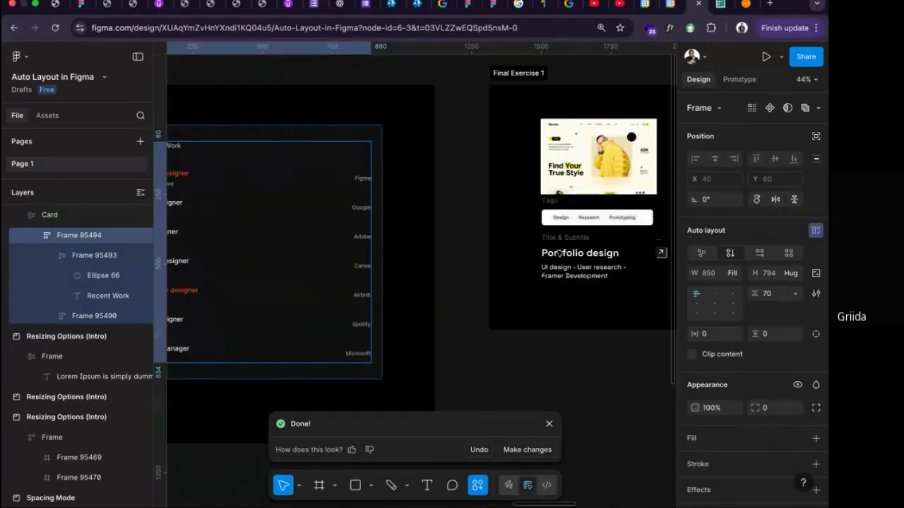
{"action": "scroll", "coordinate": [558, 253], "scroll_direction": "right", "scroll_amount": 3}
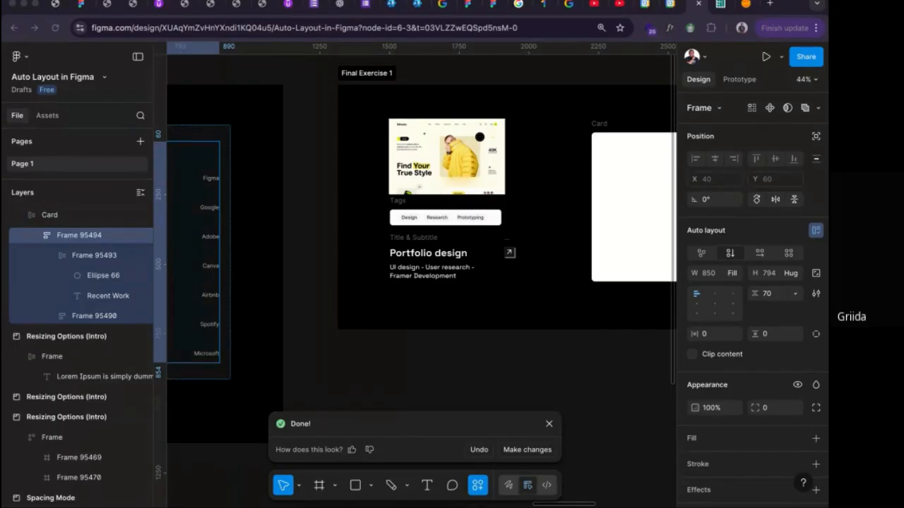
{"action": "scroll", "coordinate": [587, 324], "scroll_direction": "down", "scroll_amount": 5}
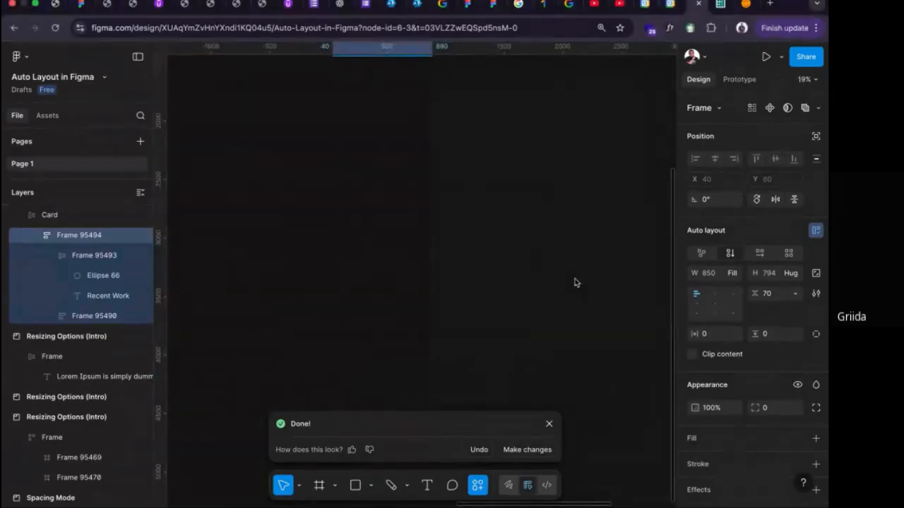
{"action": "key", "text": "super+v"}
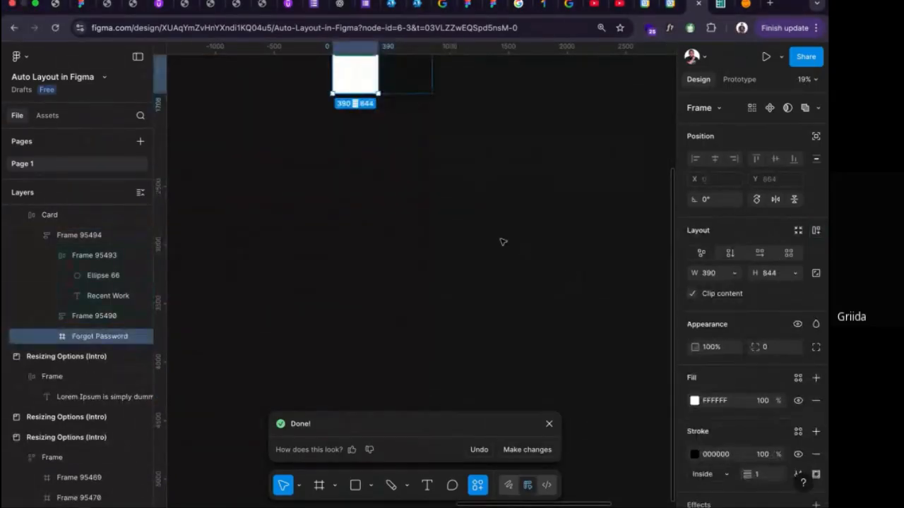
{"action": "scroll", "coordinate": [502, 242], "scroll_direction": "up", "scroll_amount": 3}
{"action": "left_click", "coordinate": [423, 256]}
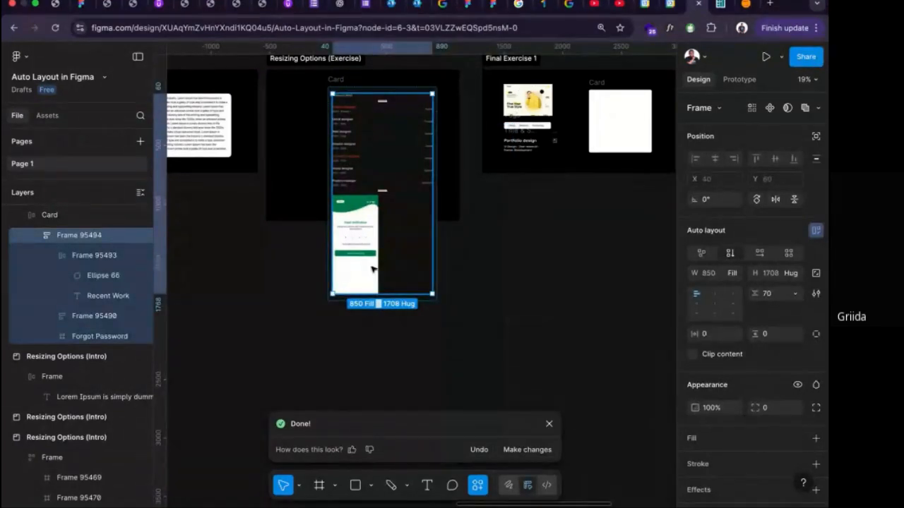
{"action": "left_click", "coordinate": [358, 216]}
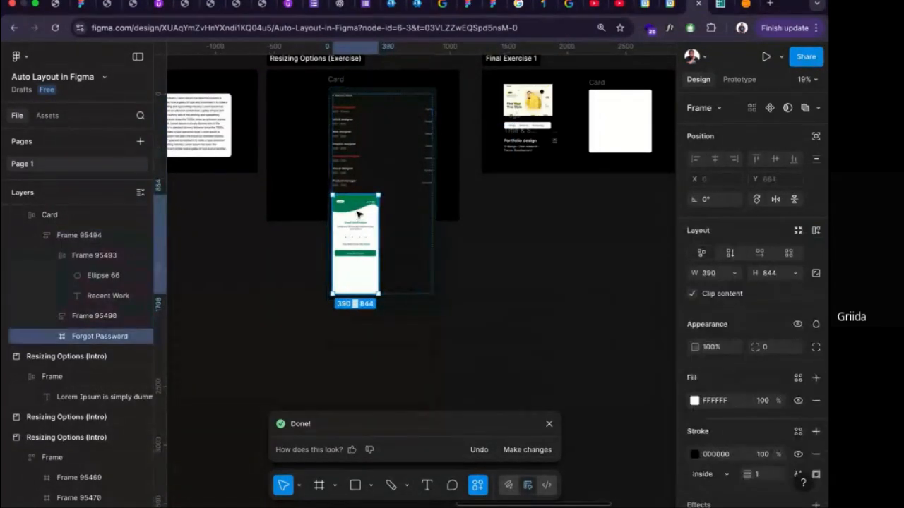
{"action": "left_click_drag", "start_coordinate": [351, 213], "coordinate": [564, 266]}
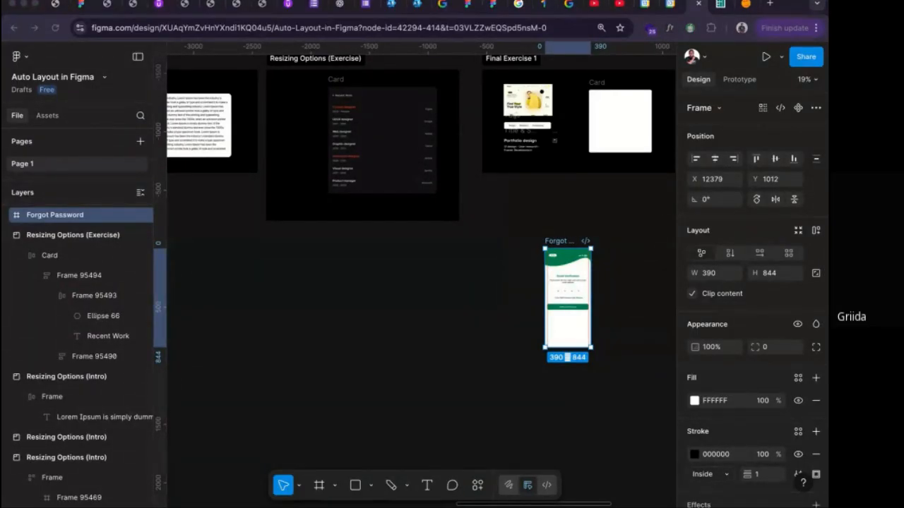
Paste the Sign up screen and place it to the left of the Forgot Password screen at about X 11896, Y 982.
{"action": "scroll", "coordinate": [621, 279], "scroll_direction": "right", "scroll_amount": 3}
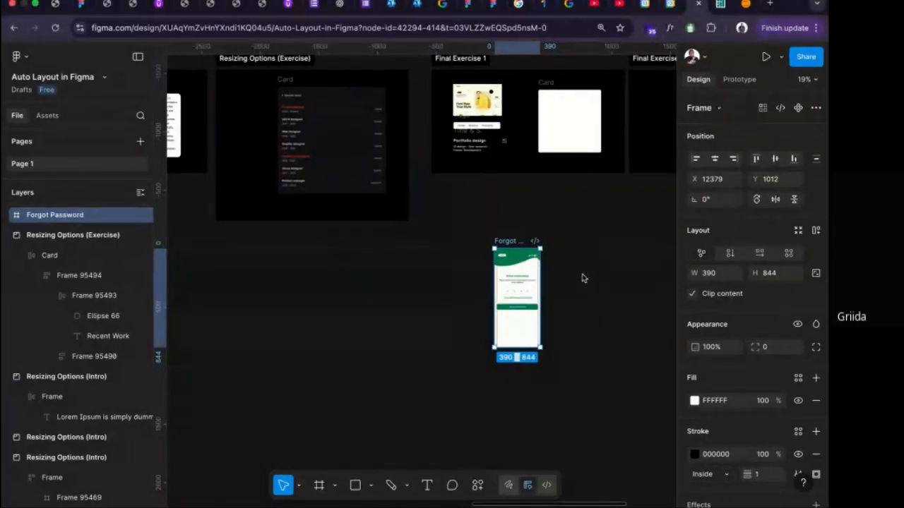
{"action": "key", "text": "ctrl+v"}
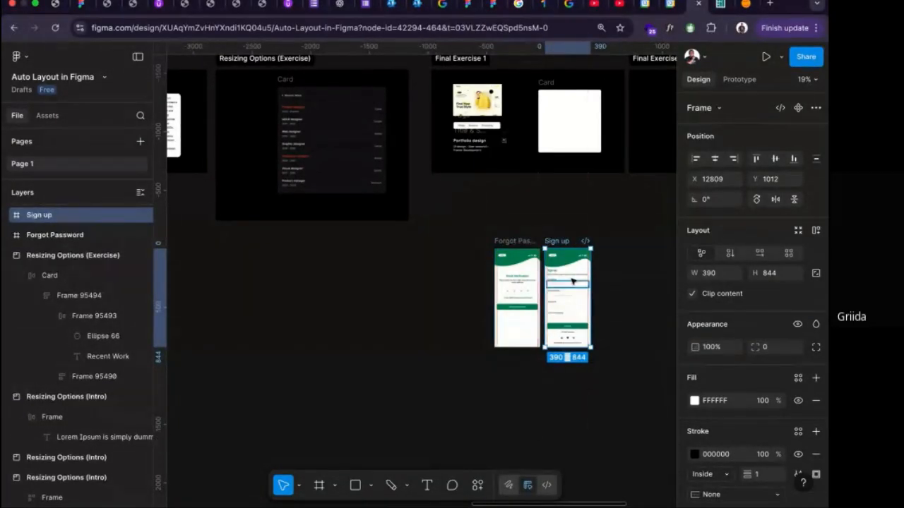
{"action": "scroll", "coordinate": [560, 278], "scroll_direction": "up", "scroll_amount": 5}
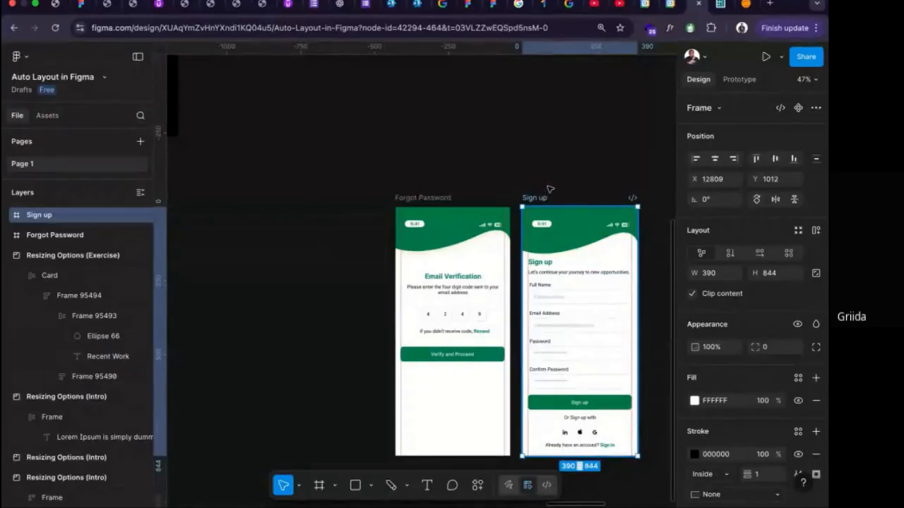
{"action": "left_click_drag", "start_coordinate": [547, 188], "coordinate": [275, 188]}
{"action": "scroll", "coordinate": [273, 185], "scroll_direction": "left", "scroll_amount": 3}
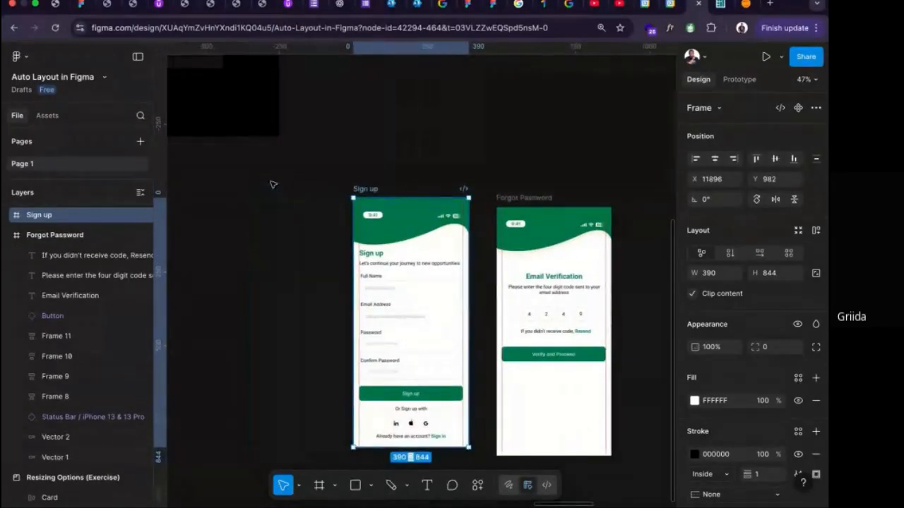
Set the Confirm Password label on the Sign up screen to auto width.
{"action": "scroll", "coordinate": [288, 204], "scroll_direction": "down", "scroll_amount": 2}
{"action": "scroll", "coordinate": [390, 271], "scroll_direction": "down", "scroll_amount": 4}
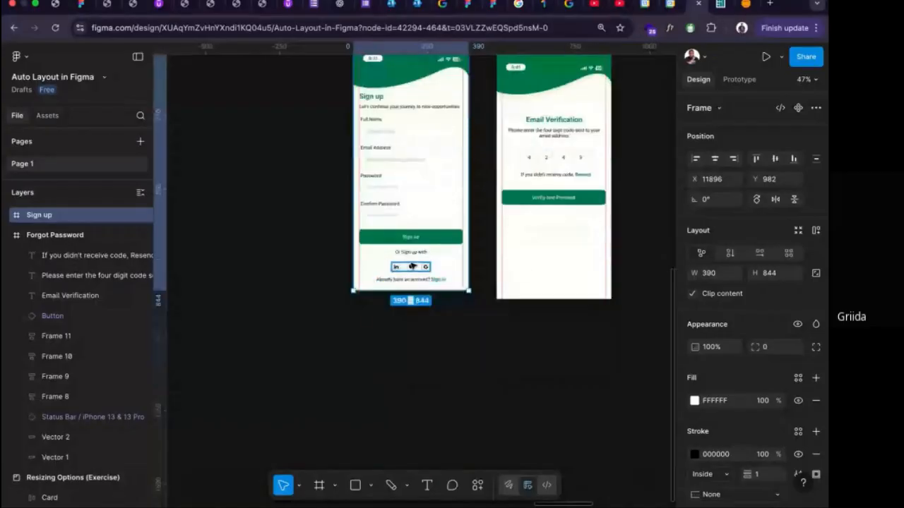
{"action": "left_click", "coordinate": [410, 252]}
{"action": "left_click", "coordinate": [411, 237]}
{"action": "left_click", "coordinate": [381, 204]}
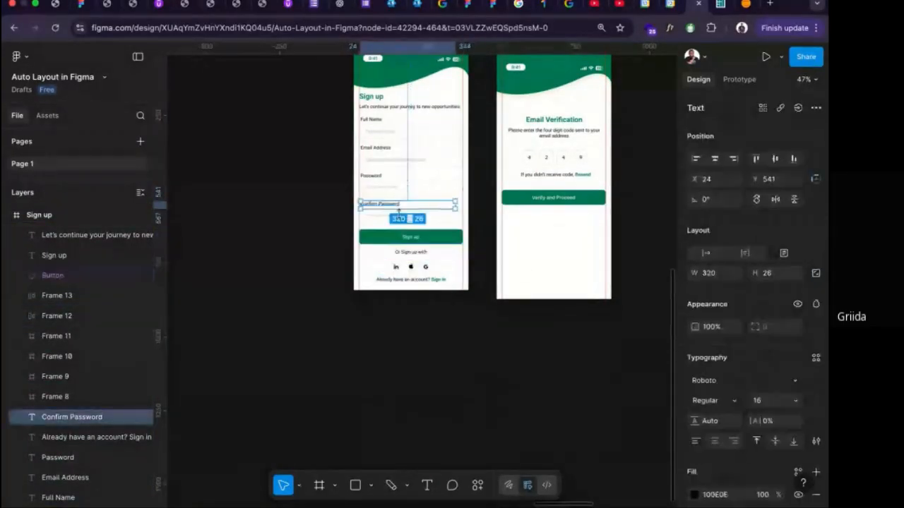
{"action": "scroll", "coordinate": [393, 199], "scroll_direction": "up", "scroll_amount": 3}
{"action": "scroll", "coordinate": [394, 198], "scroll_direction": "up", "scroll_amount": 1}
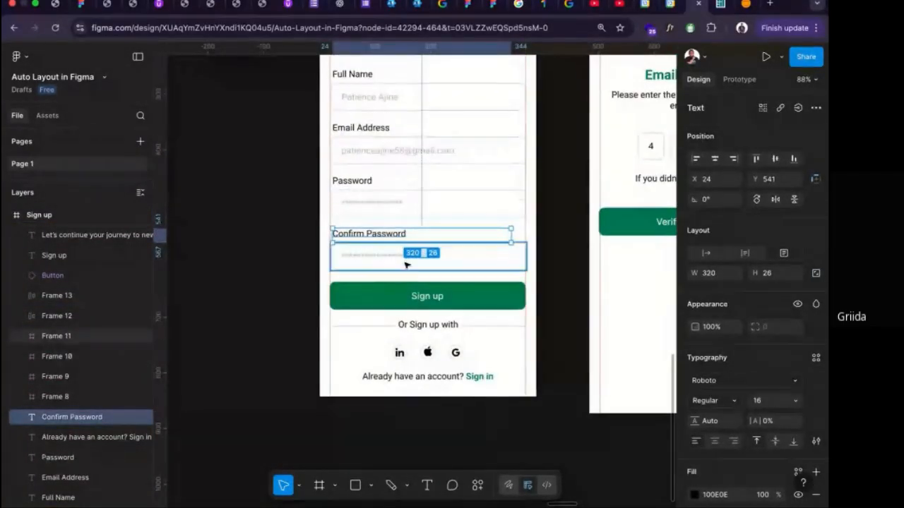
{"action": "left_click", "coordinate": [714, 254]}
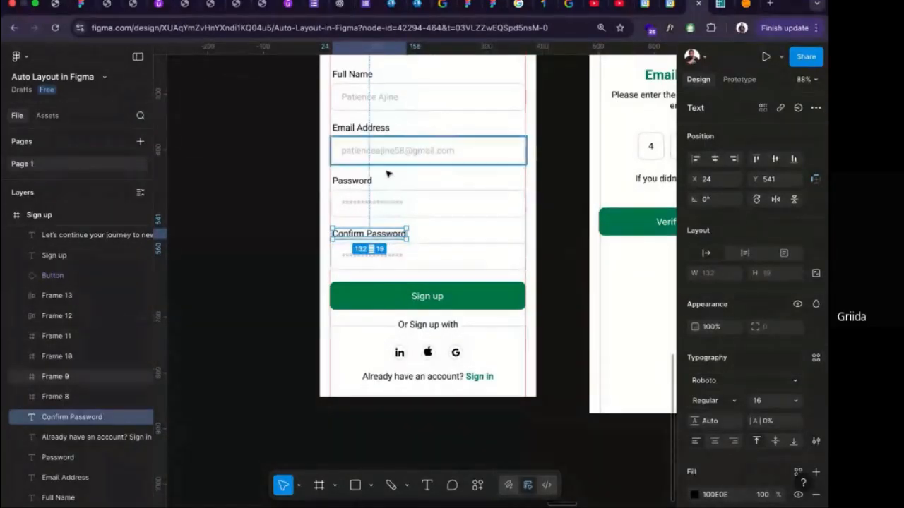
Apply auto layout to the Confirm Password input frame, widen it to 350, and align its content to the left middle.
{"action": "left_click", "coordinate": [379, 257]}
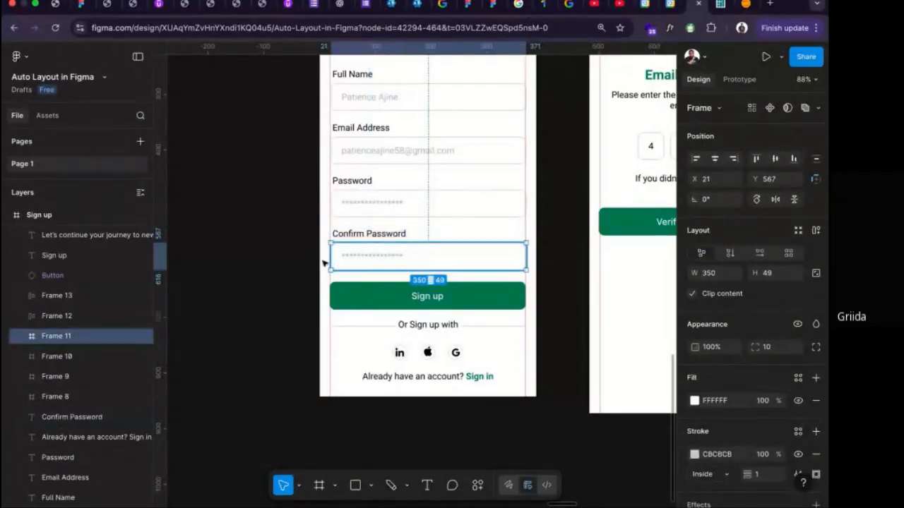
{"action": "left_click", "coordinate": [22, 337]}
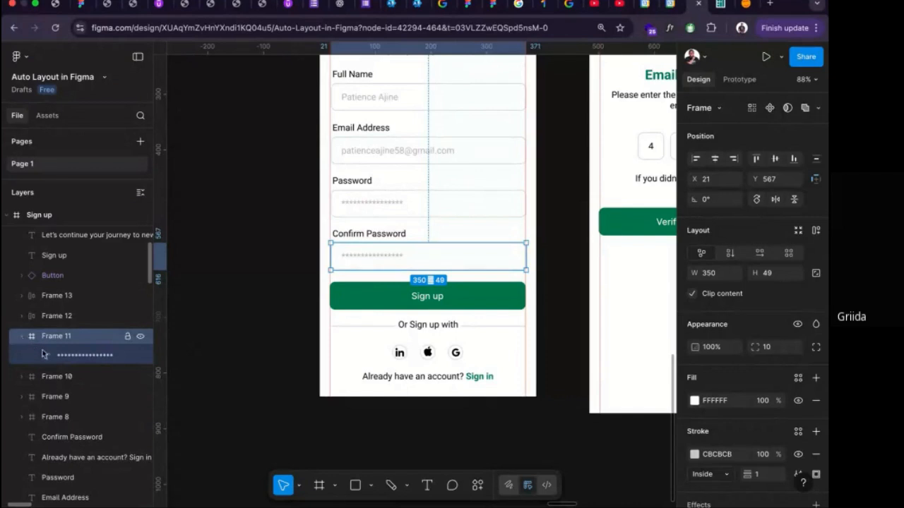
{"action": "left_click", "coordinate": [44, 353]}
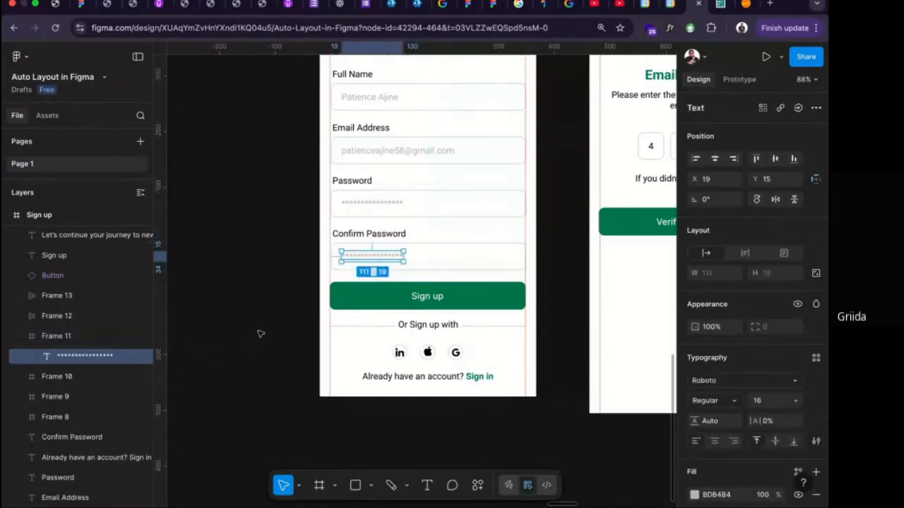
{"action": "left_click", "coordinate": [79, 341]}
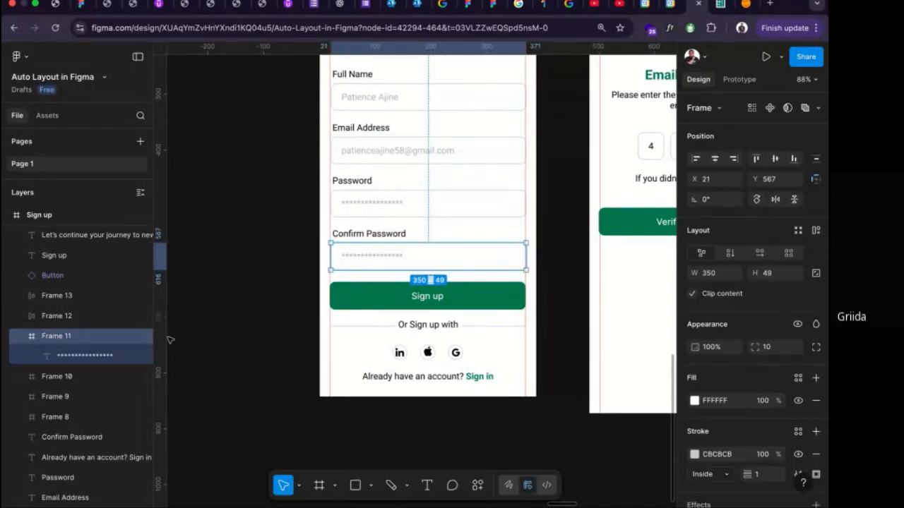
{"action": "key", "text": "shift+a"}
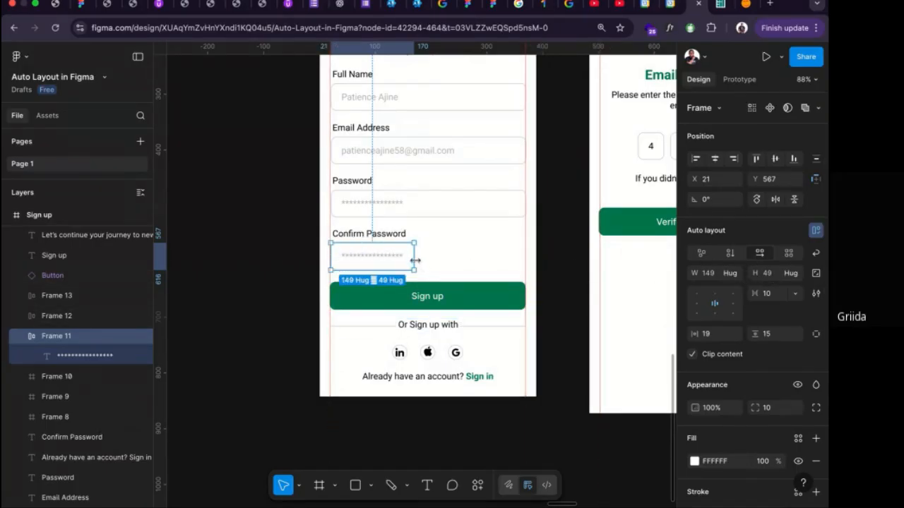
{"action": "left_click_drag", "start_coordinate": [415, 261], "coordinate": [525, 260]}
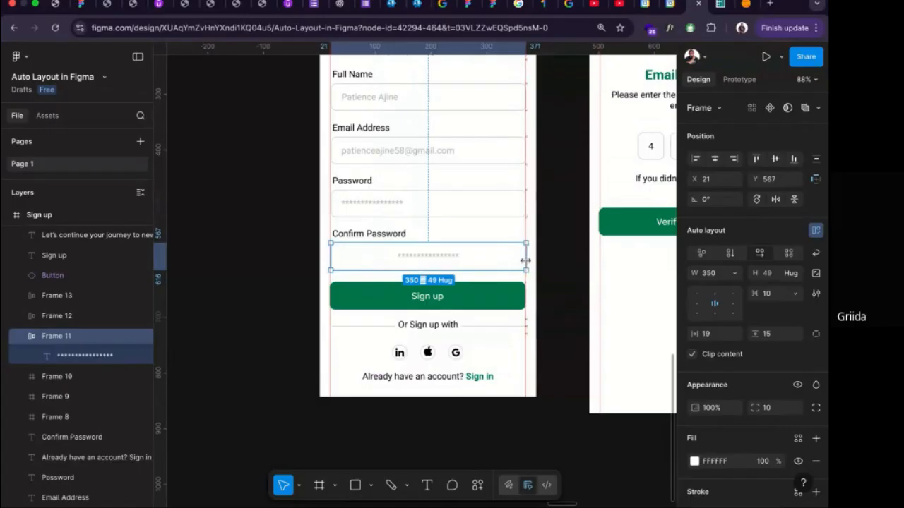
{"action": "left_click", "coordinate": [696, 303]}
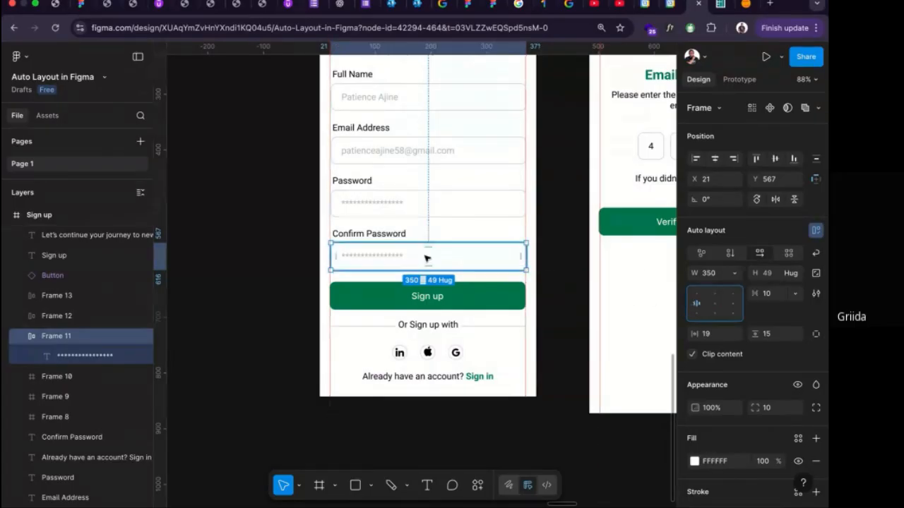
Set the line height of the Confirm Password placeholder text to 16.
{"action": "double_click", "coordinate": [384, 258]}
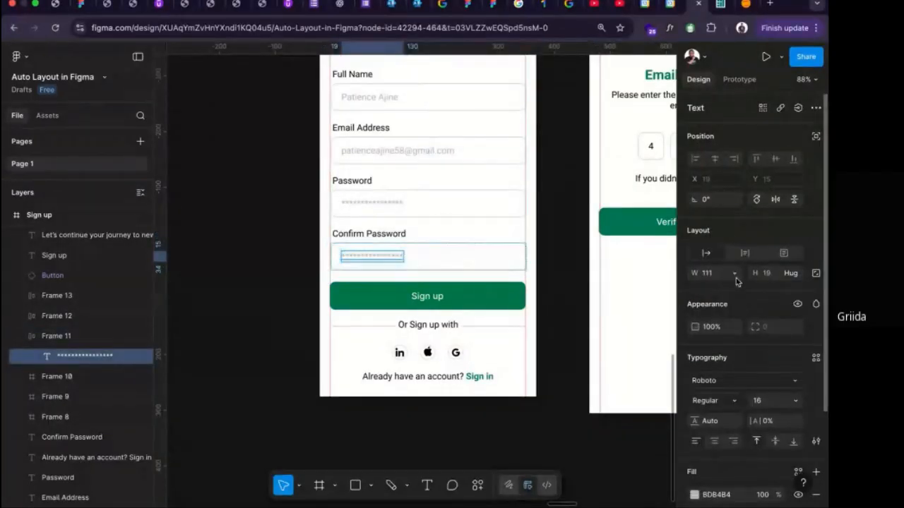
{"action": "left_click", "coordinate": [714, 420]}
{"action": "type", "text": "16"}
{"action": "key", "text": "Return"}
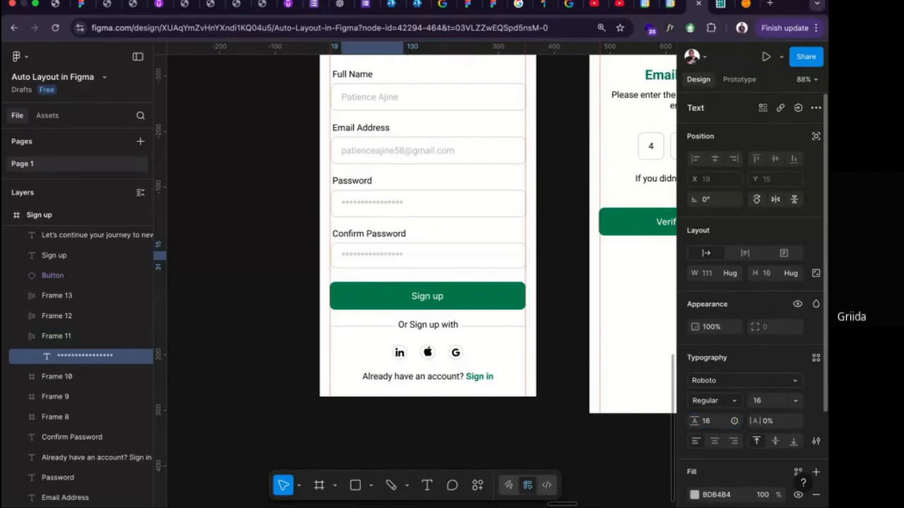
{"action": "scroll", "coordinate": [449, 257], "scroll_direction": "up", "scroll_amount": 5}
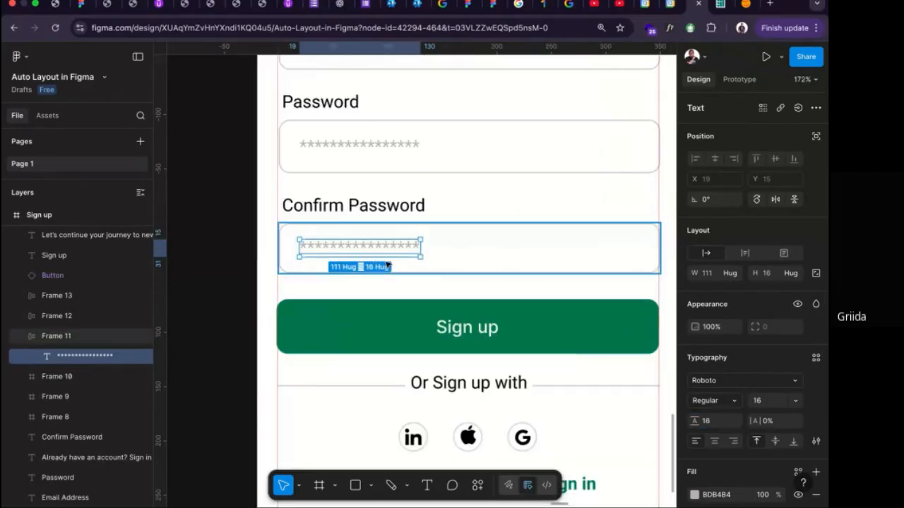
Turn on text baseline alignment in the auto layout settings of the Confirm Password input frame.
{"action": "left_click", "coordinate": [456, 253]}
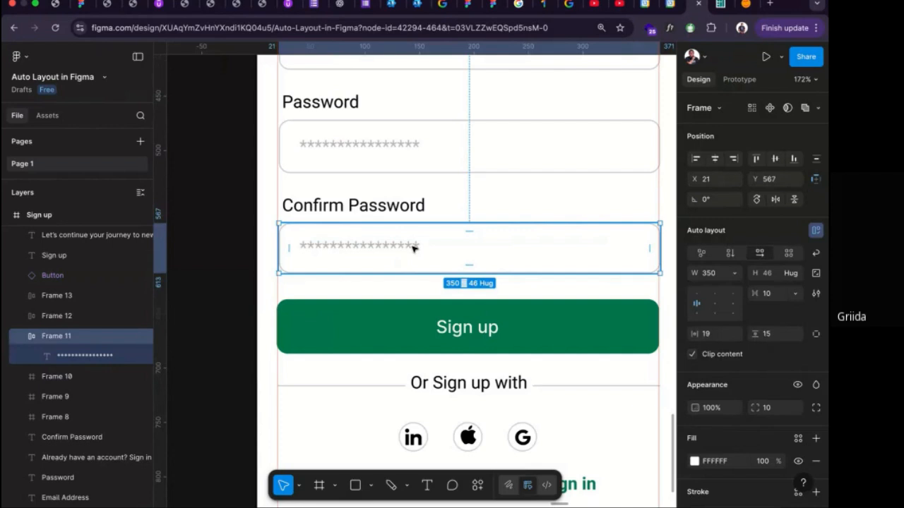
{"action": "left_click", "coordinate": [815, 293]}
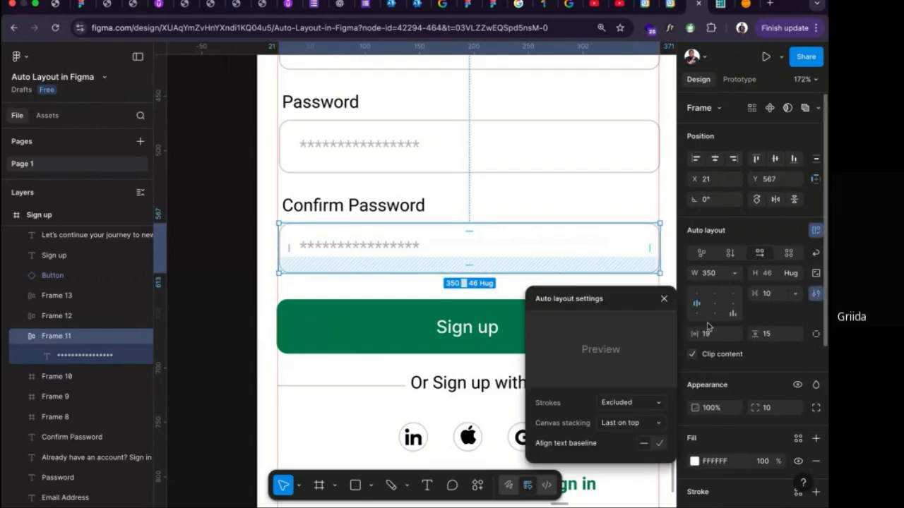
{"action": "left_click", "coordinate": [659, 443]}
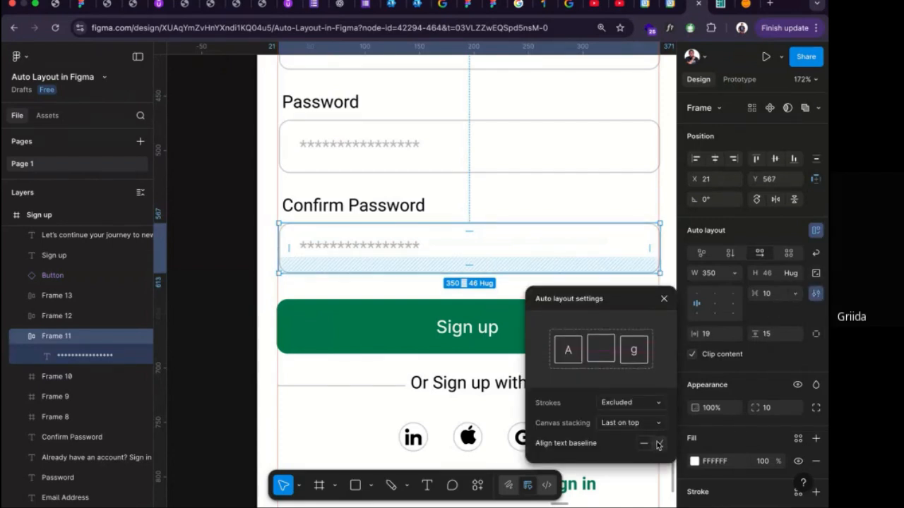
{"action": "left_click", "coordinate": [663, 299]}
{"action": "scroll", "coordinate": [585, 316], "scroll_direction": "down", "scroll_amount": 2}
{"action": "scroll", "coordinate": [585, 316], "scroll_direction": "down", "scroll_amount": 3}
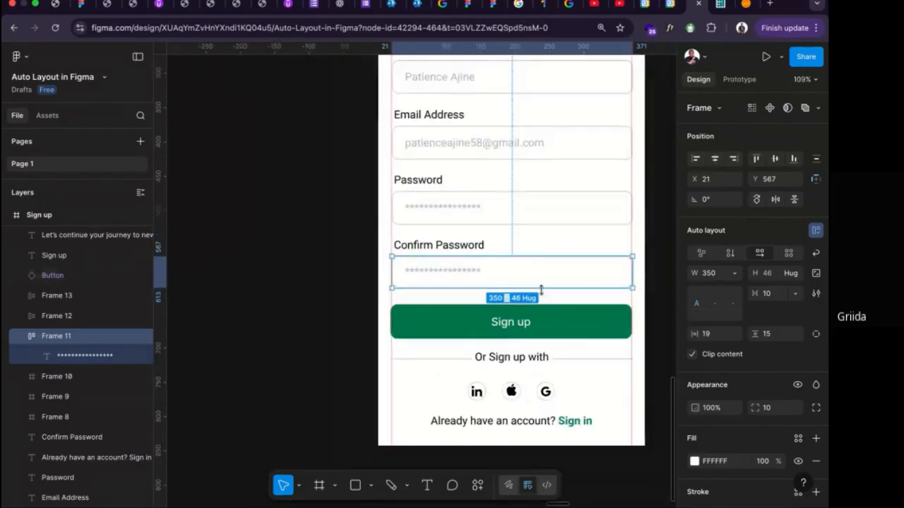
Nudge the Confirm Password input frame to X 20 and wrap it with its label in a vertical auto layout.
{"action": "left_click", "coordinate": [449, 246]}
{"action": "scroll", "coordinate": [424, 275], "scroll_direction": "up", "scroll_amount": 5}
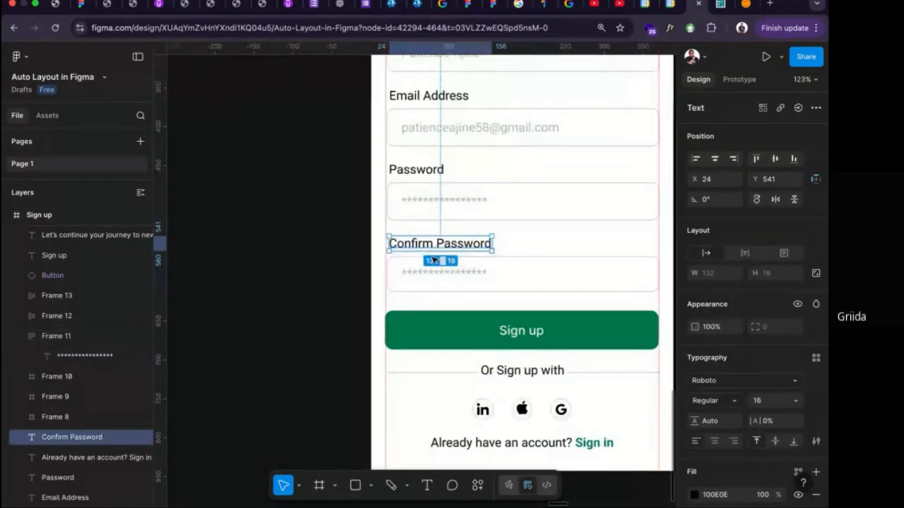
{"action": "left_click", "coordinate": [410, 291]}
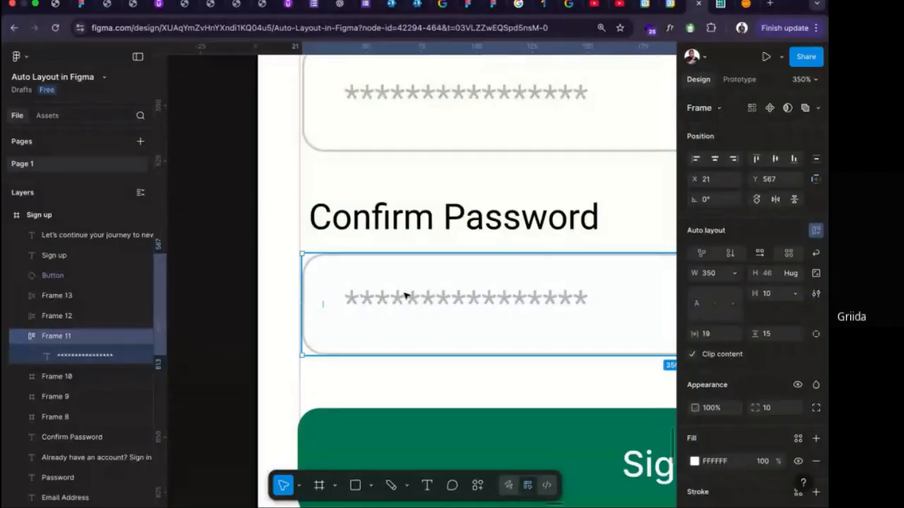
{"action": "left_click_drag", "start_coordinate": [405, 294], "coordinate": [403, 293]}
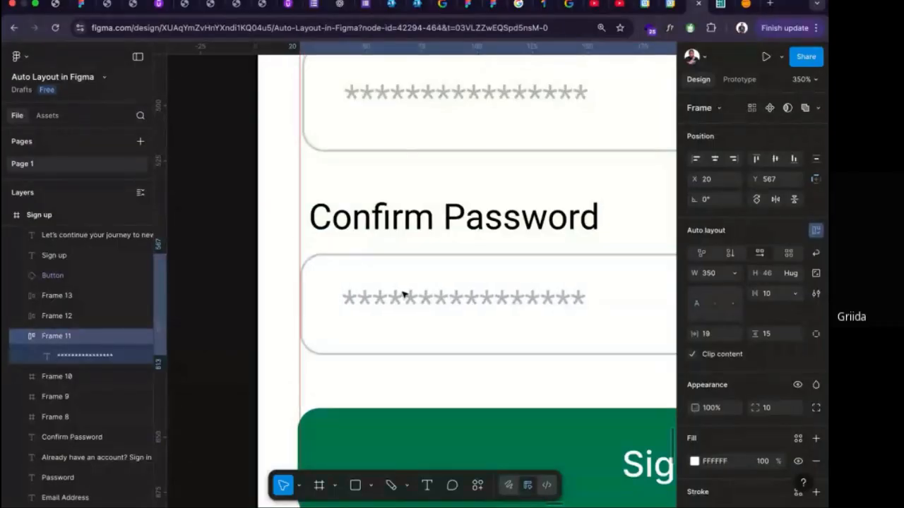
{"action": "left_click", "coordinate": [387, 232], "text": "shift"}
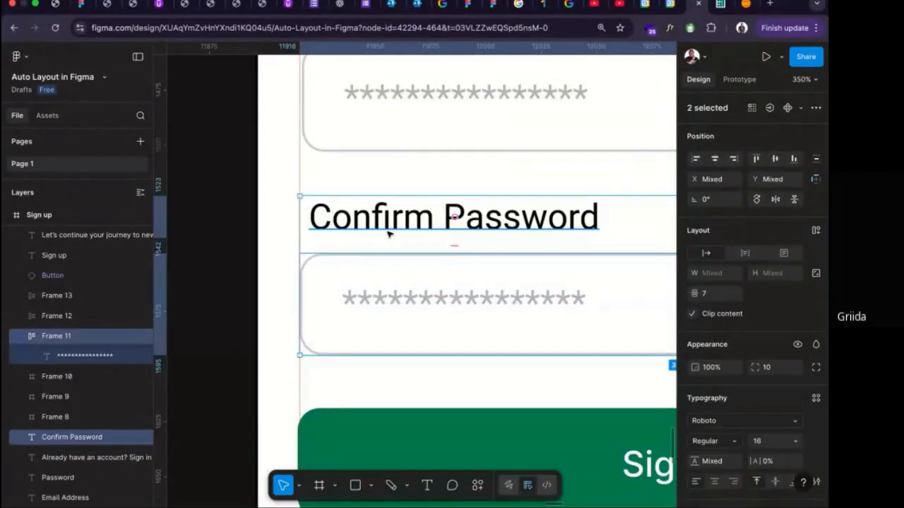
{"action": "key", "text": "shift+a"}
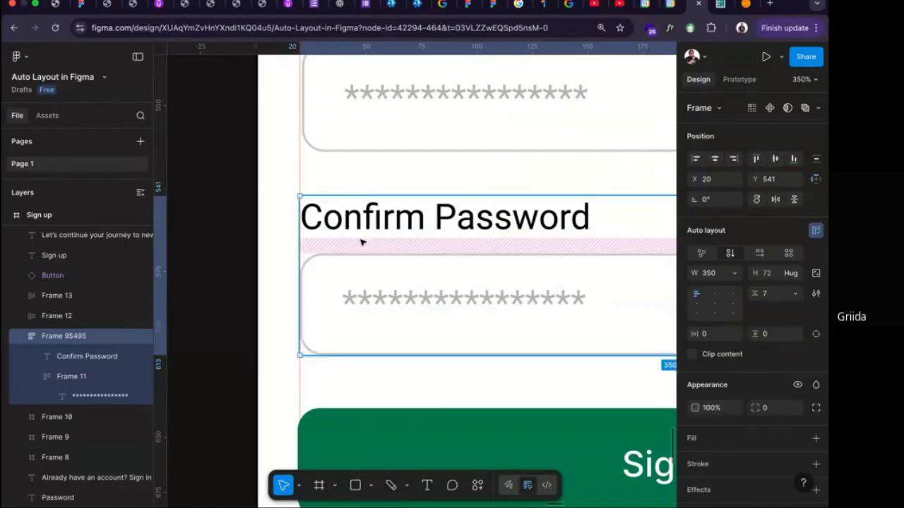
Group the Password label and its input frame in a vertical auto layout.
{"action": "scroll", "coordinate": [363, 245], "scroll_direction": "down", "scroll_amount": 5}
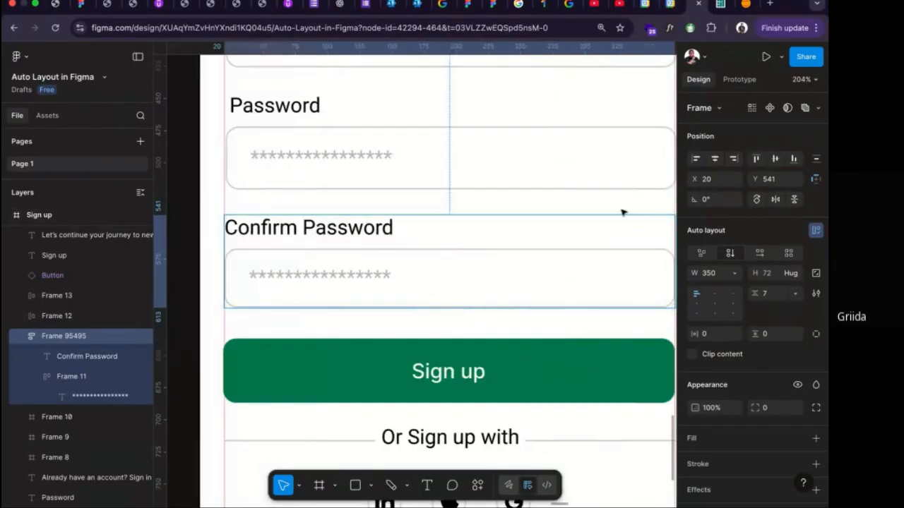
{"action": "left_click", "coordinate": [318, 180]}
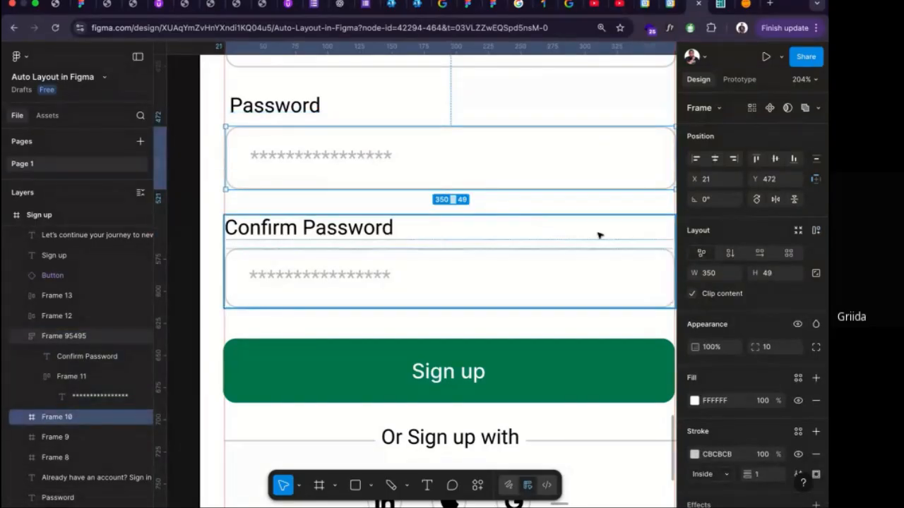
{"action": "left_click", "coordinate": [289, 103]}
{"action": "left_click", "coordinate": [288, 139]}
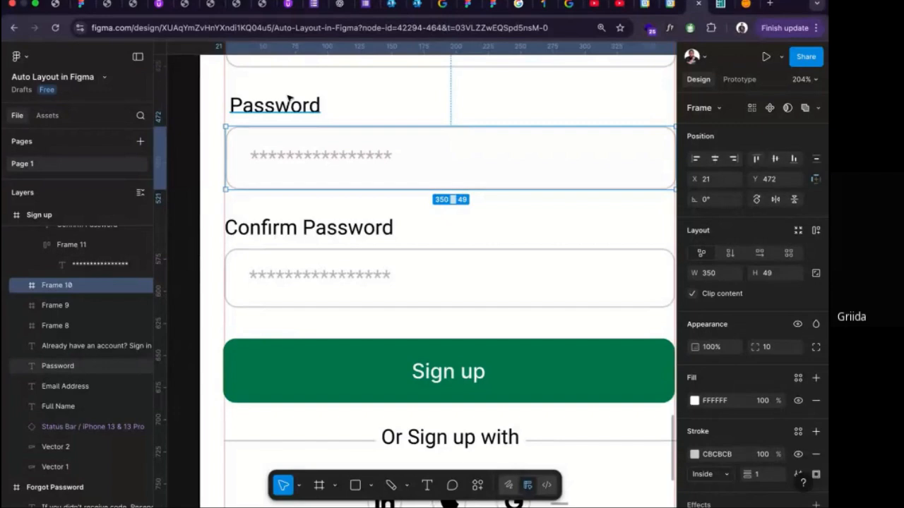
{"action": "left_click", "coordinate": [288, 99]}
{"action": "left_click", "coordinate": [326, 154], "text": "shift"}
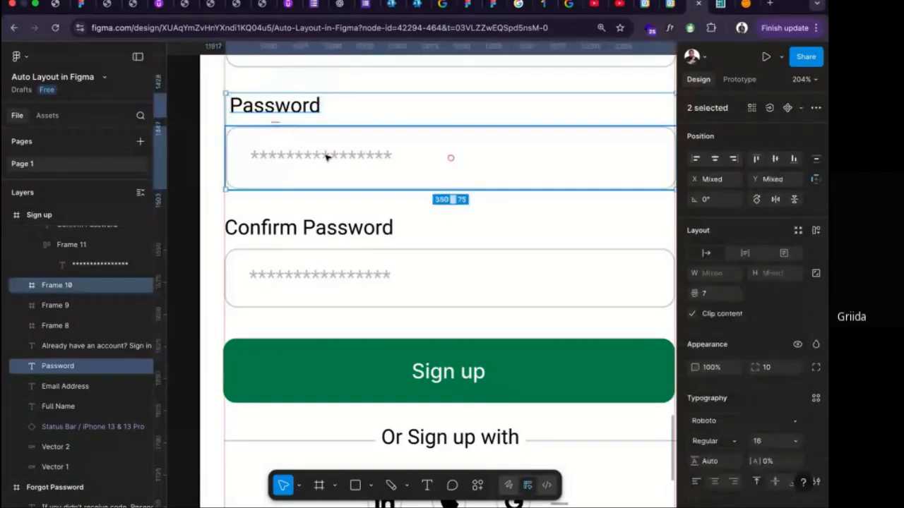
{"action": "key", "text": "shift+a"}
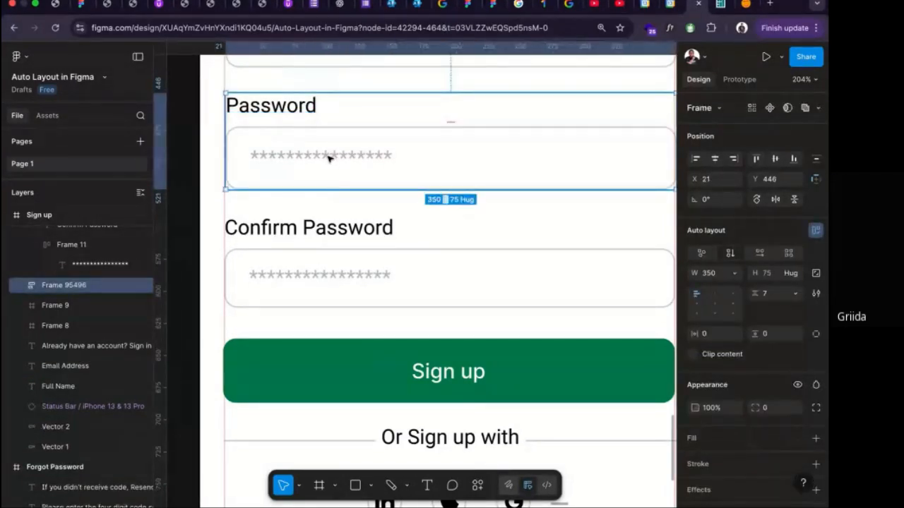
Group the Email Address label and its input frame in a vertical auto layout.
{"action": "scroll", "coordinate": [328, 159], "scroll_direction": "up", "scroll_amount": 4}
{"action": "left_click", "coordinate": [324, 137]}
{"action": "left_click", "coordinate": [353, 113], "text": "shift"}
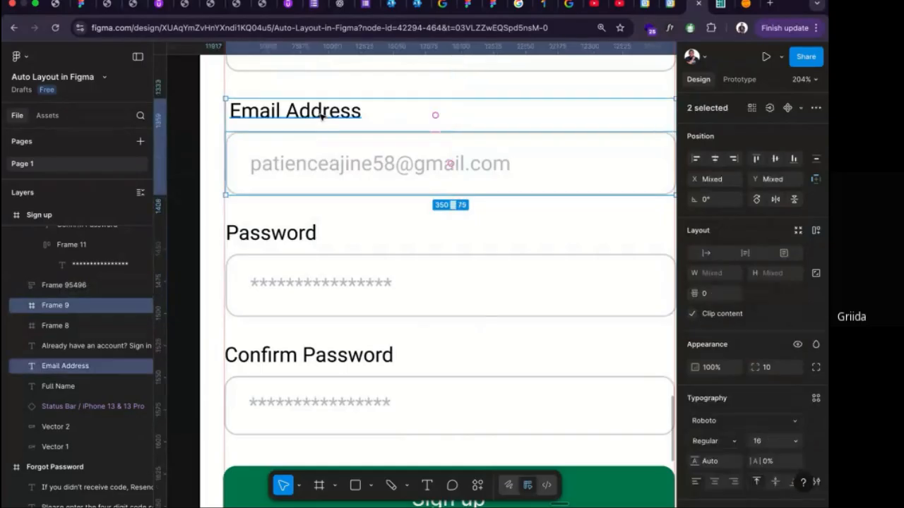
{"action": "key", "text": "shift+a"}
Group the Full Name label and its input frame in a vertical auto layout and nudge the group to X 20, Y 256.
{"action": "scroll", "coordinate": [321, 117], "scroll_direction": "up", "scroll_amount": 4}
{"action": "left_click", "coordinate": [282, 226]}
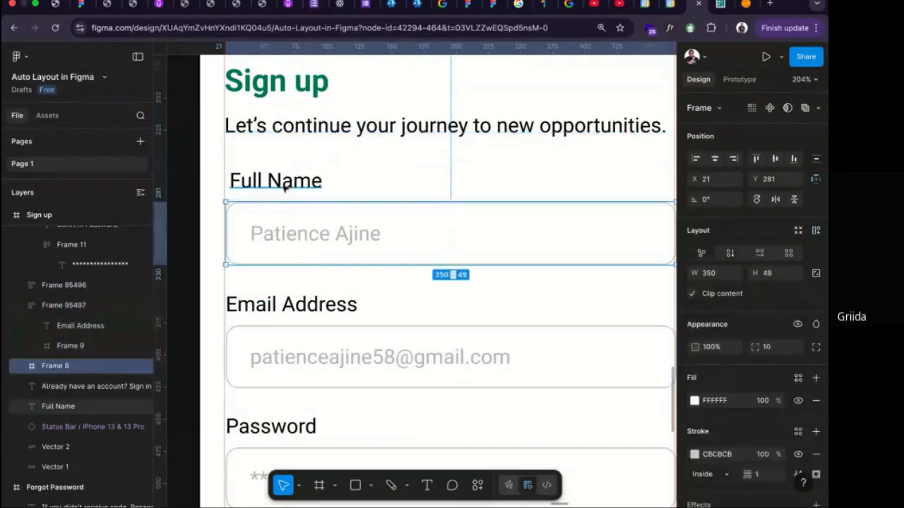
{"action": "left_click", "coordinate": [284, 185], "text": "shift"}
{"action": "key", "text": "shift+a"}
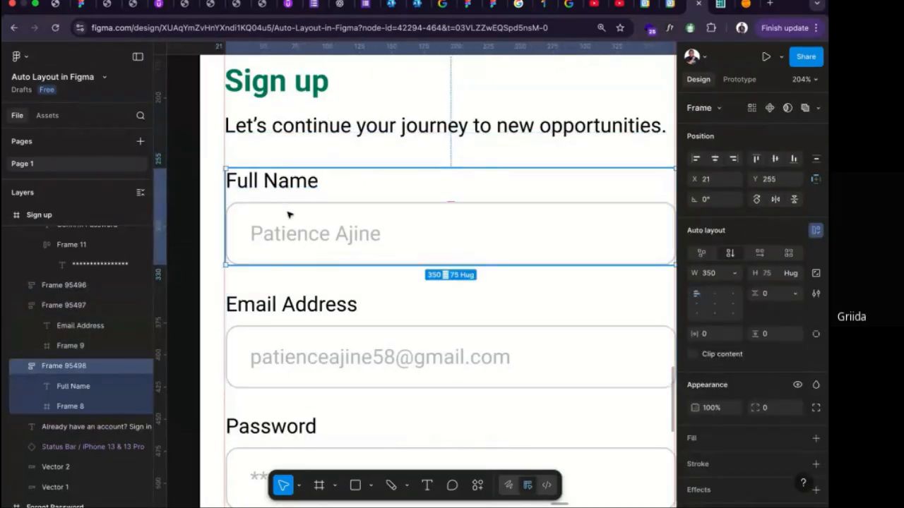
{"action": "key", "text": "Left"}
{"action": "key", "text": "Down"}
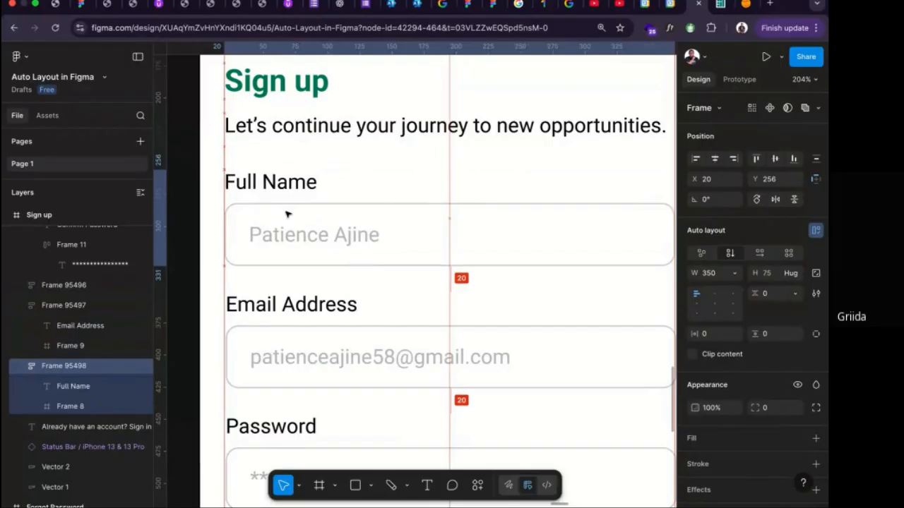
Group the Sign up heading and its subtitle in a vertical auto layout with a gap of 4.
{"action": "left_click", "coordinate": [296, 317]}
{"action": "scroll", "coordinate": [297, 317], "scroll_direction": "down", "scroll_amount": 2}
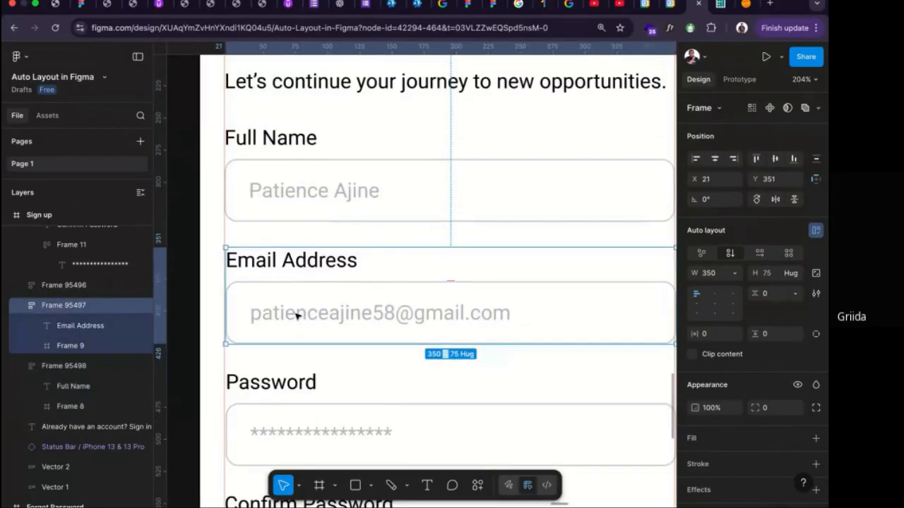
{"action": "scroll", "coordinate": [297, 317], "scroll_direction": "up", "scroll_amount": 7}
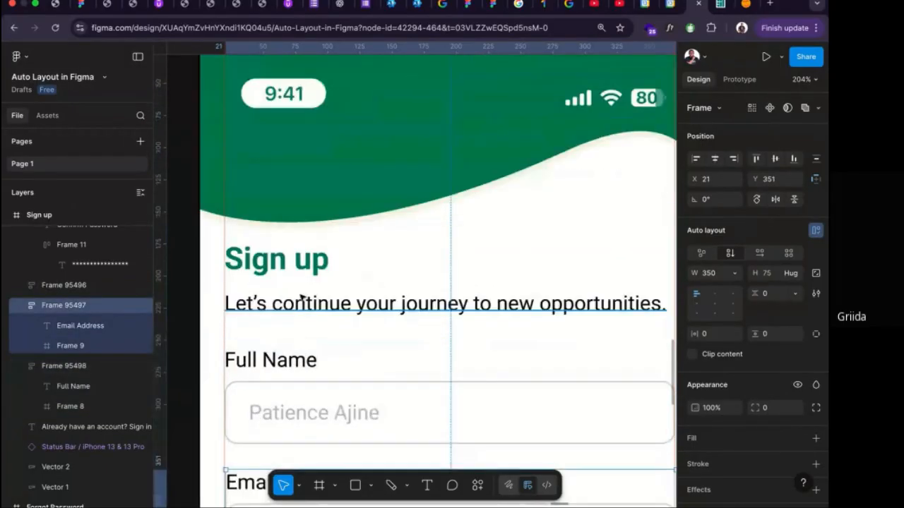
{"action": "left_click", "coordinate": [297, 302]}
{"action": "left_click", "coordinate": [297, 258], "text": "shift"}
{"action": "key", "text": "shift+a"}
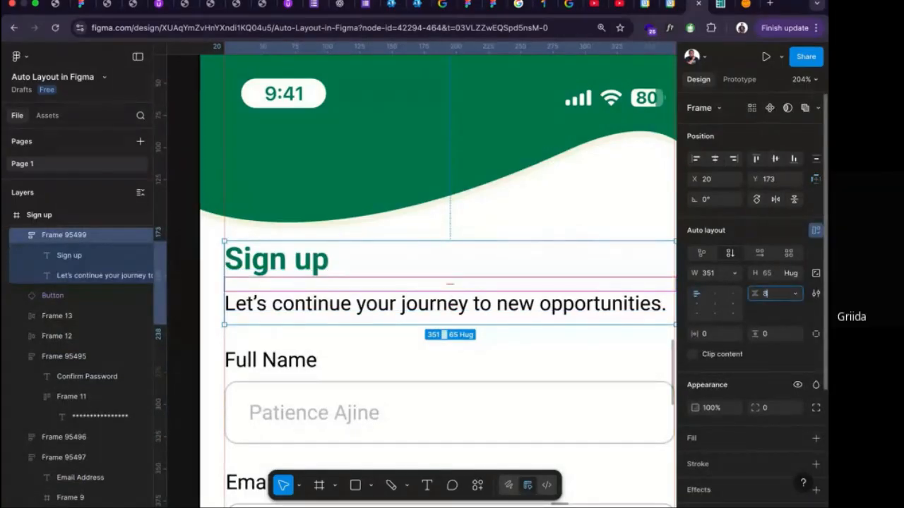
{"action": "key", "text": "Return"}
{"action": "left_click", "coordinate": [775, 294]}
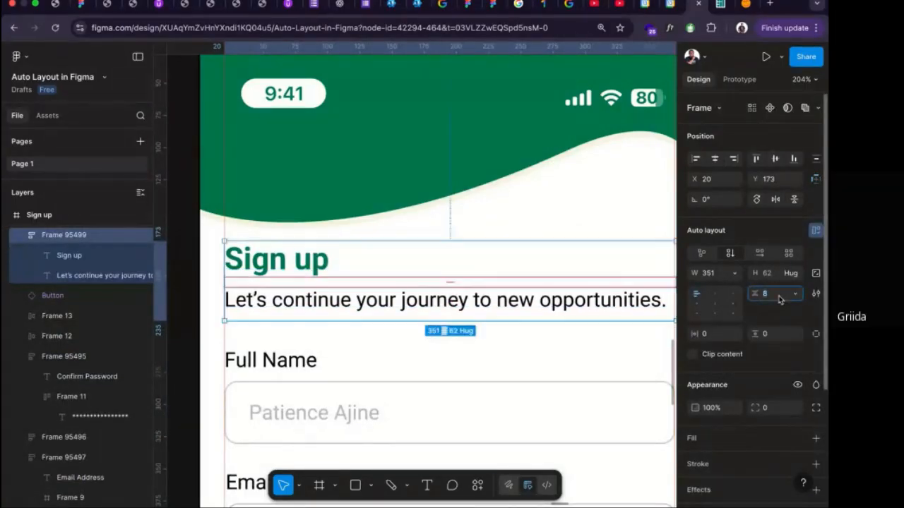
{"action": "type", "text": "4"}
{"action": "key", "text": "Return"}
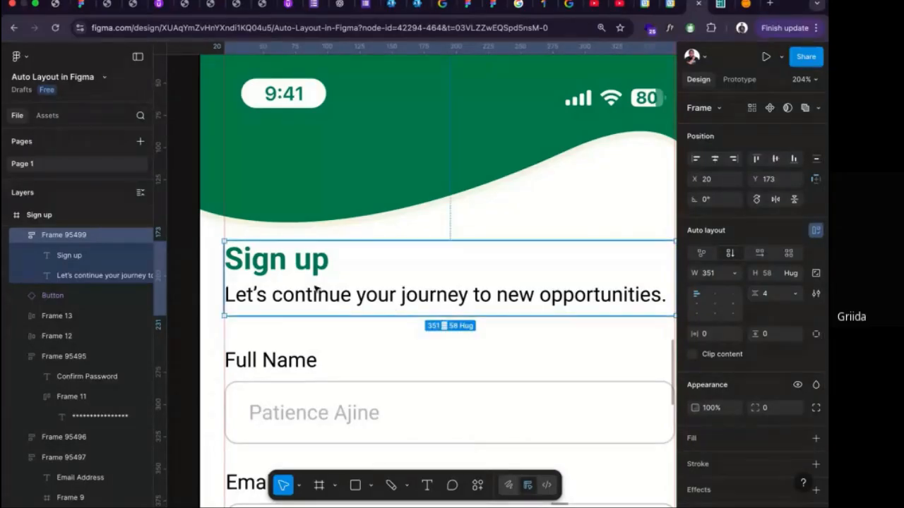
Combine the Full Name, Email Address, Password and Confirm Password groups into one vertical auto layout frame.
{"action": "scroll", "coordinate": [313, 296], "scroll_direction": "down", "scroll_amount": 5}
{"action": "scroll", "coordinate": [328, 153], "scroll_direction": "up", "scroll_amount": 1}
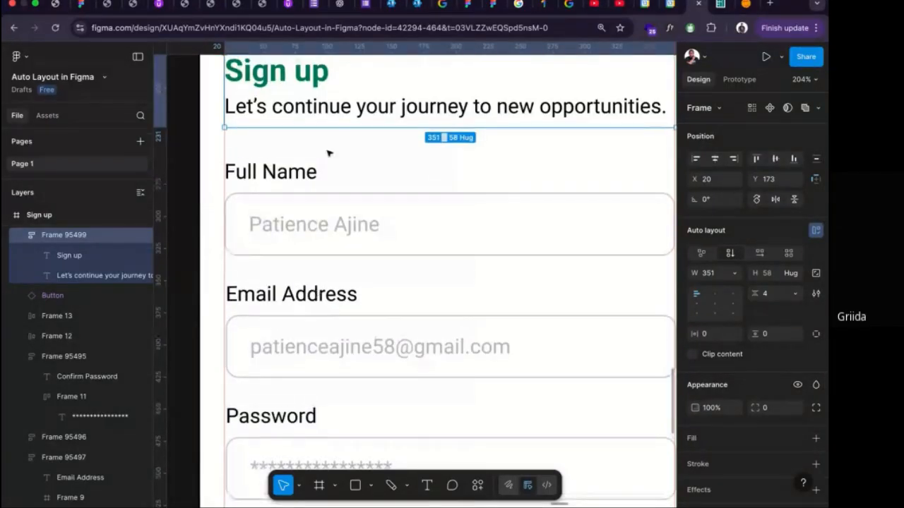
{"action": "left_click_drag", "start_coordinate": [328, 153], "coordinate": [299, 312]}
{"action": "scroll", "coordinate": [299, 313], "scroll_direction": "down", "scroll_amount": 5}
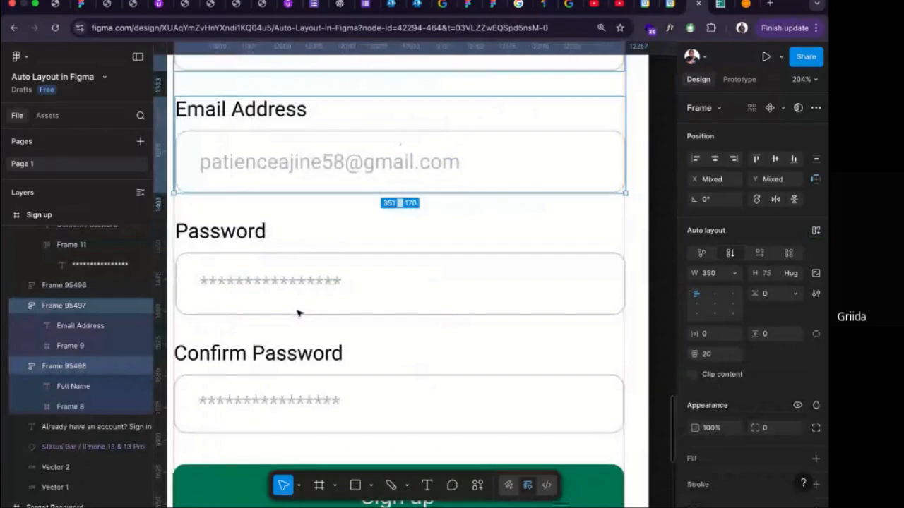
{"action": "left_click", "coordinate": [307, 314], "text": "shift"}
{"action": "left_click", "coordinate": [305, 360], "text": "shift"}
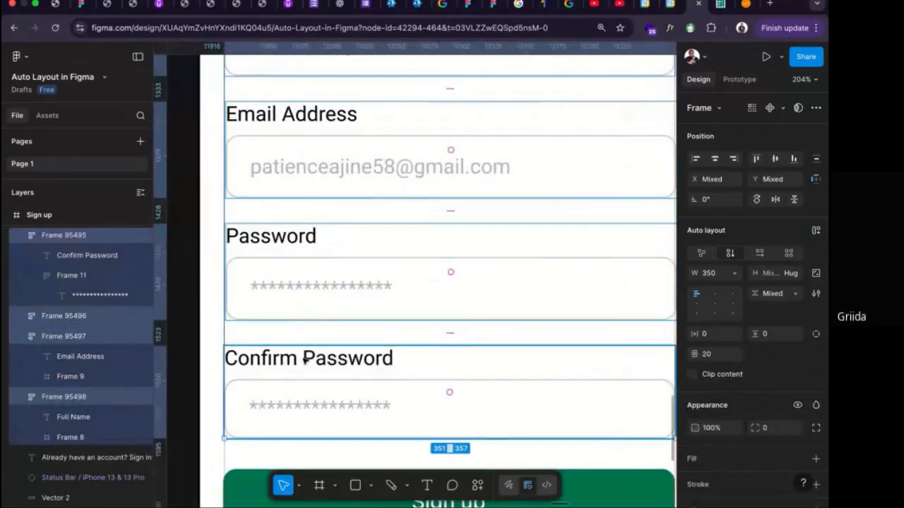
{"action": "key", "text": "shift+a"}
Combine the heading group, the field stack and the Sign up button in one vertical auto layout frame and nudge it to X 20.
{"action": "scroll", "coordinate": [305, 360], "scroll_direction": "down", "scroll_amount": 5}
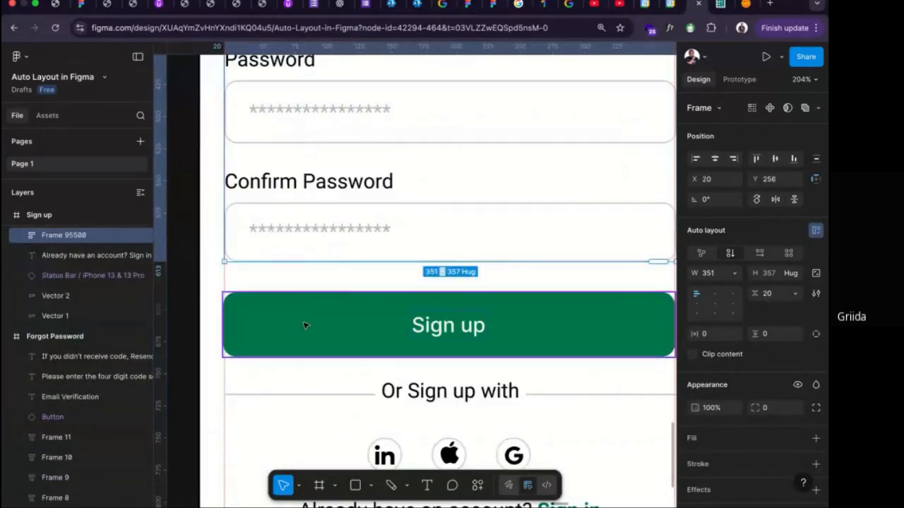
{"action": "scroll", "coordinate": [305, 326], "scroll_direction": "down", "scroll_amount": 4}
{"action": "scroll", "coordinate": [305, 326], "scroll_direction": "up", "scroll_amount": 5}
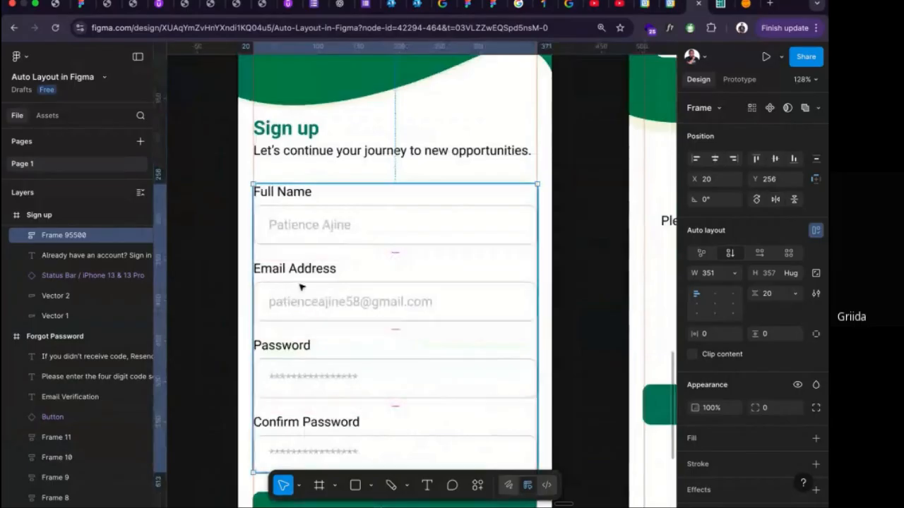
{"action": "scroll", "coordinate": [296, 250], "scroll_direction": "up", "scroll_amount": 6}
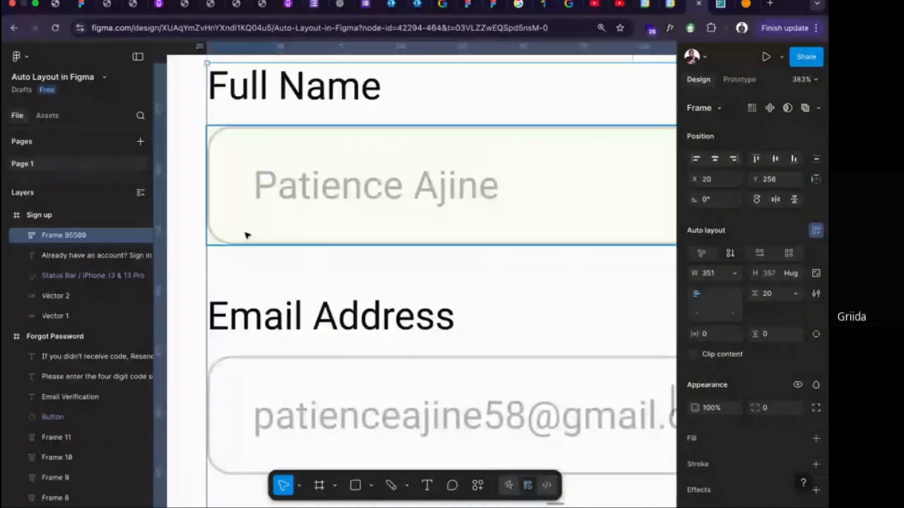
{"action": "scroll", "coordinate": [246, 235], "scroll_direction": "down", "scroll_amount": 6}
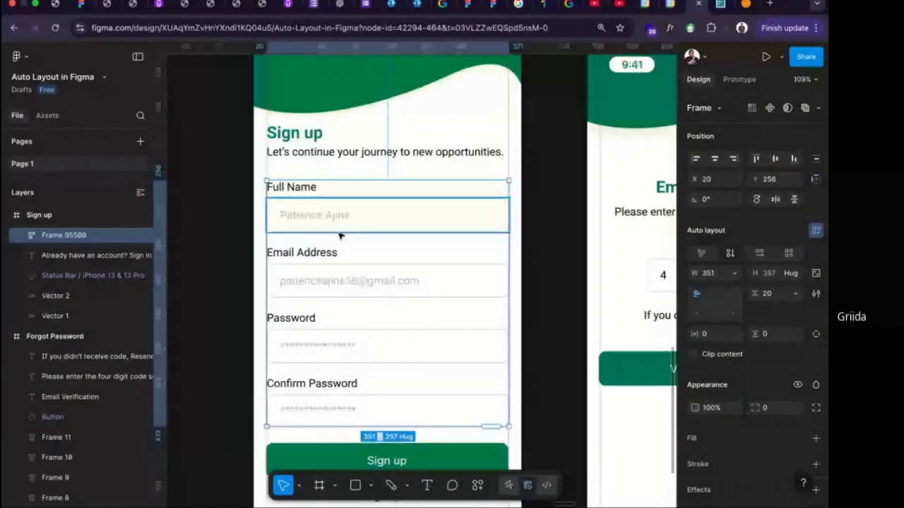
{"action": "scroll", "coordinate": [339, 235], "scroll_direction": "down", "scroll_amount": 3}
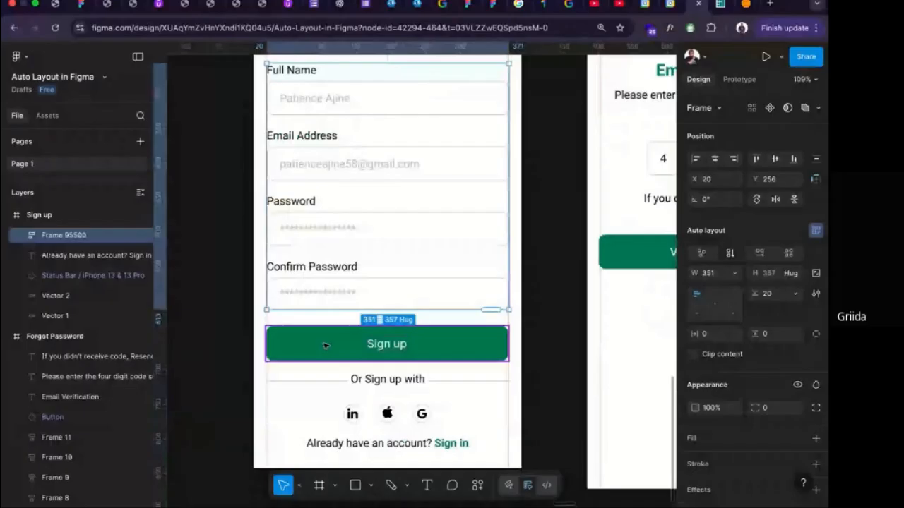
{"action": "left_click", "coordinate": [325, 345]}
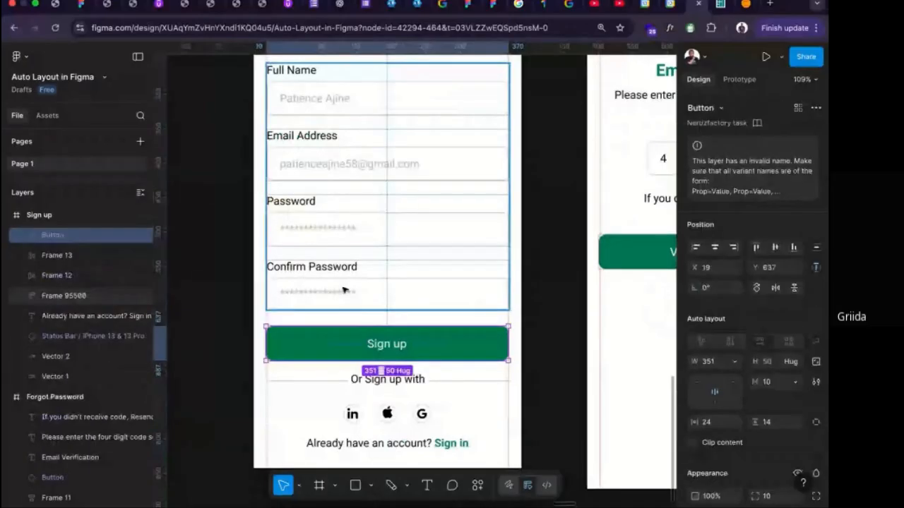
{"action": "scroll", "coordinate": [344, 290], "scroll_direction": "up", "scroll_amount": 5}
{"action": "left_click", "coordinate": [327, 224], "text": "shift"}
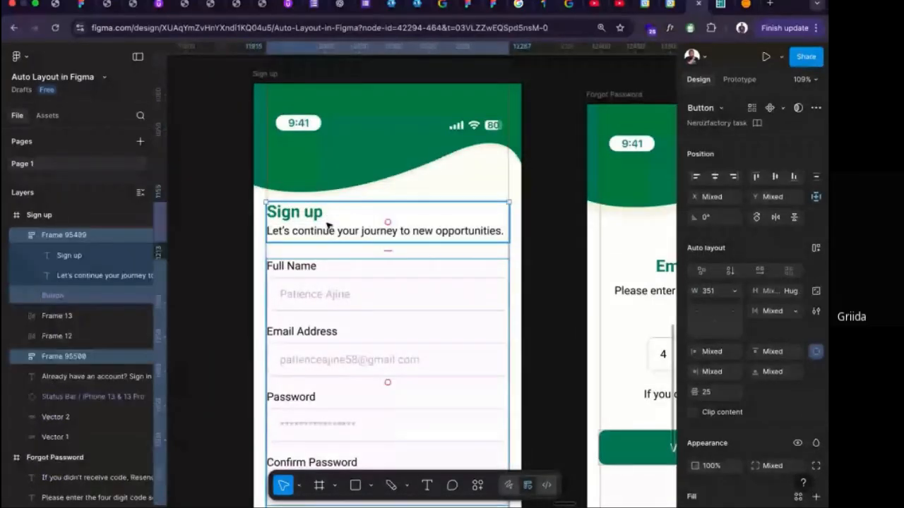
{"action": "key", "text": "shift+a"}
{"action": "scroll", "coordinate": [308, 266], "scroll_direction": "up", "scroll_amount": 4}
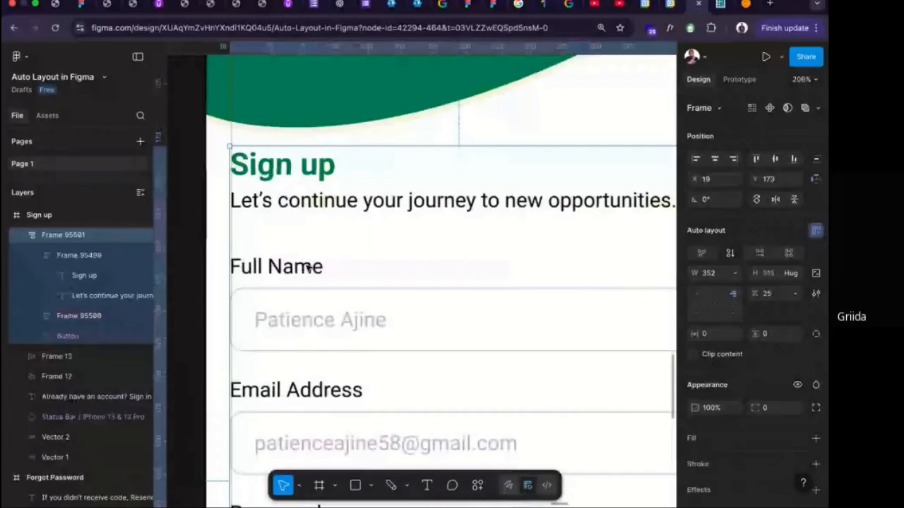
{"action": "scroll", "coordinate": [313, 269], "scroll_direction": "down", "scroll_amount": 3}
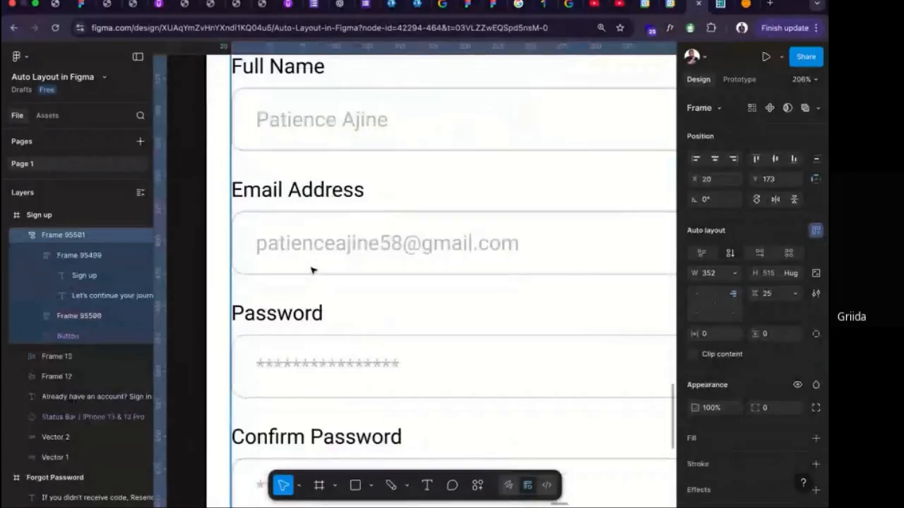
Narrow the combined auto layout frame to a width of 350 so its edge meets the margin guide.
{"action": "scroll", "coordinate": [313, 270], "scroll_direction": "down", "scroll_amount": 5}
{"action": "scroll", "coordinate": [313, 269], "scroll_direction": "right", "scroll_amount": 5}
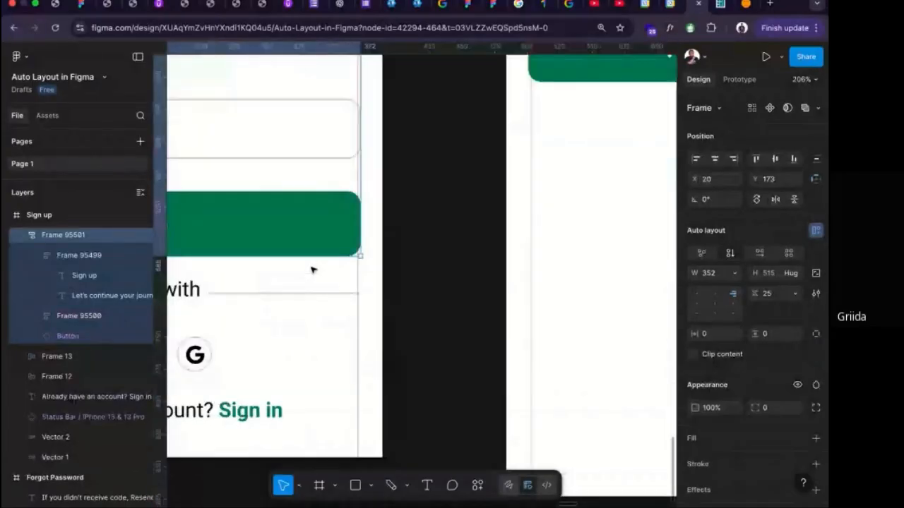
{"action": "left_click_drag", "start_coordinate": [358, 157], "coordinate": [356, 157]}
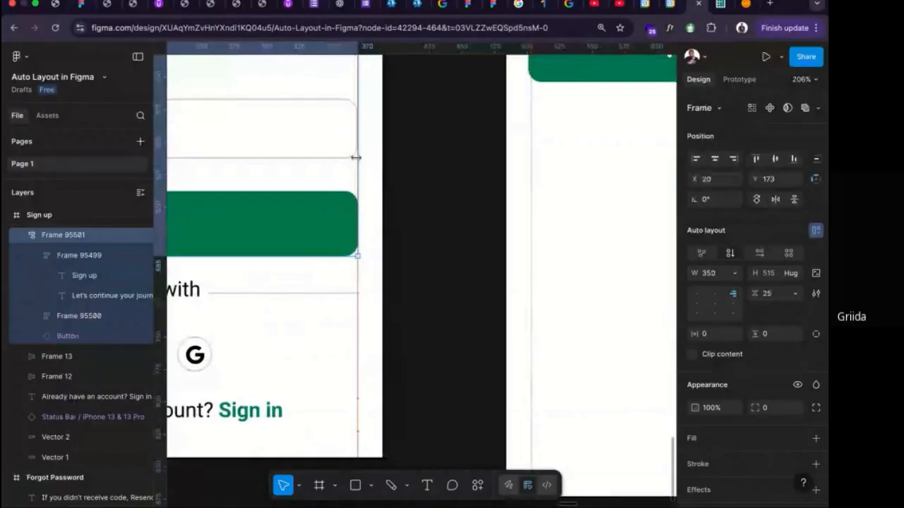
Detach the Sign up button instance from its main component.
{"action": "scroll", "coordinate": [327, 234], "scroll_direction": "left", "scroll_amount": 5}
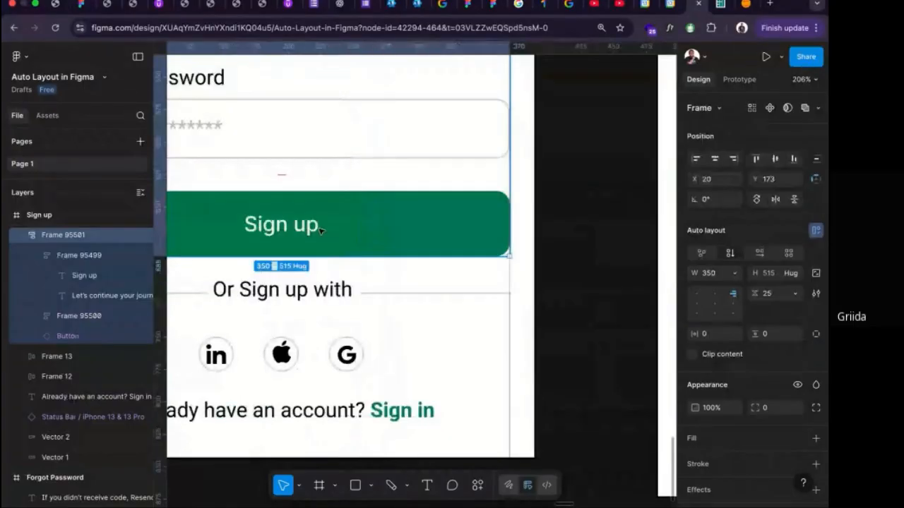
{"action": "left_click", "coordinate": [319, 227]}
{"action": "right_click", "coordinate": [320, 227]}
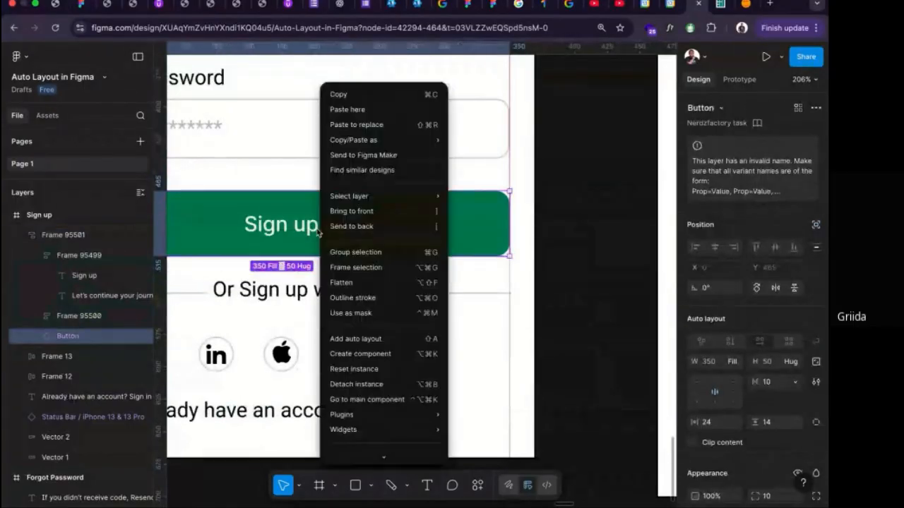
{"action": "left_click", "coordinate": [371, 384]}
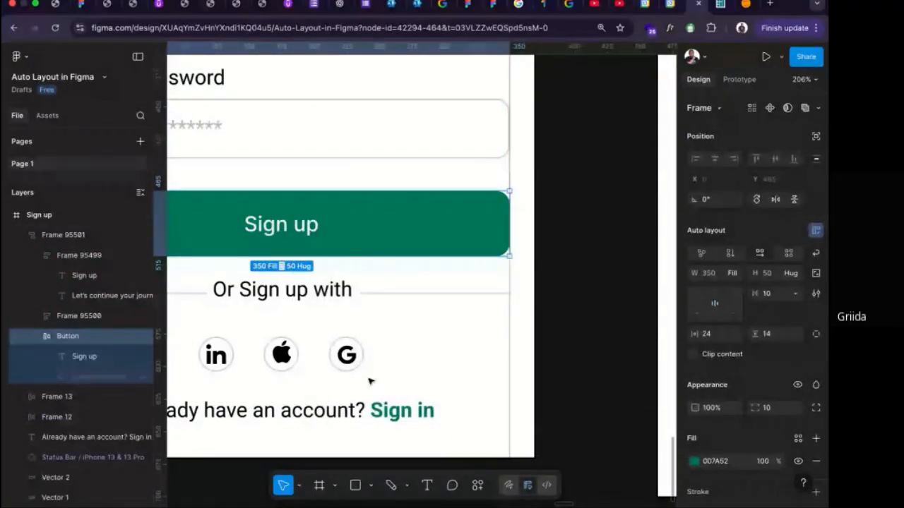
Toggle the visibility of the arrow icon layer inside the Sign up button on and off, ending with it hidden.
{"action": "scroll", "coordinate": [368, 381], "scroll_direction": "down", "scroll_amount": 2}
{"action": "scroll", "coordinate": [361, 382], "scroll_direction": "right", "scroll_amount": 5}
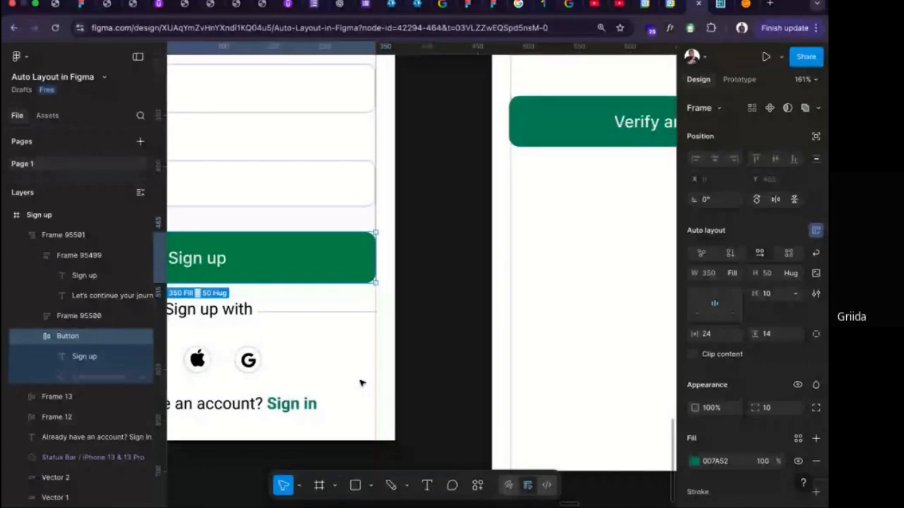
{"action": "scroll", "coordinate": [360, 383], "scroll_direction": "left", "scroll_amount": 5}
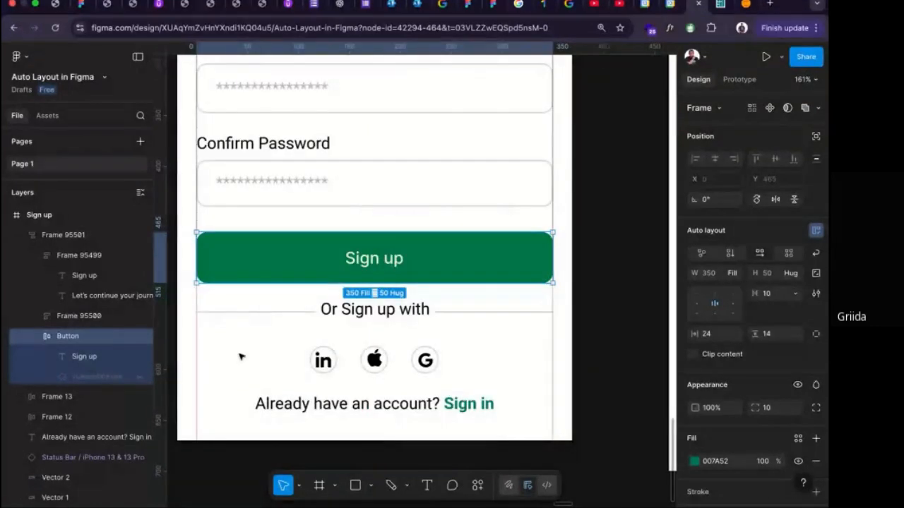
{"action": "left_click", "coordinate": [143, 380]}
{"action": "left_click", "coordinate": [142, 379]}
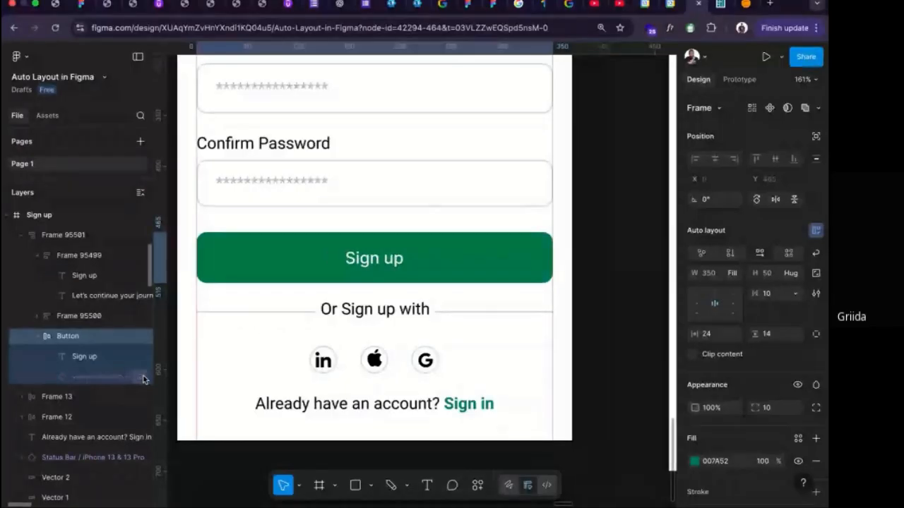
{"action": "left_click", "coordinate": [143, 379]}
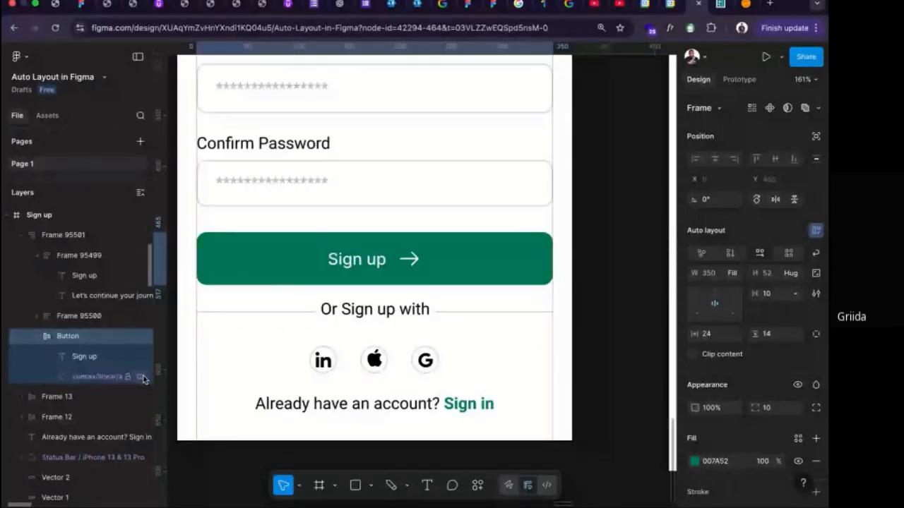
{"action": "left_click", "coordinate": [143, 379]}
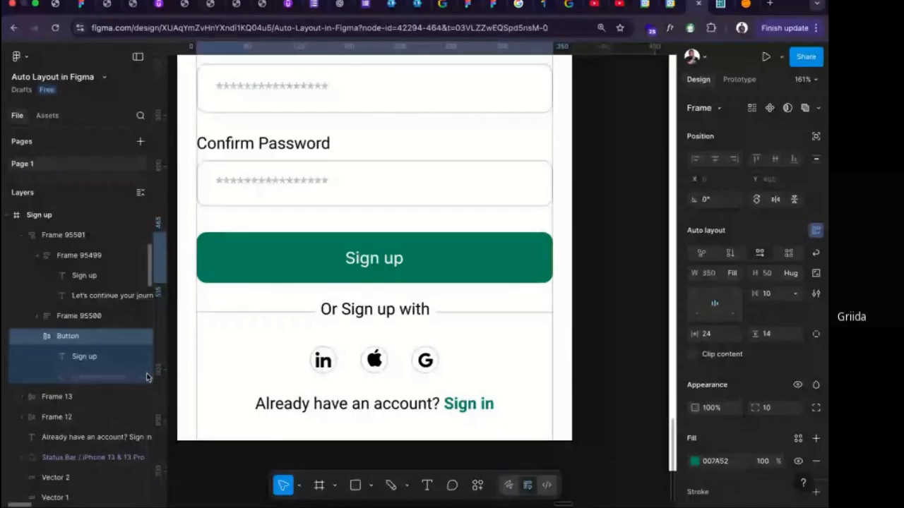
{"action": "left_click", "coordinate": [142, 376]}
{"action": "left_click", "coordinate": [142, 376]}
{"action": "left_click", "coordinate": [142, 377]}
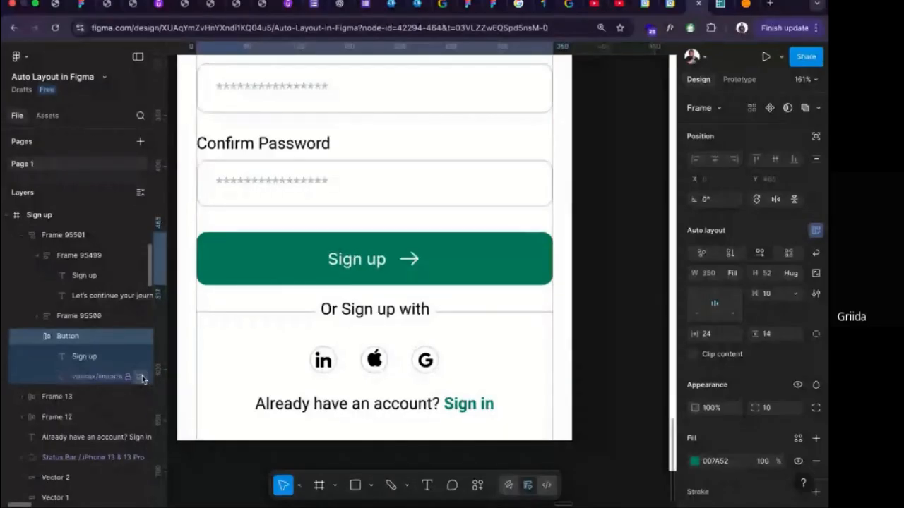
{"action": "left_click", "coordinate": [142, 377]}
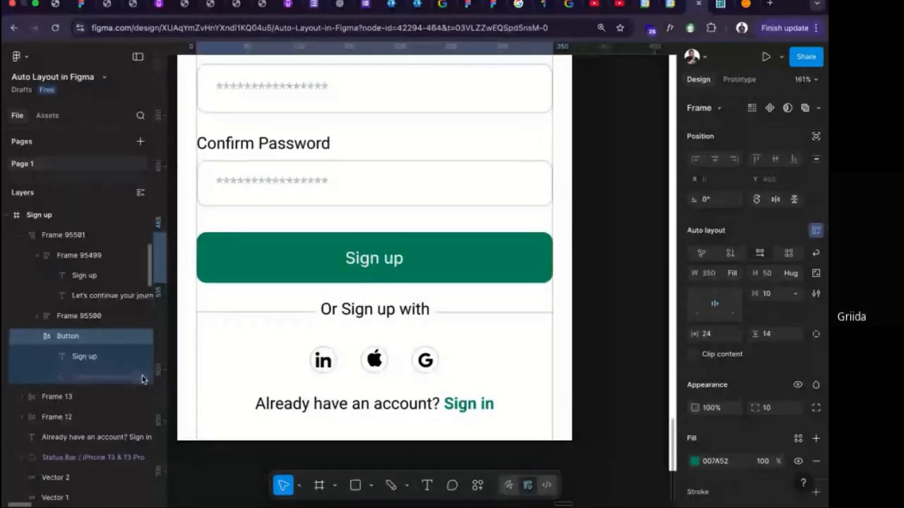
Change the Sign up button's vertical sizing from hug contents to a fixed height of 50.
{"action": "left_click", "coordinate": [795, 276]}
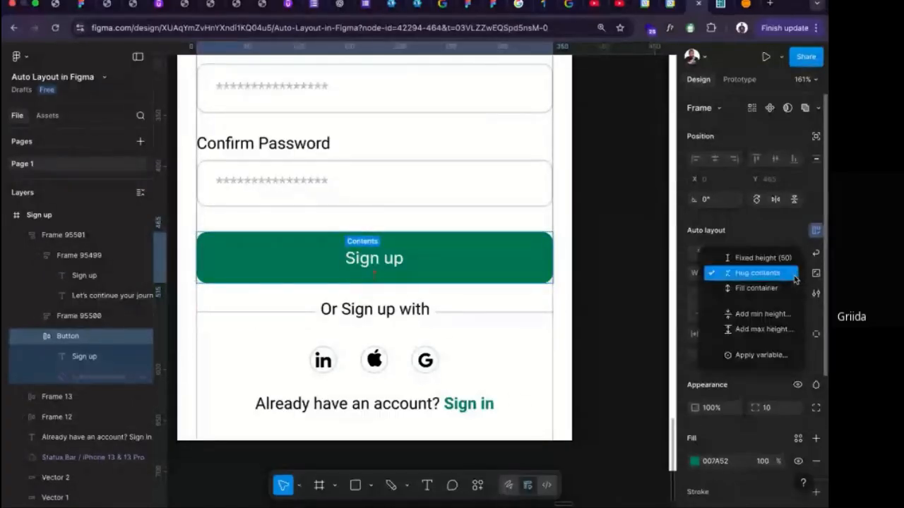
{"action": "left_click", "coordinate": [761, 257]}
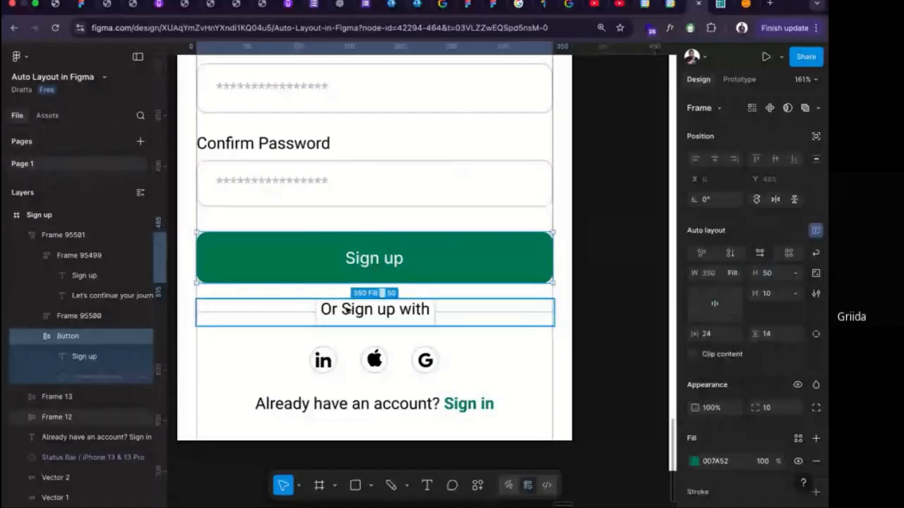
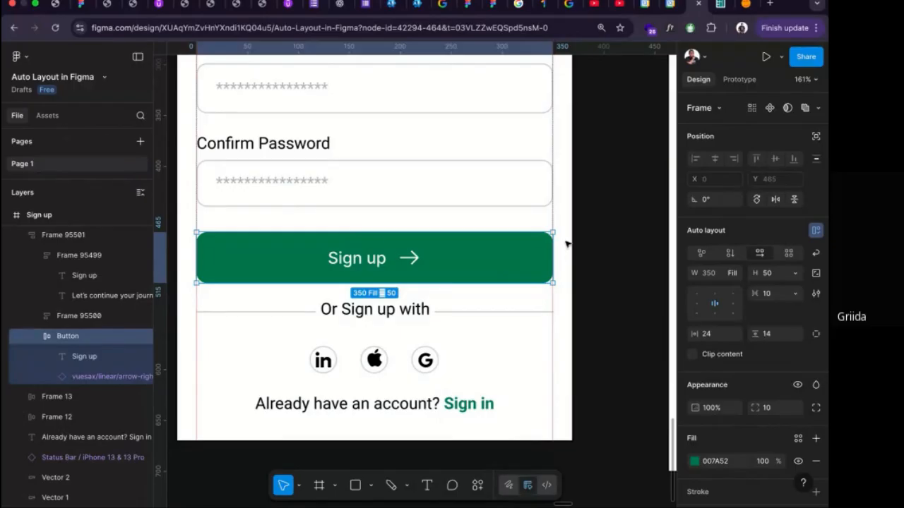
Widen the Sign up screen frame to 478 by its outer edge, and undo the resize.
{"action": "scroll", "coordinate": [565, 243], "scroll_direction": "up", "scroll_amount": 8}
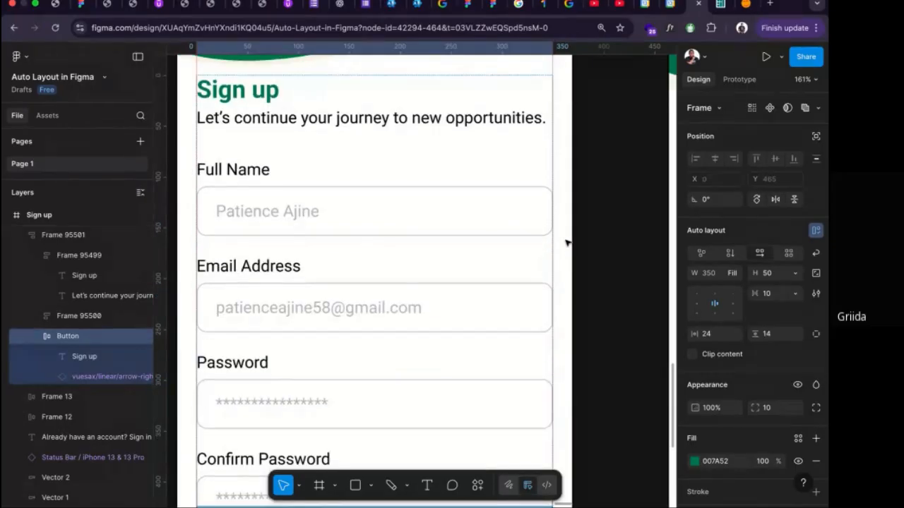
{"action": "scroll", "coordinate": [566, 243], "scroll_direction": "down", "scroll_amount": 3}
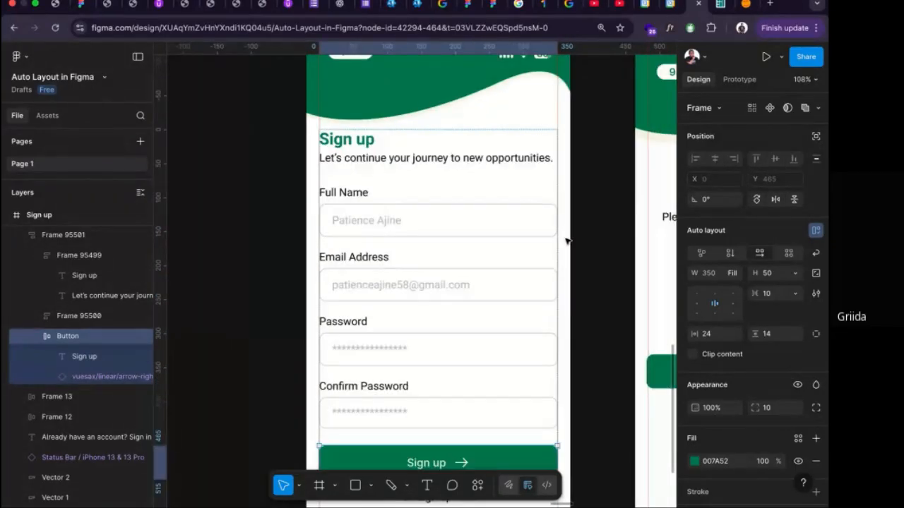
{"action": "scroll", "coordinate": [567, 242], "scroll_direction": "up", "scroll_amount": 3}
{"action": "left_click", "coordinate": [321, 127]}
{"action": "scroll", "coordinate": [318, 205], "scroll_direction": "down", "scroll_amount": 3}
{"action": "scroll", "coordinate": [311, 238], "scroll_direction": "down", "scroll_amount": 1}
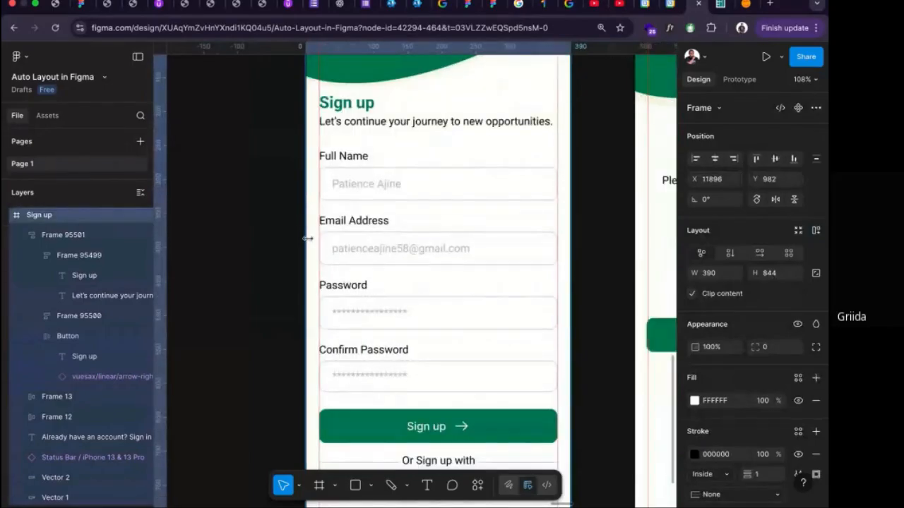
{"action": "left_click", "coordinate": [302, 242]}
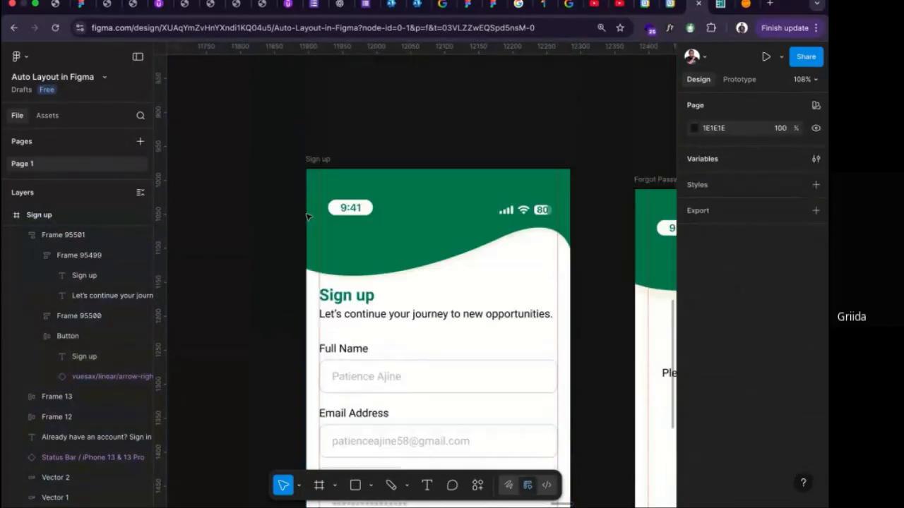
{"action": "scroll", "coordinate": [311, 219], "scroll_direction": "up", "scroll_amount": 3}
{"action": "left_click", "coordinate": [321, 168]}
{"action": "scroll", "coordinate": [302, 300], "scroll_direction": "down", "scroll_amount": 5}
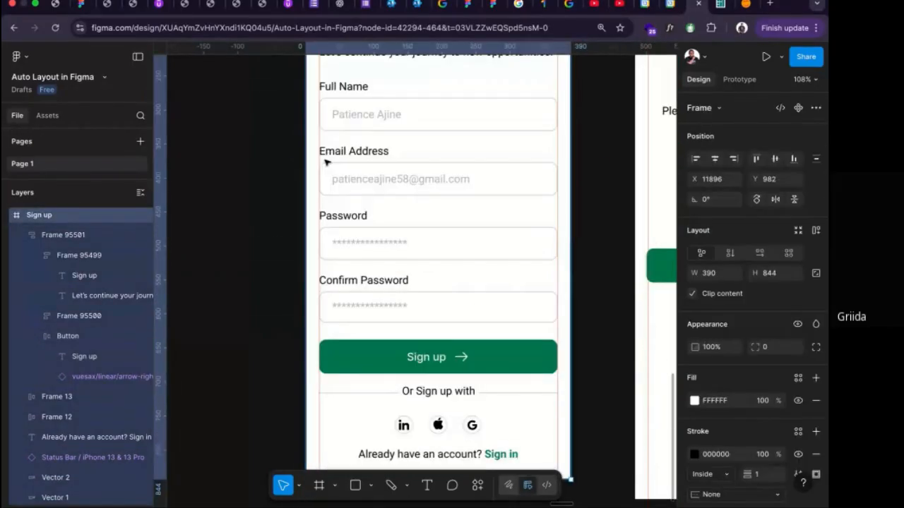
{"action": "left_click_drag", "start_coordinate": [299, 302], "coordinate": [245, 299]}
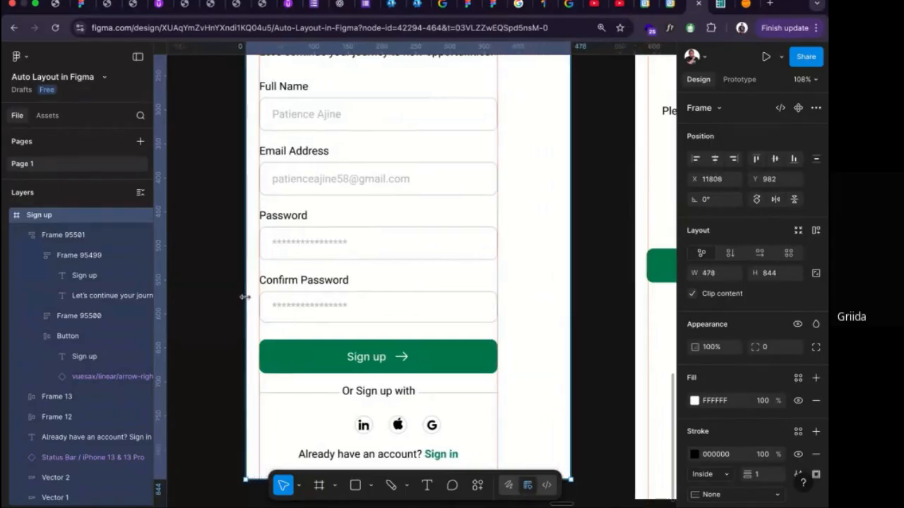
{"action": "key", "text": "super+z"}
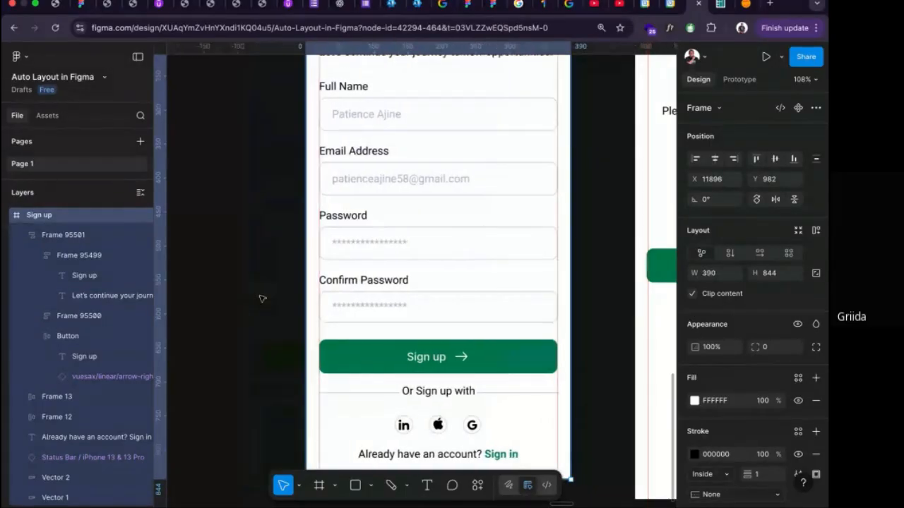
{"action": "key", "text": "Escape"}
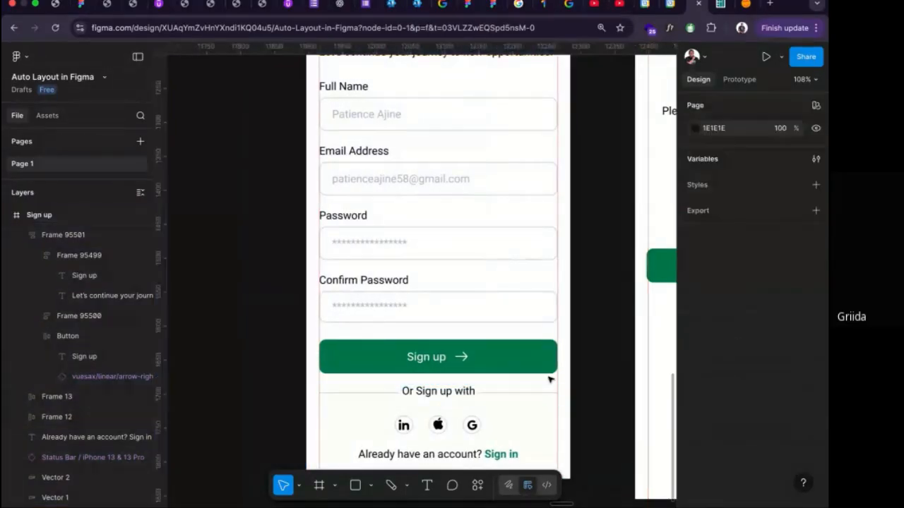
Try resizing the form's auto layout frame horizontally by its edge inside the Sign up screen.
{"action": "scroll", "coordinate": [504, 296], "scroll_direction": "up", "scroll_amount": 5}
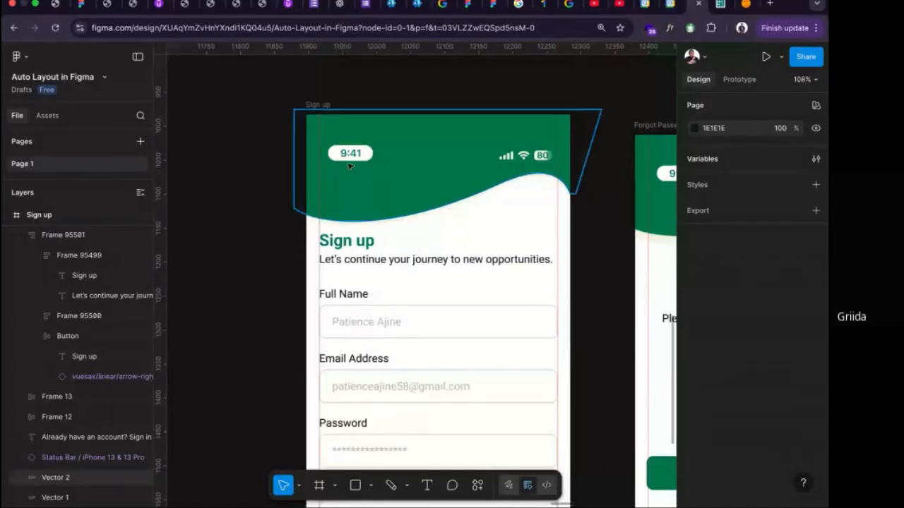
{"action": "left_click", "coordinate": [330, 107]}
{"action": "scroll", "coordinate": [332, 110], "scroll_direction": "down", "scroll_amount": 5}
{"action": "left_click", "coordinate": [388, 230]}
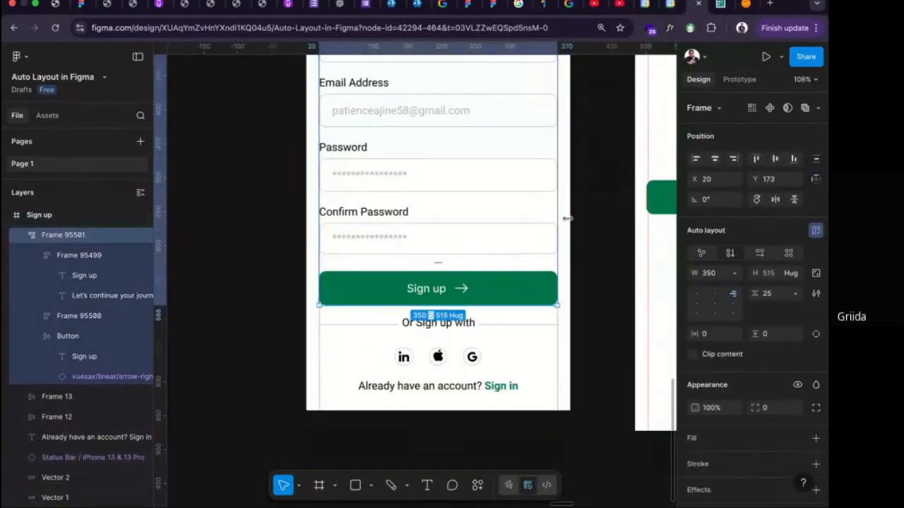
{"action": "left_click_drag", "start_coordinate": [567, 218], "coordinate": [544, 217]}
{"action": "scroll", "coordinate": [552, 292], "scroll_direction": "down", "scroll_amount": 1}
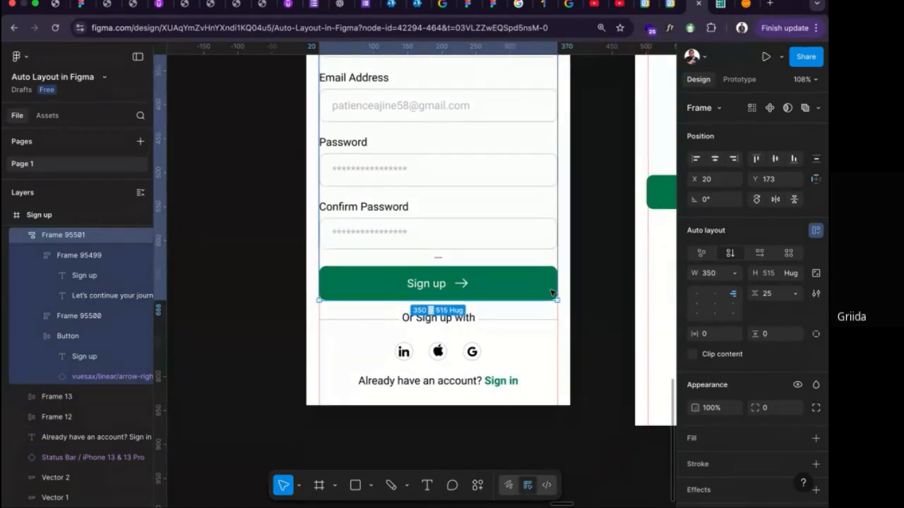
Wrap the "Or Sign up with" divider and the social icons row together in one vertical auto layout frame.
{"action": "scroll", "coordinate": [552, 292], "scroll_direction": "down", "scroll_amount": 5}
{"action": "scroll", "coordinate": [552, 292], "scroll_direction": "down", "scroll_amount": 4}
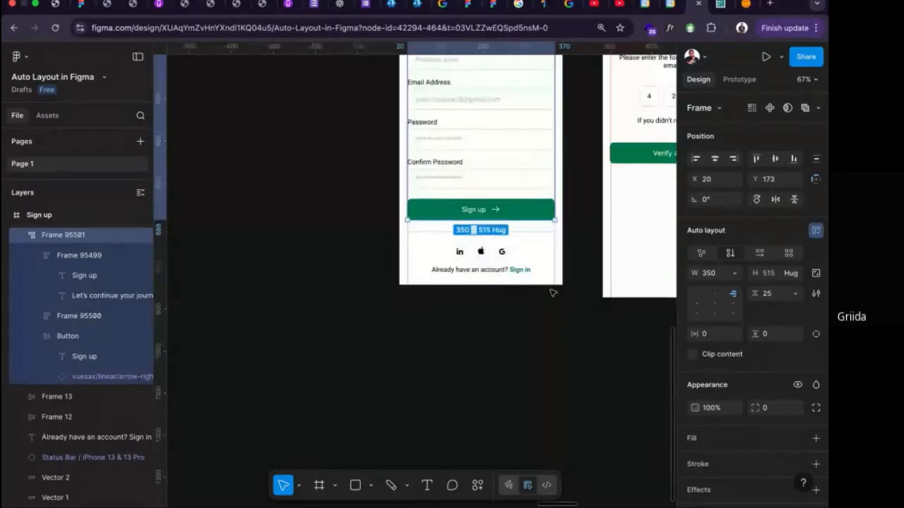
{"action": "scroll", "coordinate": [553, 293], "scroll_direction": "up", "scroll_amount": 3}
{"action": "scroll", "coordinate": [551, 291], "scroll_direction": "down", "scroll_amount": 1}
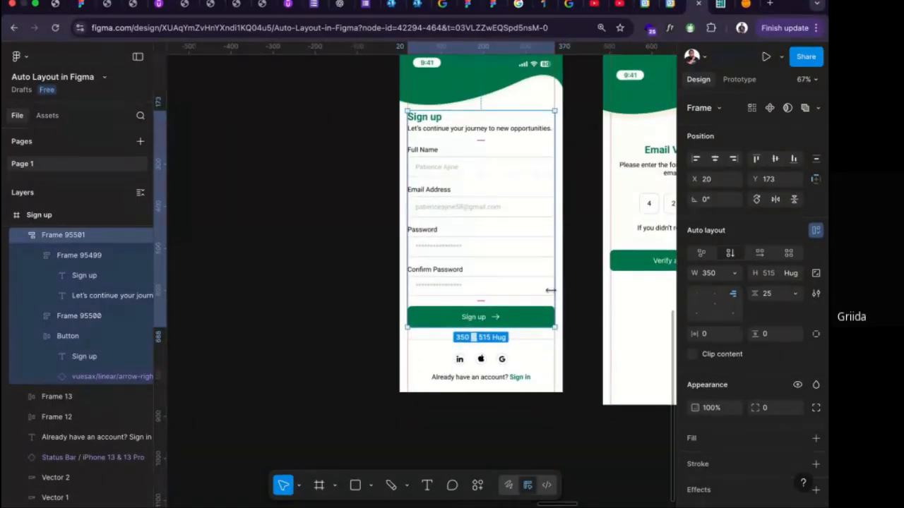
{"action": "scroll", "coordinate": [551, 291], "scroll_direction": "right", "scroll_amount": 2}
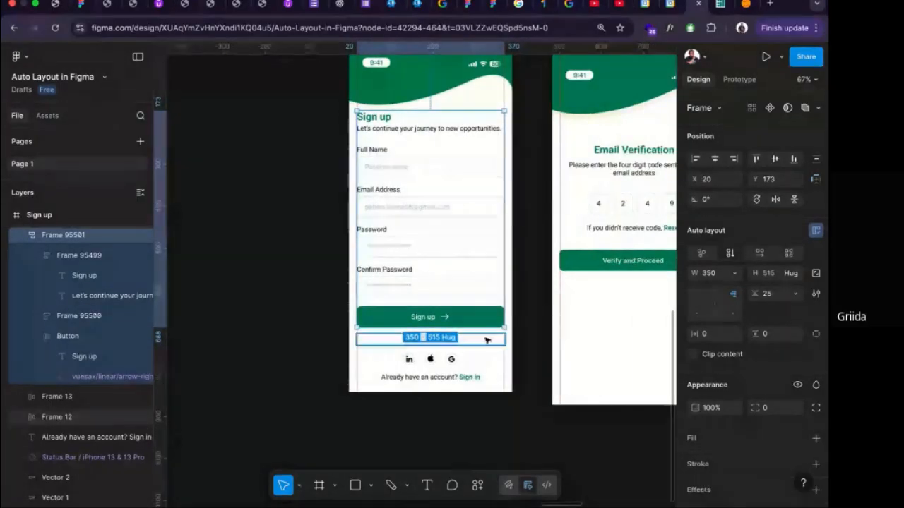
{"action": "left_click", "coordinate": [436, 344]}
{"action": "scroll", "coordinate": [451, 360], "scroll_direction": "up", "scroll_amount": 3}
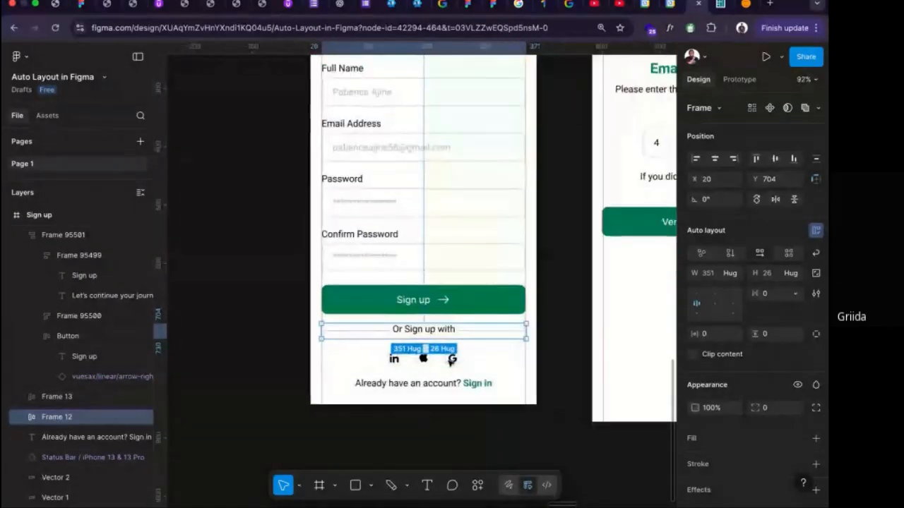
{"action": "scroll", "coordinate": [451, 360], "scroll_direction": "up", "scroll_amount": 4}
{"action": "left_click", "coordinate": [454, 359]}
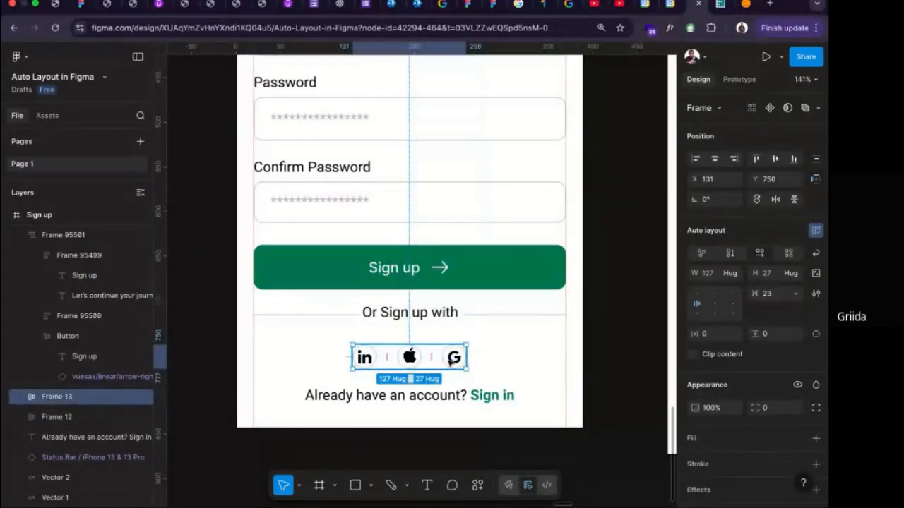
{"action": "left_click", "coordinate": [420, 312], "text": "shift"}
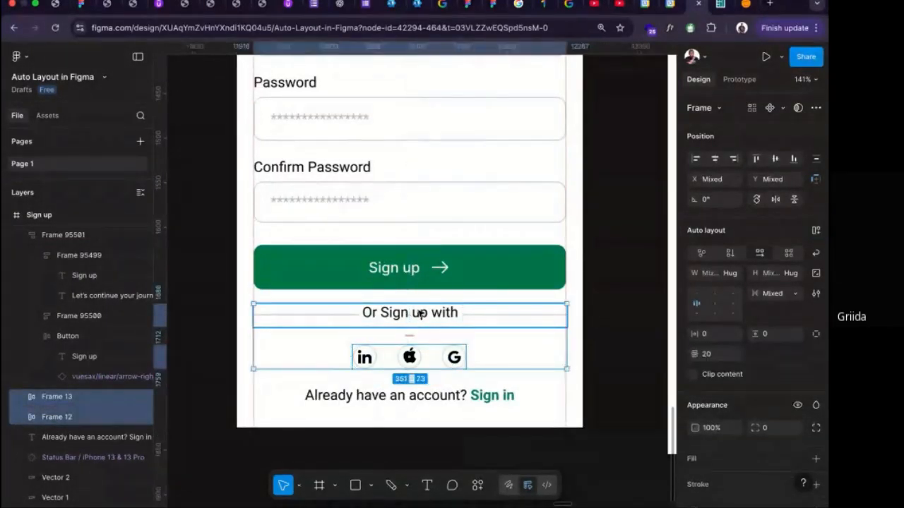
{"action": "key", "text": "shift+a"}
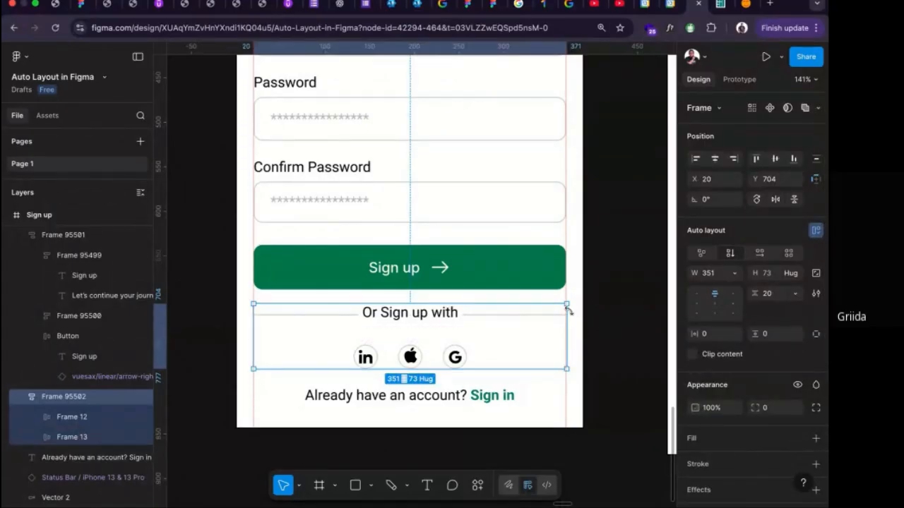
Narrow the new social sign-up frame to 350 and shorten the divider line after "Or Sign up with" to 116.
{"action": "scroll", "coordinate": [557, 323], "scroll_direction": "up", "scroll_amount": 5}
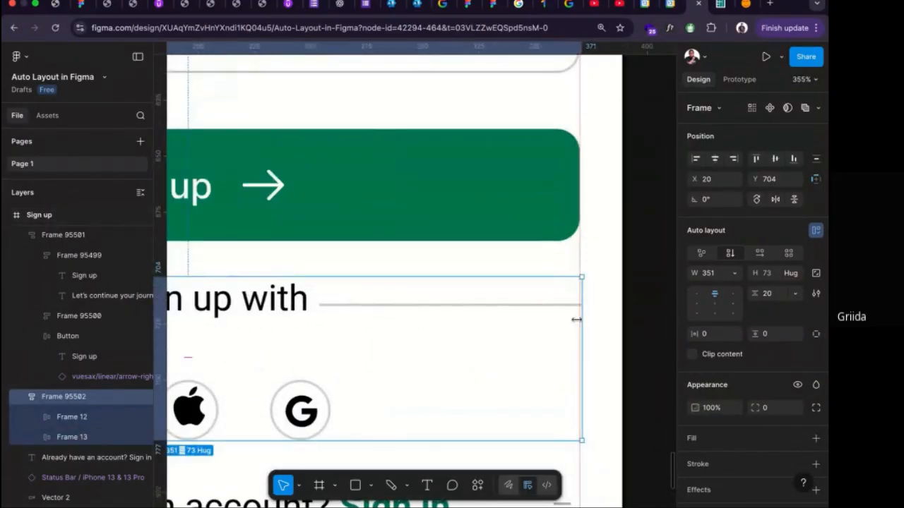
{"action": "left_click", "coordinate": [553, 306]}
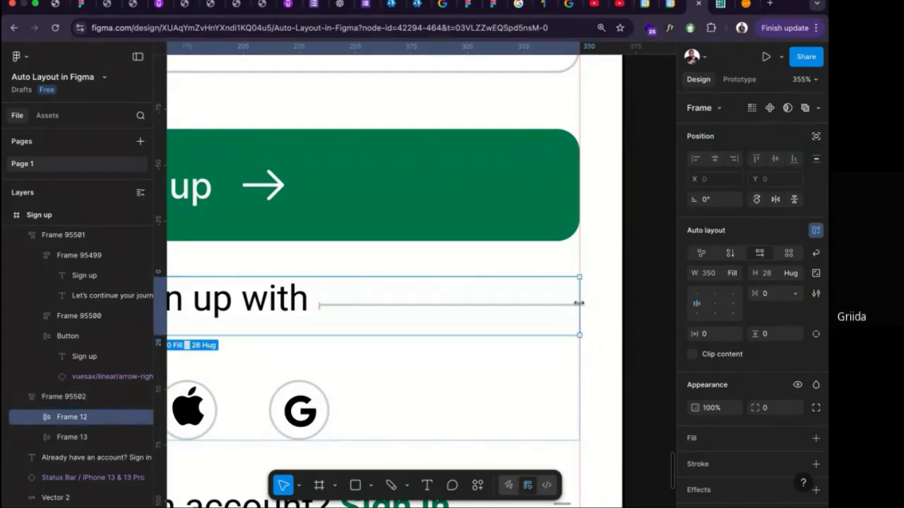
{"action": "left_click", "coordinate": [531, 305]}
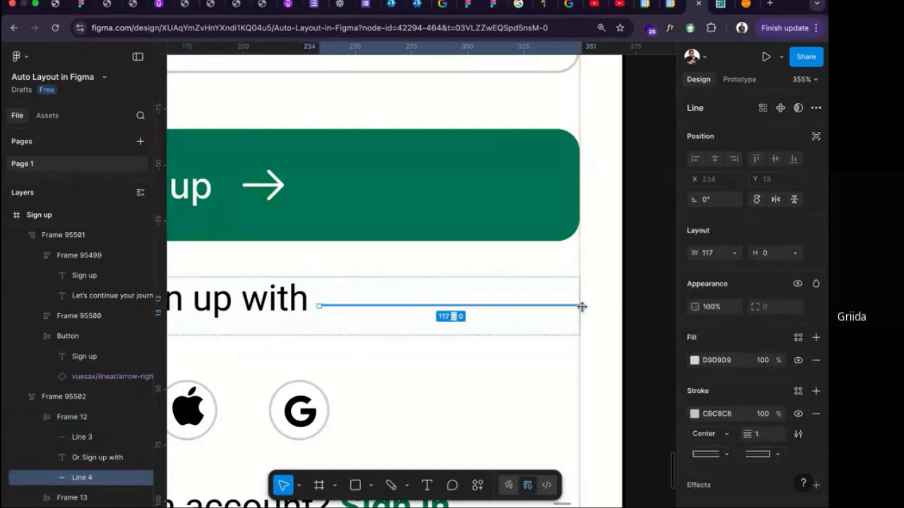
{"action": "left_click_drag", "start_coordinate": [581, 307], "coordinate": [578, 307]}
{"action": "scroll", "coordinate": [505, 317], "scroll_direction": "left", "scroll_amount": 7}
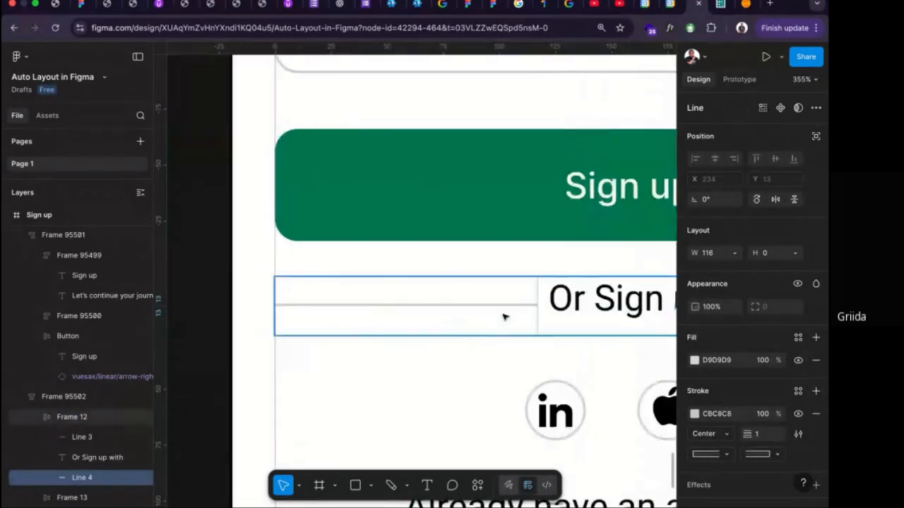
Nest the "Or Sign up with" divider and social icons row in a further auto layout frame within their parent.
{"action": "scroll", "coordinate": [503, 317], "scroll_direction": "down", "scroll_amount": 5}
{"action": "scroll", "coordinate": [508, 354], "scroll_direction": "down", "scroll_amount": 5}
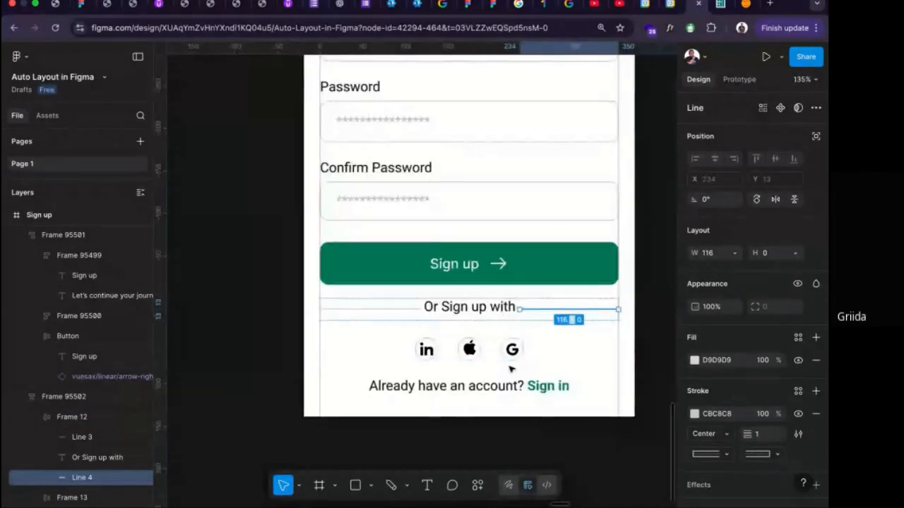
{"action": "left_click", "coordinate": [513, 353]}
{"action": "left_click", "coordinate": [505, 311], "text": "shift"}
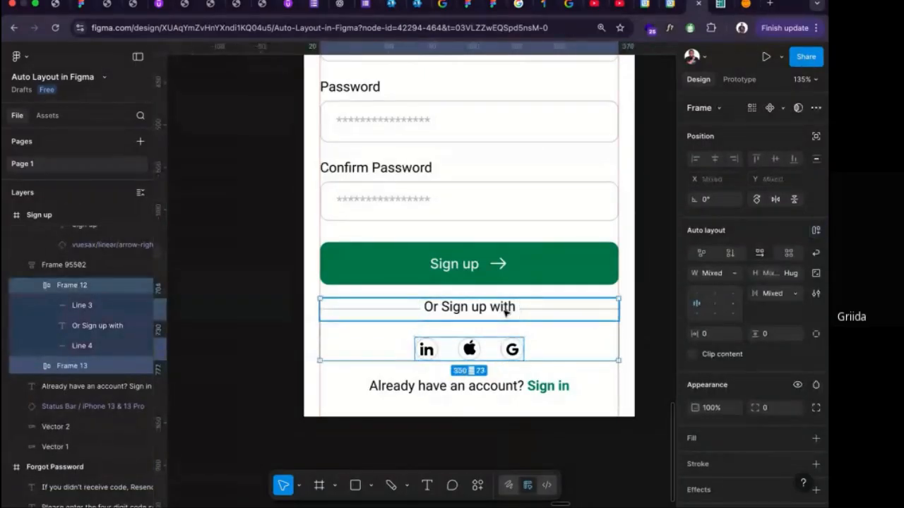
{"action": "key", "text": "shift+a"}
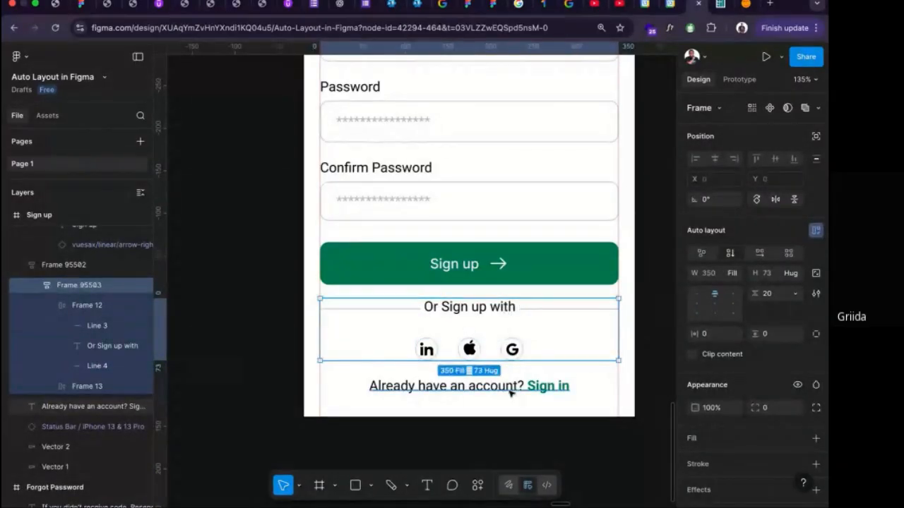
Combine the form frame, the social sign-up frame and the "Already have an account? Sign in" text into one auto layout frame.
{"action": "left_click", "coordinate": [512, 393]}
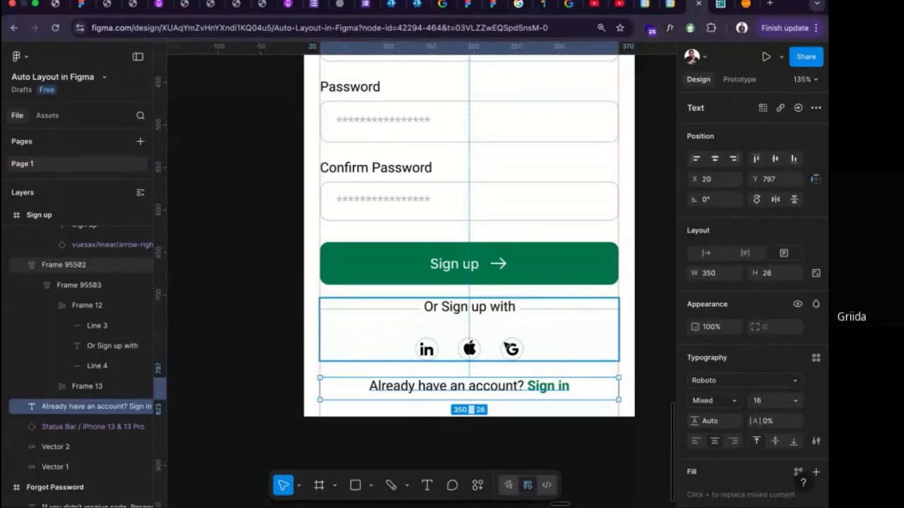
{"action": "left_click", "coordinate": [507, 346], "text": "shift"}
{"action": "left_click", "coordinate": [507, 280], "text": "shift"}
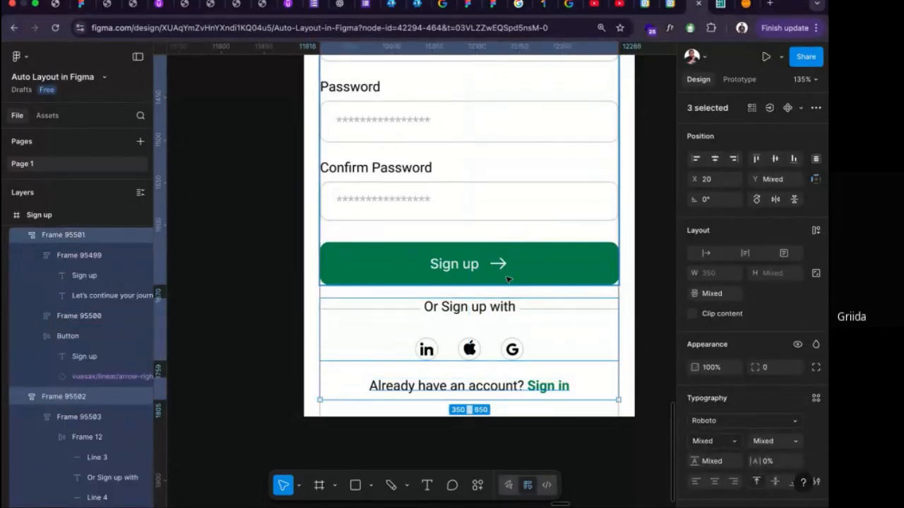
{"action": "scroll", "coordinate": [507, 280], "scroll_direction": "up", "scroll_amount": 7}
{"action": "scroll", "coordinate": [507, 279], "scroll_direction": "down", "scroll_amount": 4}
{"action": "scroll", "coordinate": [507, 280], "scroll_direction": "right", "scroll_amount": 2}
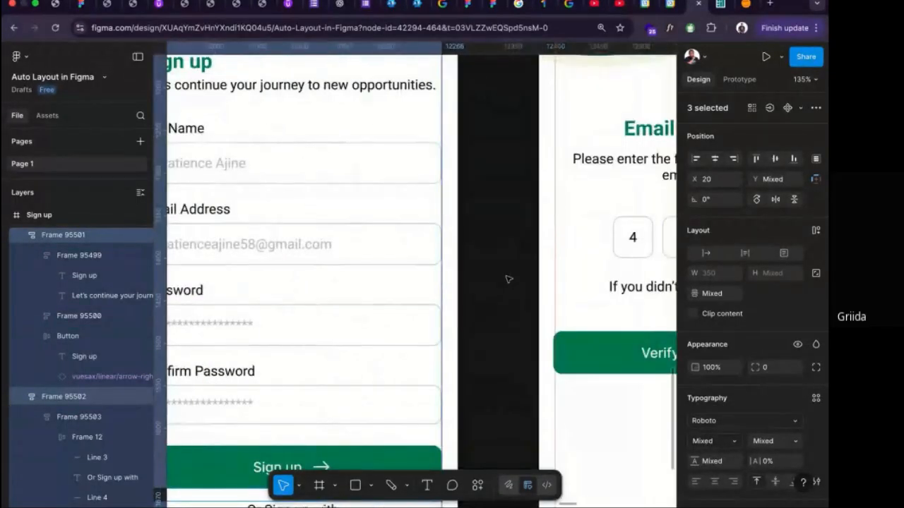
{"action": "key", "text": "shift+a"}
Set the vertical gap between items in the overall content frame to 30.
{"action": "scroll", "coordinate": [508, 279], "scroll_direction": "left", "scroll_amount": 4}
{"action": "scroll", "coordinate": [508, 279], "scroll_direction": "down", "scroll_amount": 3}
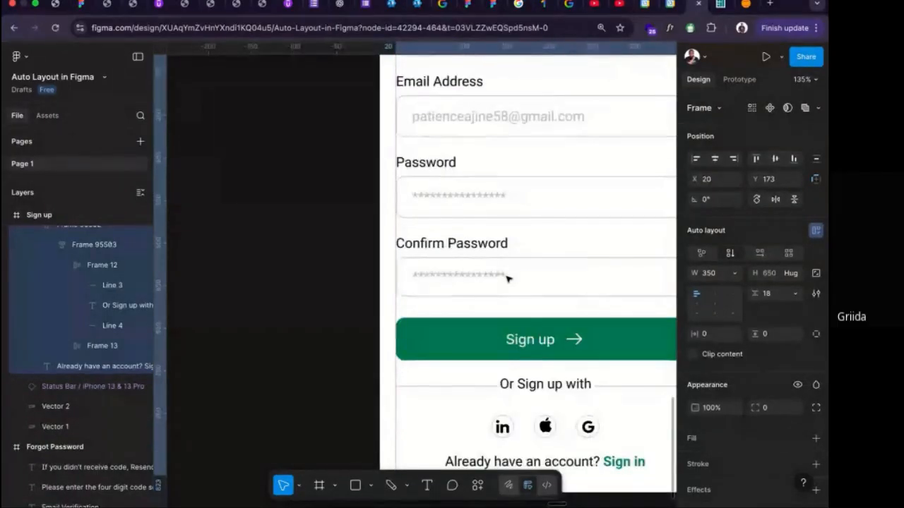
{"action": "scroll", "coordinate": [508, 280], "scroll_direction": "down", "scroll_amount": 5}
{"action": "scroll", "coordinate": [507, 280], "scroll_direction": "right", "scroll_amount": 3}
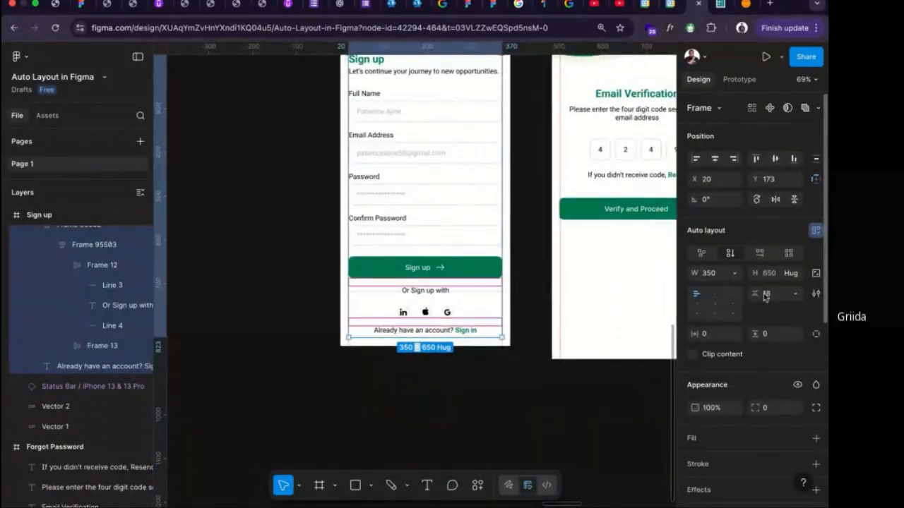
{"action": "type", "text": "30"}
{"action": "key", "text": "Return"}
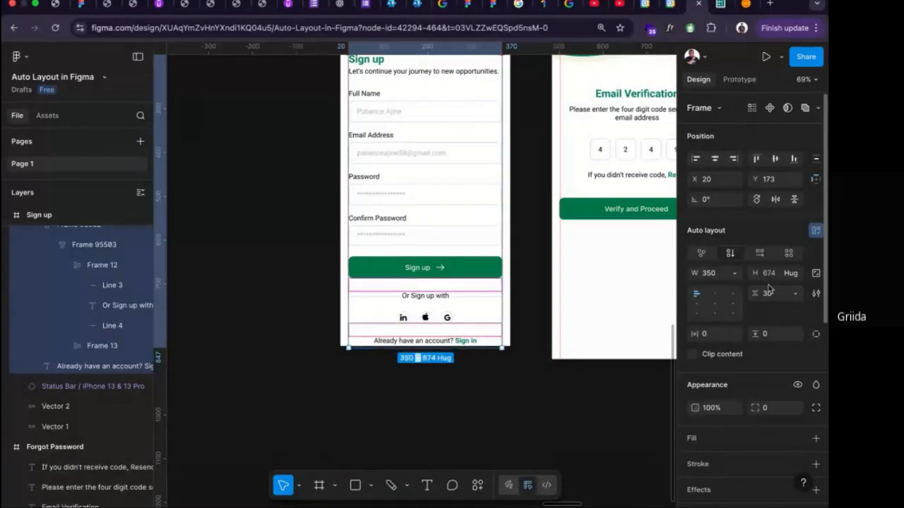
Nudge the overall content frame upward so it fits within the Sign up screen.
{"action": "scroll", "coordinate": [520, 234], "scroll_direction": "up", "scroll_amount": 3}
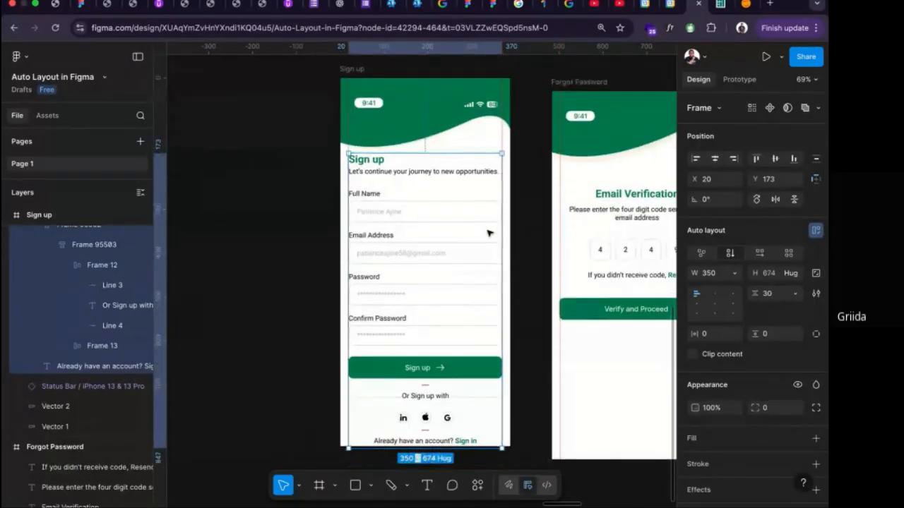
{"action": "key", "text": "Up"}
{"action": "key", "text": "Up"}
{"action": "key", "text": "Up"}
{"action": "key", "text": "Up"}
{"action": "key", "text": "shift+Up"}
{"action": "key", "text": "shift+Up"}
{"action": "key", "text": "shift+Up"}
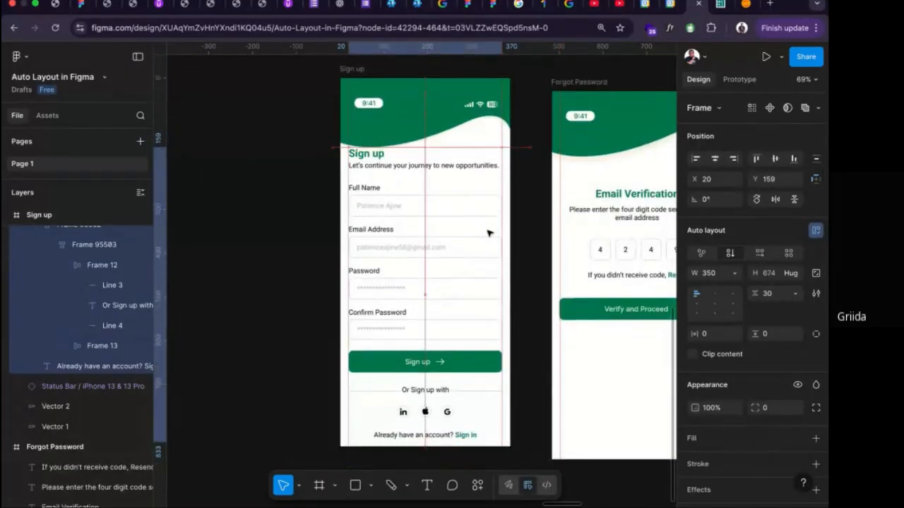
Reduce the height of the green wave vector in the Sign up screen's header to 117.
{"action": "left_click", "coordinate": [424, 121]}
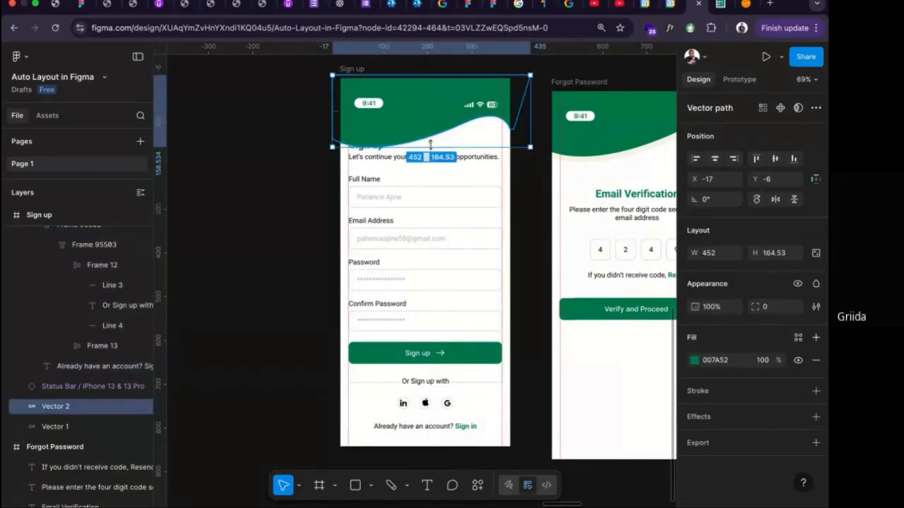
{"action": "left_click_drag", "start_coordinate": [431, 147], "coordinate": [431, 127]}
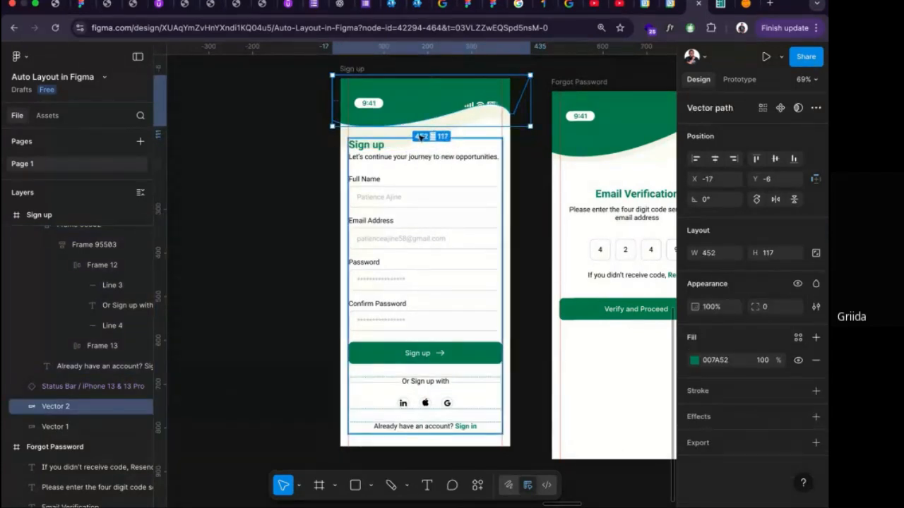
Reduce the height of the cream wave vector behind the green one in the Sign up header to 129.
{"action": "left_click", "coordinate": [426, 139]}
{"action": "left_click", "coordinate": [429, 139]}
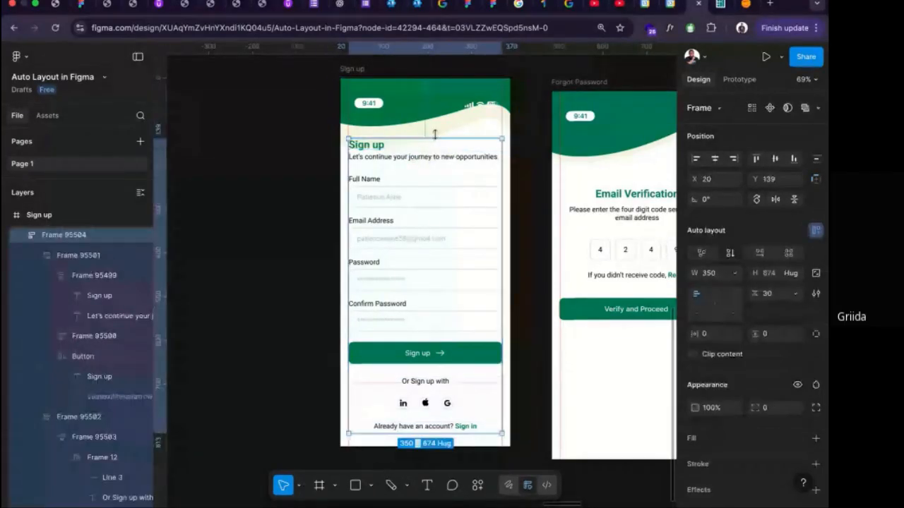
{"action": "left_click", "coordinate": [435, 134]}
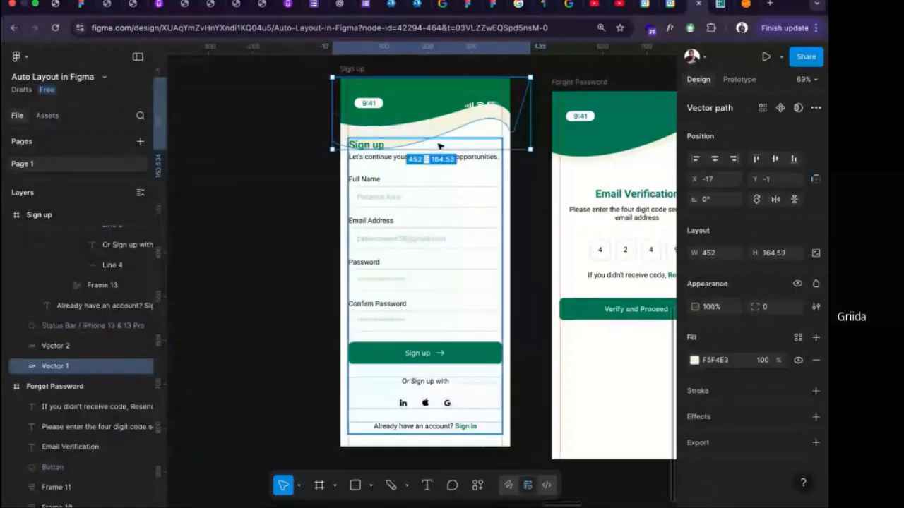
{"action": "left_click_drag", "start_coordinate": [438, 148], "coordinate": [439, 133]}
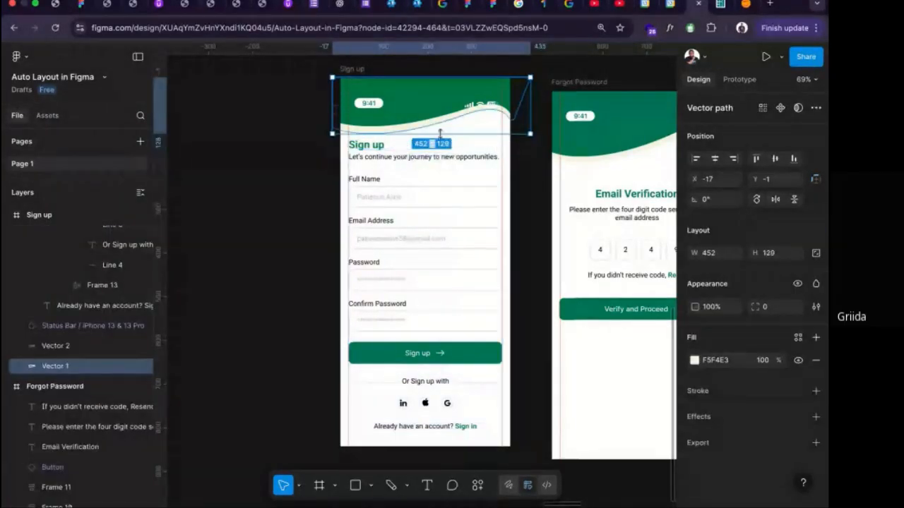
Set the vertical gap between the heading, input fields and button in the Sign up form frame to 30.
{"action": "left_click", "coordinate": [439, 192]}
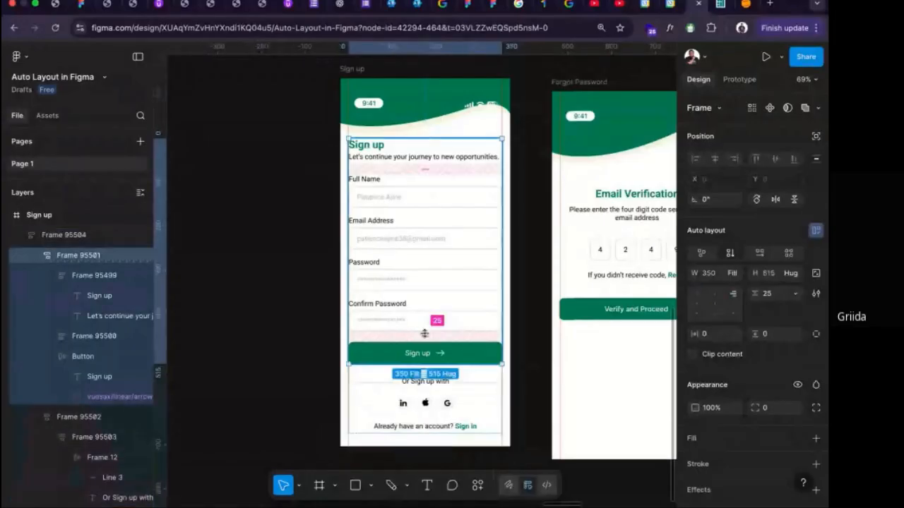
{"action": "left_click", "coordinate": [780, 300]}
{"action": "type", "text": "30"}
{"action": "key", "text": "Return"}
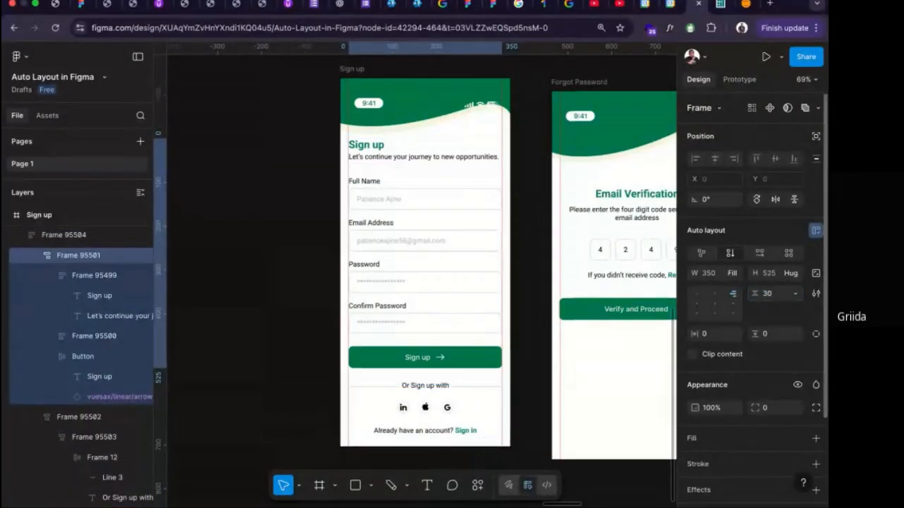
Set the vertical gap between the input fields in the Sign up form's fields frame to 16.
{"action": "left_click", "coordinate": [445, 285]}
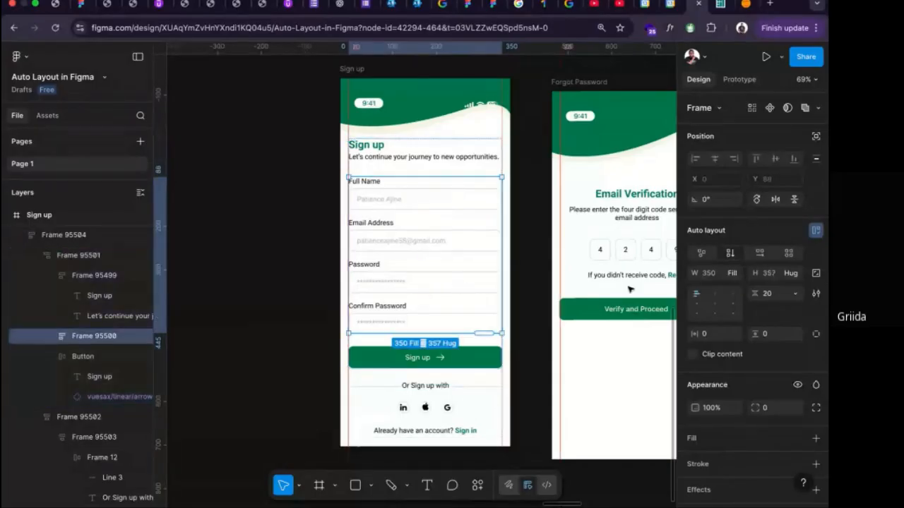
{"action": "left_click", "coordinate": [771, 295]}
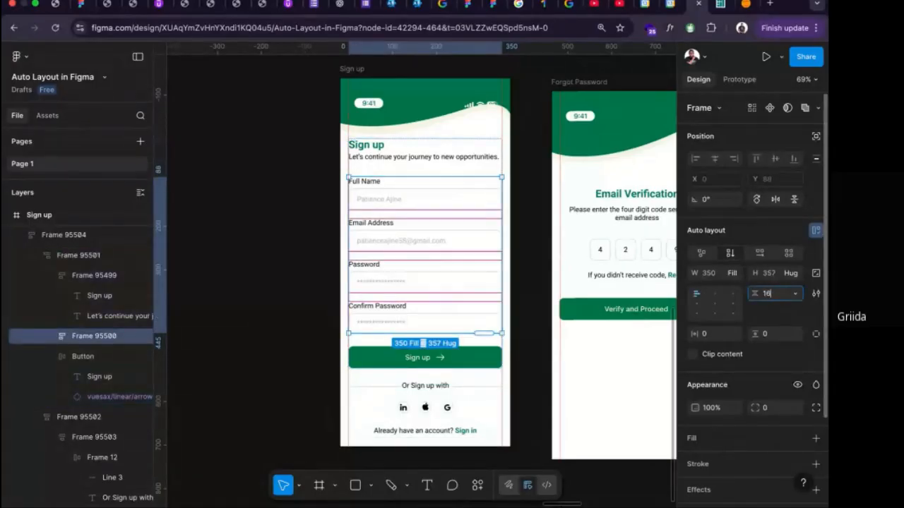
{"action": "type", "text": "16"}
{"action": "key", "text": "Return"}
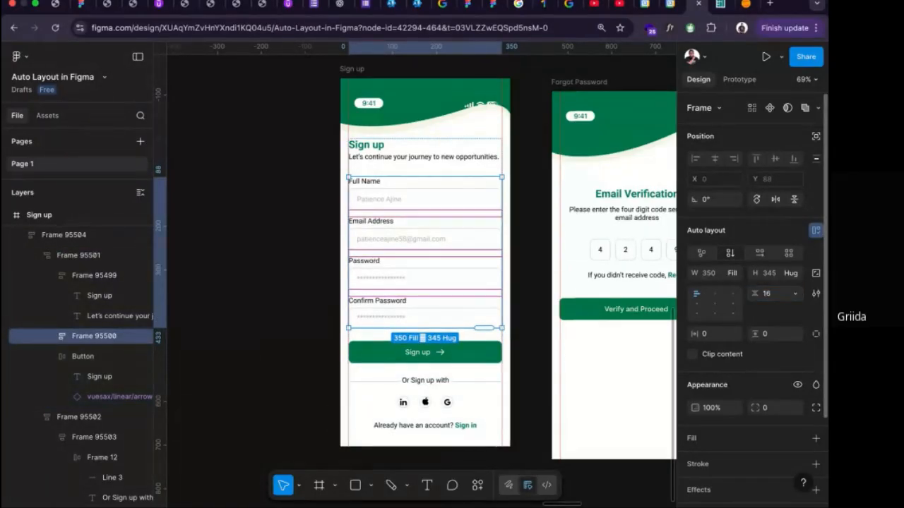
{"action": "left_click", "coordinate": [771, 294]}
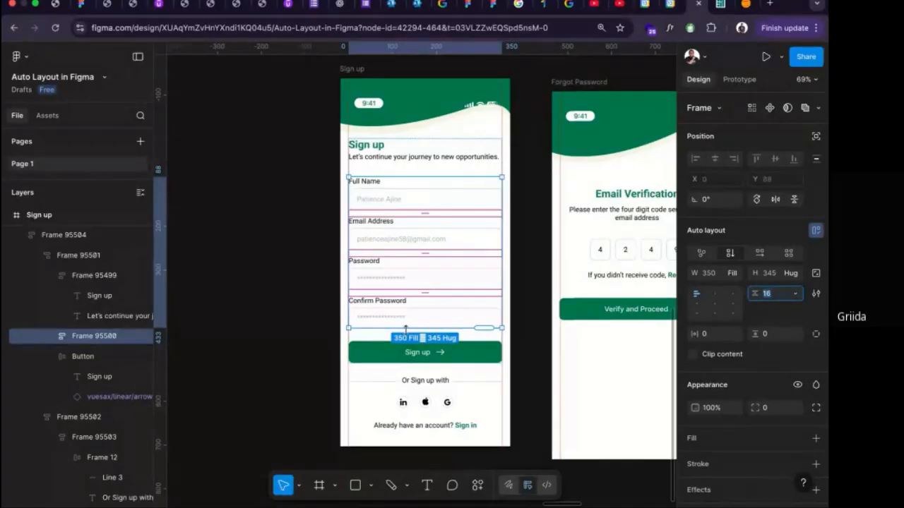
{"action": "left_click", "coordinate": [539, 370]}
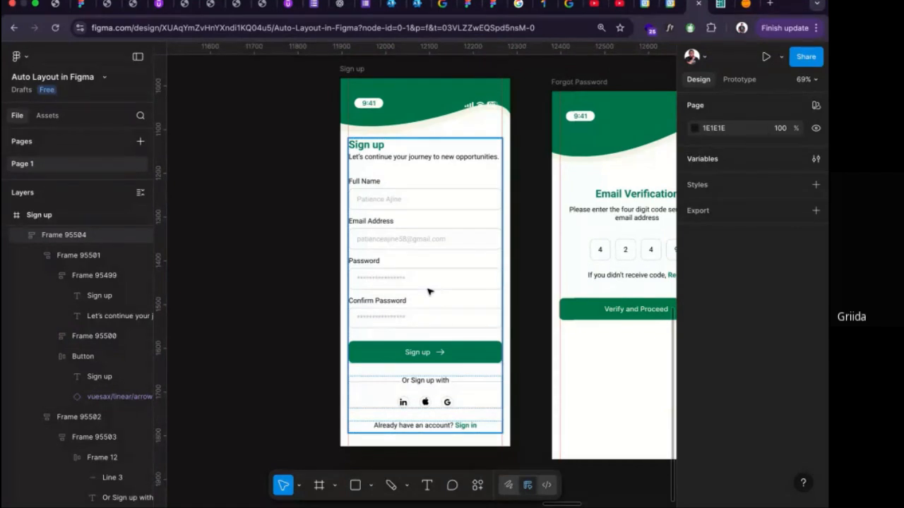
{"action": "left_click", "coordinate": [461, 408]}
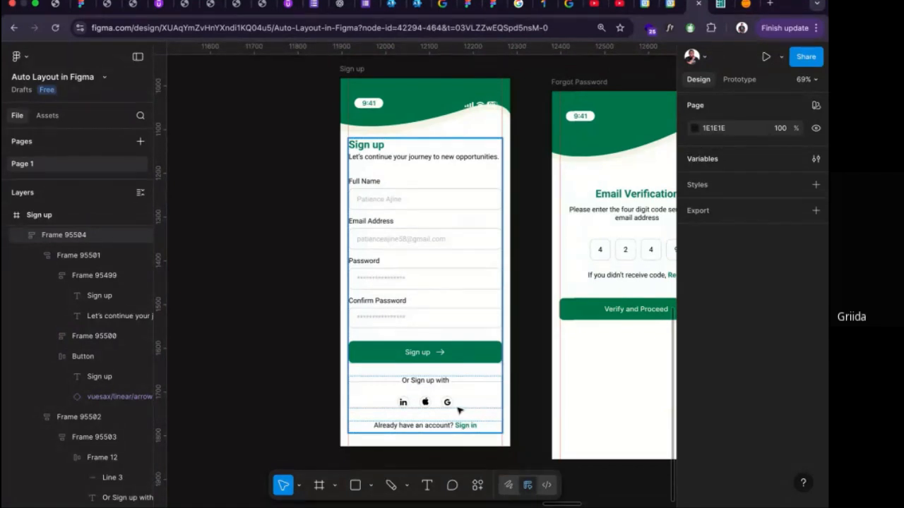
{"action": "left_click", "coordinate": [462, 408]}
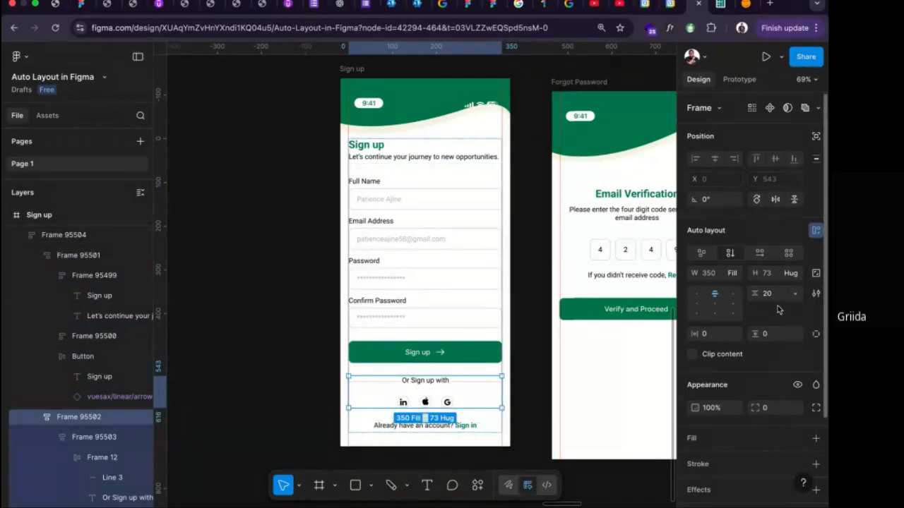
Wrap the four code digit boxes on the Forgot Password screen in an auto layout frame and centre it horizontally on the screen.
{"action": "scroll", "coordinate": [477, 215], "scroll_direction": "right", "scroll_amount": 3}
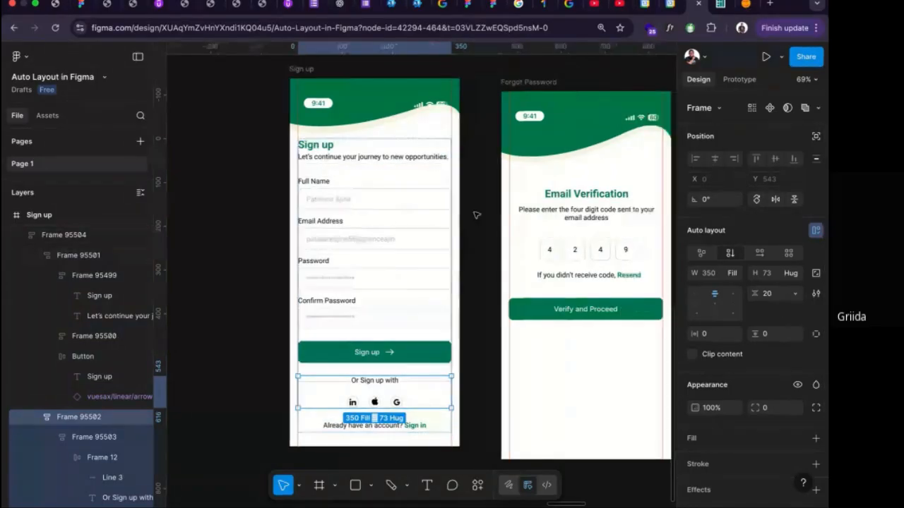
{"action": "scroll", "coordinate": [476, 214], "scroll_direction": "right", "scroll_amount": 10}
{"action": "left_click", "coordinate": [323, 250]}
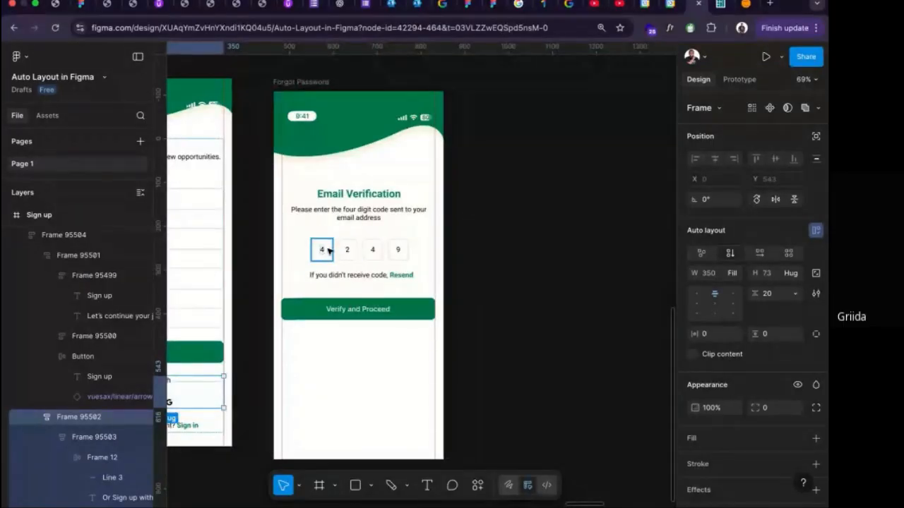
{"action": "left_click", "coordinate": [357, 250], "text": "shift"}
{"action": "left_click", "coordinate": [373, 248], "text": "shift"}
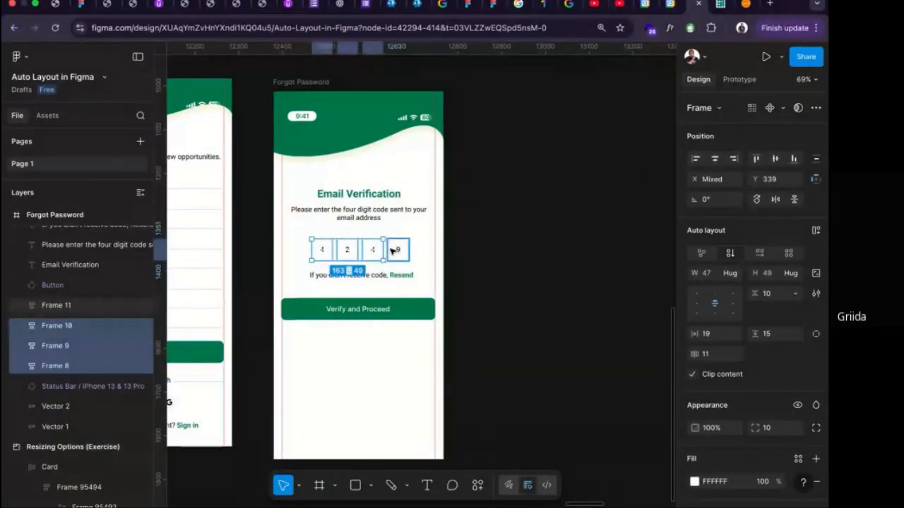
{"action": "left_click", "coordinate": [399, 250], "text": "shift"}
{"action": "key", "text": "shift+a"}
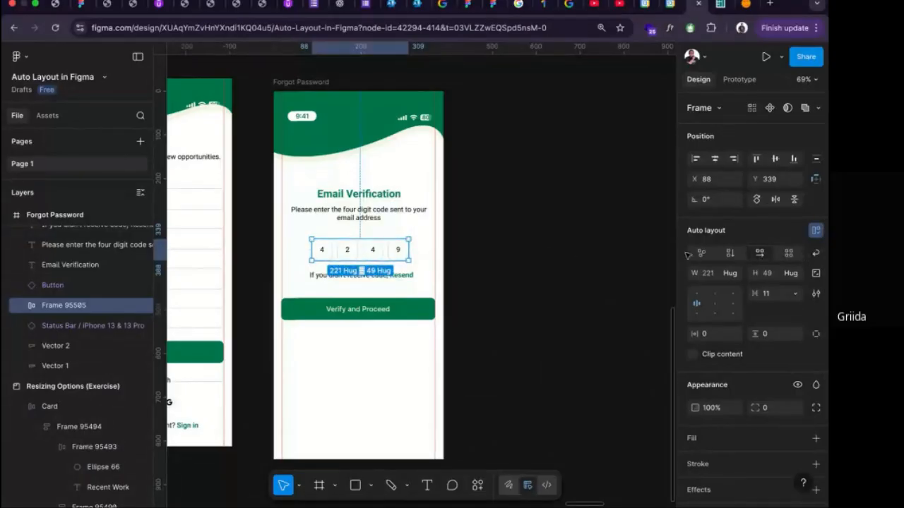
{"action": "left_click", "coordinate": [715, 159]}
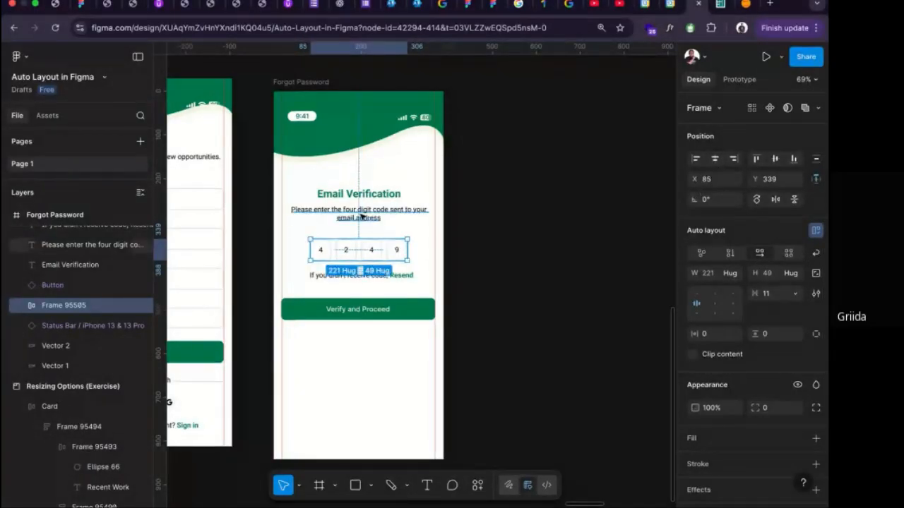
Combine the "Email Verification" heading and the instruction text below it into one auto layout frame.
{"action": "left_click", "coordinate": [360, 212]}
{"action": "left_click", "coordinate": [366, 198], "text": "shift"}
{"action": "key", "text": "shift+a"}
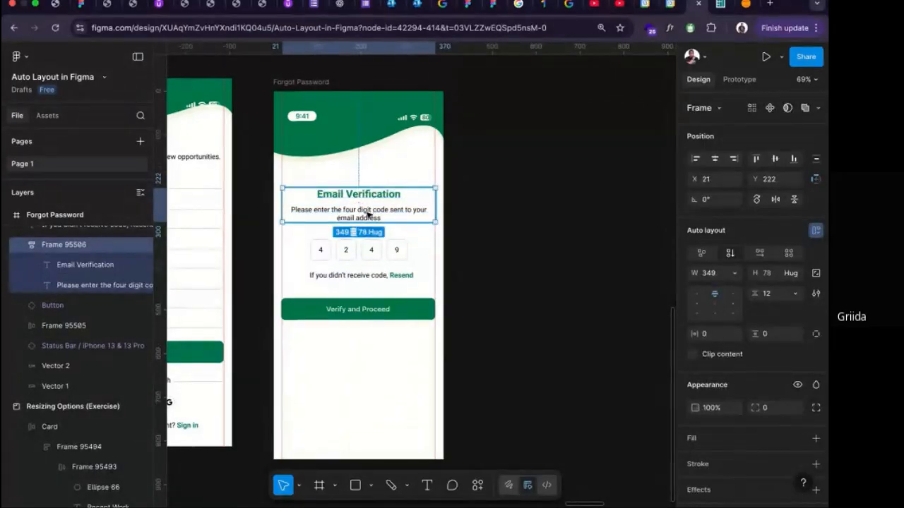
{"action": "double_click", "coordinate": [367, 215]}
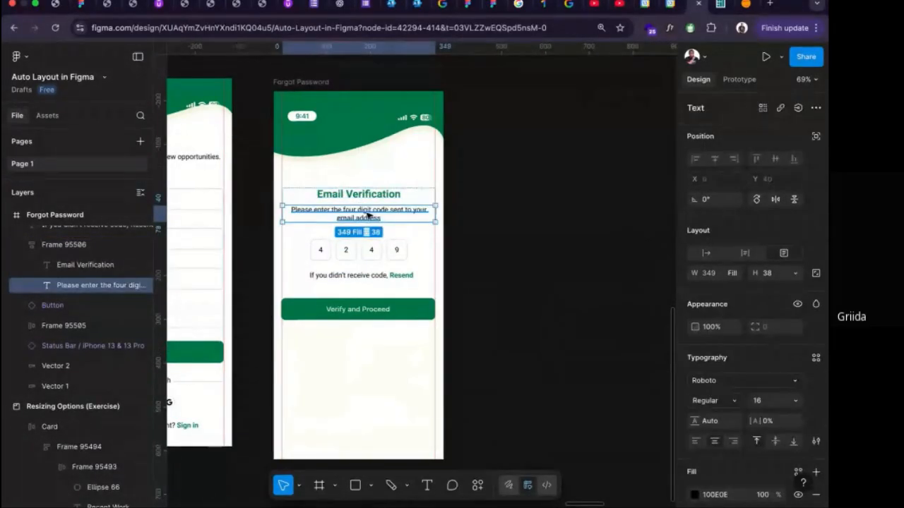
Combine the digit box row and the "If you didn't receive code, Resend" text into an auto layout frame with top-centre alignment.
{"action": "left_click", "coordinate": [361, 275]}
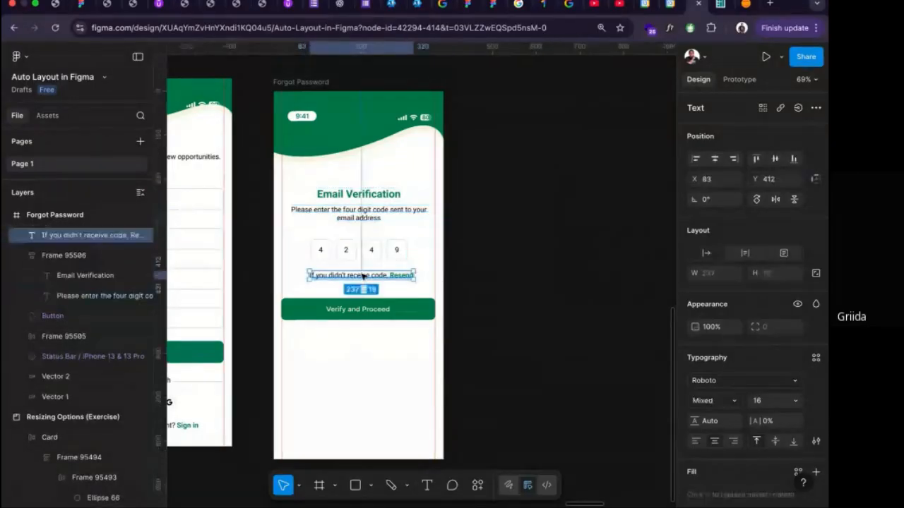
{"action": "left_click", "coordinate": [366, 257], "text": "shift"}
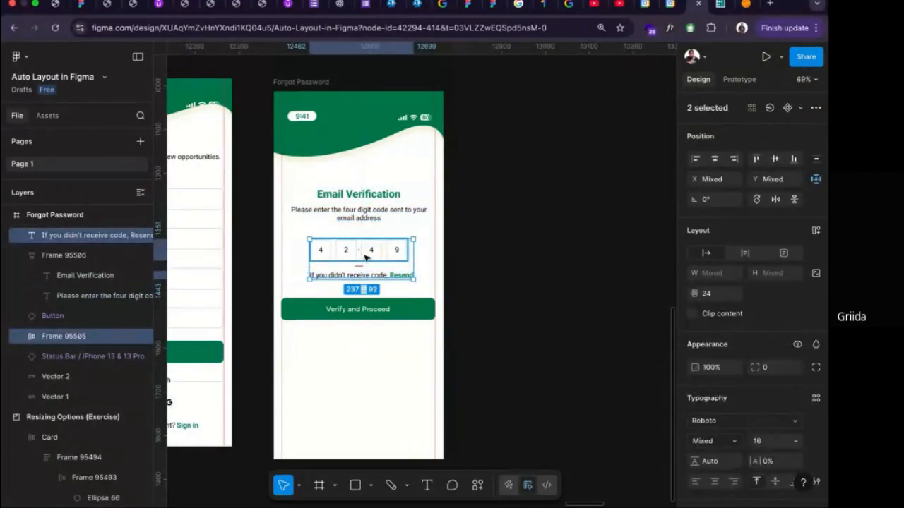
{"action": "key", "text": "shift+a"}
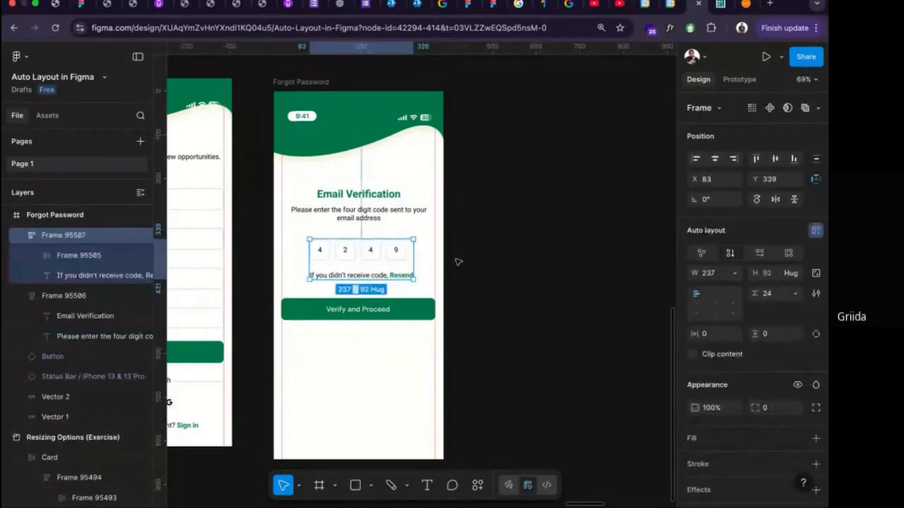
{"action": "left_click", "coordinate": [715, 293]}
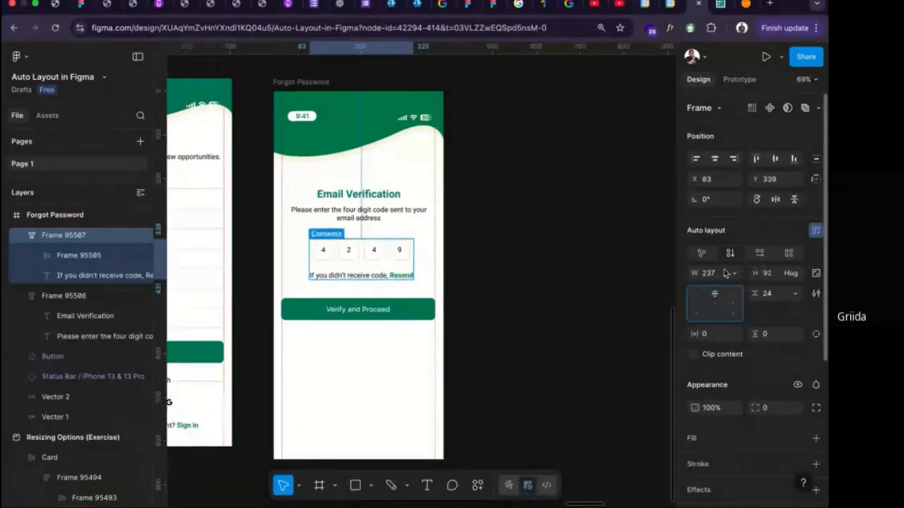
Duplicate the last digit box to add a fifth box to the code row.
{"action": "double_click", "coordinate": [399, 252]}
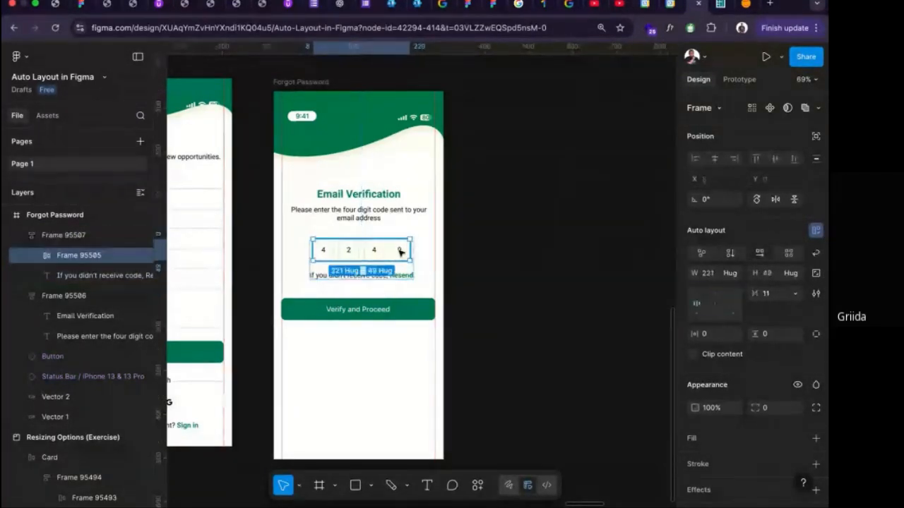
{"action": "double_click", "coordinate": [400, 252]}
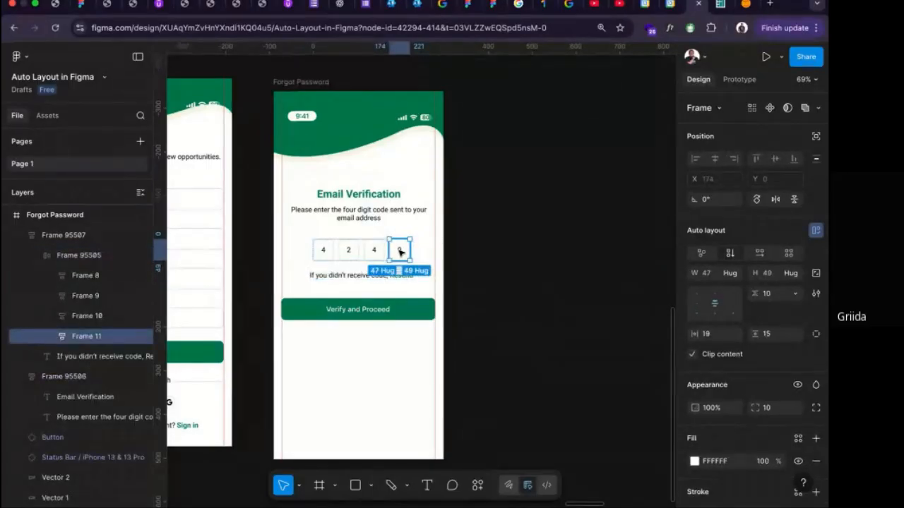
{"action": "key", "text": "super+d"}
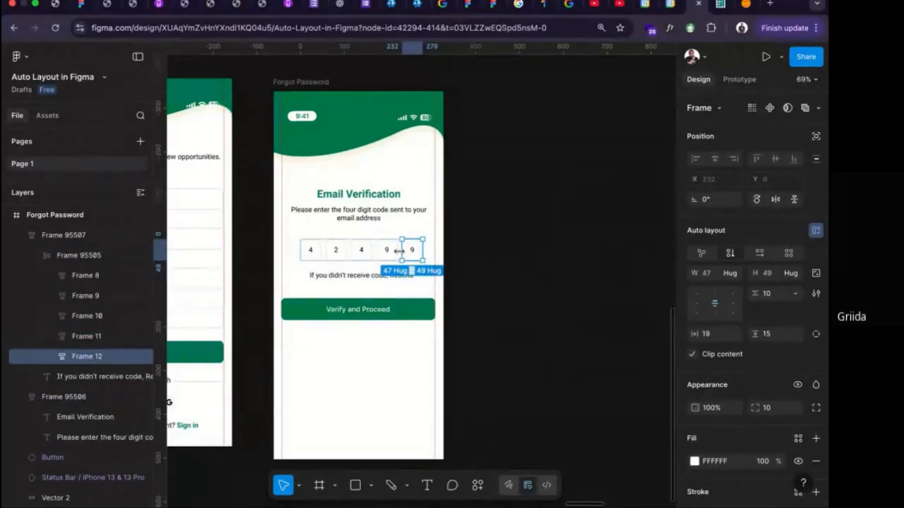
{"action": "left_click", "coordinate": [479, 256]}
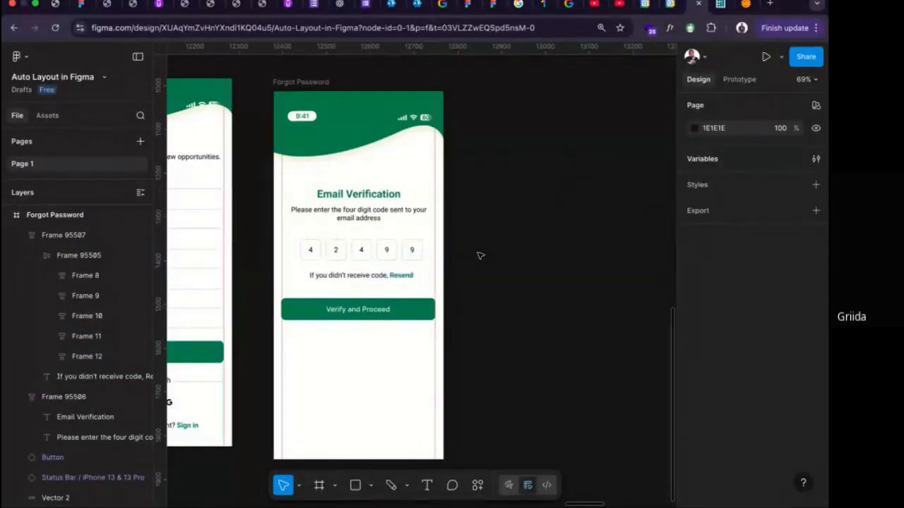
Set the width of the frame holding the code row and resend text to Hug contents and centre it horizontally on the screen.
{"action": "left_click", "coordinate": [410, 257]}
{"action": "left_click", "coordinate": [734, 275]}
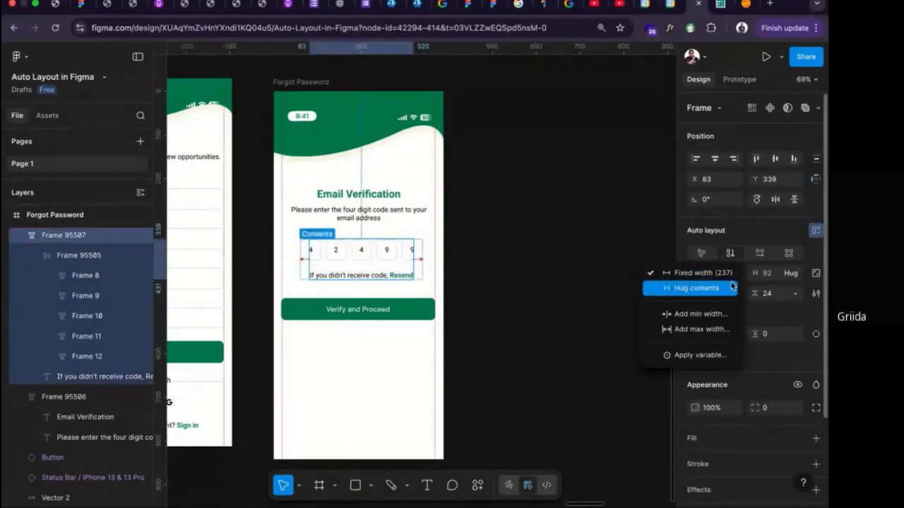
{"action": "left_click", "coordinate": [717, 287]}
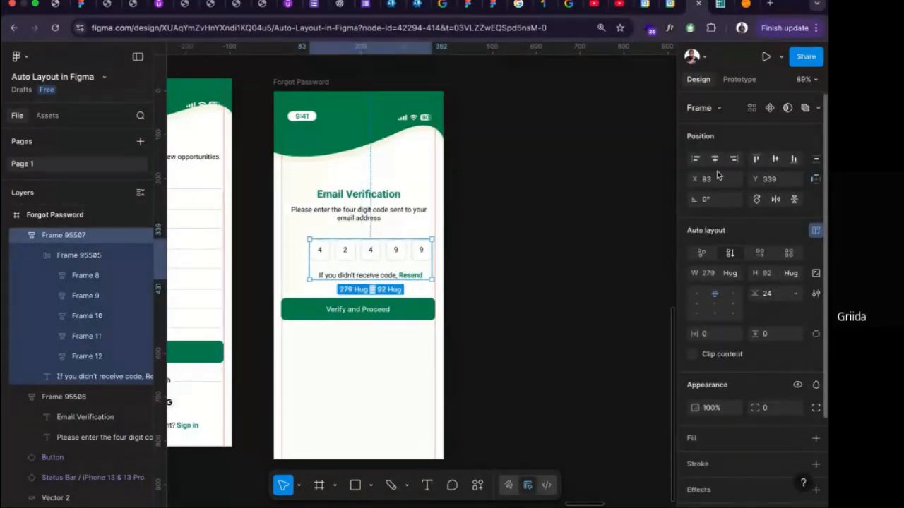
{"action": "left_click_drag", "start_coordinate": [407, 270], "coordinate": [396, 270]}
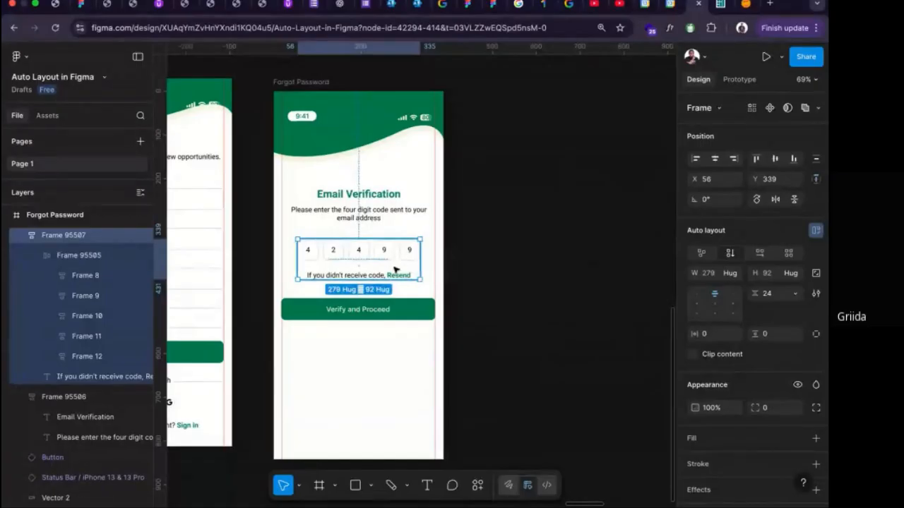
Combine the heading frame, code frame and Verify and Proceed button into one top-centre-aligned auto layout frame, narrowed to 350 wide within the margins.
{"action": "left_click", "coordinate": [392, 309], "text": "shift"}
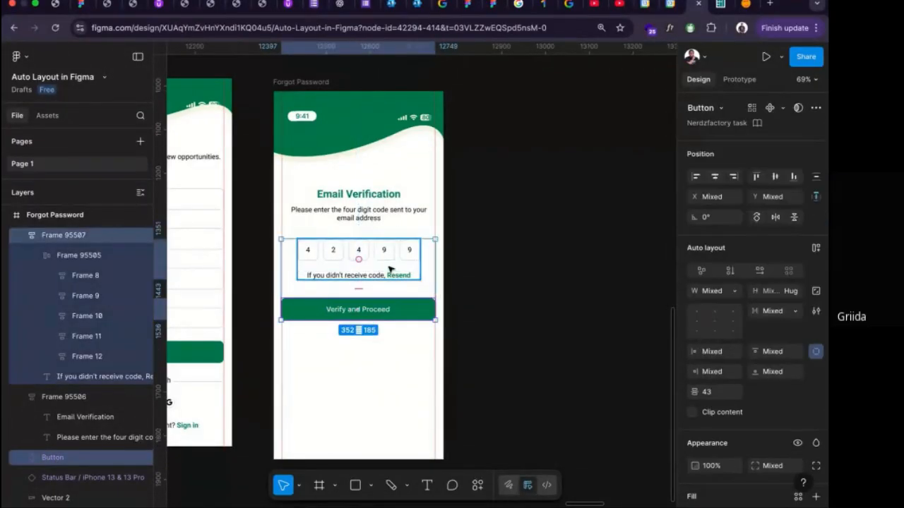
{"action": "left_click", "coordinate": [391, 221], "text": "shift"}
{"action": "key", "text": "shift+a"}
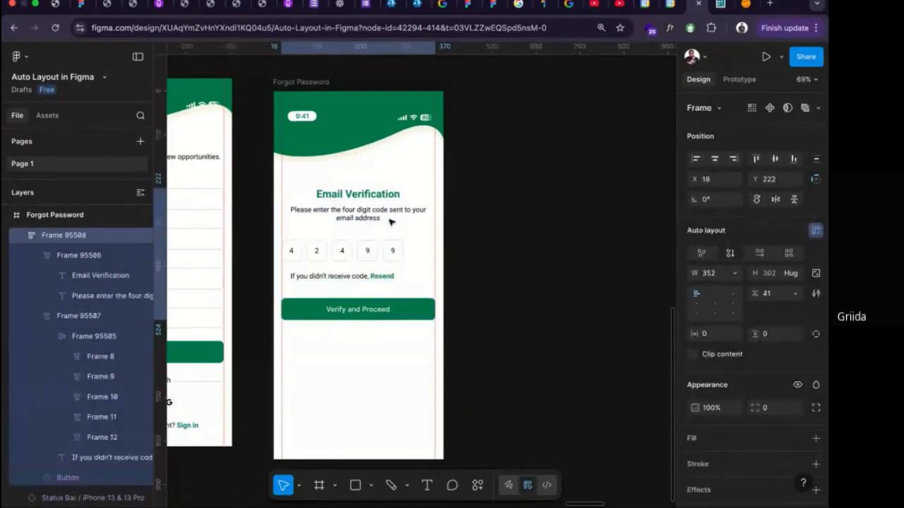
{"action": "left_click", "coordinate": [713, 295]}
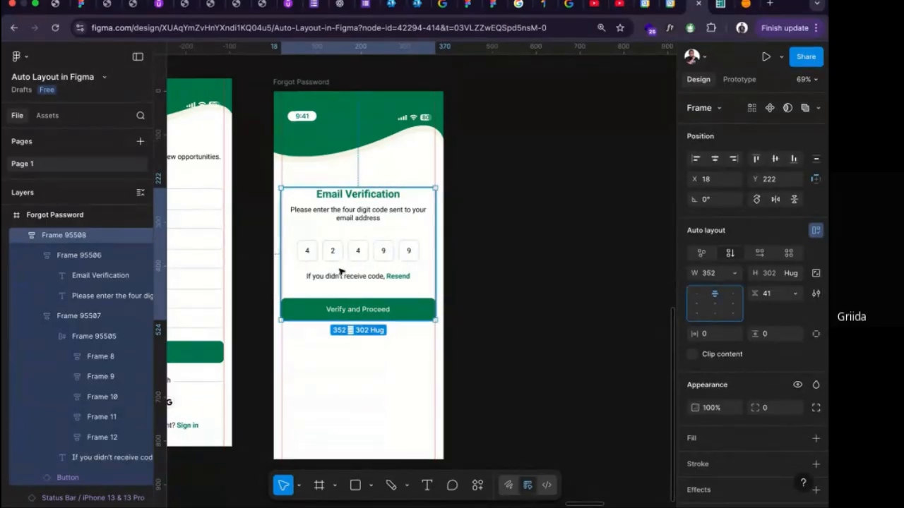
{"action": "left_click_drag", "start_coordinate": [281, 265], "coordinate": [282, 266]}
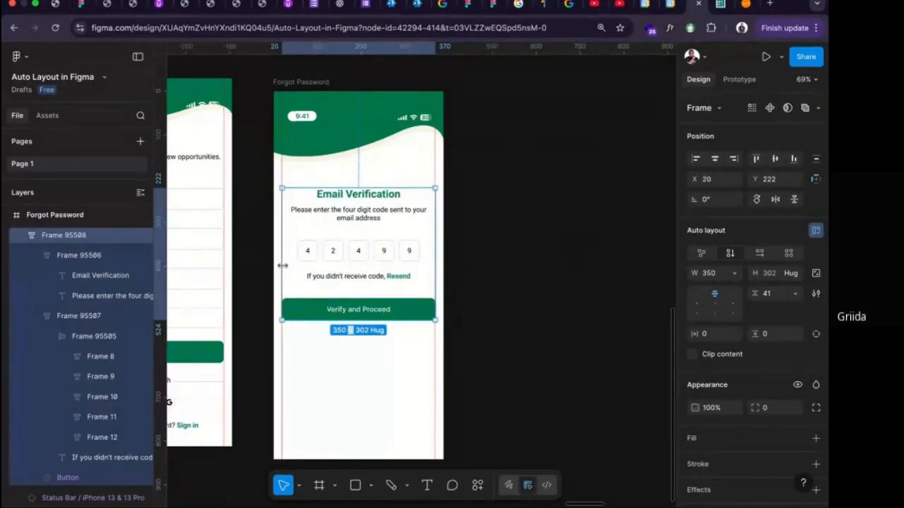
{"action": "scroll", "coordinate": [282, 266], "scroll_direction": "down", "scroll_amount": 10}
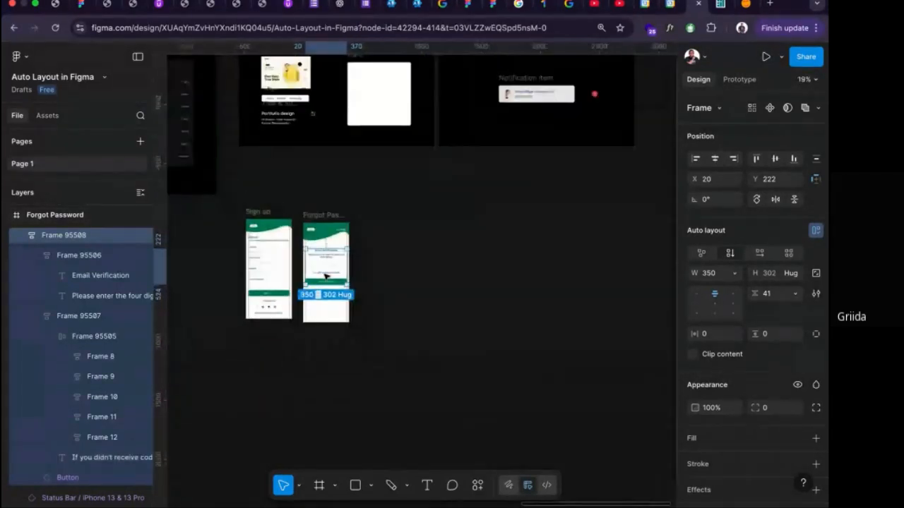
Examine the Final Exercise 1 components: thumbnail, tags, title and subtitle, arrow button and empty card.
{"action": "scroll", "coordinate": [326, 277], "scroll_direction": "up", "scroll_amount": 1}
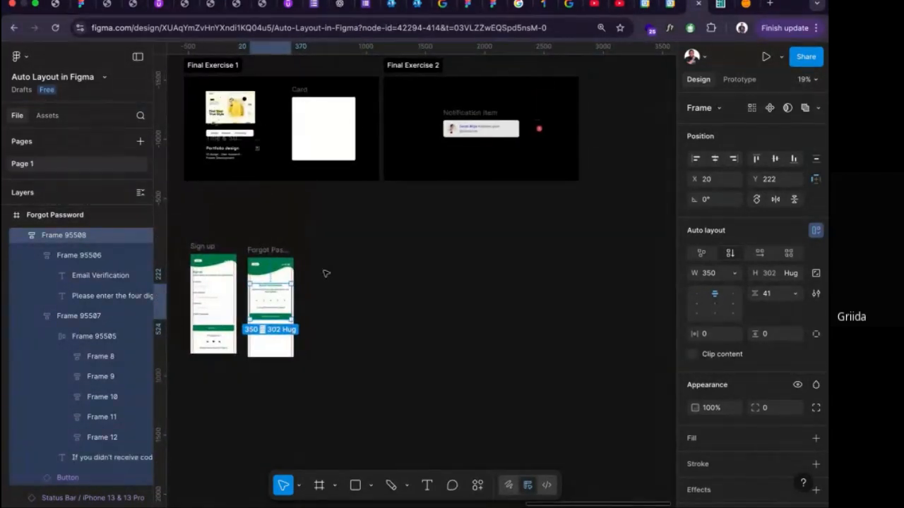
{"action": "scroll", "coordinate": [321, 271], "scroll_direction": "left", "scroll_amount": 2}
{"action": "scroll", "coordinate": [321, 271], "scroll_direction": "up", "scroll_amount": 1}
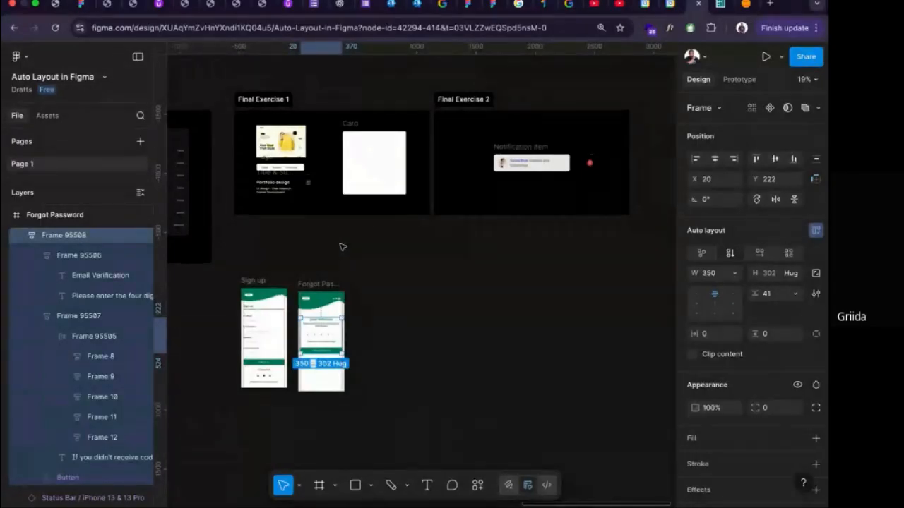
{"action": "scroll", "coordinate": [342, 247], "scroll_direction": "up", "scroll_amount": 3}
{"action": "scroll", "coordinate": [329, 257], "scroll_direction": "up", "scroll_amount": 5}
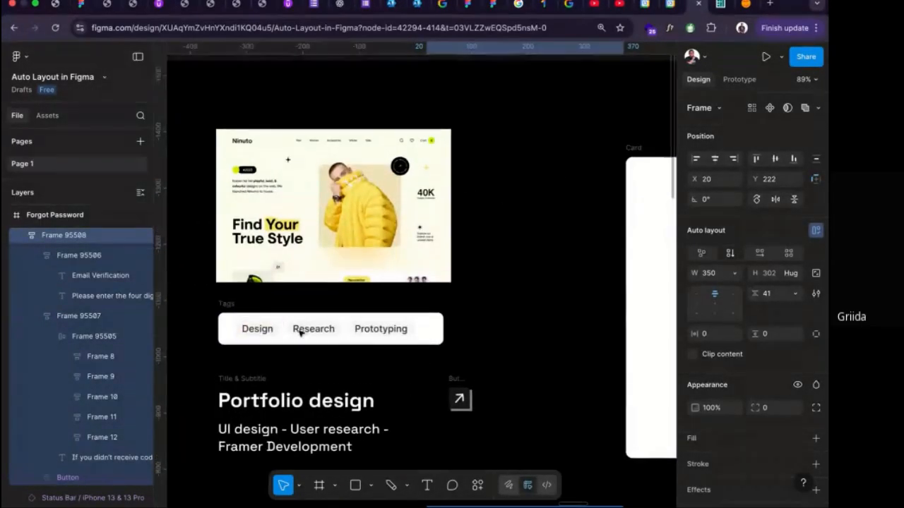
{"action": "scroll", "coordinate": [283, 103], "scroll_direction": "down", "scroll_amount": 2}
{"action": "scroll", "coordinate": [283, 104], "scroll_direction": "up", "scroll_amount": 3}
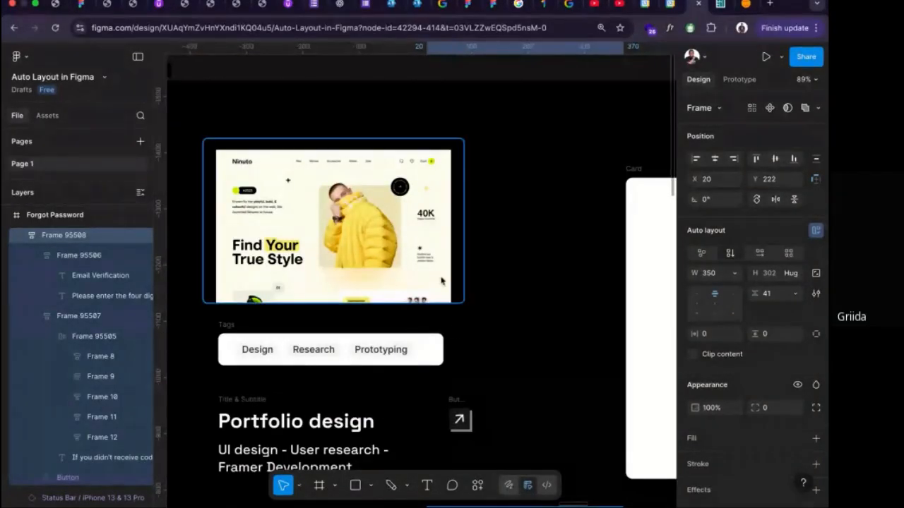
{"action": "scroll", "coordinate": [426, 317], "scroll_direction": "down", "scroll_amount": 3}
{"action": "scroll", "coordinate": [423, 317], "scroll_direction": "right", "scroll_amount": 4}
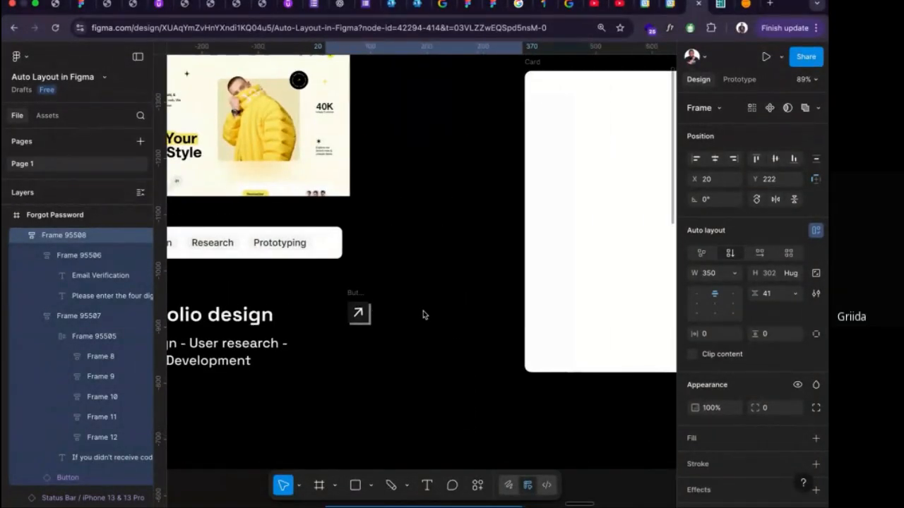
Change the fill of the empty Card frame in Final Exercise 1 to light grey F1EFEF.
{"action": "left_click", "coordinate": [512, 159]}
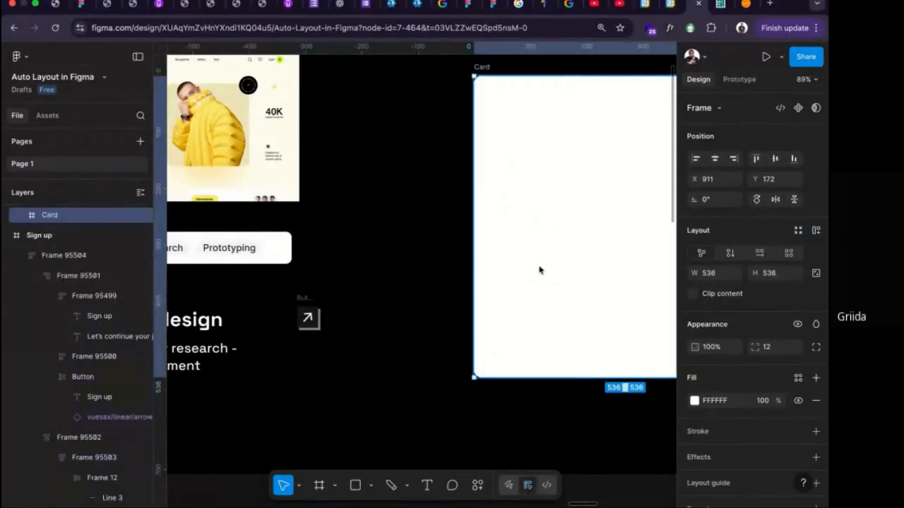
{"action": "scroll", "coordinate": [532, 198], "scroll_direction": "down", "scroll_amount": 5}
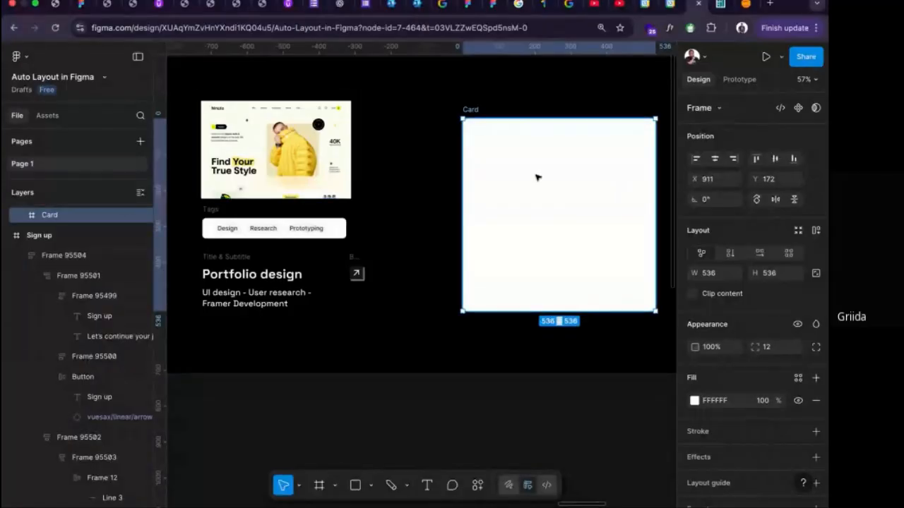
{"action": "scroll", "coordinate": [534, 176], "scroll_direction": "right", "scroll_amount": 3}
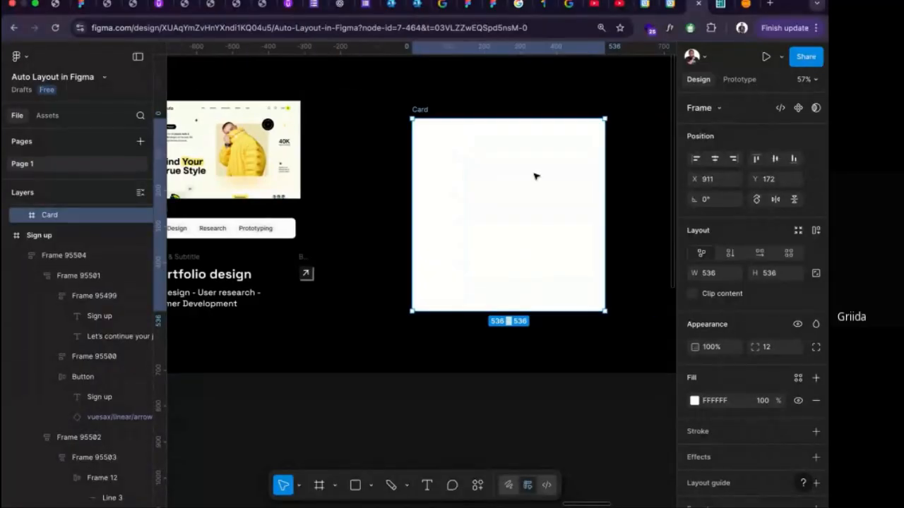
{"action": "left_click", "coordinate": [694, 400]}
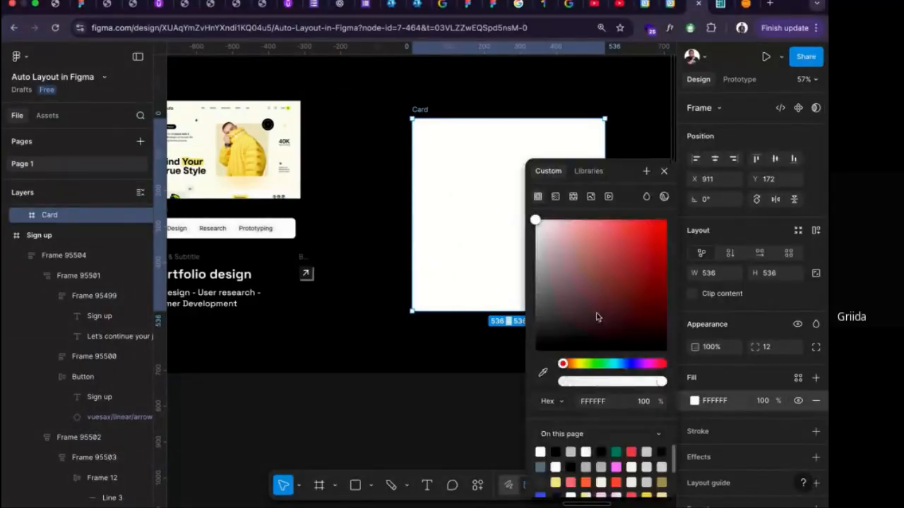
{"action": "left_click", "coordinate": [537, 235]}
{"action": "left_click_drag", "start_coordinate": [537, 235], "coordinate": [536, 229]}
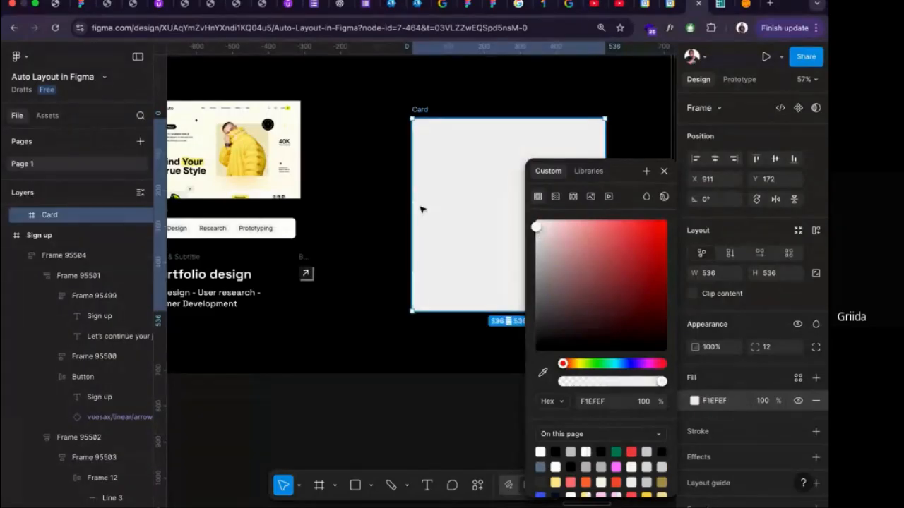
{"action": "left_click", "coordinate": [392, 205]}
Move the website thumbnail image into the Card frame and position it at X 36, Y 18 near the top.
{"action": "scroll", "coordinate": [394, 205], "scroll_direction": "right", "scroll_amount": 3}
{"action": "scroll", "coordinate": [393, 205], "scroll_direction": "down", "scroll_amount": 3}
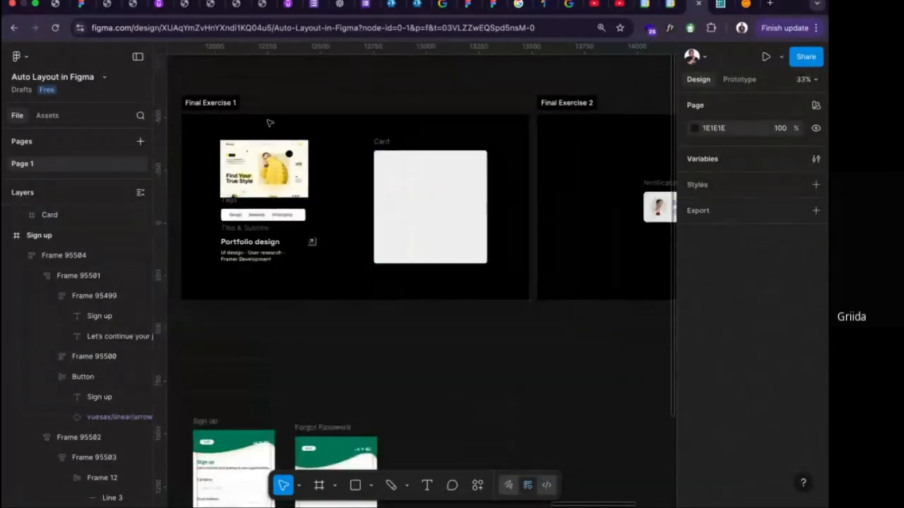
{"action": "left_click", "coordinate": [242, 154]}
{"action": "left_click_drag", "start_coordinate": [242, 154], "coordinate": [423, 173]}
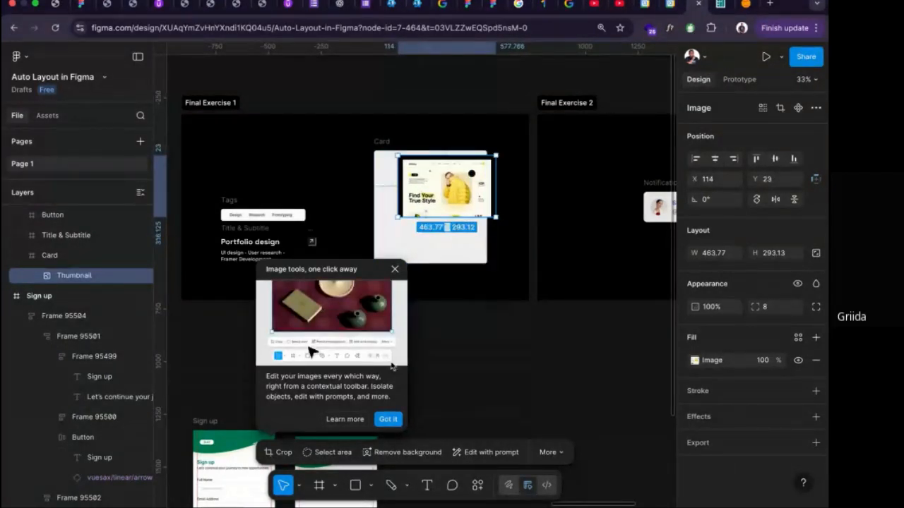
{"action": "left_click", "coordinate": [387, 421]}
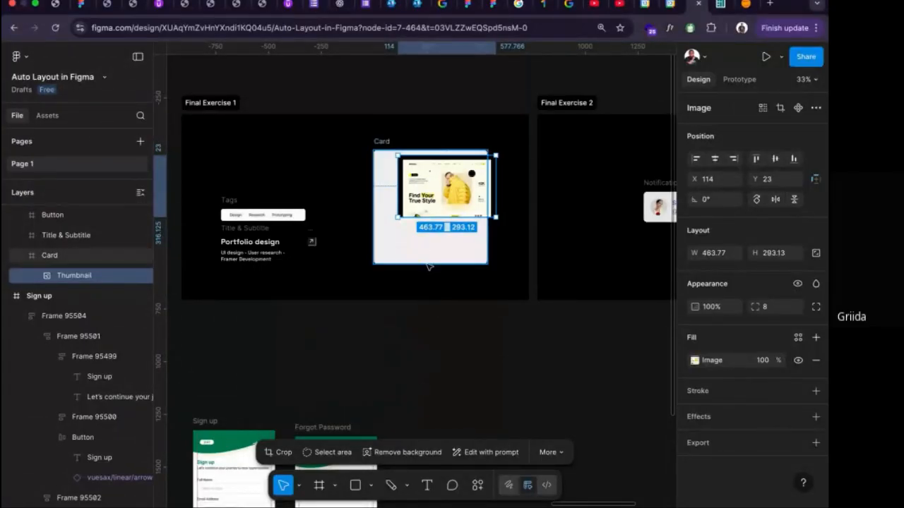
{"action": "scroll", "coordinate": [428, 266], "scroll_direction": "up", "scroll_amount": 3}
{"action": "left_click_drag", "start_coordinate": [431, 175], "coordinate": [410, 172]}
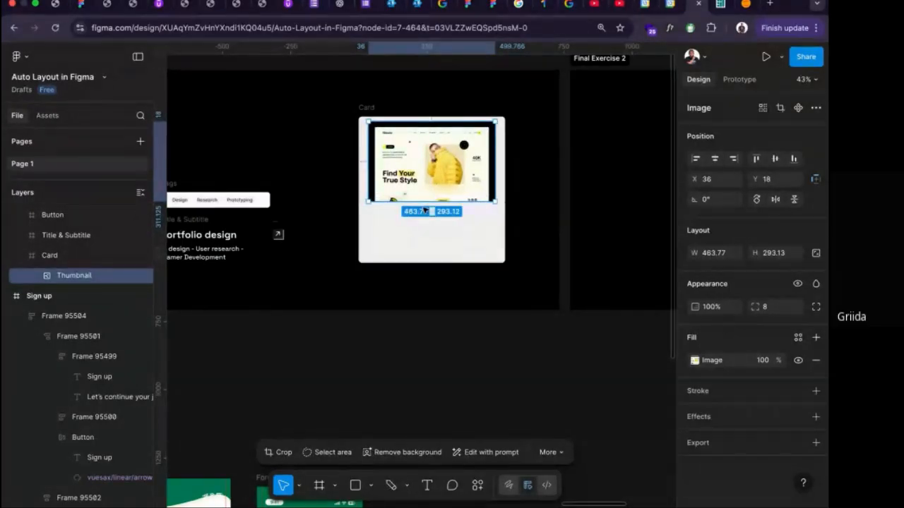
Place three loose rectangles of about 157 by 182 in an unevenly spaced row on the empty canvas below Final Exercise 2.
{"action": "scroll", "coordinate": [423, 311], "scroll_direction": "down", "scroll_amount": 1}
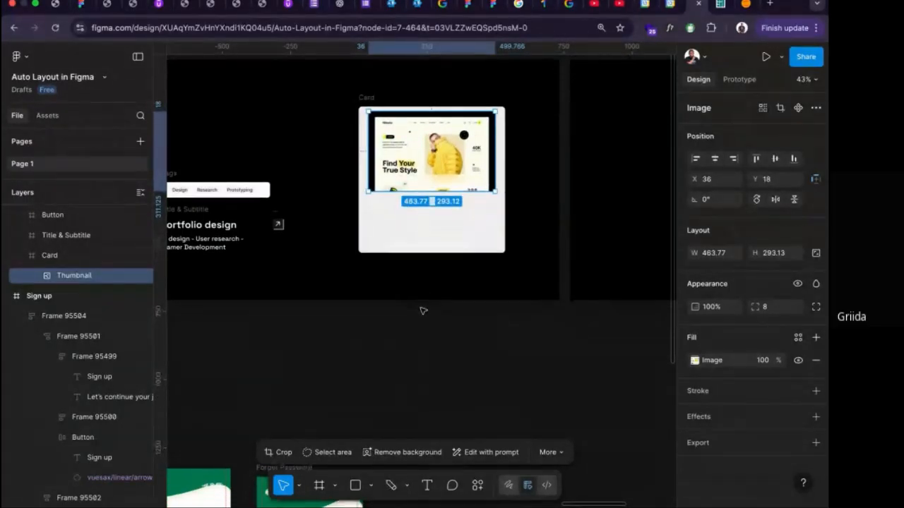
{"action": "scroll", "coordinate": [423, 311], "scroll_direction": "down", "scroll_amount": 3}
{"action": "scroll", "coordinate": [422, 311], "scroll_direction": "right", "scroll_amount": 3}
{"action": "scroll", "coordinate": [422, 311], "scroll_direction": "right", "scroll_amount": 3}
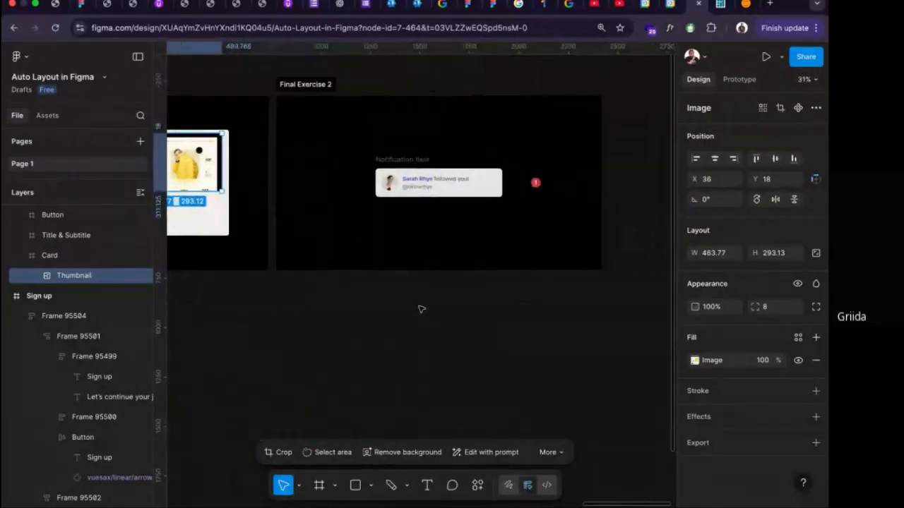
{"action": "scroll", "coordinate": [419, 309], "scroll_direction": "down", "scroll_amount": 3}
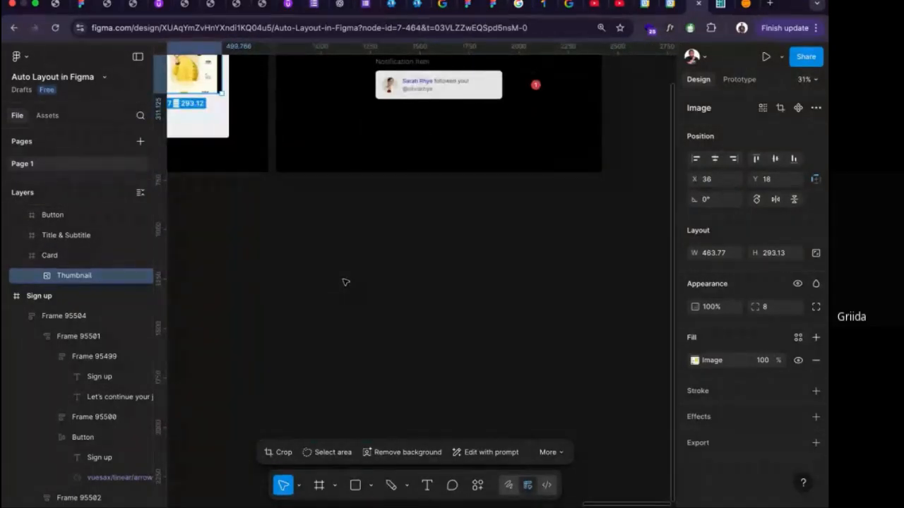
{"action": "key", "text": "r"}
{"action": "left_click_drag", "start_coordinate": [327, 265], "coordinate": [442, 290]}
Try combining the three loose rectangles into one auto layout frame, and undo it.
{"action": "left_click_drag", "start_coordinate": [515, 319], "coordinate": [314, 263]}
{"action": "key", "text": "shift+a"}
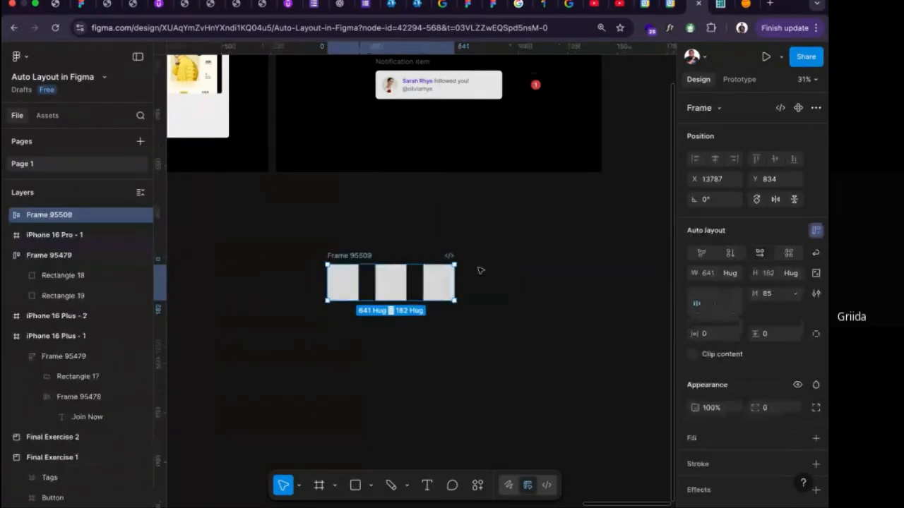
{"action": "key", "text": "super+z"}
{"action": "left_click", "coordinate": [401, 351]}
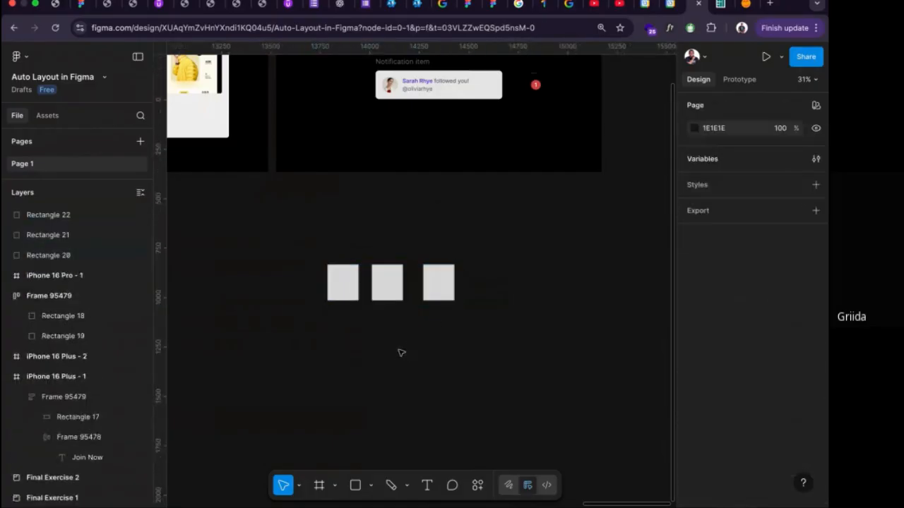
Move the first rectangle past the other two, wrap it in an auto layout frame, and add the remaining rectangles to that frame.
{"action": "left_click", "coordinate": [345, 292]}
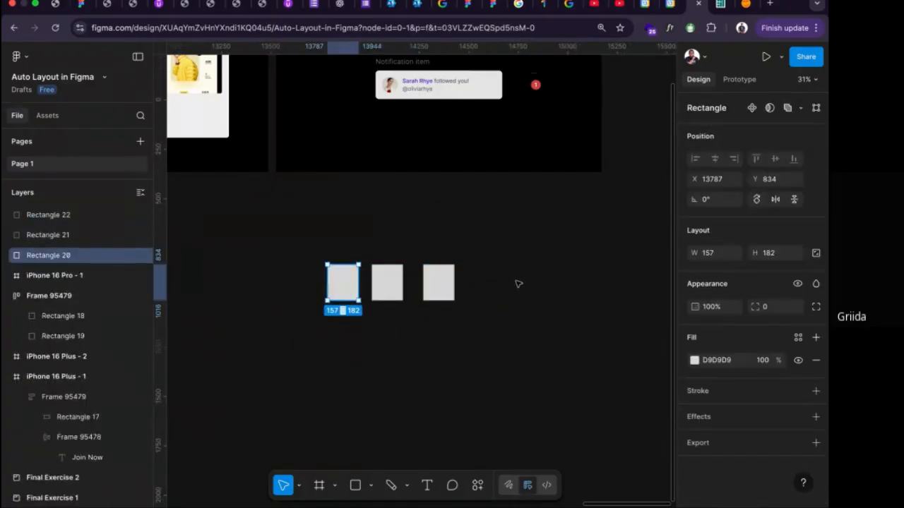
{"action": "left_click_drag", "start_coordinate": [346, 289], "coordinate": [533, 289]}
{"action": "key", "text": "shift+a"}
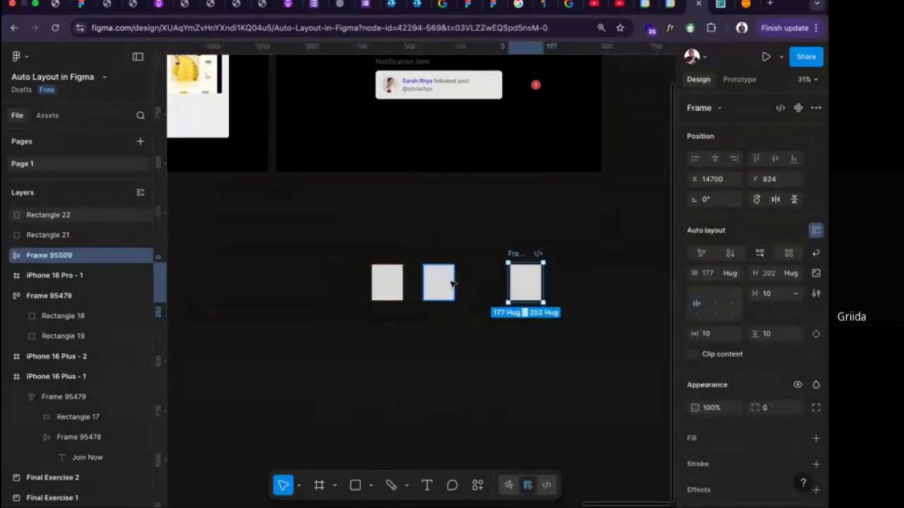
{"action": "left_click_drag", "start_coordinate": [446, 284], "coordinate": [501, 285]}
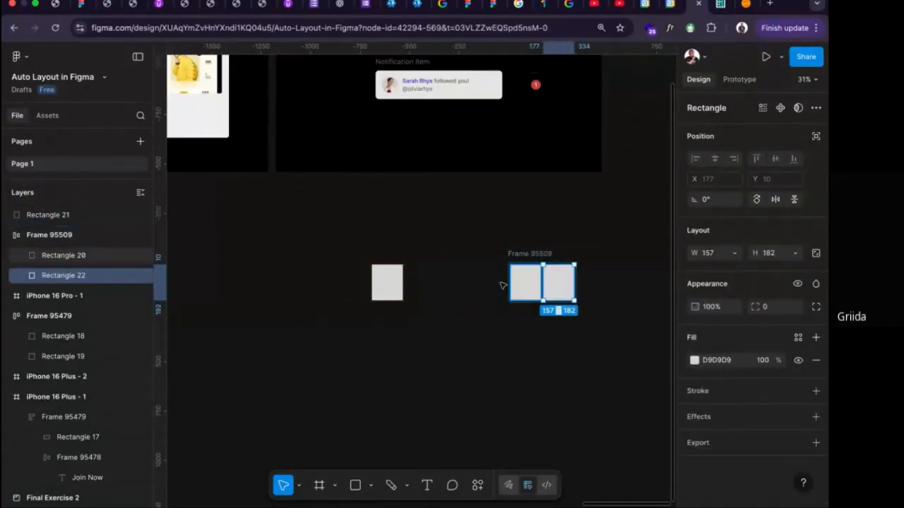
{"action": "left_click_drag", "start_coordinate": [387, 282], "coordinate": [541, 285]}
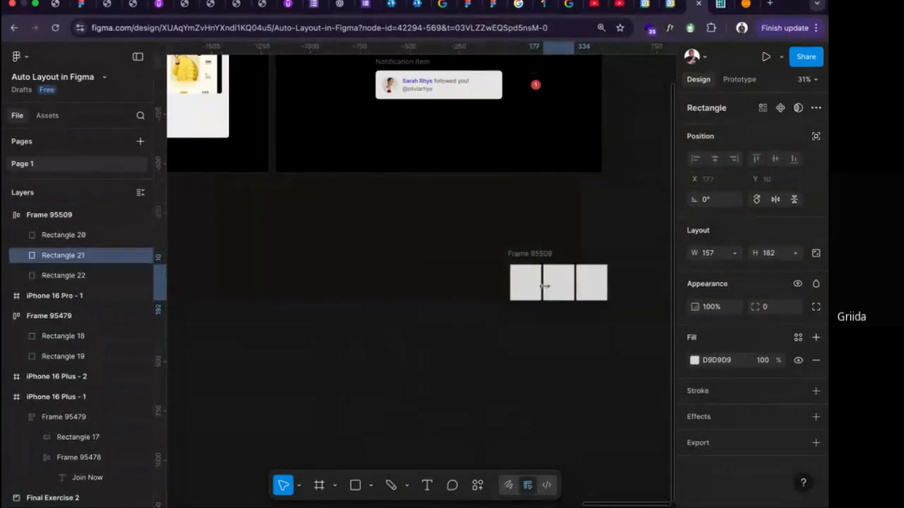
{"action": "key", "text": "Escape"}
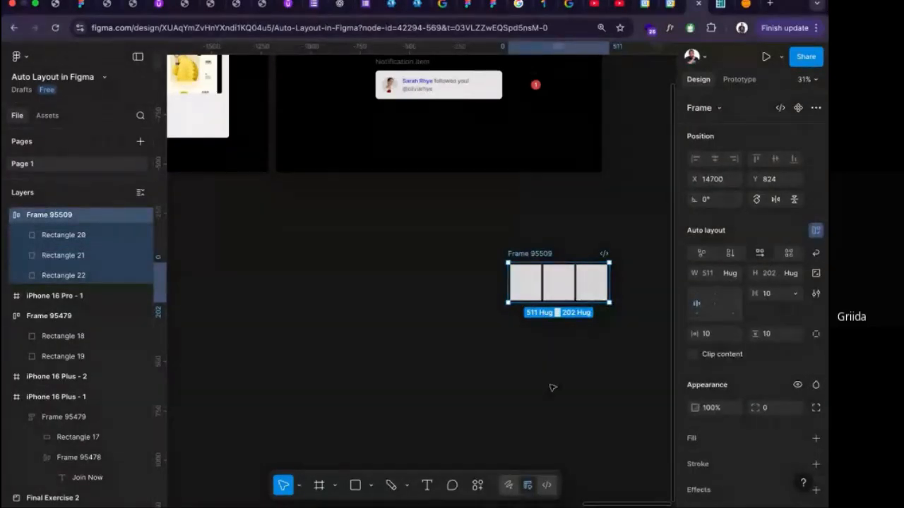
Undo adding the two rectangles to the auto layout frame, and undo the frame around the first rectangle.
{"action": "key", "text": "super+z"}
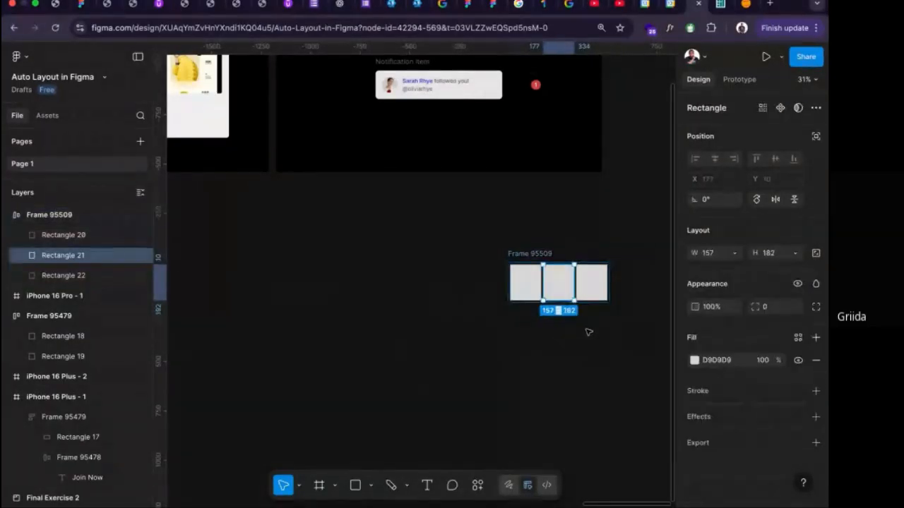
{"action": "key", "text": "super+z"}
{"action": "key", "text": "super+z"}
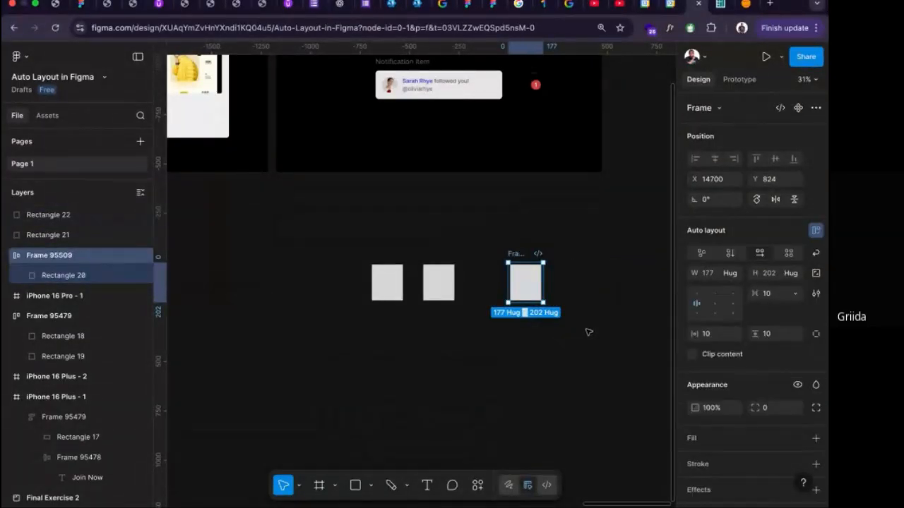
{"action": "key", "text": "super+z"}
{"action": "left_click", "coordinate": [471, 346]}
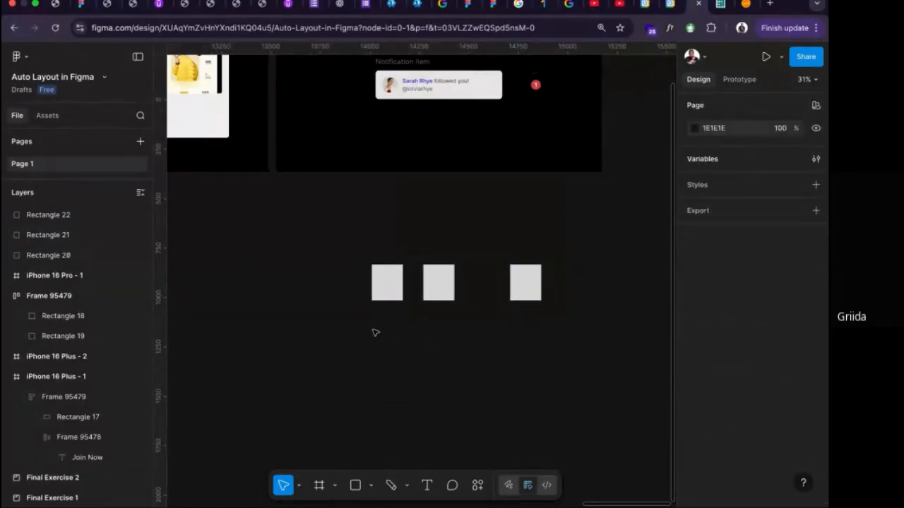
Inspect the thumbnail in the card, the Portfolio design title and the arrow button in Final Exercise 1.
{"action": "scroll", "coordinate": [353, 256], "scroll_direction": "left", "scroll_amount": 5}
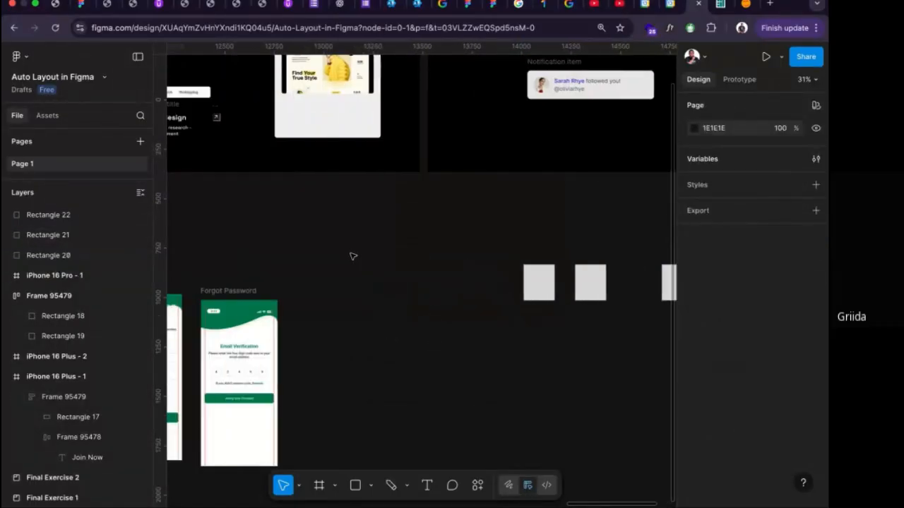
{"action": "scroll", "coordinate": [353, 256], "scroll_direction": "up", "scroll_amount": 4}
{"action": "left_click", "coordinate": [325, 207]}
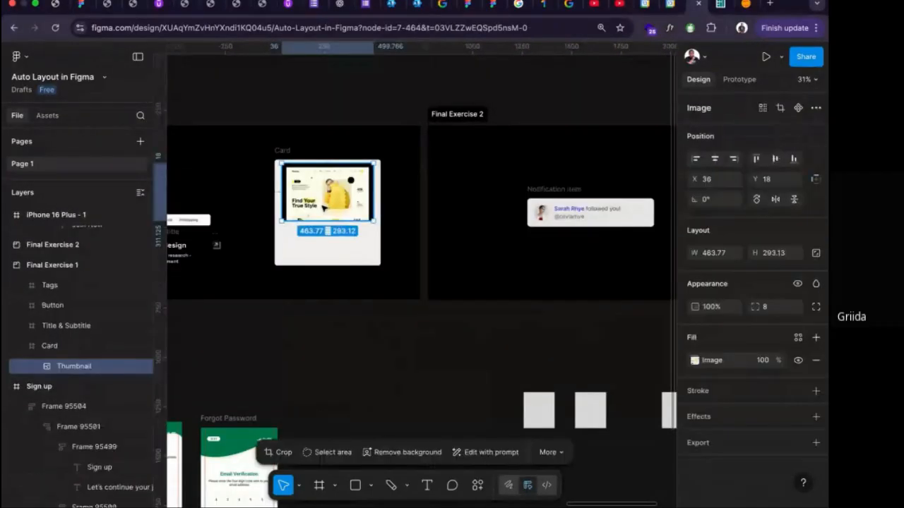
{"action": "scroll", "coordinate": [270, 232], "scroll_direction": "left", "scroll_amount": 2}
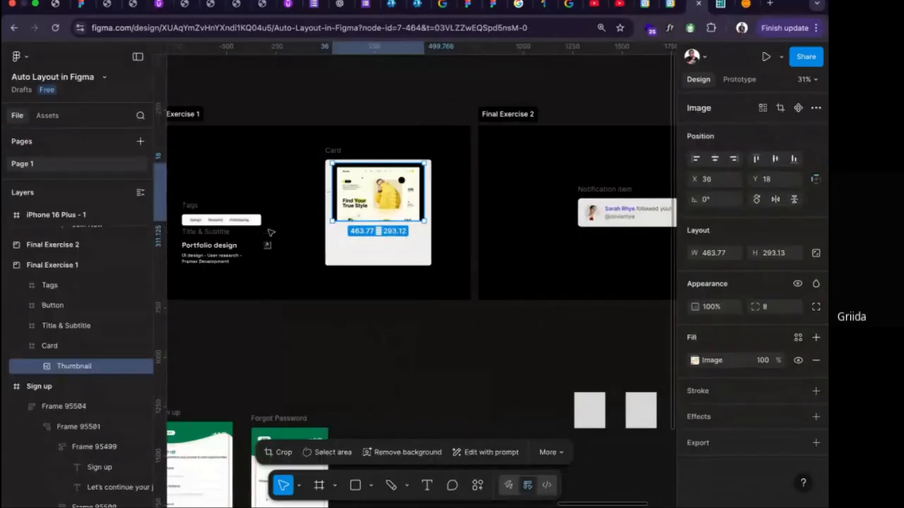
{"action": "left_click", "coordinate": [210, 248]}
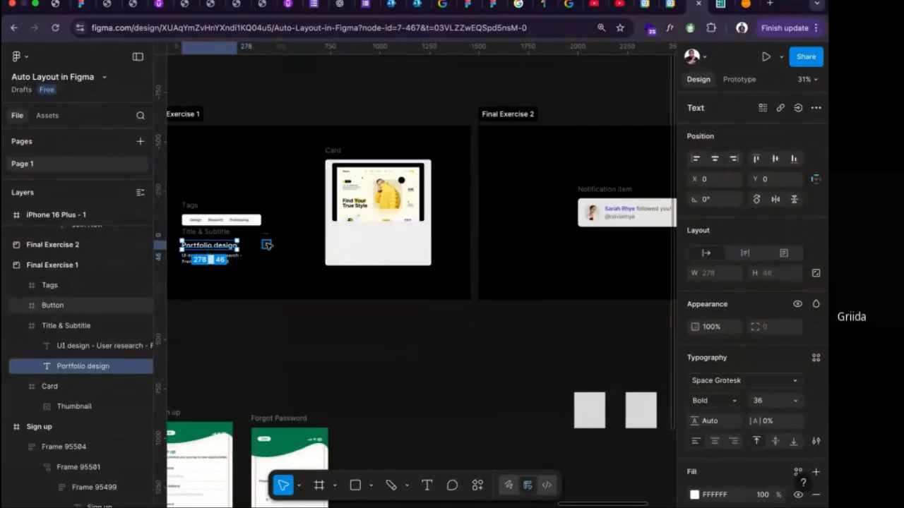
{"action": "scroll", "coordinate": [296, 243], "scroll_direction": "up", "scroll_amount": 3}
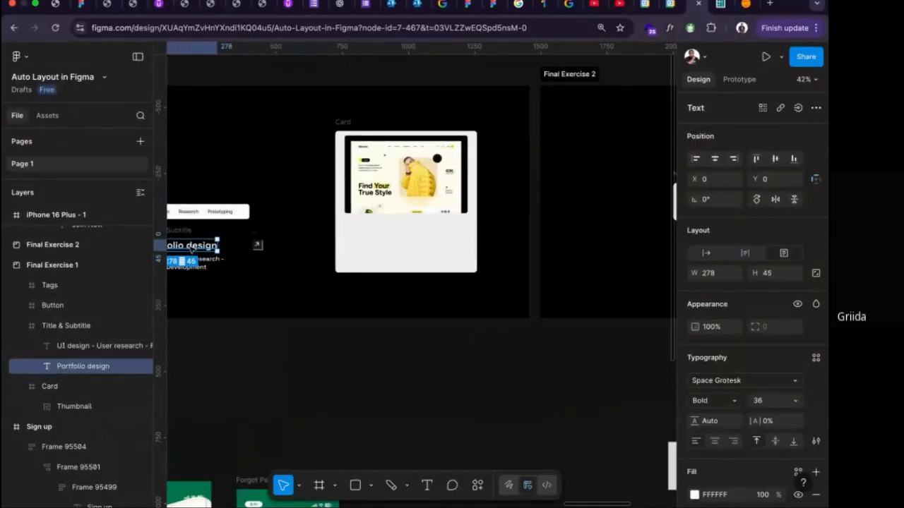
{"action": "left_click", "coordinate": [257, 244], "text": "shift"}
Try applying auto layout to the Card frame holding only the thumbnail, undo it, and select the thumbnail.
{"action": "left_click", "coordinate": [344, 122]}
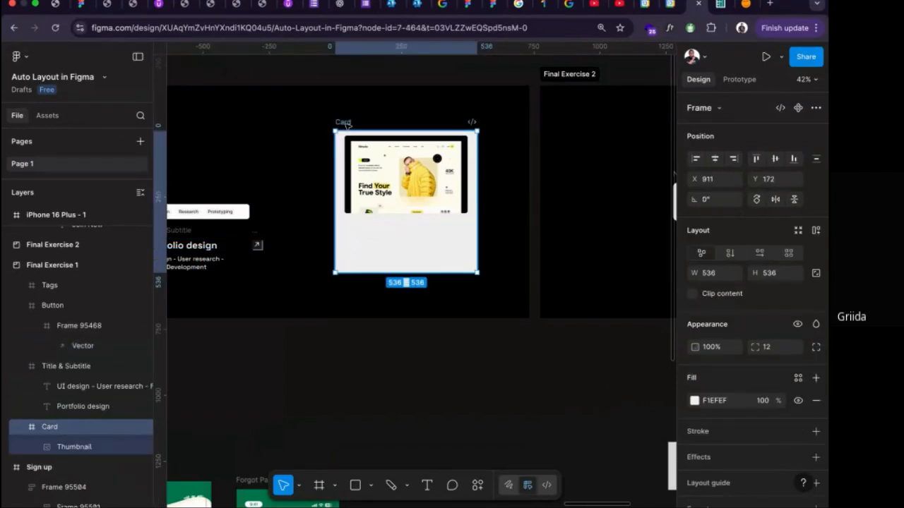
{"action": "key", "text": "shift+a"}
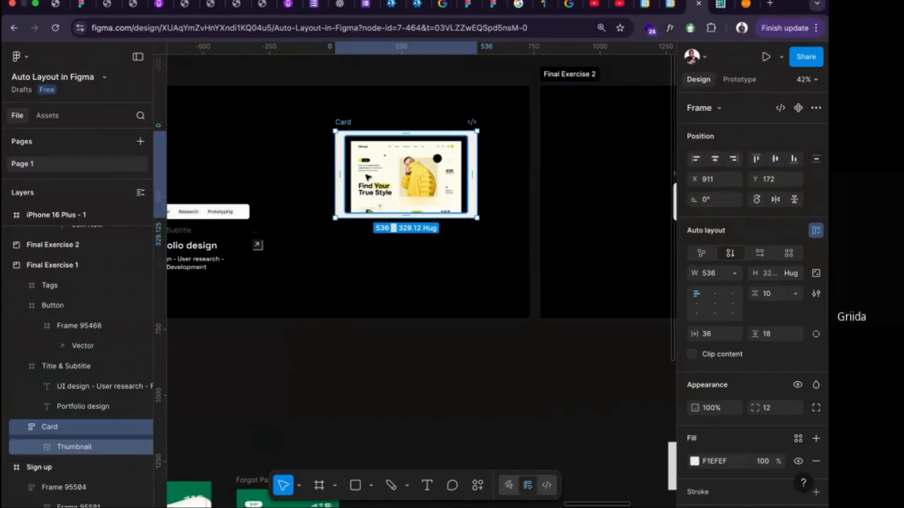
{"action": "key", "text": "super+z"}
{"action": "left_click", "coordinate": [372, 180]}
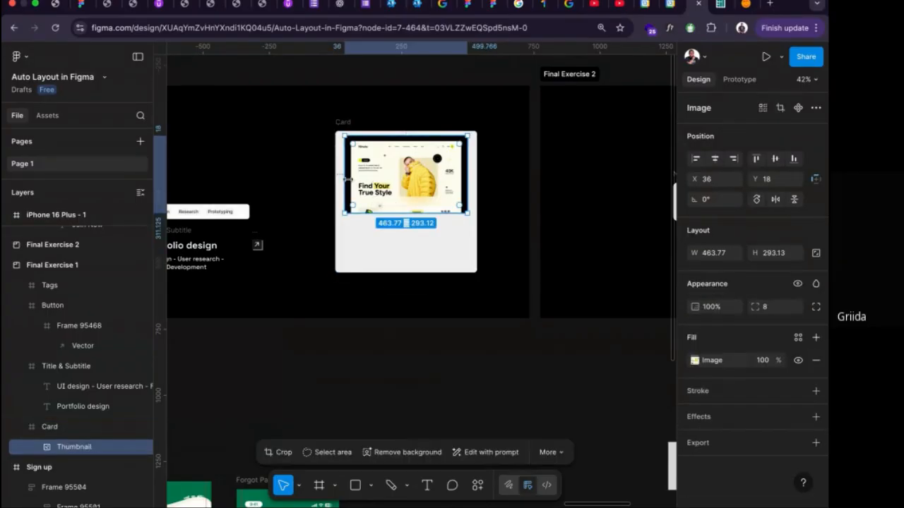
Try moving the thumbnail out of the Card and wrapping it in an auto layout frame, and undo both changes.
{"action": "left_click_drag", "start_coordinate": [372, 180], "coordinate": [198, 156]}
{"action": "key", "text": "shift+a"}
{"action": "scroll", "coordinate": [199, 156], "scroll_direction": "left", "scroll_amount": 3}
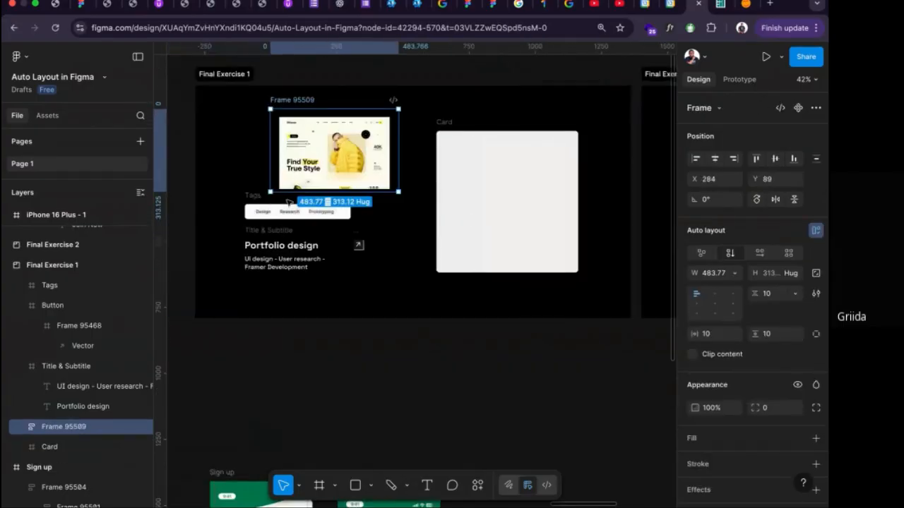
{"action": "key", "text": "super+z"}
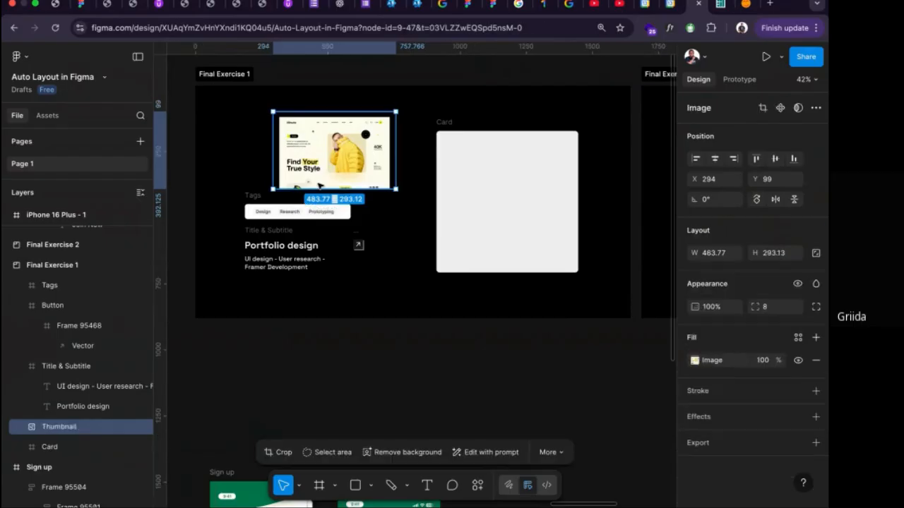
{"action": "key", "text": "super+z"}
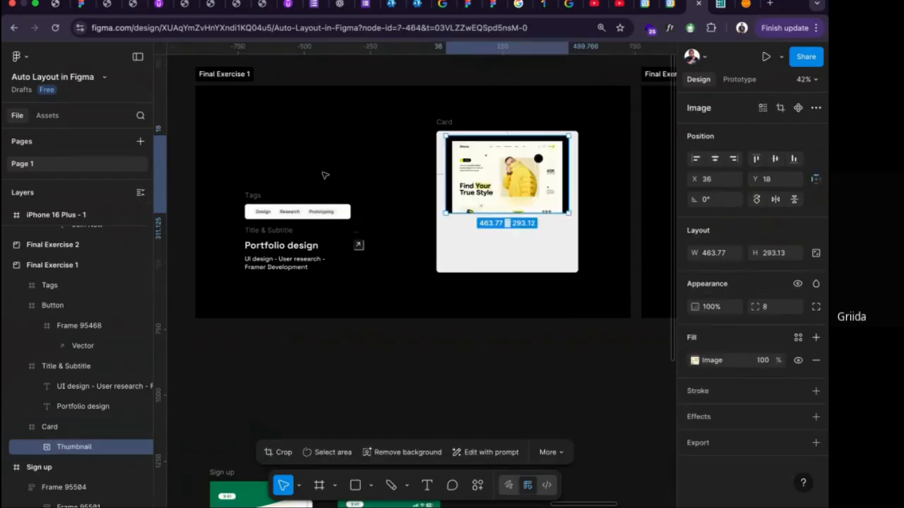
Apply auto layout to the Card frame and set its horizontal and vertical padding to 20.
{"action": "left_click", "coordinate": [440, 122]}
{"action": "key", "text": "shift+a"}
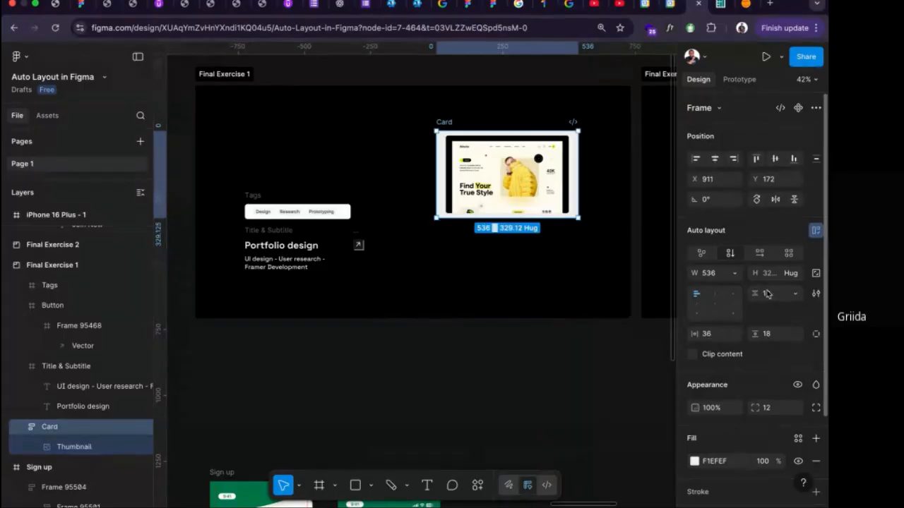
{"action": "left_click", "coordinate": [710, 336]}
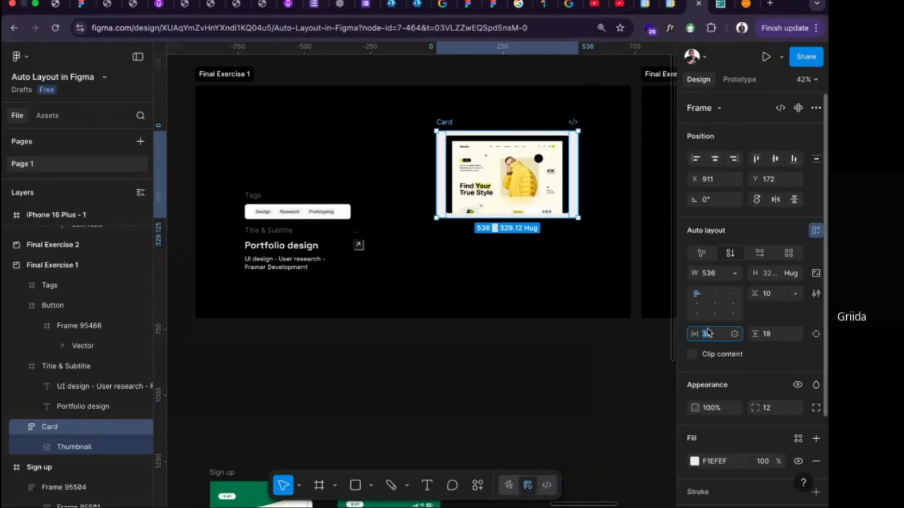
{"action": "type", "text": "20"}
{"action": "key", "text": "Return"}
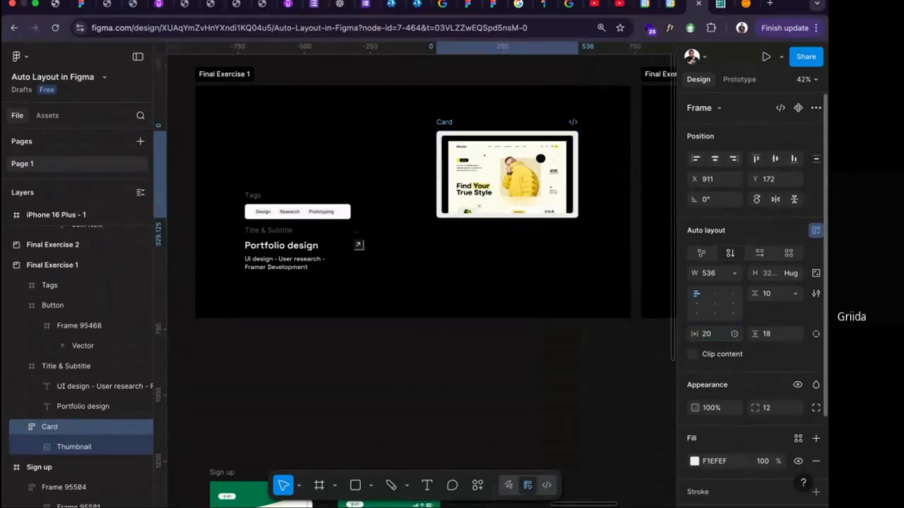
{"action": "left_click", "coordinate": [774, 334]}
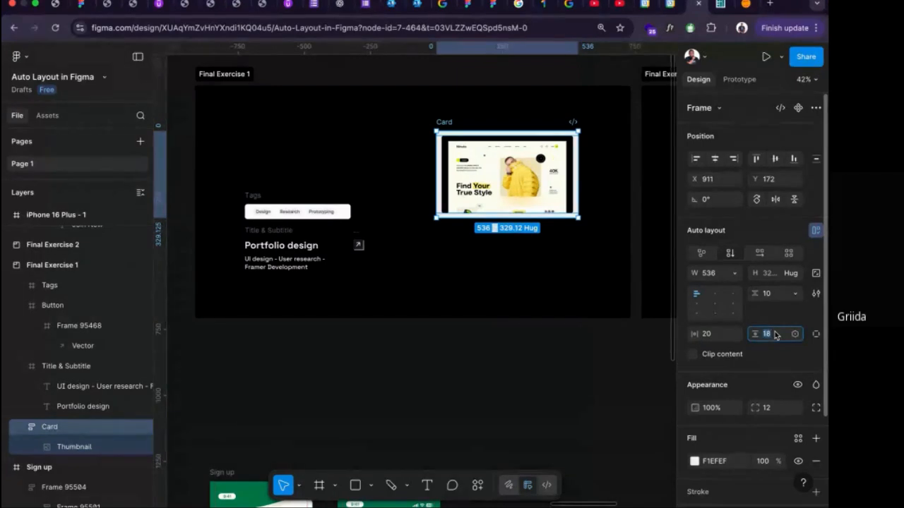
{"action": "type", "text": "20"}
{"action": "key", "text": "Return"}
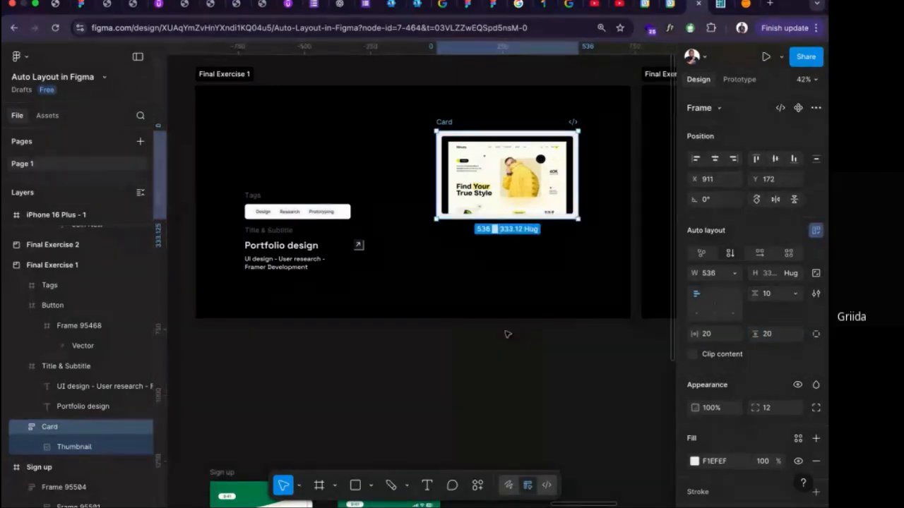
Ungroup the Title & Subtitle frame and move the Portfolio design title into the Card below the thumbnail.
{"action": "scroll", "coordinate": [462, 279], "scroll_direction": "right", "scroll_amount": 3}
{"action": "scroll", "coordinate": [381, 254], "scroll_direction": "left", "scroll_amount": 2}
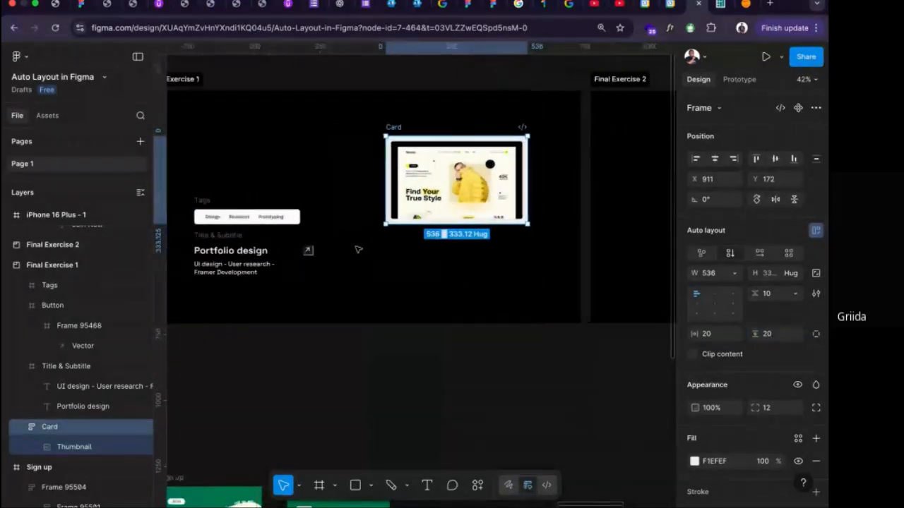
{"action": "left_click", "coordinate": [221, 247]}
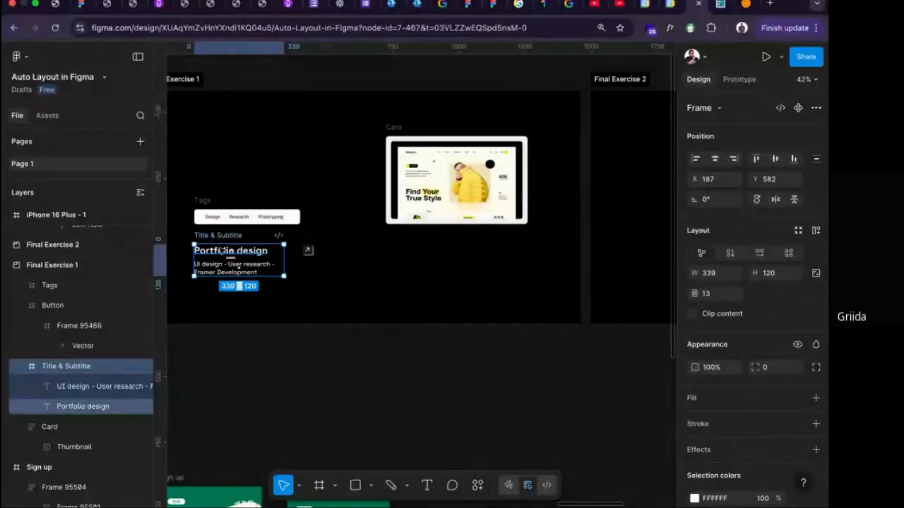
{"action": "right_click", "coordinate": [222, 250]}
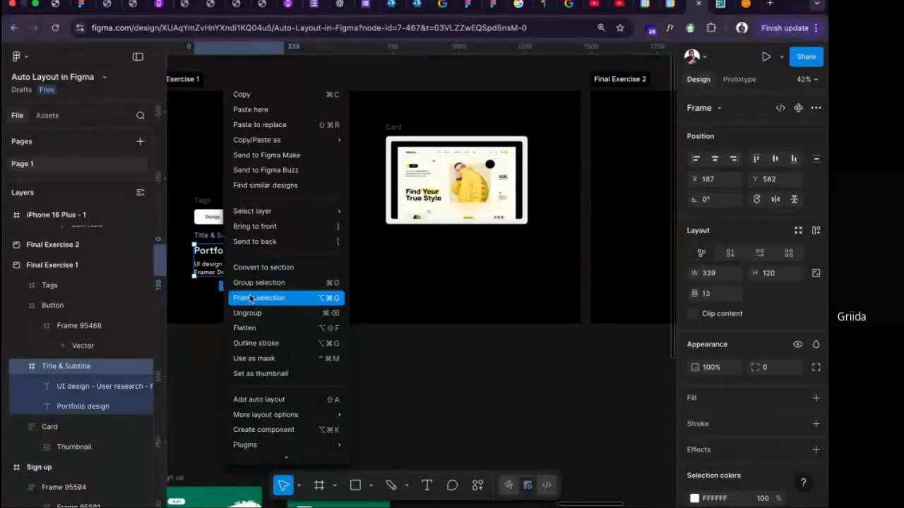
{"action": "left_click", "coordinate": [248, 313]}
{"action": "left_click", "coordinate": [219, 248]}
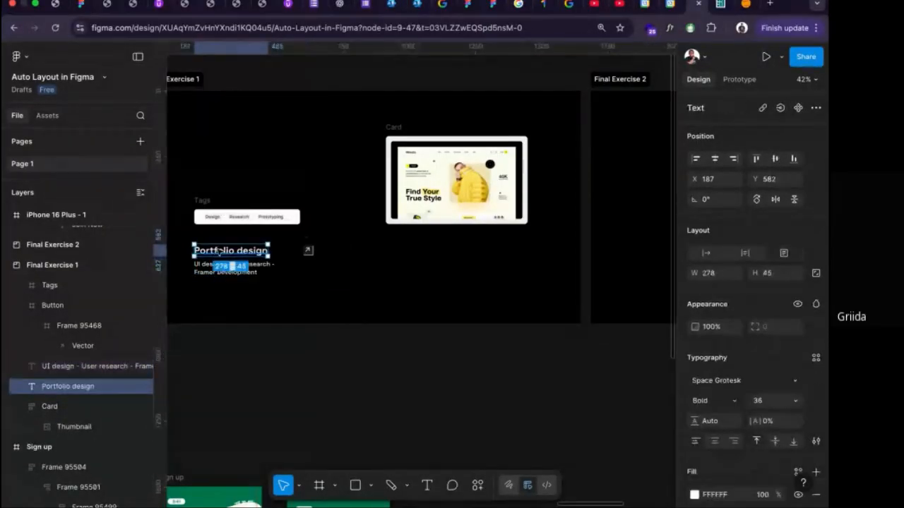
{"action": "left_click_drag", "start_coordinate": [219, 249], "coordinate": [427, 225]}
Set the fill color of the Portfolio design title to 000000.
{"action": "scroll", "coordinate": [704, 327], "scroll_direction": "down", "scroll_amount": 3}
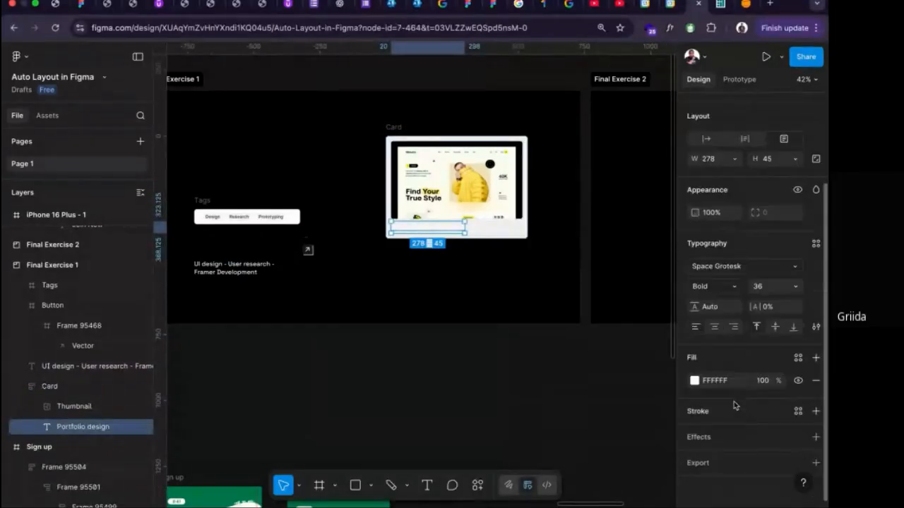
{"action": "left_click", "coordinate": [726, 386]}
{"action": "type", "text": "000000"}
{"action": "key", "text": "Return"}
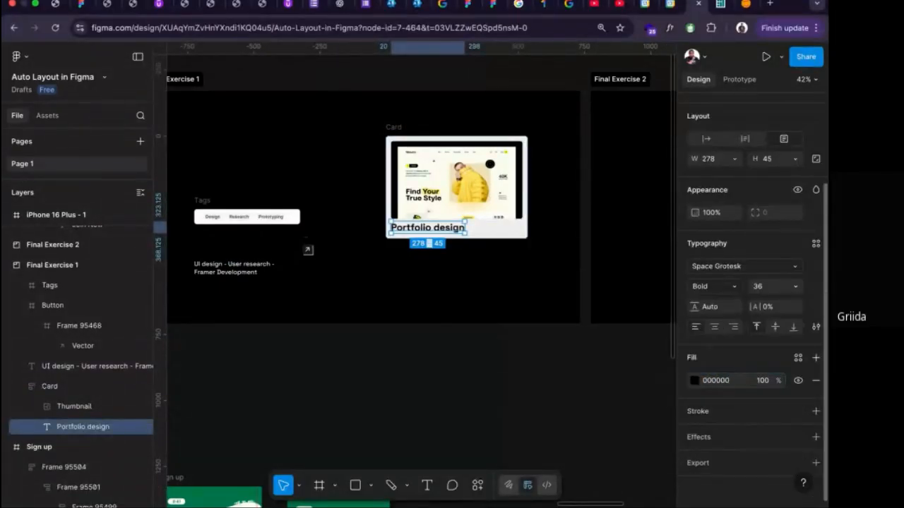
Move the UI design subtitle text into the Card below the title and set its fill color to 000000.
{"action": "left_click", "coordinate": [249, 265]}
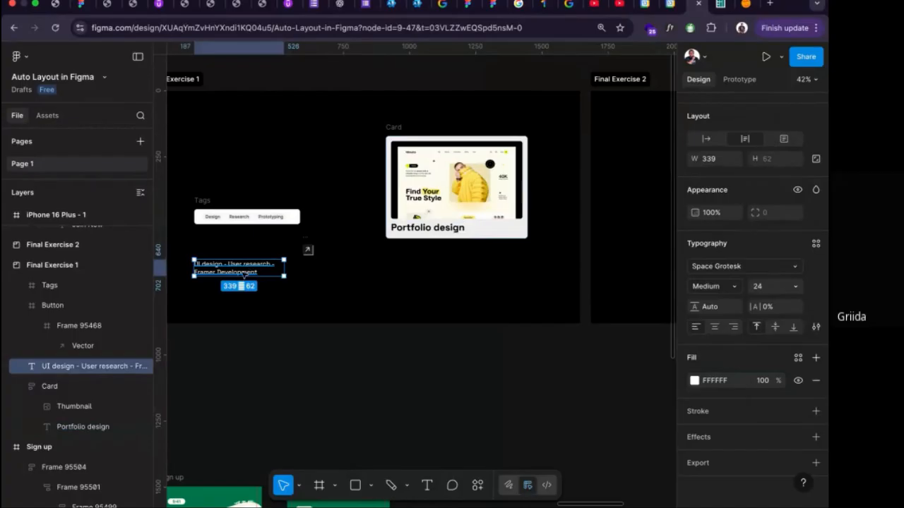
{"action": "left_click_drag", "start_coordinate": [240, 277], "coordinate": [448, 246]}
{"action": "left_click", "coordinate": [714, 380]}
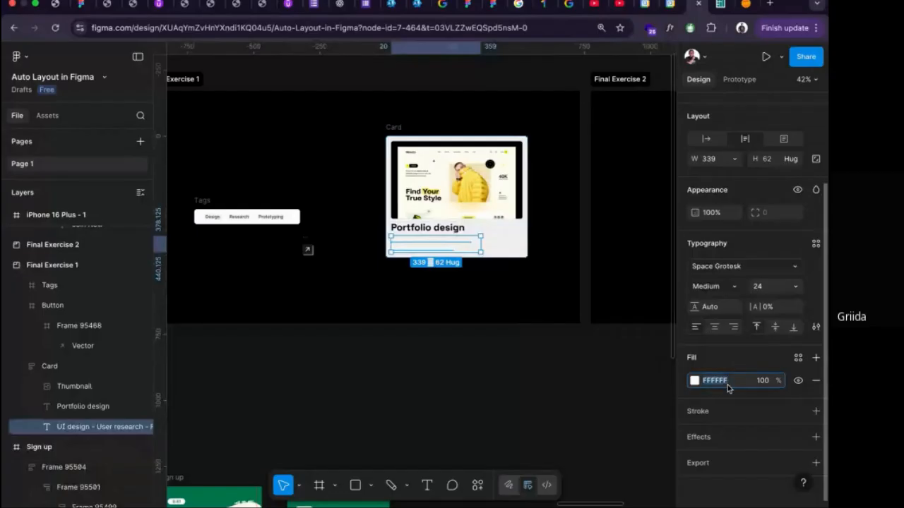
{"action": "type", "text": "00"}
{"action": "key", "text": "Return"}
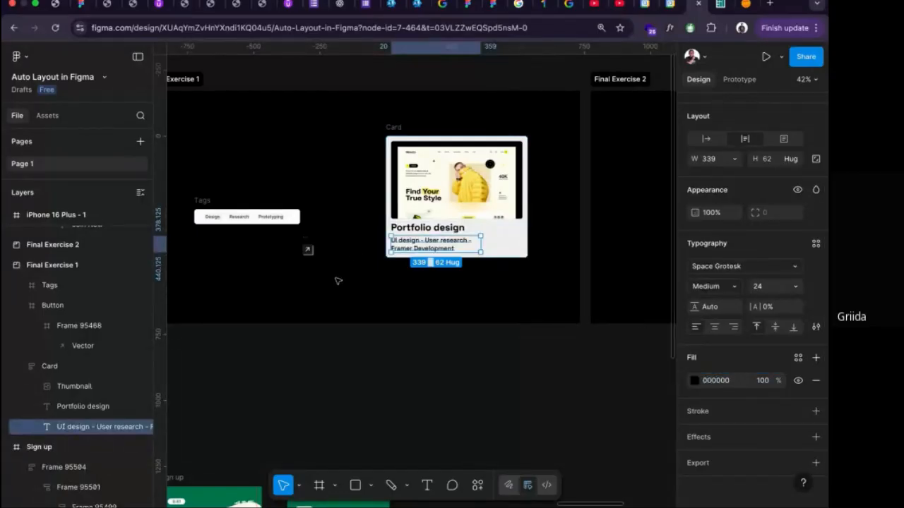
Ungroup the Tags frame and move its three badges into the Card between the thumbnail and the title.
{"action": "scroll", "coordinate": [340, 250], "scroll_direction": "up", "scroll_amount": 2}
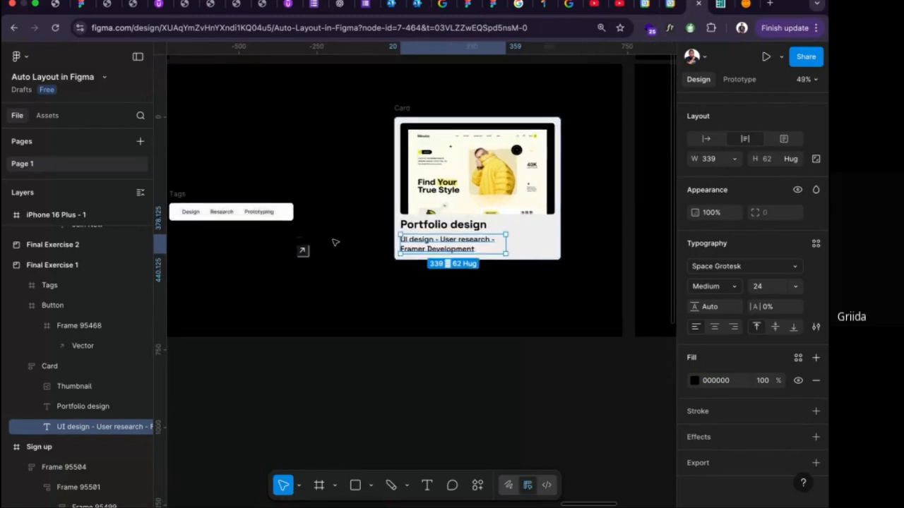
{"action": "scroll", "coordinate": [340, 250], "scroll_direction": "left", "scroll_amount": 3}
{"action": "left_click", "coordinate": [289, 200]}
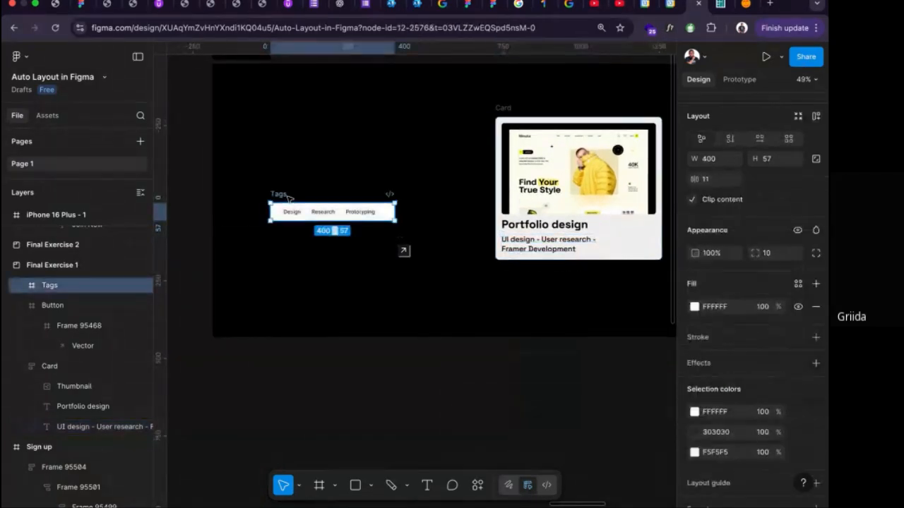
{"action": "right_click", "coordinate": [292, 210]}
{"action": "left_click", "coordinate": [322, 298]}
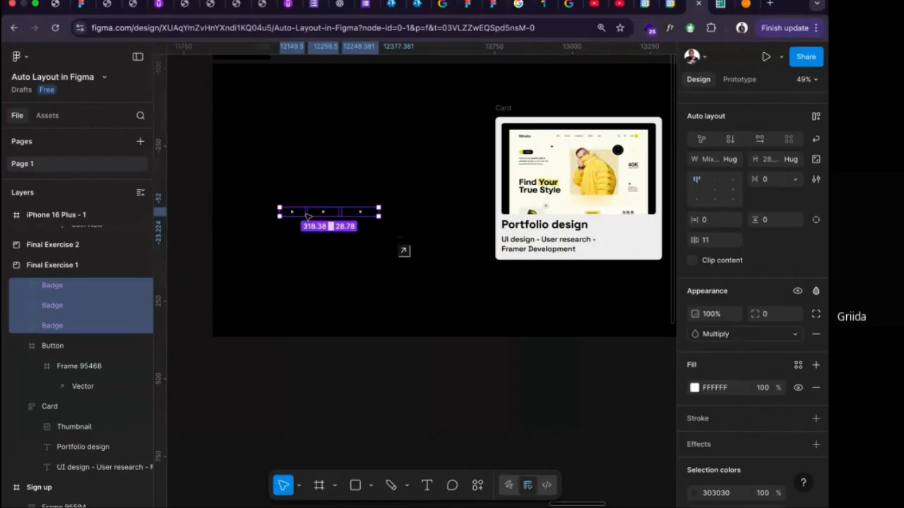
{"action": "left_click_drag", "start_coordinate": [308, 216], "coordinate": [528, 219]}
{"action": "scroll", "coordinate": [509, 233], "scroll_direction": "right", "scroll_amount": 3}
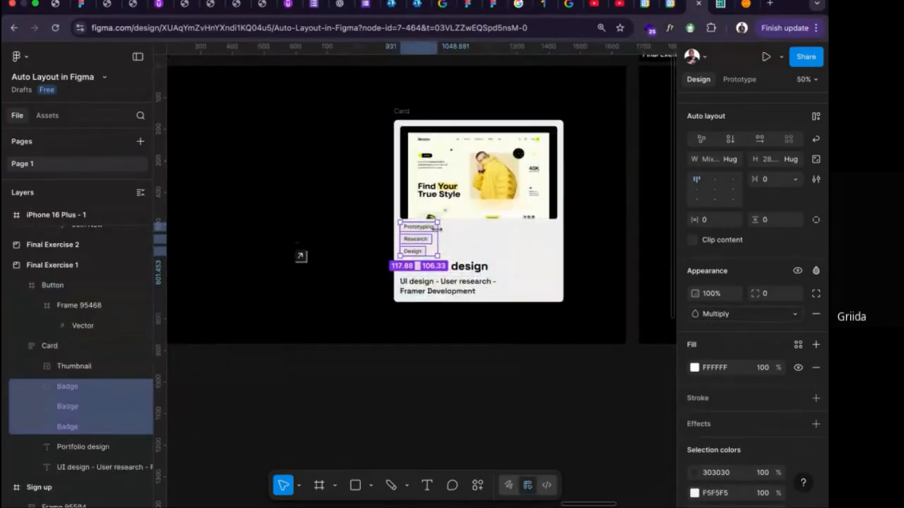
Wrap the Prototyping, Research and Design badges in their own auto layout frame with a horizontal flow.
{"action": "scroll", "coordinate": [438, 229], "scroll_direction": "up", "scroll_amount": 4}
{"action": "scroll", "coordinate": [438, 228], "scroll_direction": "up", "scroll_amount": 1}
{"action": "scroll", "coordinate": [438, 226], "scroll_direction": "down", "scroll_amount": 3}
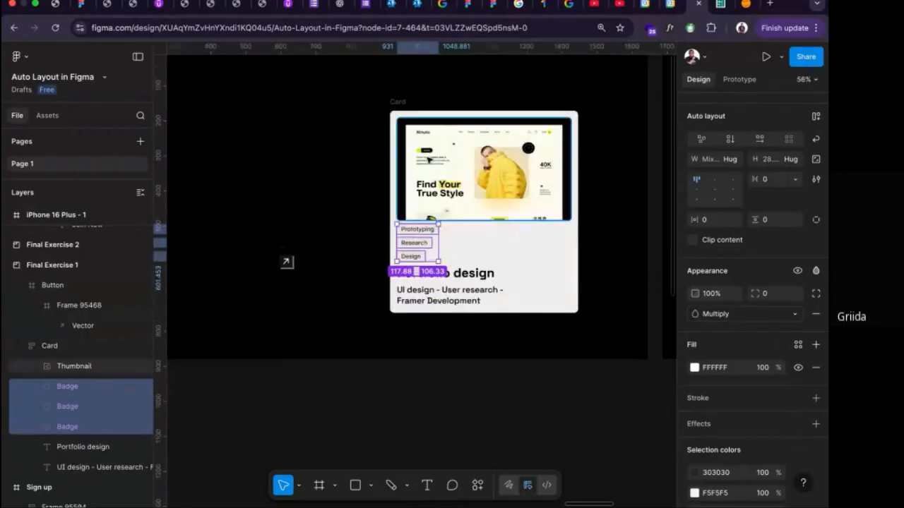
{"action": "left_click", "coordinate": [399, 101]}
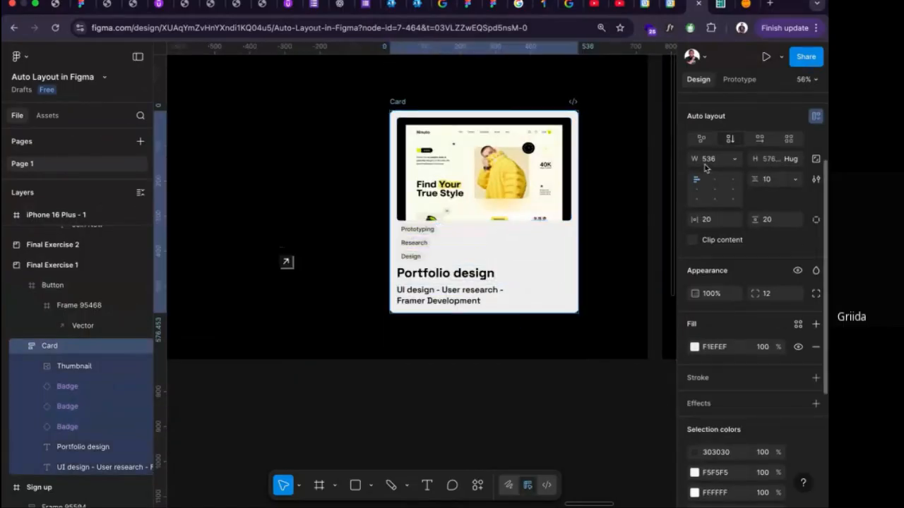
{"action": "scroll", "coordinate": [706, 169], "scroll_direction": "up", "scroll_amount": 1}
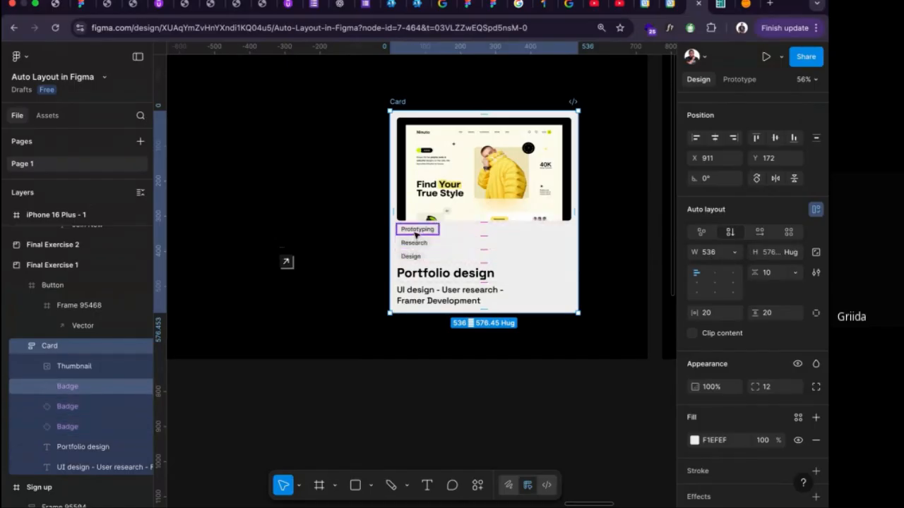
{"action": "left_click", "coordinate": [417, 230]}
{"action": "left_click", "coordinate": [414, 243], "text": "shift"}
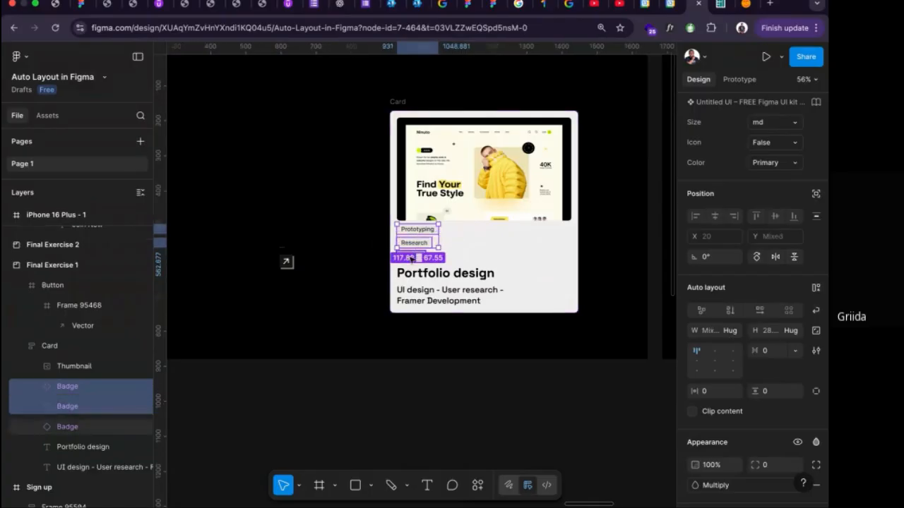
{"action": "left_click", "coordinate": [411, 257], "text": "shift"}
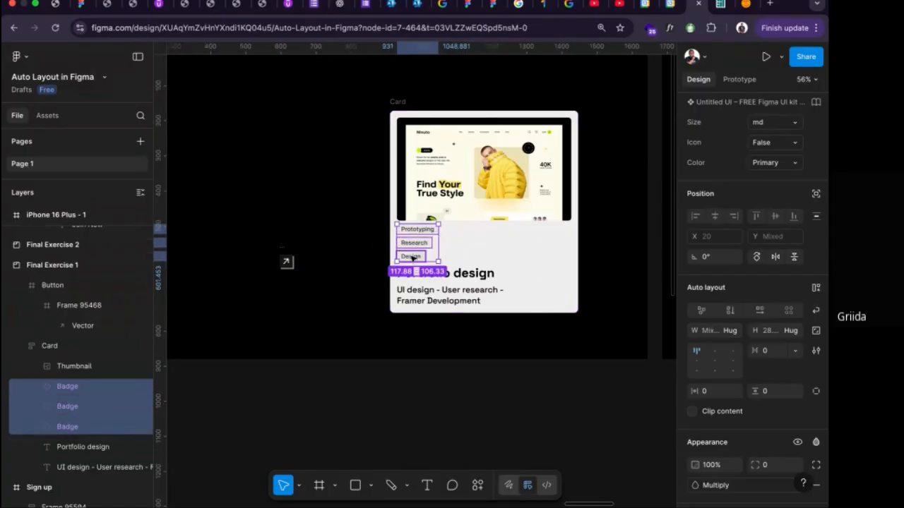
{"action": "key", "text": "shift+a"}
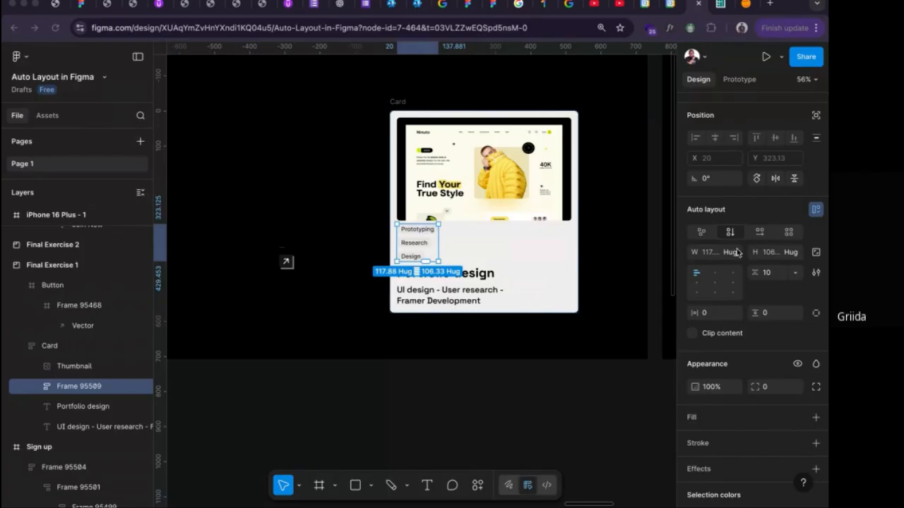
{"action": "left_click", "coordinate": [760, 234]}
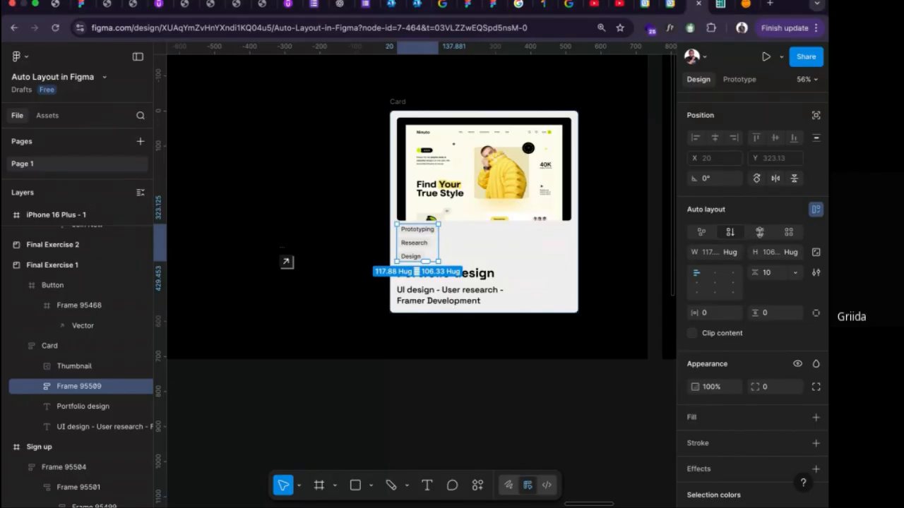
{"action": "left_click", "coordinate": [759, 234]}
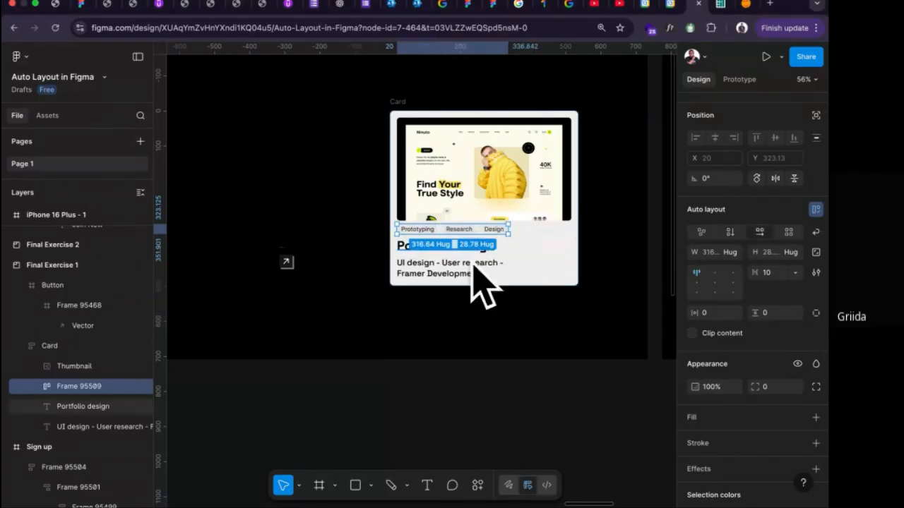
Move the arrow button into the Card, ignoring auto layout, and place it beside the title near the Card's right edge at X 478, Y 378.
{"action": "left_click", "coordinate": [286, 255]}
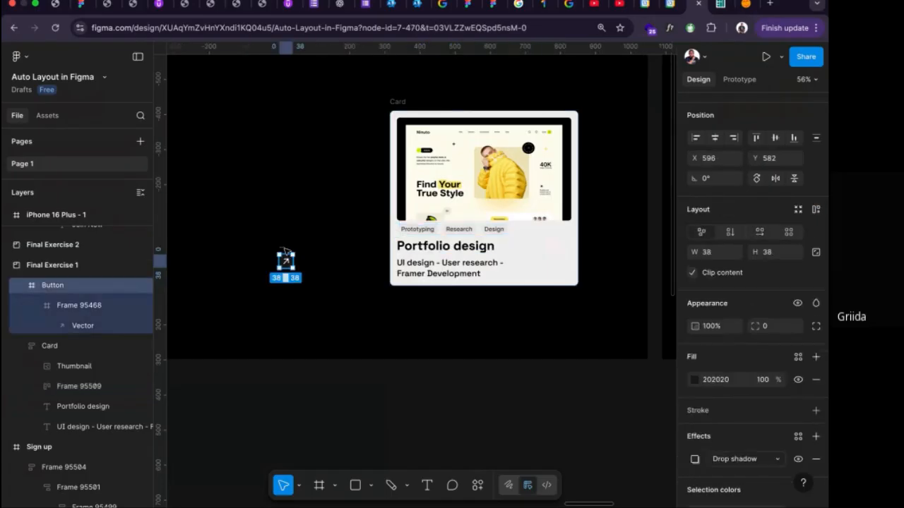
{"action": "left_click_drag", "start_coordinate": [286, 252], "coordinate": [512, 235]}
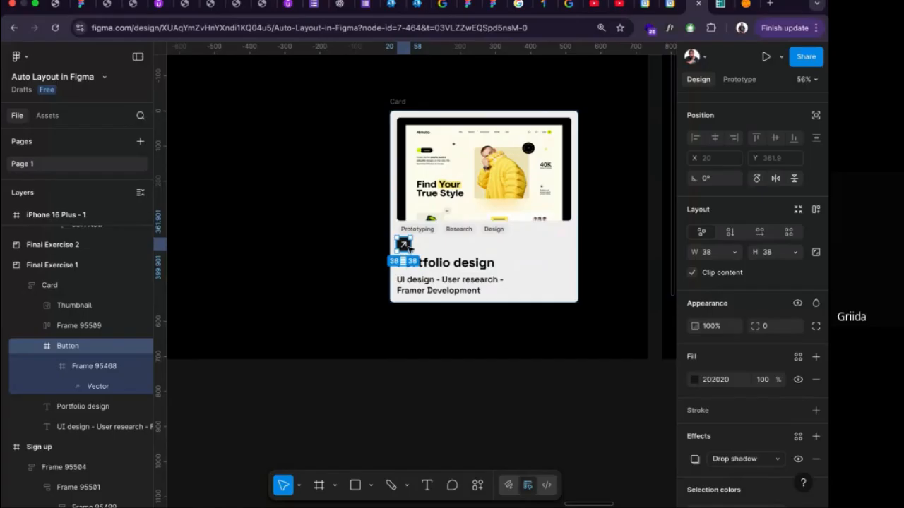
{"action": "key", "text": "Down"}
{"action": "key", "text": "Down"}
{"action": "key", "text": "Up"}
{"action": "key", "text": "Up"}
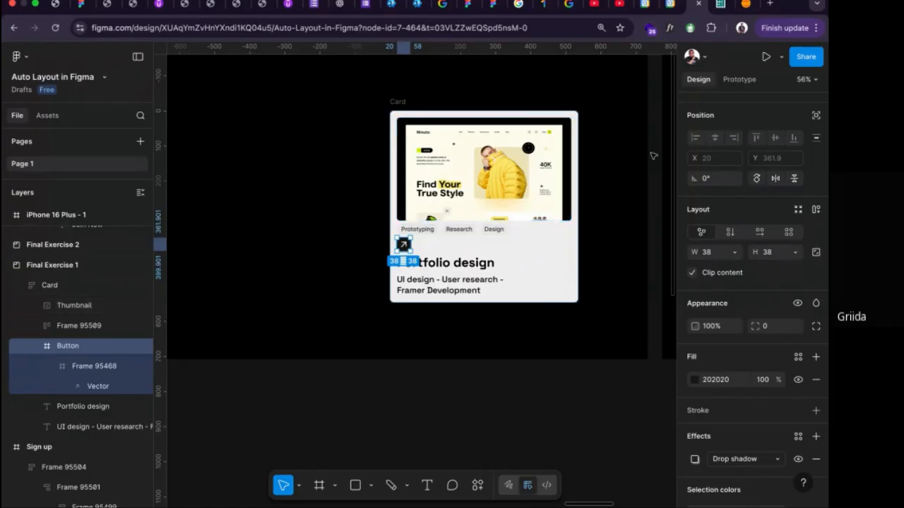
{"action": "left_click", "coordinate": [815, 117]}
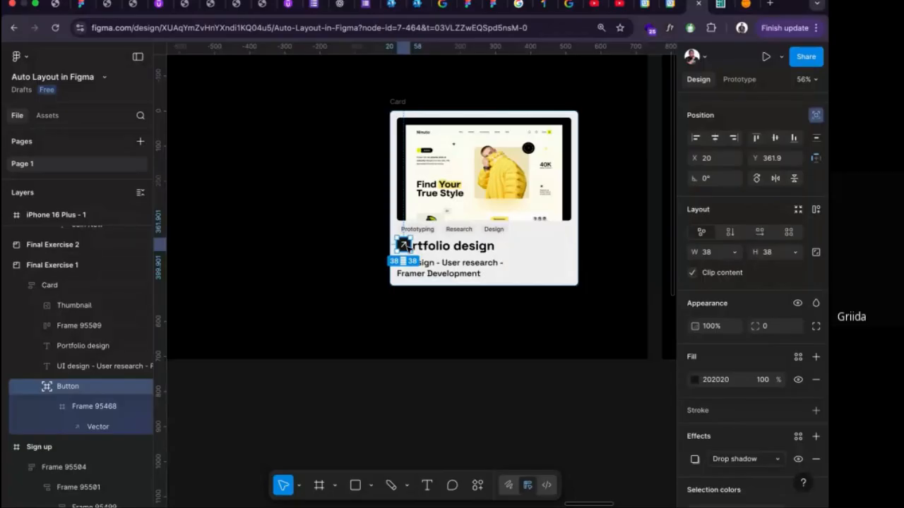
{"action": "left_click_drag", "start_coordinate": [407, 248], "coordinate": [567, 251]}
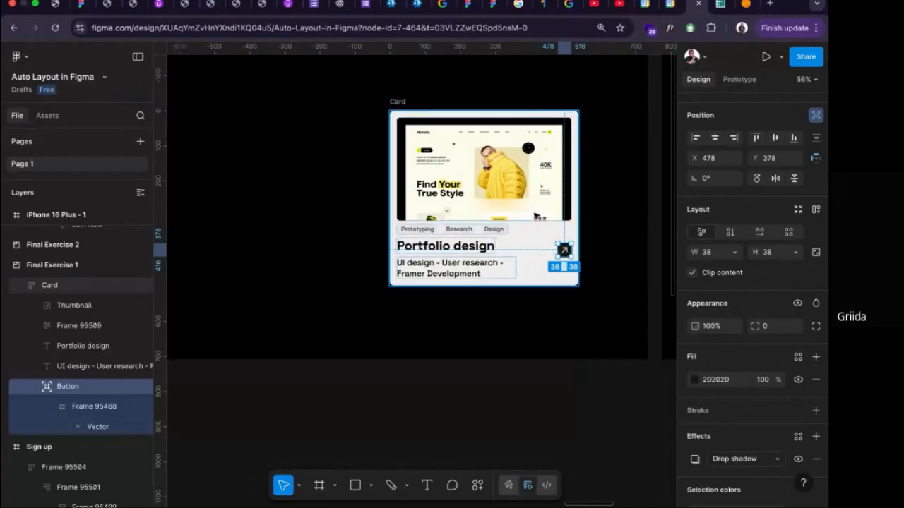
Widen the Card from its right edge to about 559.
{"action": "left_click", "coordinate": [398, 101]}
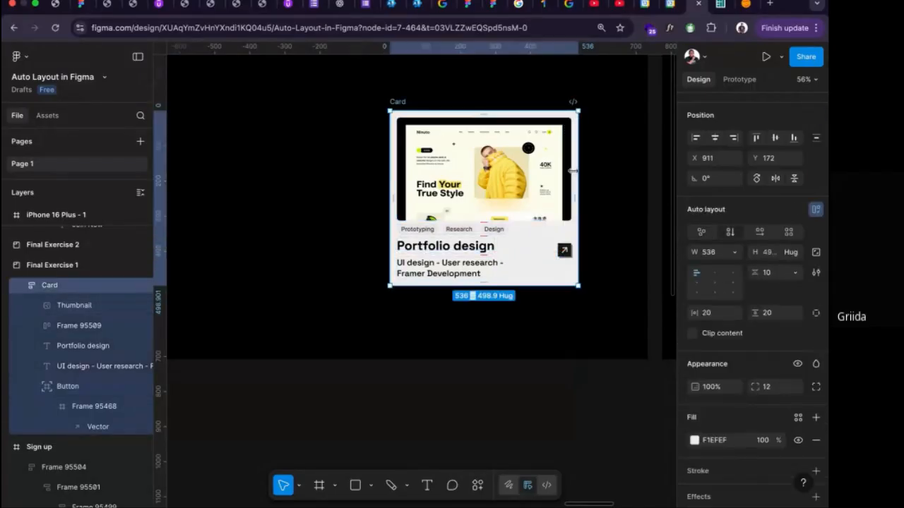
{"action": "mouse_move", "coordinate": [579, 168]}
{"action": "left_mouse_down"}
{"action": "mouse_move", "coordinate": [625, 169]}
{"action": "mouse_move", "coordinate": [506, 165]}
{"action": "mouse_move", "coordinate": [585, 166]}
{"action": "left_mouse_up"}
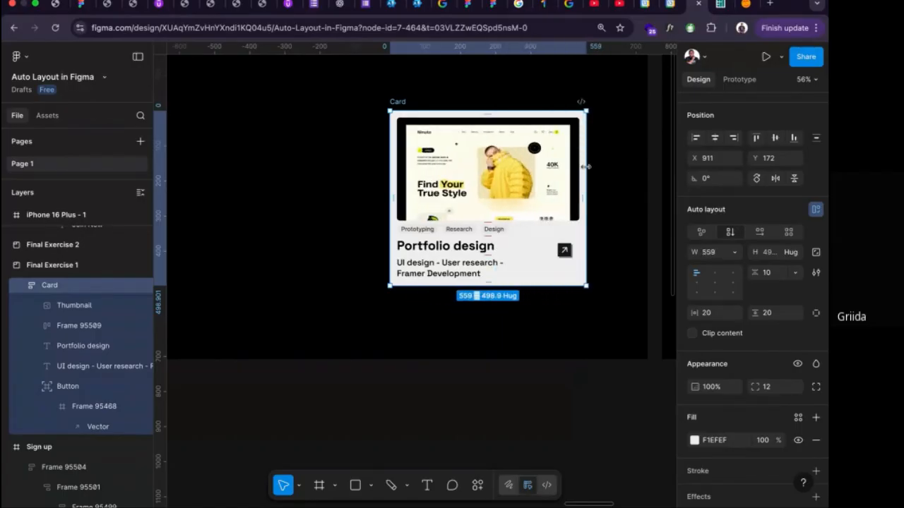
Undo the Card's widening and the arrow button's free placement, back to the button stacked between the badges and the title.
{"action": "left_click_drag", "start_coordinate": [586, 167], "coordinate": [586, 168]}
{"action": "key", "text": "super+z"}
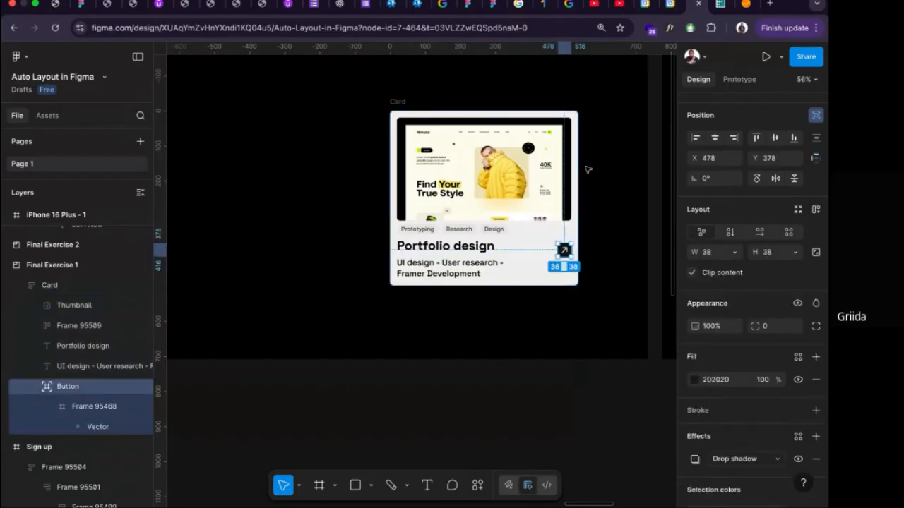
{"action": "key", "text": "super+z"}
{"action": "key", "text": "super+z"}
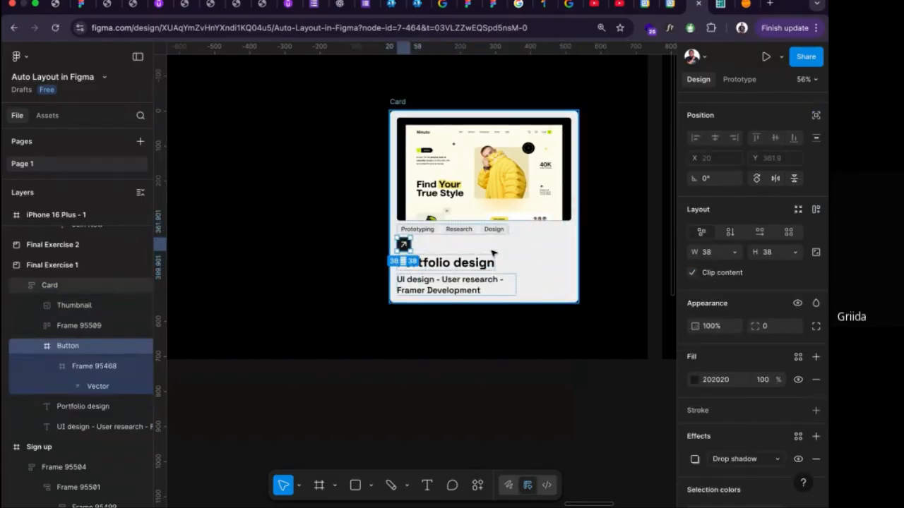
Wrap the Portfolio design title and its subtitle in their own vertical auto layout frame.
{"action": "left_click", "coordinate": [438, 265]}
{"action": "left_click", "coordinate": [434, 286], "text": "shift"}
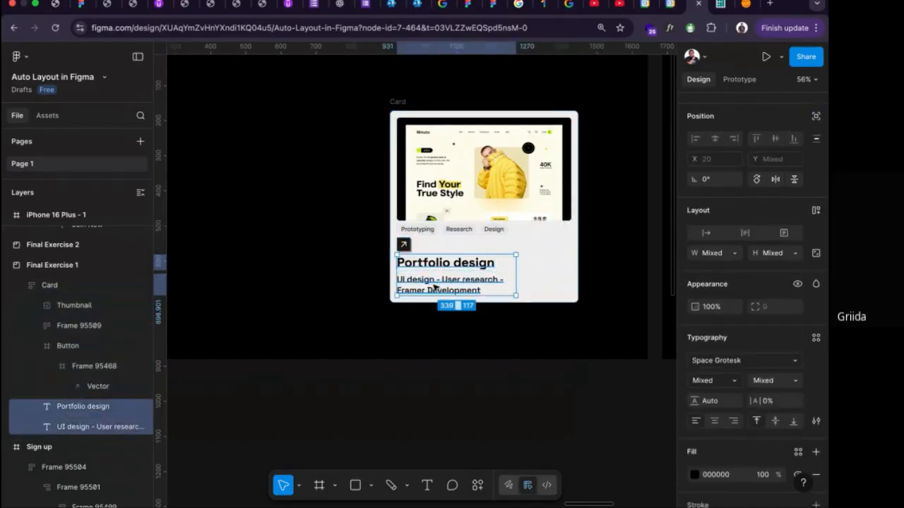
{"action": "key", "text": "shift+a"}
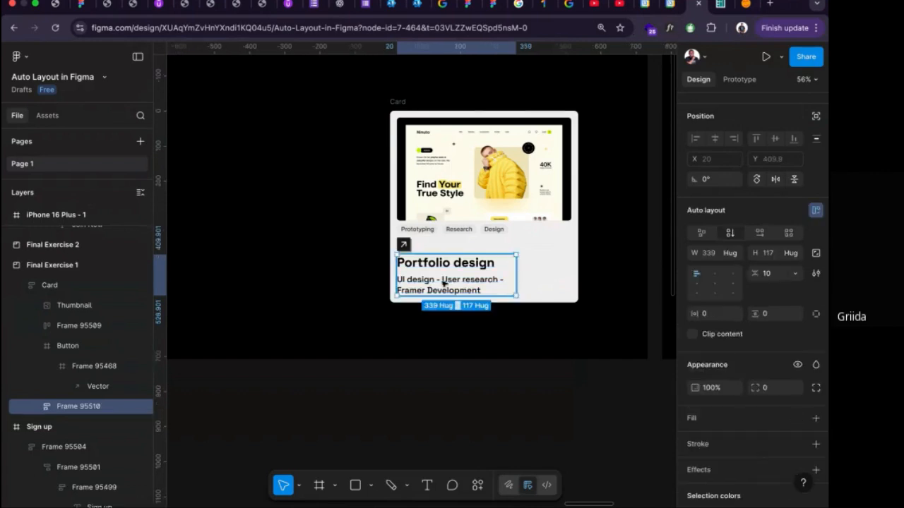
Change the subtitle's fill colour to grey 6C6C6C.
{"action": "double_click", "coordinate": [450, 281]}
{"action": "scroll", "coordinate": [699, 381], "scroll_direction": "down", "scroll_amount": 1}
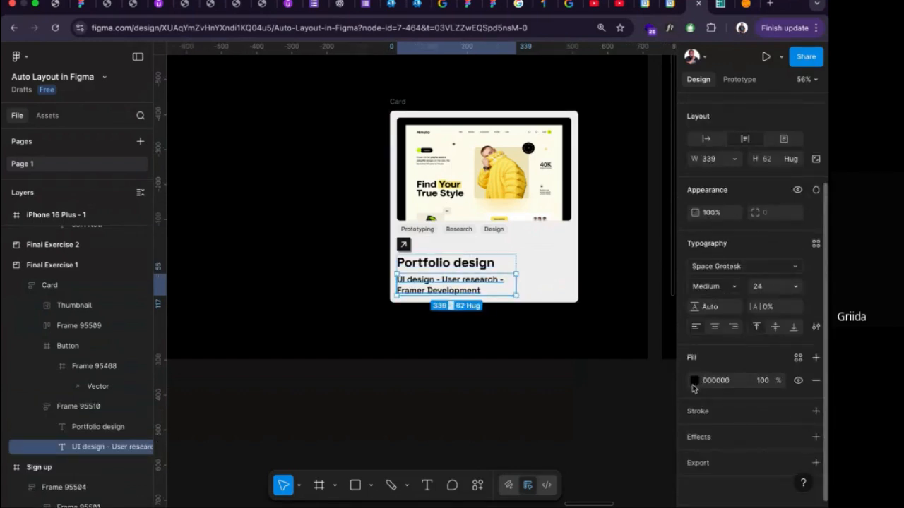
{"action": "left_click", "coordinate": [695, 381]}
{"action": "left_click_drag", "start_coordinate": [583, 327], "coordinate": [530, 303]}
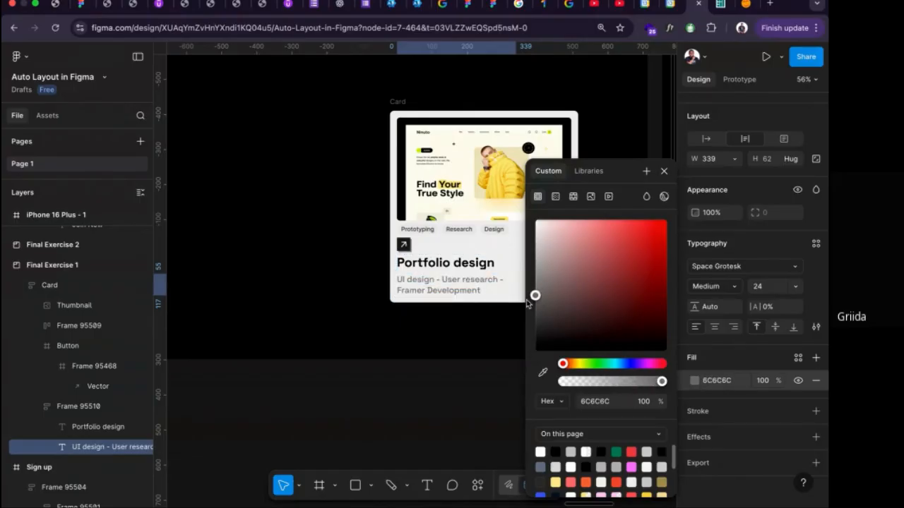
Set the subtitle's font weight to Regular, trying size 20 before settling on size 24.
{"action": "left_click", "coordinate": [731, 289]}
{"action": "left_click", "coordinate": [723, 271]}
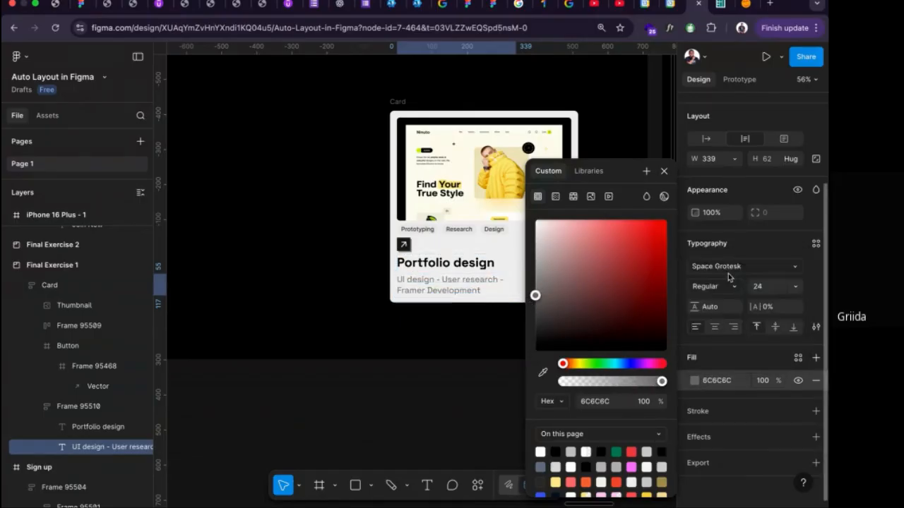
{"action": "left_click", "coordinate": [787, 288]}
{"action": "type", "text": "20"}
{"action": "key", "text": "Return"}
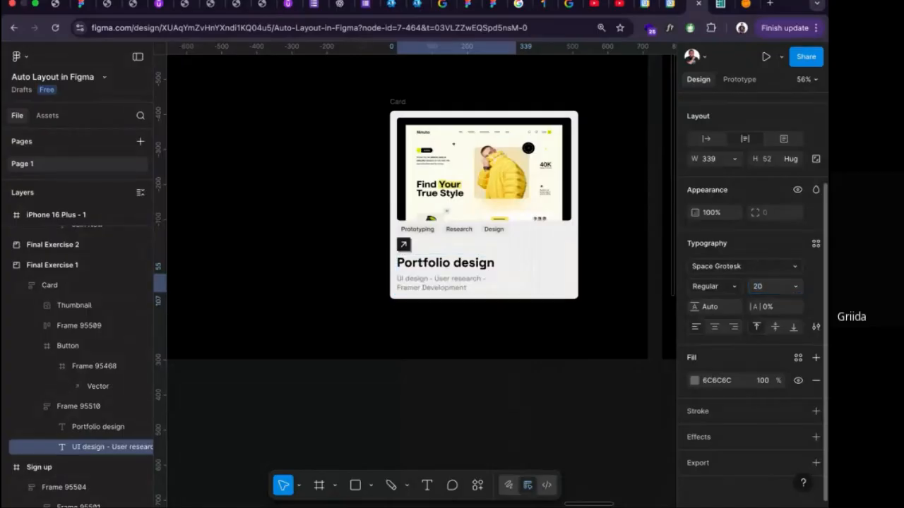
{"action": "left_click", "coordinate": [783, 289]}
{"action": "type", "text": "24"}
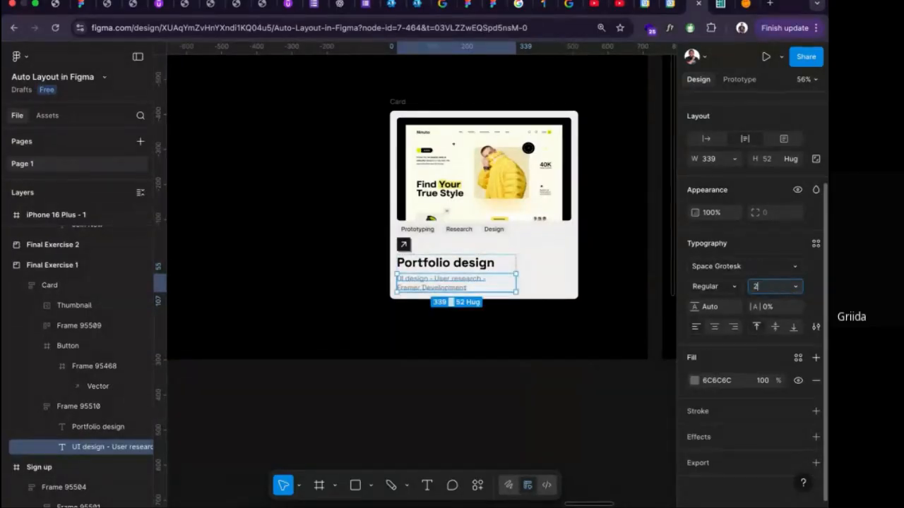
{"action": "key", "text": "Return"}
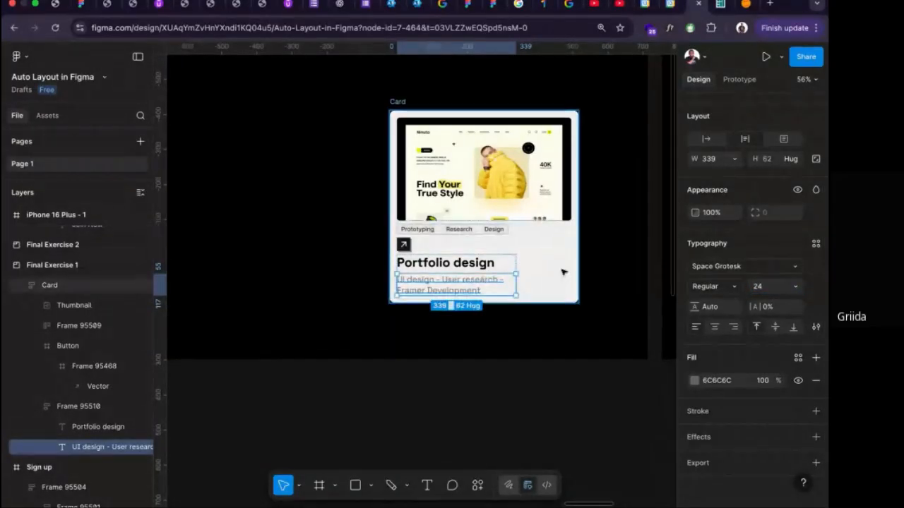
Wrap the arrow button and the title-subtitle frame in a horizontal auto layout frame, with the button placed after the text.
{"action": "left_click", "coordinate": [497, 278]}
{"action": "double_click", "coordinate": [495, 282]}
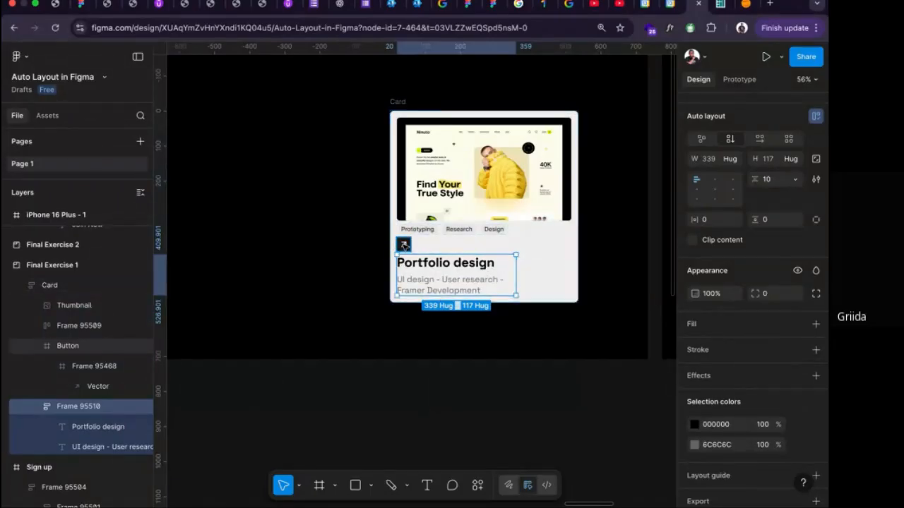
{"action": "left_click", "coordinate": [404, 245], "text": "shift"}
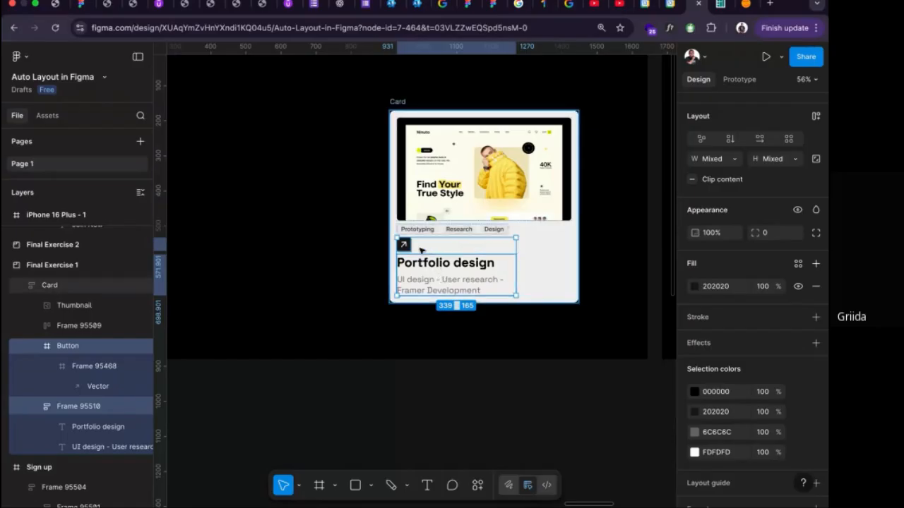
{"action": "key", "text": "shift+a"}
{"action": "scroll", "coordinate": [745, 171], "scroll_direction": "up", "scroll_amount": 1}
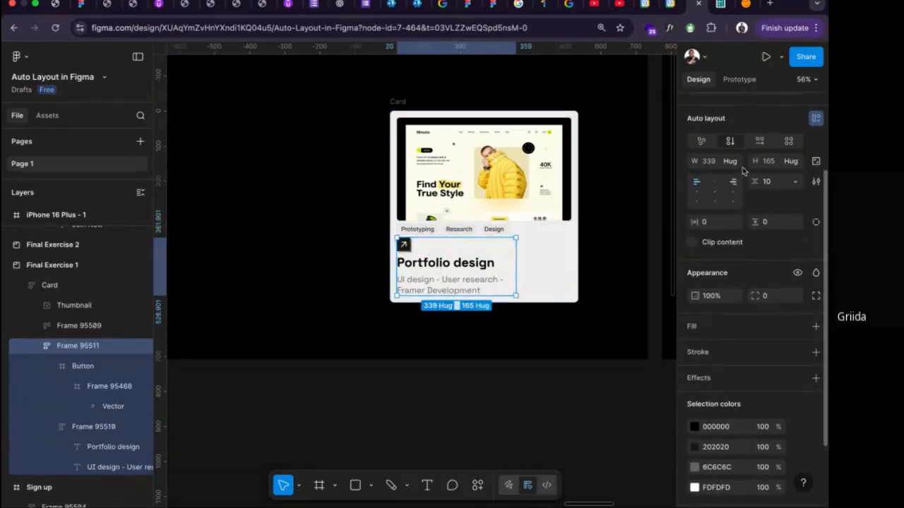
{"action": "left_click", "coordinate": [757, 142]}
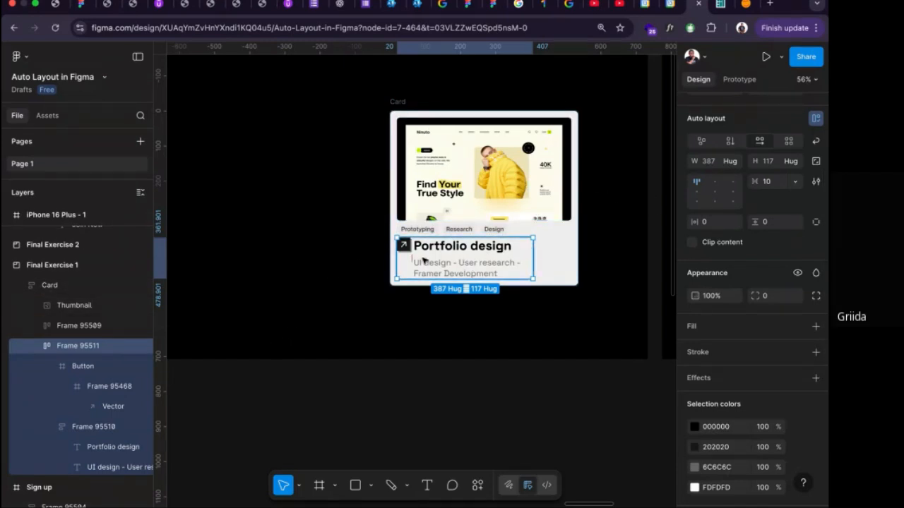
{"action": "left_click_drag", "start_coordinate": [404, 245], "coordinate": [523, 247]}
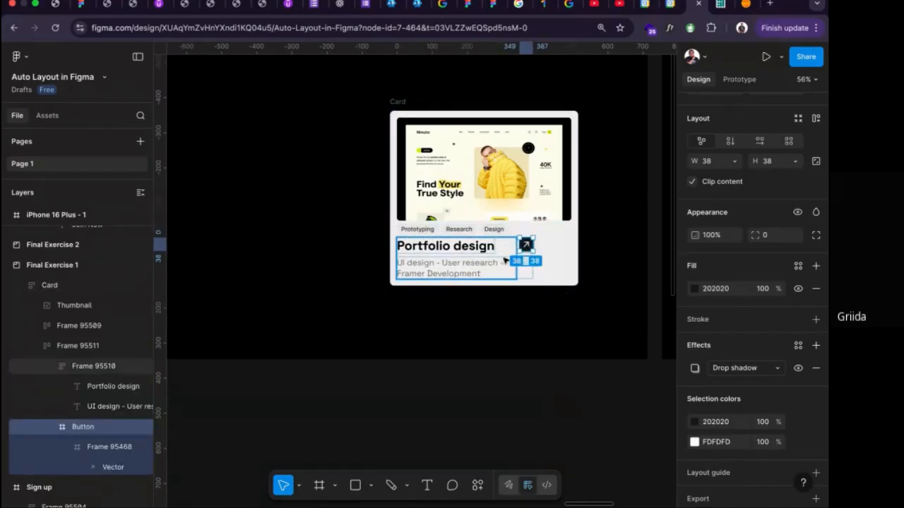
{"action": "key", "text": "Escape"}
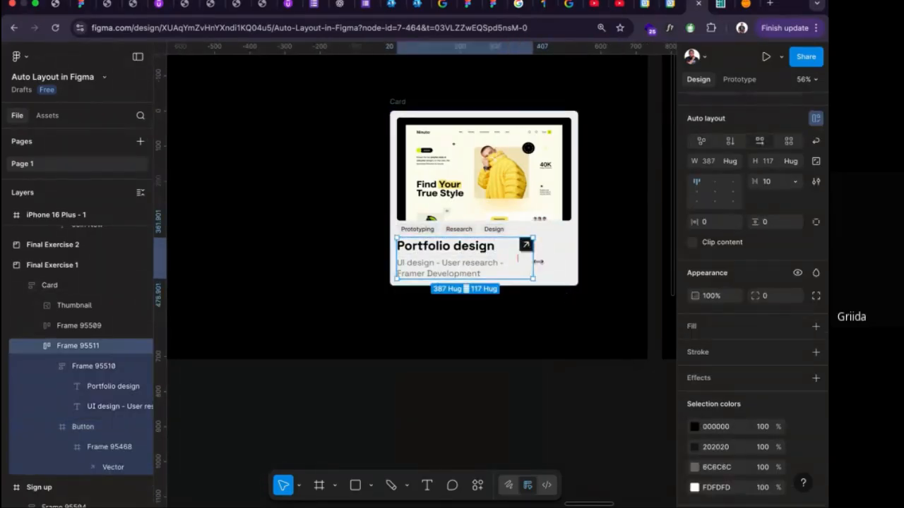
Stretch the text-and-button frame to fill the Card's width and set its horizontal gap to Auto.
{"action": "left_click_drag", "start_coordinate": [531, 262], "coordinate": [569, 260]}
{"action": "scroll", "coordinate": [795, 222], "scroll_direction": "up", "scroll_amount": 2}
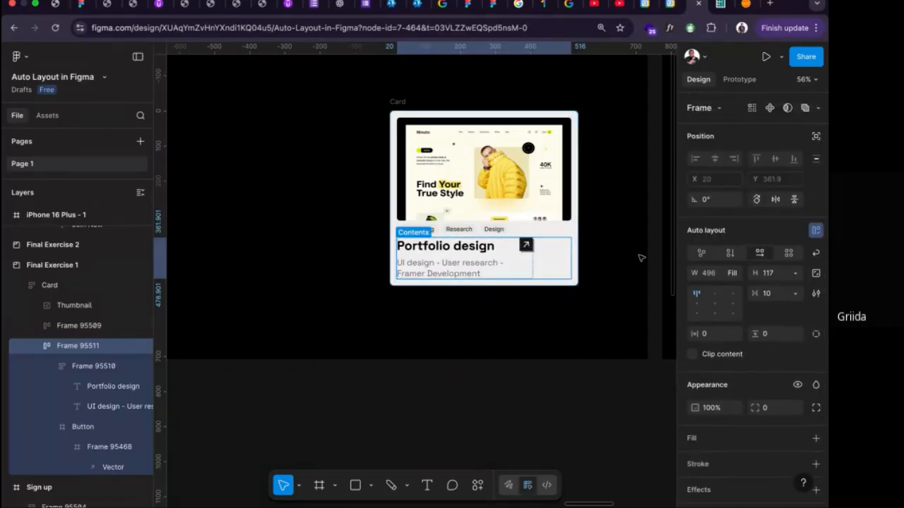
{"action": "left_click", "coordinate": [795, 293]}
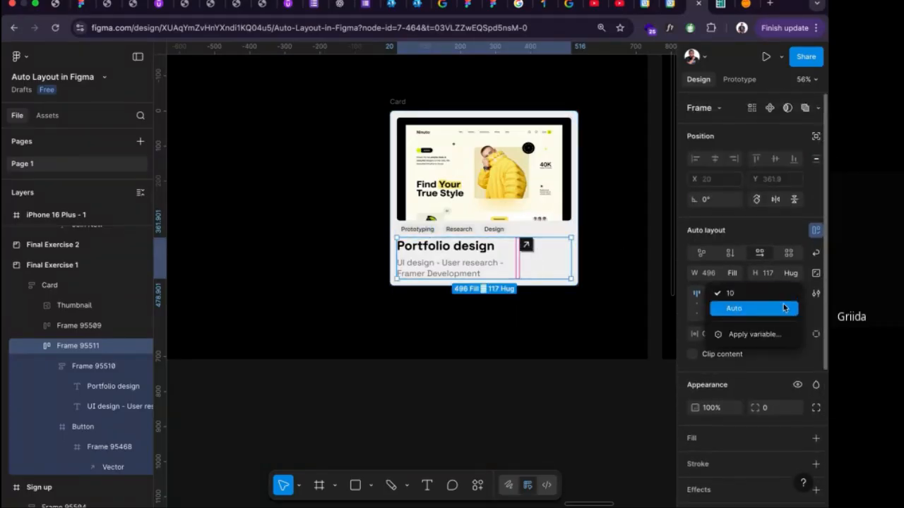
{"action": "left_click", "coordinate": [782, 308]}
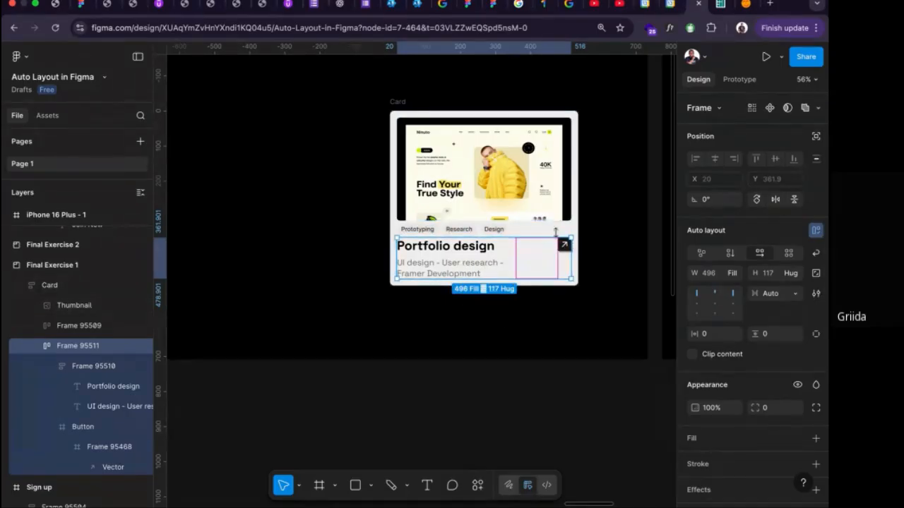
Try centre vertical alignment on the text-and-button frame, and settle on bottom alignment.
{"action": "left_click", "coordinate": [397, 101]}
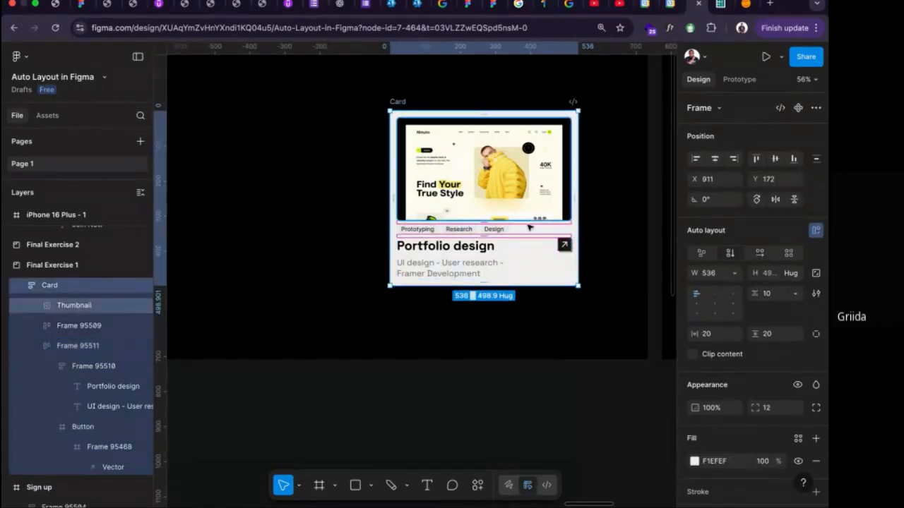
{"action": "left_click", "coordinate": [487, 260]}
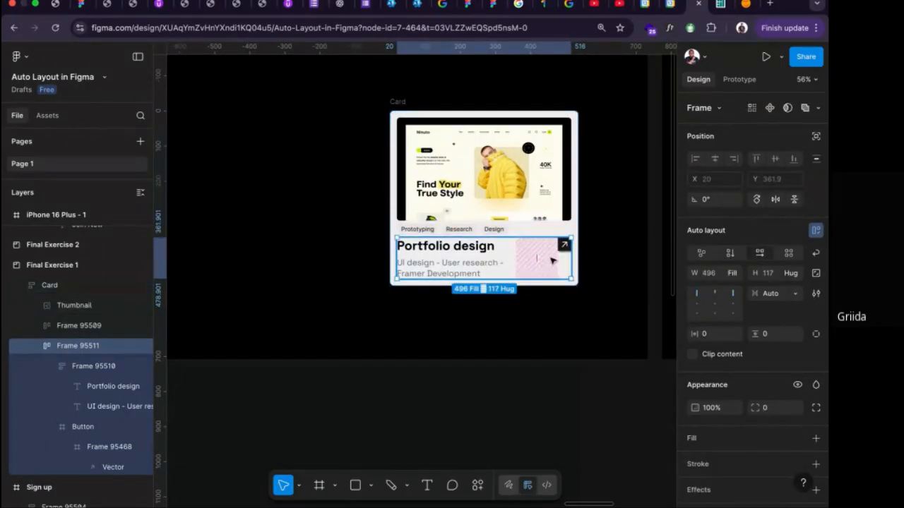
{"action": "left_click", "coordinate": [713, 306]}
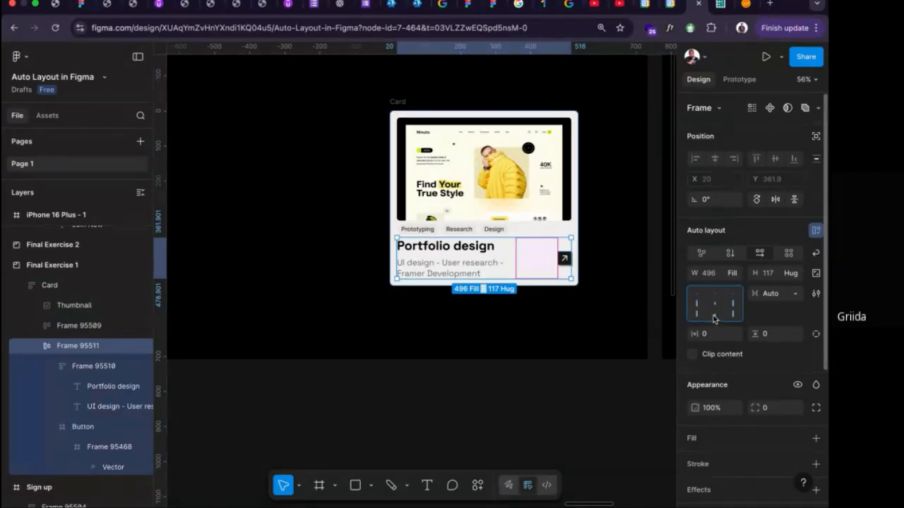
{"action": "left_click", "coordinate": [713, 319]}
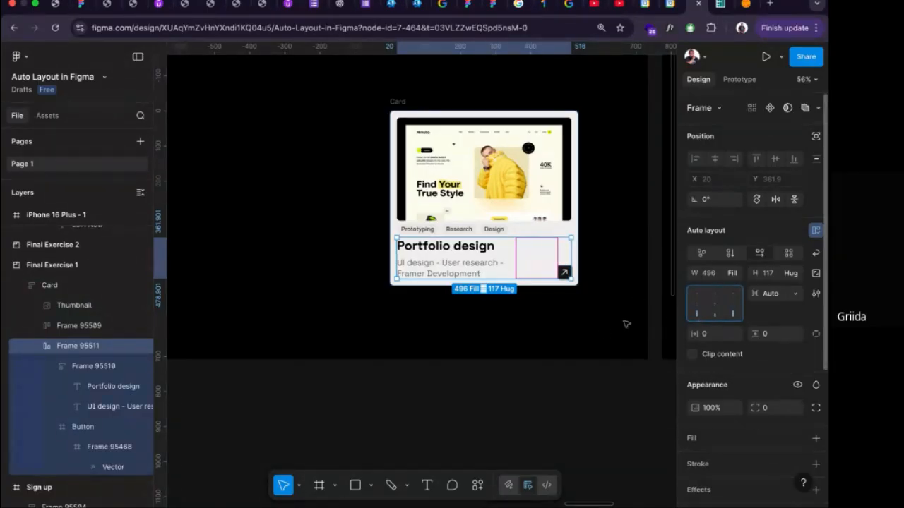
{"action": "left_click", "coordinate": [600, 333]}
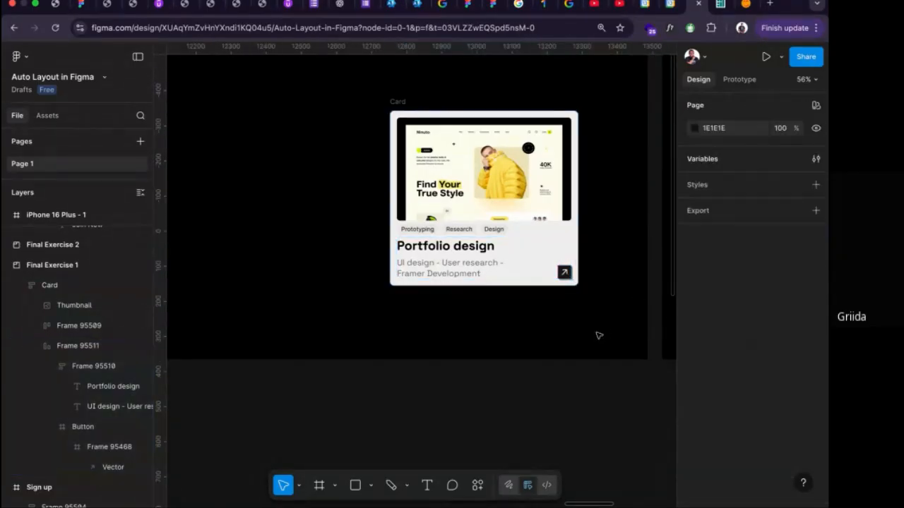
Test resizing the Card from its right edge back to width 536, and check the thumbnail's image fill settings.
{"action": "left_click", "coordinate": [398, 102]}
{"action": "mouse_move", "coordinate": [579, 158]}
{"action": "left_mouse_down"}
{"action": "mouse_move", "coordinate": [534, 158]}
{"action": "mouse_move", "coordinate": [634, 158]}
{"action": "mouse_move", "coordinate": [529, 161]}
{"action": "mouse_move", "coordinate": [622, 159]}
{"action": "mouse_move", "coordinate": [579, 159]}
{"action": "left_mouse_up"}
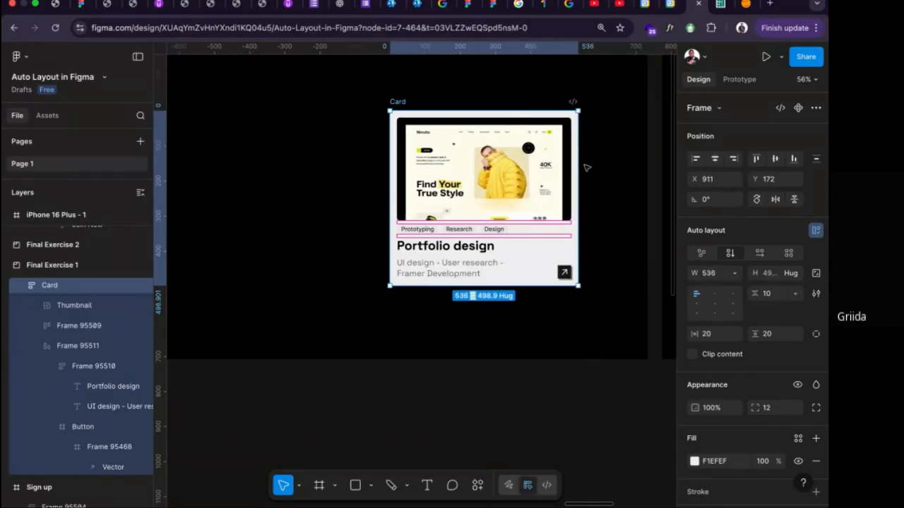
{"action": "scroll", "coordinate": [486, 164], "scroll_direction": "up", "scroll_amount": 5}
{"action": "scroll", "coordinate": [485, 164], "scroll_direction": "right", "scroll_amount": 5}
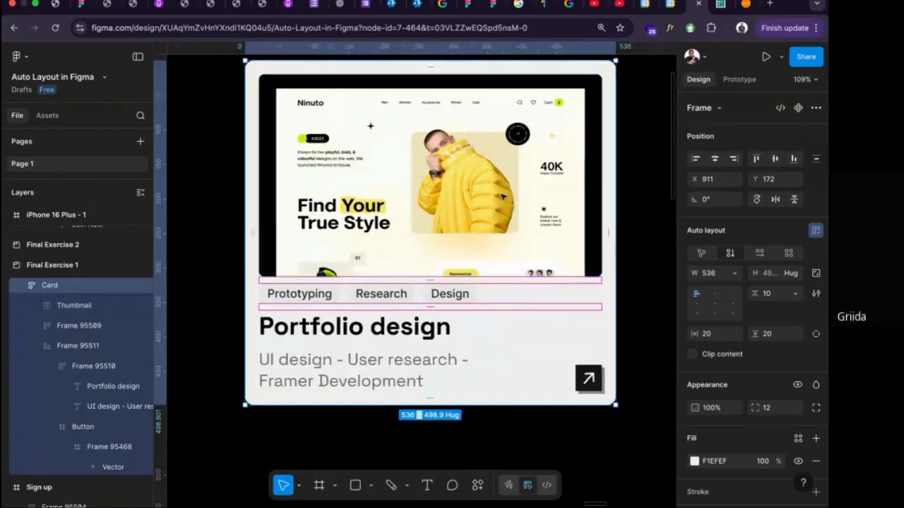
{"action": "double_click", "coordinate": [390, 227]}
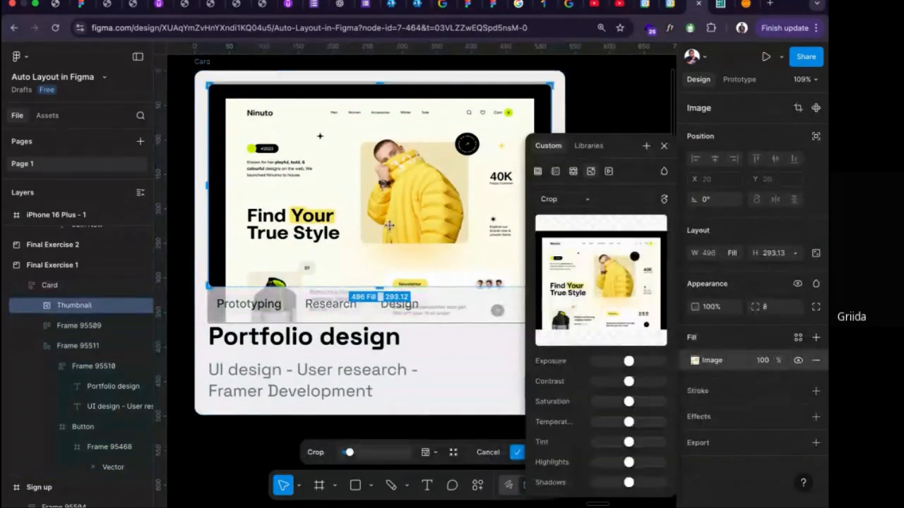
{"action": "left_click", "coordinate": [563, 103]}
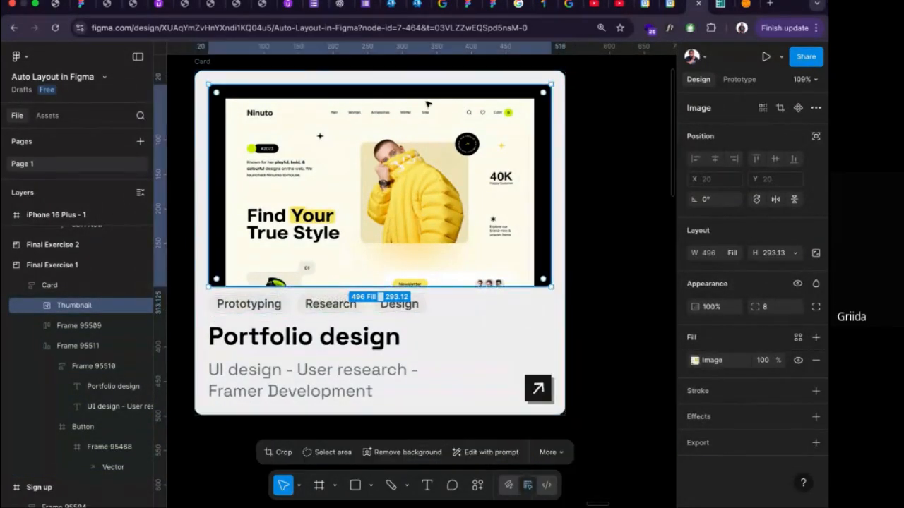
{"action": "scroll", "coordinate": [406, 104], "scroll_direction": "down", "scroll_amount": 3}
{"action": "left_click", "coordinate": [270, 71]}
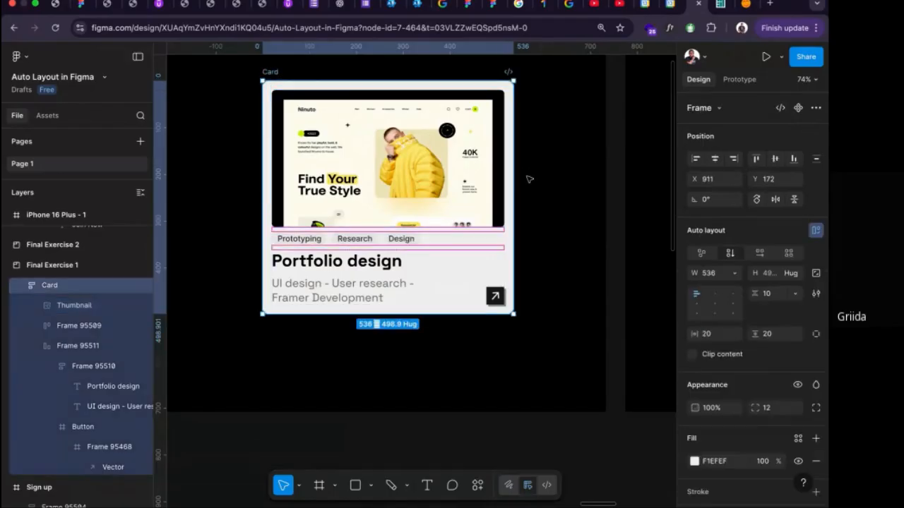
{"action": "left_click_drag", "start_coordinate": [572, 180], "coordinate": [513, 180]}
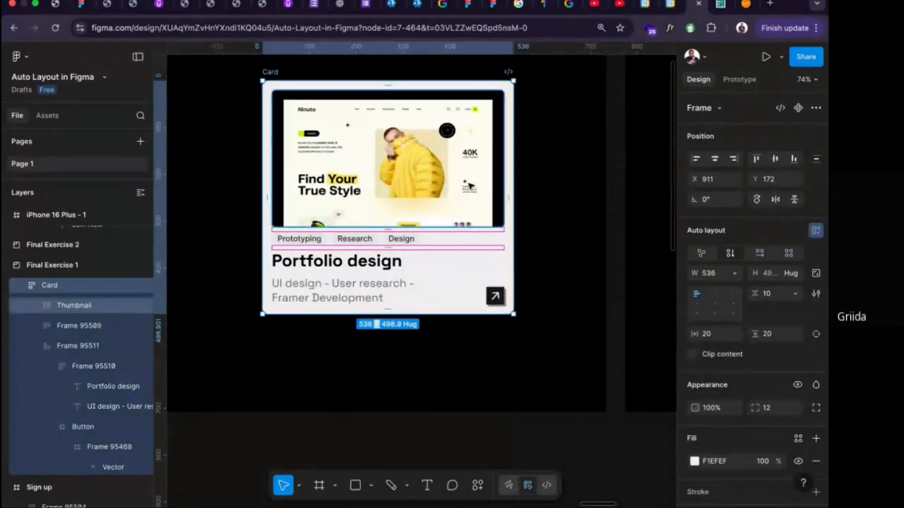
Switch the thumbnail's image scaling mode from Crop to Fill and close the image settings.
{"action": "double_click", "coordinate": [469, 186]}
{"action": "left_click", "coordinate": [582, 200]}
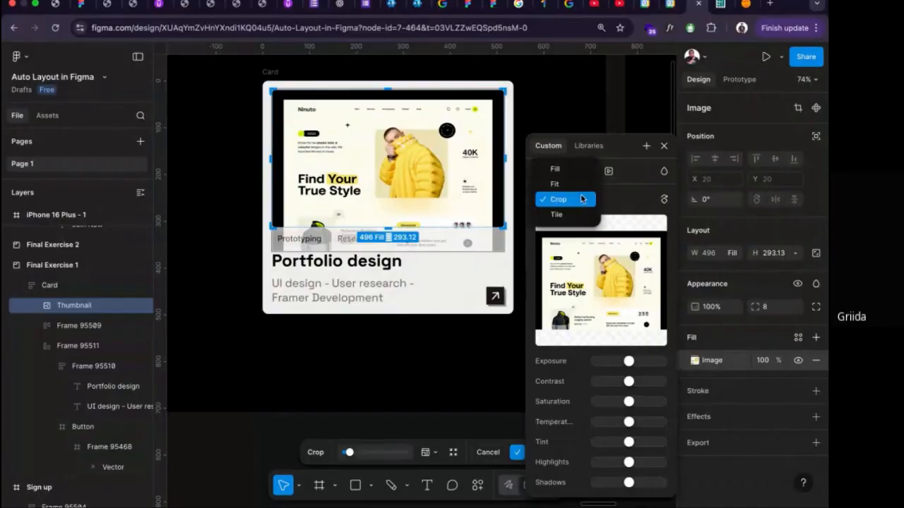
{"action": "left_click", "coordinate": [562, 169]}
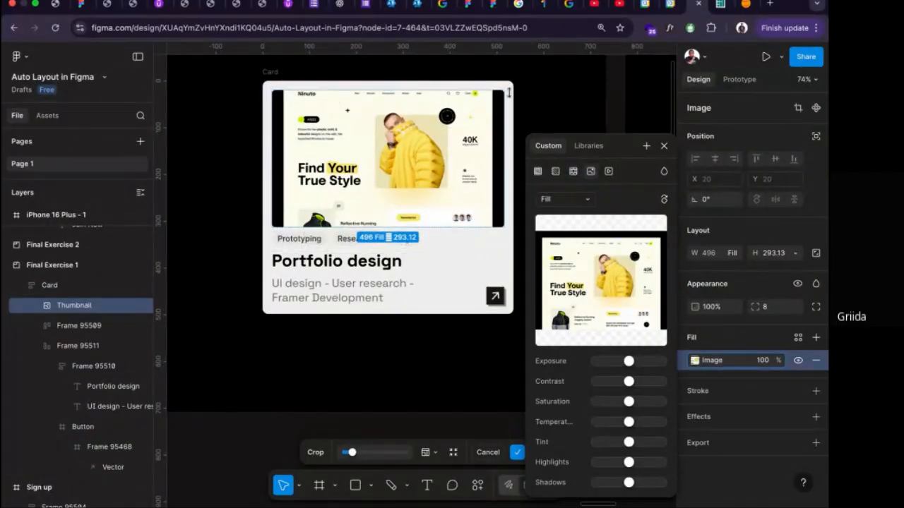
{"action": "left_click", "coordinate": [663, 145]}
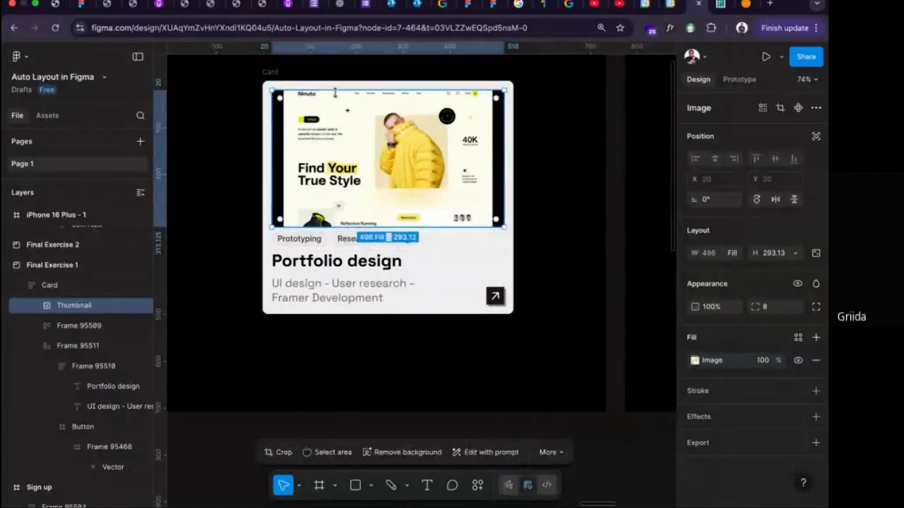
Try widening the Card from its right edge to test the thumbnail's scaling, and undo the resize.
{"action": "left_click", "coordinate": [512, 163]}
{"action": "left_click_drag", "start_coordinate": [514, 163], "coordinate": [616, 179]}
{"action": "key", "text": "super+z"}
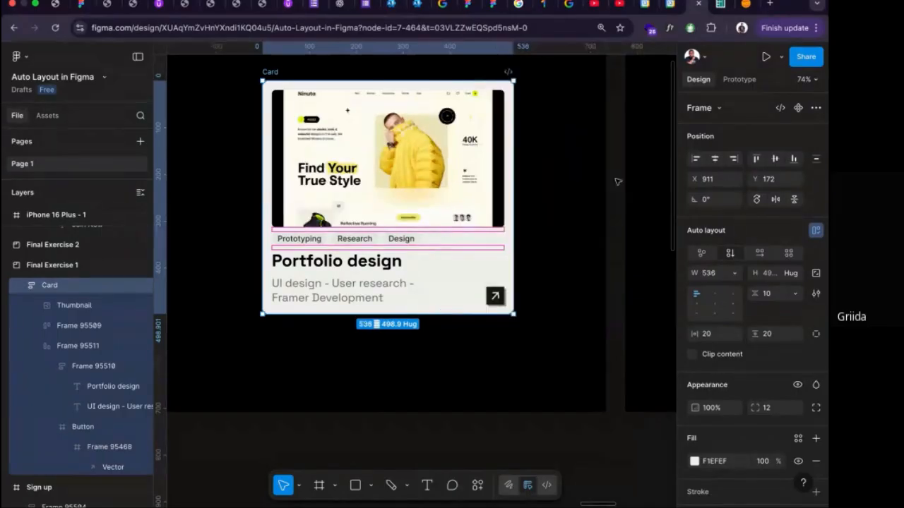
Lock the thumbnail's aspect ratio and reselect the Card.
{"action": "left_click", "coordinate": [475, 170]}
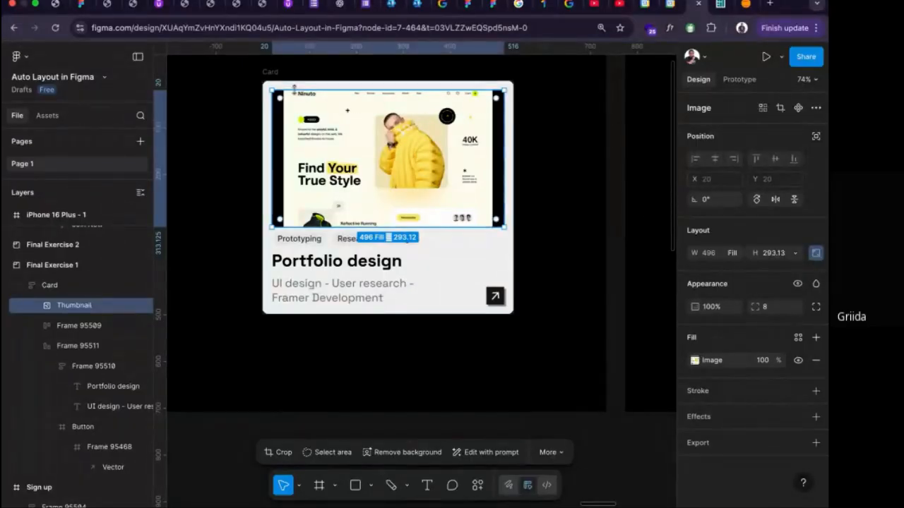
{"action": "left_click", "coordinate": [358, 103]}
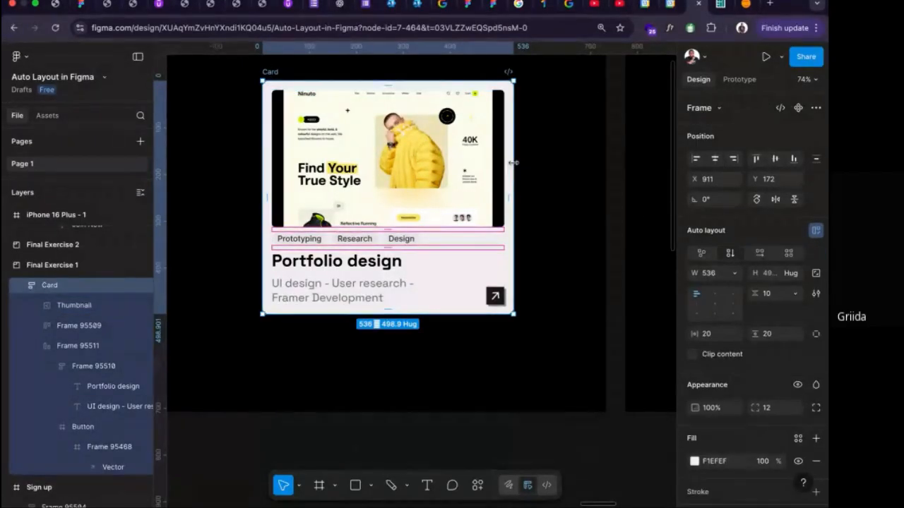
Test the Card's scaling by widening it to 663 and narrowing it to 485.
{"action": "left_click_drag", "start_coordinate": [515, 165], "coordinate": [573, 177]}
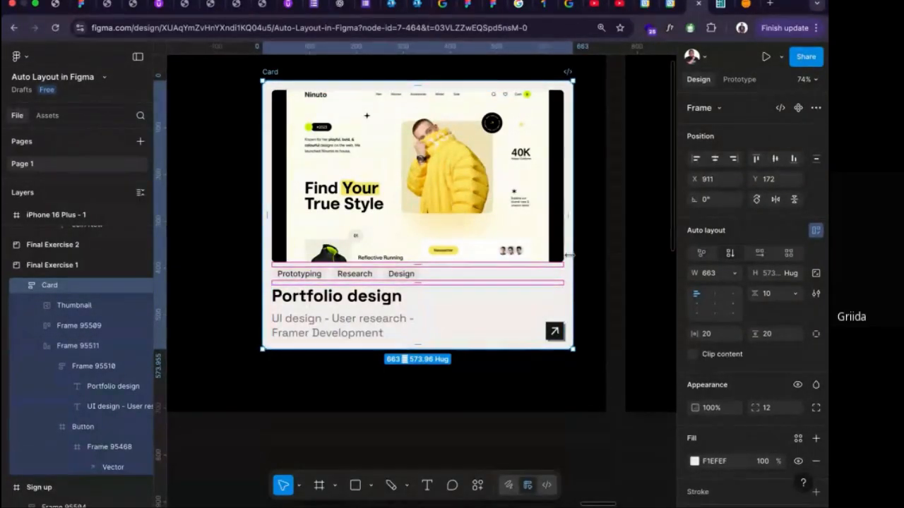
{"action": "left_click_drag", "start_coordinate": [571, 250], "coordinate": [487, 239]}
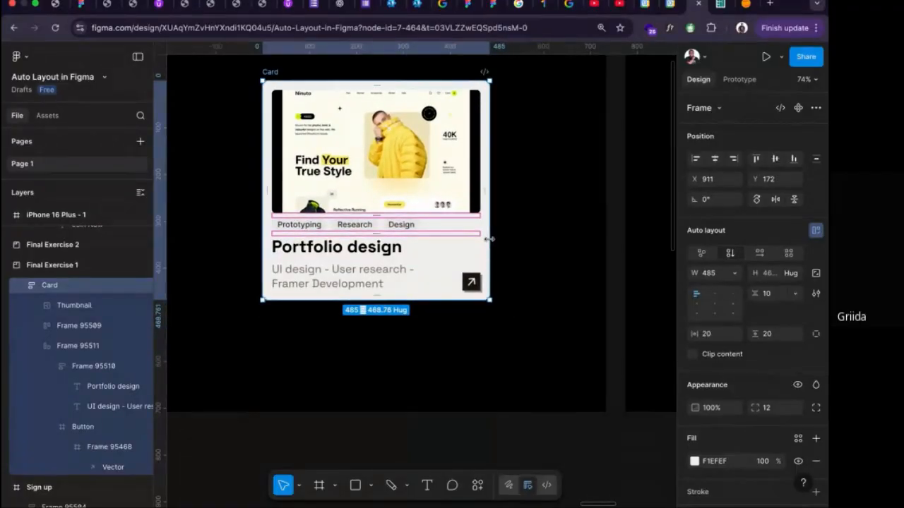
Duplicate the Design badge within the Card's badge row.
{"action": "left_click", "coordinate": [370, 224]}
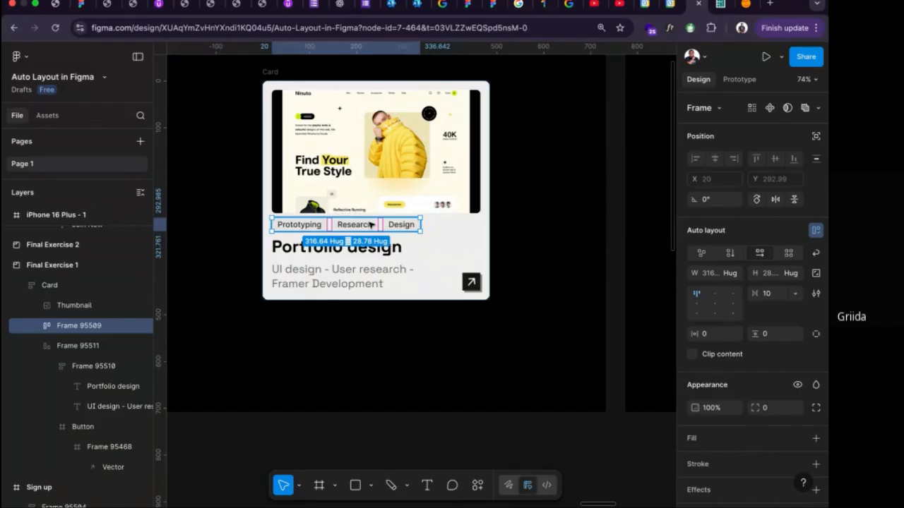
{"action": "left_click", "coordinate": [390, 224]}
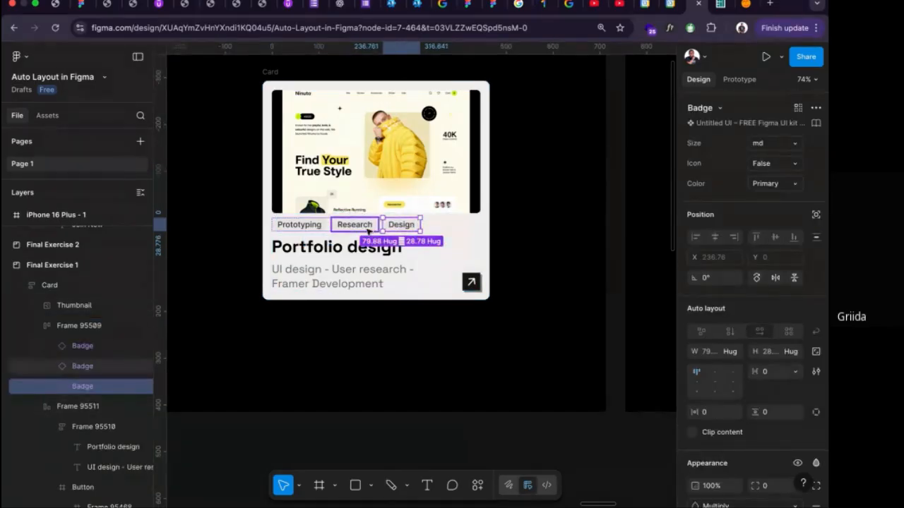
{"action": "left_click", "coordinate": [432, 246]}
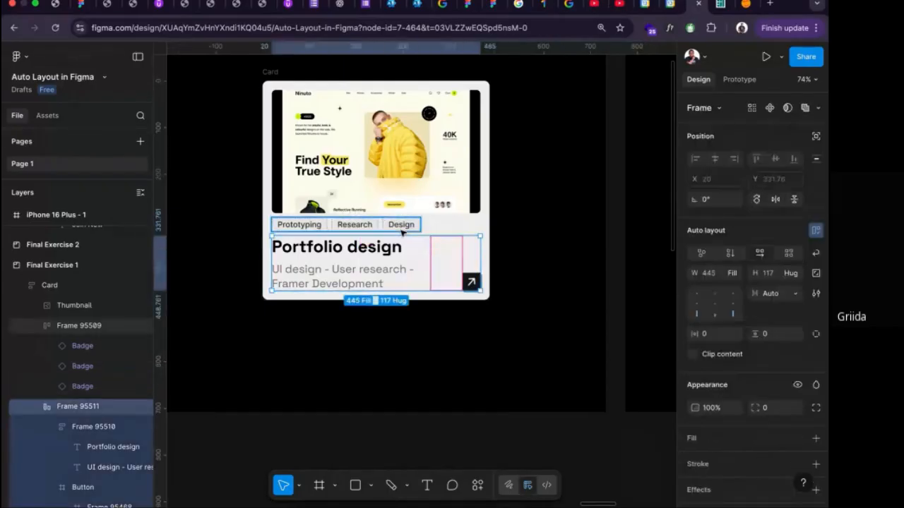
{"action": "left_click", "coordinate": [402, 231]}
{"action": "left_click", "coordinate": [404, 225]}
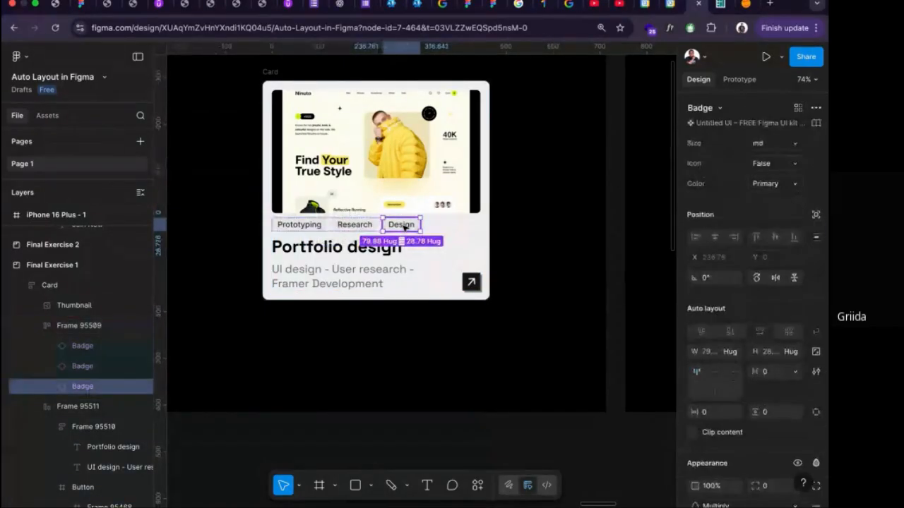
{"action": "key", "text": "ctrl+d"}
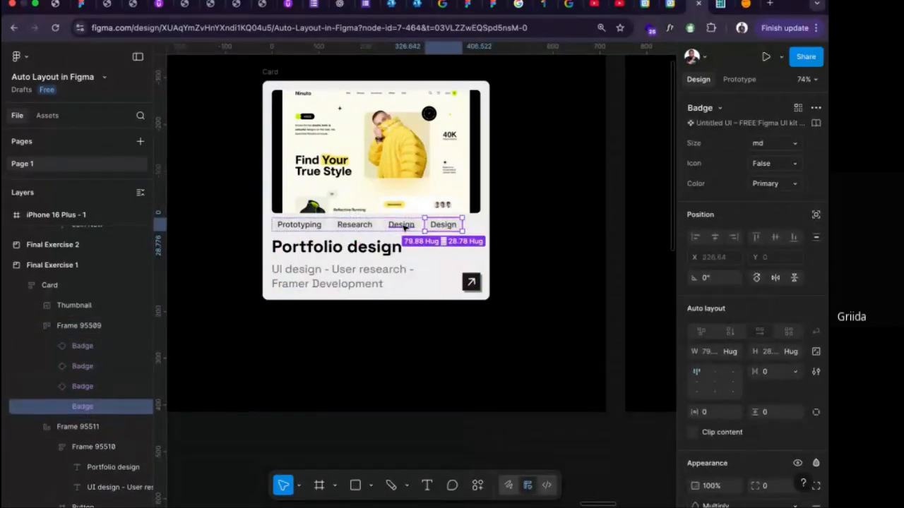
Extend the badge row's frame far past the Card's right edge to repeat its badges with new labels, making nine badges.
{"action": "key", "text": "Escape"}
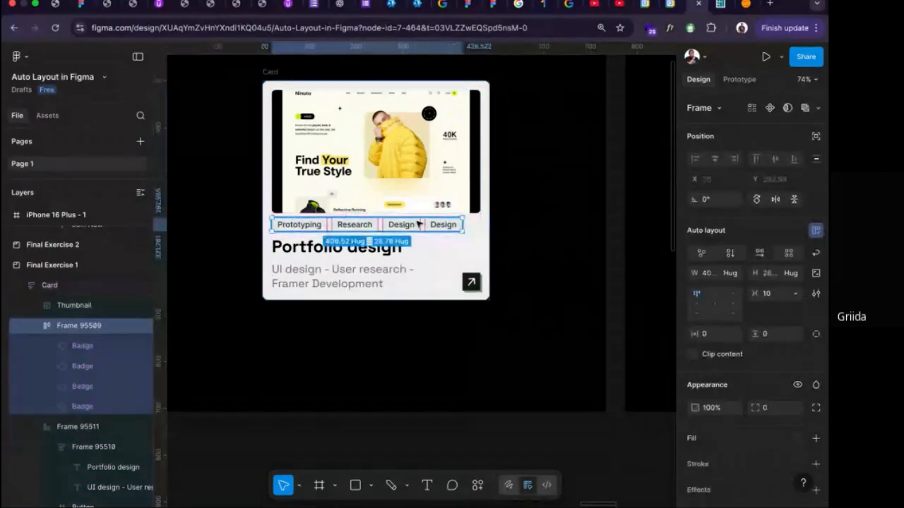
{"action": "scroll", "coordinate": [424, 224], "scroll_direction": "up", "scroll_amount": 5}
{"action": "scroll", "coordinate": [438, 226], "scroll_direction": "up", "scroll_amount": 5}
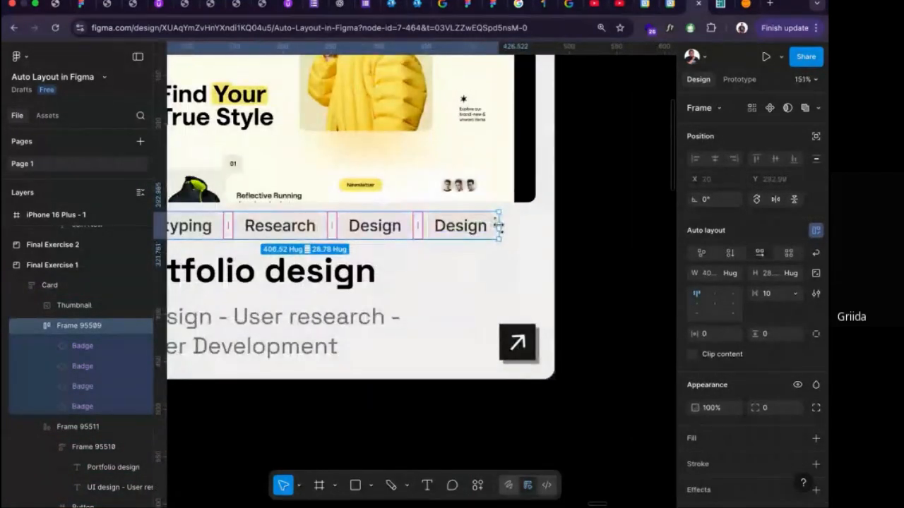
{"action": "left_click_drag", "start_coordinate": [499, 225], "coordinate": [638, 238]}
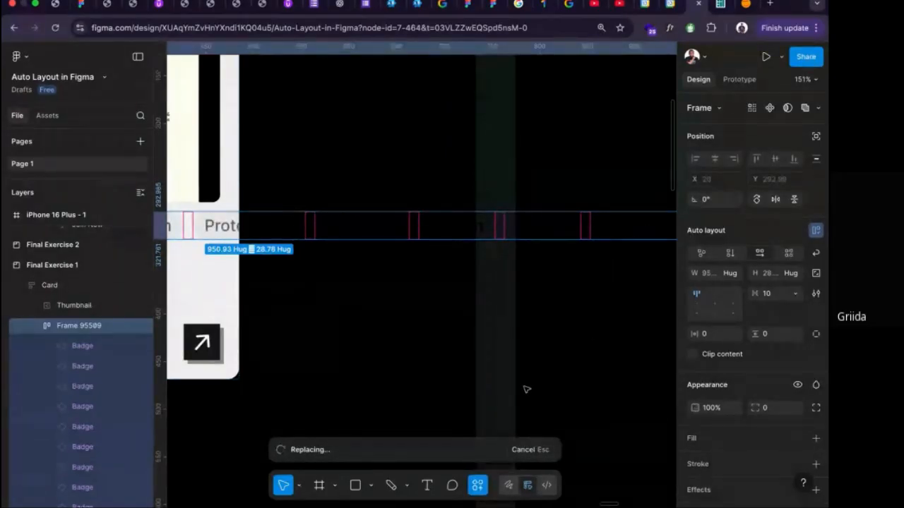
Narrow the badge row's frame to the Card's 445 fill width and enable clip content on it.
{"action": "scroll", "coordinate": [526, 389], "scroll_direction": "down", "scroll_amount": 5}
{"action": "scroll", "coordinate": [487, 364], "scroll_direction": "down", "scroll_amount": 2}
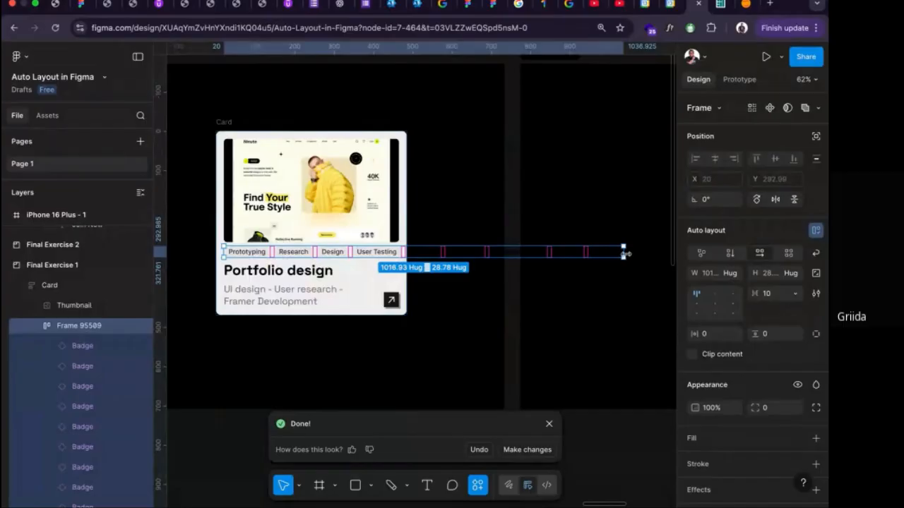
{"action": "left_click_drag", "start_coordinate": [624, 253], "coordinate": [399, 254]}
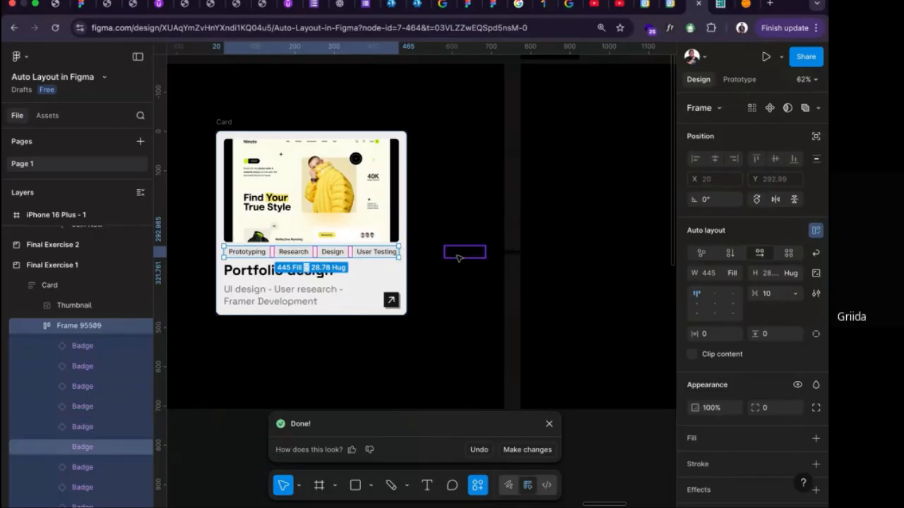
{"action": "left_click", "coordinate": [692, 354]}
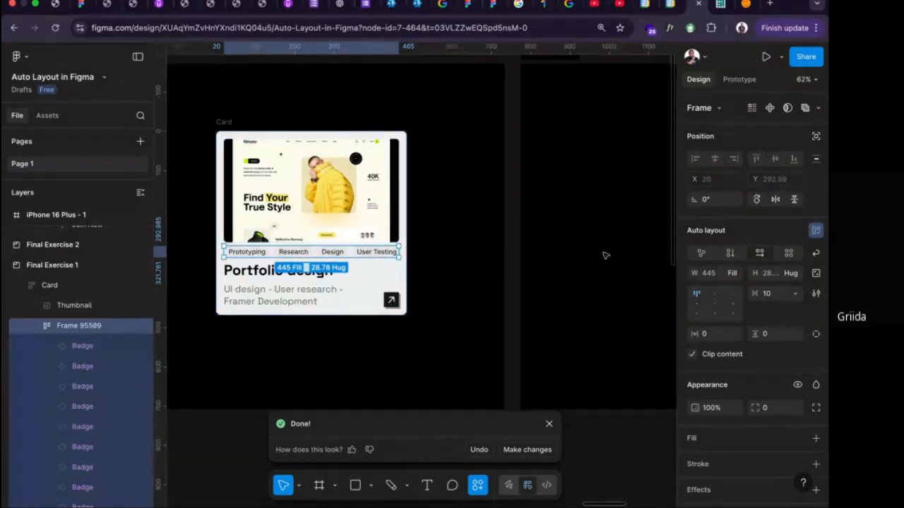
Enable wrapping on the badge row and duplicate the Analysis badge repeatedly to test how new rows form.
{"action": "left_click", "coordinate": [815, 252]}
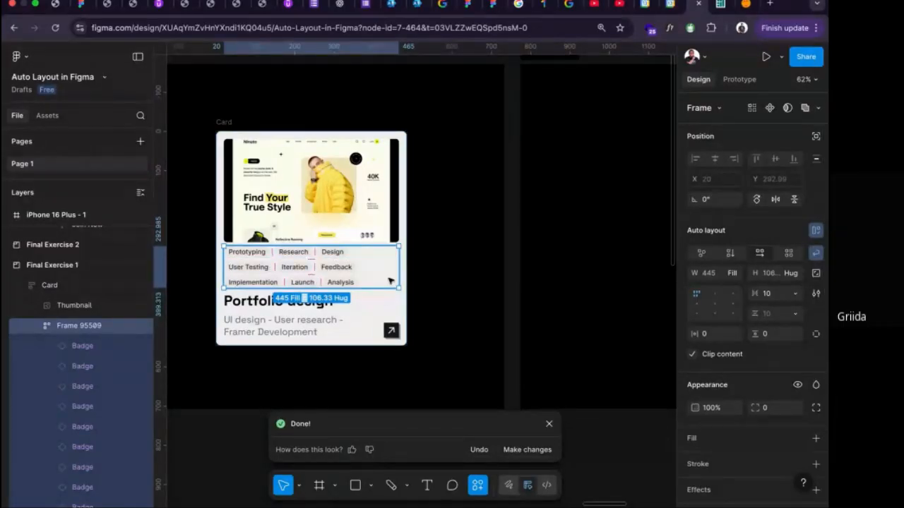
{"action": "left_click", "coordinate": [341, 280]}
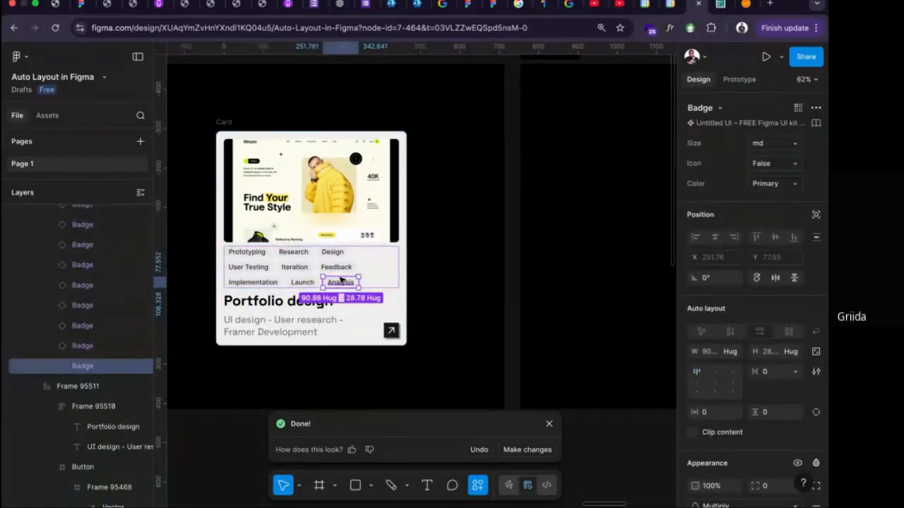
{"action": "key", "text": "ctrl+d"}
{"action": "key", "text": "ctrl+d"}
{"action": "key", "text": "ctrl+d"}
{"action": "key", "text": "ctrl+d"}
{"action": "key", "text": "ctrl+d"}
{"action": "key", "text": "ctrl+d"}
{"action": "key", "text": "ctrl+d"}
{"action": "key", "text": "ctrl+d"}
{"action": "key", "text": "ctrl+d"}
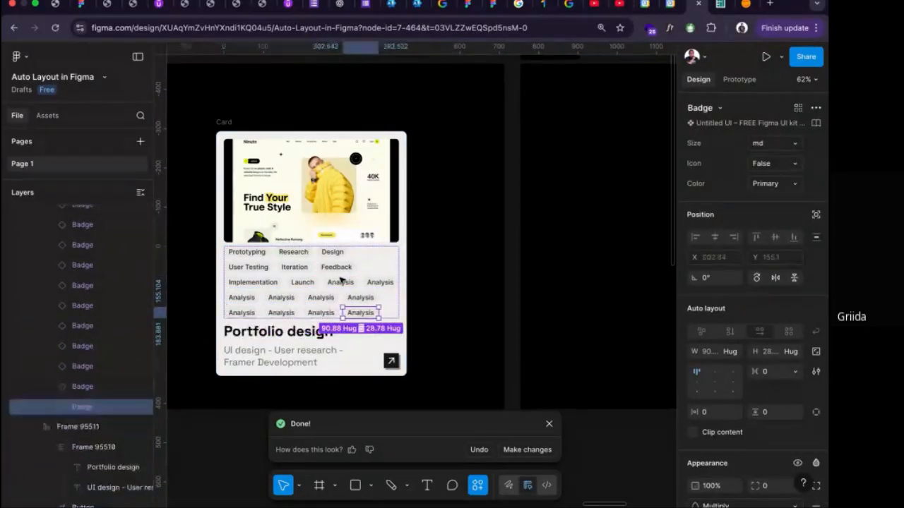
{"action": "key", "text": "ctrl+d"}
Undo the Analysis badge duplicates and the badge row's wrapping.
{"action": "key", "text": "ctrl+z"}
{"action": "key", "text": "ctrl+z"}
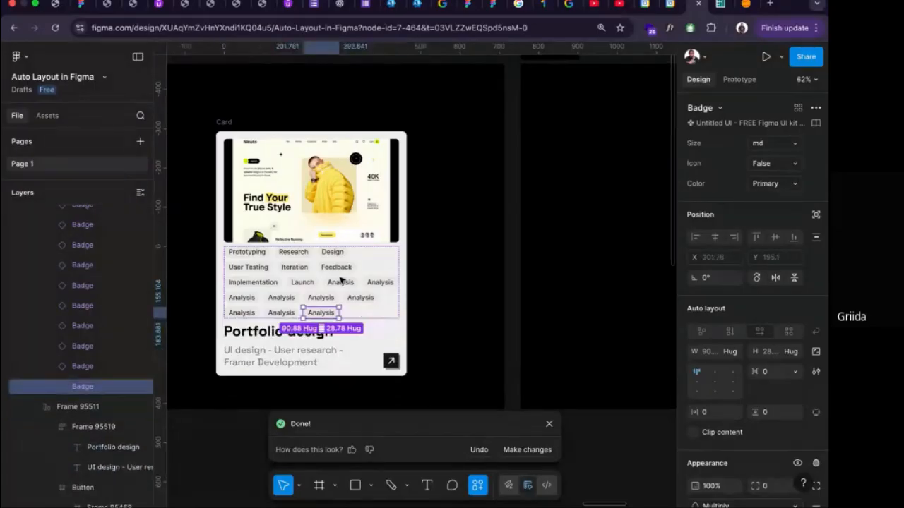
{"action": "key", "text": "ctrl+z"}
{"action": "key", "text": "ctrl+z"}
{"action": "key", "text": "ctrl+z"}
{"action": "key", "text": "ctrl+z"}
{"action": "key", "text": "ctrl+z"}
{"action": "key", "text": "ctrl+z"}
{"action": "key", "text": "ctrl+z"}
{"action": "key", "text": "ctrl+z"}
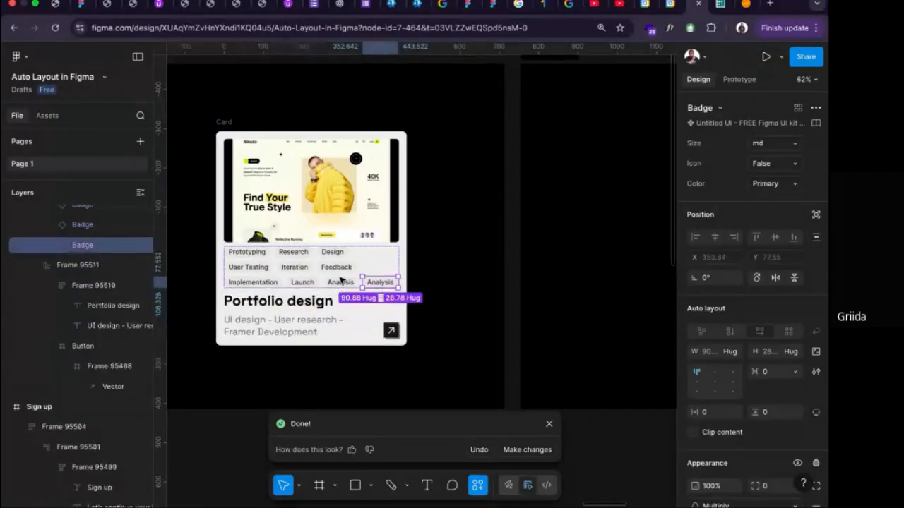
{"action": "key", "text": "ctrl+z"}
{"action": "key", "text": "ctrl+z"}
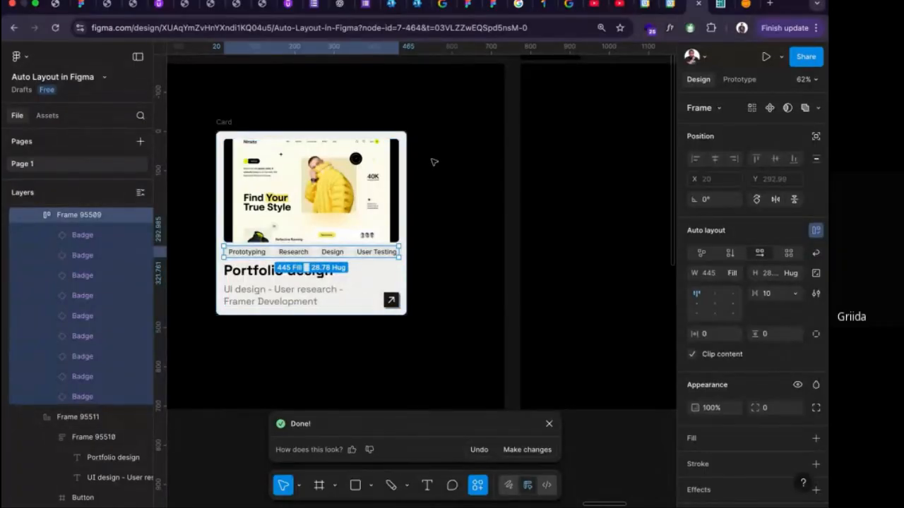
Check the badge row's prototype scroll behavior settings and return to its design properties.
{"action": "left_click", "coordinate": [739, 79]}
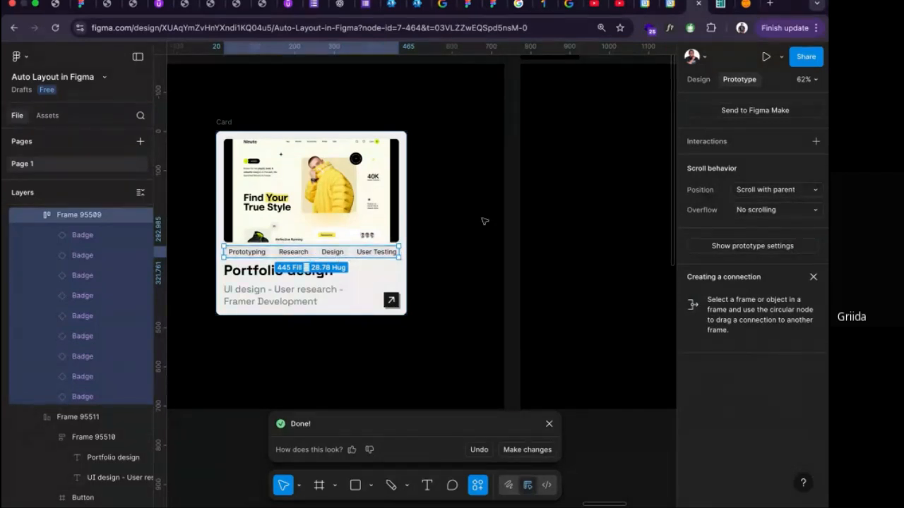
{"action": "left_click", "coordinate": [697, 80]}
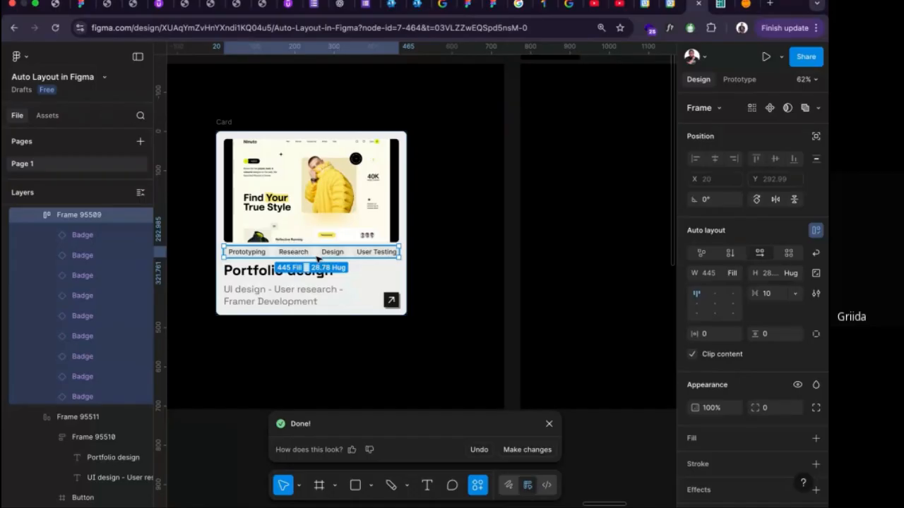
Change the page background color to light gray DDDDDD.
{"action": "left_click", "coordinate": [527, 339]}
{"action": "left_click", "coordinate": [693, 129]}
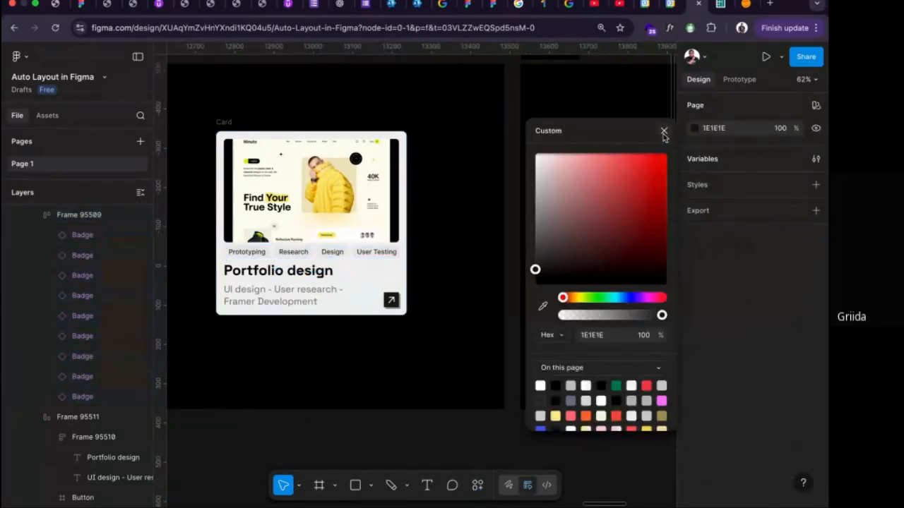
{"action": "left_click_drag", "start_coordinate": [586, 190], "coordinate": [535, 170]}
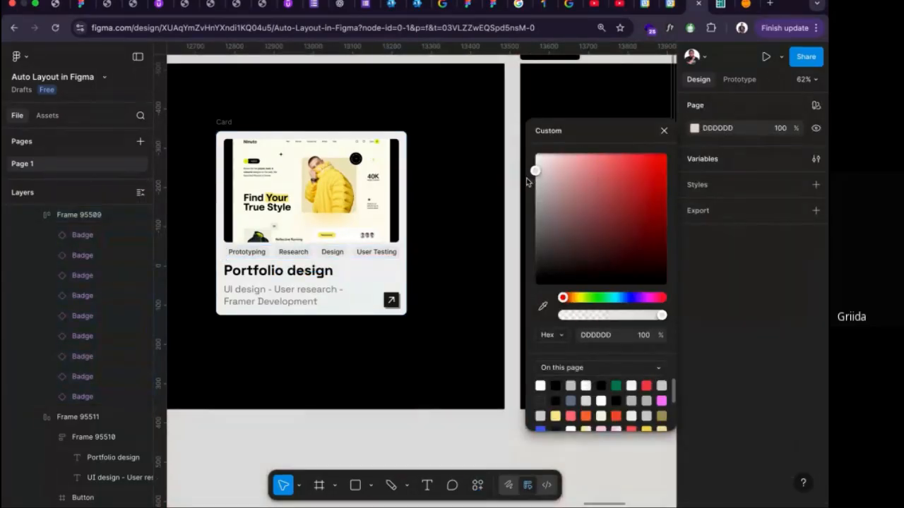
Change the Final Exercise 1 section's fill color to light pink.
{"action": "left_click", "coordinate": [392, 258]}
{"action": "left_click", "coordinate": [462, 192]}
{"action": "left_click", "coordinate": [471, 189]}
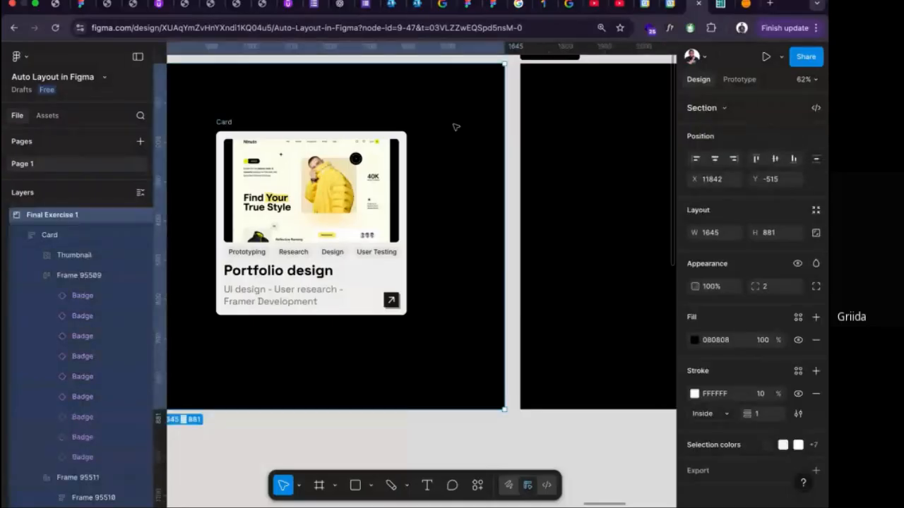
{"action": "left_click", "coordinate": [693, 340]}
{"action": "left_click_drag", "start_coordinate": [586, 254], "coordinate": [560, 240]}
{"action": "left_click", "coordinate": [469, 231]}
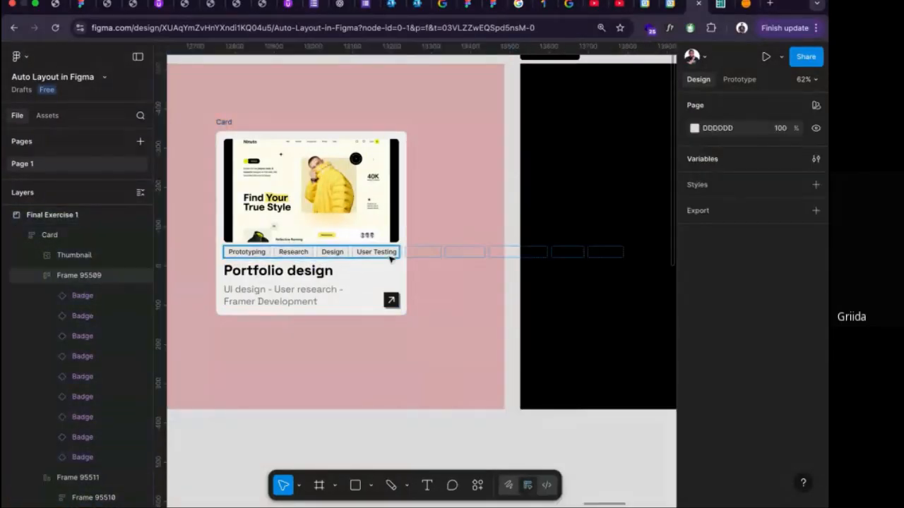
Turn off clip content on the Card's badge row.
{"action": "left_click", "coordinate": [311, 252]}
{"action": "left_click", "coordinate": [693, 355]}
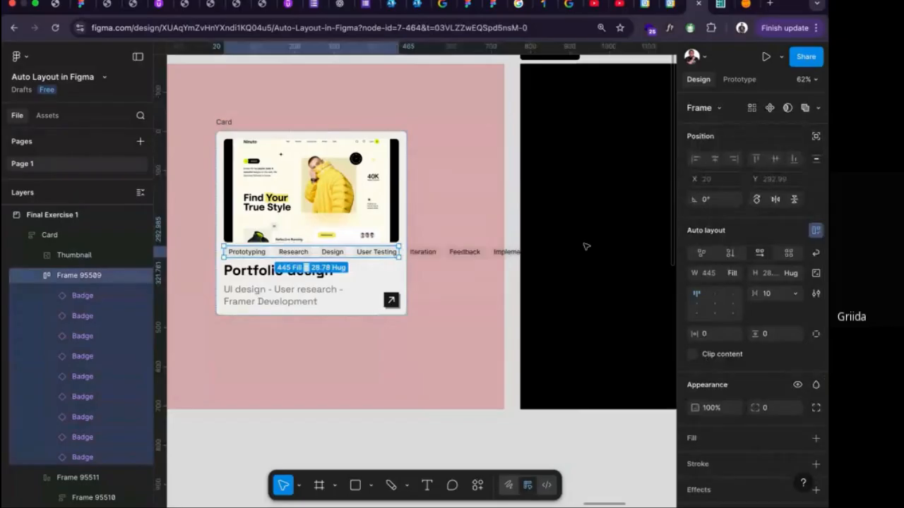
Move the Card toward the left side of the Final Exercise 1 section, to X 262 and Y 126.
{"action": "scroll", "coordinate": [478, 272], "scroll_direction": "down", "scroll_amount": 5}
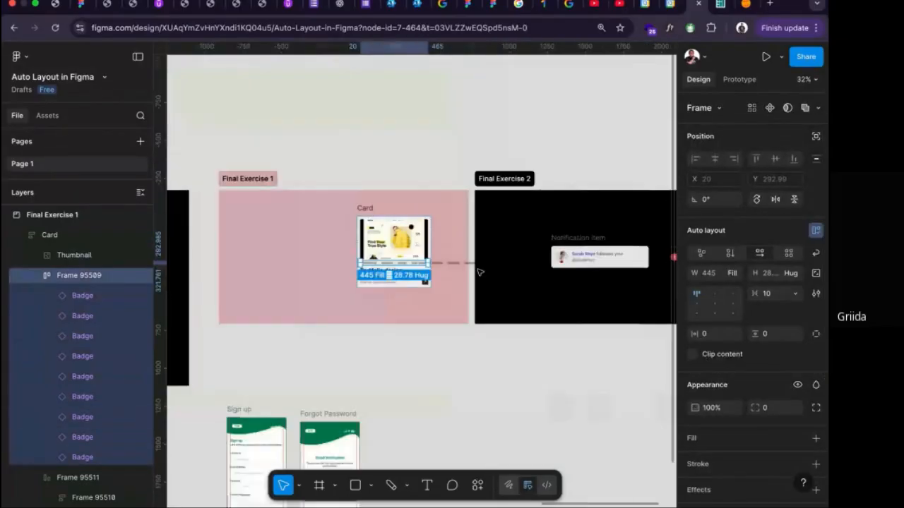
{"action": "left_click", "coordinate": [365, 209]}
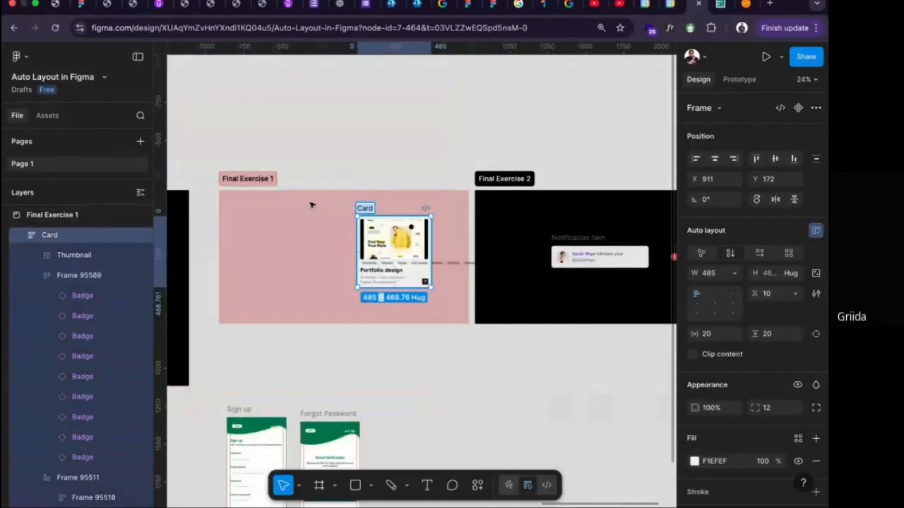
{"action": "left_click_drag", "start_coordinate": [365, 205], "coordinate": [273, 204]}
Turn clip content on for the badge row to hide the badges beyond the Card.
{"action": "scroll", "coordinate": [305, 258], "scroll_direction": "up", "scroll_amount": 5}
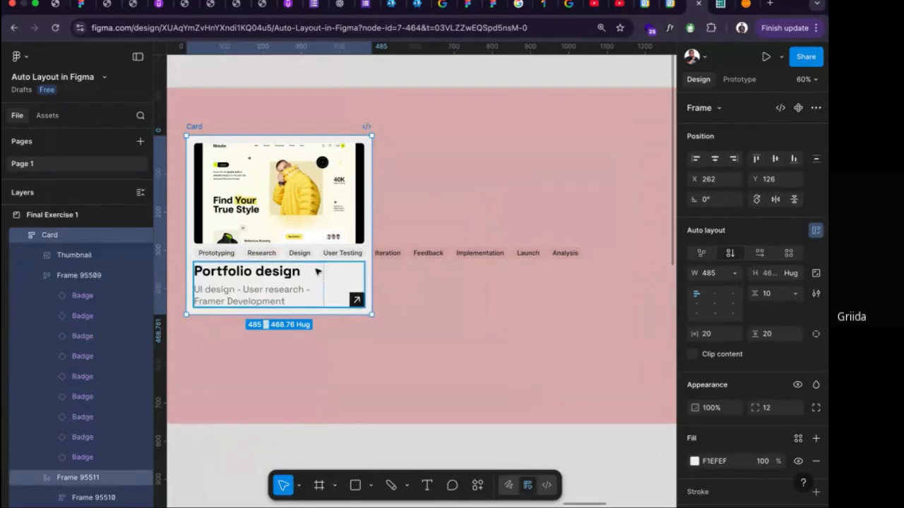
{"action": "scroll", "coordinate": [237, 253], "scroll_direction": "up", "scroll_amount": 1}
{"action": "scroll", "coordinate": [240, 254], "scroll_direction": "up", "scroll_amount": 1}
{"action": "scroll", "coordinate": [254, 258], "scroll_direction": "left", "scroll_amount": 3}
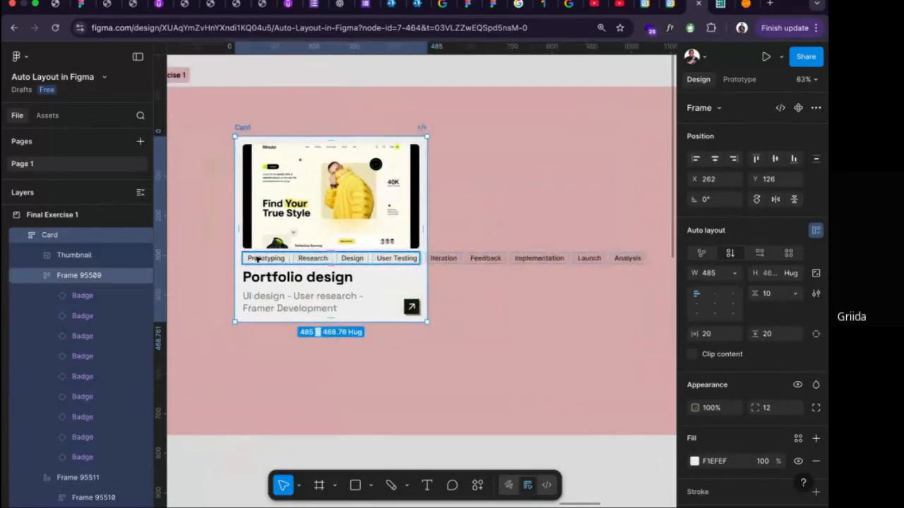
{"action": "left_click", "coordinate": [257, 261]}
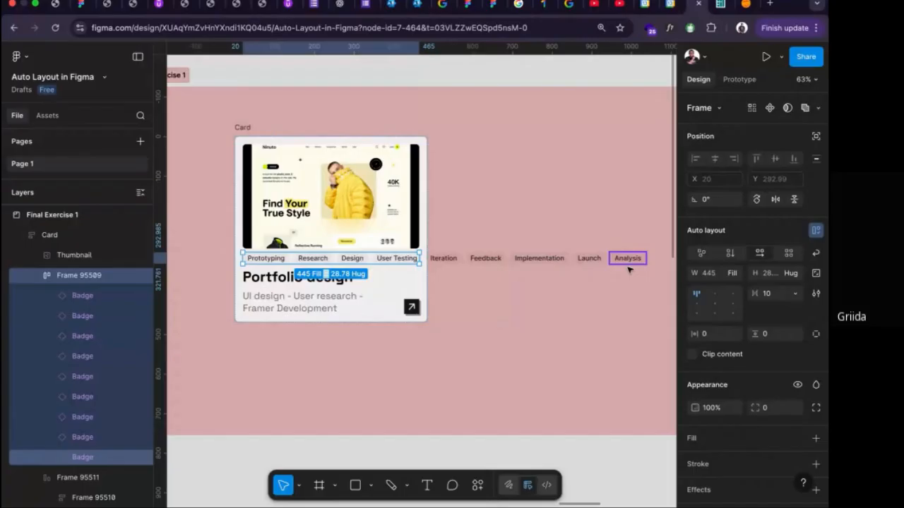
{"action": "left_click", "coordinate": [692, 355]}
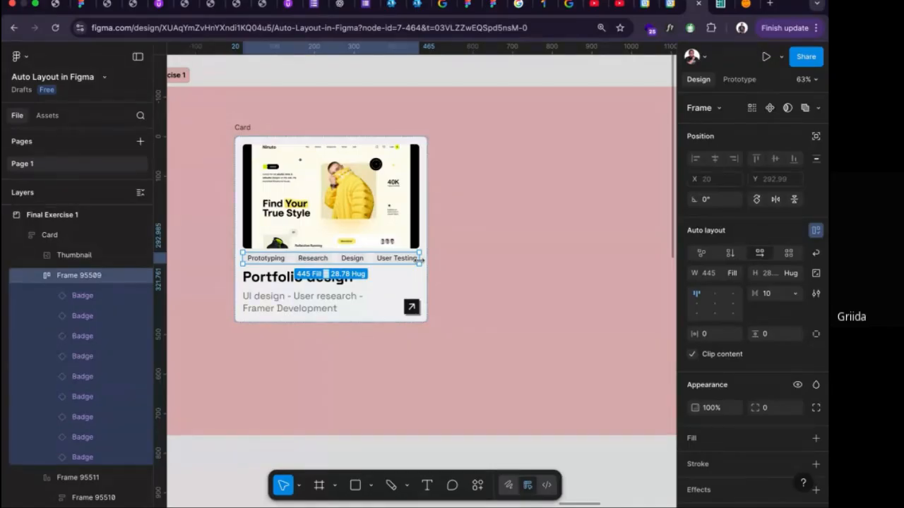
Create a new frame from the iPhone 16 Pro preset, 402 by 874.
{"action": "left_click", "coordinate": [525, 223]}
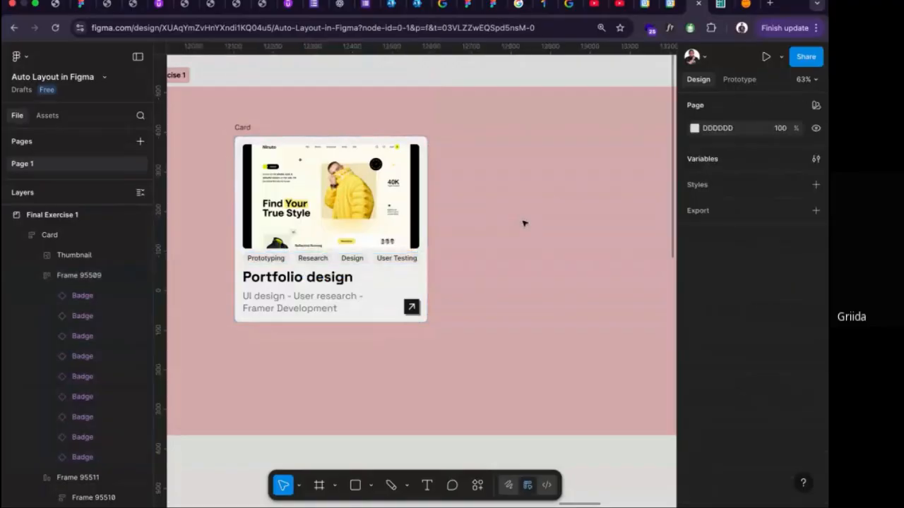
{"action": "key", "text": "f"}
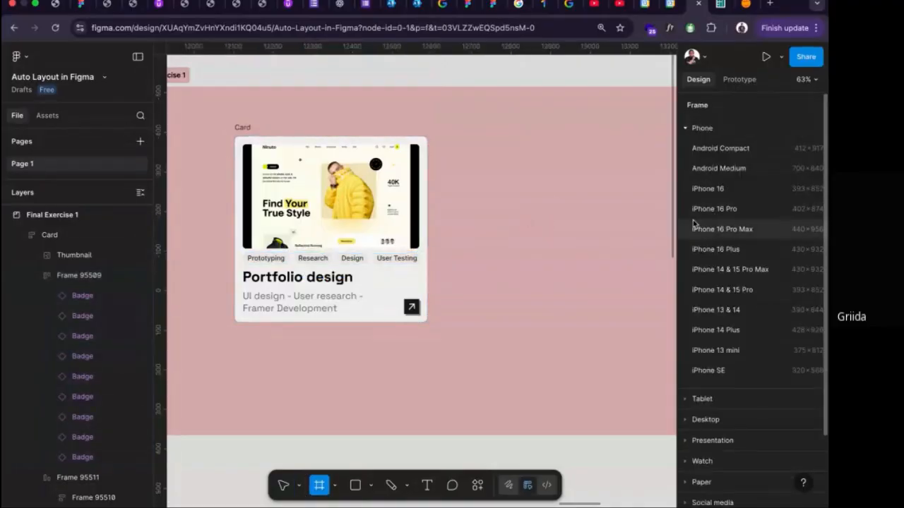
{"action": "left_click", "coordinate": [713, 209]}
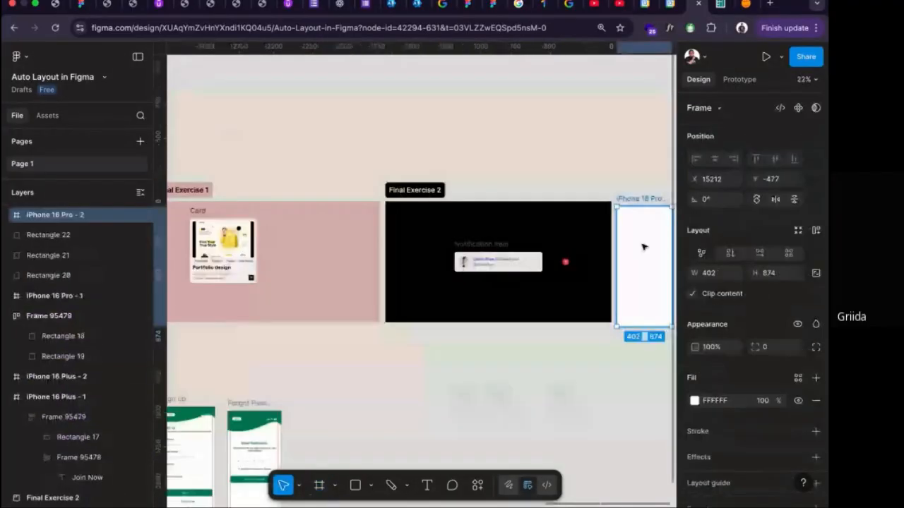
Move the new iPhone 16 Pro frame below the Final Exercise 2 section and turn off its clip content.
{"action": "left_click_drag", "start_coordinate": [642, 247], "coordinate": [429, 401]}
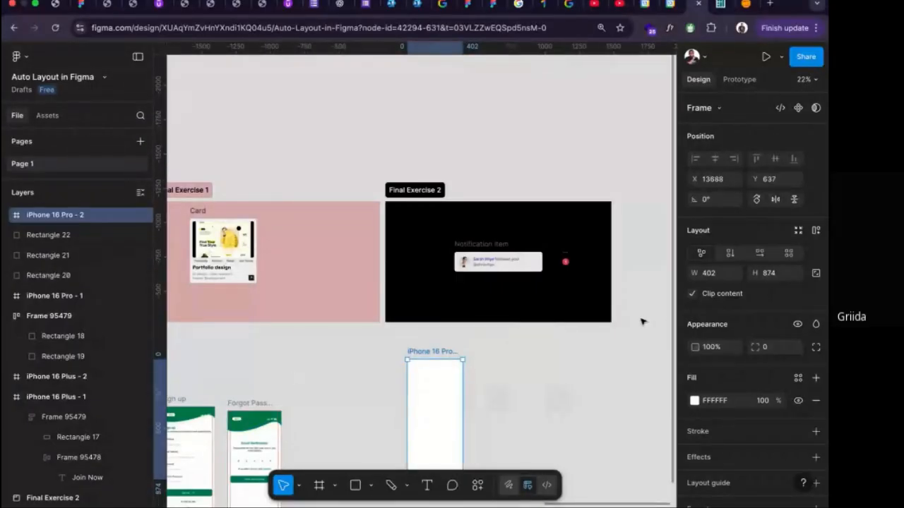
{"action": "left_click", "coordinate": [692, 294]}
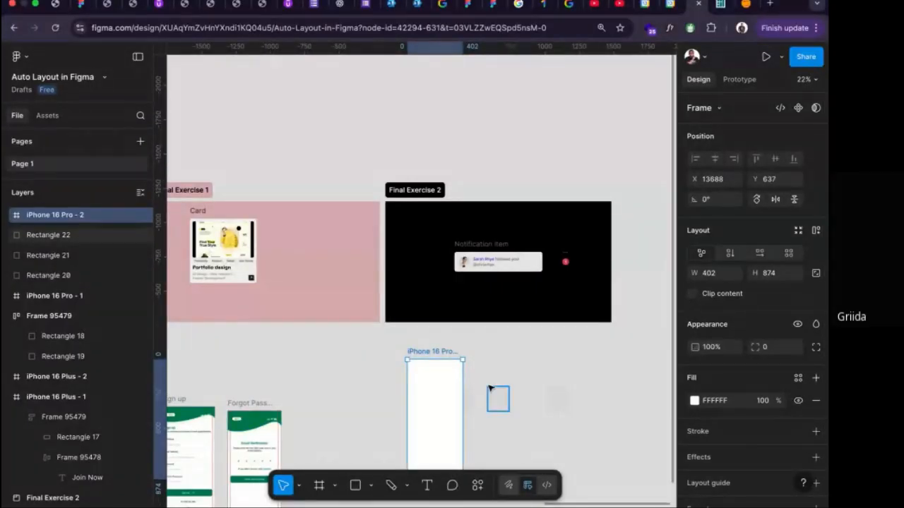
Draw a rectangle about 356 by 339 inside the phone frame and place it at X 173, Y 69, overhanging the frame's right edge.
{"action": "key", "text": "r"}
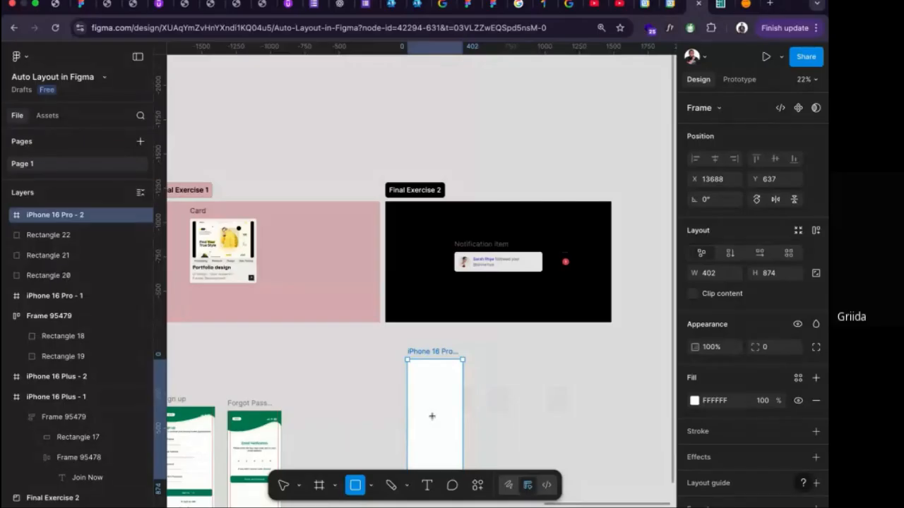
{"action": "scroll", "coordinate": [432, 415], "scroll_direction": "up", "scroll_amount": 5}
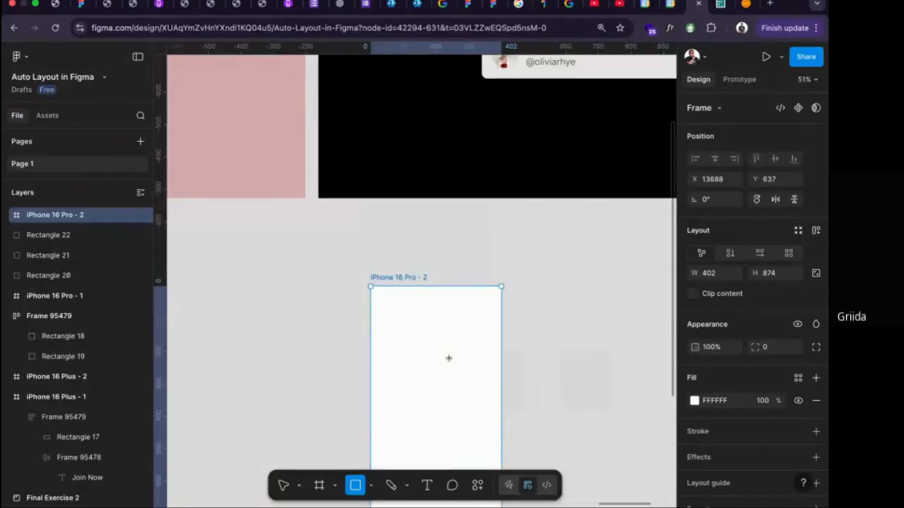
{"action": "mouse_move", "coordinate": [449, 358]}
{"action": "left_mouse_down"}
{"action": "mouse_move", "coordinate": [497, 422]}
{"action": "mouse_move", "coordinate": [563, 468]}
{"action": "left_mouse_up"}
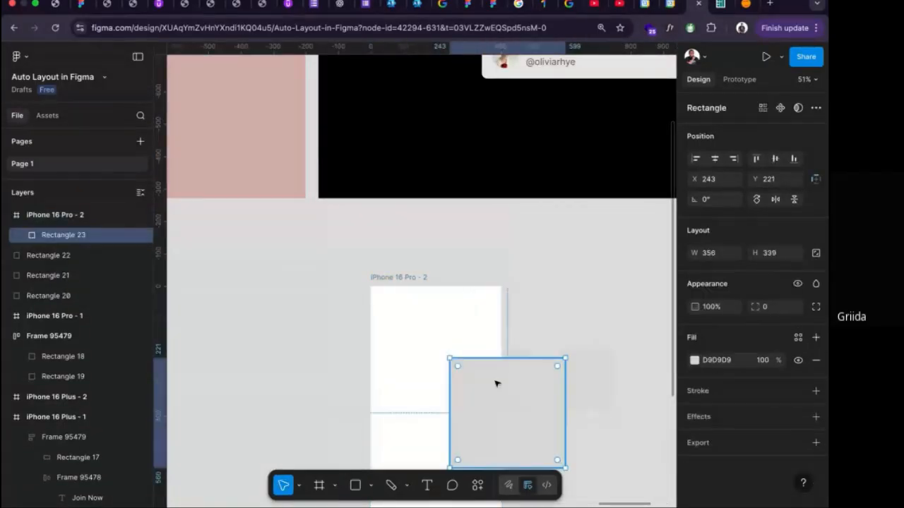
{"action": "left_click_drag", "start_coordinate": [496, 381], "coordinate": [473, 333]}
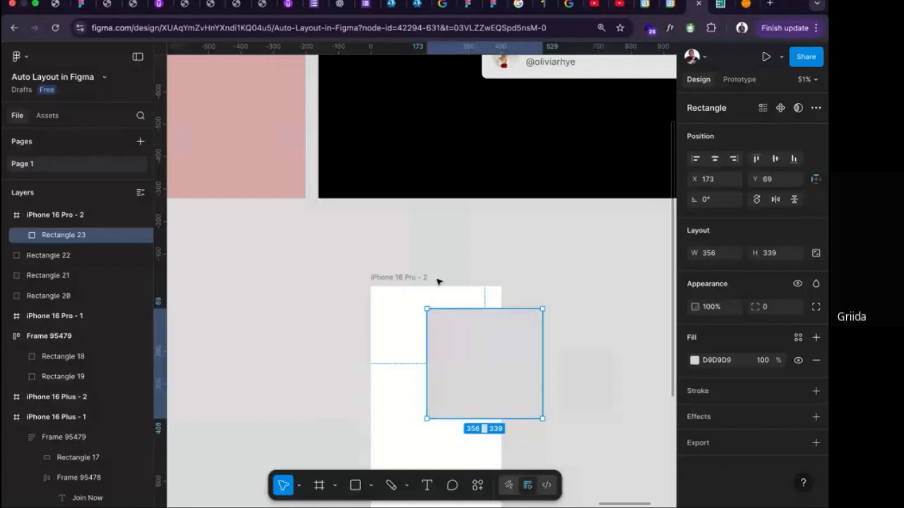
Set the fill of the rectangle overhanging the phone frame to black, 000000.
{"action": "left_click", "coordinate": [400, 277]}
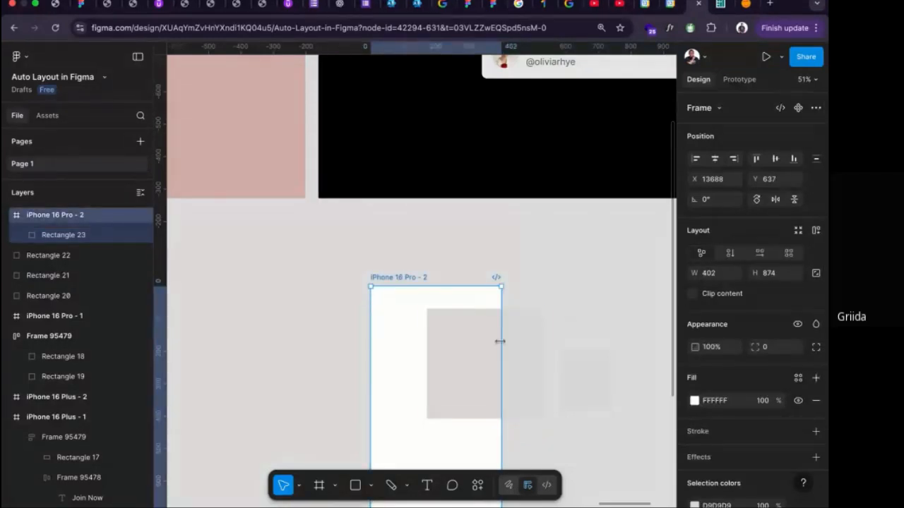
{"action": "left_click", "coordinate": [461, 348]}
{"action": "left_click", "coordinate": [709, 364]}
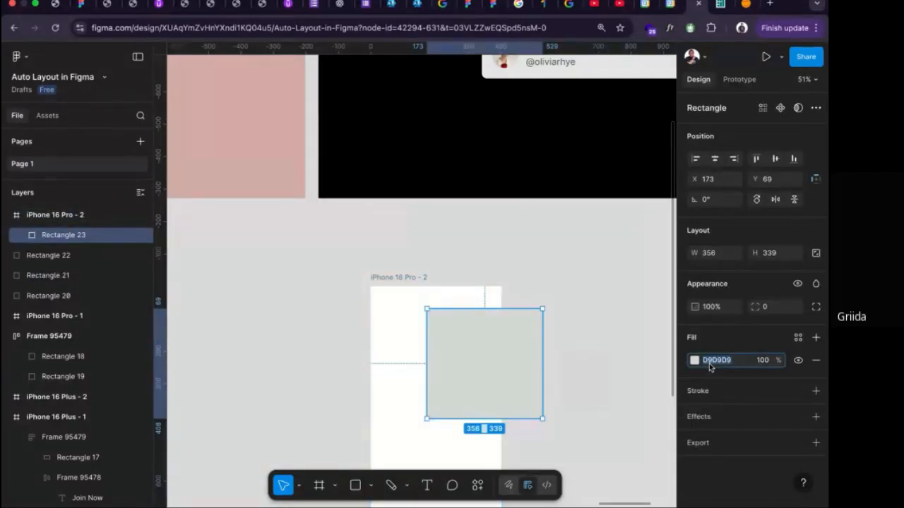
{"action": "type", "text": "000"}
{"action": "key", "text": "Return"}
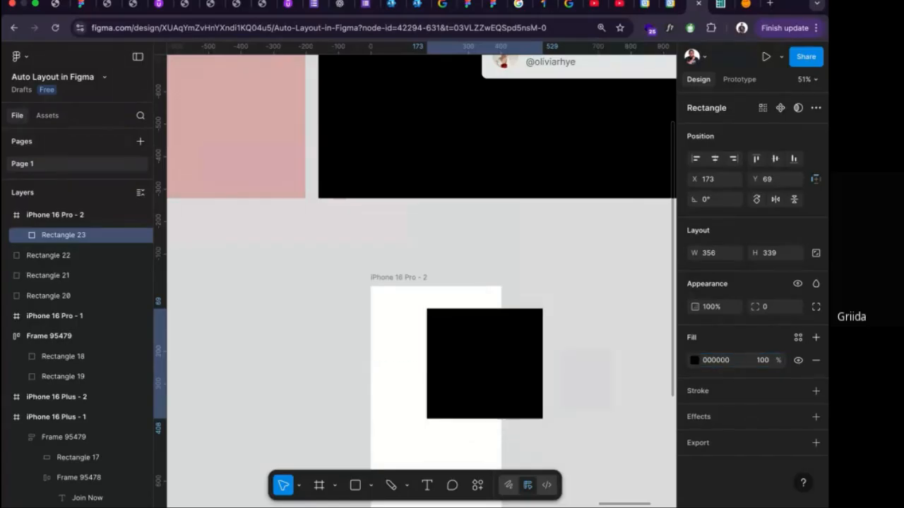
Turn on clip content for the phone frame to hide the part of the rectangle beyond its edge.
{"action": "left_click", "coordinate": [401, 277]}
{"action": "left_click", "coordinate": [692, 294]}
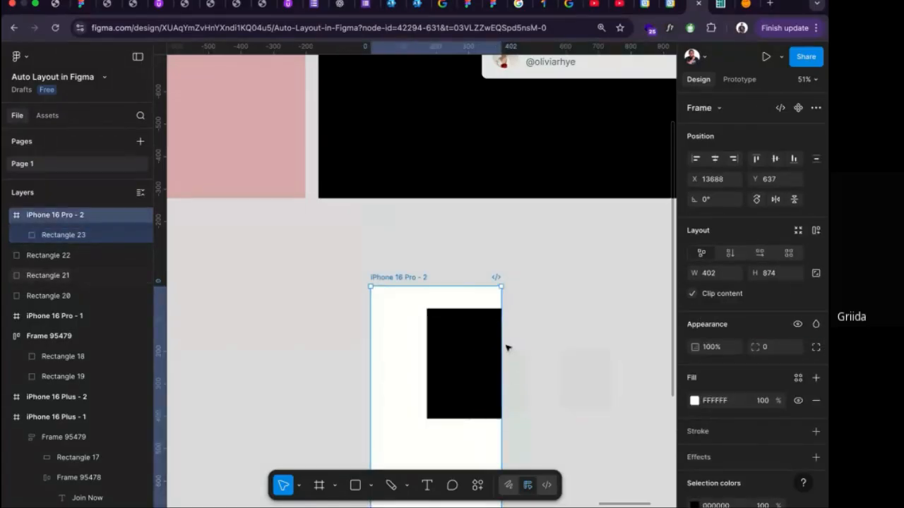
Set the prototype scroll overflow of the badge row in the Final Exercise 1 Card to Horizontal.
{"action": "scroll", "coordinate": [506, 348], "scroll_direction": "down", "scroll_amount": 10}
{"action": "scroll", "coordinate": [459, 325], "scroll_direction": "left", "scroll_amount": 3}
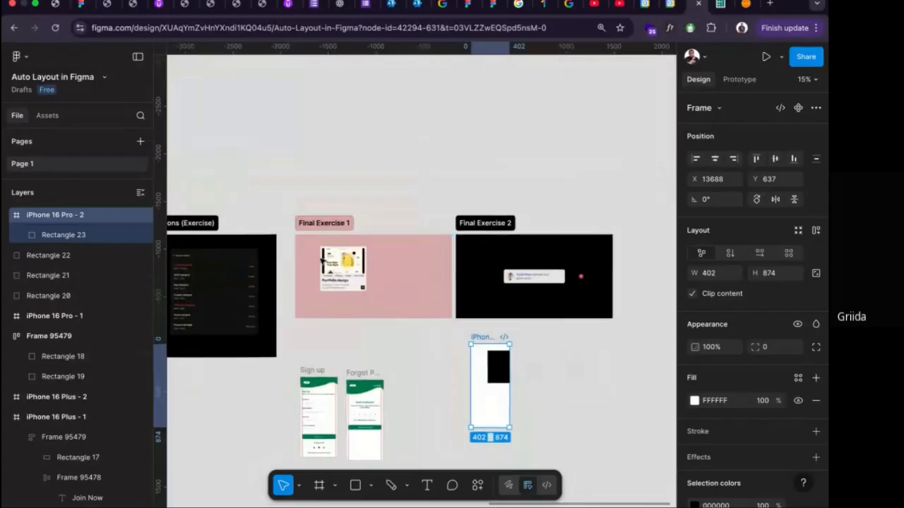
{"action": "scroll", "coordinate": [322, 260], "scroll_direction": "up", "scroll_amount": 10}
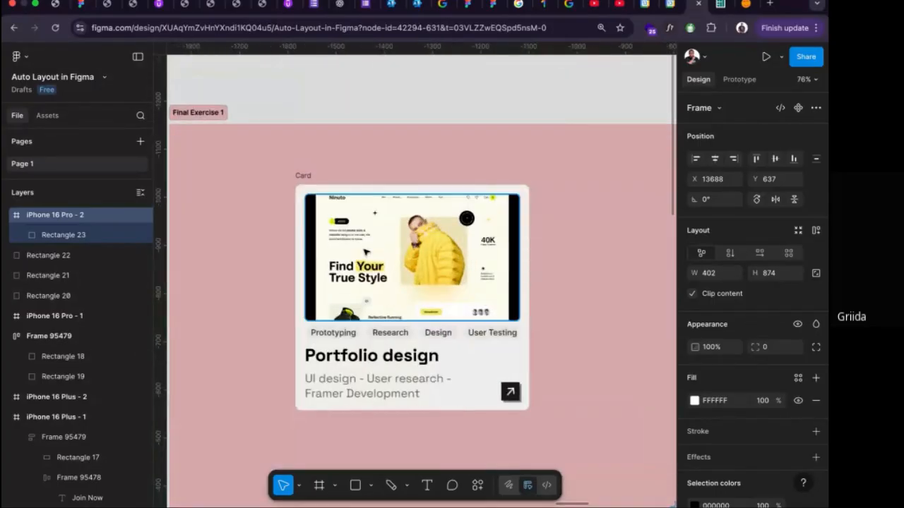
{"action": "left_click", "coordinate": [303, 177]}
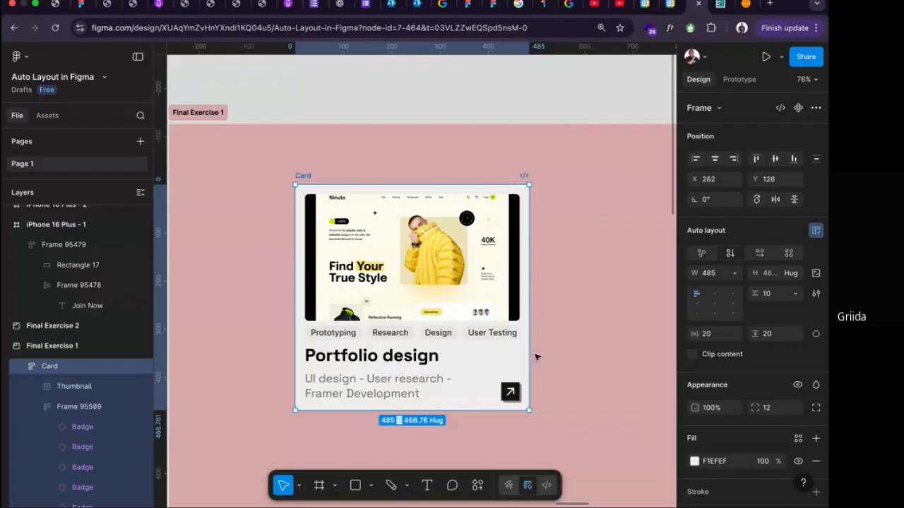
{"action": "left_click", "coordinate": [438, 337]}
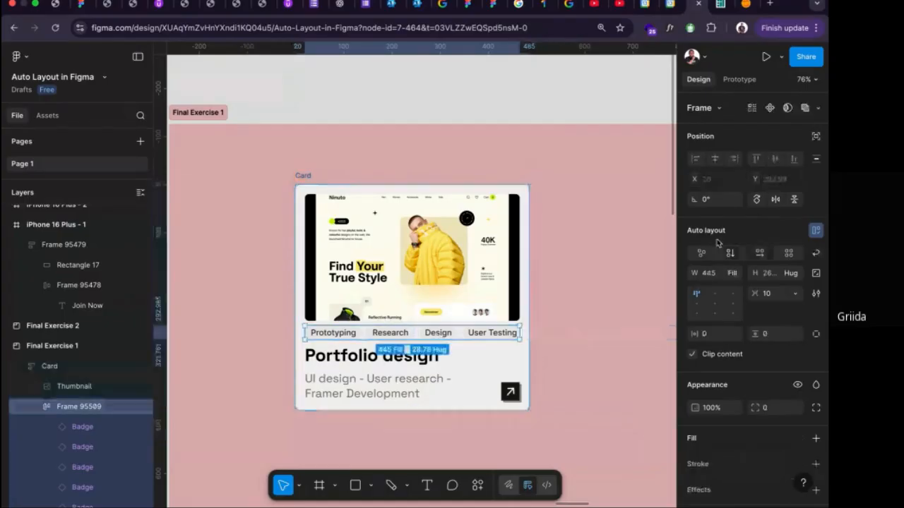
{"action": "left_click", "coordinate": [733, 81]}
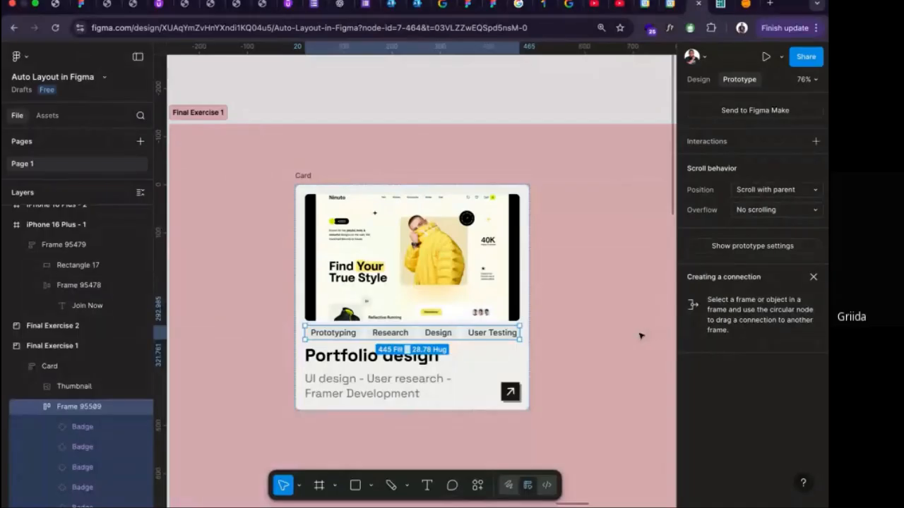
{"action": "left_click", "coordinate": [763, 209]}
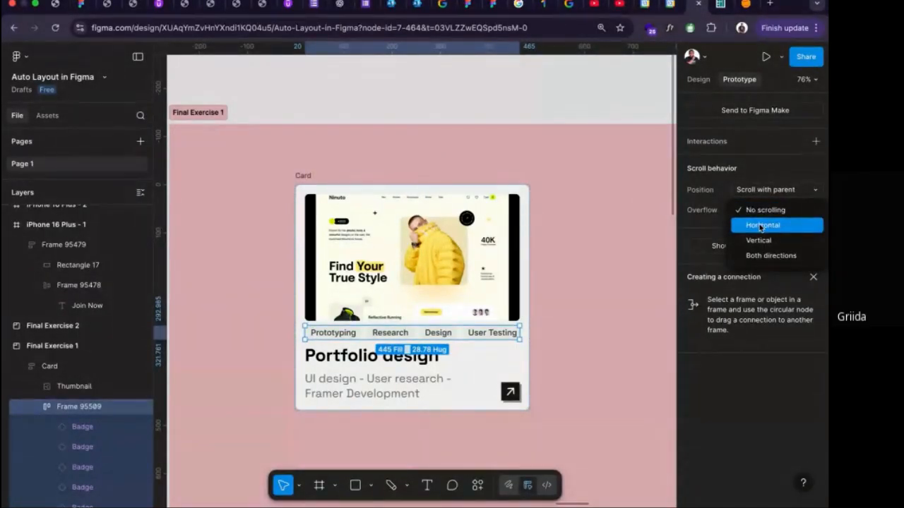
{"action": "left_click", "coordinate": [761, 227]}
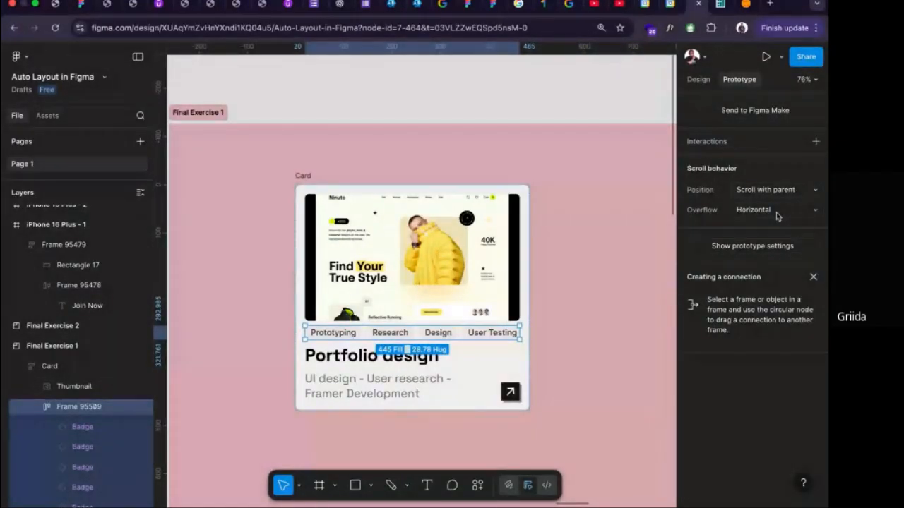
Preview the Card as an inline prototype, scroll its badge row sideways, and close the preview.
{"action": "left_click", "coordinate": [315, 181]}
{"action": "left_click", "coordinate": [780, 58]}
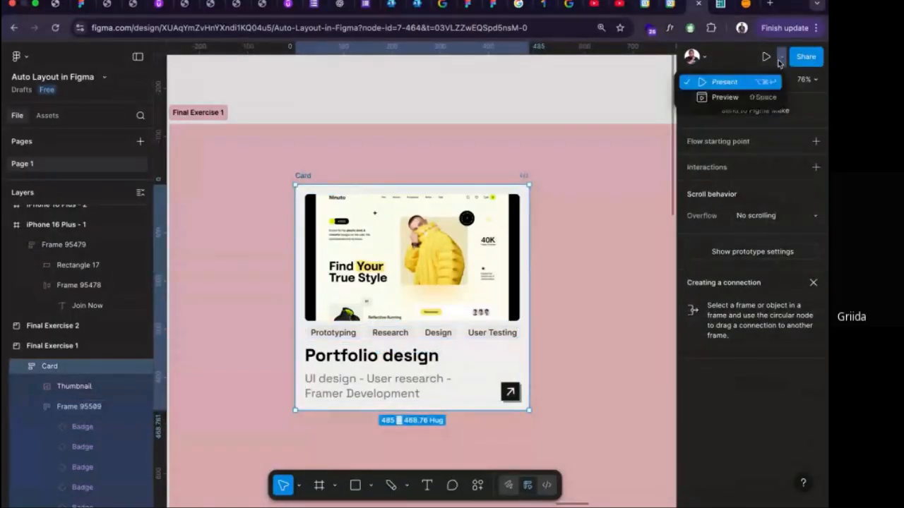
{"action": "left_click", "coordinate": [726, 97]}
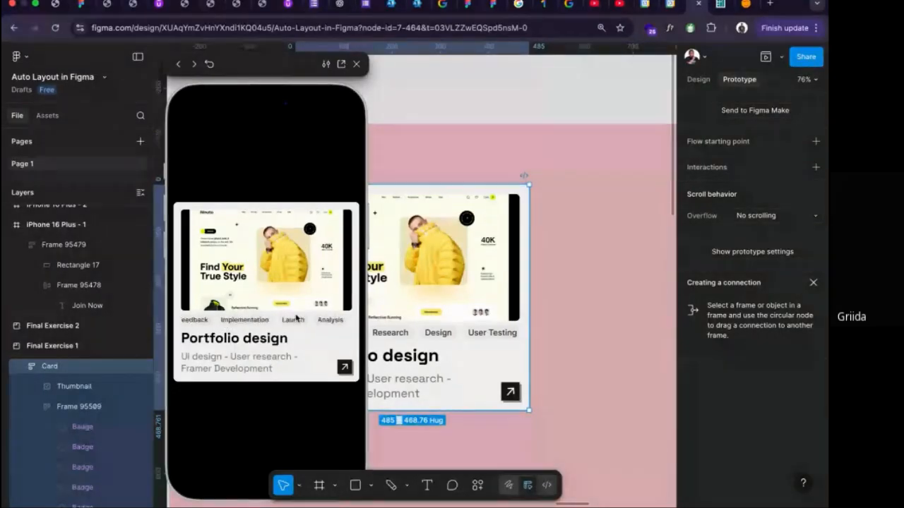
{"action": "left_click", "coordinate": [355, 65]}
Delete the black rectangle from the phone frame below Final Exercise 2.
{"action": "scroll", "coordinate": [459, 186], "scroll_direction": "down", "scroll_amount": 2}
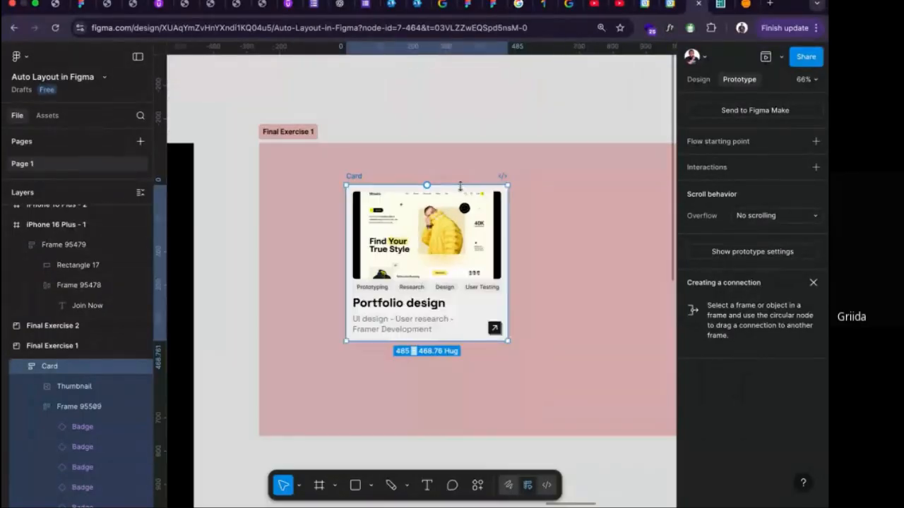
{"action": "scroll", "coordinate": [460, 186], "scroll_direction": "down", "scroll_amount": 5}
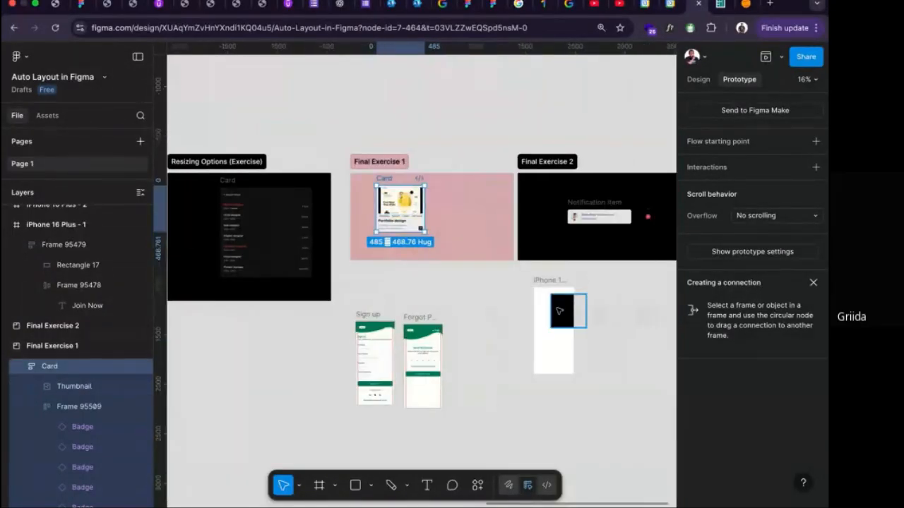
{"action": "left_click", "coordinate": [559, 311]}
{"action": "key", "text": "Delete"}
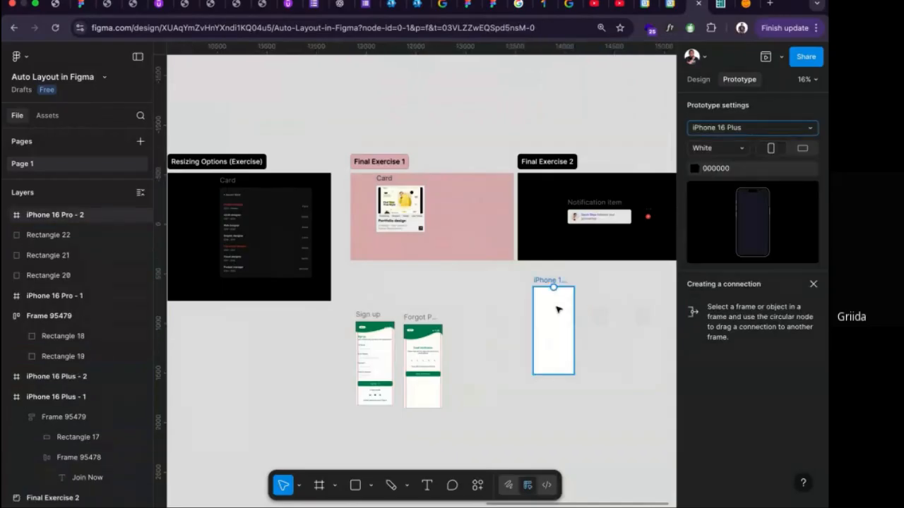
Draw a circle about 77 by 77 near the top of the phone frame and duplicate it into a row of four.
{"action": "scroll", "coordinate": [556, 309], "scroll_direction": "up", "scroll_amount": 5}
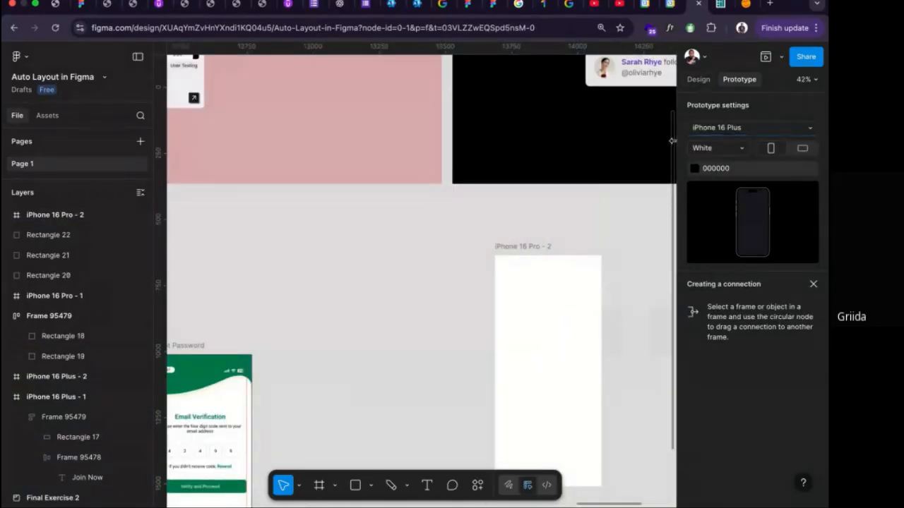
{"action": "scroll", "coordinate": [672, 140], "scroll_direction": "right", "scroll_amount": 3}
{"action": "left_click", "coordinate": [699, 80]}
{"action": "left_click", "coordinate": [447, 279]}
{"action": "scroll", "coordinate": [448, 279], "scroll_direction": "up", "scroll_amount": 3}
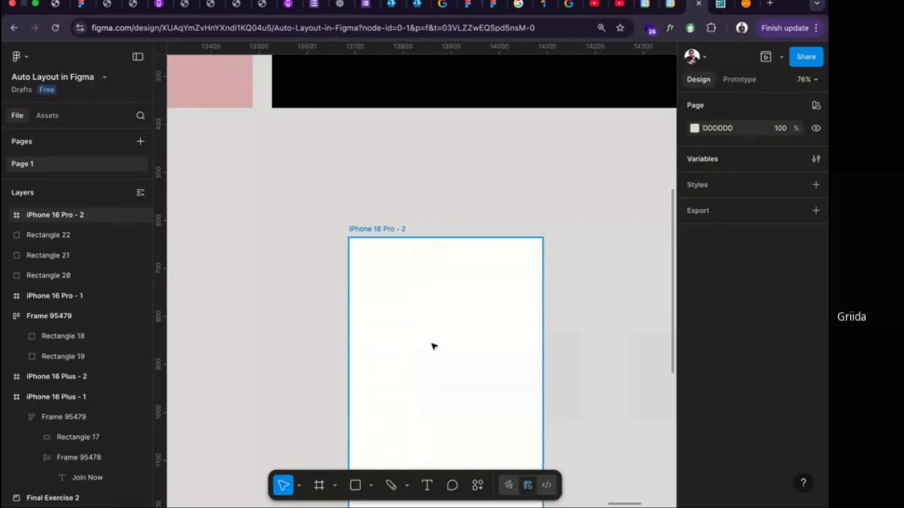
{"action": "left_click", "coordinate": [372, 484]}
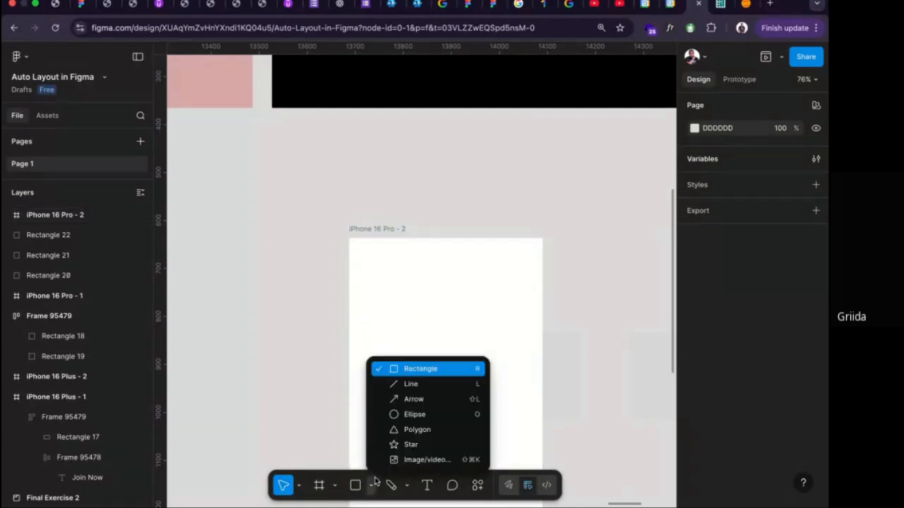
{"action": "left_click", "coordinate": [414, 415]}
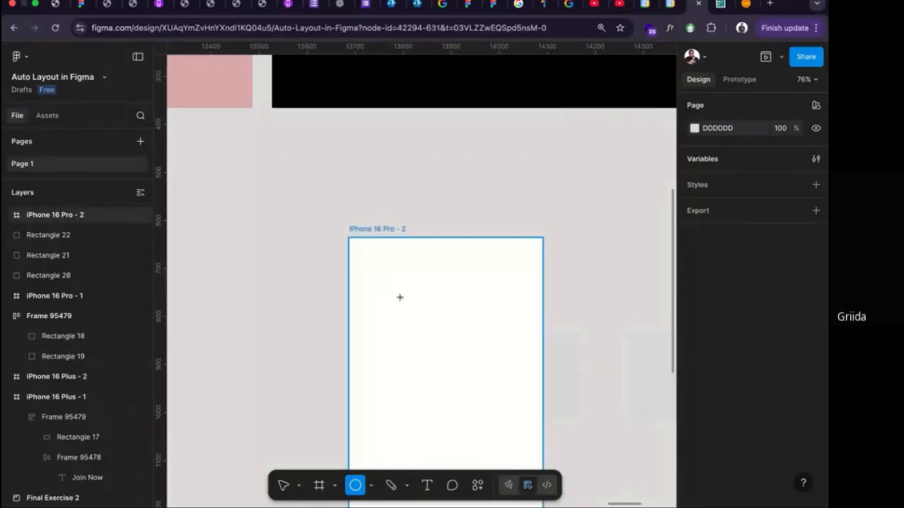
{"action": "mouse_move", "coordinate": [383, 281]}
{"action": "left_mouse_down"}
{"action": "mouse_move", "coordinate": [418, 323]}
{"action": "mouse_move", "coordinate": [383, 292]}
{"action": "mouse_move", "coordinate": [510, 290]}
{"action": "left_mouse_up"}
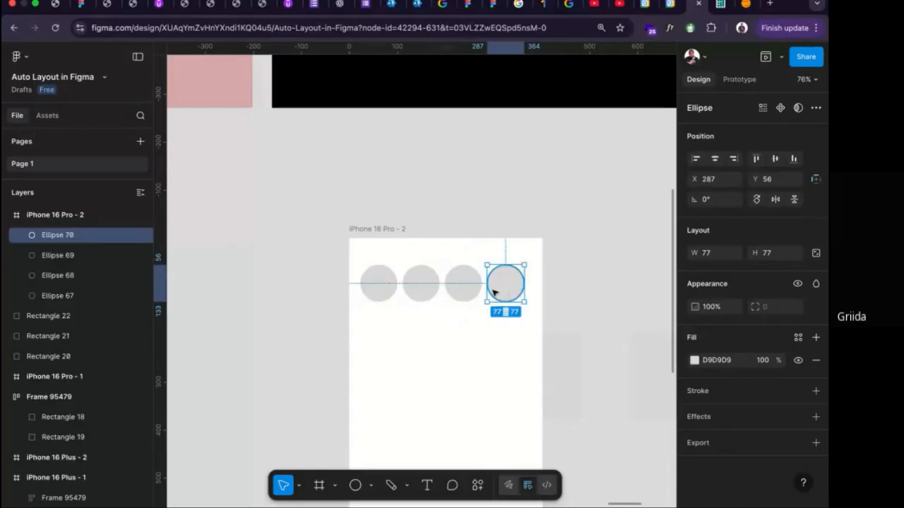
Wrap the four circles in a horizontal auto layout frame and set the gap between them to 8.
{"action": "left_click", "coordinate": [465, 289], "text": "shift"}
{"action": "left_click", "coordinate": [418, 287], "text": "shift"}
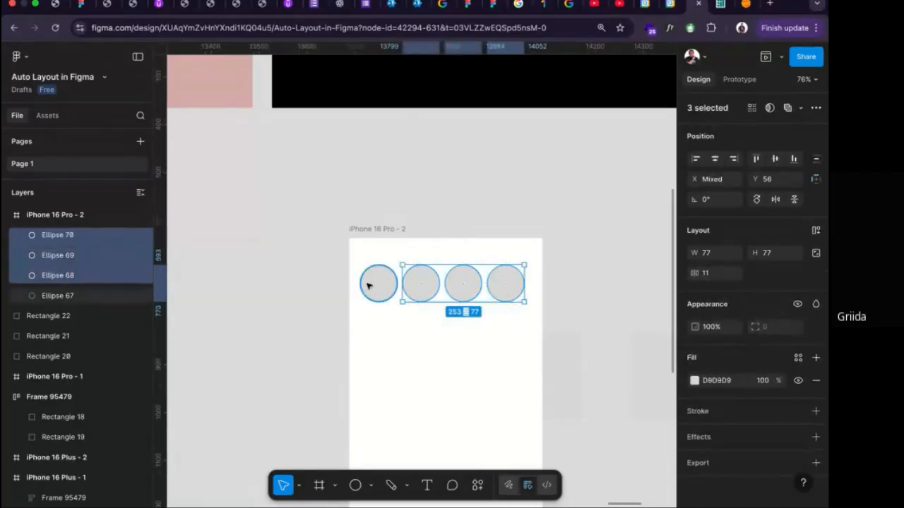
{"action": "left_click", "coordinate": [370, 285], "text": "shift"}
{"action": "key", "text": "shift+a"}
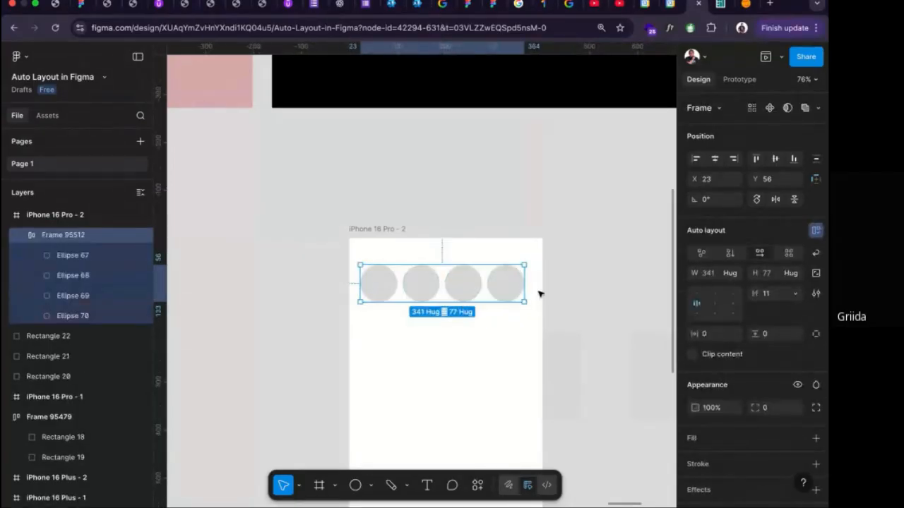
{"action": "left_click", "coordinate": [768, 293]}
{"action": "type", "text": "8"}
{"action": "key", "text": "Return"}
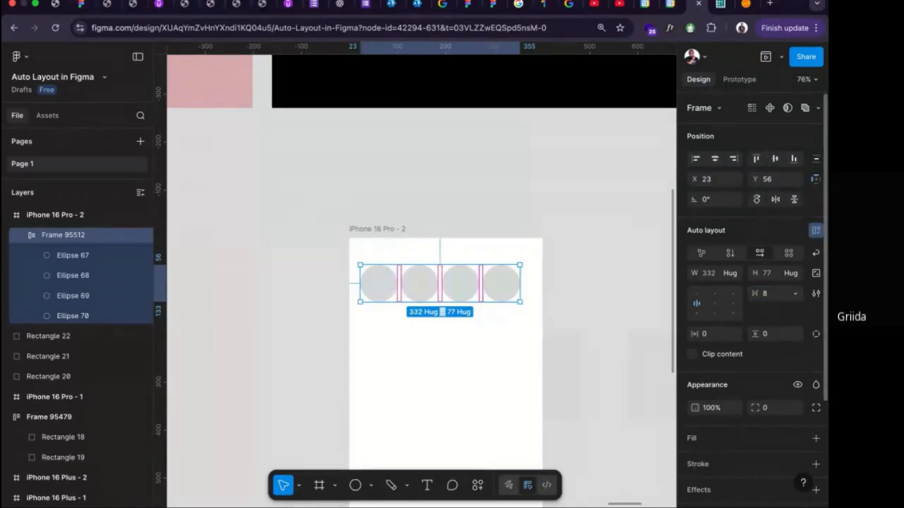
Duplicate the last circle in the auto layout row ten times so the row runs well past the phone frame.
{"action": "left_click", "coordinate": [500, 282]}
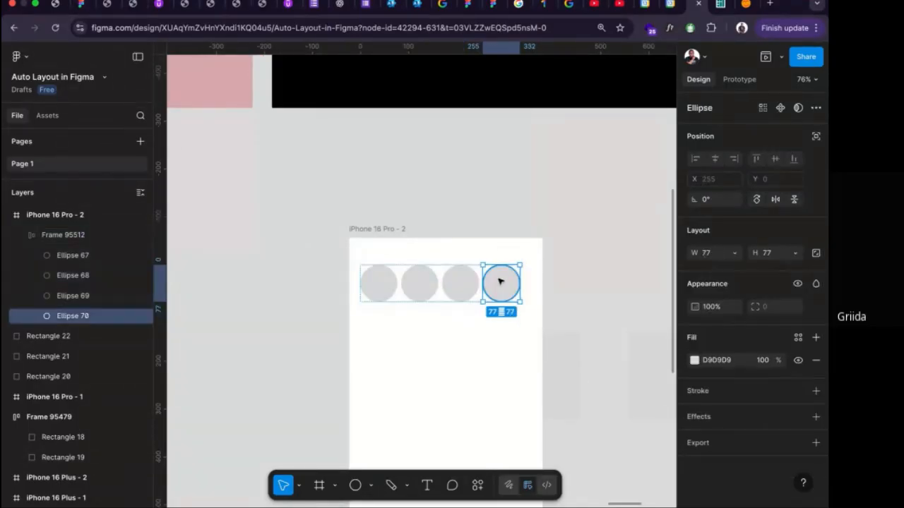
{"action": "key", "text": "ctrl+d"}
{"action": "key", "text": "ctrl+d"}
{"action": "key", "text": "ctrl+d"}
{"action": "key", "text": "ctrl+d"}
{"action": "key", "text": "ctrl+d"}
{"action": "key", "text": "ctrl+d"}
{"action": "key", "text": "ctrl+d"}
{"action": "key", "text": "ctrl+d"}
{"action": "key", "text": "ctrl+d"}
{"action": "key", "text": "ctrl+d"}
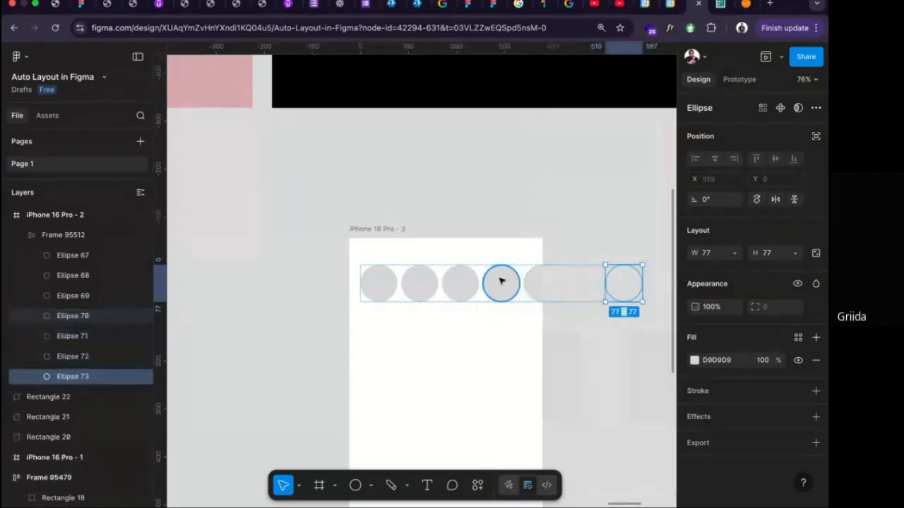
{"action": "scroll", "coordinate": [548, 337], "scroll_direction": "down", "scroll_amount": 3}
{"action": "scroll", "coordinate": [550, 338], "scroll_direction": "up", "scroll_amount": 2}
{"action": "left_click", "coordinate": [548, 337]}
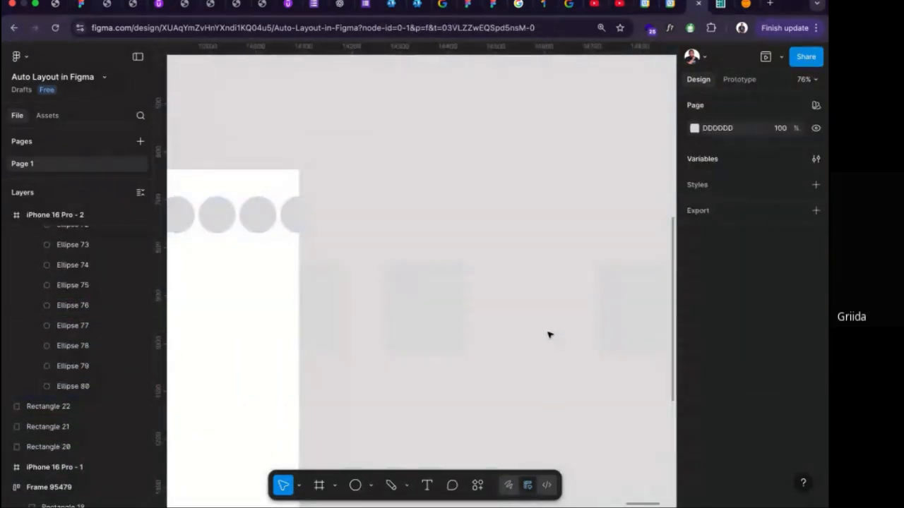
Narrow the auto layout row of circles to a fixed width of about 358 so it ends inside the phone frame.
{"action": "left_click", "coordinate": [320, 227]}
{"action": "scroll", "coordinate": [320, 227], "scroll_direction": "down", "scroll_amount": 4}
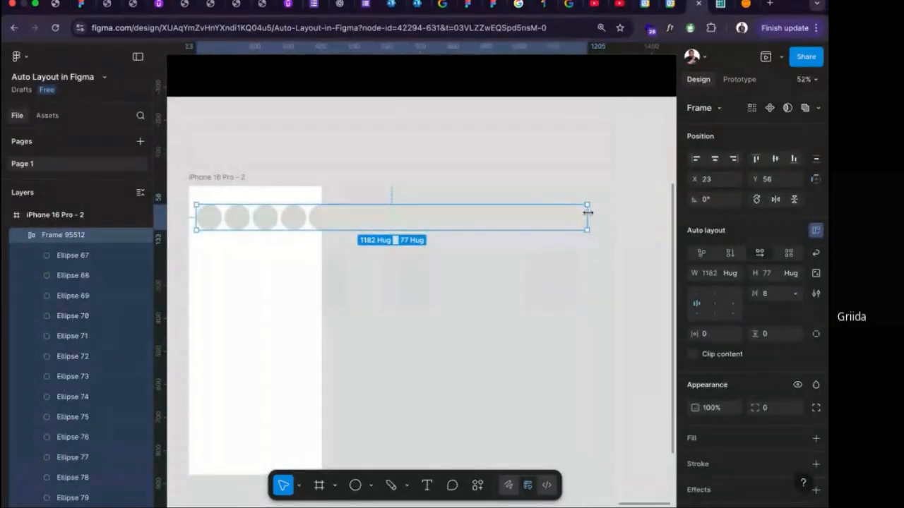
{"action": "left_click_drag", "start_coordinate": [587, 214], "coordinate": [316, 218]}
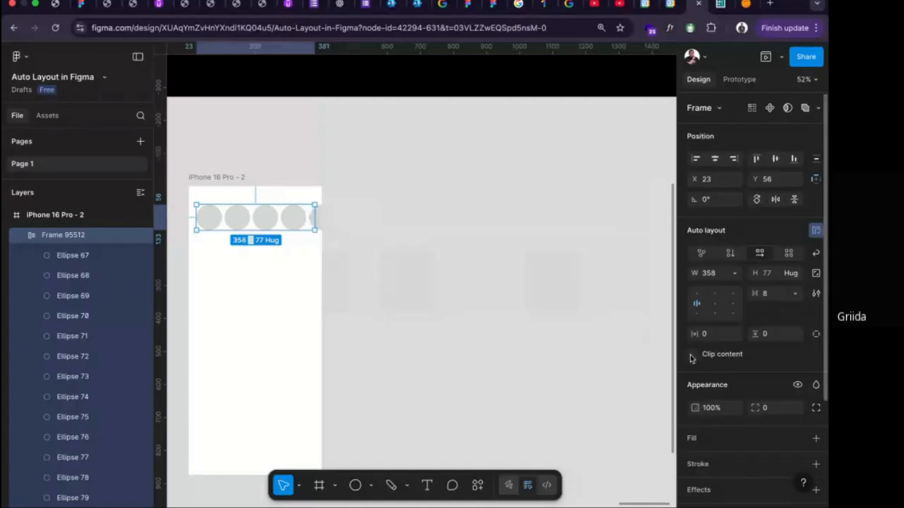
Turn on Clip content for the row, select all its circles and open the Content Reel plugin's image collections.
{"action": "left_click", "coordinate": [692, 354]}
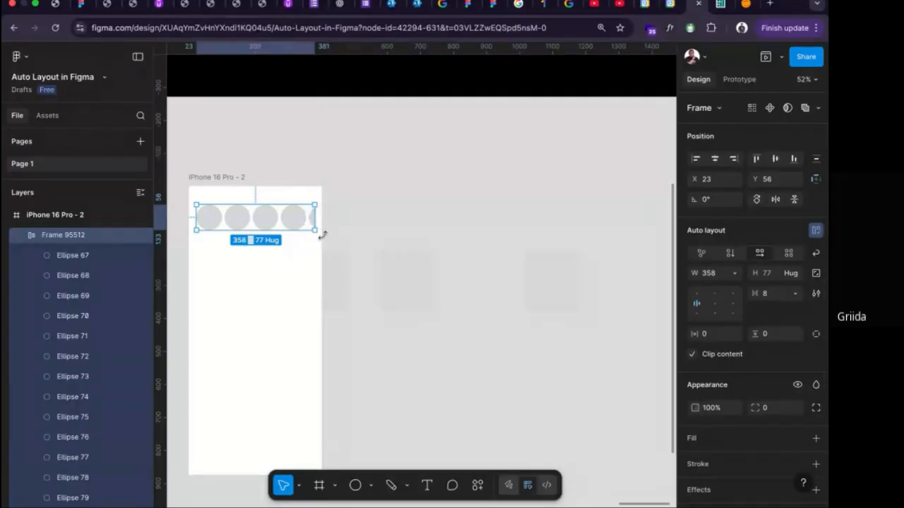
{"action": "key", "text": "shift+super+g"}
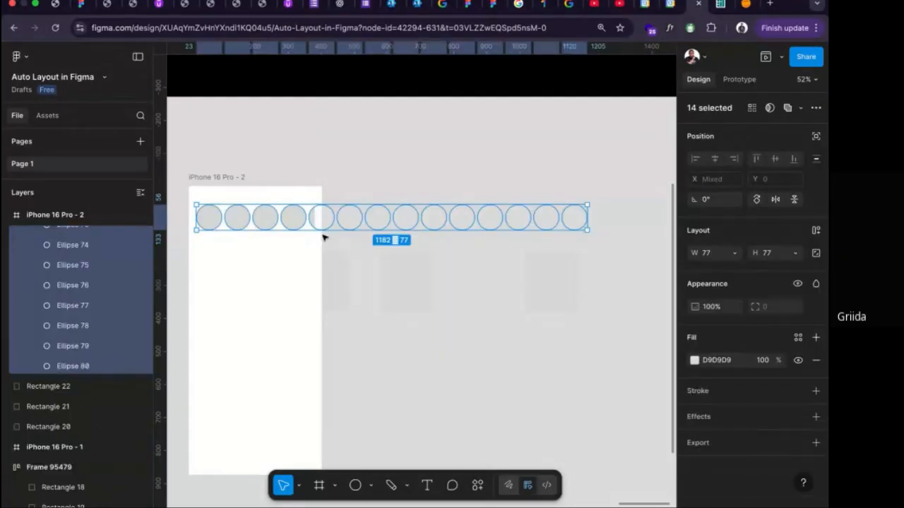
{"action": "left_click", "coordinate": [478, 485]}
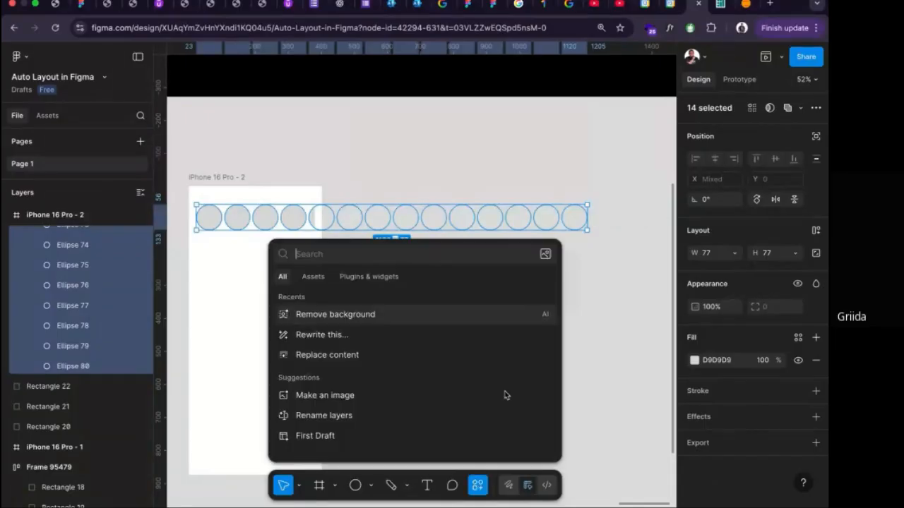
{"action": "left_click", "coordinate": [367, 277]}
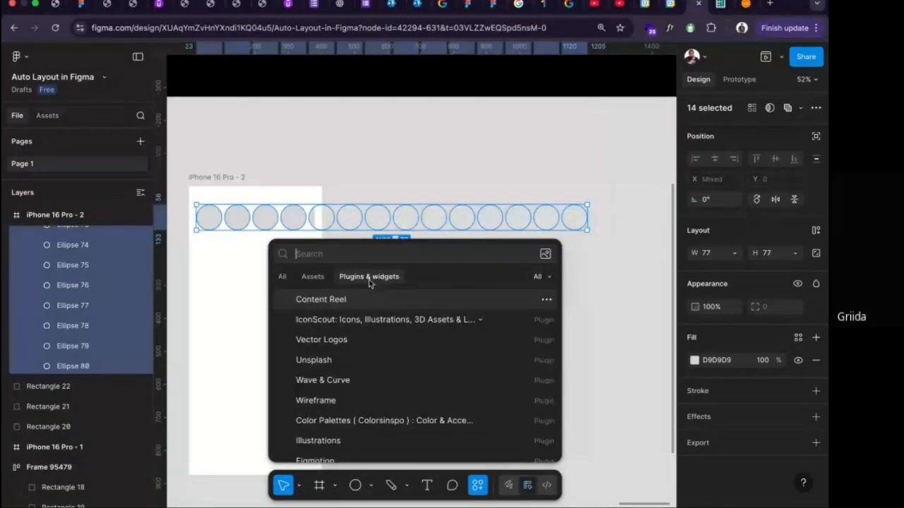
{"action": "left_click", "coordinate": [338, 301]}
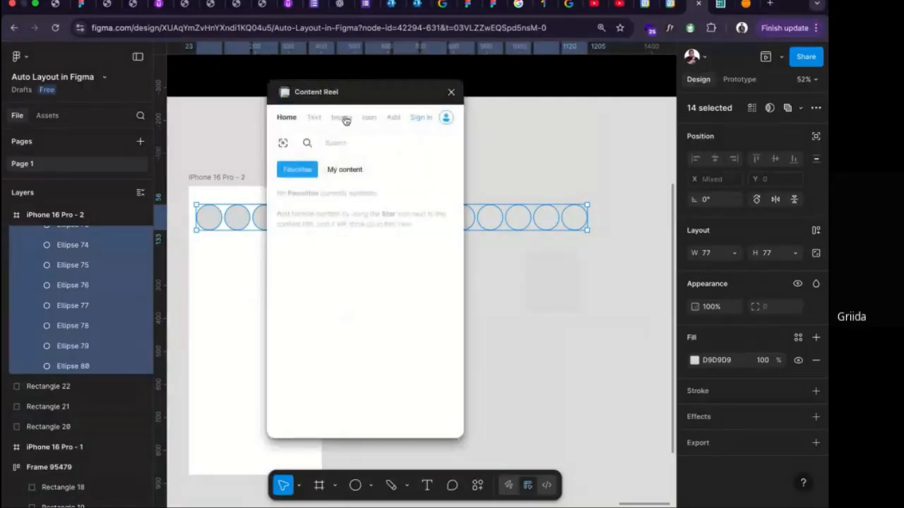
{"action": "left_click_drag", "start_coordinate": [380, 100], "coordinate": [565, 96]}
{"action": "left_click", "coordinate": [525, 115]}
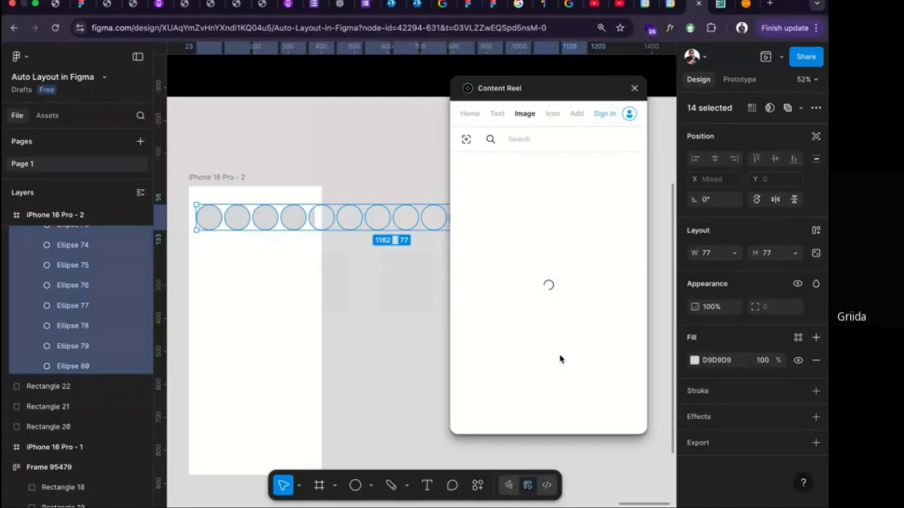
{"action": "left_click", "coordinate": [476, 119]}
{"action": "left_click", "coordinate": [495, 116]}
{"action": "left_click", "coordinate": [531, 117]}
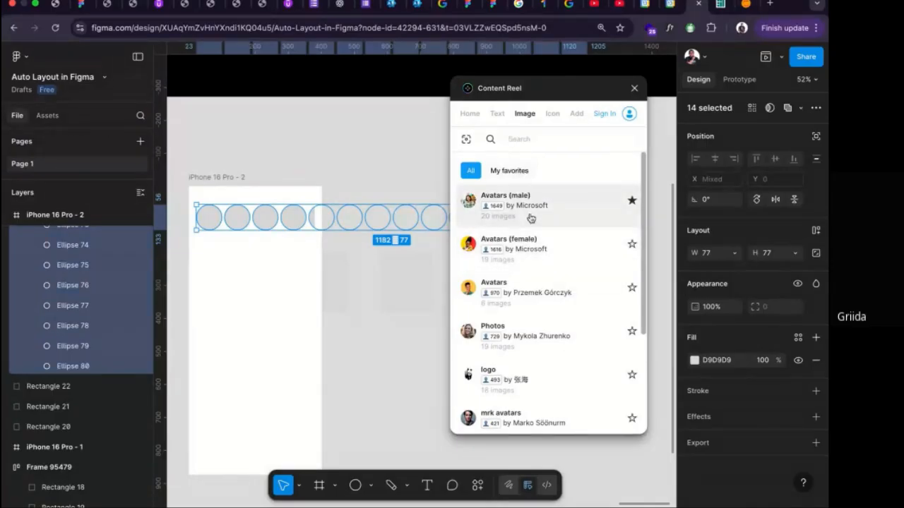
Fill the selected circles with random images from Content Reel's Avatars (male) collection and close the plugin.
{"action": "left_click", "coordinate": [531, 218]}
{"action": "left_click", "coordinate": [612, 417]}
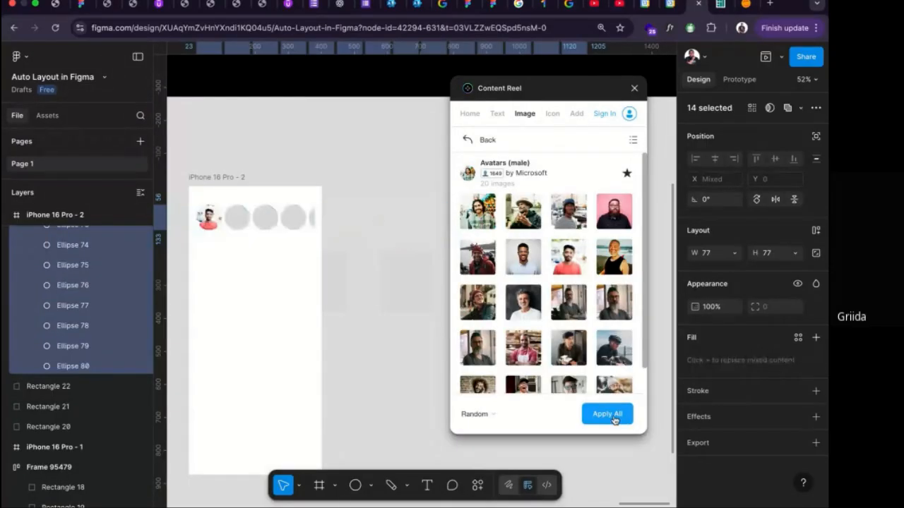
{"action": "left_click", "coordinate": [635, 90]}
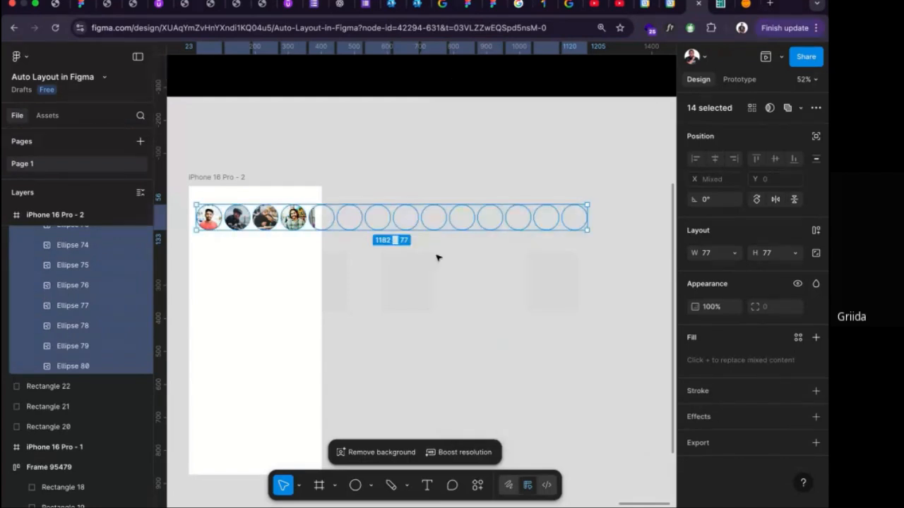
{"action": "left_click", "coordinate": [232, 252]}
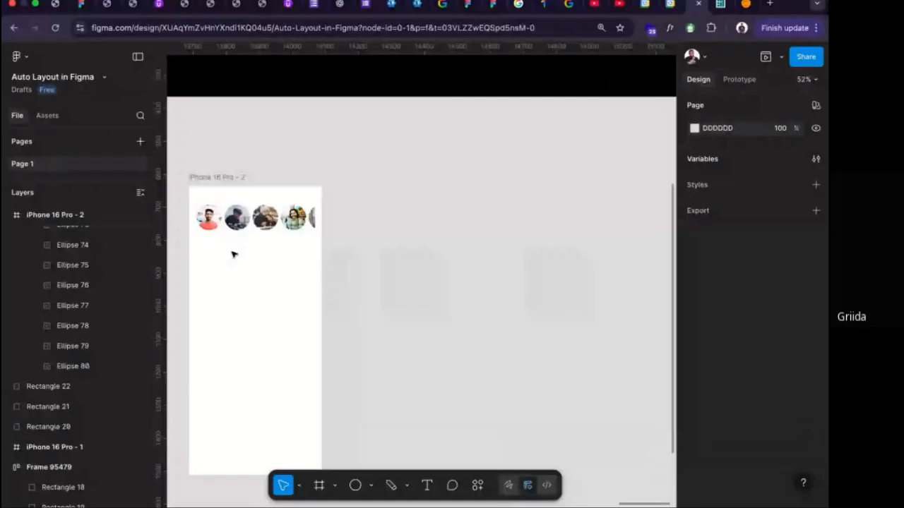
Draw a frame about 358 by 271 below the avatar row, matching the row's edges, and place it at about Y 195.
{"action": "key", "text": "f"}
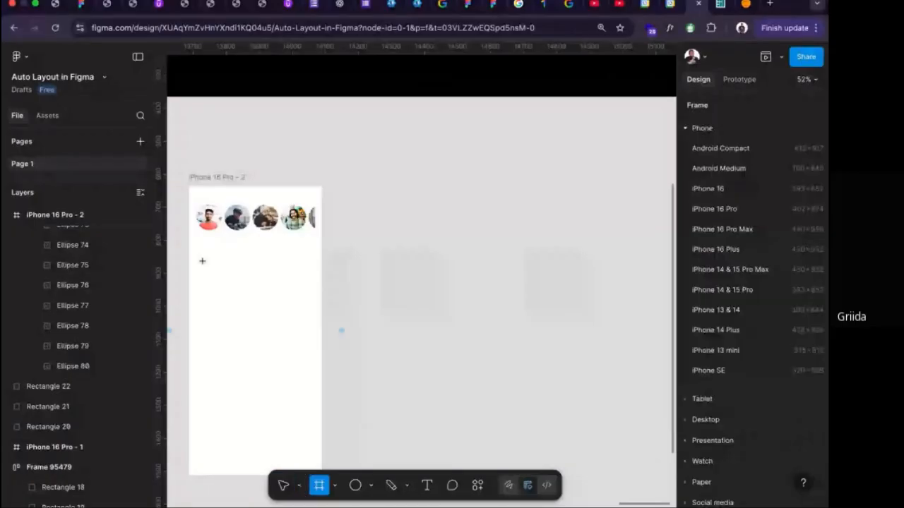
{"action": "left_click_drag", "start_coordinate": [202, 261], "coordinate": [314, 350]}
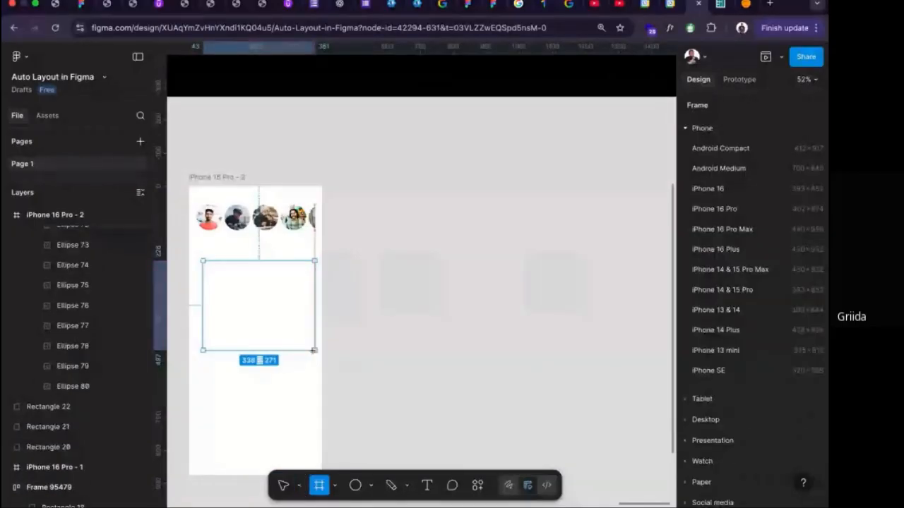
{"action": "left_click_drag", "start_coordinate": [202, 302], "coordinate": [197, 302]}
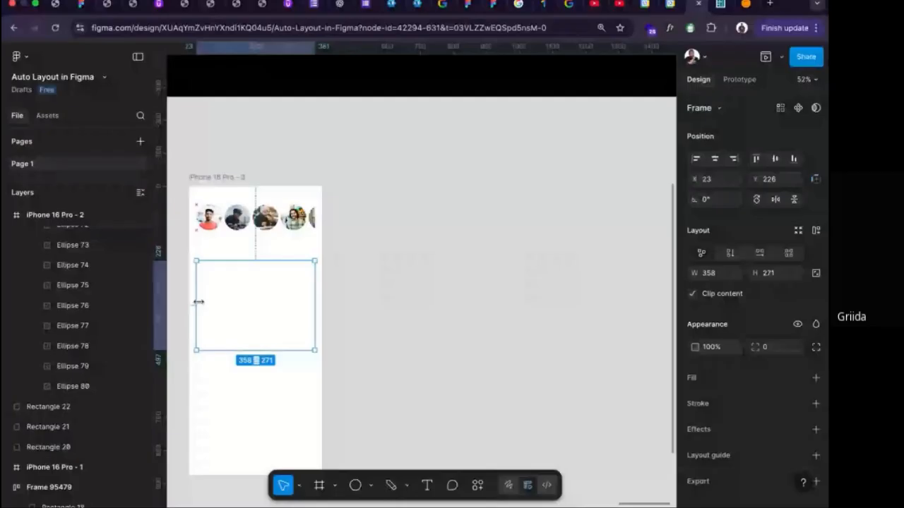
{"action": "left_click_drag", "start_coordinate": [252, 294], "coordinate": [252, 272]}
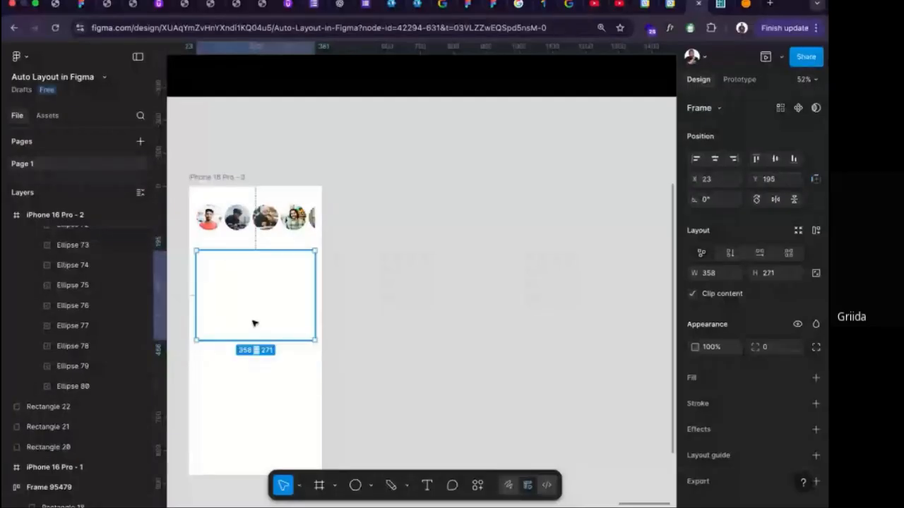
Fill the new frame with grey 968F8F and place a duplicate 20 below it.
{"action": "left_click", "coordinate": [815, 378]}
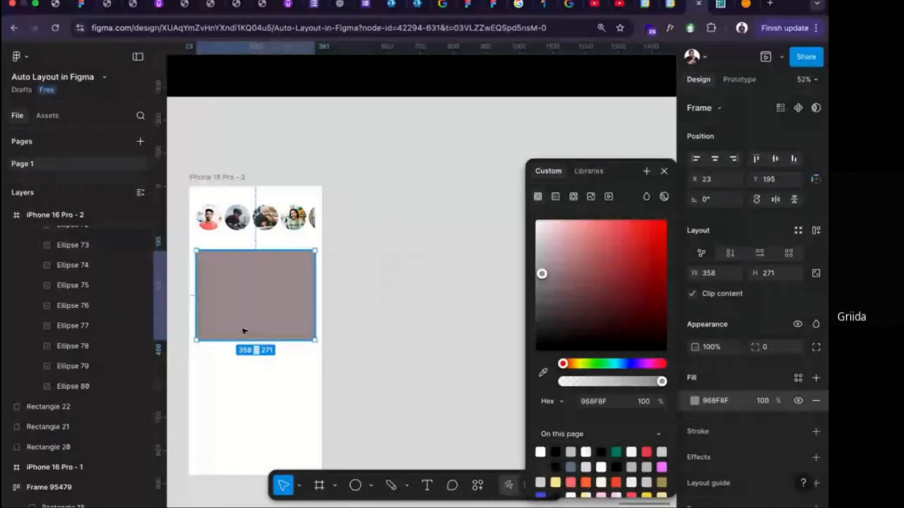
{"action": "left_click_drag", "start_coordinate": [243, 331], "coordinate": [251, 402]}
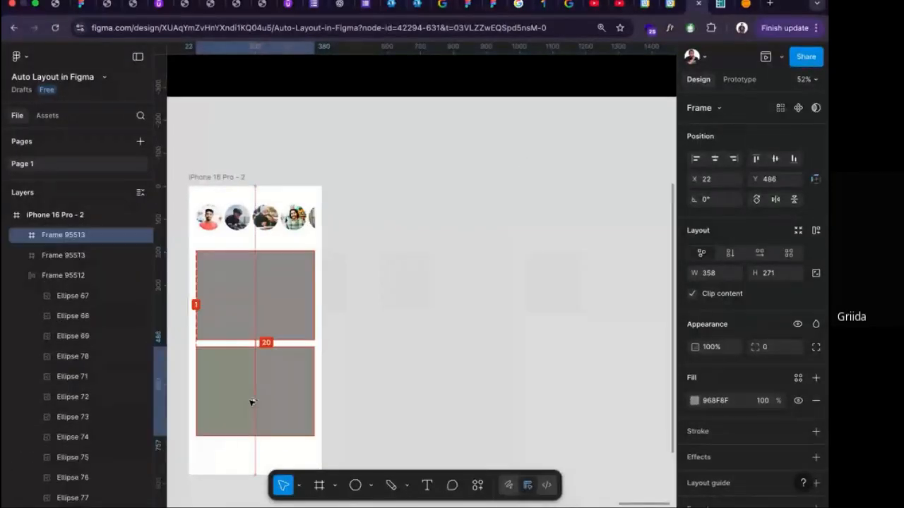
Set the avatar row's prototype overflow scrolling to Horizontal.
{"action": "left_click", "coordinate": [256, 217]}
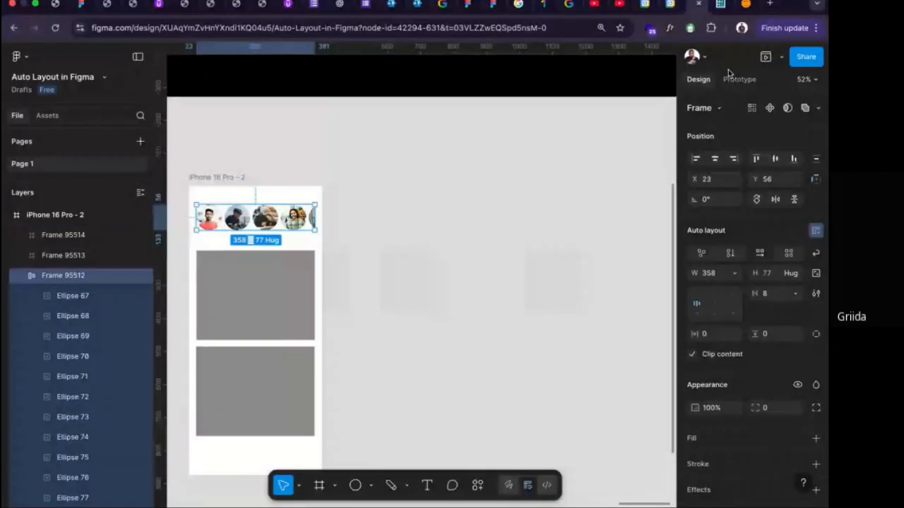
{"action": "left_click", "coordinate": [739, 79]}
{"action": "left_click", "coordinate": [794, 209]}
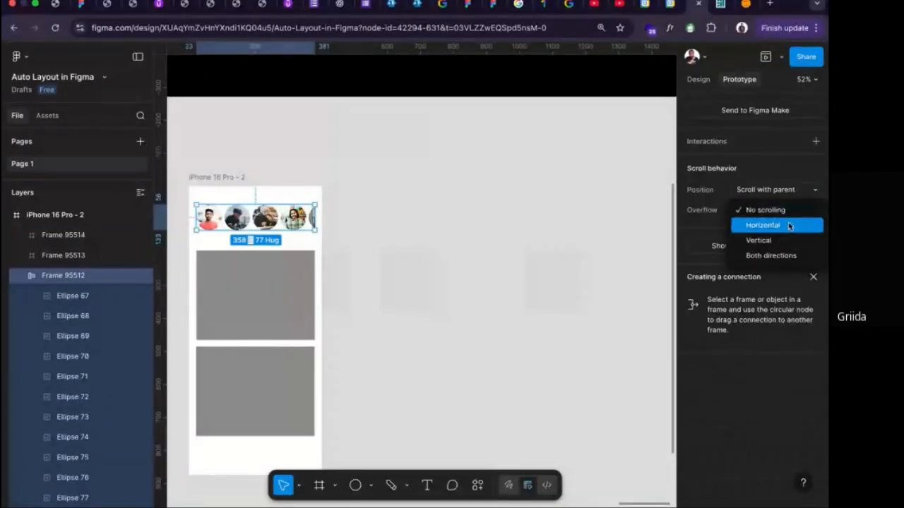
{"action": "left_click", "coordinate": [789, 226]}
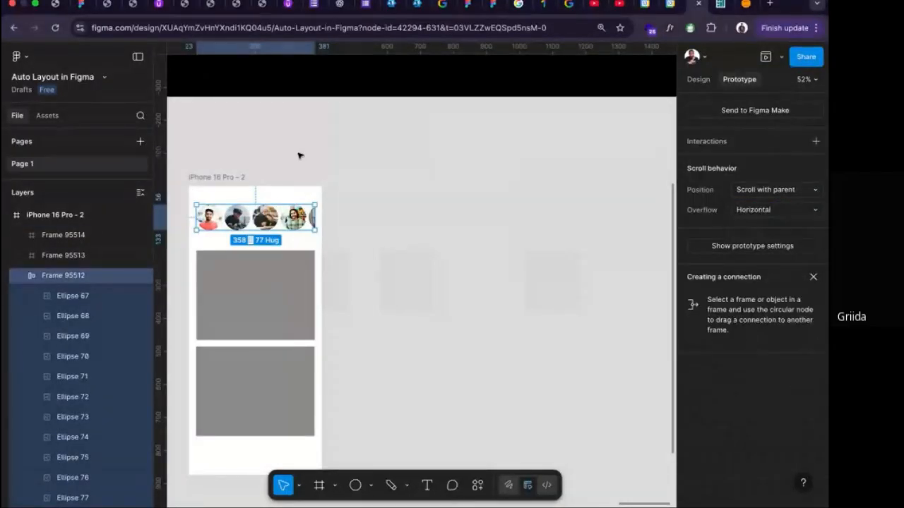
Preview the iPhone 16 Pro - 2 frame, test scrolling the avatar row sideways, and close the preview.
{"action": "left_click", "coordinate": [233, 185]}
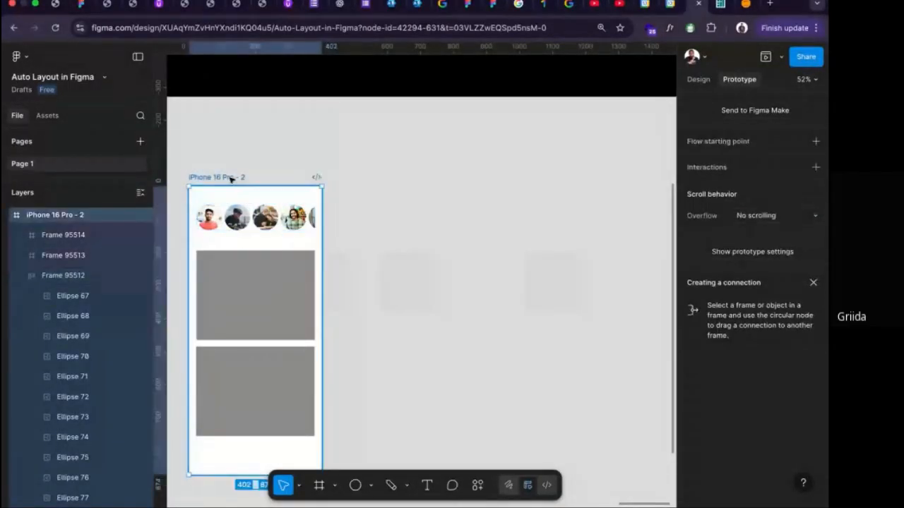
{"action": "left_click", "coordinate": [766, 59]}
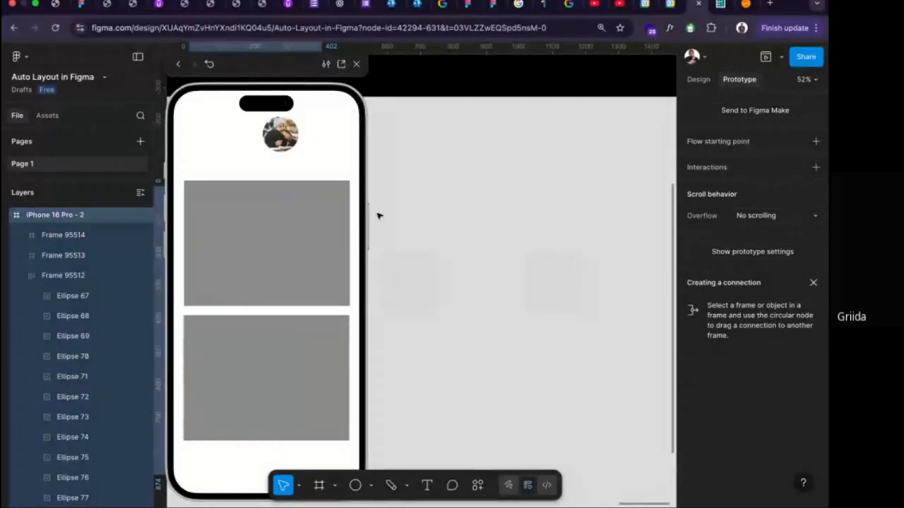
{"action": "scroll", "coordinate": [314, 138], "scroll_direction": "right", "scroll_amount": 3}
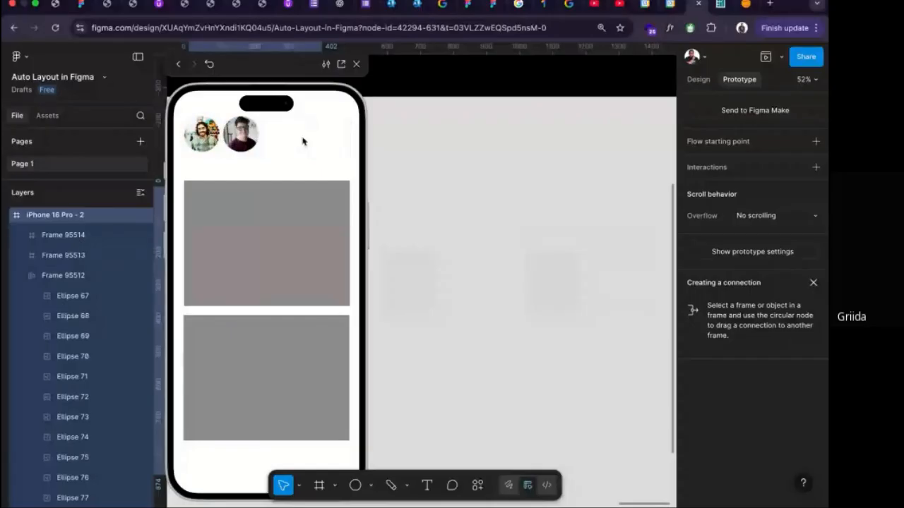
{"action": "scroll", "coordinate": [243, 141], "scroll_direction": "right", "scroll_amount": 5}
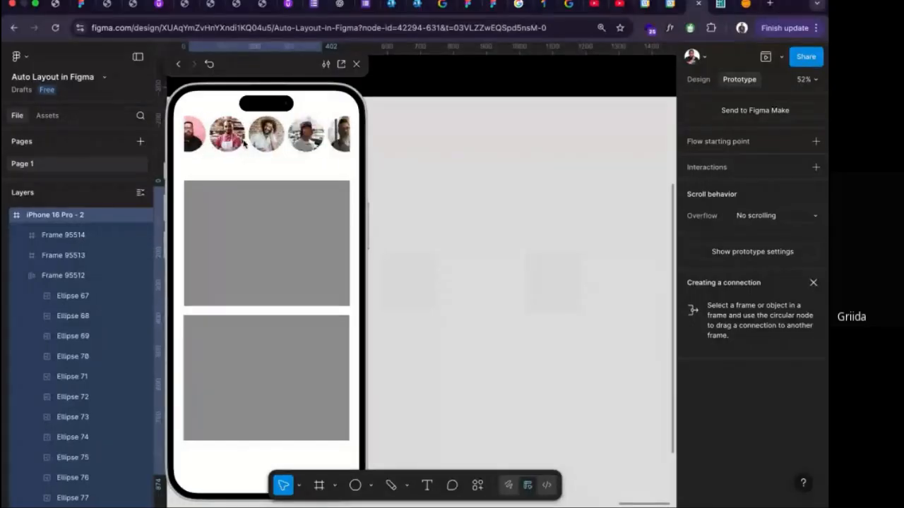
{"action": "scroll", "coordinate": [254, 141], "scroll_direction": "left", "scroll_amount": 5}
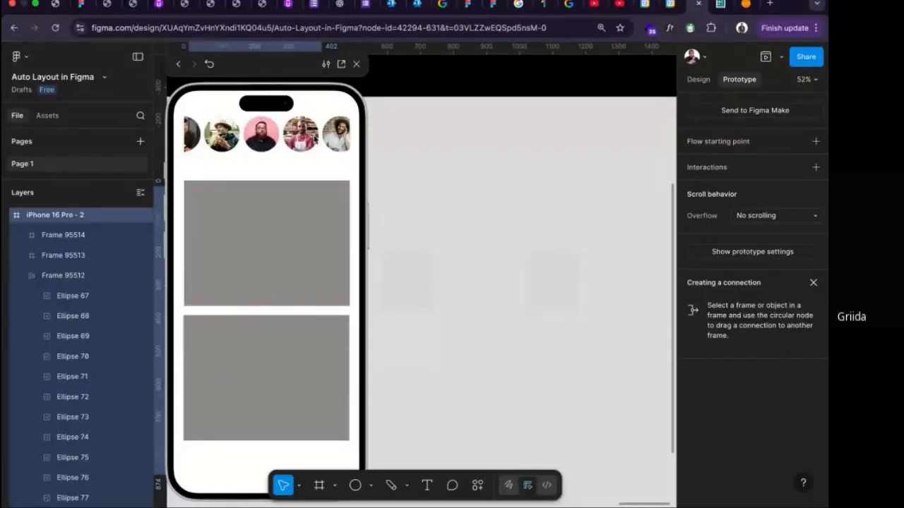
{"action": "left_click", "coordinate": [355, 64]}
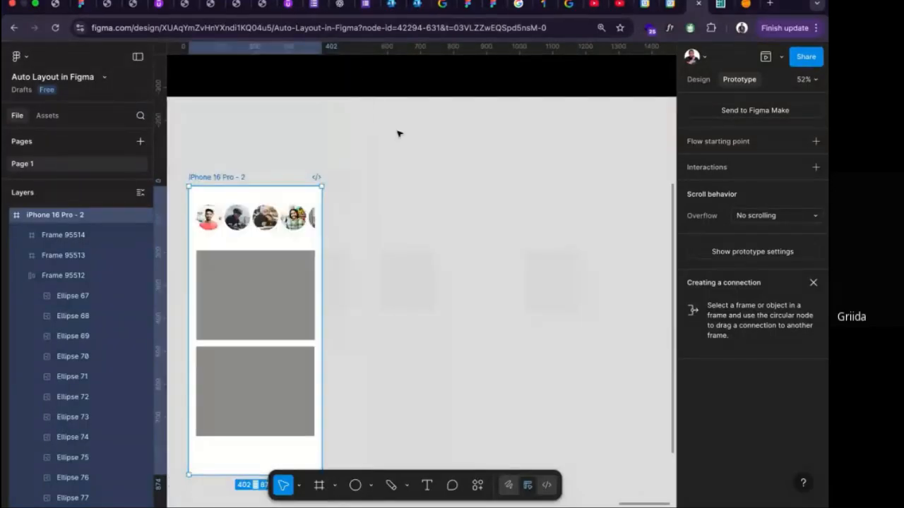
Wrap the Notification item in the Final Exercise 2 section in an auto layout frame.
{"action": "left_click", "coordinate": [283, 297]}
{"action": "scroll", "coordinate": [285, 295], "scroll_direction": "down", "scroll_amount": 6}
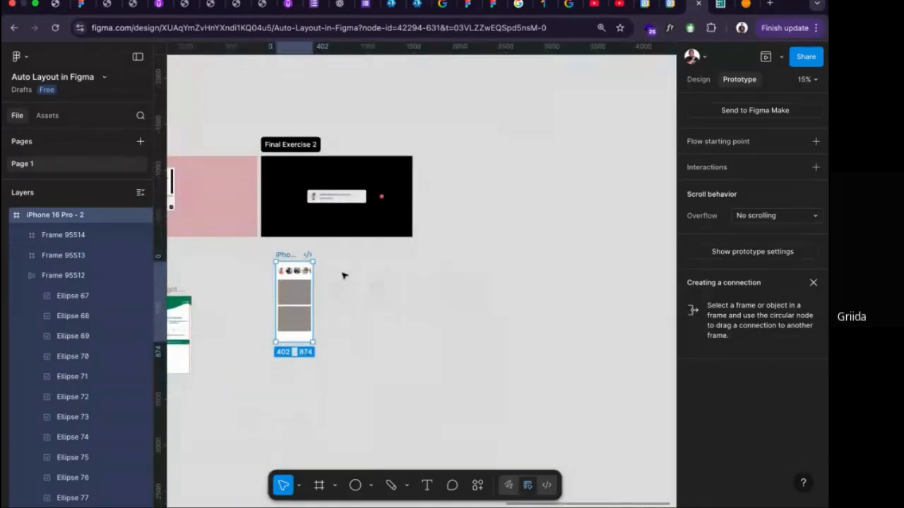
{"action": "scroll", "coordinate": [348, 254], "scroll_direction": "up", "scroll_amount": 4}
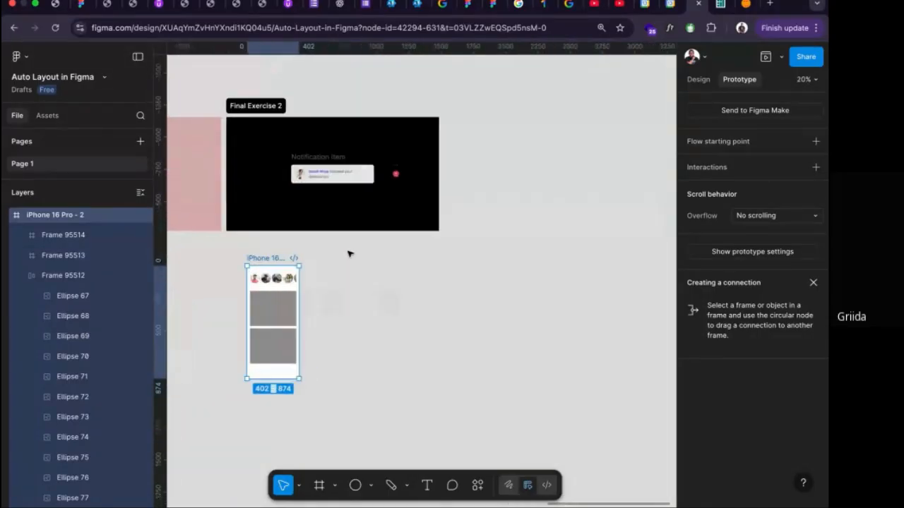
{"action": "scroll", "coordinate": [344, 227], "scroll_direction": "up", "scroll_amount": 2}
{"action": "scroll", "coordinate": [348, 170], "scroll_direction": "up", "scroll_amount": 3}
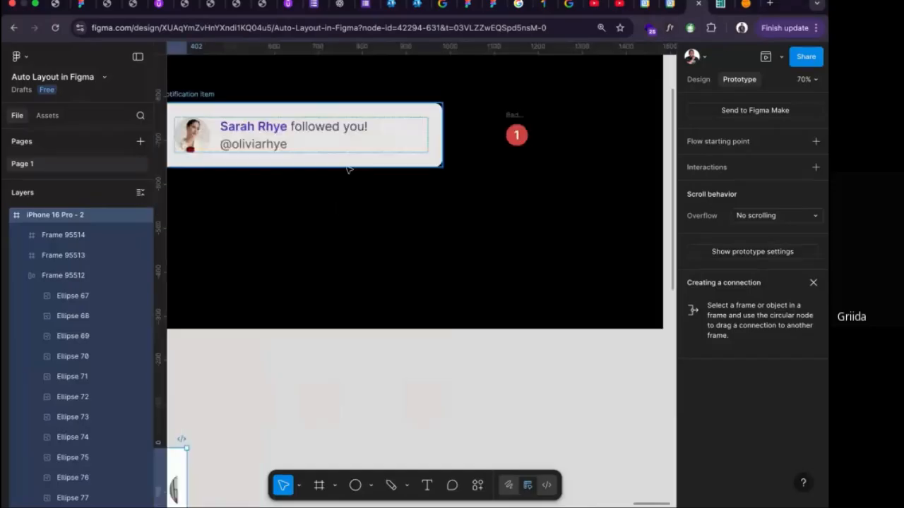
{"action": "scroll", "coordinate": [348, 169], "scroll_direction": "left", "scroll_amount": 3}
{"action": "scroll", "coordinate": [360, 177], "scroll_direction": "up", "scroll_amount": 2}
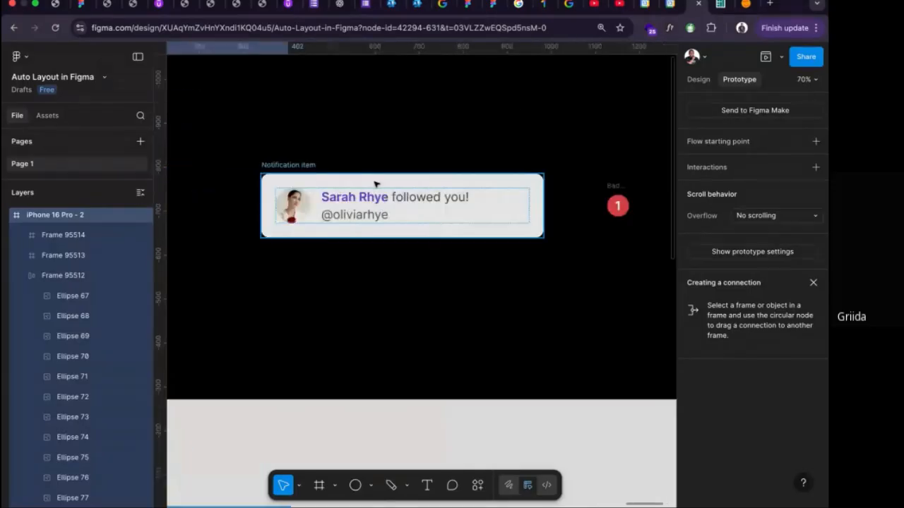
{"action": "left_click", "coordinate": [611, 185]}
{"action": "left_click", "coordinate": [298, 167]}
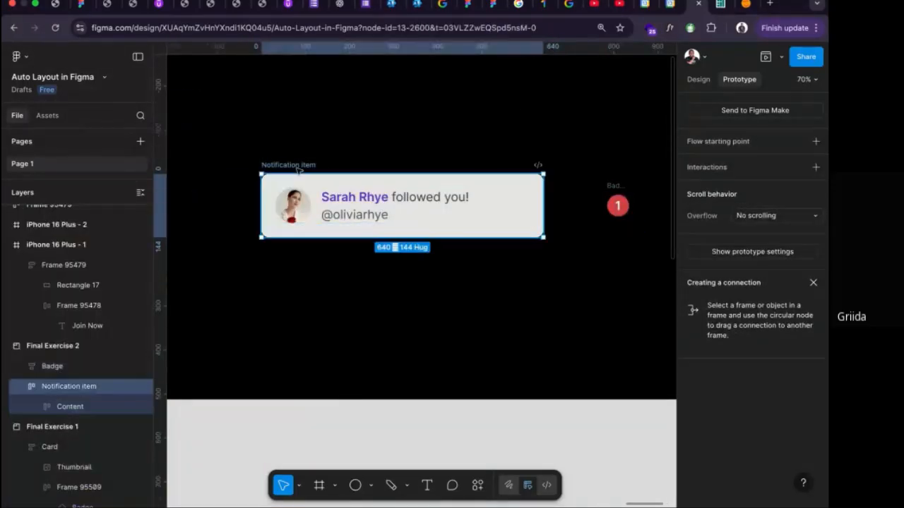
{"action": "key", "text": "shift+a"}
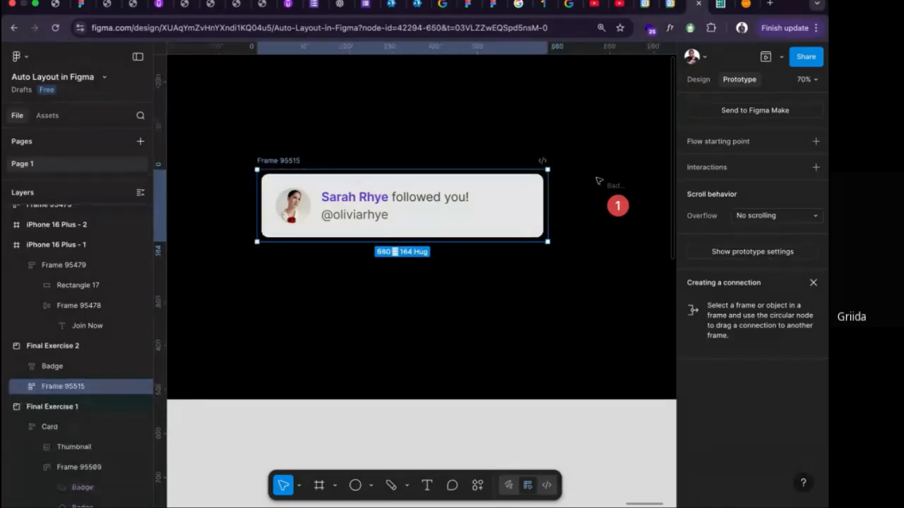
Set the wrapping frame around the notification item to hug its contents in width and height.
{"action": "left_click", "coordinate": [699, 80]}
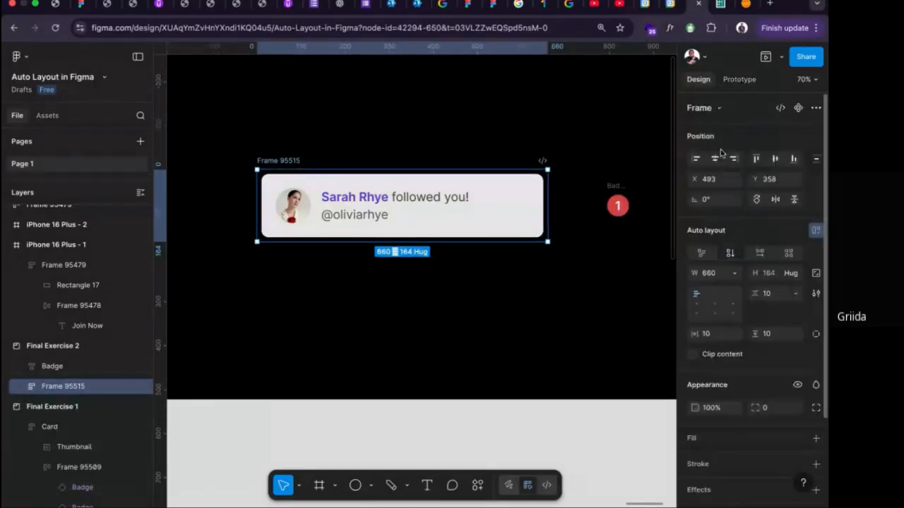
{"action": "left_click", "coordinate": [735, 274]}
{"action": "left_click", "coordinate": [734, 287]}
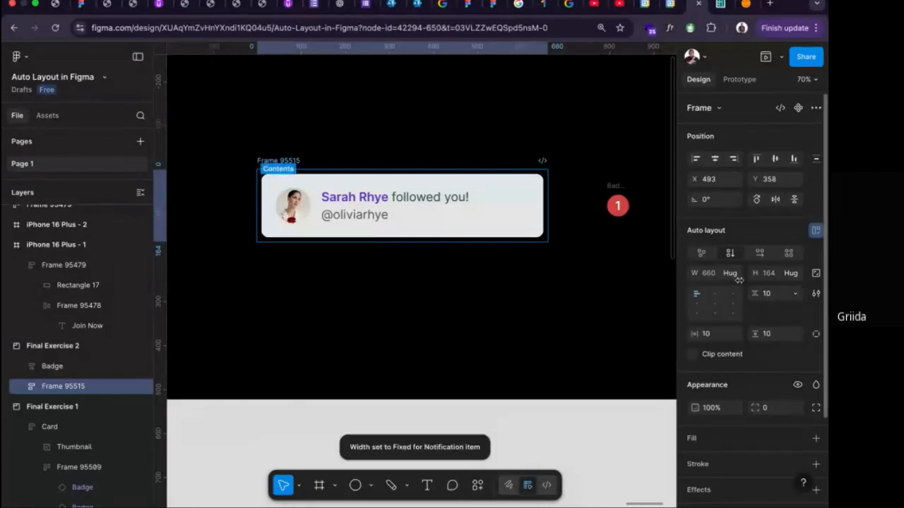
{"action": "left_click", "coordinate": [795, 274]}
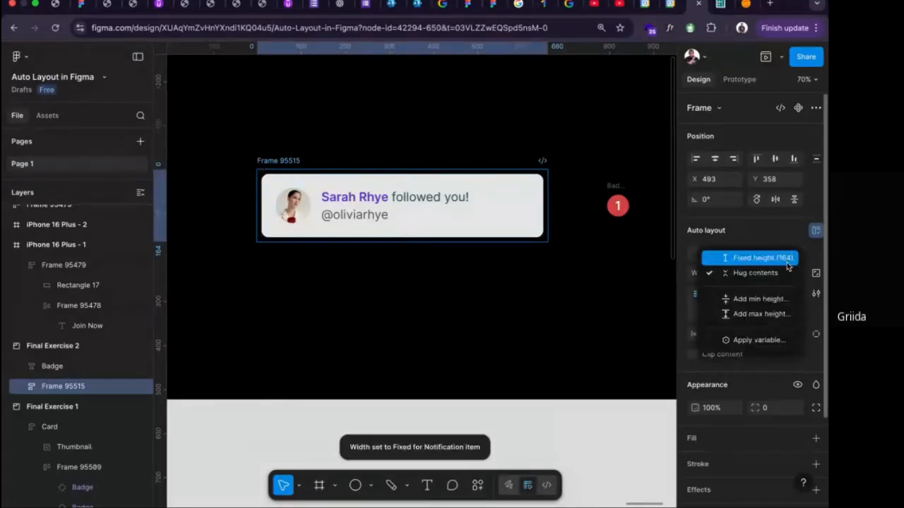
{"action": "left_click", "coordinate": [784, 274]}
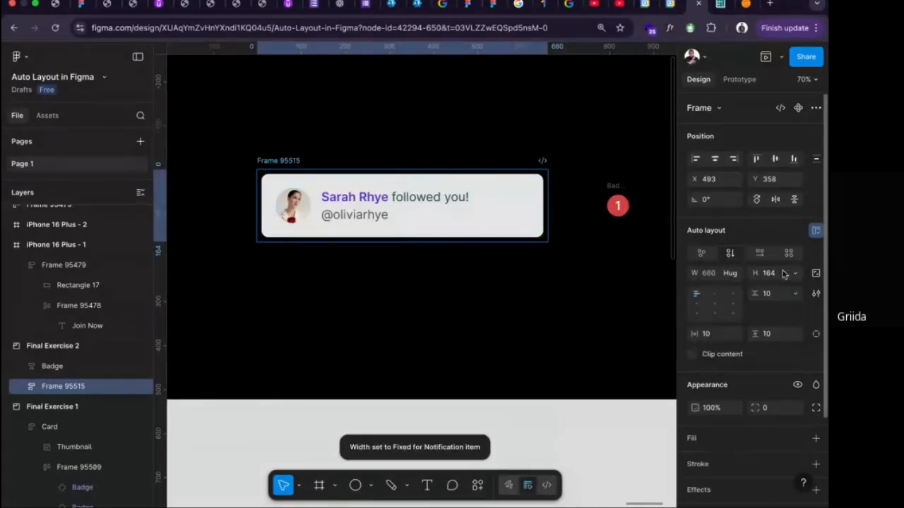
Undo the auto layout frame wrapped around the notification item in the Final Exercise 2 section.
{"action": "key", "text": "Escape"}
{"action": "left_click", "coordinate": [776, 336]}
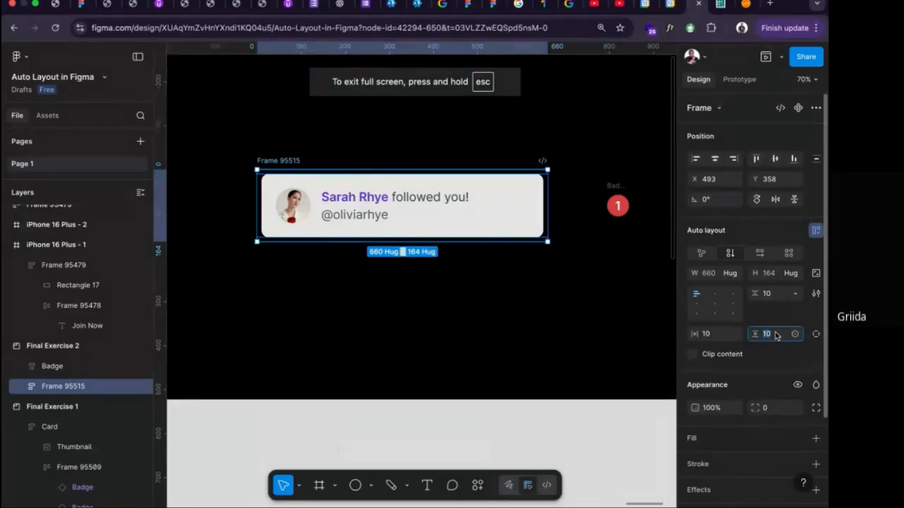
{"action": "left_click", "coordinate": [22, 386]}
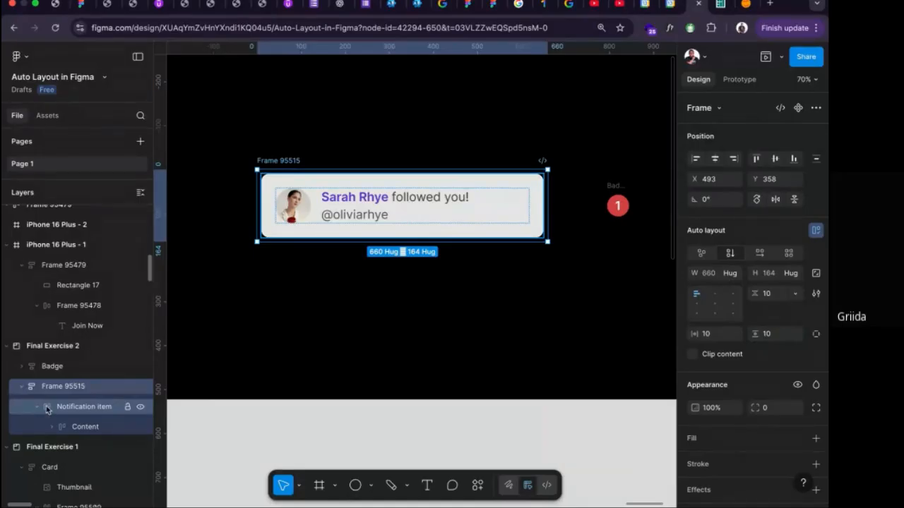
{"action": "key", "text": "super+z"}
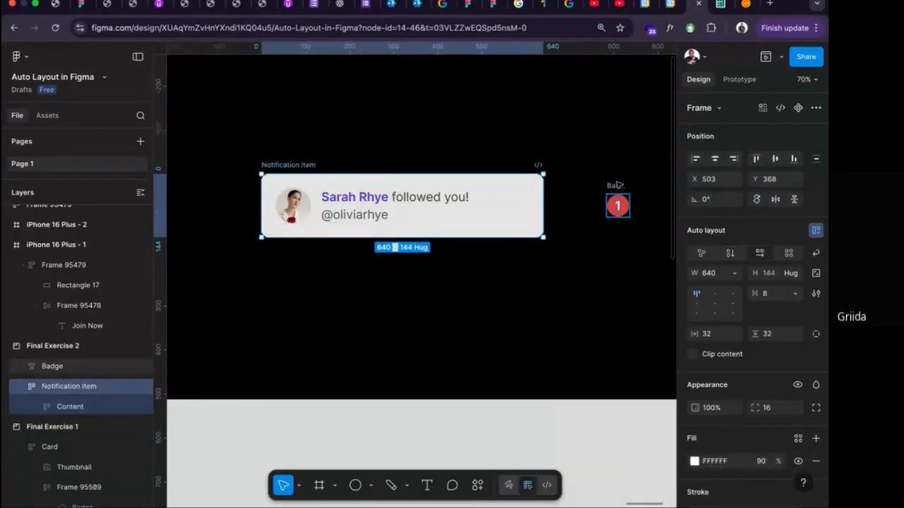
Put the badge inside the Notification item, make it ignore auto layout, and position it at about X 583, Y 12.
{"action": "left_click_drag", "start_coordinate": [618, 185], "coordinate": [528, 208]}
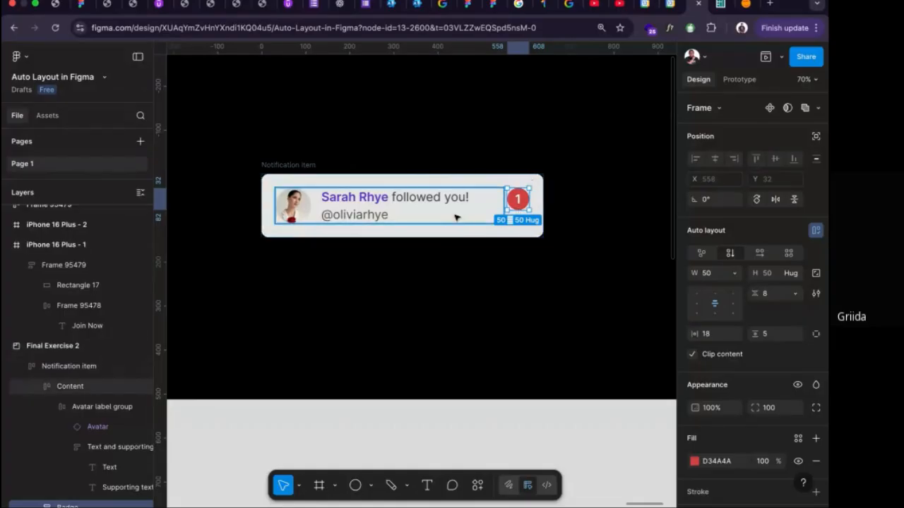
{"action": "left_click", "coordinate": [816, 137]}
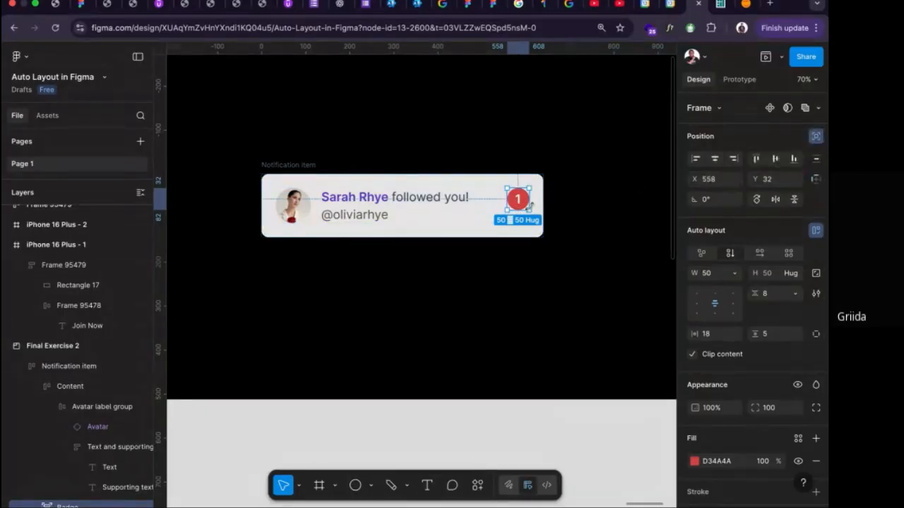
{"action": "left_click_drag", "start_coordinate": [517, 202], "coordinate": [523, 194]}
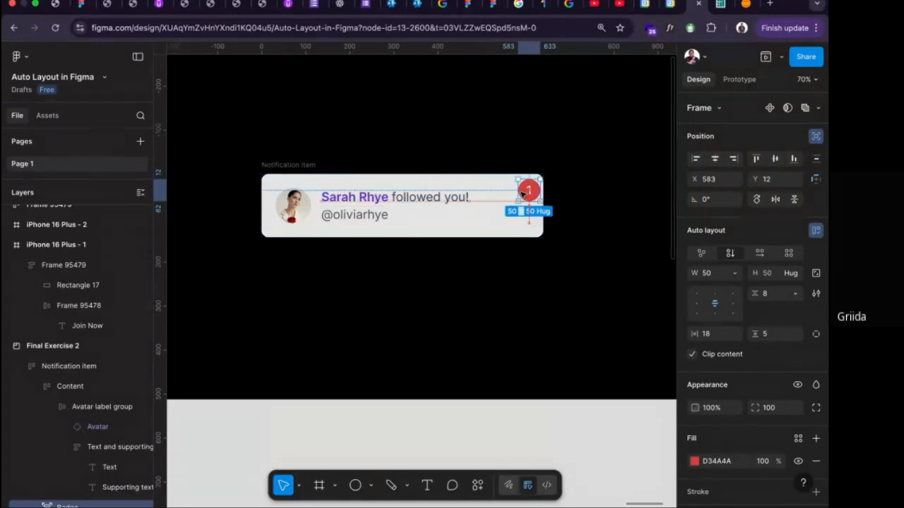
{"action": "left_click", "coordinate": [615, 213]}
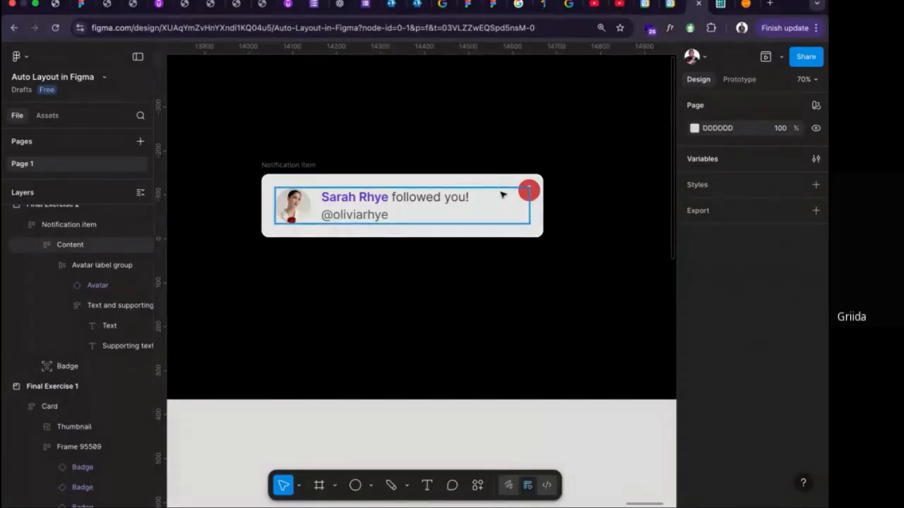
Nudge the badge slightly higher, closer to the upper-right corner of the Notification item.
{"action": "left_click", "coordinate": [524, 192]}
{"action": "mouse_move", "coordinate": [527, 192]}
{"action": "left_mouse_down"}
{"action": "mouse_move", "coordinate": [344, 203]}
{"action": "mouse_move", "coordinate": [529, 187]}
{"action": "left_mouse_up"}
{"action": "left_click", "coordinate": [599, 199]}
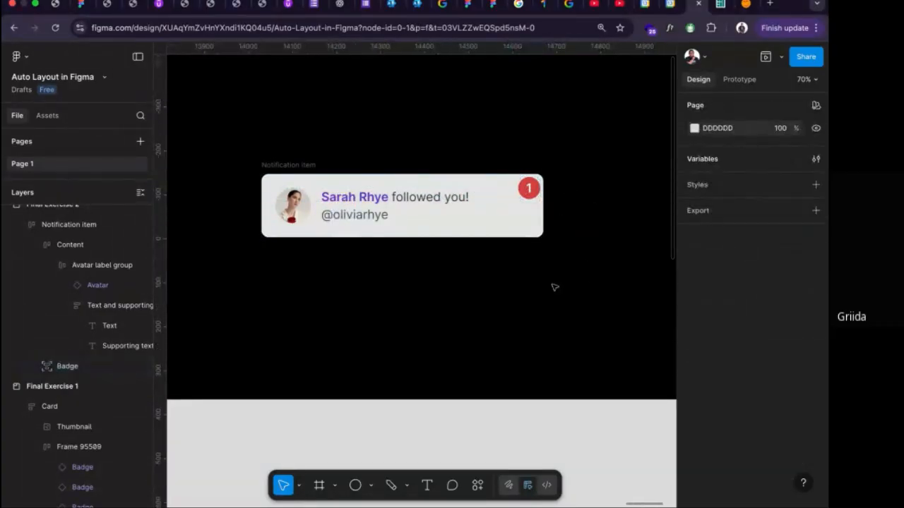
{"action": "scroll", "coordinate": [557, 203], "scroll_direction": "down", "scroll_amount": 5}
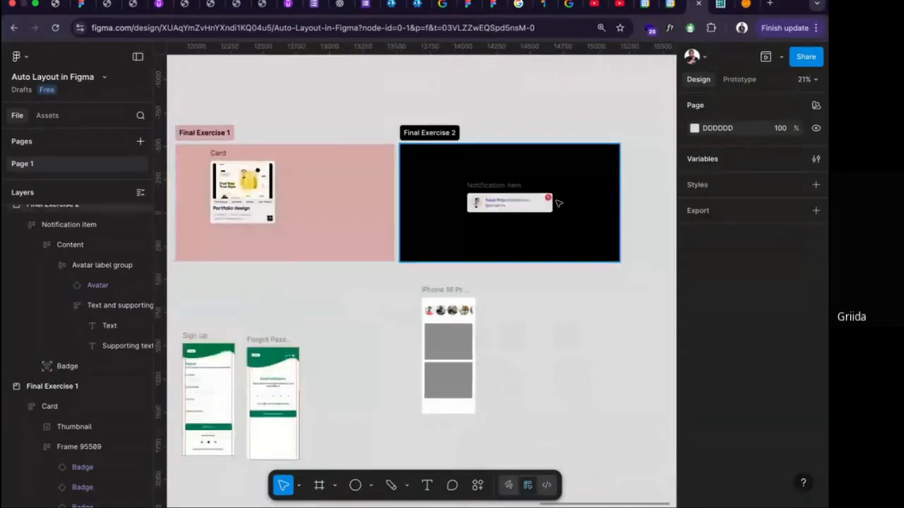
{"action": "scroll", "coordinate": [557, 203], "scroll_direction": "down", "scroll_amount": 2}
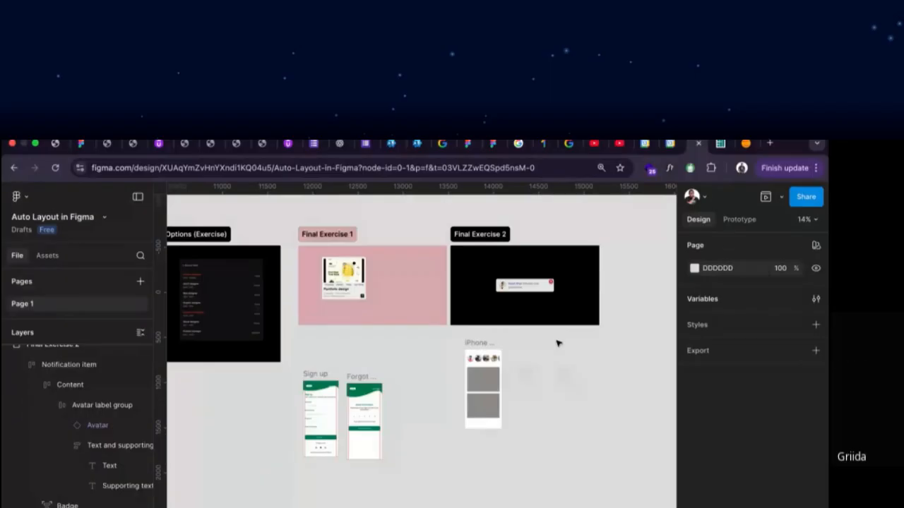